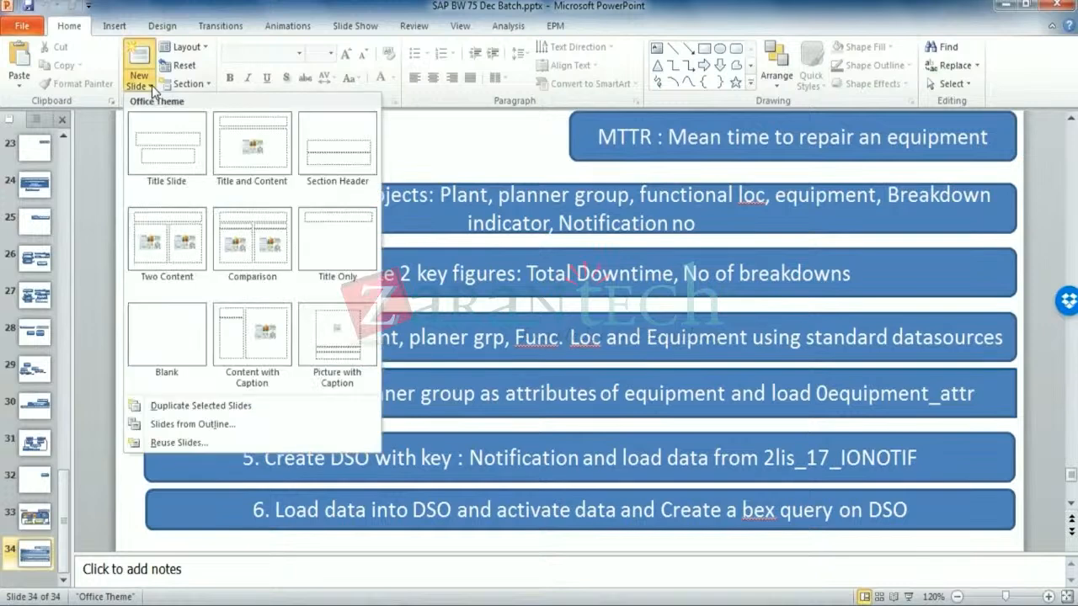
- Insert a new slide with the Blank layout after the last slide of the presentation
{"action": "left_click", "coordinate": [187, 371]}
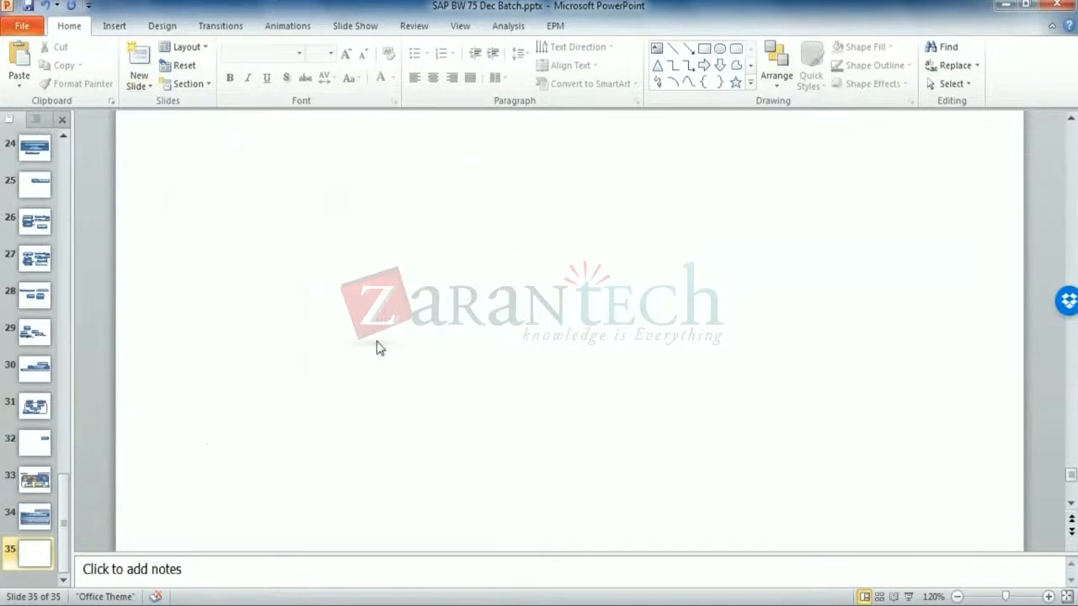
- Open Warehouse Utilisation Report.XLS from the Dropbox folder SAP BW - Arani Consulting, Batch Oct31, SAP IM Reports
{"action": "left_click", "coordinate": [142, 604]}
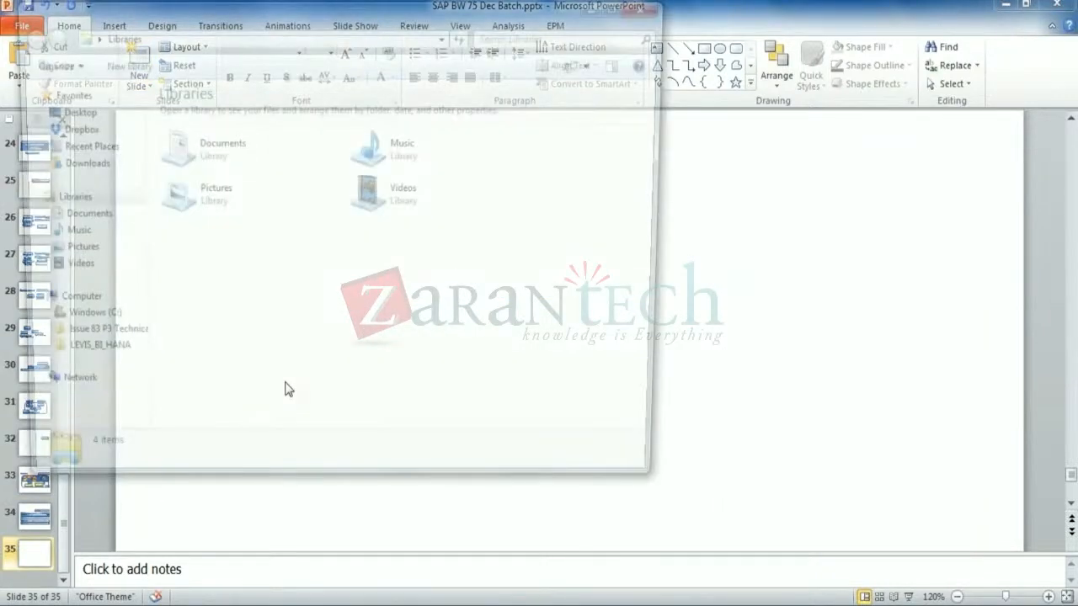
{"action": "left_click", "coordinate": [65, 131]}
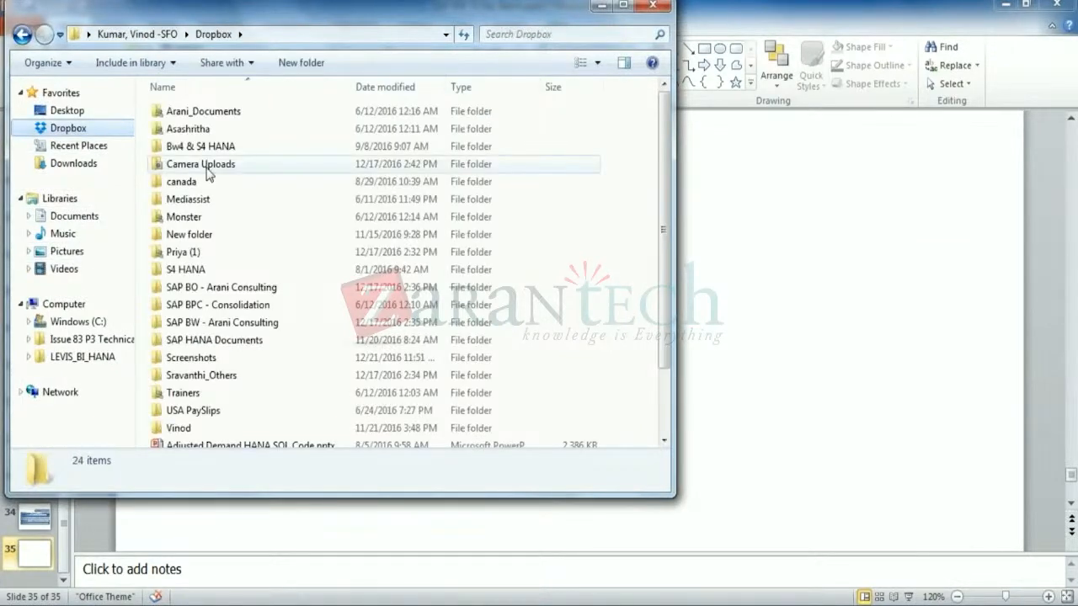
{"action": "left_click", "coordinate": [623, 8]}
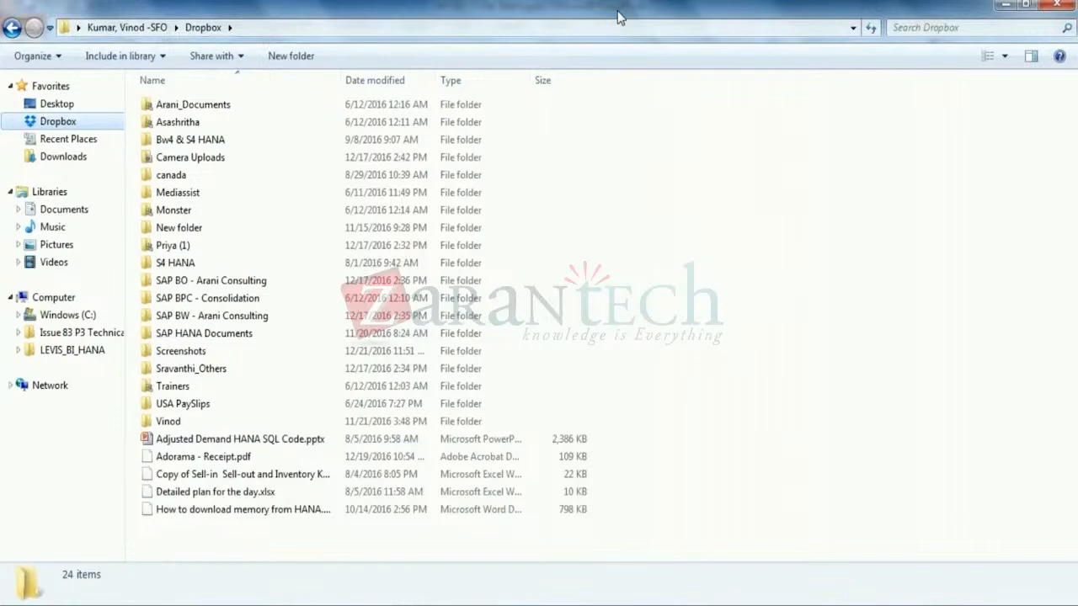
{"action": "double_click", "coordinate": [257, 316]}
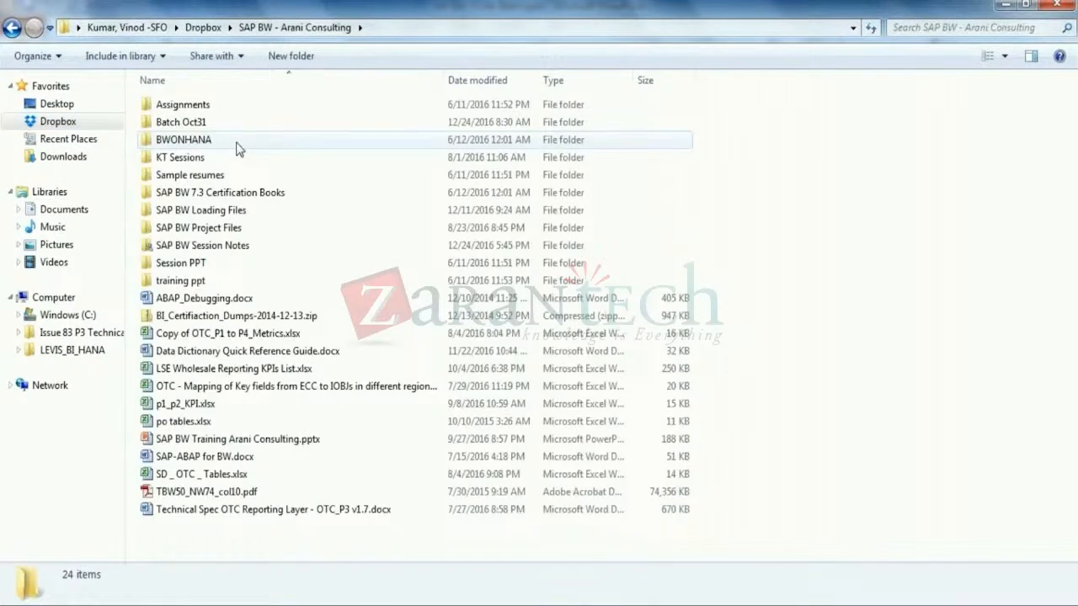
{"action": "double_click", "coordinate": [237, 124]}
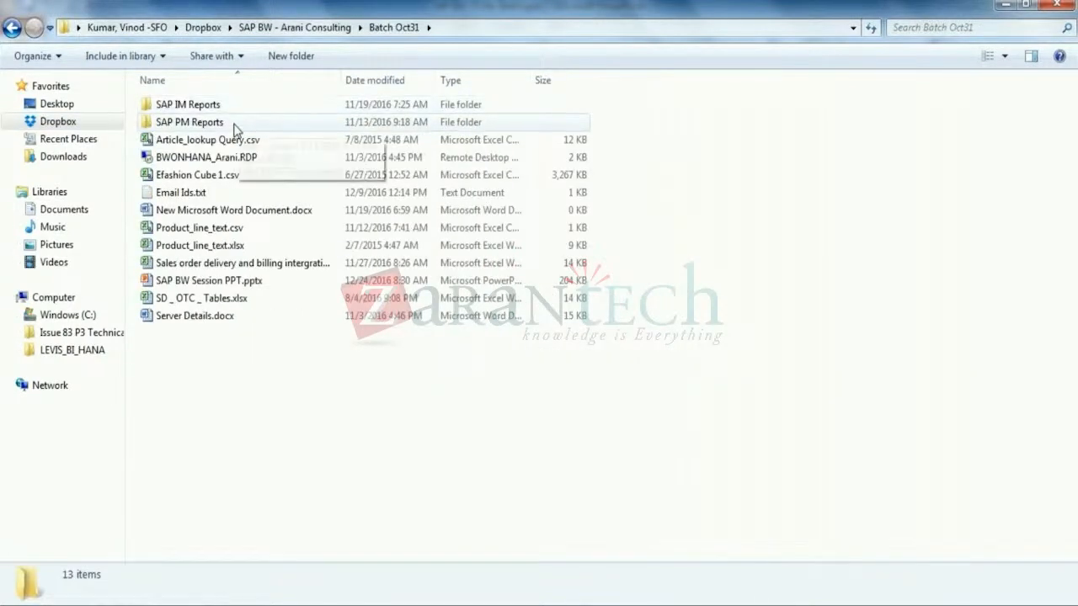
{"action": "double_click", "coordinate": [235, 114]}
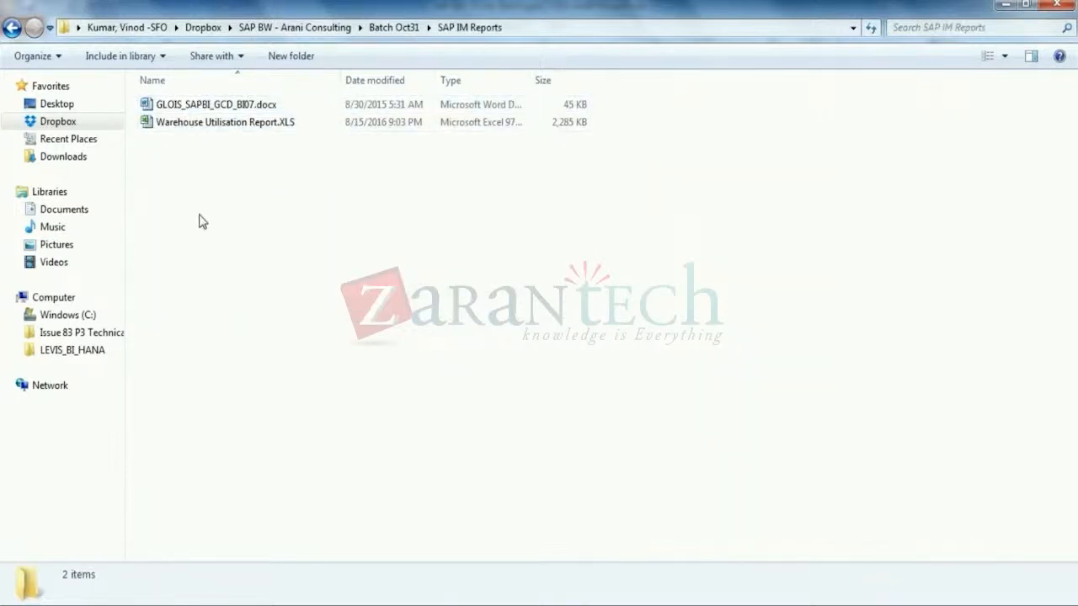
{"action": "left_click", "coordinate": [223, 131]}
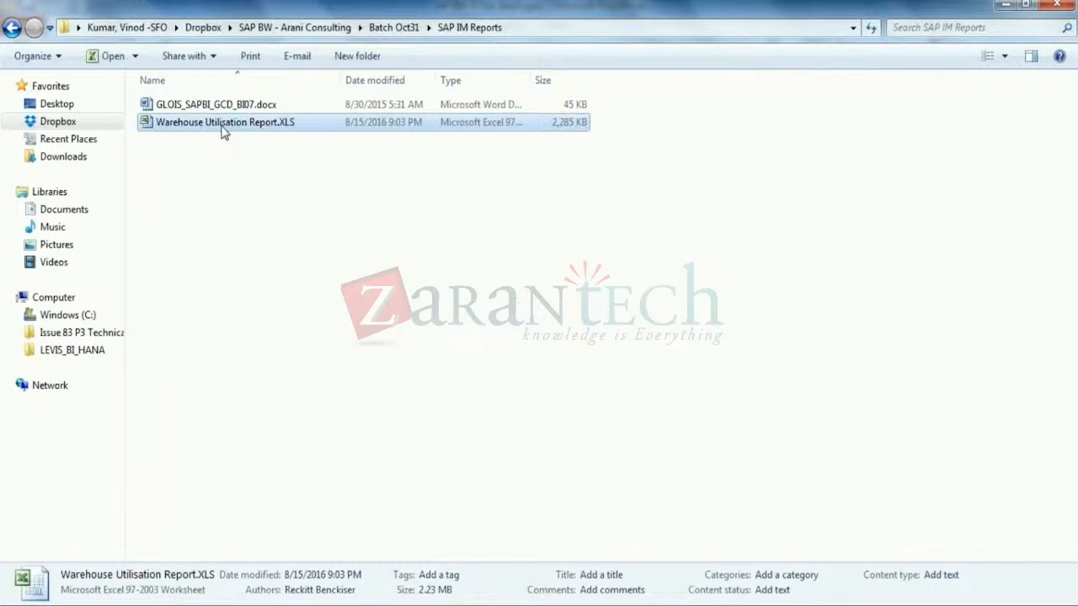
{"action": "double_click", "coordinate": [223, 124]}
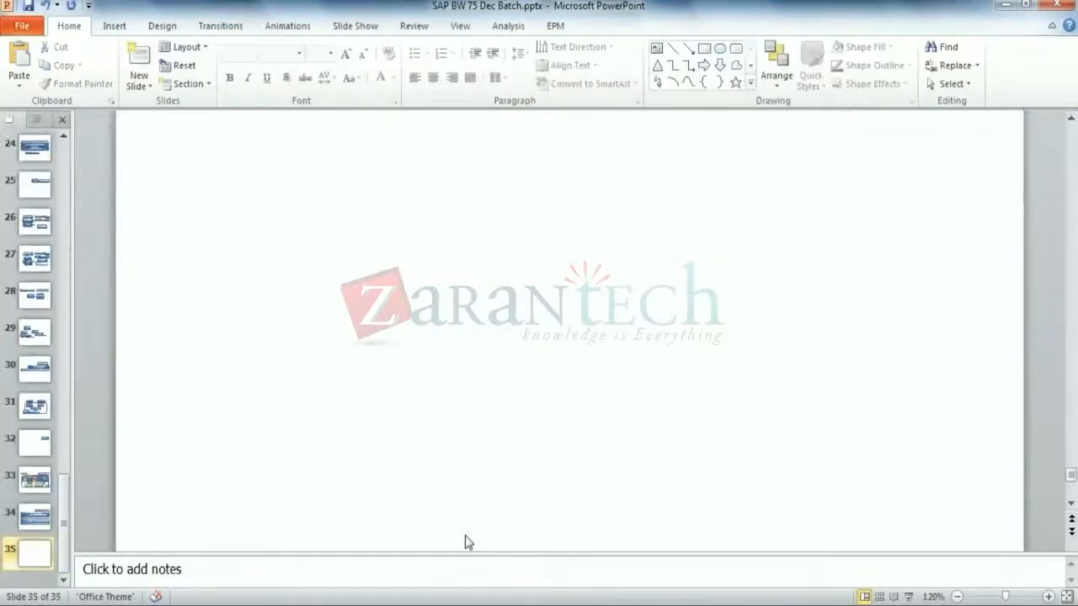
- Add a rounded rectangle in the upper right of the blank slide 35 with the text "WM : Warehouse management"
{"action": "scroll", "coordinate": [531, 329], "scroll_direction": "up", "scroll_amount": 2}
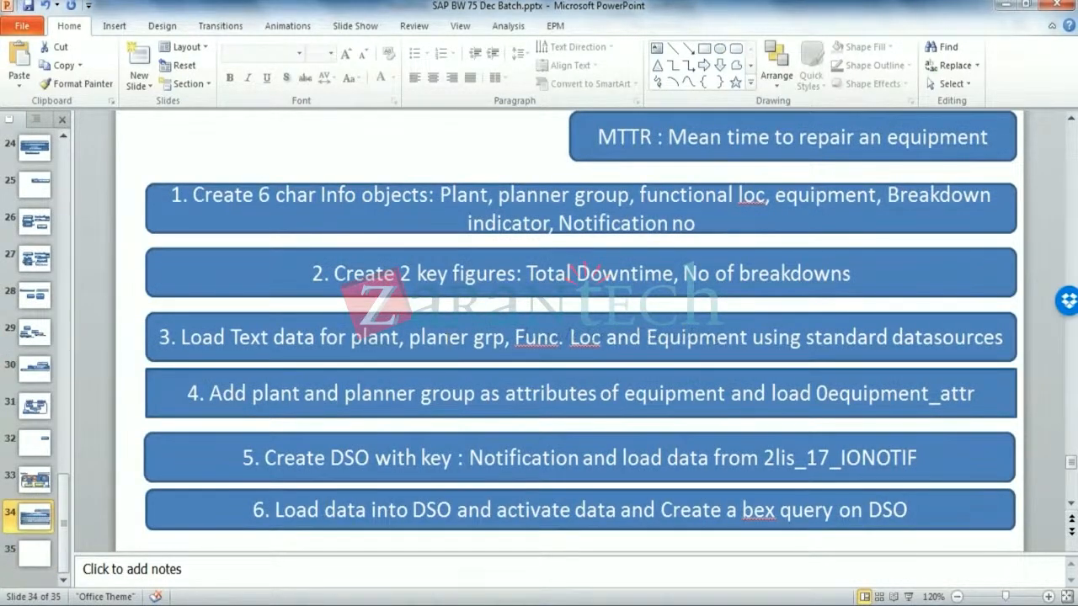
{"action": "scroll", "coordinate": [64, 135], "scroll_direction": "down", "scroll_amount": 1}
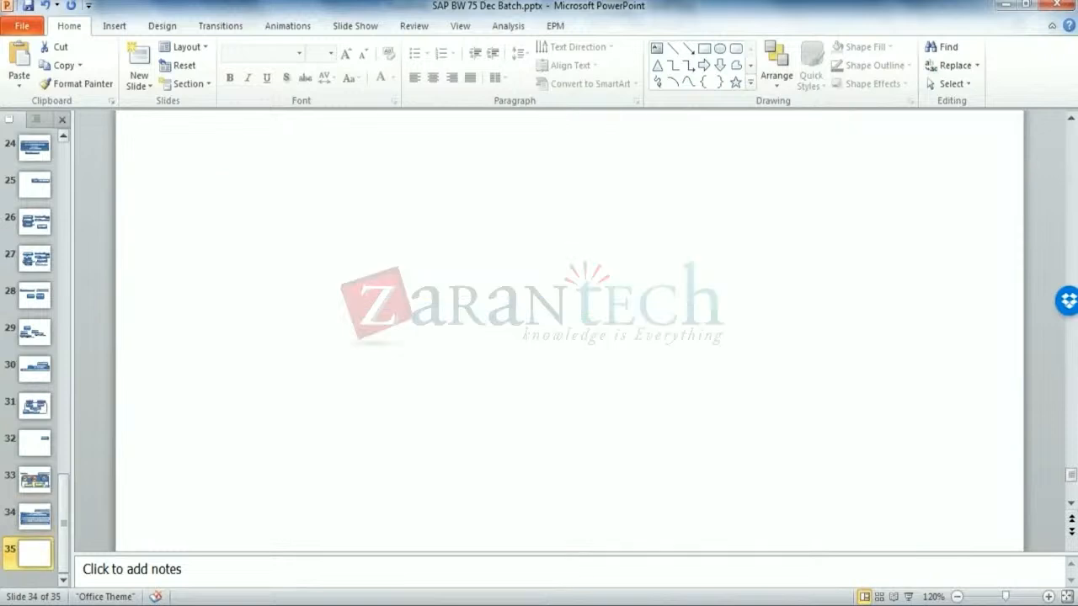
{"action": "left_click", "coordinate": [737, 50]}
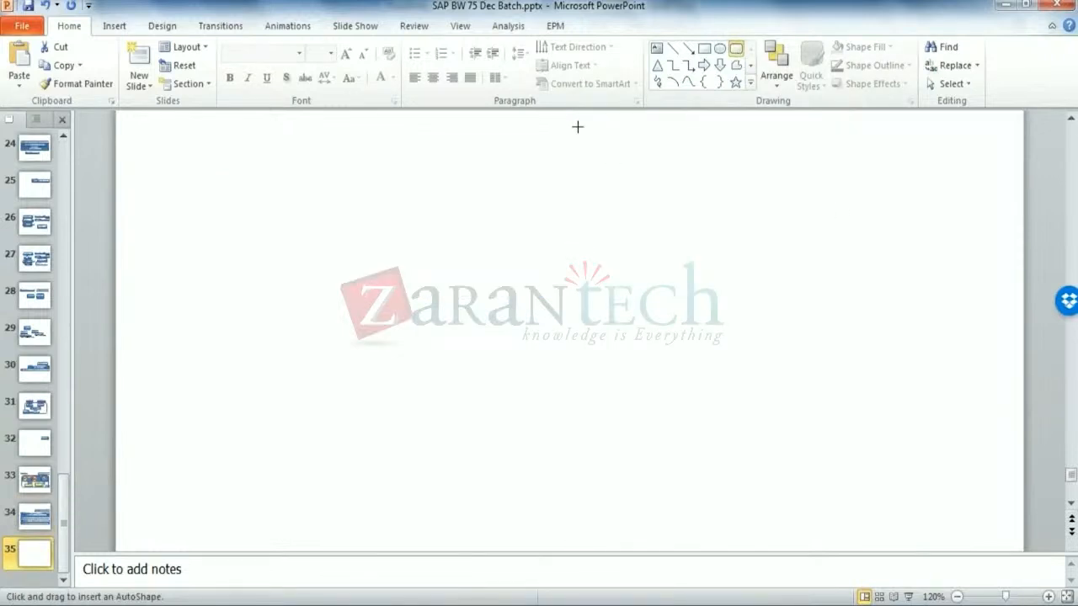
{"action": "left_click_drag", "start_coordinate": [578, 119], "coordinate": [1009, 168]}
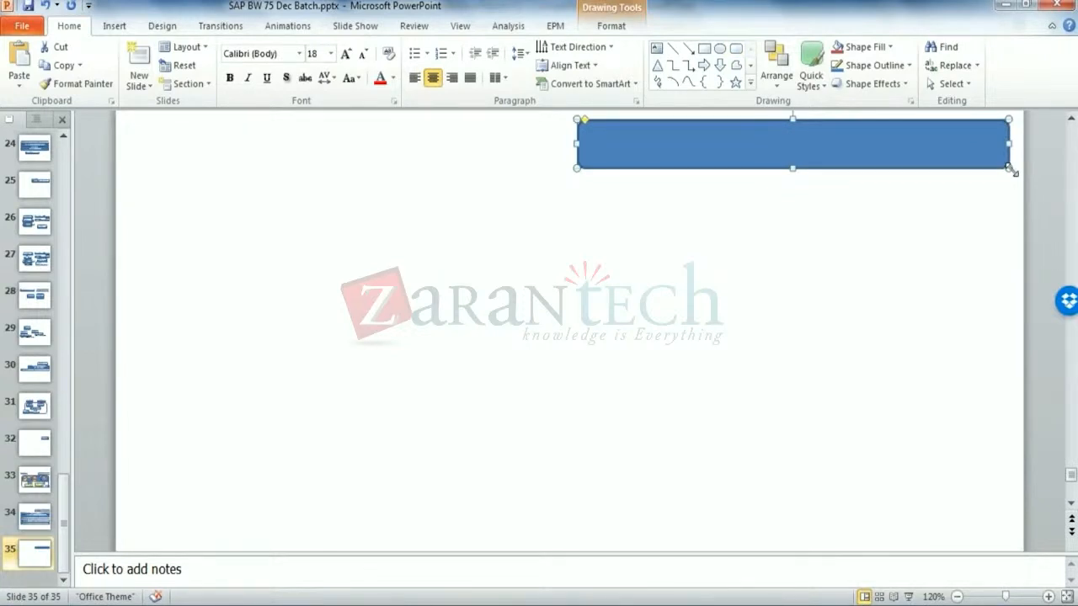
{"action": "type", "text": "WM : W"}
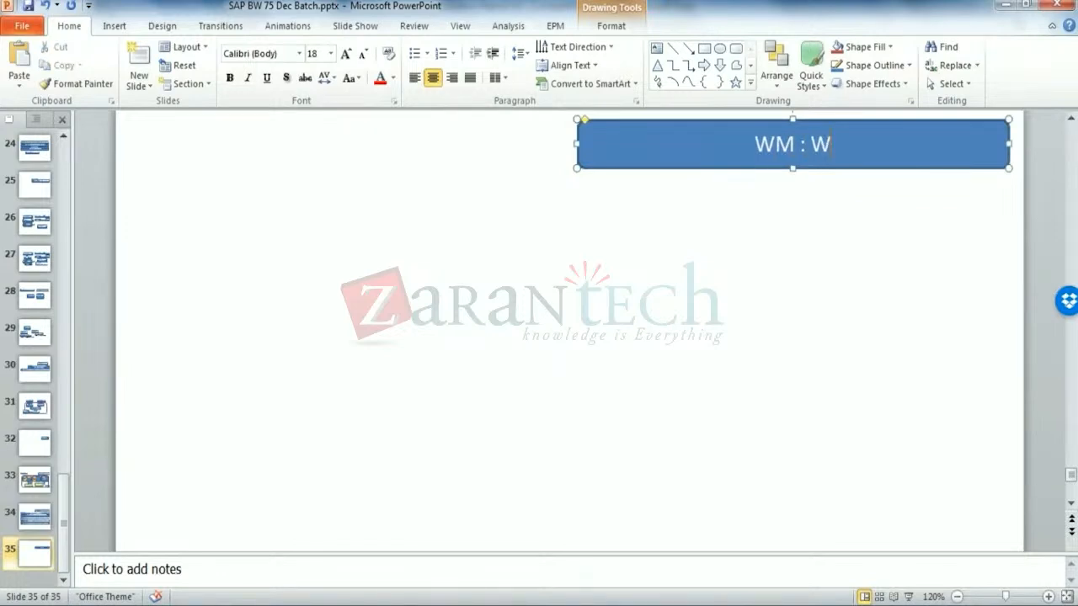
{"action": "type", "text": "arehouse man"}
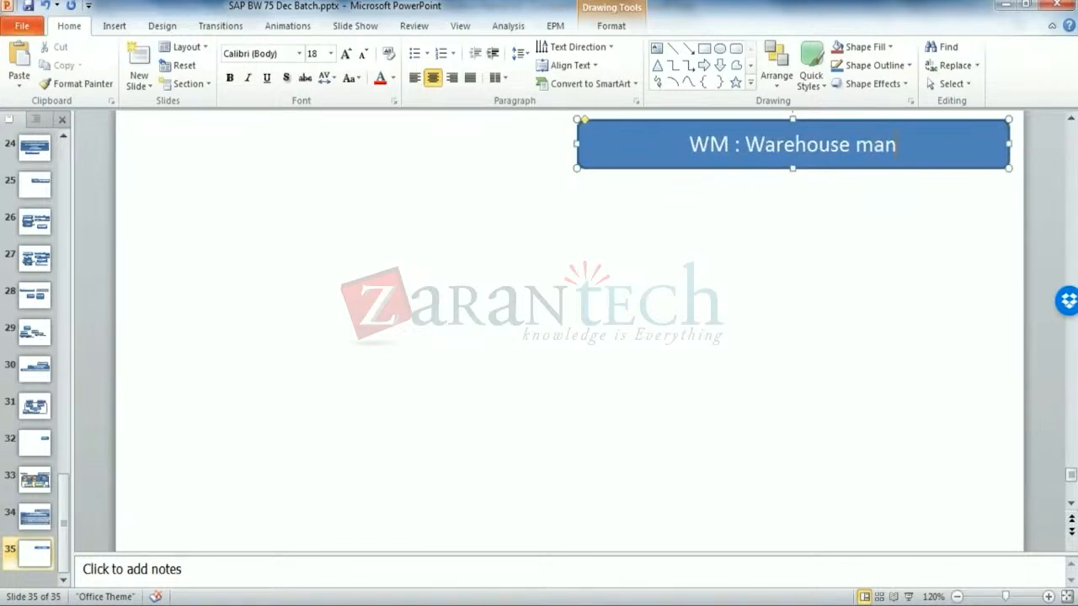
{"action": "type", "text": "agement"}
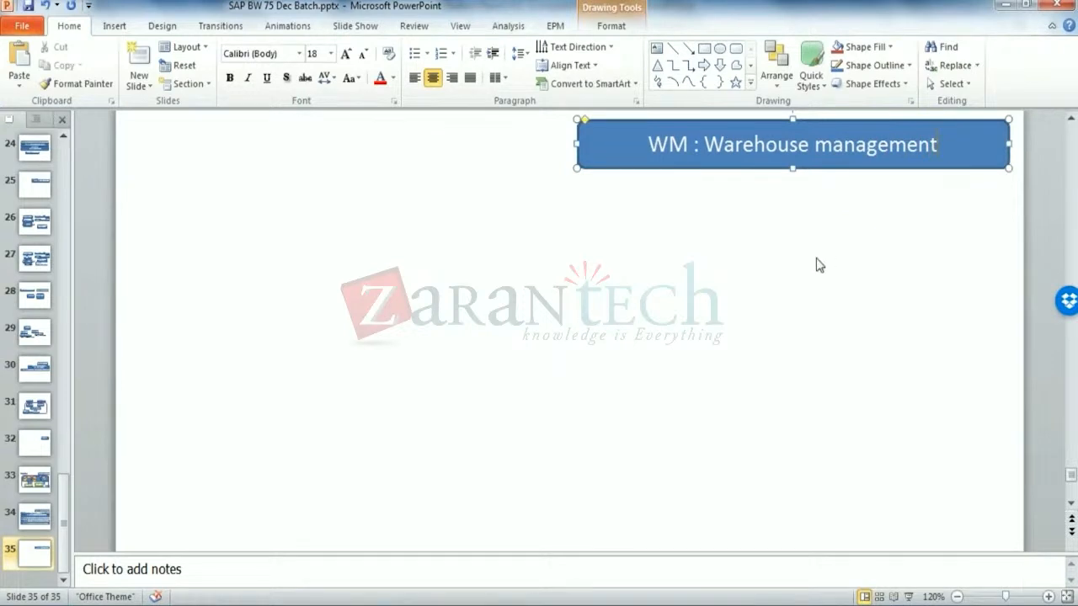
- Narrow the "WM : Warehouse management" box from its left edge to free space beside it
{"action": "left_click", "coordinate": [815, 263]}
{"action": "left_click", "coordinate": [594, 156]}
{"action": "left_click_drag", "start_coordinate": [578, 144], "coordinate": [698, 144]}
{"action": "left_click", "coordinate": [729, 231]}
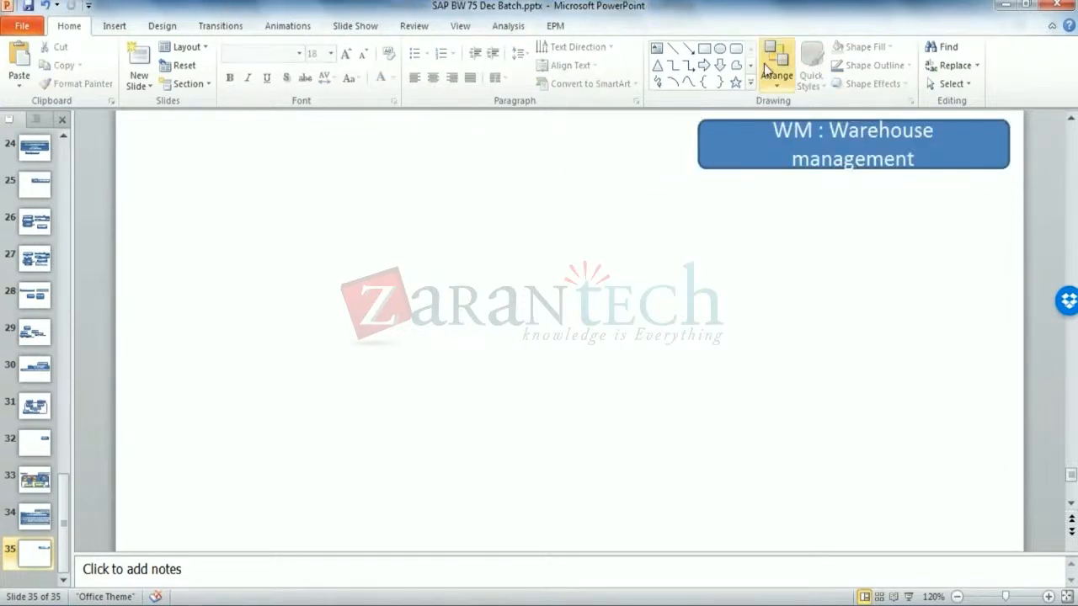
- Add a wider rounded rectangle to the left of the WM box with the text "Warehouse Utilization report"
{"action": "left_click", "coordinate": [736, 48]}
{"action": "mouse_move", "coordinate": [183, 121]}
{"action": "left_mouse_down"}
{"action": "mouse_move", "coordinate": [633, 201]}
{"action": "mouse_move", "coordinate": [669, 176]}
{"action": "left_mouse_up"}
{"action": "type", "text": "W"}
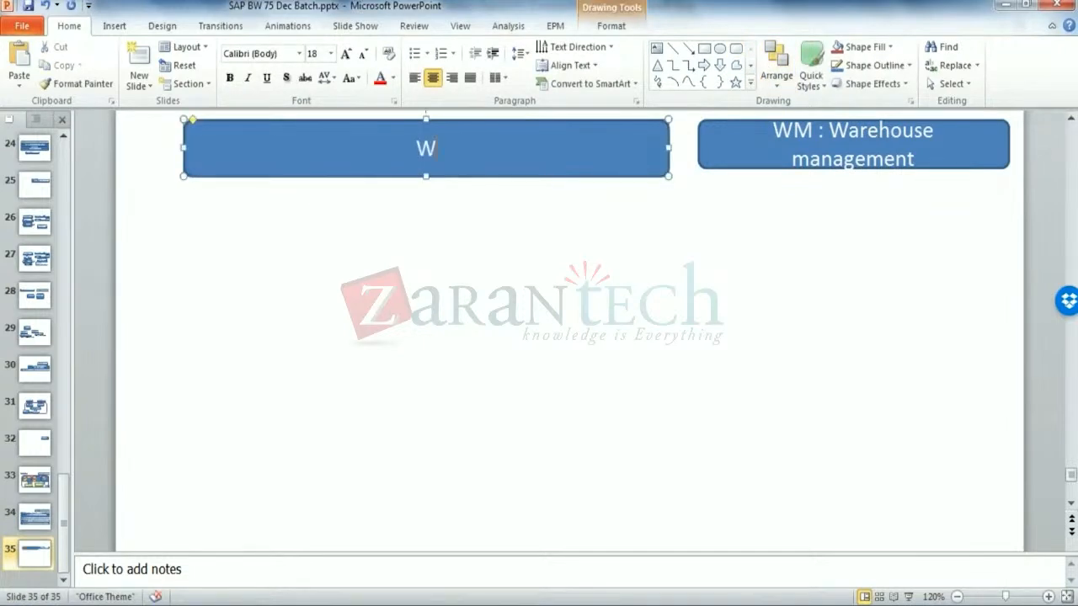
{"action": "type", "text": "arehouse U"}
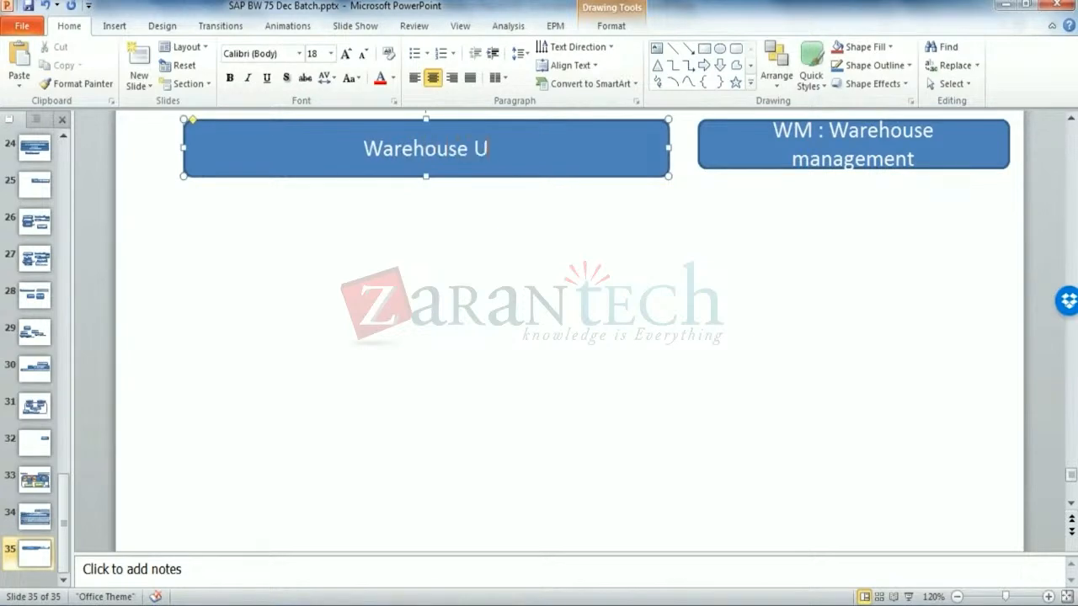
{"action": "type", "text": "tilizatio"}
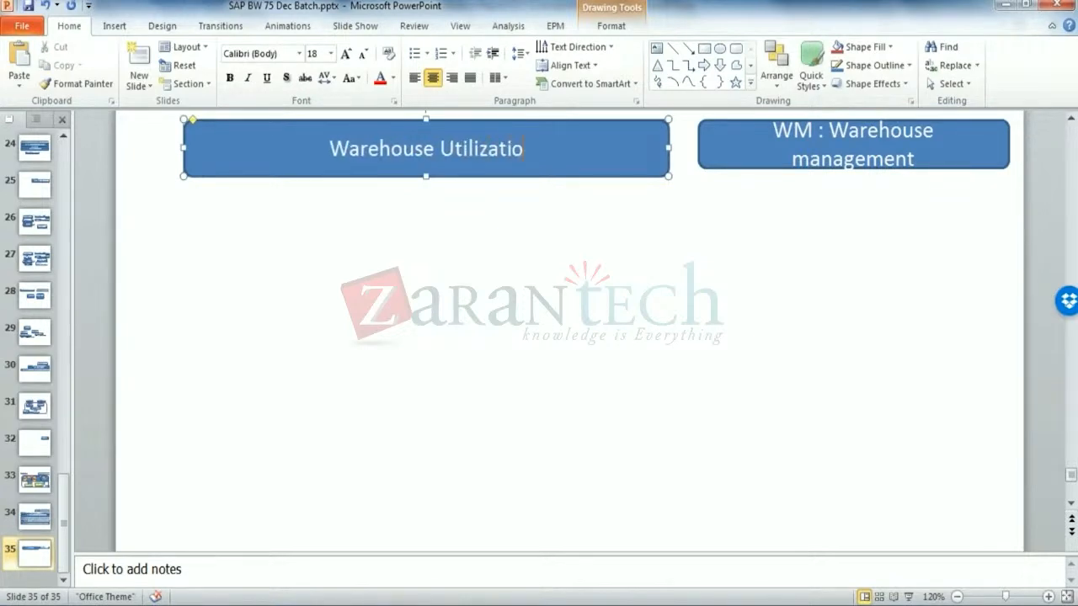
{"action": "type", "text": "n report"}
{"action": "left_click", "coordinate": [595, 305]}
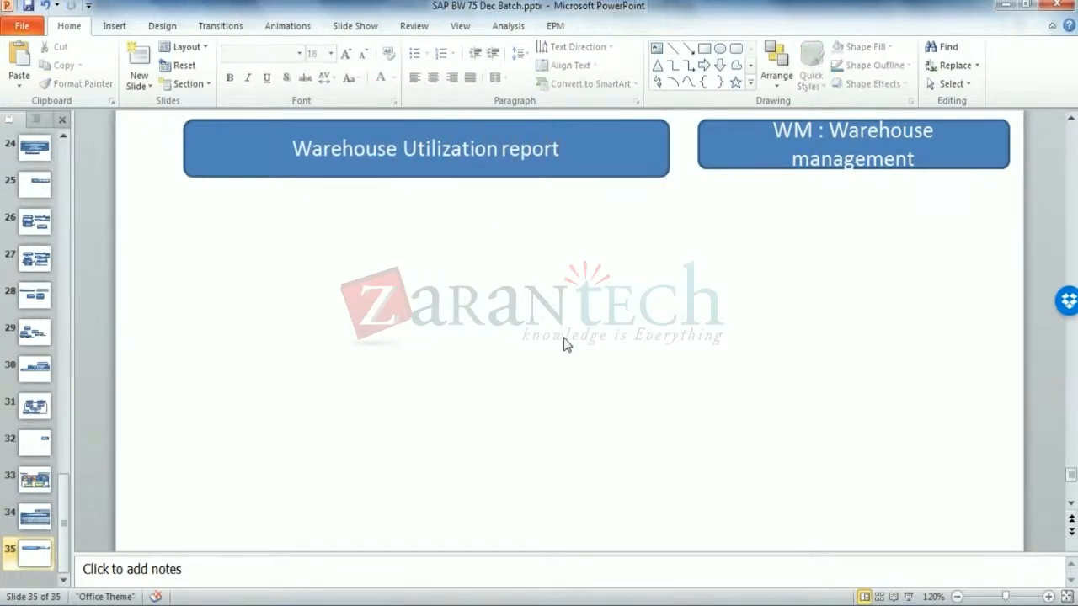
- Switch to the Warehouse Utilisation Report workbook in Excel, review its Report Layout sheet, and return to the presentation
{"action": "key", "text": "alt+Tab"}
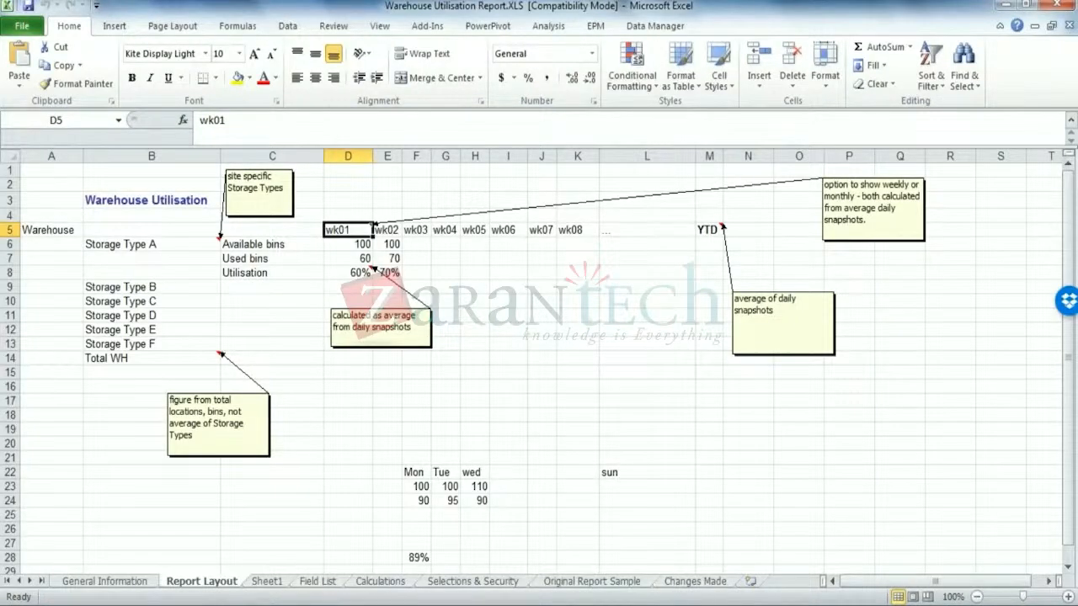
{"action": "key", "text": "alt+Tab"}
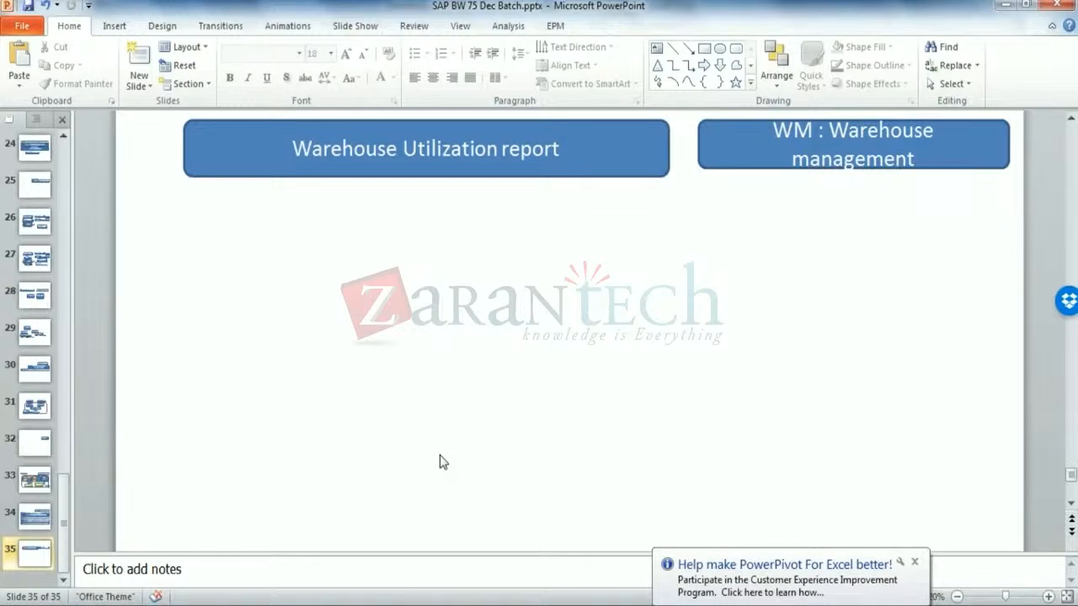
{"action": "left_click", "coordinate": [490, 602]}
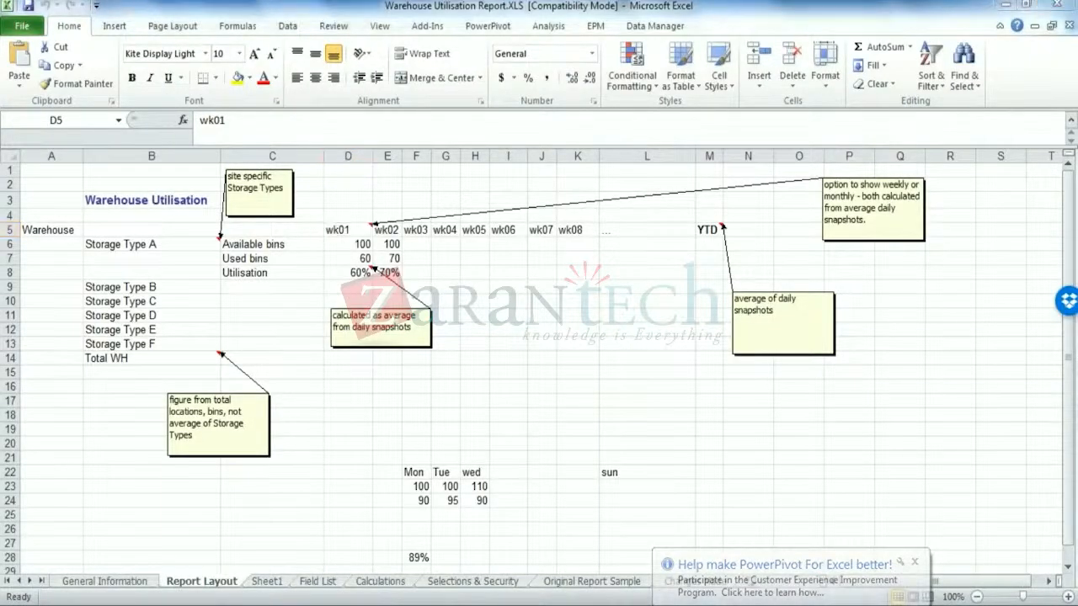
{"action": "left_click", "coordinate": [491, 602]}
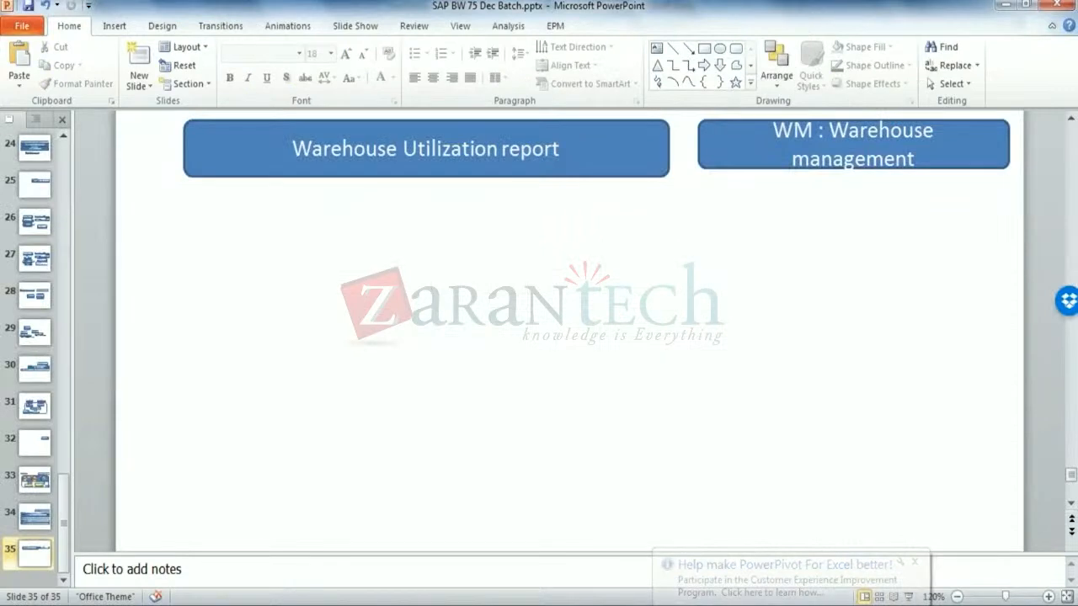
- Draw a rounded rectangle about 9.58" wide and 3.5" high below the title boxes and apply the white style with purple outline
{"action": "left_click", "coordinate": [736, 49]}
{"action": "mouse_move", "coordinate": [139, 200]}
{"action": "left_mouse_down"}
{"action": "mouse_move", "coordinate": [166, 272]}
{"action": "mouse_move", "coordinate": [351, 481]}
{"action": "mouse_move", "coordinate": [1008, 537]}
{"action": "left_mouse_up"}
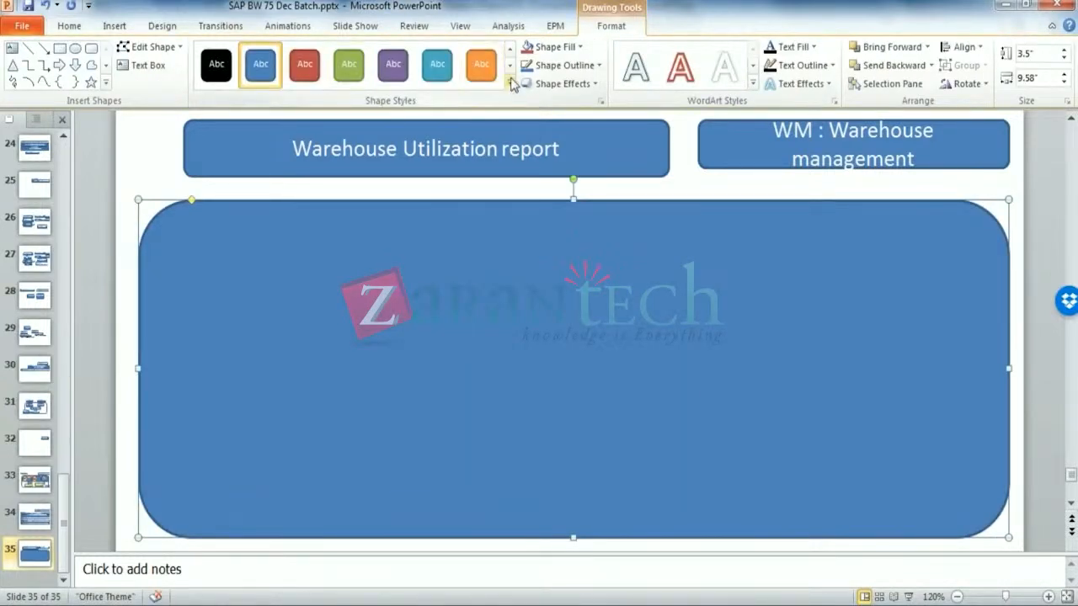
{"action": "left_click", "coordinate": [508, 84]}
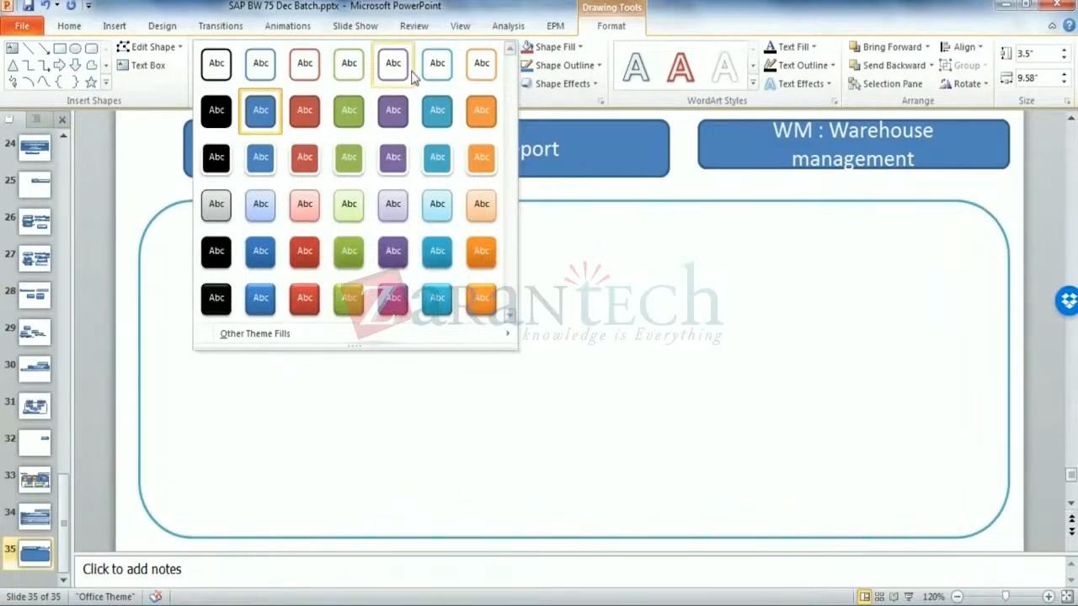
{"action": "left_click", "coordinate": [413, 76]}
{"action": "key", "text": "Escape"}
- Add a small rounded rectangle labelled "warehouse" over the lower-right corner of the large outlined frame
{"action": "left_click", "coordinate": [736, 48]}
{"action": "mouse_move", "coordinate": [879, 496]}
{"action": "left_mouse_down"}
{"action": "mouse_move", "coordinate": [895, 522]}
{"action": "mouse_move", "coordinate": [1047, 536]}
{"action": "left_mouse_up"}
{"action": "type", "text": "warehouse"}
{"action": "left_click", "coordinate": [794, 305]}
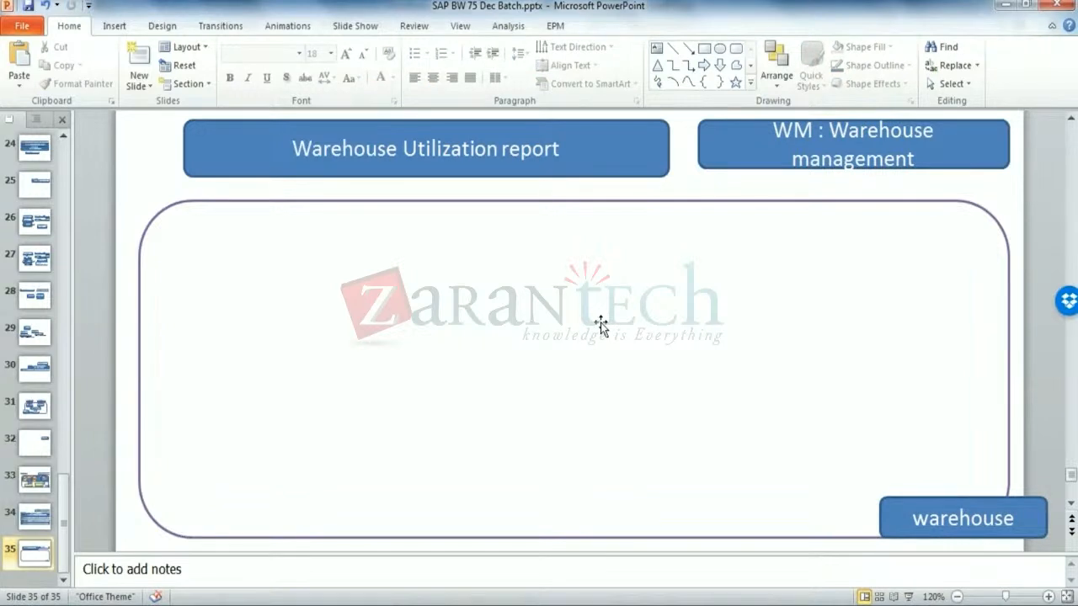
- Draw a green rounded rectangle about 3.67" by 1.83" in the frame's upper left with the text "Storage Type A"
{"action": "left_click", "coordinate": [736, 49]}
{"action": "left_click_drag", "start_coordinate": [176, 224], "coordinate": [509, 401]}
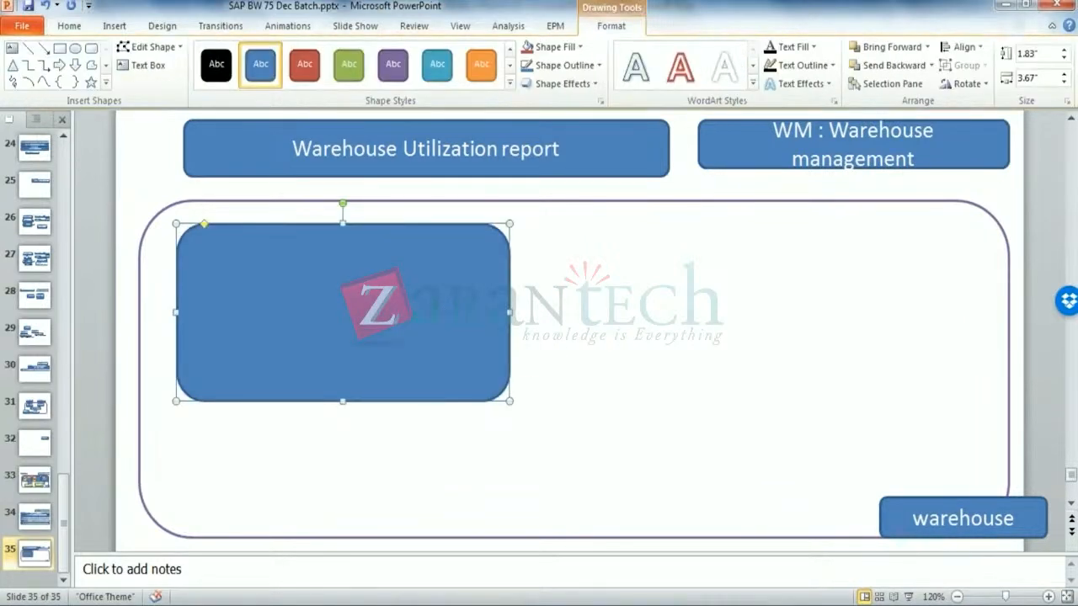
{"action": "left_click", "coordinate": [362, 72]}
{"action": "type", "text": "Storage"}
{"action": "key", "text": "BackSpace"}
{"action": "type", "text": "age Type A"}
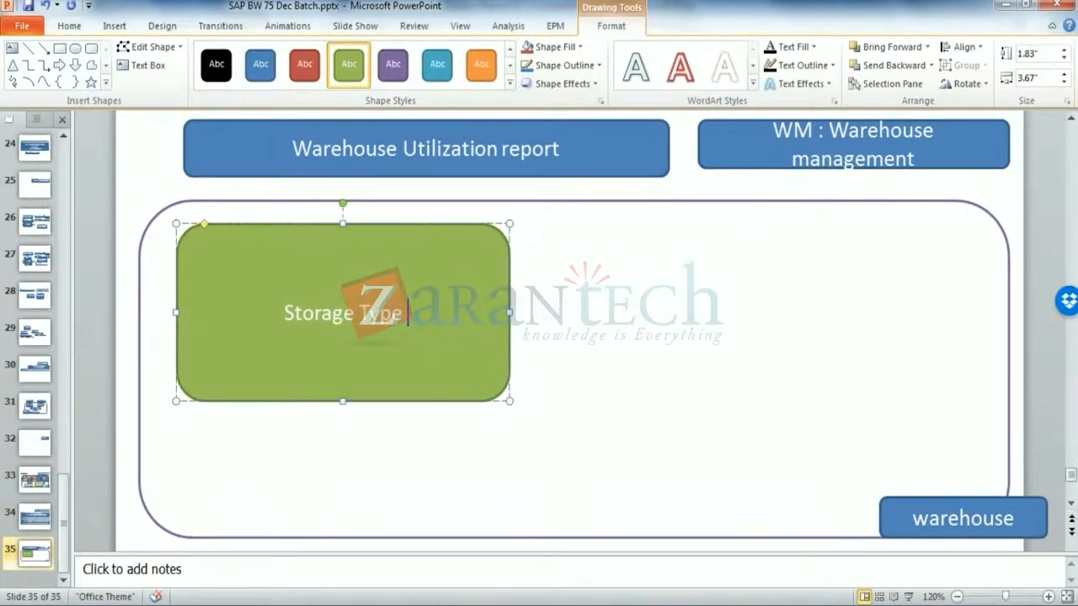
- Duplicate the Storage Type A box, place the copy level to its right, and change its text to "Storage Type B"
{"action": "left_click", "coordinate": [508, 318]}
{"action": "key", "text": "ctrl+c"}
{"action": "key", "text": "ctrl+v"}
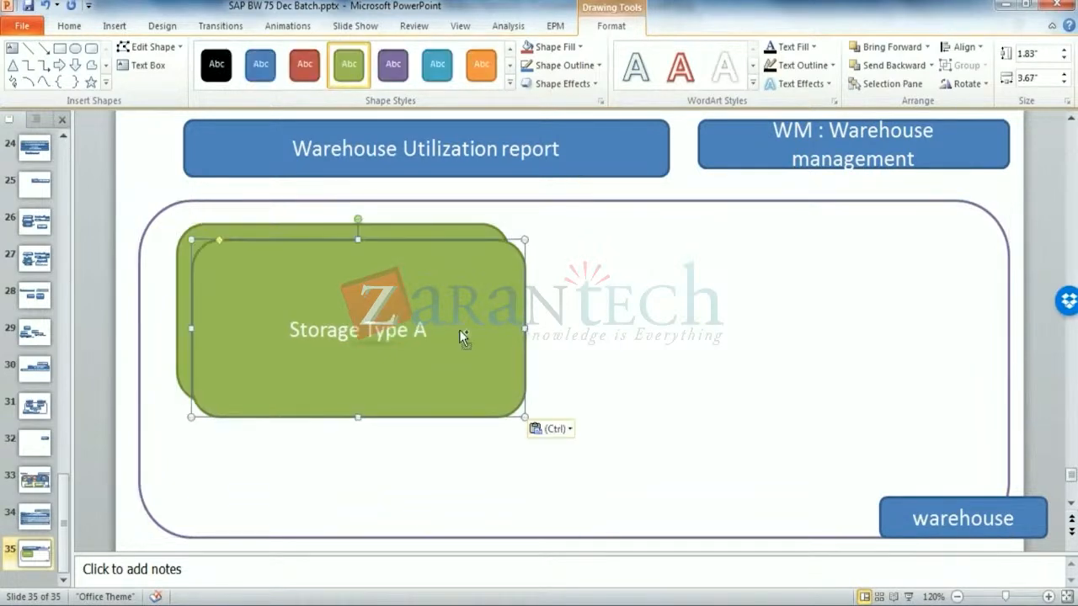
{"action": "left_click_drag", "start_coordinate": [458, 330], "coordinate": [820, 314]}
{"action": "left_click", "coordinate": [791, 334]}
{"action": "key", "text": "BackSpace"}
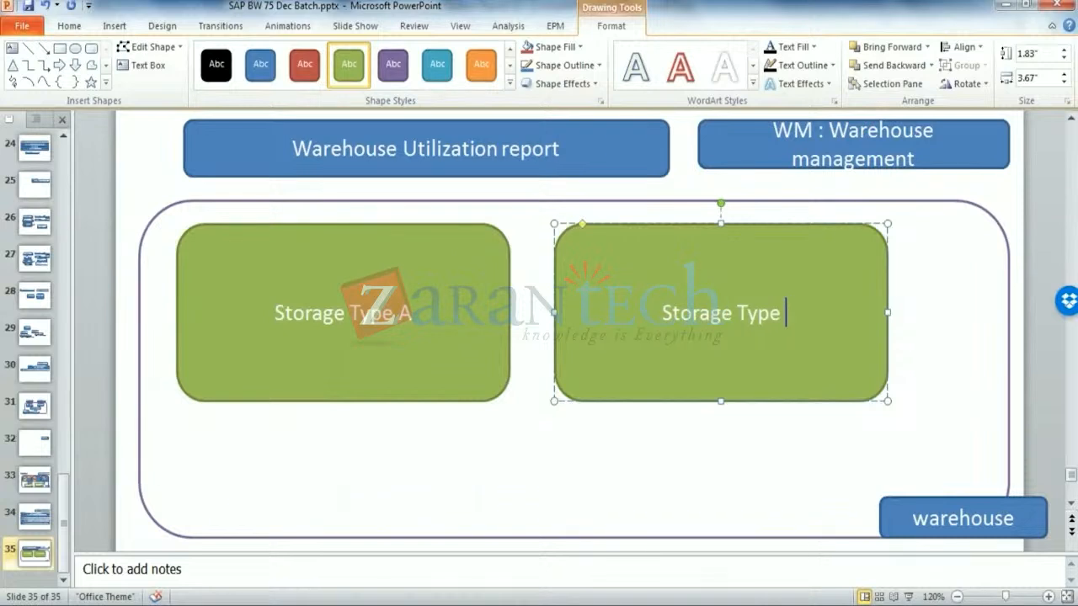
{"action": "type", "text": "B"}
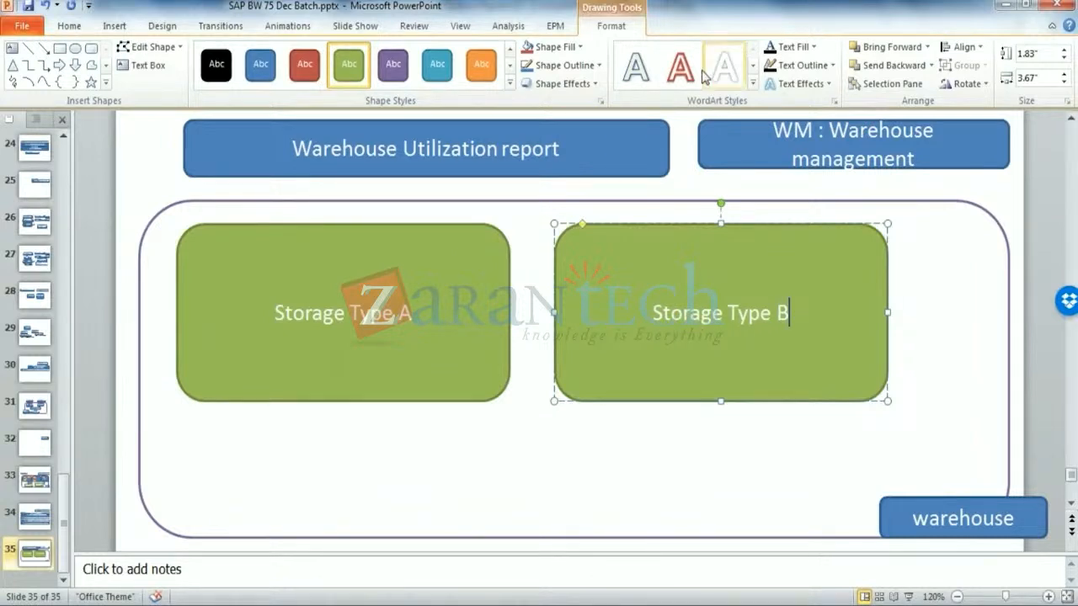
{"action": "left_click", "coordinate": [476, 205]}
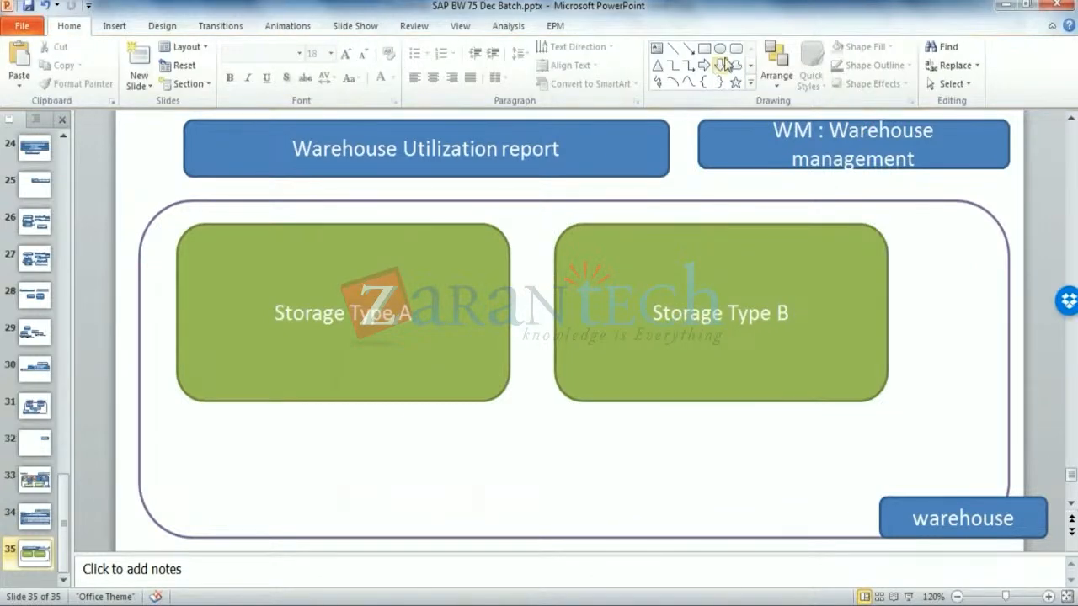
- Paste a copy of the Storage Type B box below Storage Type A, make it flatter and wider, and relabel it "Storage Type C"
{"action": "key", "text": "ctrl+v"}
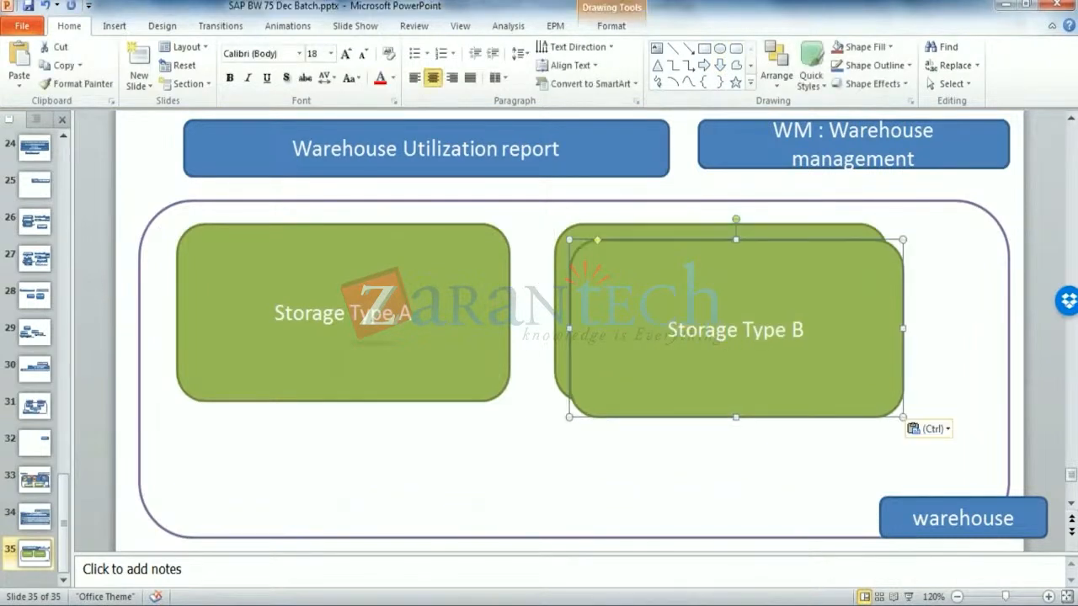
{"action": "left_click_drag", "start_coordinate": [628, 265], "coordinate": [288, 434]}
{"action": "left_click_drag", "start_coordinate": [397, 423], "coordinate": [378, 439]}
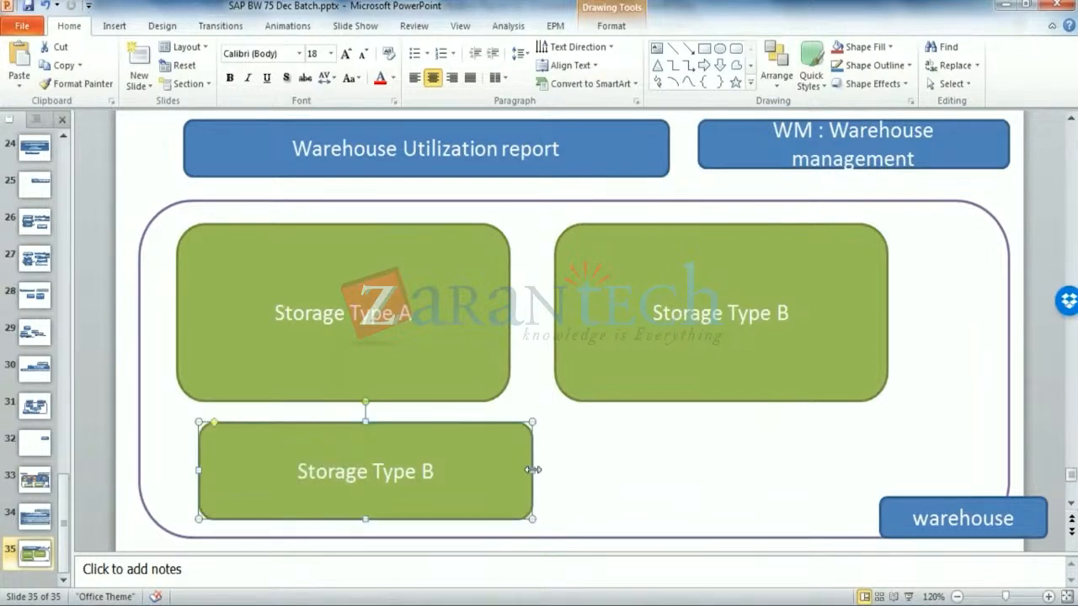
{"action": "left_click_drag", "start_coordinate": [534, 470], "coordinate": [683, 470]}
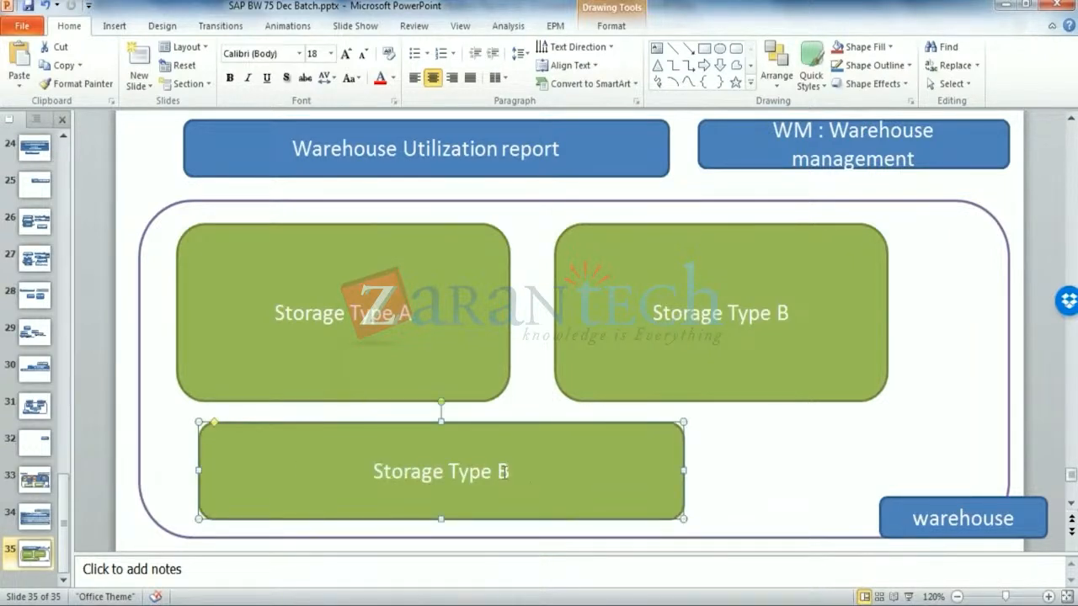
{"action": "double_click", "coordinate": [503, 472]}
{"action": "type", "text": "C"}
{"action": "key", "text": "Escape"}
- Duplicate the Storage Type C box, narrow the copy, place it to the right of the original, and change its text to "Storage Type D"
{"action": "key", "text": "ctrl+c"}
{"action": "key", "text": "ctrl+v"}
{"action": "left_click_drag", "start_coordinate": [649, 451], "coordinate": [942, 435]}
{"action": "left_click_drag", "start_coordinate": [996, 476], "coordinate": [684, 471]}
{"action": "left_click_drag", "start_coordinate": [603, 469], "coordinate": [815, 446]}
{"action": "left_click_drag", "start_coordinate": [662, 440], "coordinate": [794, 441]}
{"action": "left_click", "coordinate": [842, 468]}
{"action": "key", "text": "Delete"}
{"action": "type", "text": "D"}
{"action": "left_click", "coordinate": [938, 394]}
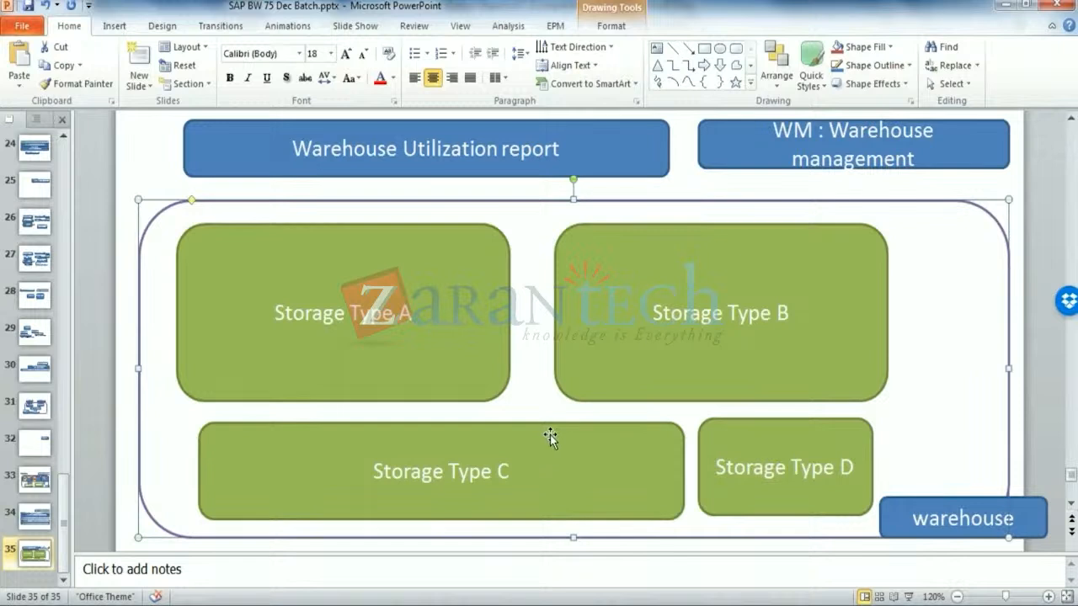
- Draw a small blue rectangle in the upper-left corner of the Storage Type A box with the text "Bin 1"
{"action": "left_click", "coordinate": [704, 52]}
{"action": "left_click_drag", "start_coordinate": [199, 241], "coordinate": [283, 289]}
{"action": "type", "text": "Bin 1"}
{"action": "left_click", "coordinate": [169, 182]}
{"action": "left_click", "coordinate": [240, 264]}
{"action": "right_click", "coordinate": [256, 250]}
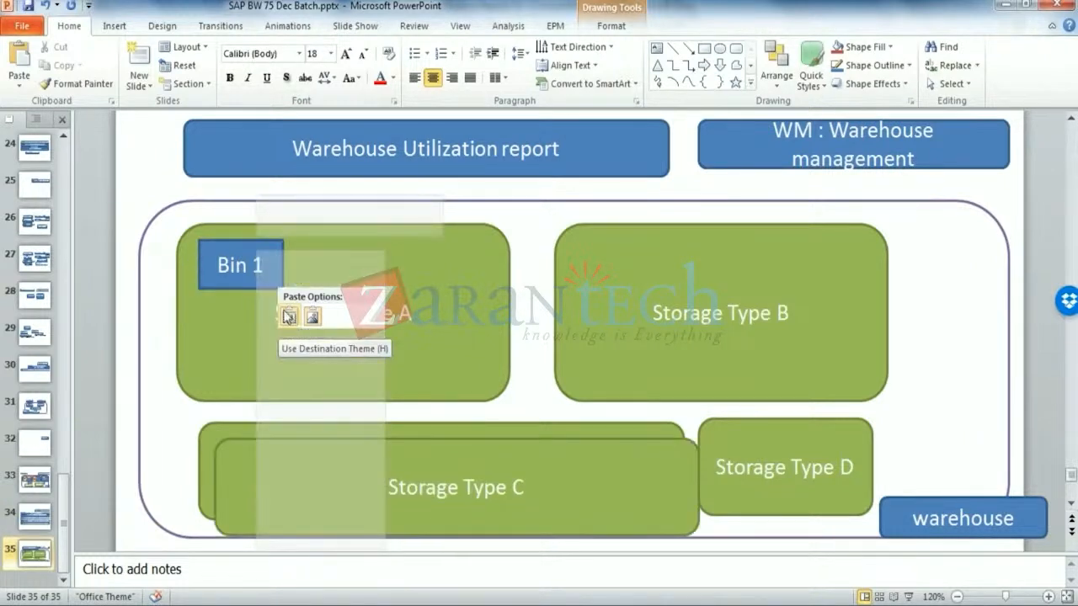
{"action": "left_click", "coordinate": [149, 180]}
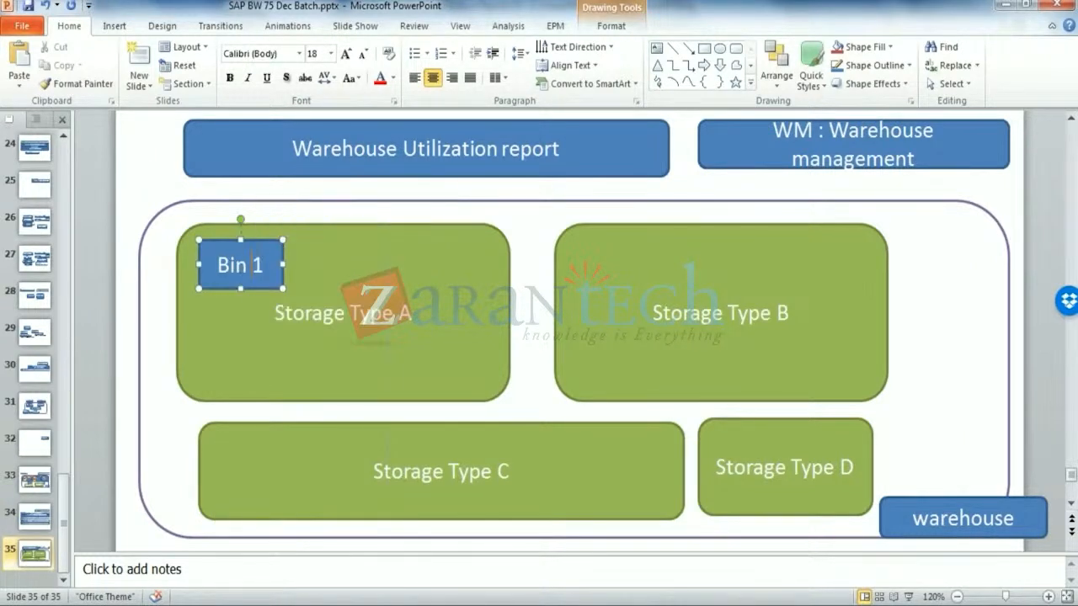
{"action": "key", "text": "ctrl+v"}
{"action": "key", "text": "ctrl+z"}
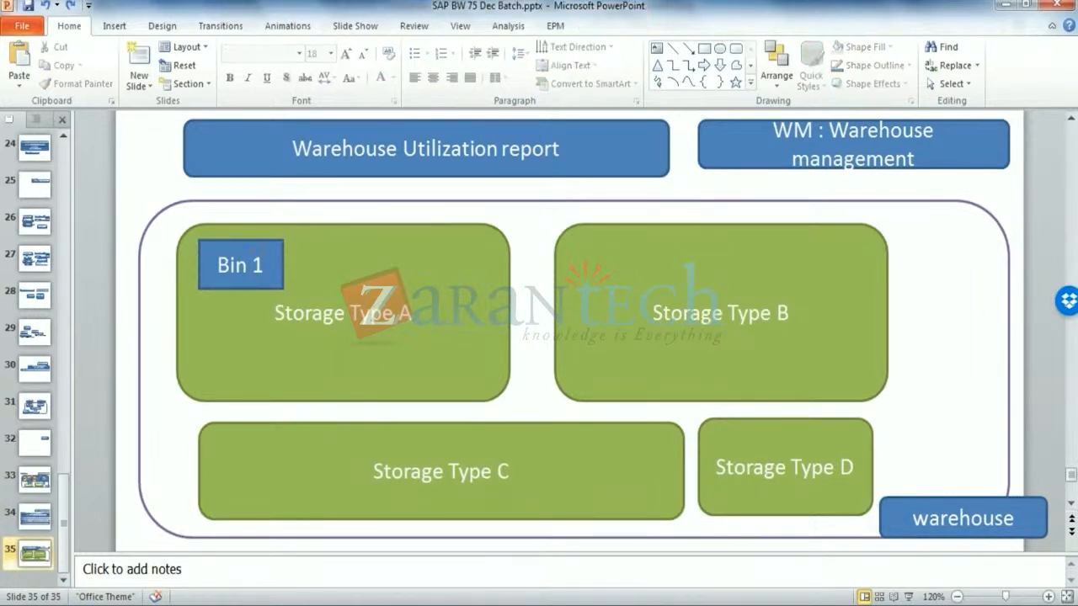
{"action": "key", "text": "ctrl+v"}
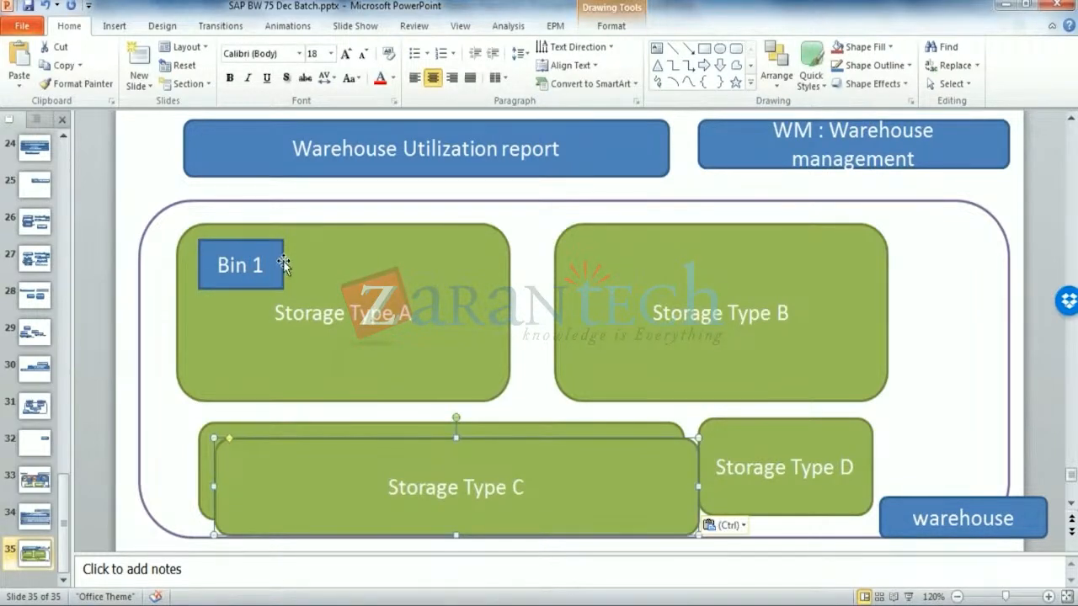
{"action": "key", "text": "ctrl+z"}
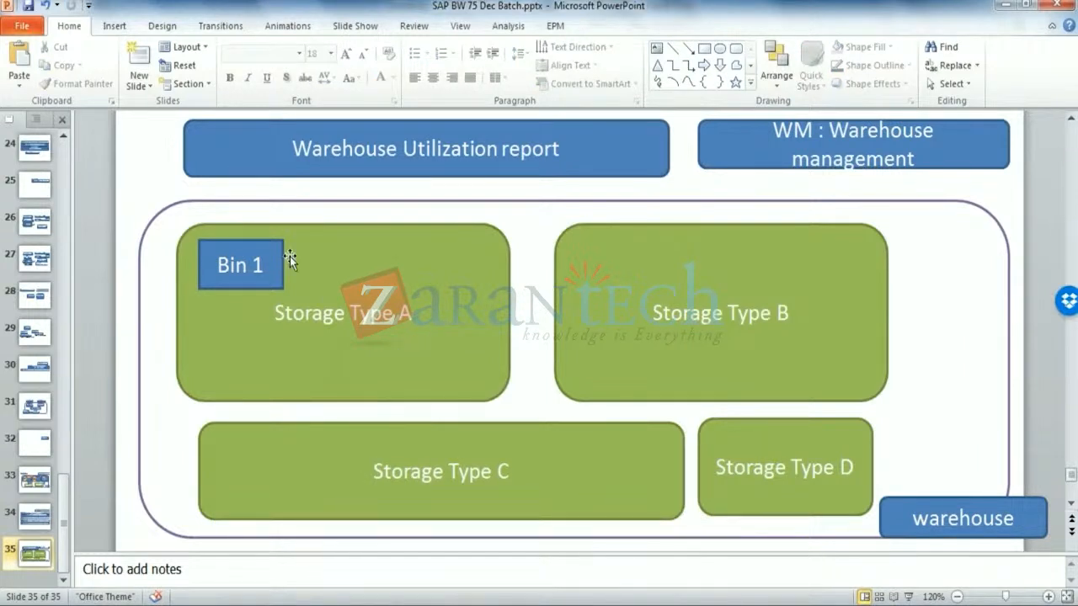
- Paste a copy of Bin 1 on the right of the Storage Type A box, relabel it "Bin 2", and paste another Bin 1 copy
{"action": "right_click", "coordinate": [362, 242]}
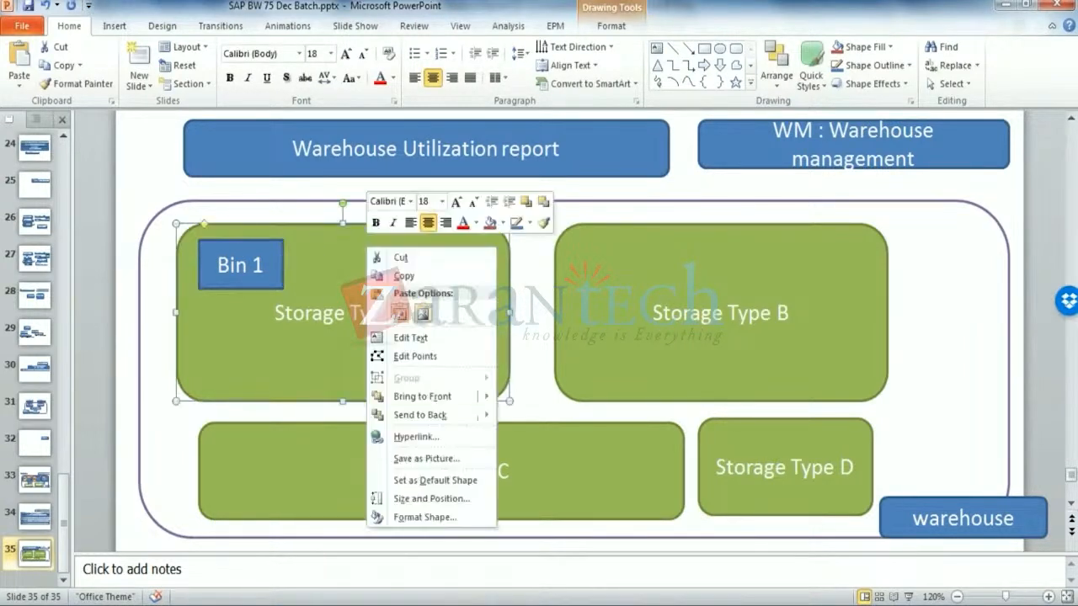
{"action": "left_click", "coordinate": [425, 314]}
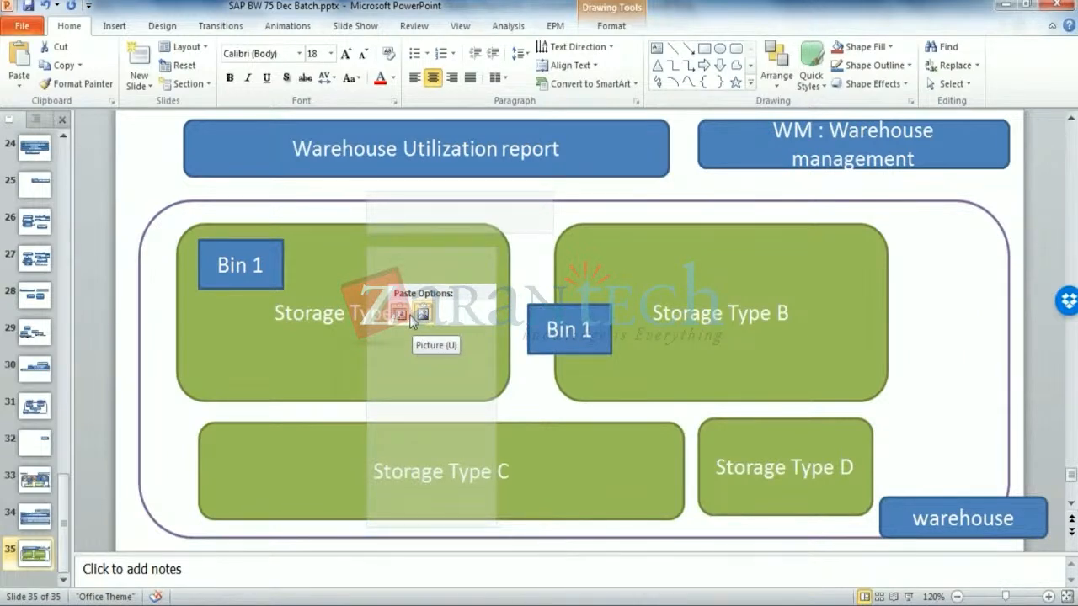
{"action": "left_click", "coordinate": [401, 317]}
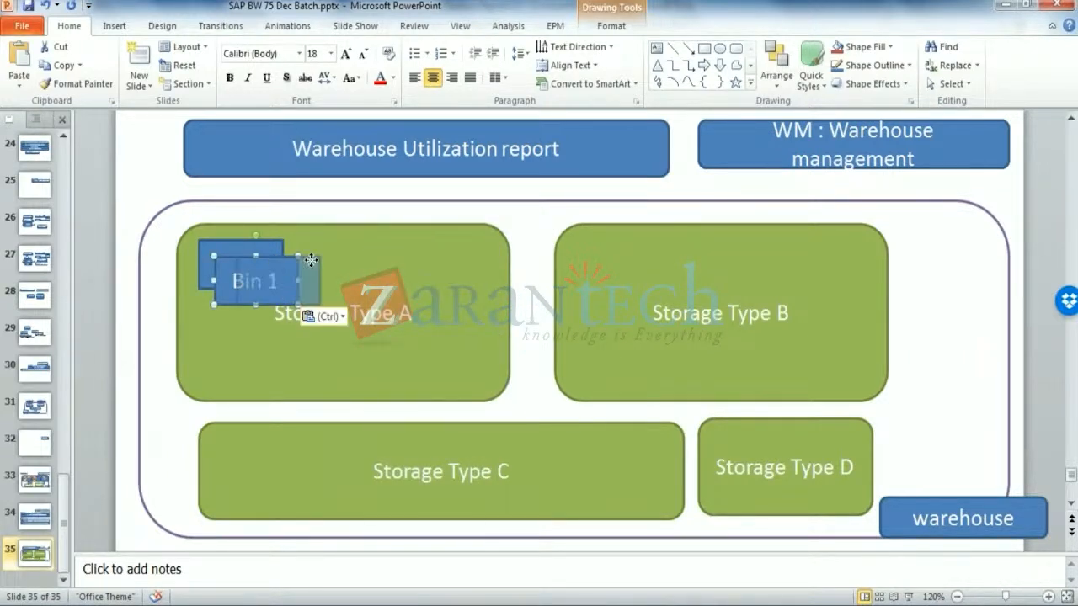
{"action": "left_click_drag", "start_coordinate": [275, 263], "coordinate": [425, 268]}
{"action": "double_click", "coordinate": [433, 272]}
{"action": "type", "text": "2"}
{"action": "left_click", "coordinate": [930, 368]}
{"action": "key", "text": "ctrl+v"}
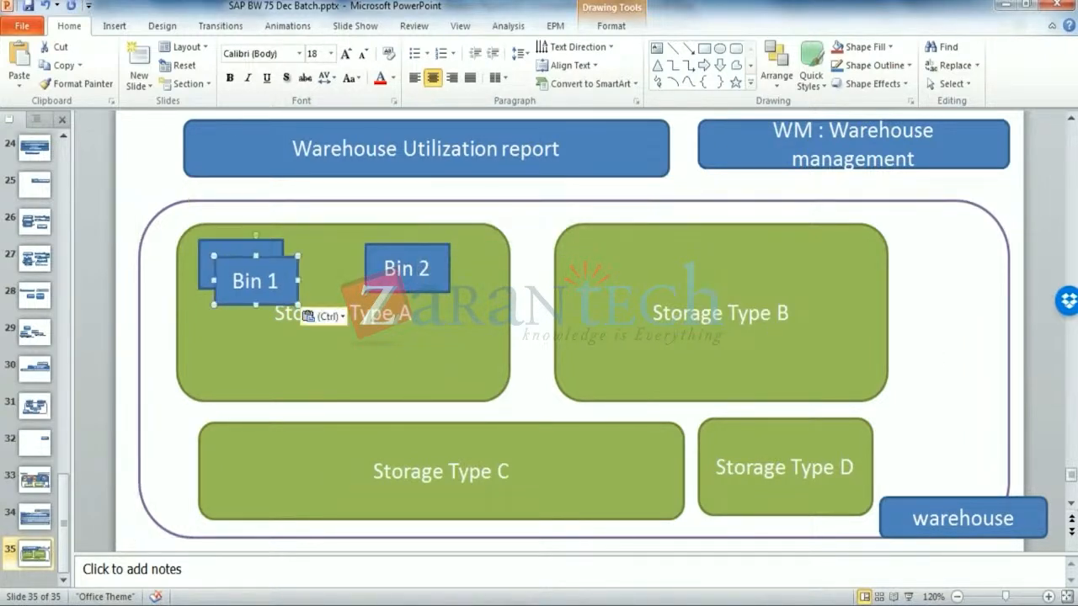
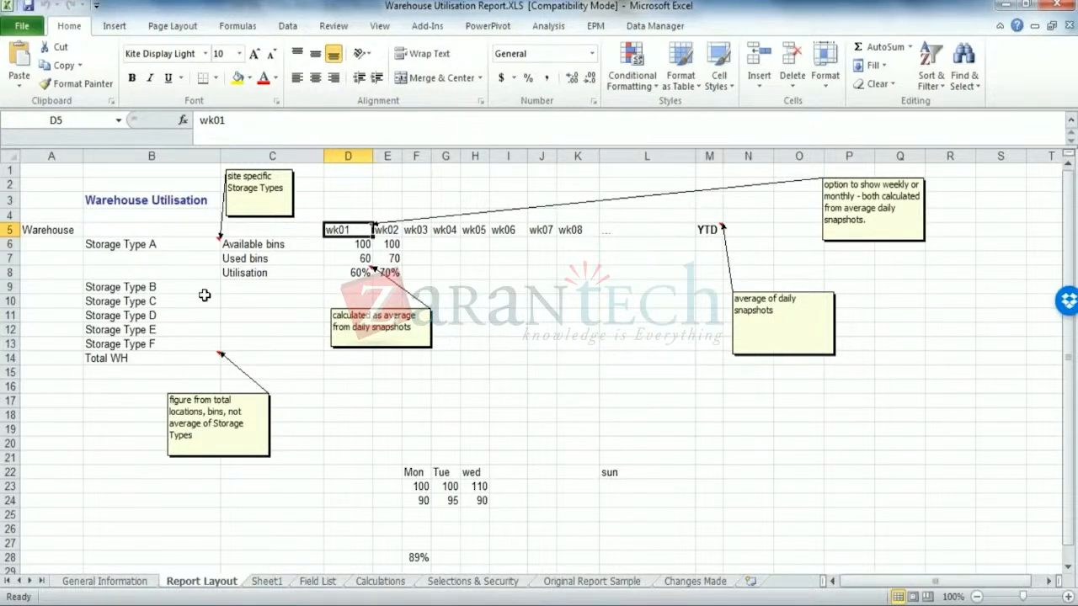
- Switch to the PowerPoint slide and pull in the right edge of the large warehouse frame to just beyond the Storage Type B box
{"action": "left_click", "coordinate": [64, 233]}
{"action": "left_click", "coordinate": [63, 245]}
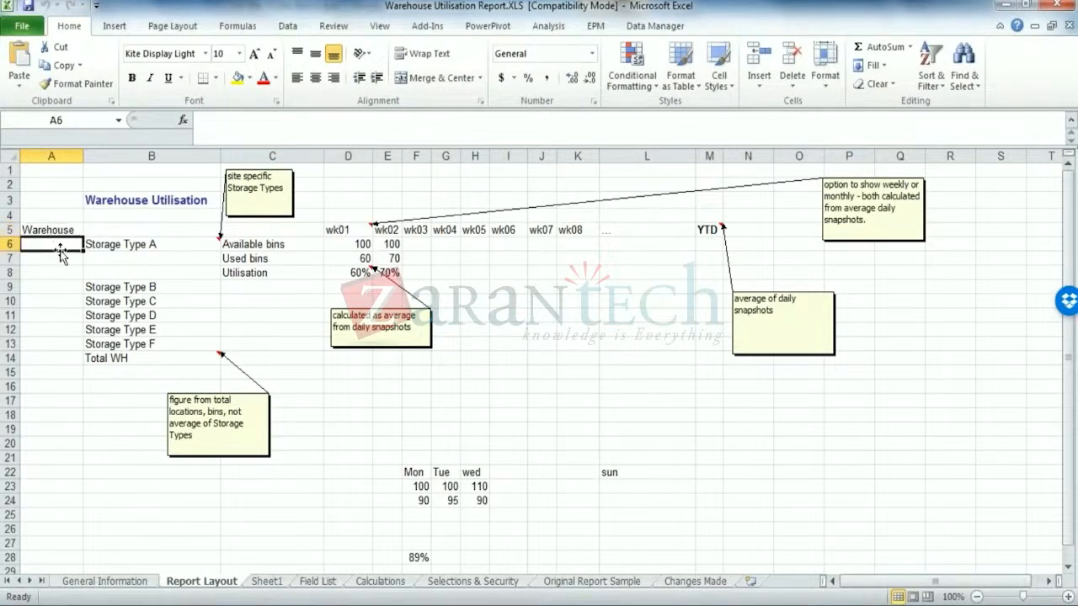
{"action": "key", "text": "alt+Tab"}
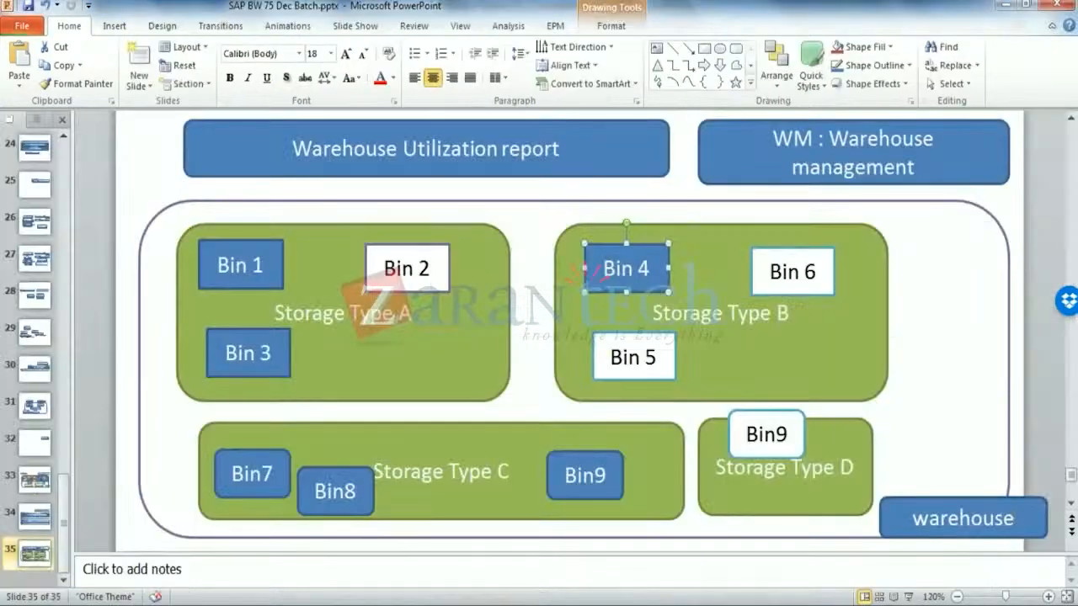
{"action": "left_click", "coordinate": [947, 384]}
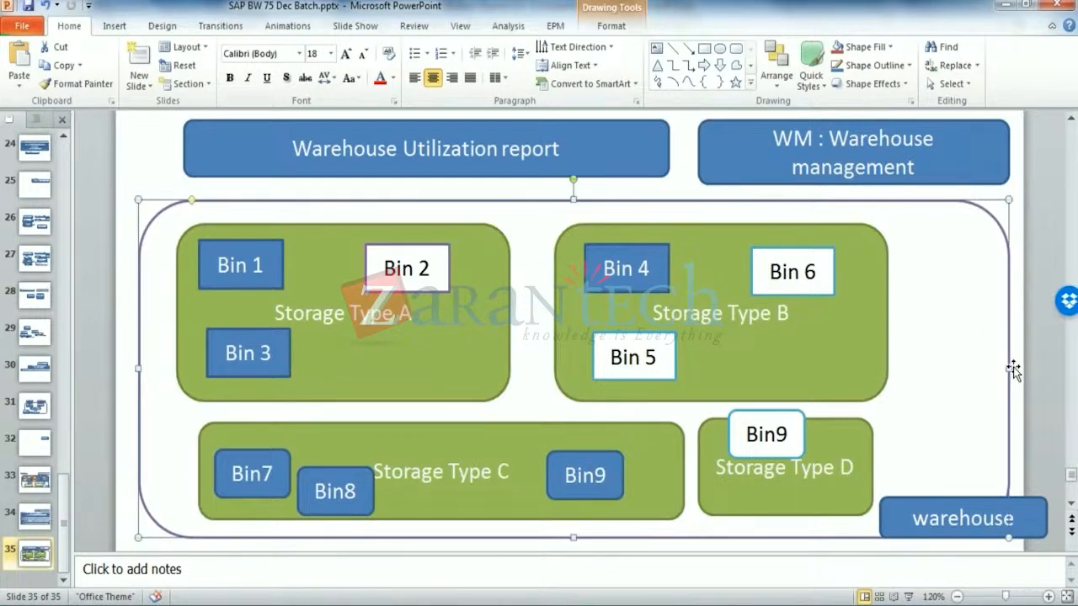
{"action": "left_click_drag", "start_coordinate": [1010, 368], "coordinate": [963, 368]}
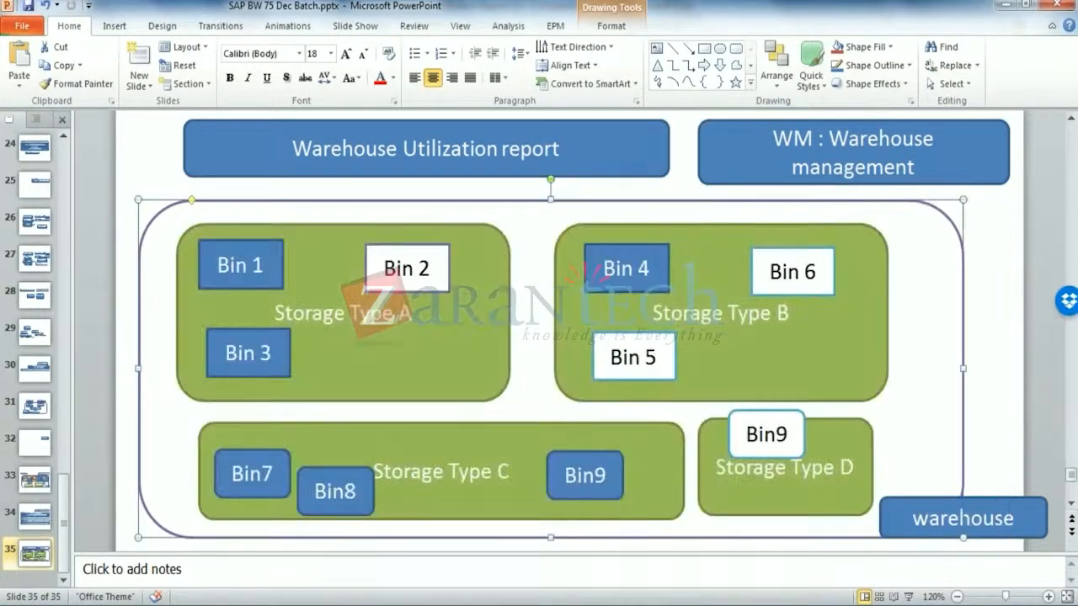
{"action": "left_click", "coordinate": [995, 401]}
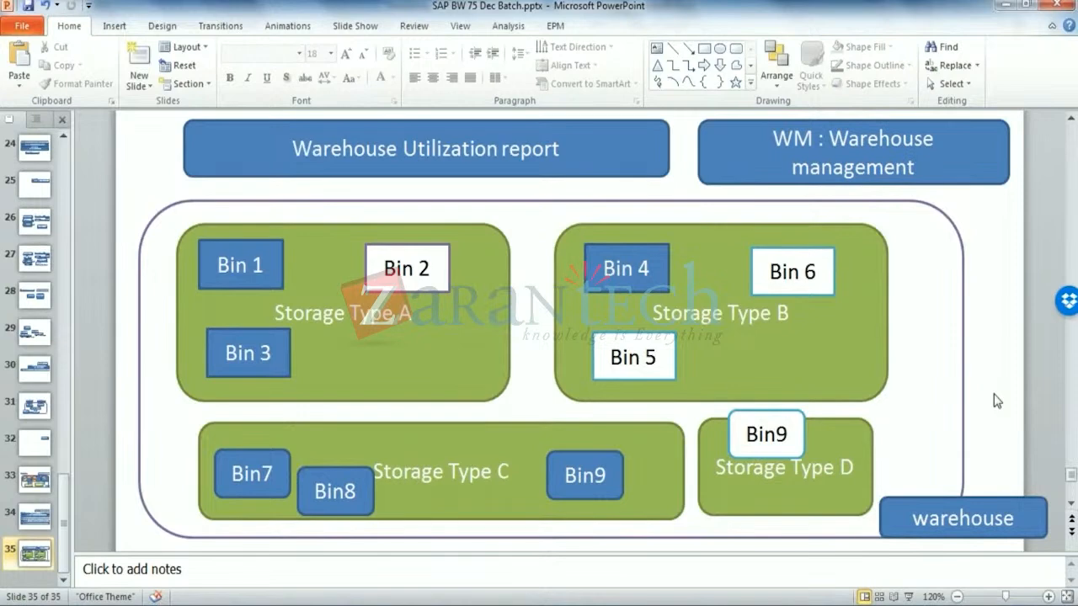
- Switch to the Excel report layout and examine the storage type list and the available bins, used bins and utilisation rows
{"action": "key", "text": "alt+Tab"}
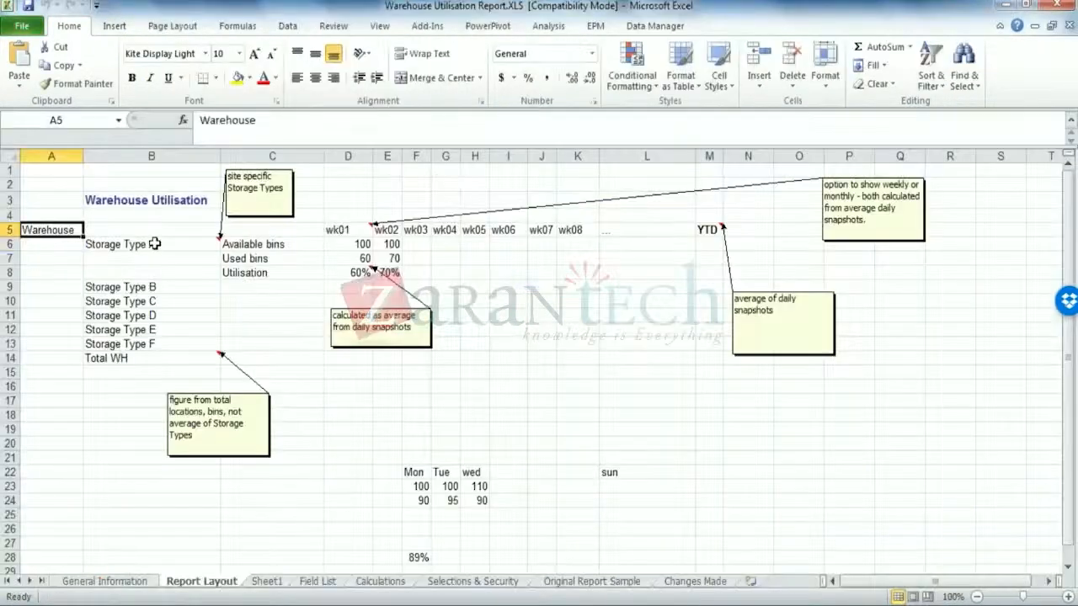
{"action": "left_click", "coordinate": [160, 244]}
{"action": "left_click_drag", "start_coordinate": [162, 245], "coordinate": [168, 343]}
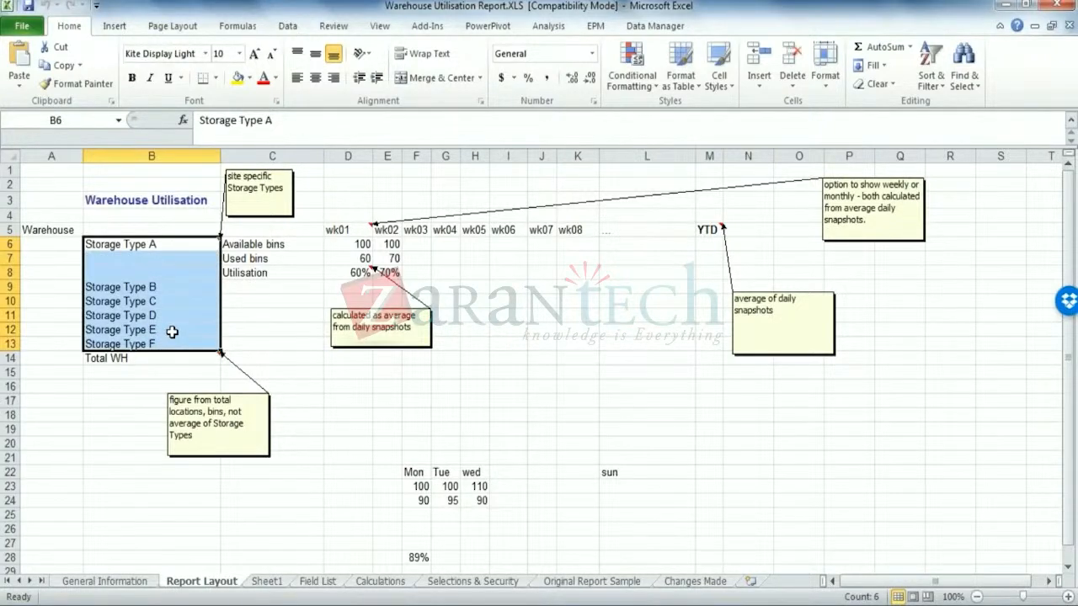
{"action": "left_click", "coordinate": [316, 244]}
{"action": "left_click", "coordinate": [358, 243]}
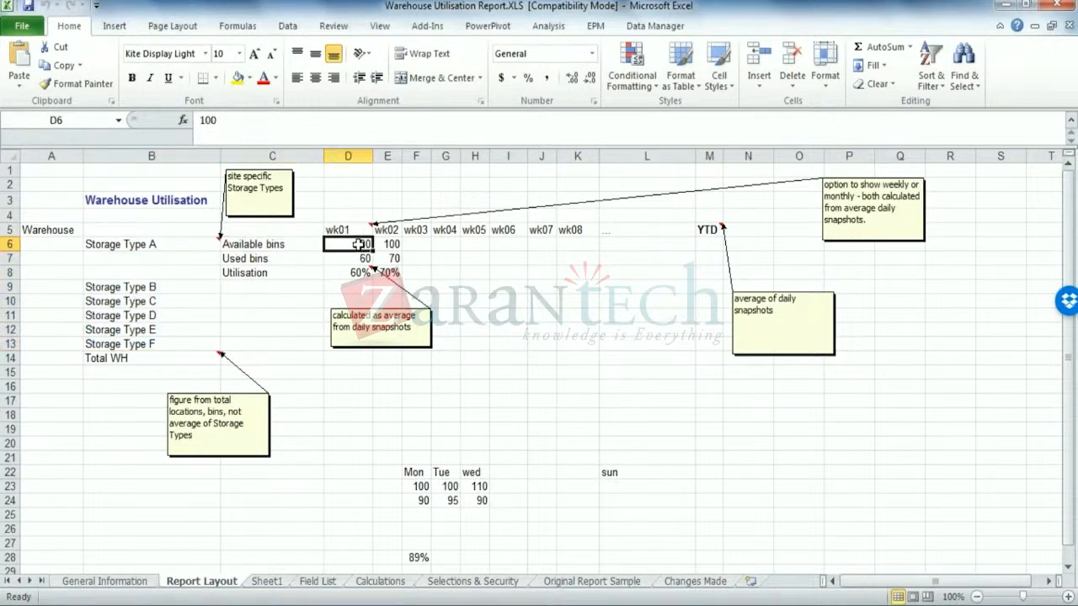
{"action": "left_click", "coordinate": [258, 264]}
{"action": "left_click", "coordinate": [339, 258]}
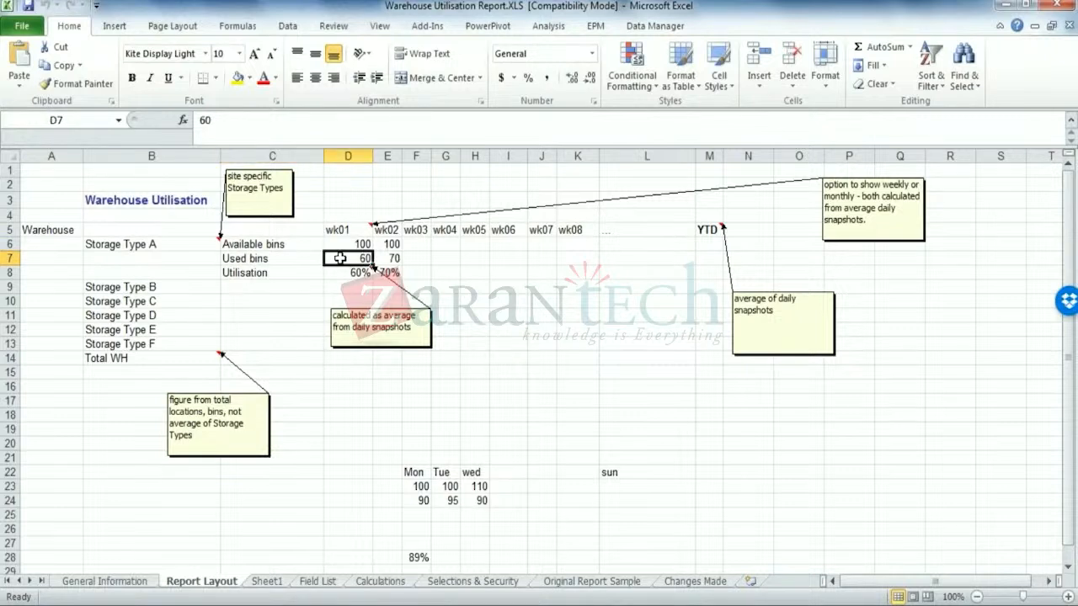
{"action": "left_click", "coordinate": [247, 276]}
{"action": "left_click", "coordinate": [349, 283]}
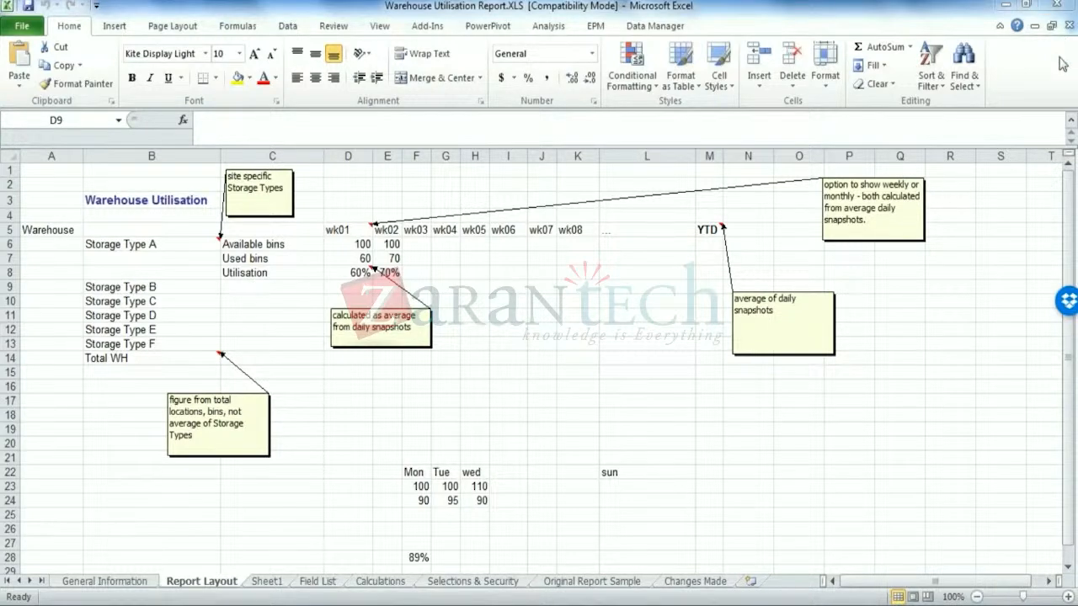
- Compare Storage Type A's available bins, used bins and utilisation figures for wk01 and wk02
{"action": "left_click", "coordinate": [291, 344]}
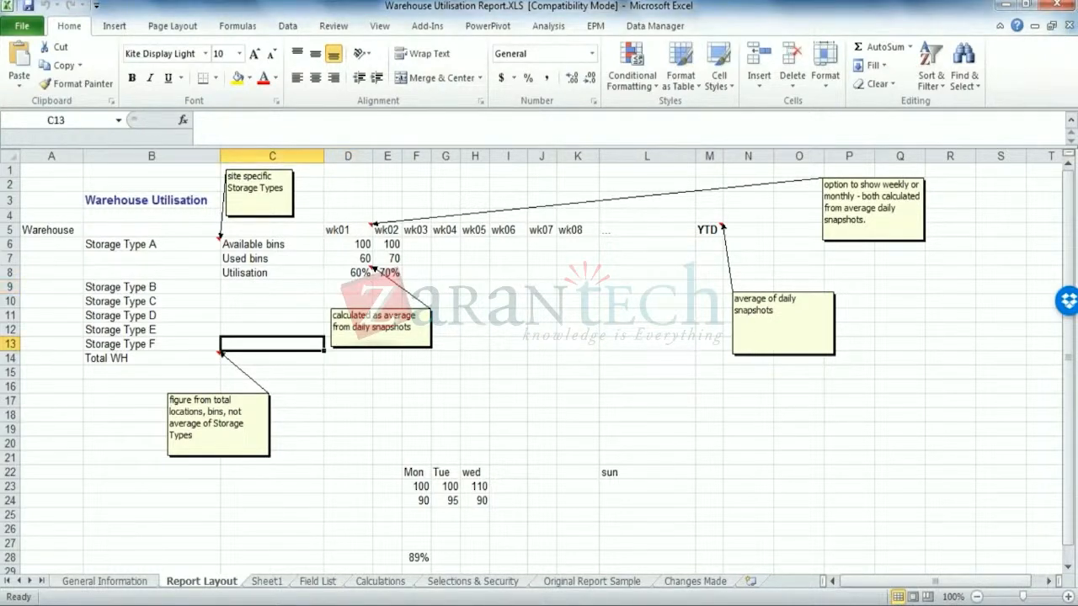
{"action": "left_click", "coordinate": [360, 244]}
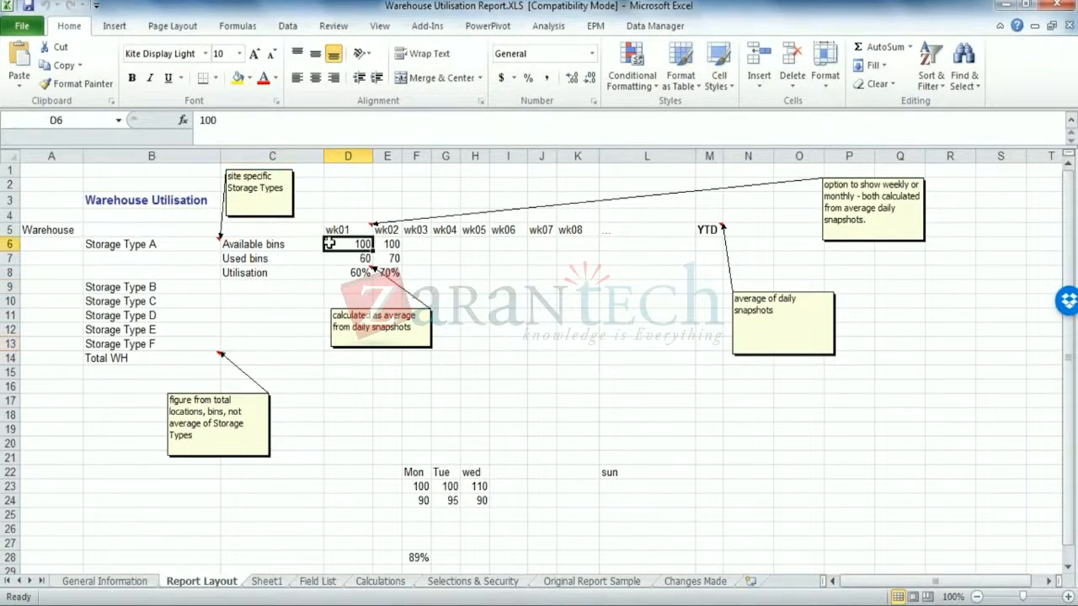
{"action": "left_click", "coordinate": [281, 249]}
{"action": "left_click", "coordinate": [165, 246]}
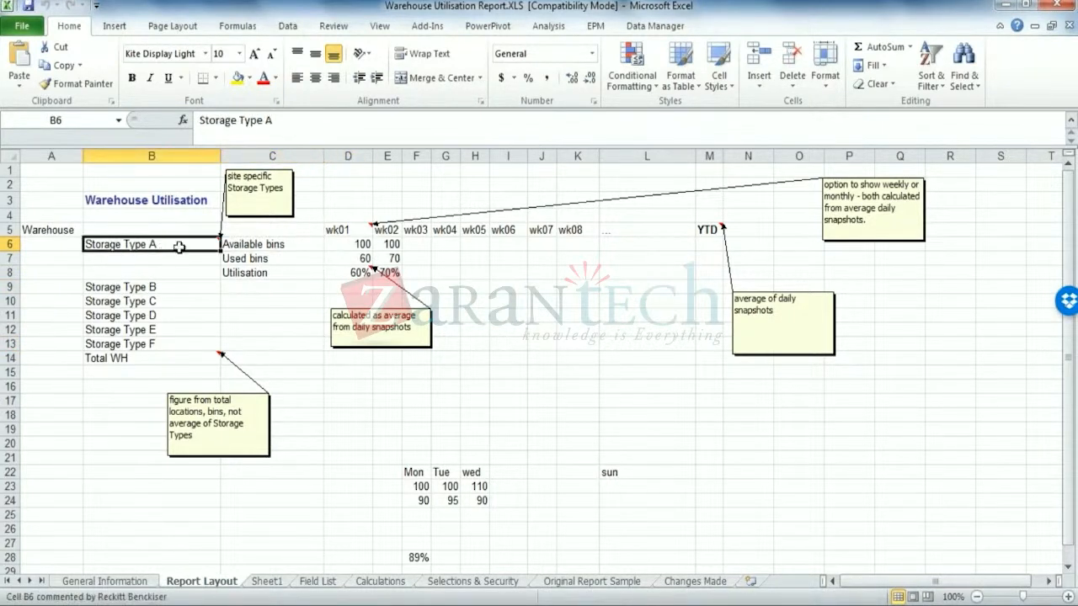
{"action": "left_click", "coordinate": [371, 245]}
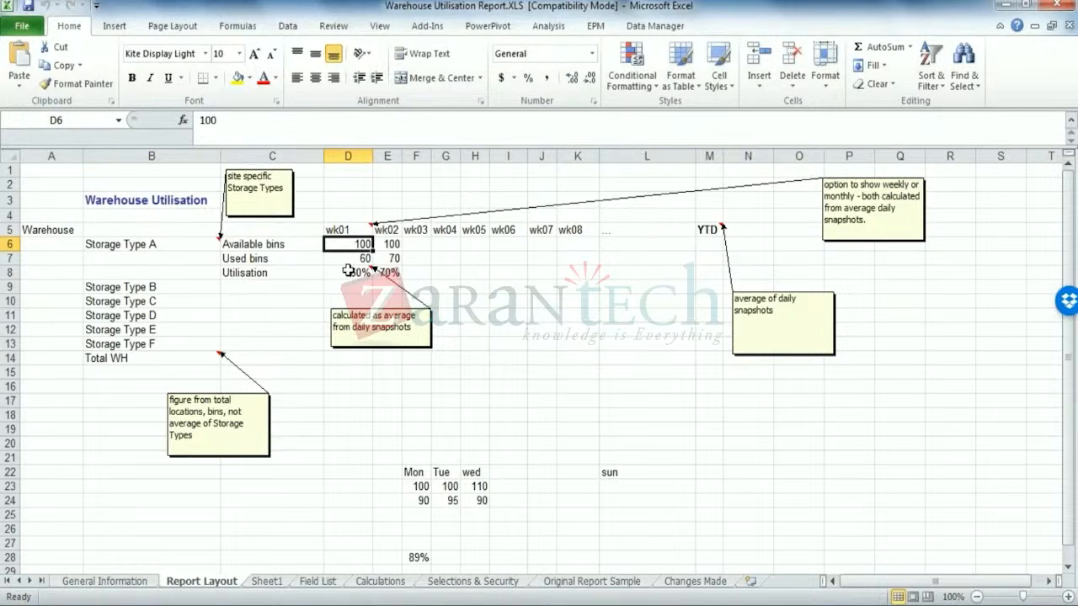
{"action": "left_click", "coordinate": [354, 259]}
{"action": "left_click", "coordinate": [359, 276]}
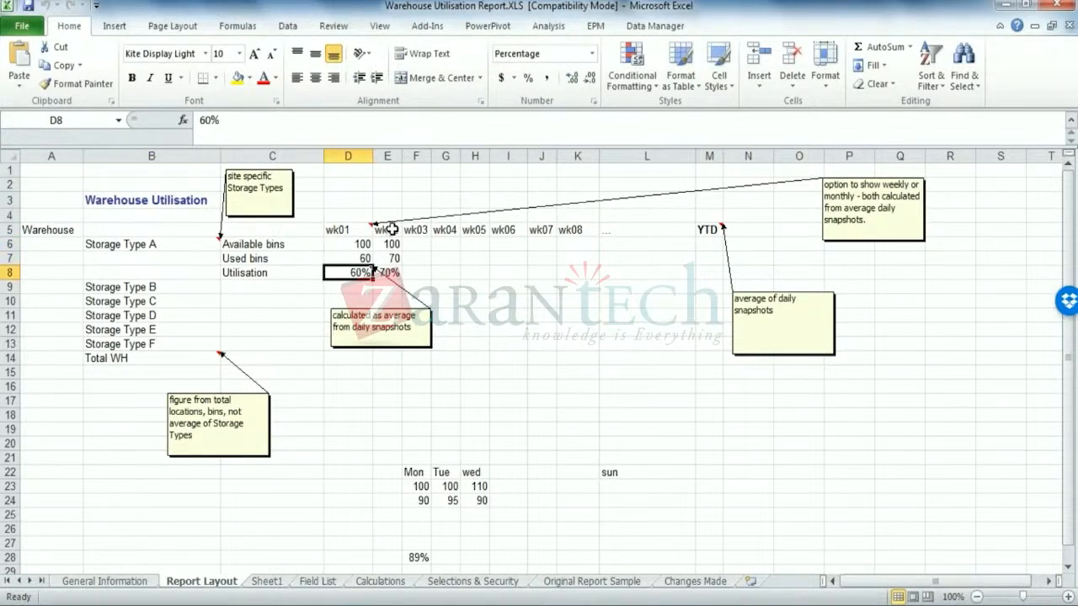
{"action": "left_click", "coordinate": [390, 248]}
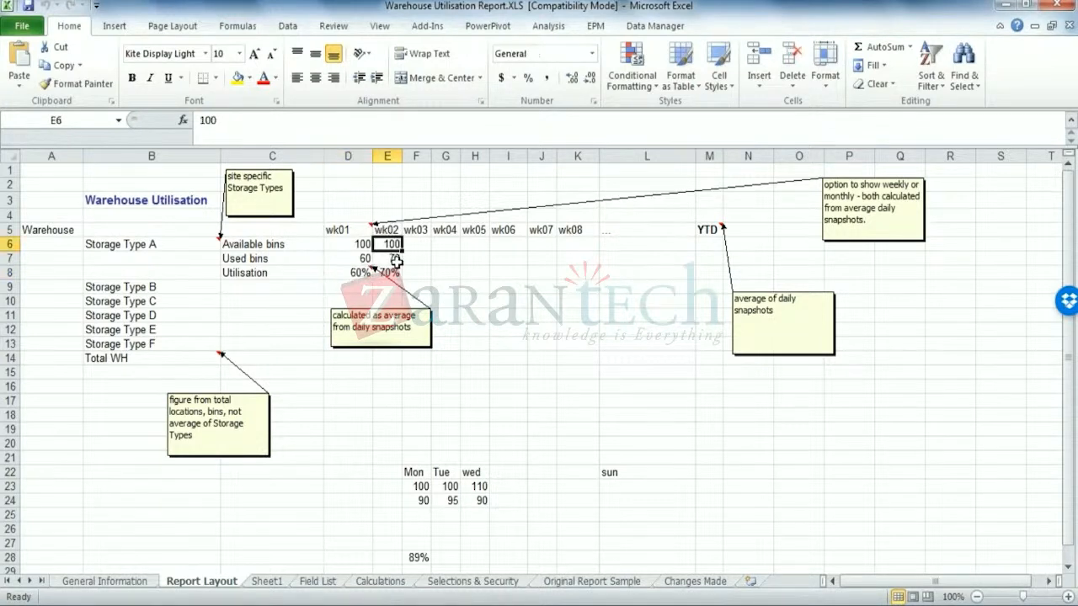
{"action": "left_click", "coordinate": [394, 261]}
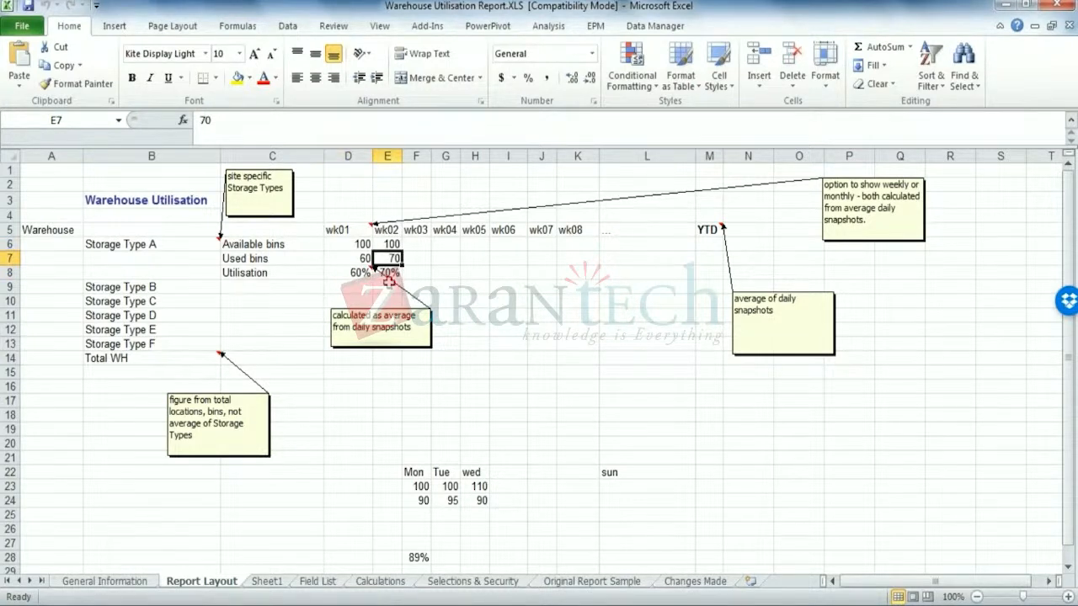
{"action": "left_click", "coordinate": [390, 272]}
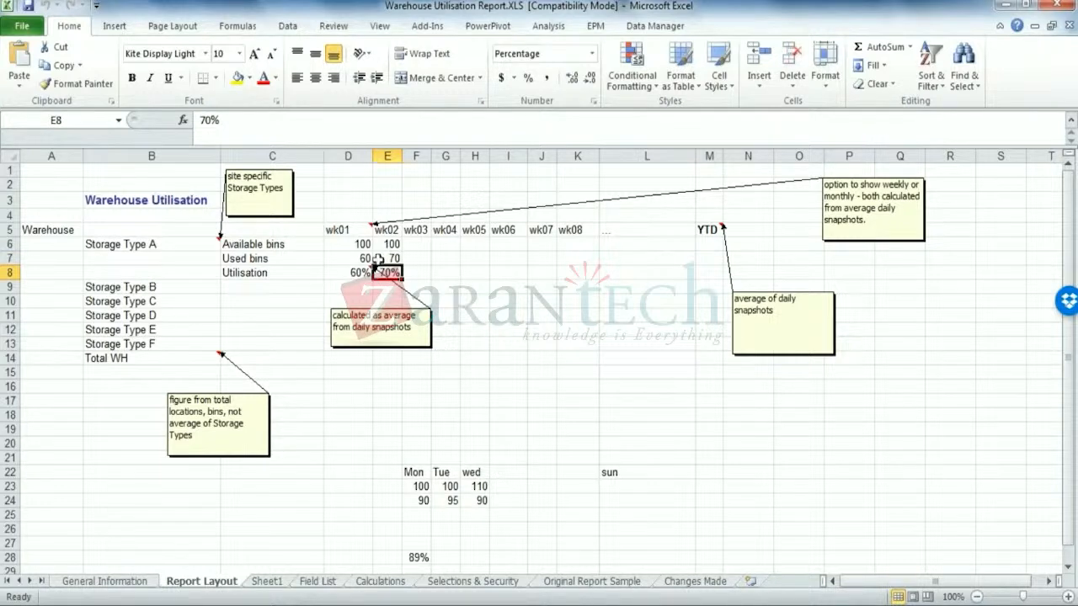
- Examine the weekly column headings wk01 to wk08 and the YTD column of the report layout
{"action": "left_click_drag", "start_coordinate": [354, 229], "coordinate": [580, 229]}
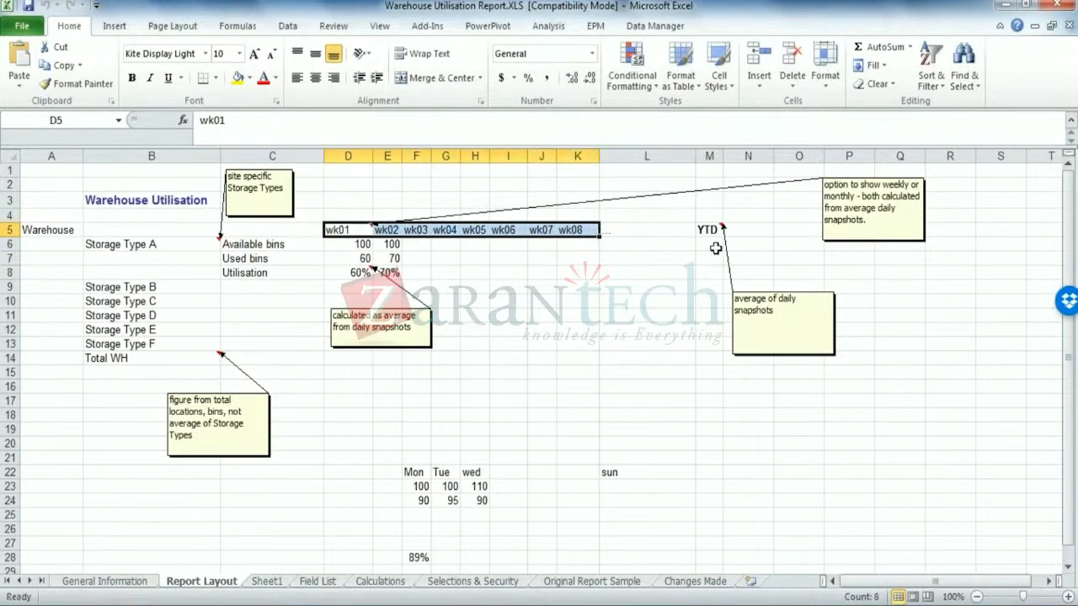
{"action": "left_click", "coordinate": [710, 230]}
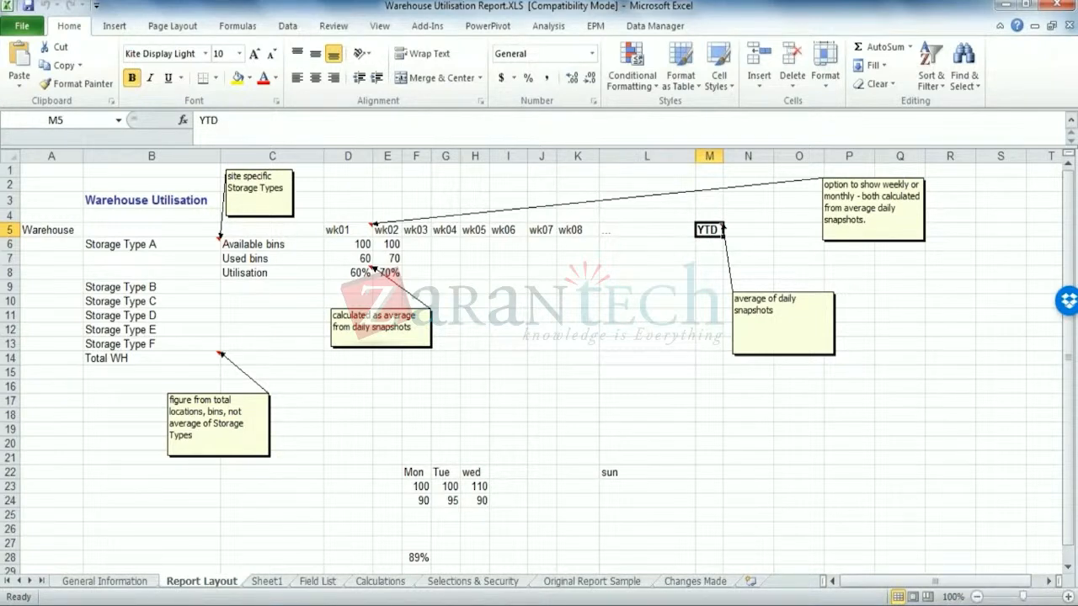
{"action": "left_click", "coordinate": [707, 256]}
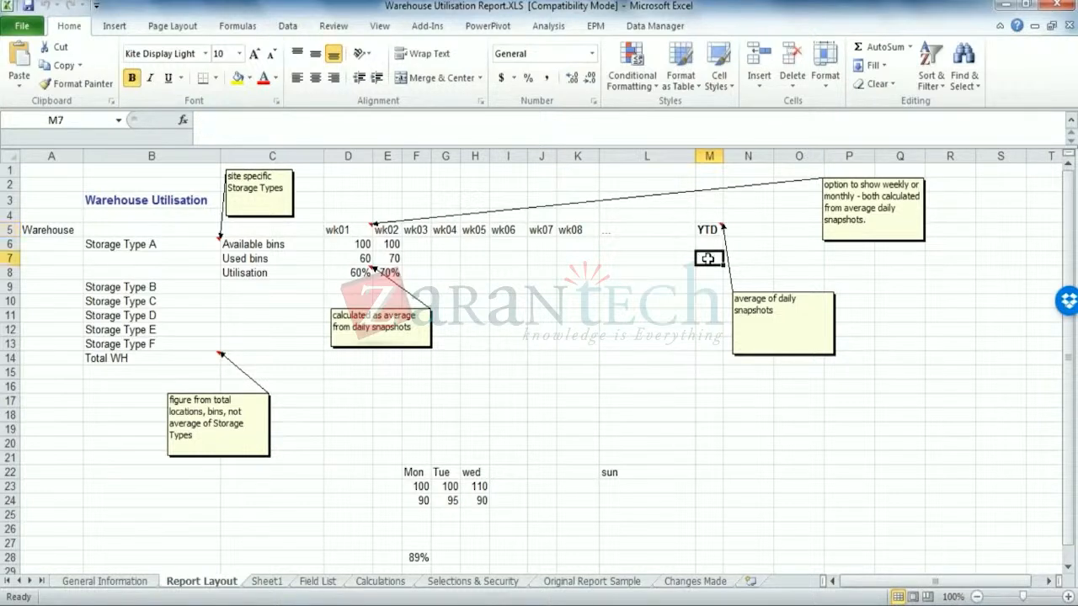
- Compare the bins in the PowerPoint warehouse diagram with Storage Type A's wk01 figures in the Excel report layout
{"action": "left_click", "coordinate": [345, 233]}
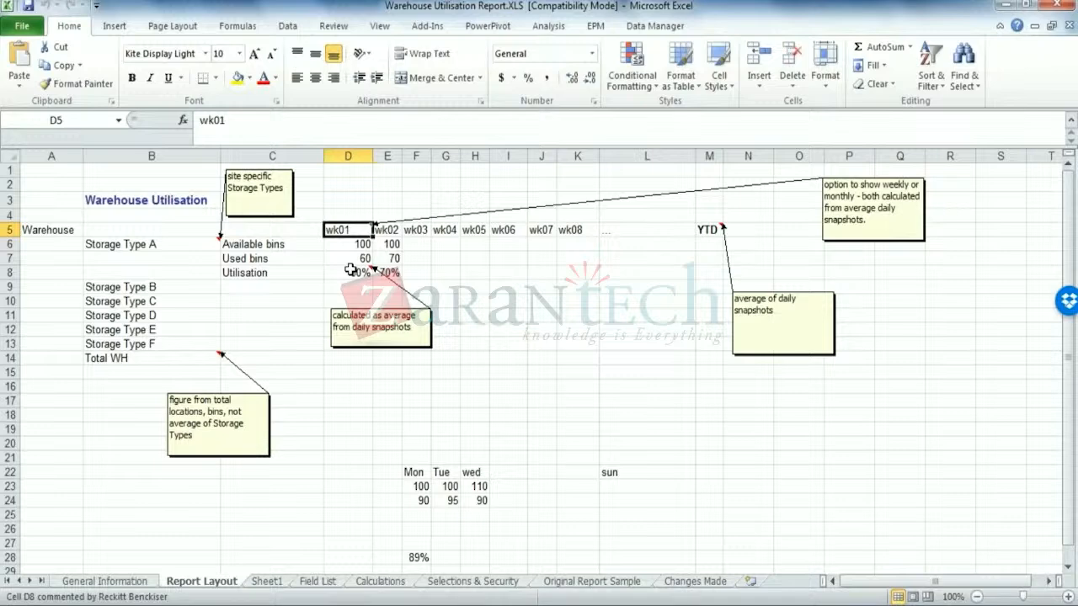
{"action": "key", "text": "alt+Tab"}
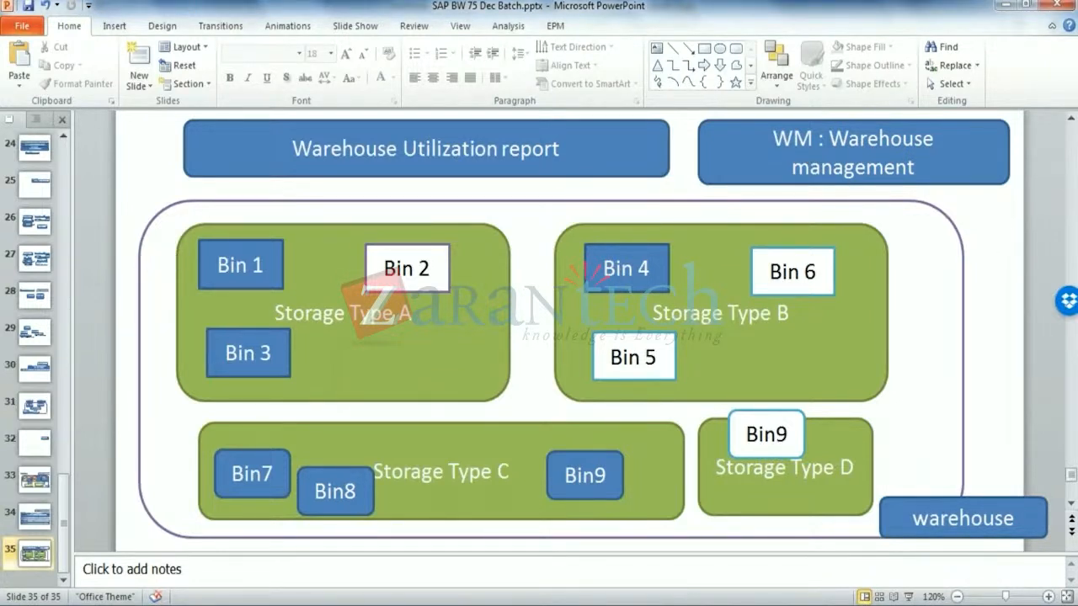
{"action": "key", "text": "alt+Tab"}
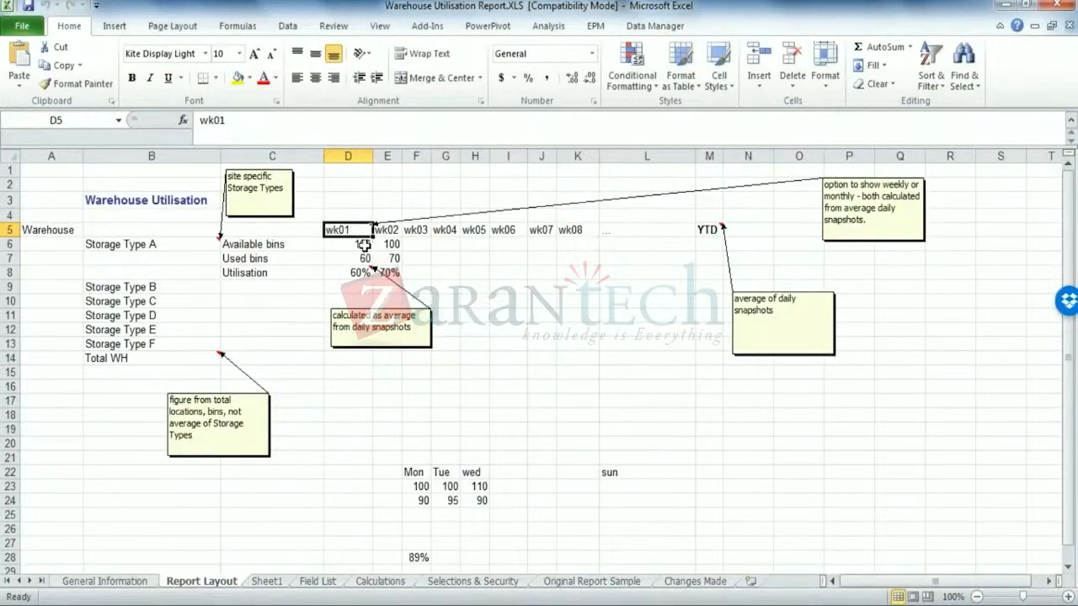
{"action": "left_click_drag", "start_coordinate": [363, 243], "coordinate": [363, 272]}
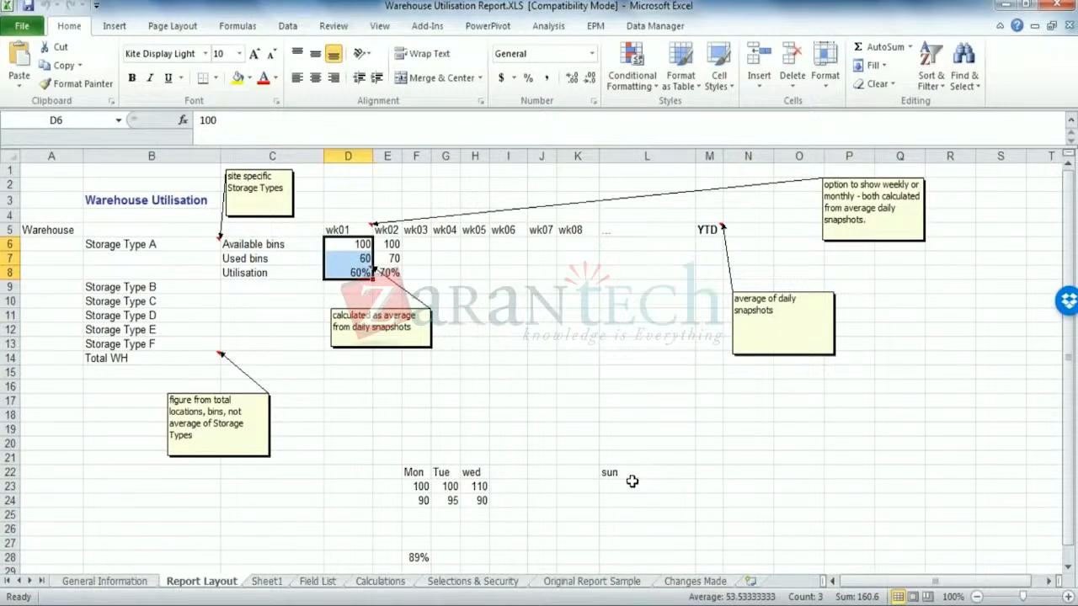
- Set Wednesday's available bins to 100 in the daily snapshot example below the report
{"action": "left_click", "coordinate": [474, 487]}
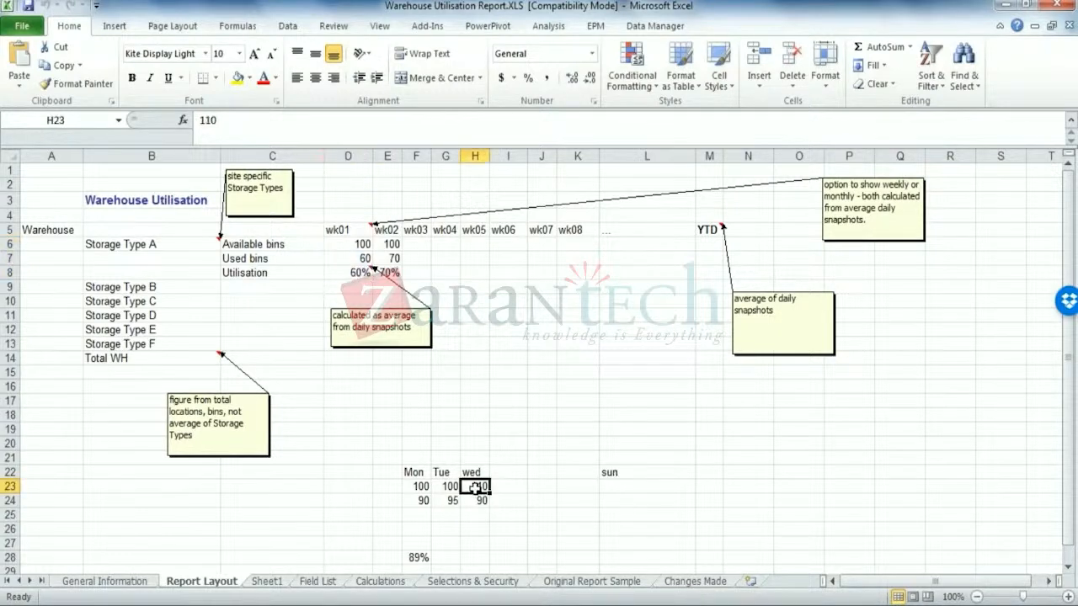
{"action": "type", "text": "100"}
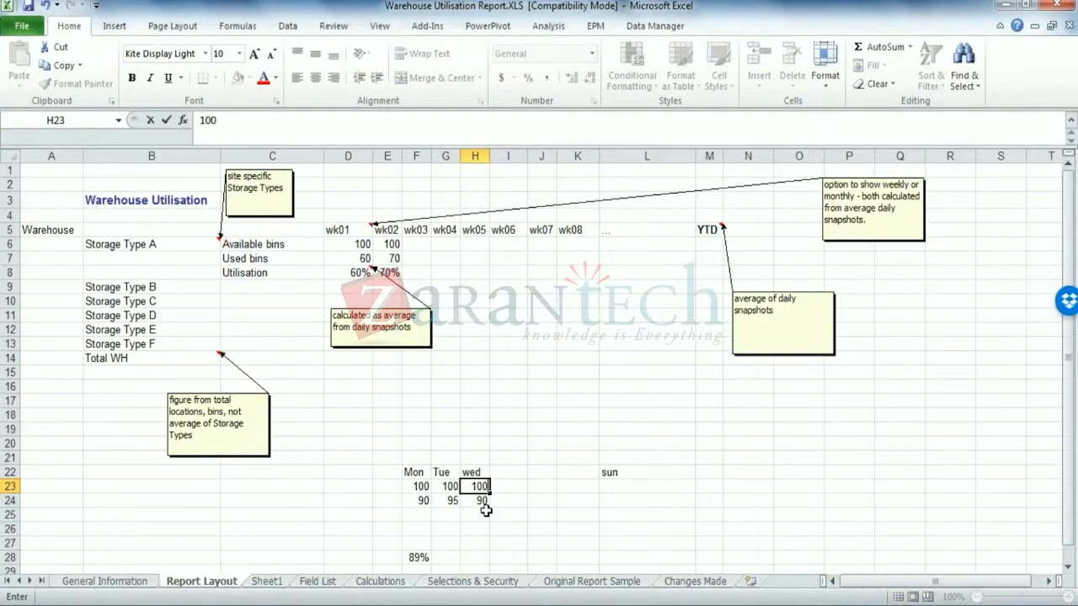
{"action": "key", "text": "Return"}
- Set the used bins in the daily example to 10 for Monday, 15 for Tuesday and 25 for Wednesday
{"action": "left_click", "coordinate": [423, 501]}
{"action": "type", "text": "1"}
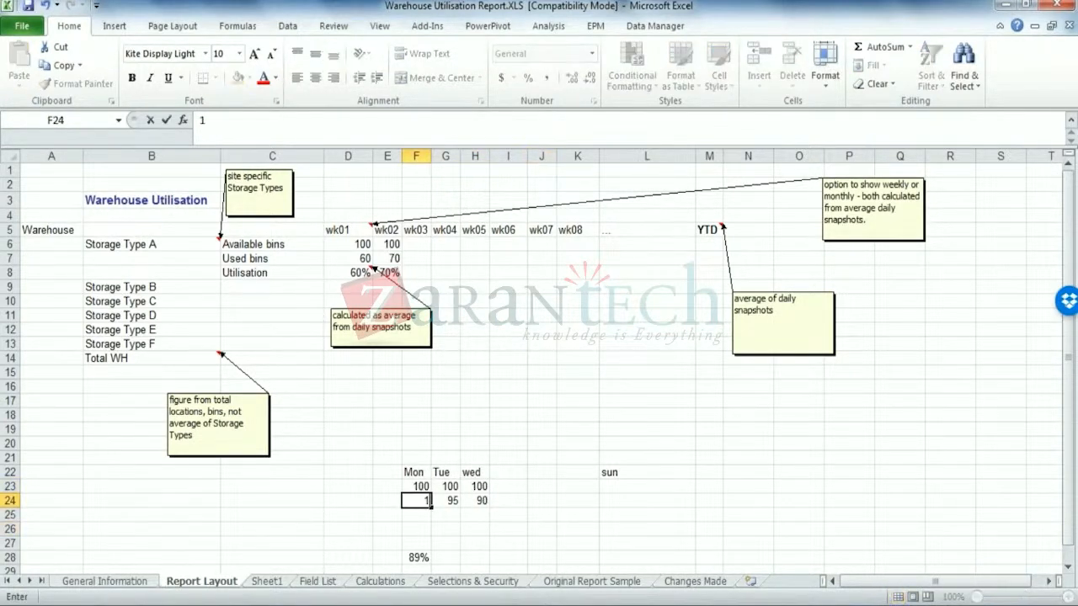
{"action": "type", "text": "0"}
{"action": "key", "text": "Tab"}
{"action": "type", "text": "10"}
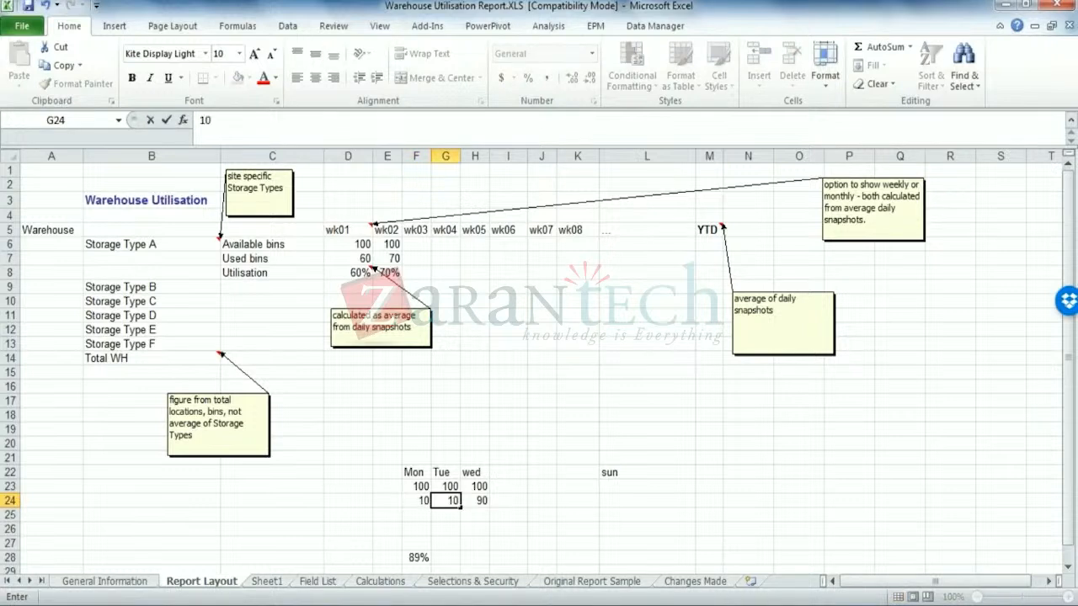
{"action": "key", "text": "BackSpace"}
{"action": "type", "text": "5"}
{"action": "key", "text": "Tab"}
{"action": "type", "text": "25"}
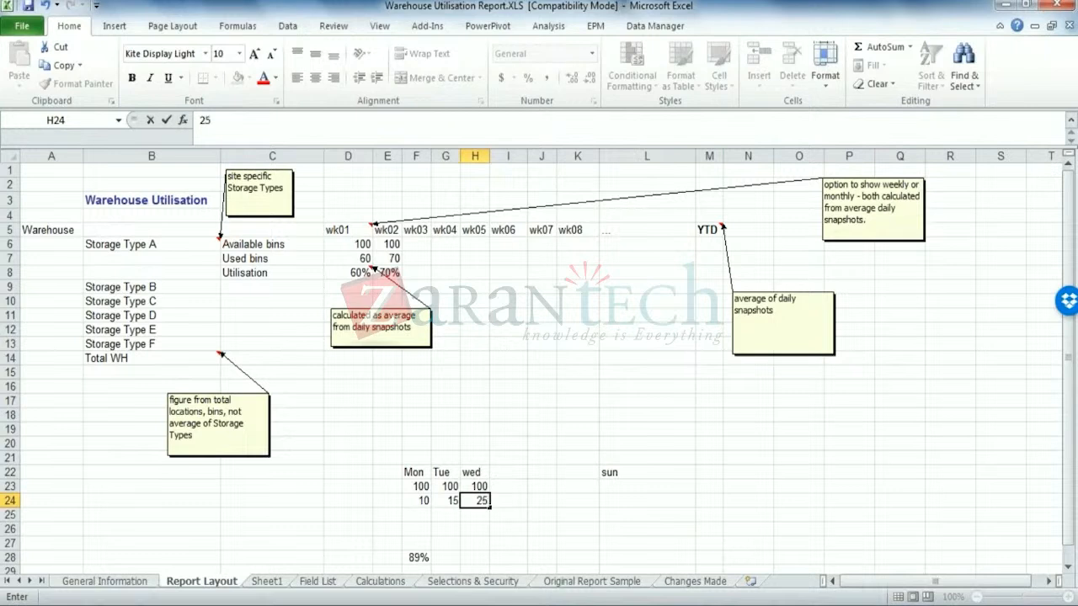
- Enter 100 available bins and 95 used bins under Sunday in the daily example
{"action": "left_click", "coordinate": [631, 486]}
{"action": "type", "text": "100"}
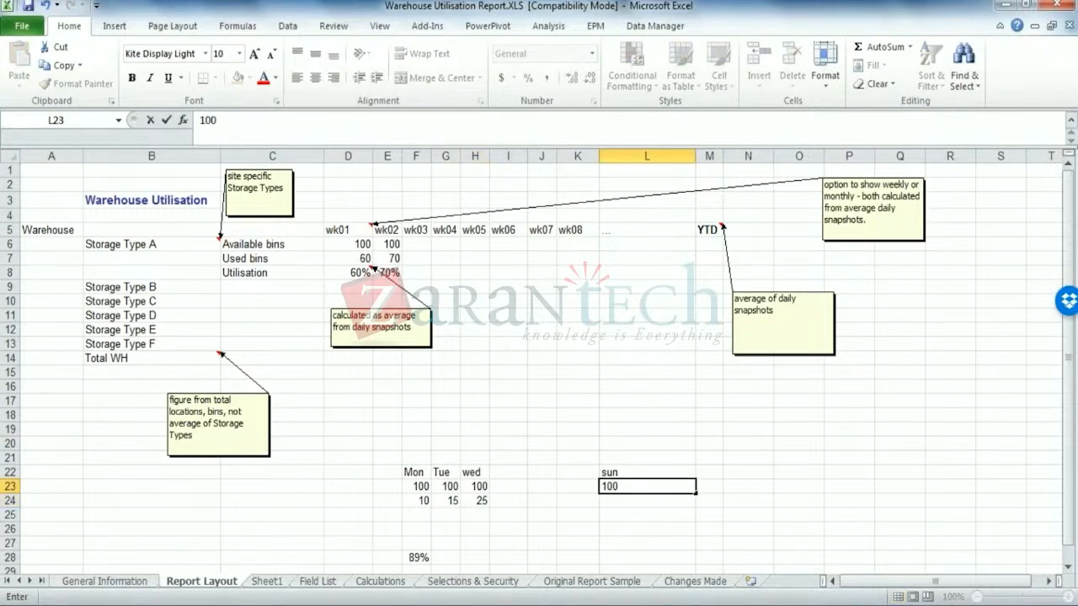
{"action": "key", "text": "Return"}
{"action": "type", "text": "95"}
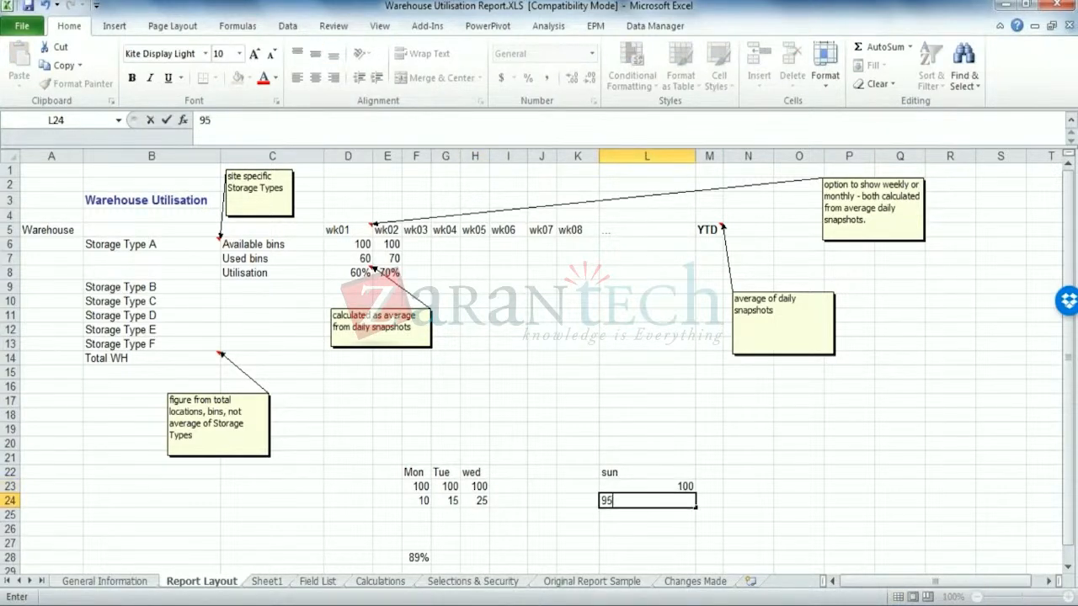
{"action": "left_click", "coordinate": [636, 529]}
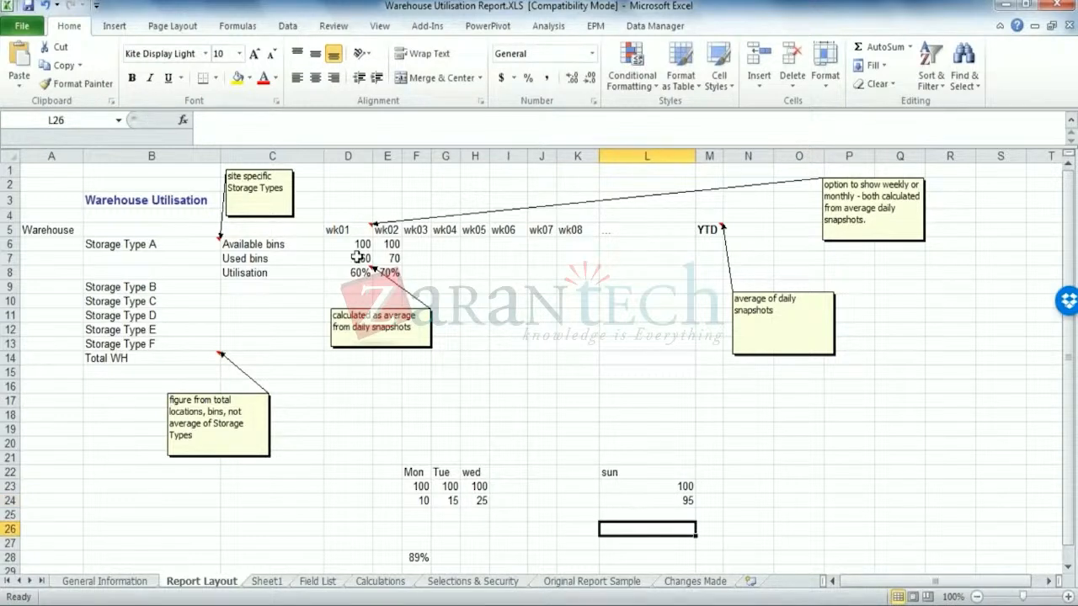
- Examine the wk01 column and the comment explaining how its figures are calculated from daily snapshots
{"action": "left_click", "coordinate": [341, 230]}
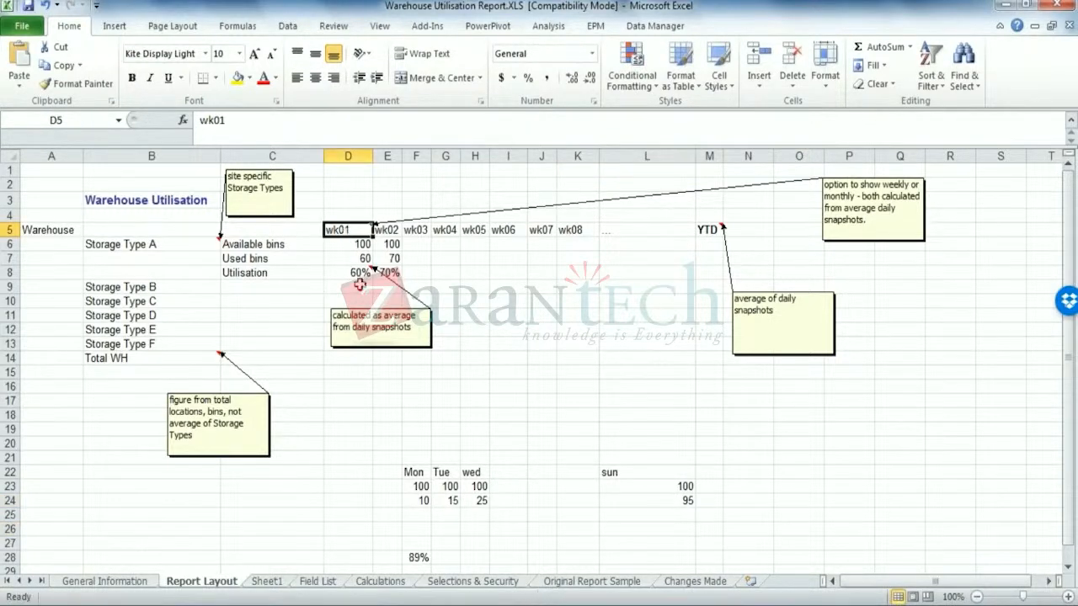
{"action": "left_click", "coordinate": [414, 330]}
{"action": "left_click", "coordinate": [474, 358]}
{"action": "left_click", "coordinate": [414, 330]}
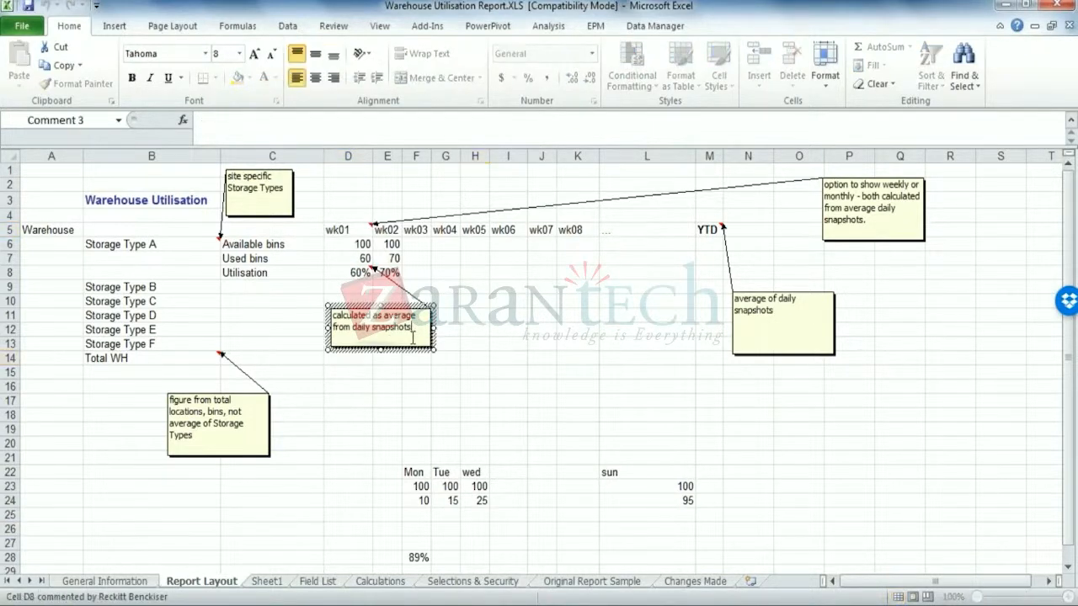
{"action": "left_click", "coordinate": [445, 401]}
{"action": "left_click", "coordinate": [418, 326]}
{"action": "left_click", "coordinate": [542, 342]}
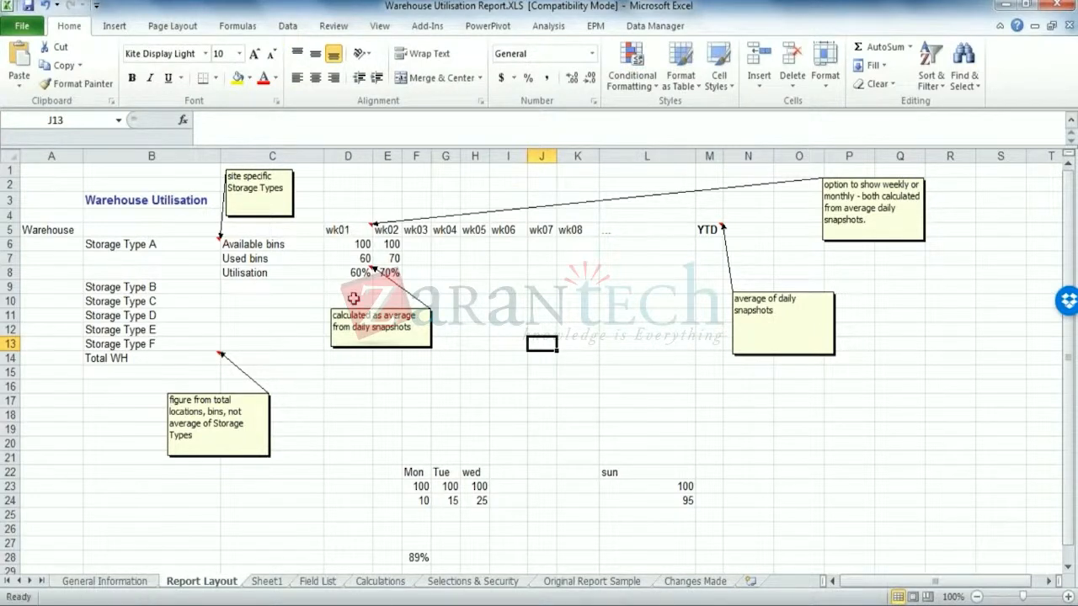
- Compare Sunday's available and used bins with the figures of the preceding days in the daily example
{"action": "left_click", "coordinate": [676, 477]}
{"action": "left_click_drag", "start_coordinate": [676, 478], "coordinate": [686, 501]}
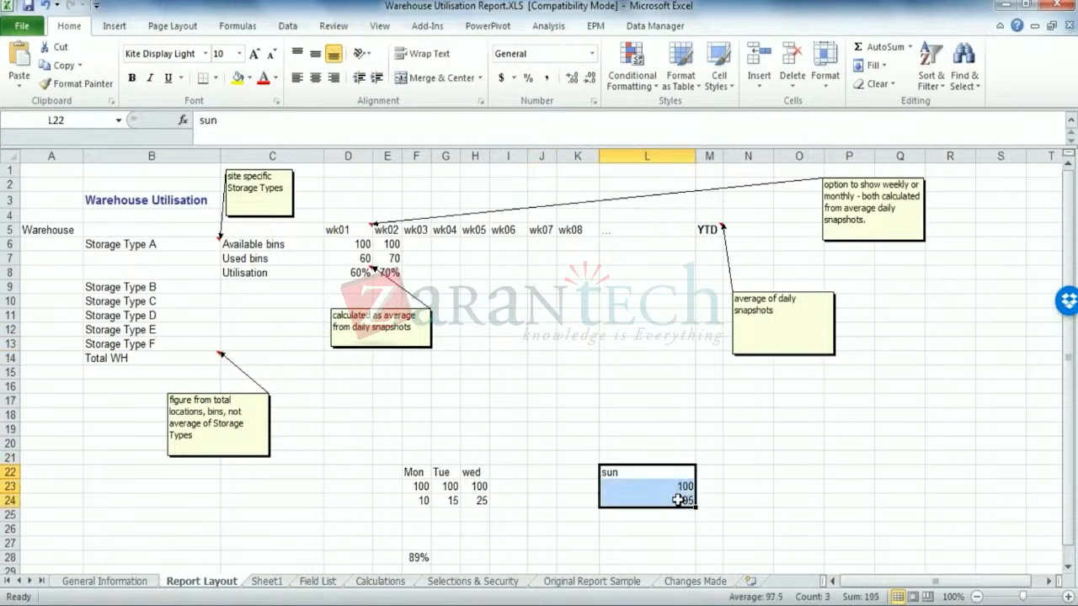
{"action": "left_click", "coordinate": [737, 500]}
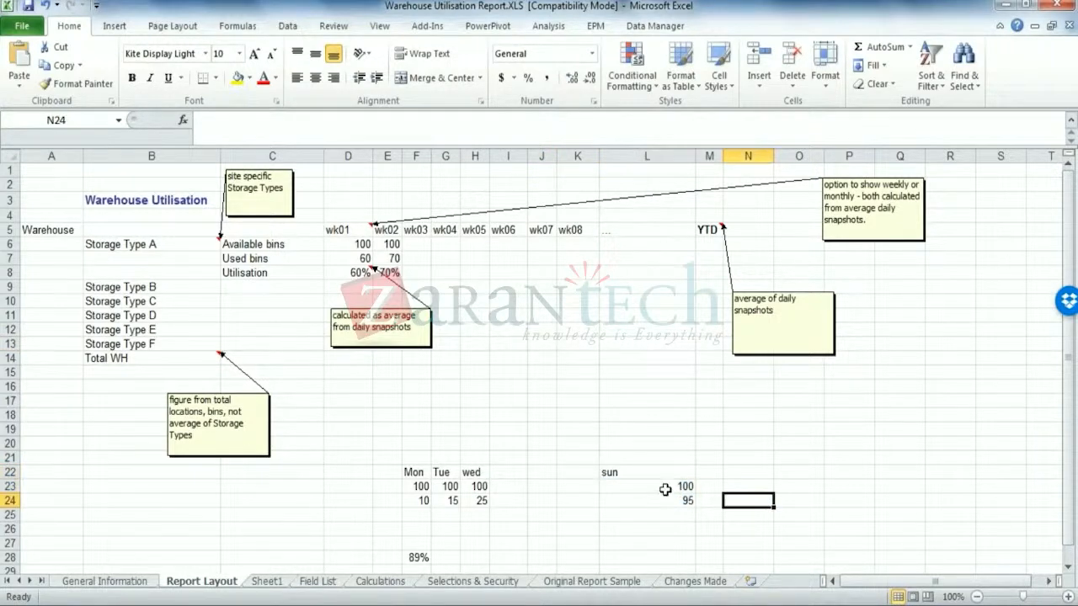
{"action": "left_click_drag", "start_coordinate": [662, 486], "coordinate": [666, 500]}
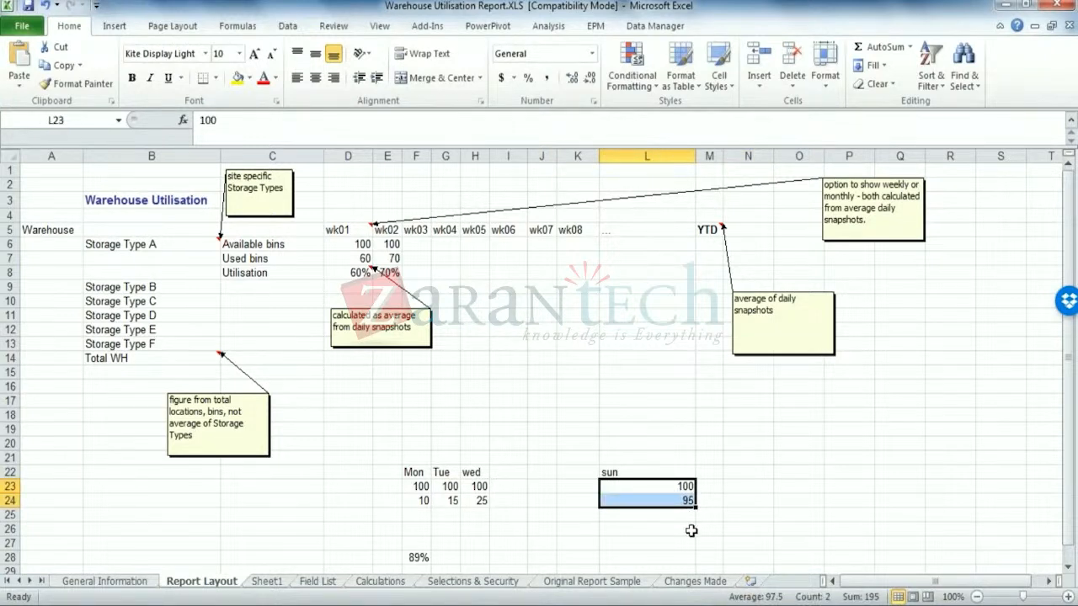
{"action": "left_click", "coordinate": [691, 529]}
{"action": "left_click", "coordinate": [575, 472]}
{"action": "left_click_drag", "start_coordinate": [574, 472], "coordinate": [419, 471]}
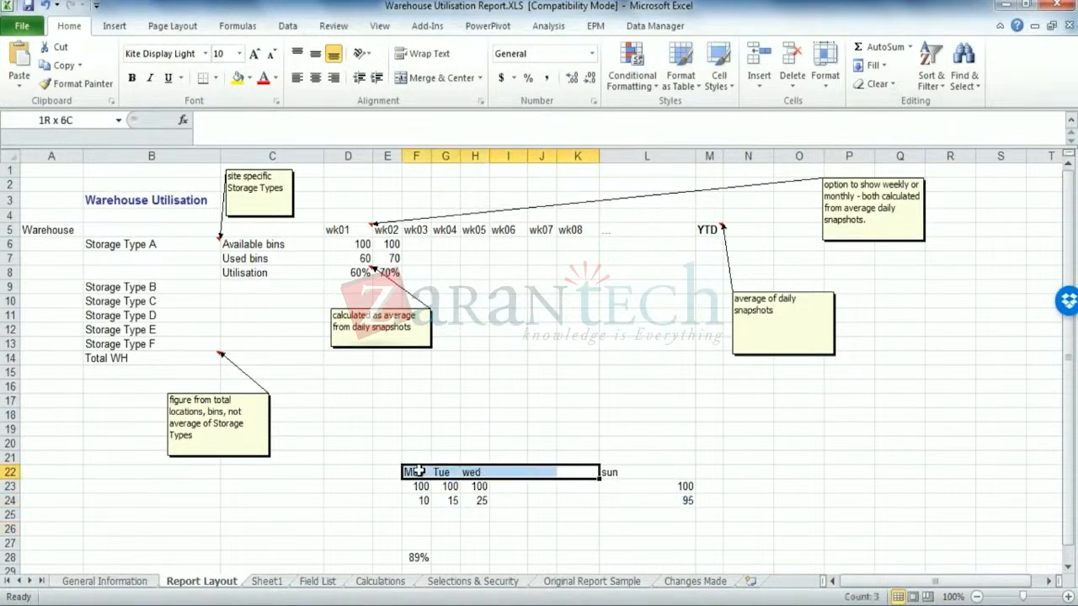
{"action": "left_click_drag", "start_coordinate": [573, 500], "coordinate": [428, 496]}
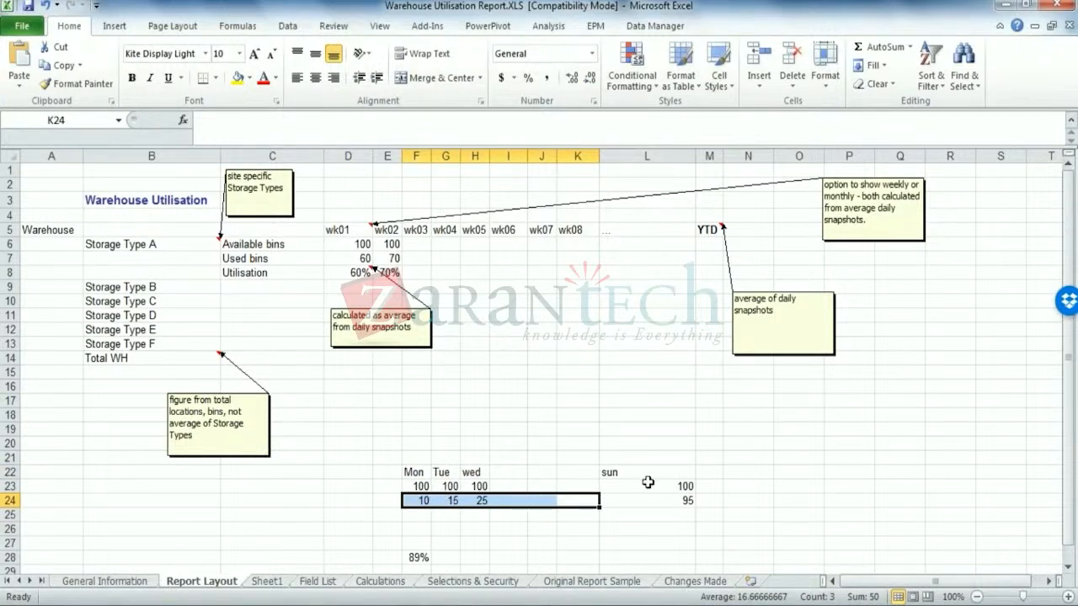
{"action": "left_click_drag", "start_coordinate": [646, 474], "coordinate": [644, 503]}
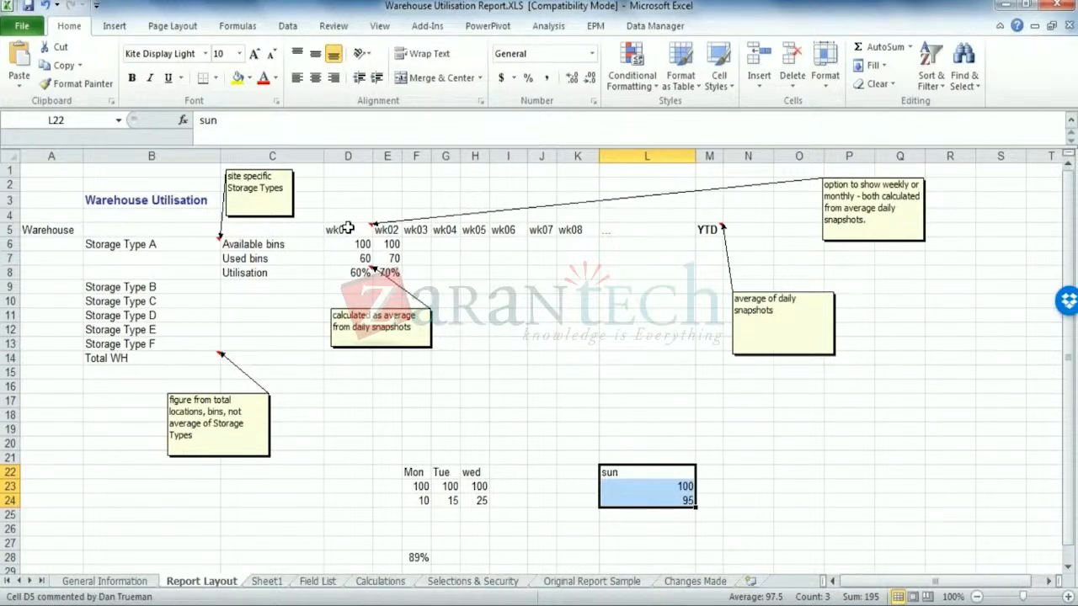
{"action": "left_click", "coordinate": [545, 340]}
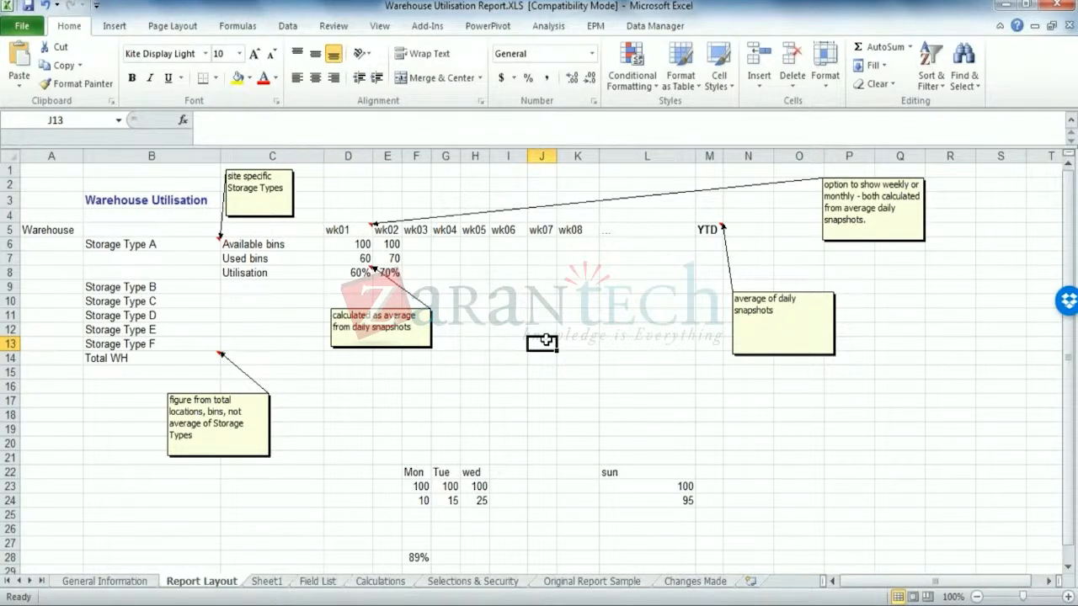
- Switch to Remote Desktop Connection and connect to the remote SAP computer, entering the account password
{"action": "left_click", "coordinate": [323, 581]}
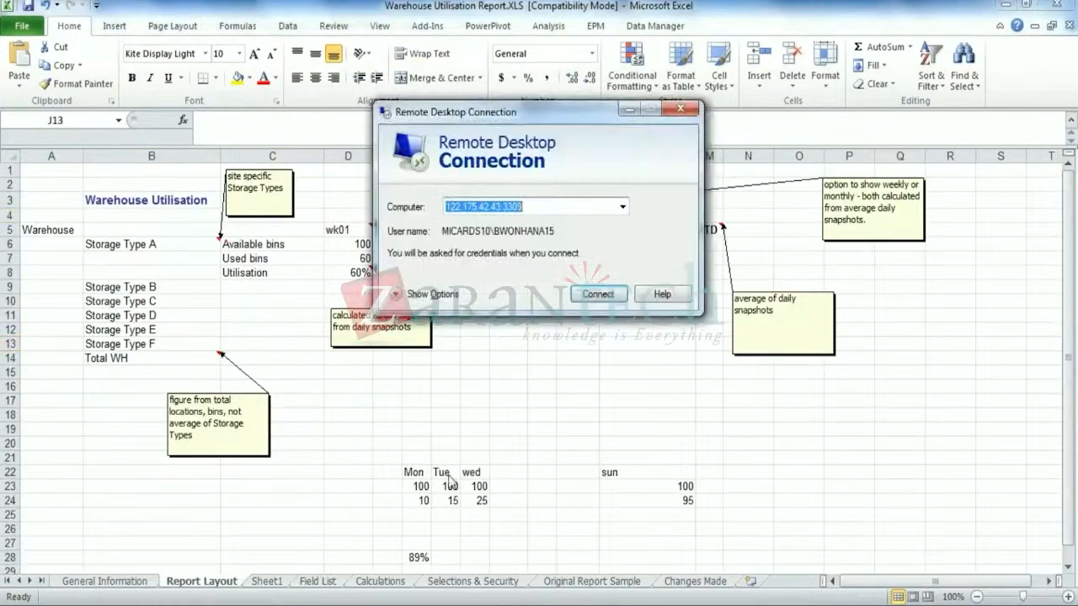
{"action": "key", "text": "Return"}
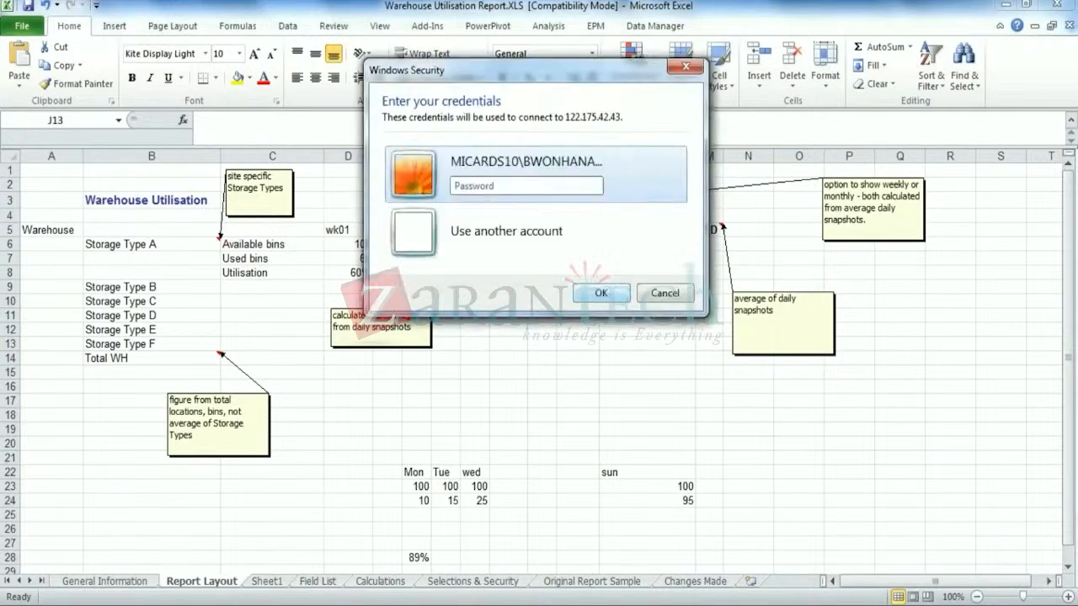
{"action": "type", "text": "••••••••"}
{"action": "key", "text": "Return"}
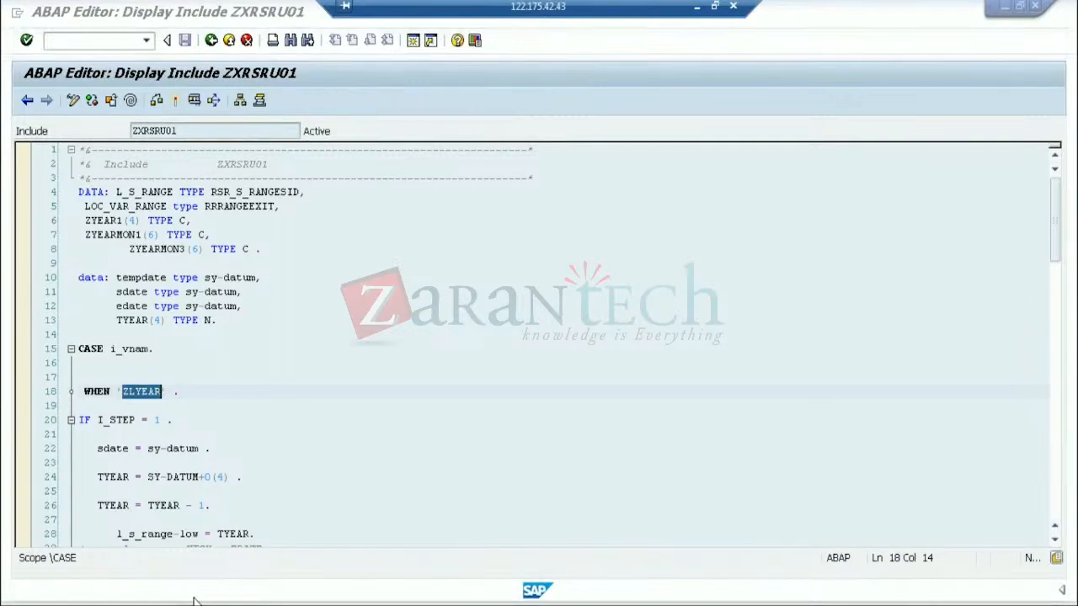
- End the open SAP sessions with the command /nex and close the BEx Query Designer
{"action": "left_click", "coordinate": [139, 599]}
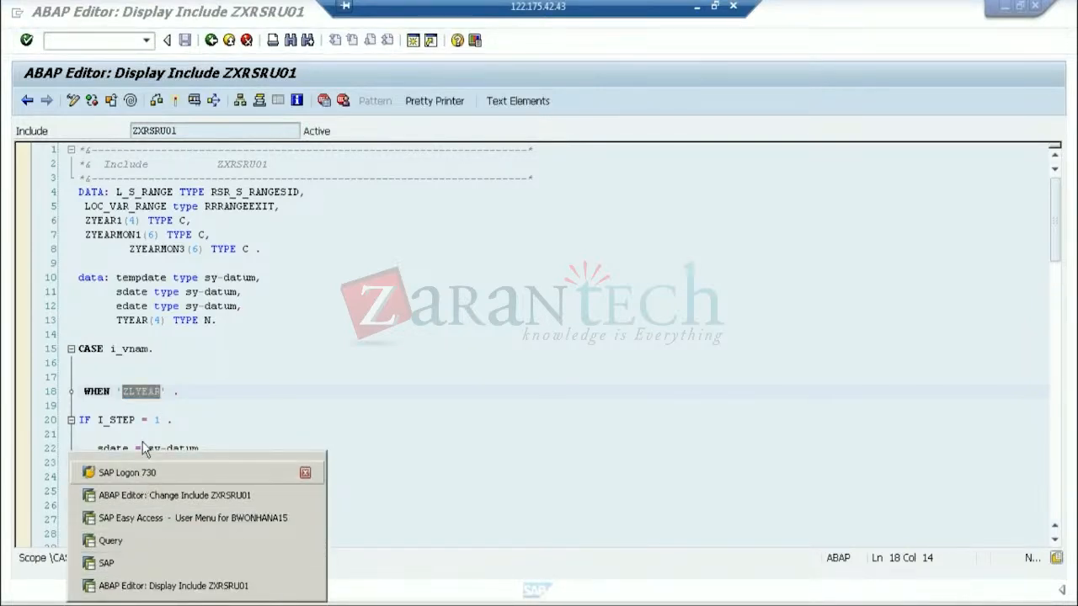
{"action": "left_click", "coordinate": [77, 48]}
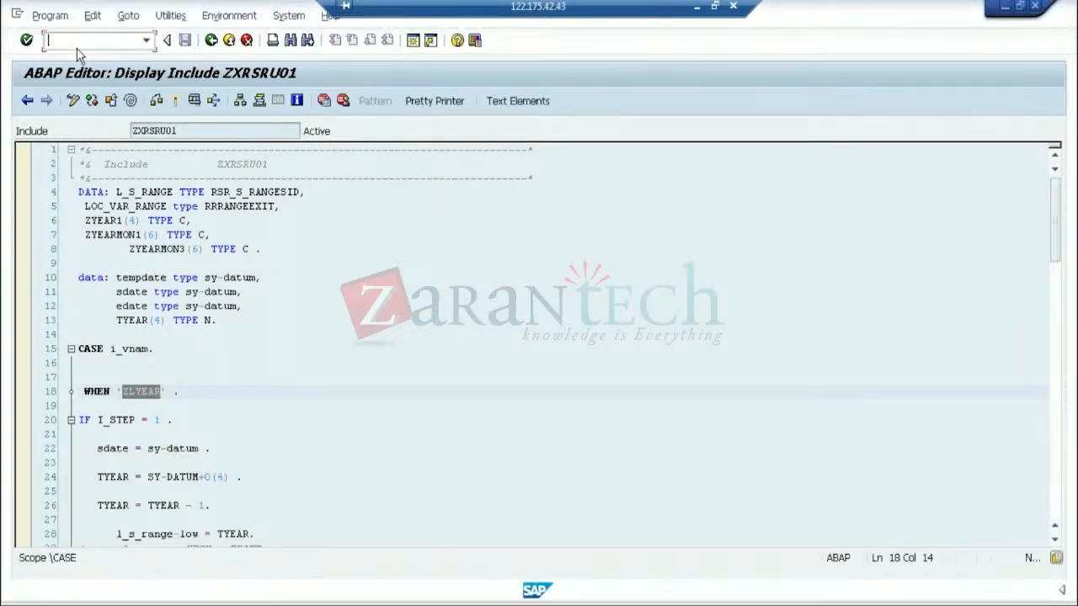
{"action": "type", "text": "/nex"}
{"action": "key", "text": "Return"}
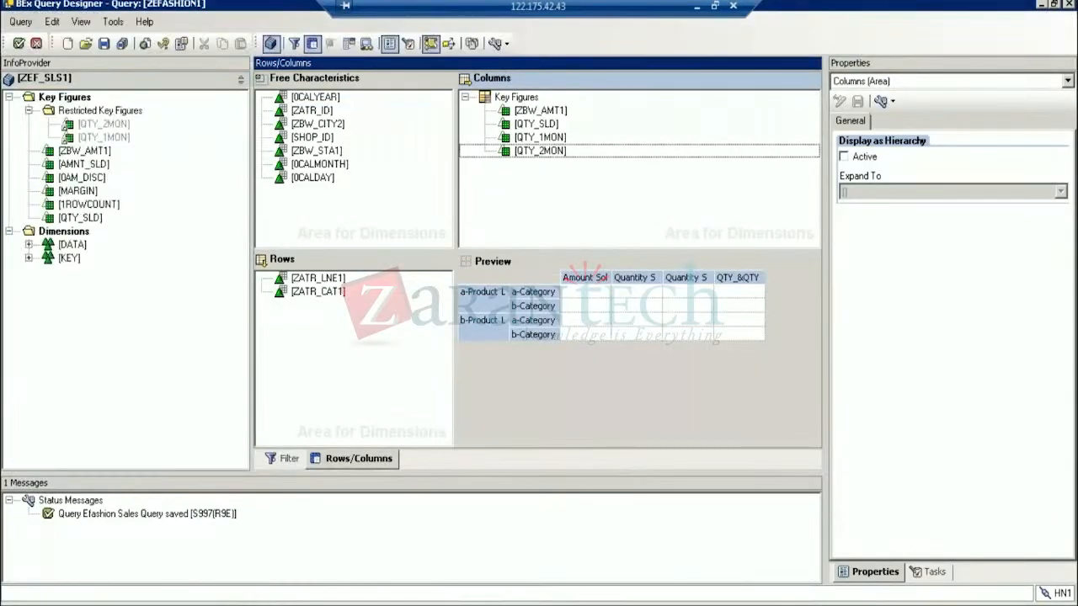
{"action": "left_click", "coordinate": [1071, 4]}
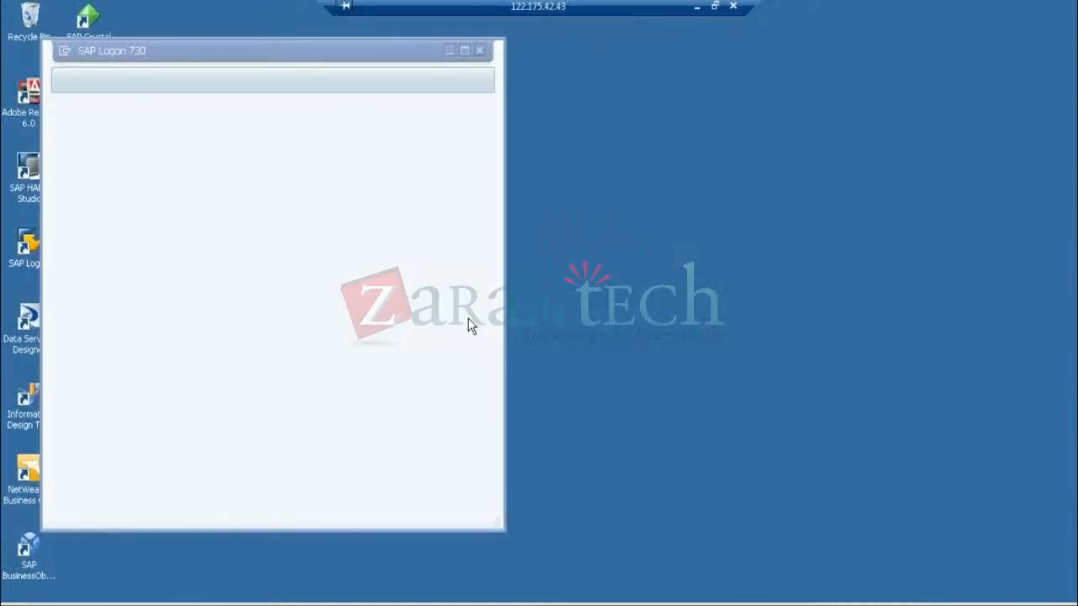
- Open the ECC EHP7 connection in SAP Logon and log on to client 800 with the user name and password
{"action": "left_click", "coordinate": [257, 133]}
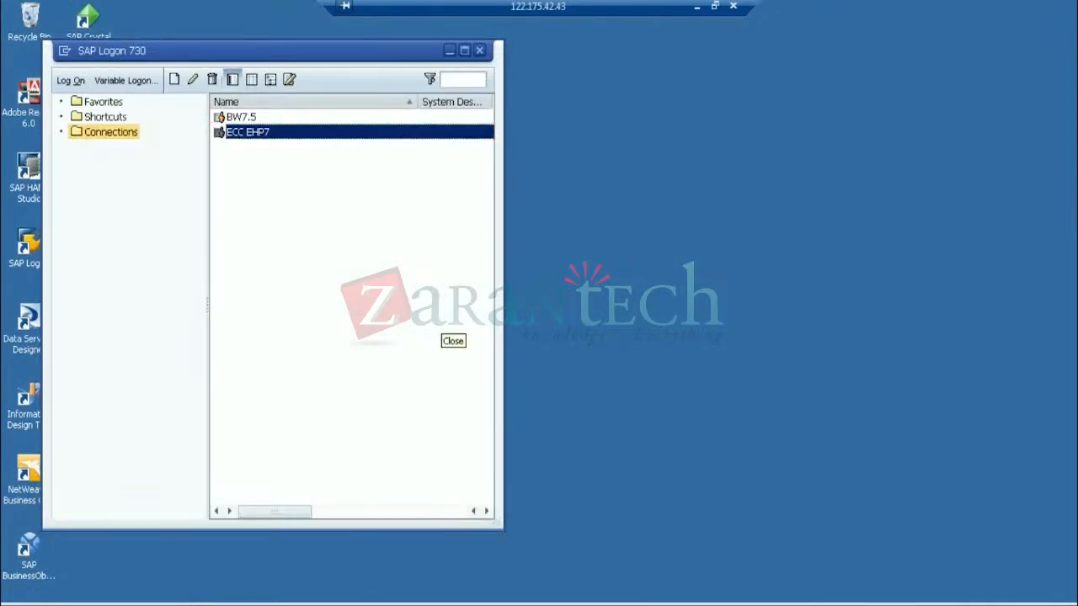
{"action": "key", "text": "Return"}
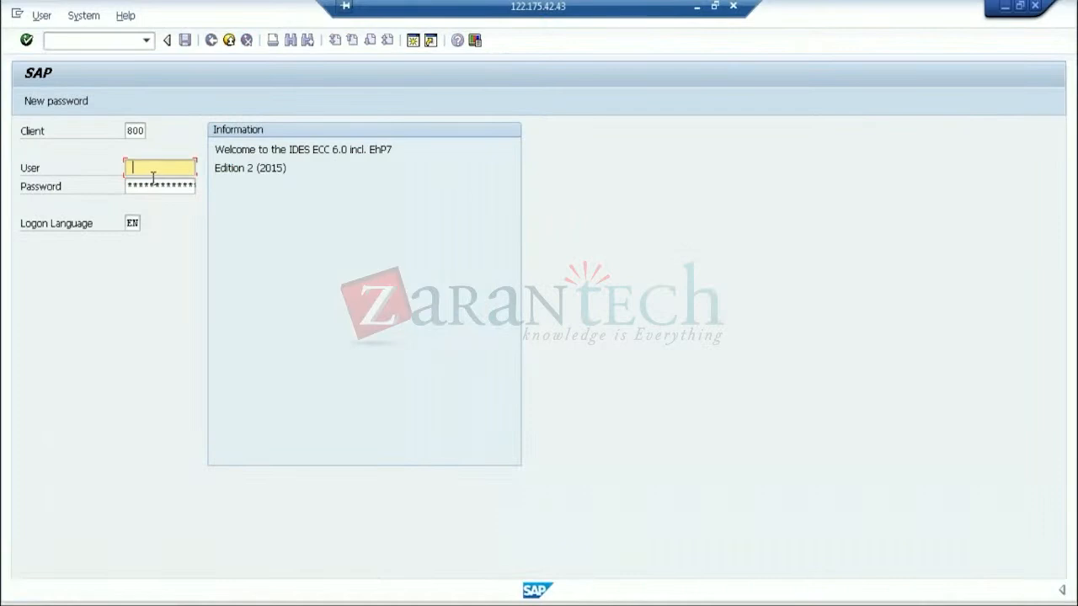
{"action": "left_click", "coordinate": [149, 170]}
{"action": "left_click", "coordinate": [155, 183]}
{"action": "key", "text": "Tab"}
{"action": "key", "text": "ctrl+v"}
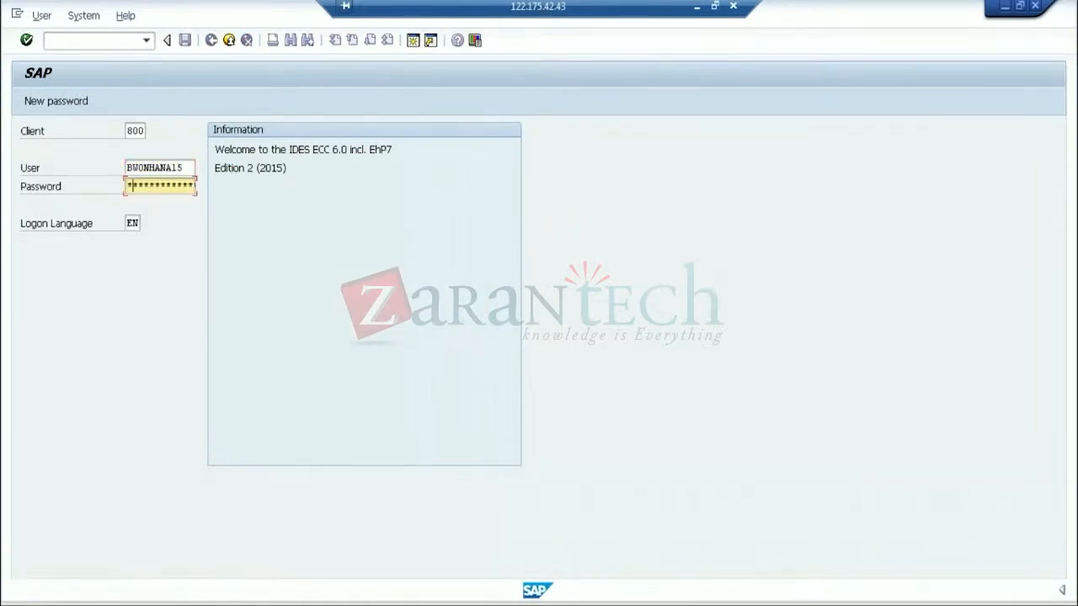
{"action": "key", "text": "Right"}
{"action": "key", "text": "Right"}
{"action": "key", "text": "Right"}
{"action": "key", "text": "Right"}
{"action": "key", "text": "Right"}
{"action": "key", "text": "Right"}
{"action": "key", "text": "Right"}
{"action": "key", "text": "Return"}
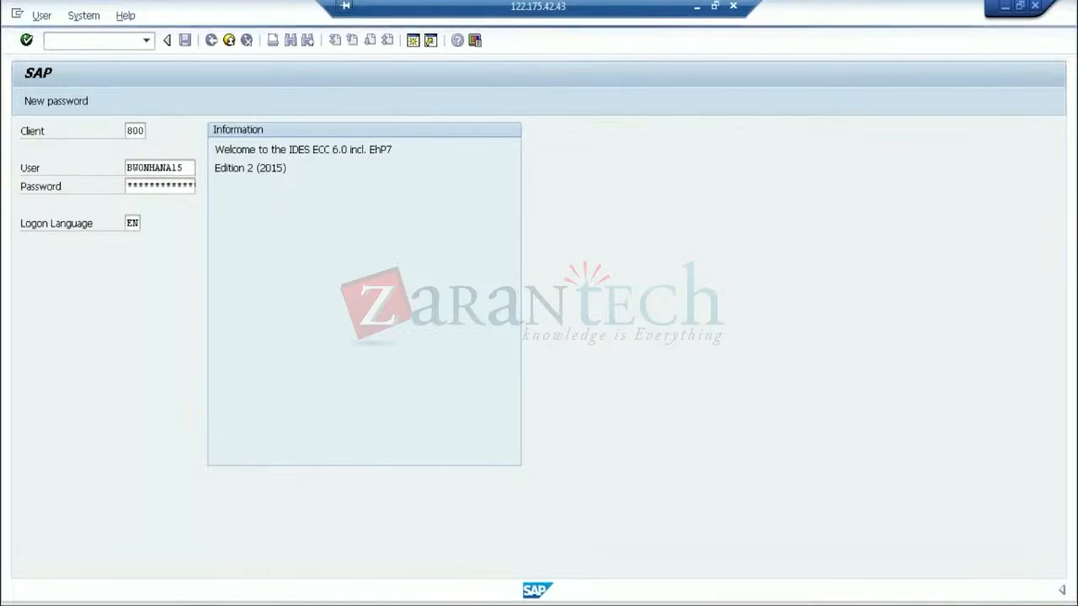
- Start transaction se11 to open ABAP Dictionary maintenance
{"action": "type", "text": "rsa1"}
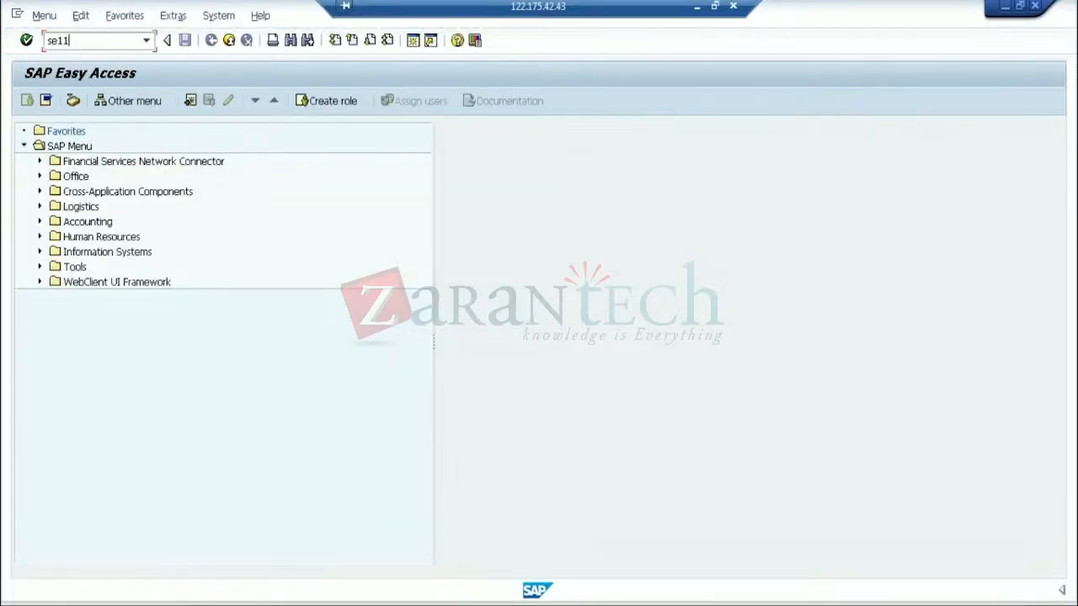
{"action": "key", "text": "Return"}
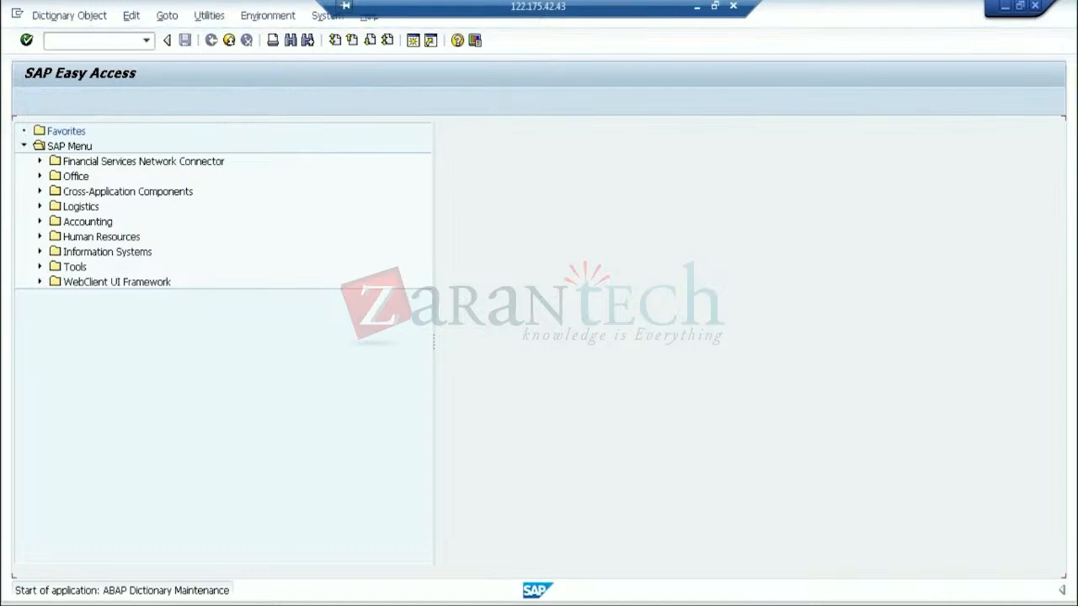
- Display the definition of database table LAGP in the ABAP Dictionary
{"action": "type", "text": "la"}
{"action": "left_click", "coordinate": [173, 184]}
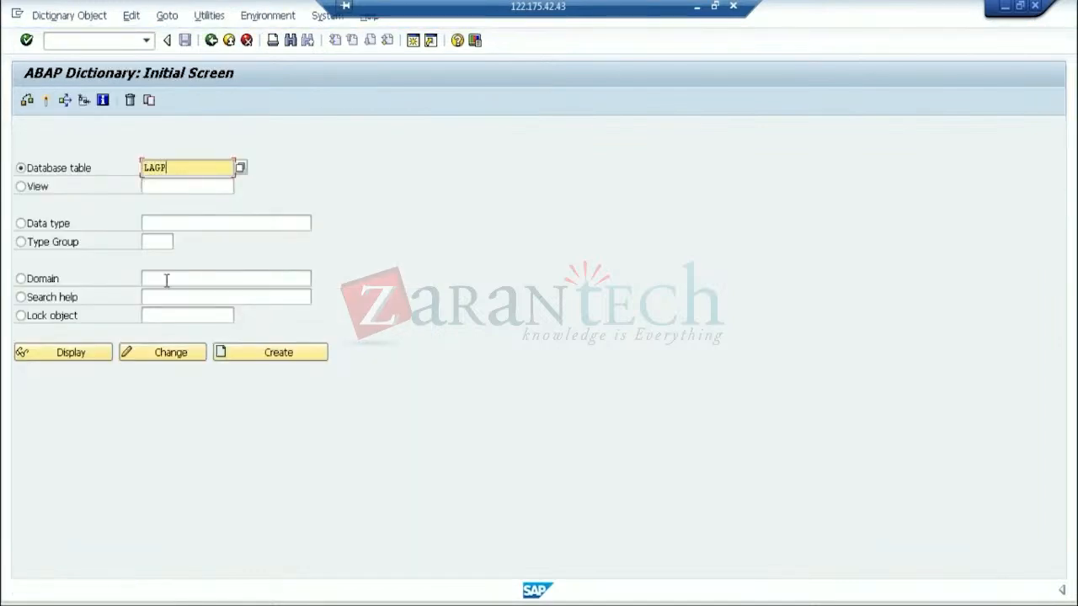
{"action": "left_click", "coordinate": [72, 353]}
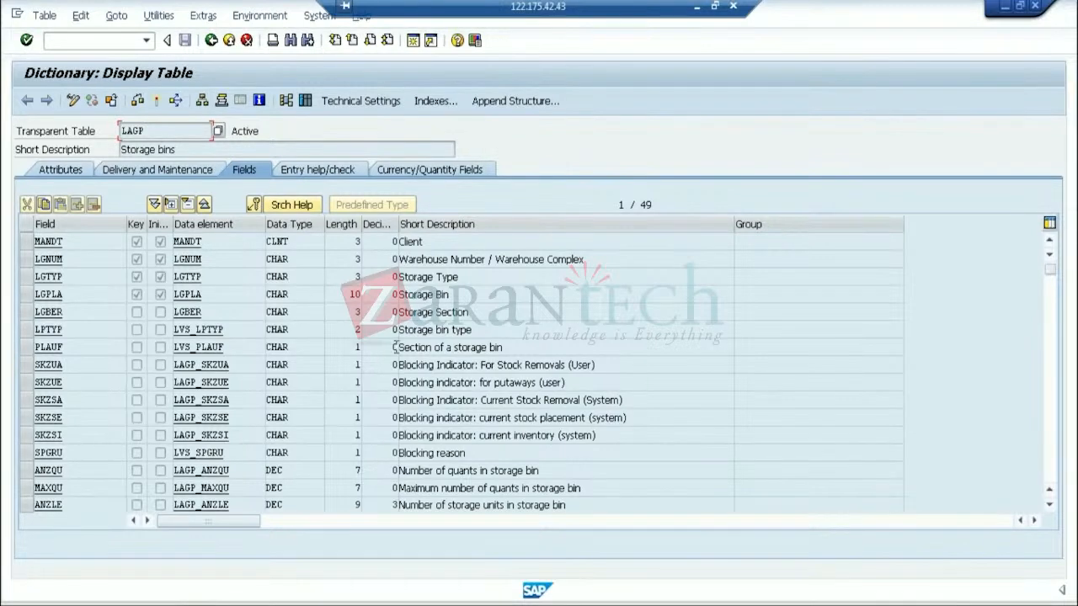
- Highlight the table name and select the field rows LGNUM, LGTYP and LGPLA in the LAGP field list
{"action": "left_click_drag", "start_coordinate": [160, 131], "coordinate": [91, 126]}
{"action": "left_click", "coordinate": [148, 130]}
{"action": "left_click", "coordinate": [26, 262]}
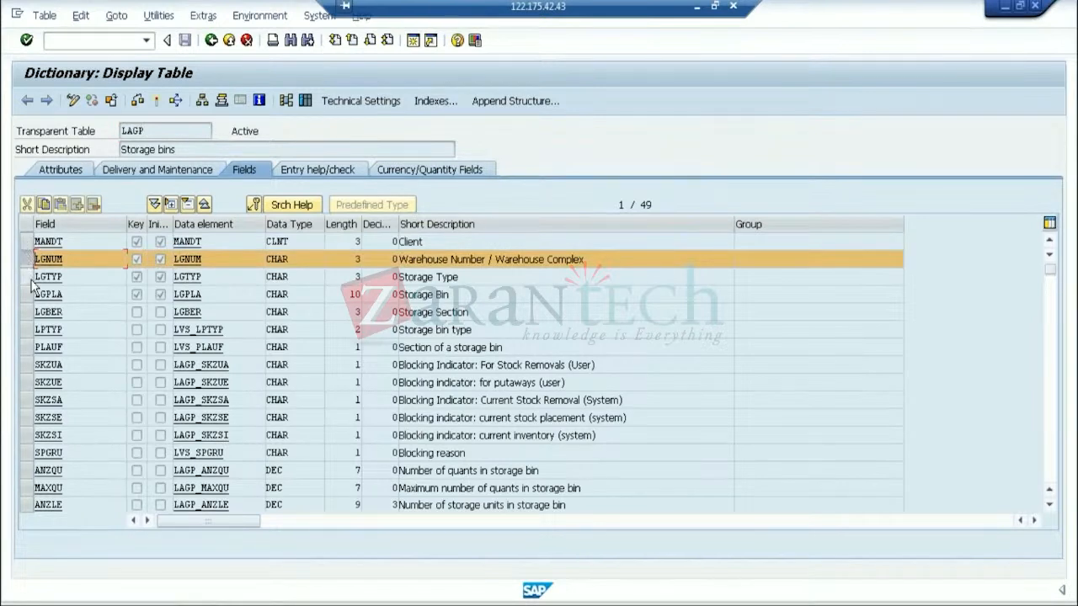
{"action": "left_click", "coordinate": [28, 281]}
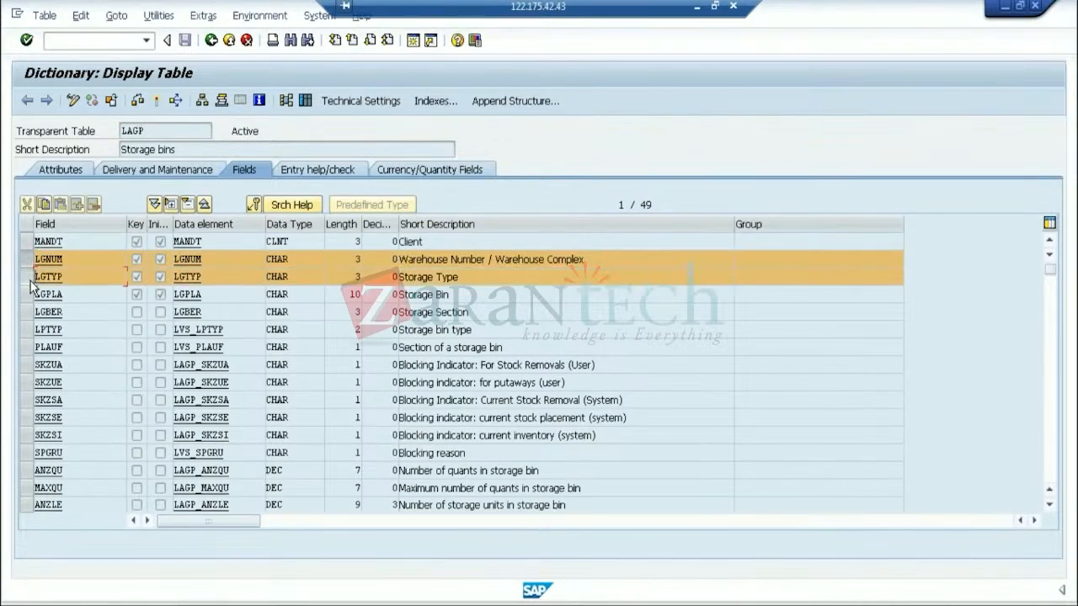
{"action": "left_click", "coordinate": [27, 295]}
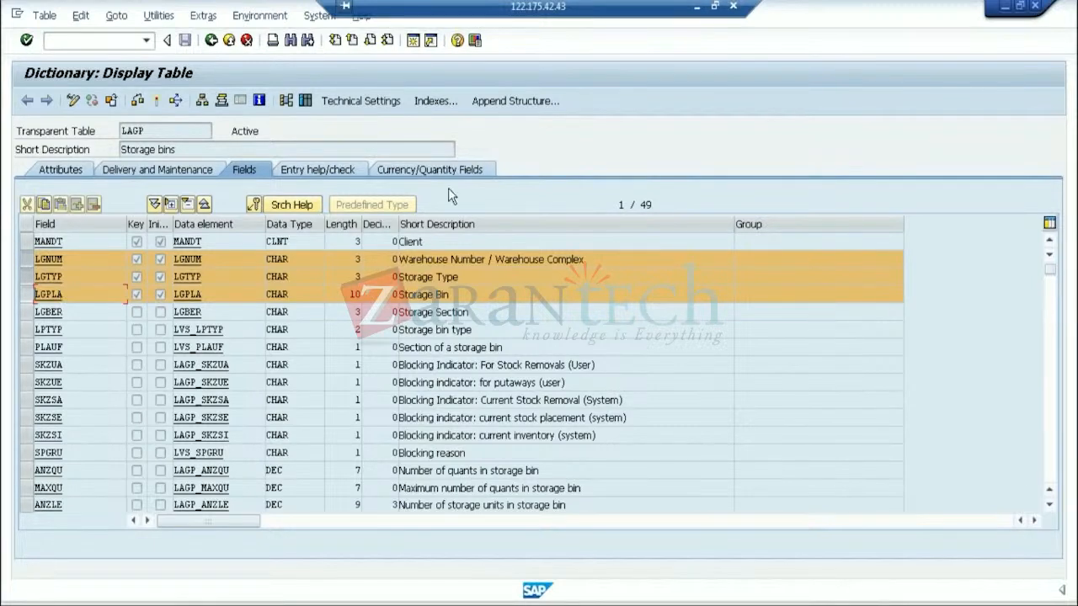
- Switch to PowerPoint to view the warehouse diagram with its storage types and bins, and return to the LAGP table in SAP
{"action": "left_click", "coordinate": [696, 7]}
{"action": "key", "text": "alt+Tab"}
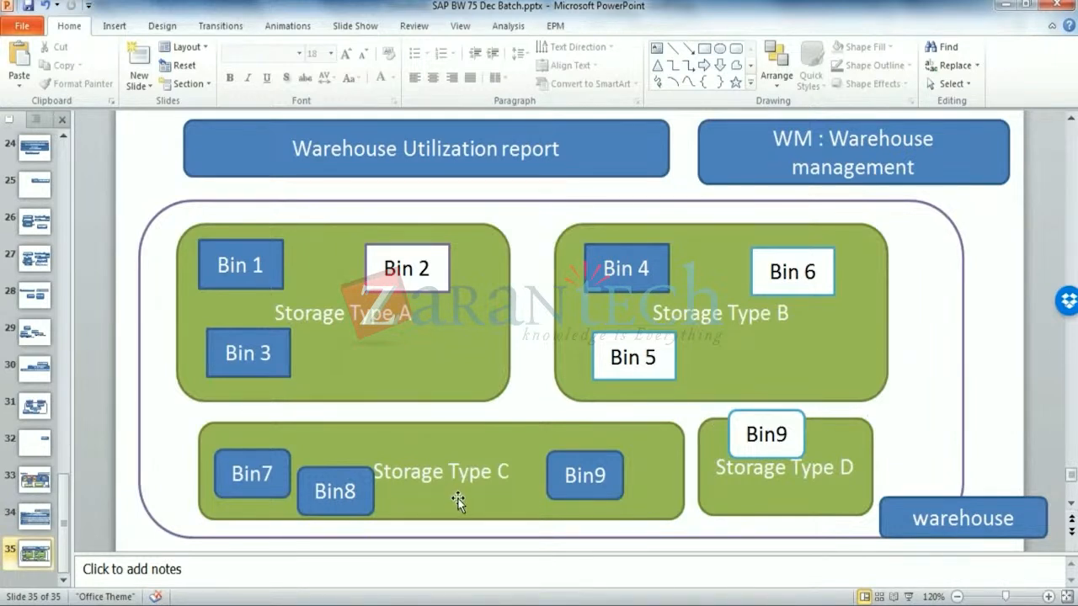
{"action": "left_click", "coordinate": [269, 603]}
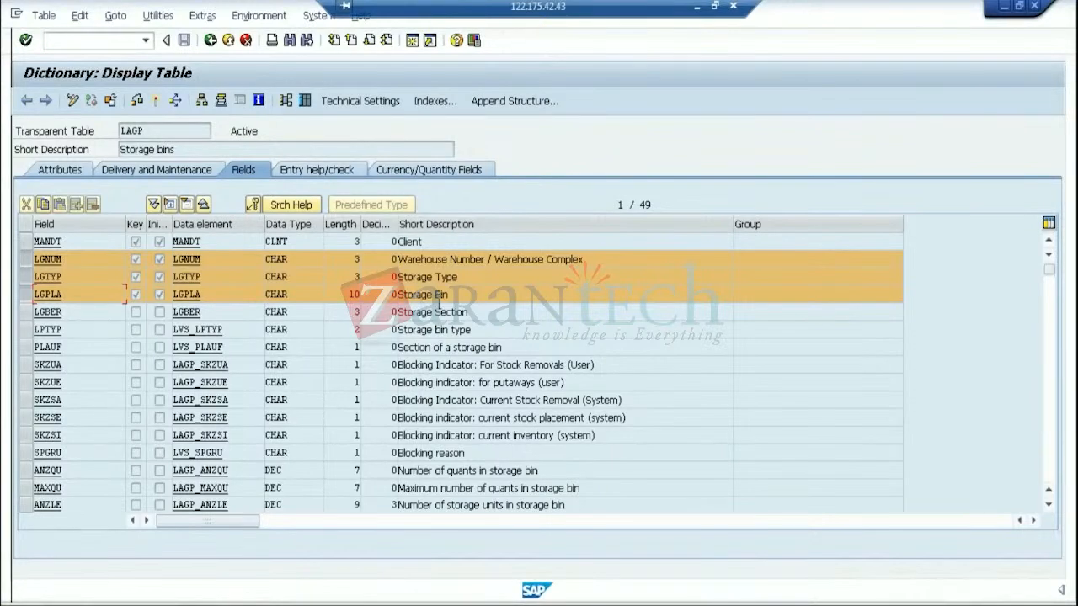
- Examine the LAGP short description and the descriptions of its storage bin, section, bin type, quant and blocking reason fields
{"action": "left_click", "coordinate": [445, 293]}
{"action": "left_click_drag", "start_coordinate": [325, 294], "coordinate": [321, 294]}
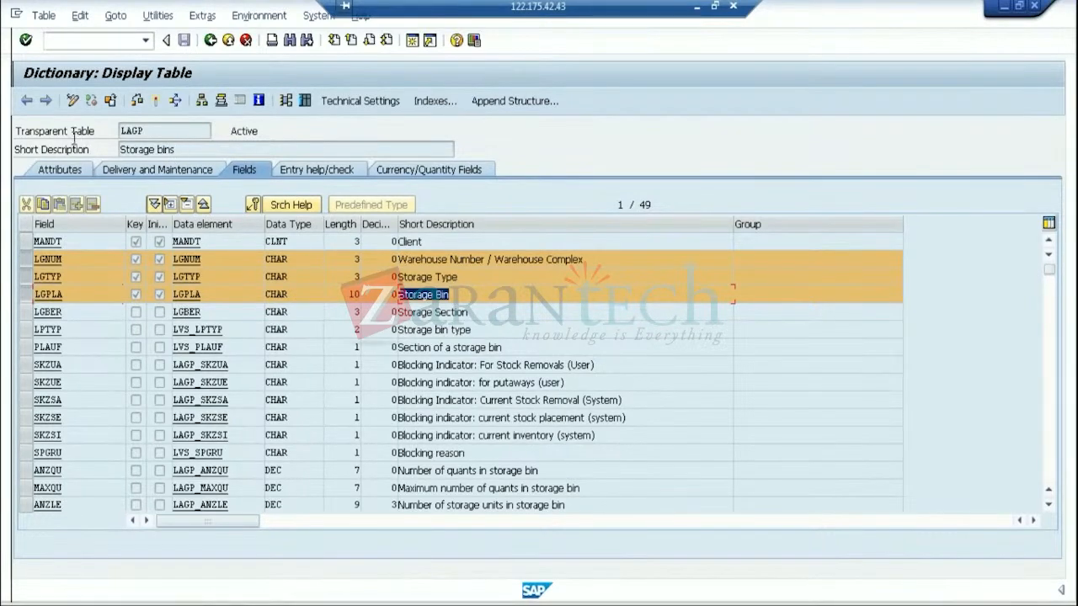
{"action": "left_click_drag", "start_coordinate": [182, 151], "coordinate": [74, 143]}
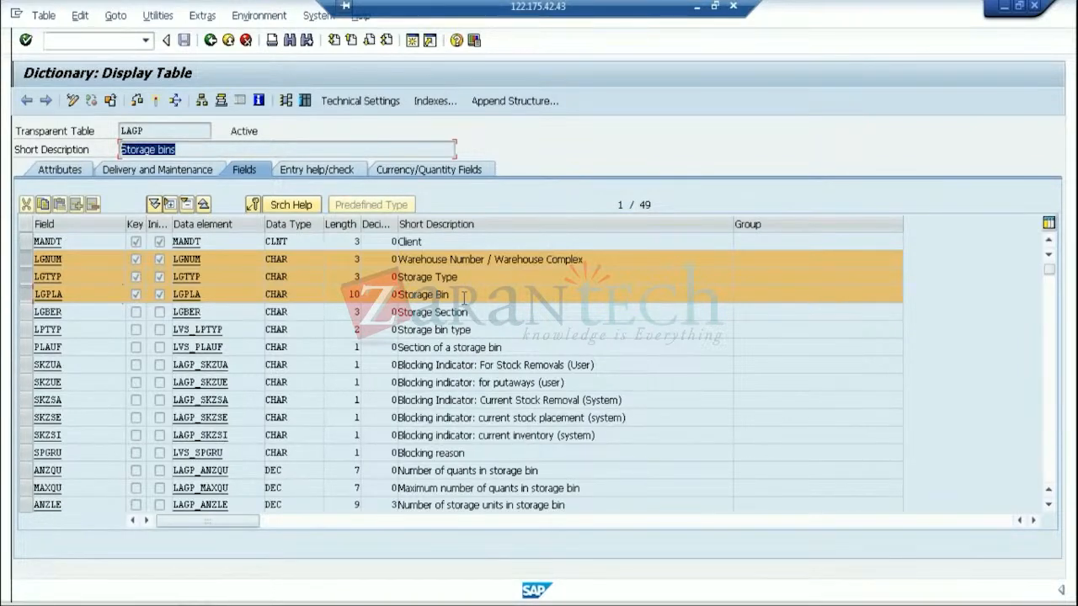
{"action": "left_click", "coordinate": [485, 318]}
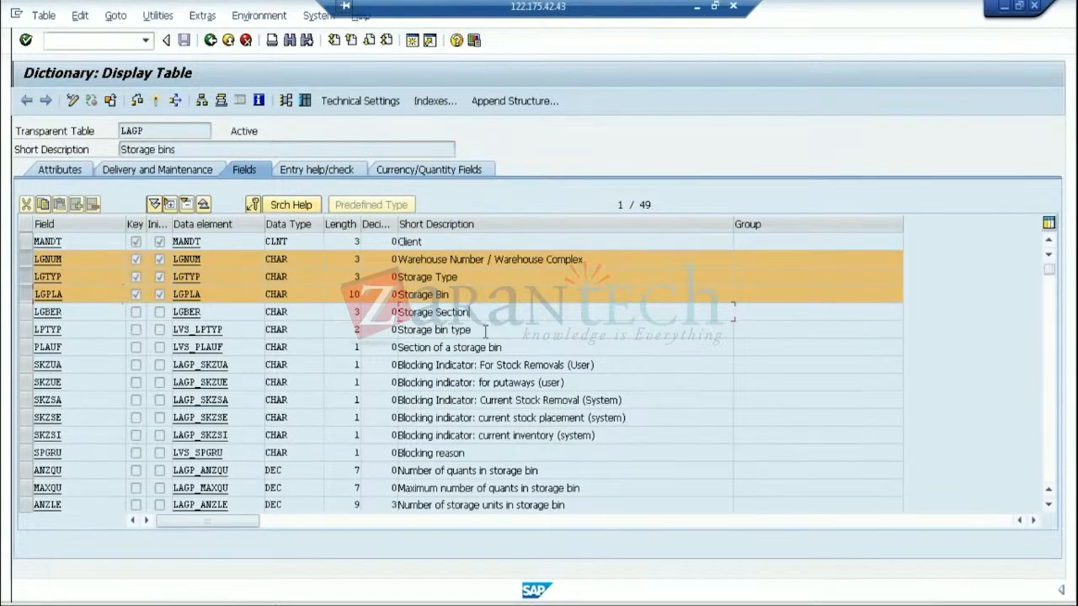
{"action": "left_click", "coordinate": [485, 332]}
{"action": "triple_click", "coordinate": [421, 476]}
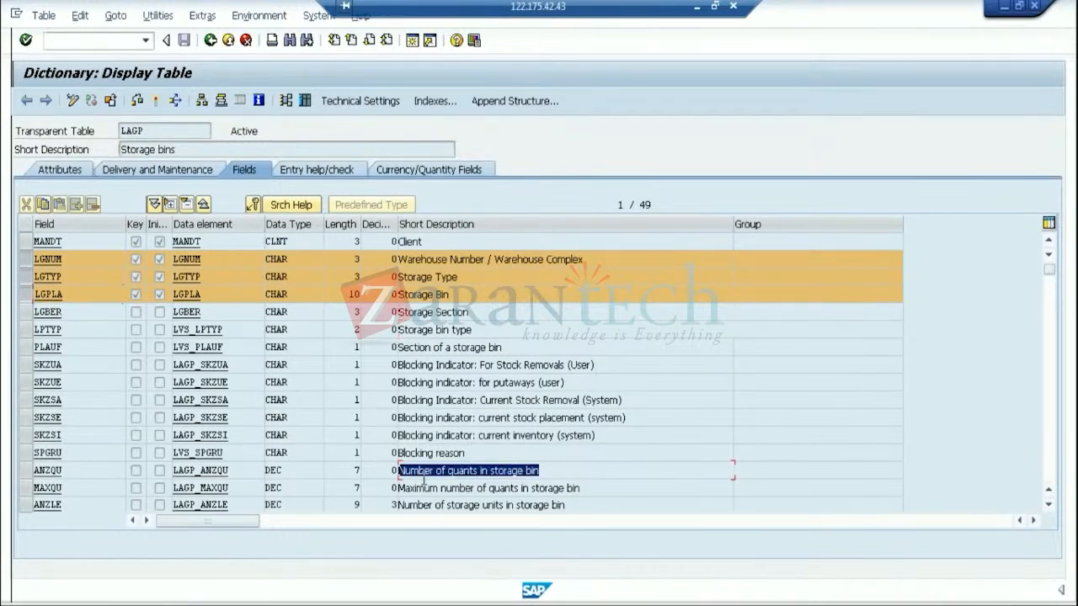
{"action": "triple_click", "coordinate": [482, 452]}
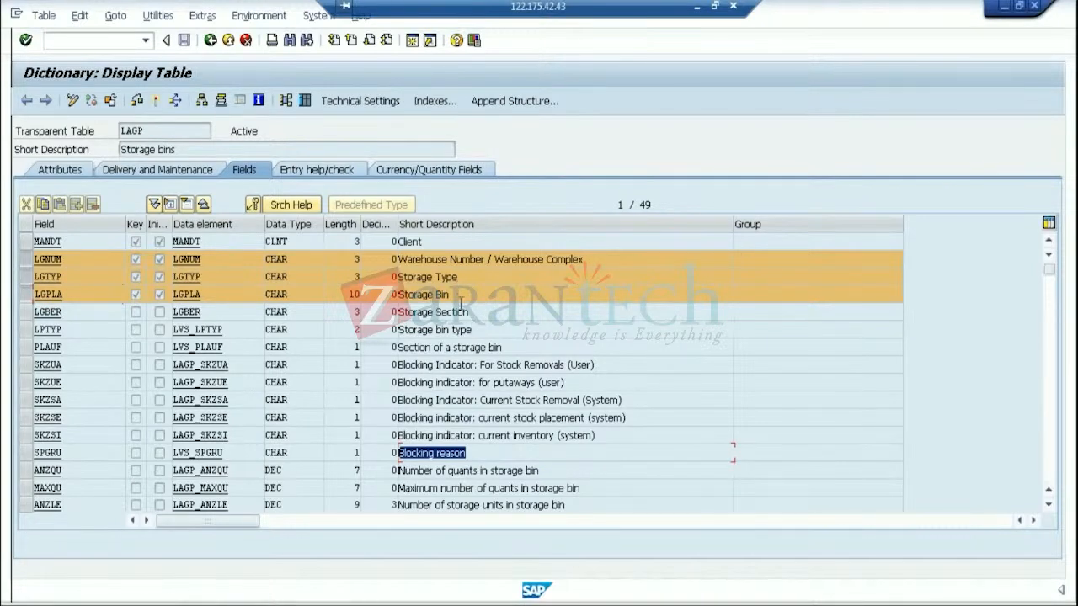
- Switch to PowerPoint, look at the Report Layout sheet in Excel, and return to the warehouse diagram slide
{"action": "key", "text": "alt+Tab"}
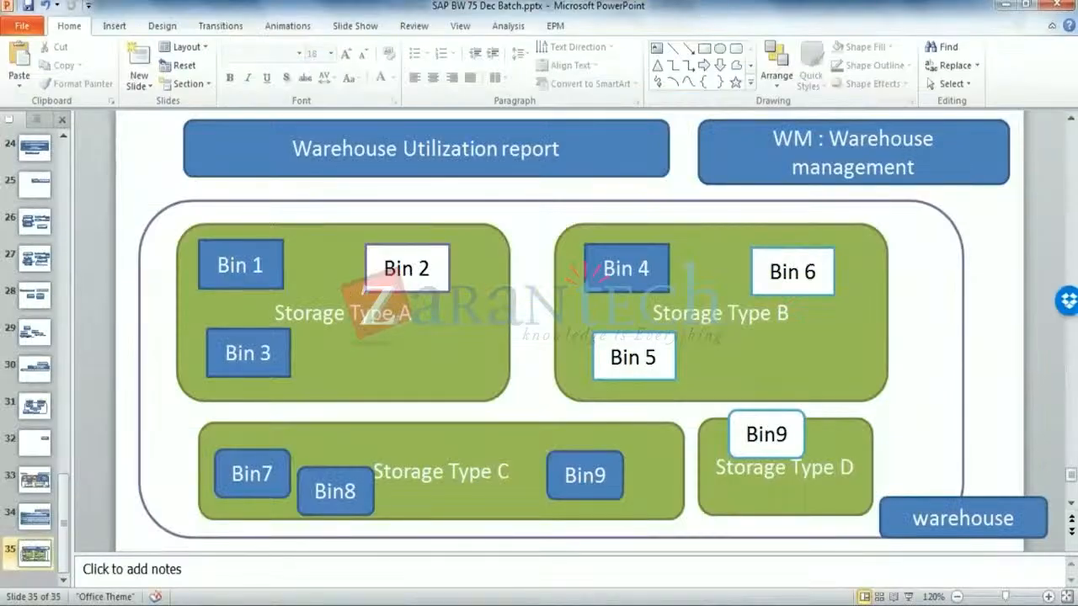
{"action": "key", "text": "alt+Tab"}
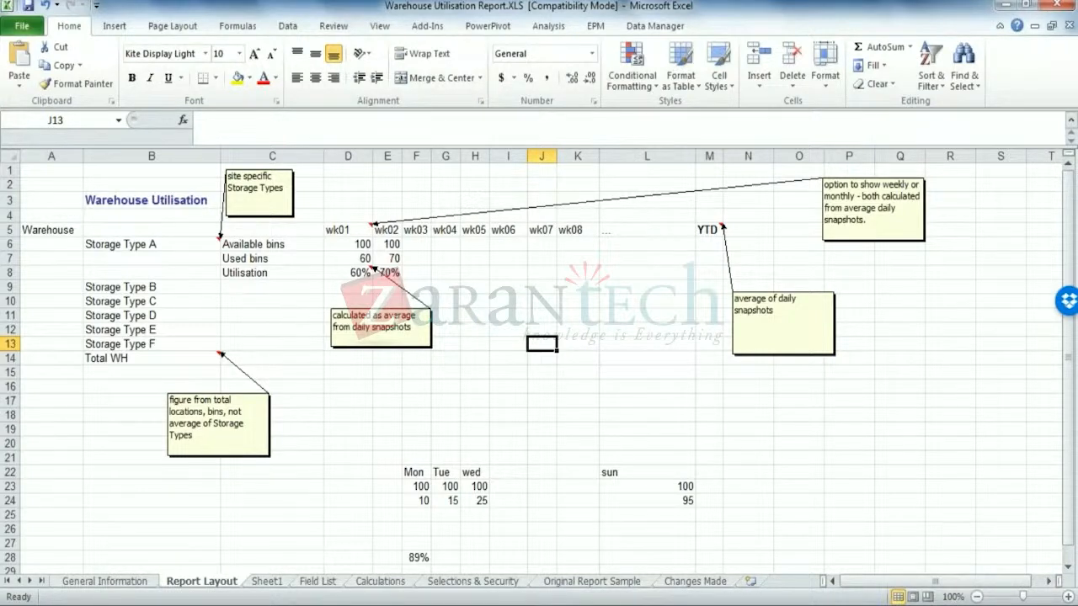
{"action": "key", "text": "alt+Tab"}
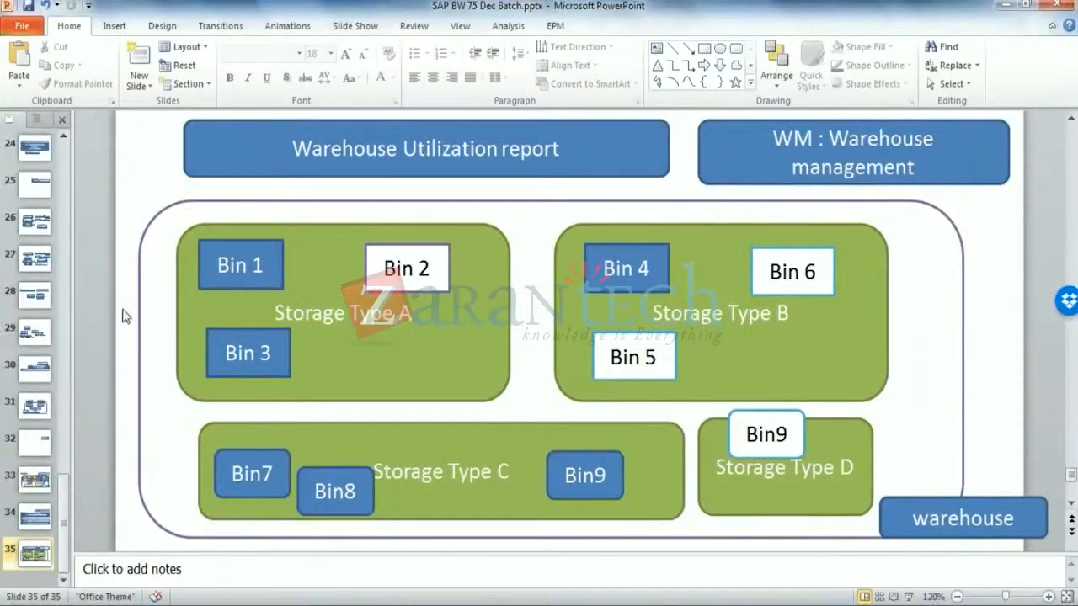
- Add a blank slide and draw a wide rounded rectangle near its upper edge with the text "10,000 * 30,000"
{"action": "left_click", "coordinate": [139, 82]}
{"action": "left_click", "coordinate": [175, 362]}
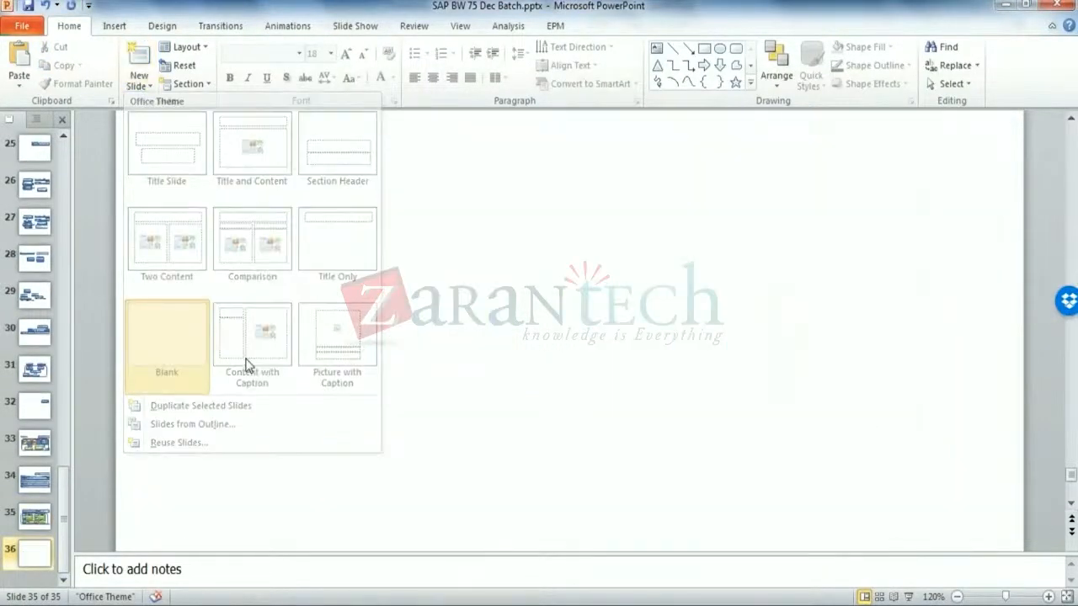
{"action": "left_click", "coordinate": [736, 48]}
{"action": "left_click_drag", "start_coordinate": [146, 136], "coordinate": [511, 207]}
{"action": "type", "text": "10,000"}
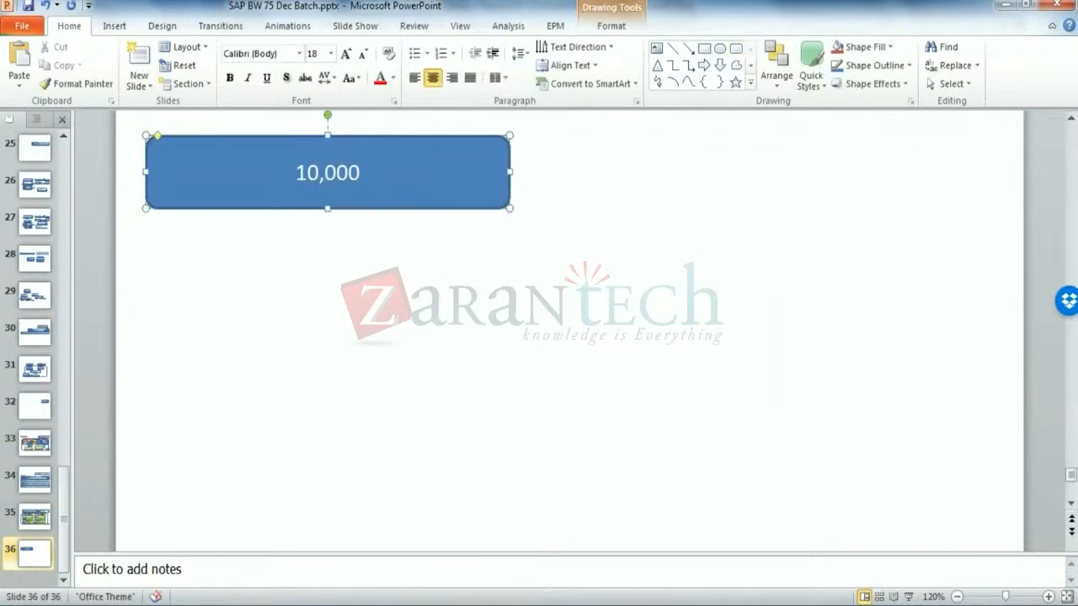
{"action": "type", "text": " *"}
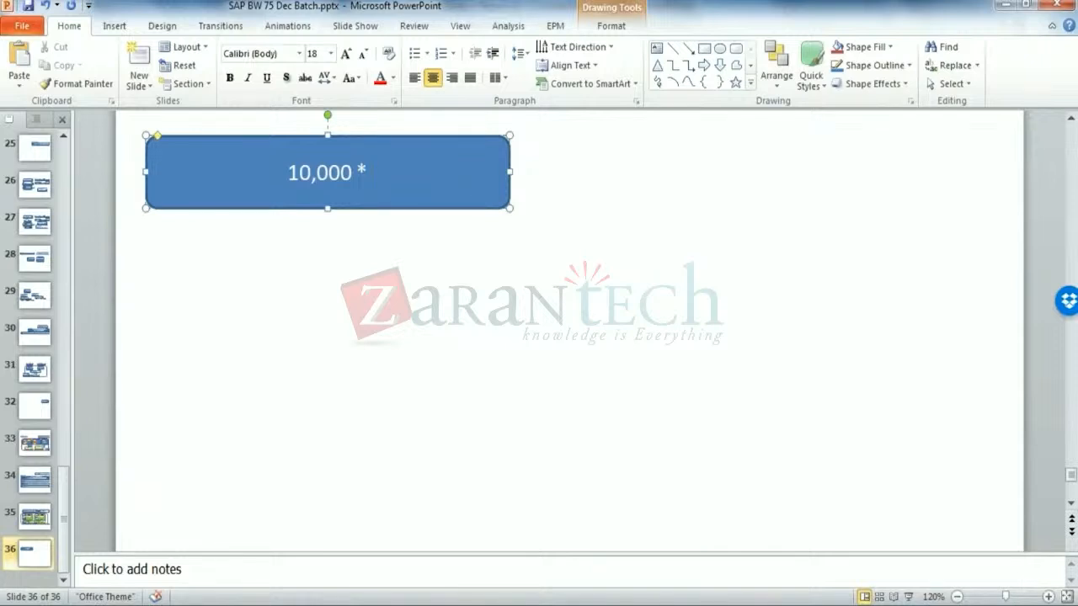
{"action": "type", "text": " 3"}
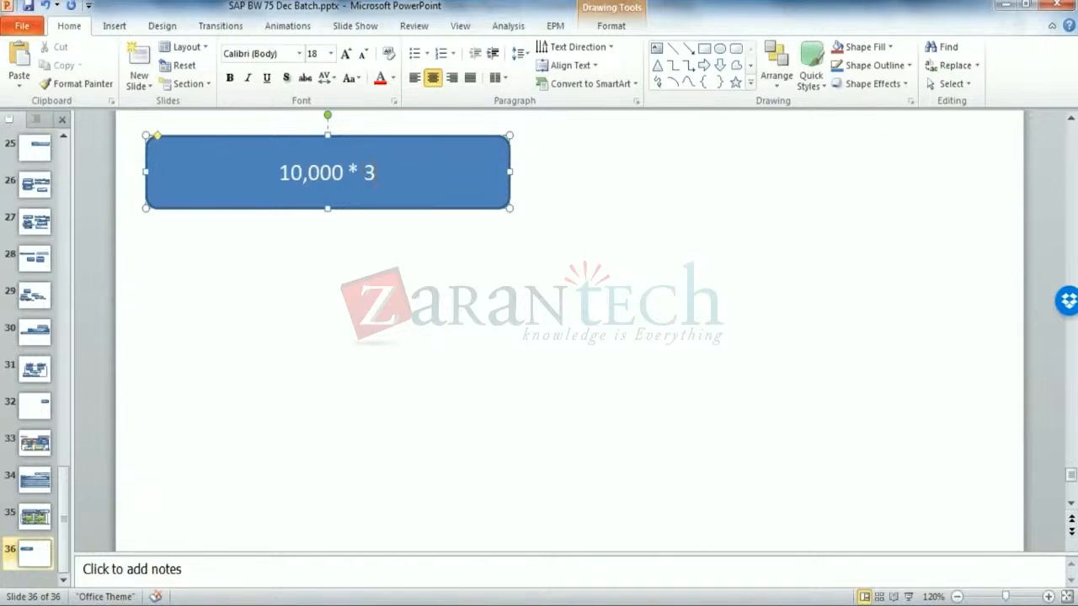
{"action": "type", "text": "0,000"}
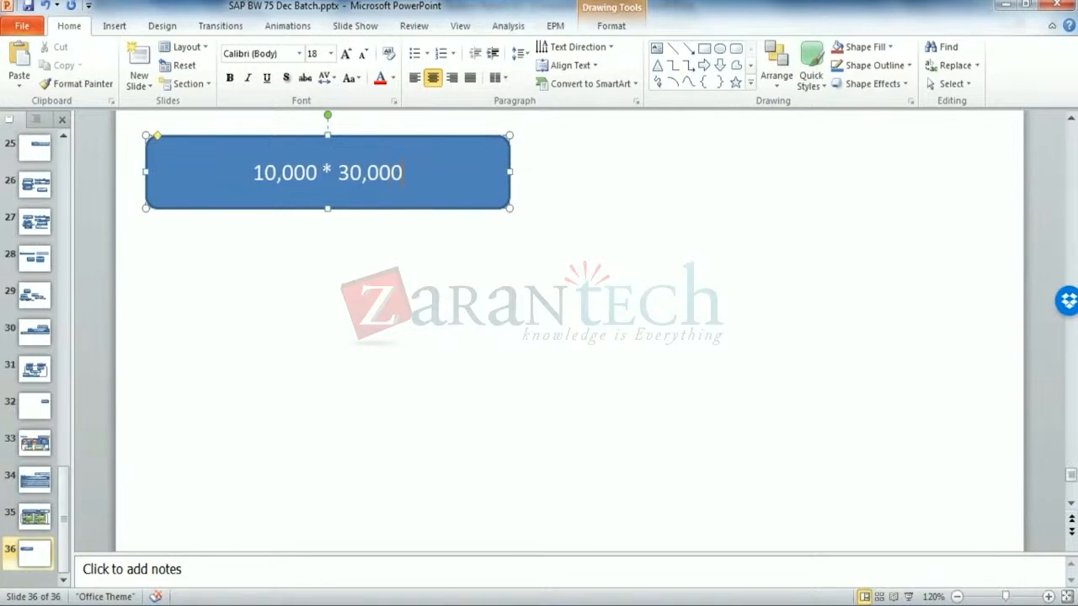
- Insert the word "warehouse" after 10,000 in the rounded rectangle's text
{"action": "key", "text": "Left"}
{"action": "key", "text": "Left"}
{"action": "key", "text": "Left"}
{"action": "key", "text": "Left"}
{"action": "key", "text": "Left"}
{"action": "key", "text": "Left"}
{"action": "key", "text": "Left"}
{"action": "key", "text": "Left"}
{"action": "key", "text": "Left"}
{"action": "type", "text": "warehou"}
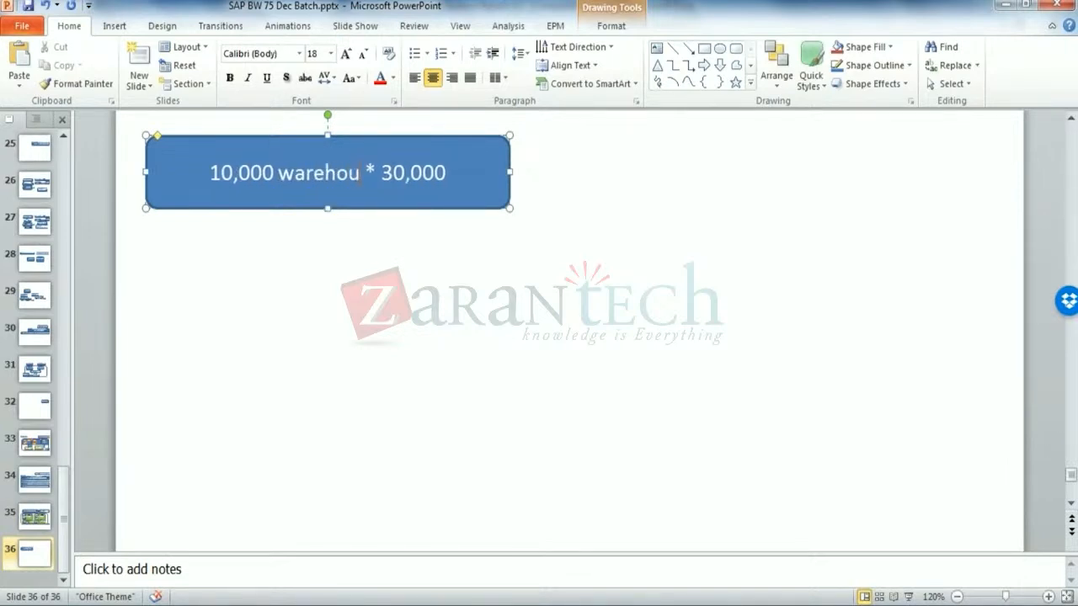
{"action": "type", "text": "se"}
{"action": "key", "text": "End"}
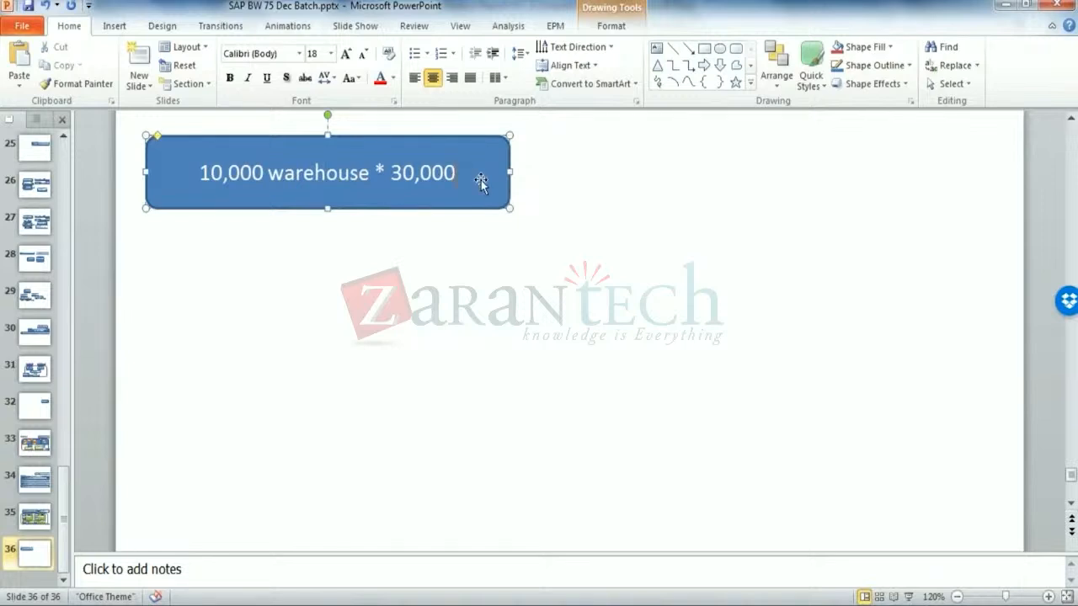
- Widen the rounded rectangle and append "storage bins" to the end of its text
{"action": "left_click_drag", "start_coordinate": [509, 172], "coordinate": [616, 172]}
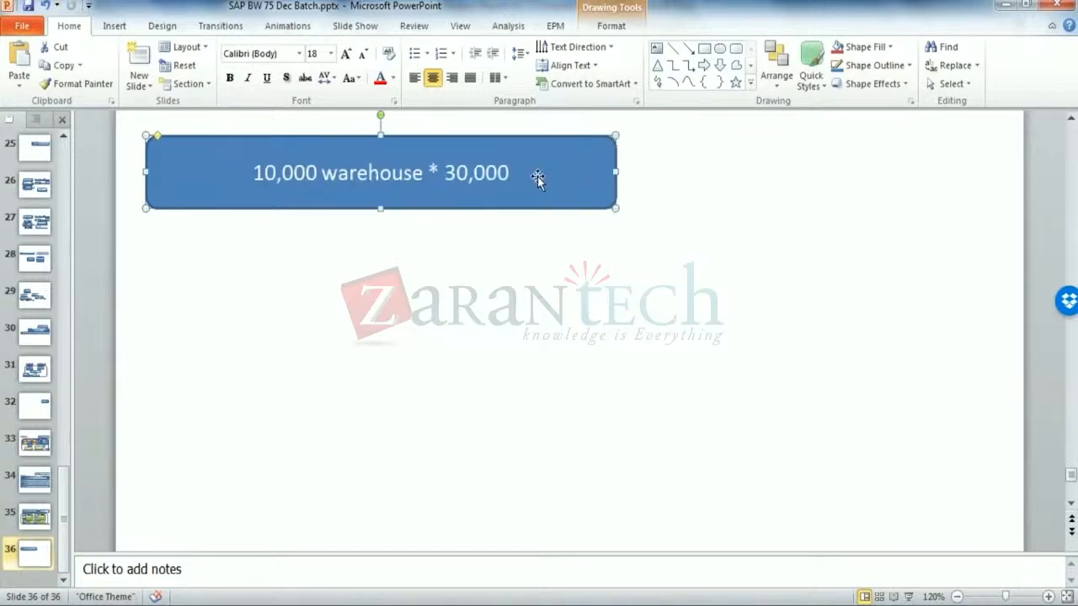
{"action": "left_click", "coordinate": [511, 173]}
{"action": "type", "text": "st"}
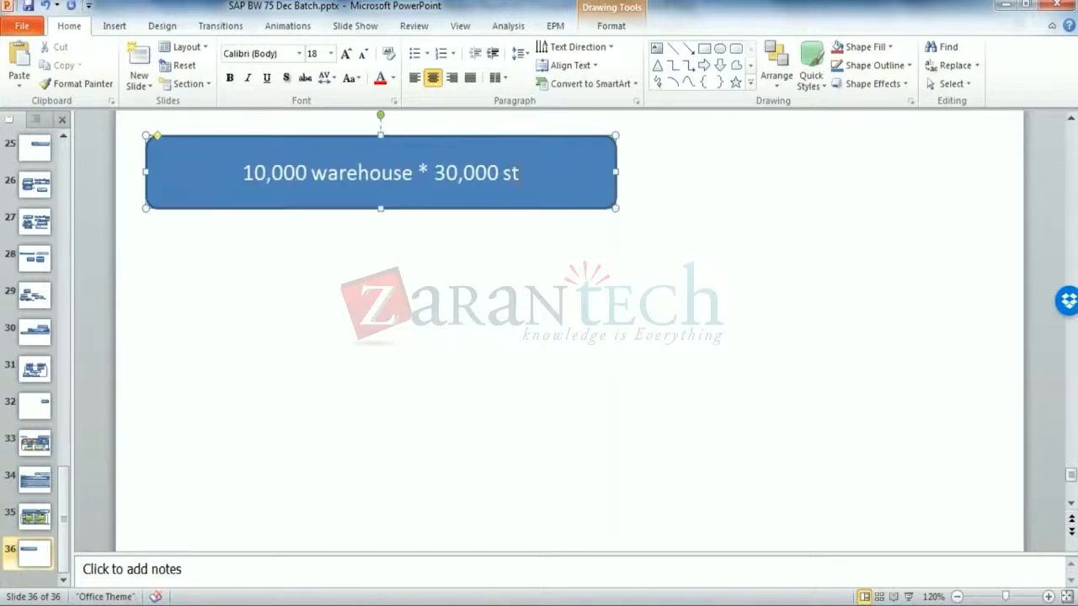
{"action": "type", "text": "orage bins"}
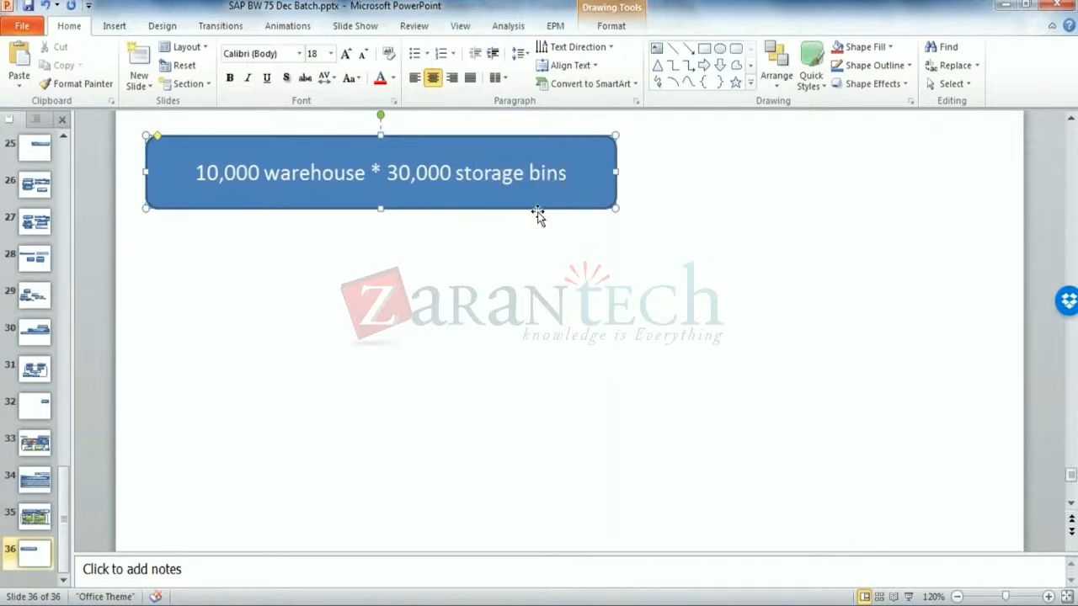
{"action": "left_click", "coordinate": [508, 301]}
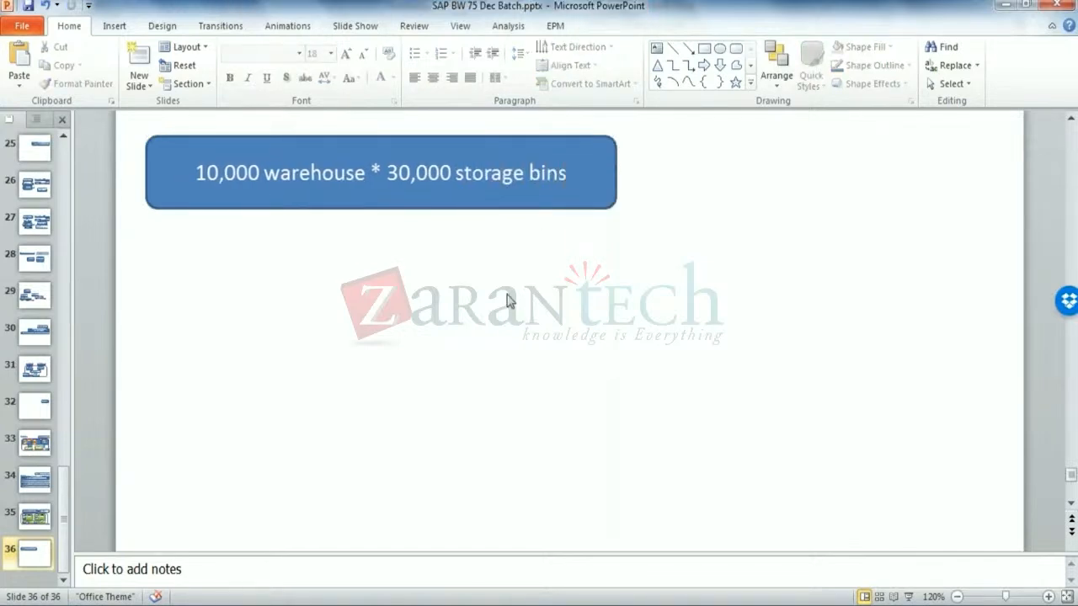
- Change the rectangle's figures so the text reads "5000 warehouse * 10,000 storage bins"
{"action": "left_click", "coordinate": [230, 179]}
{"action": "left_click_drag", "start_coordinate": [226, 173], "coordinate": [195, 173]}
{"action": "type", "text": "5"}
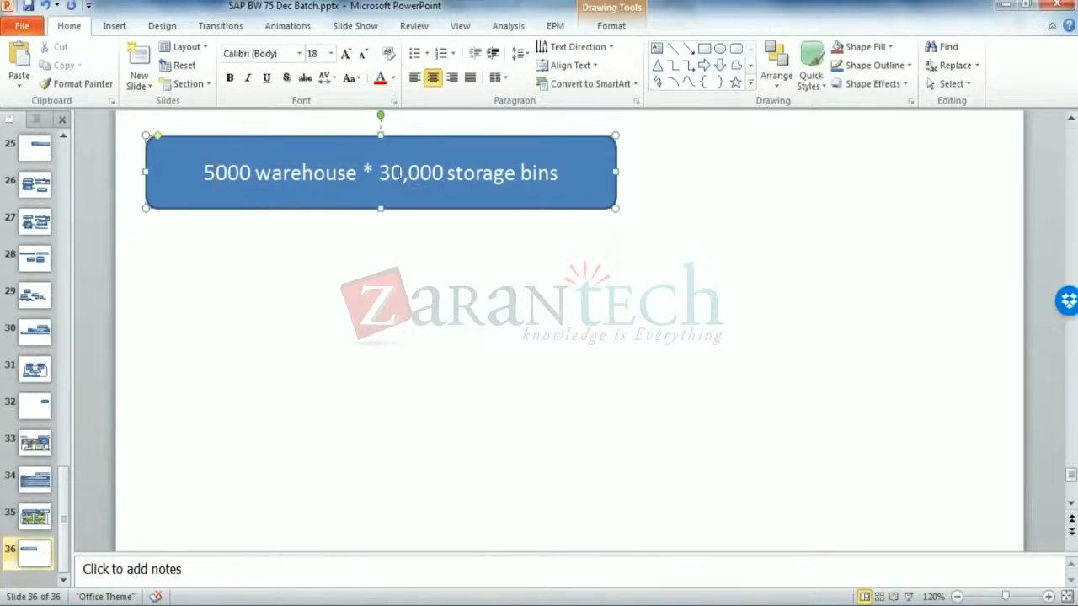
{"action": "left_click_drag", "start_coordinate": [379, 173], "coordinate": [389, 172]}
{"action": "type", "text": "1"}
{"action": "left_click", "coordinate": [486, 310]}
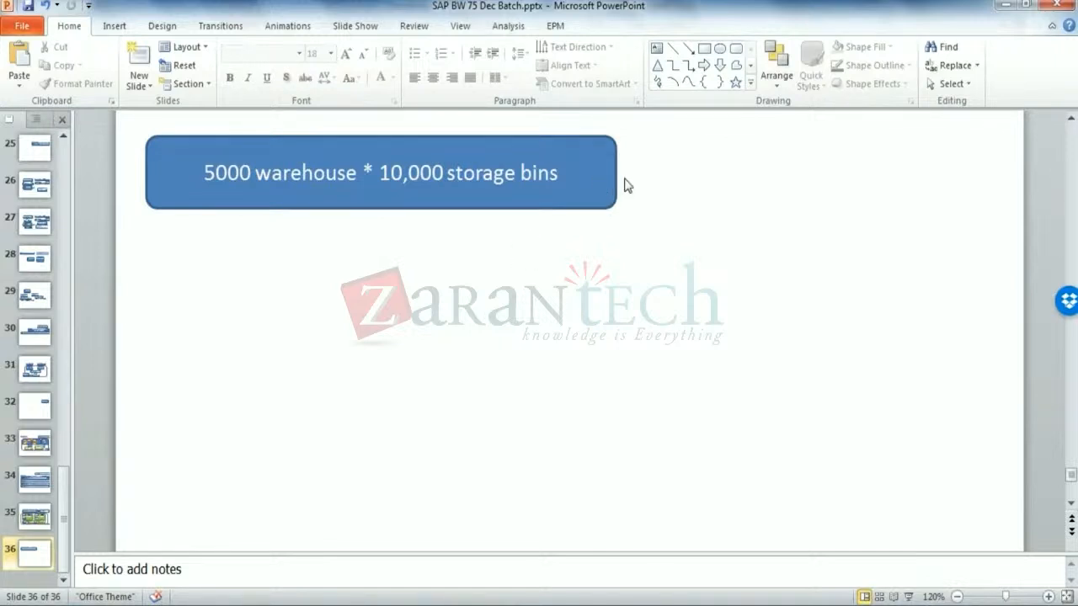
- Draw a right block arrow starting at the right end of the rounded rectangle
{"action": "left_click", "coordinate": [706, 67]}
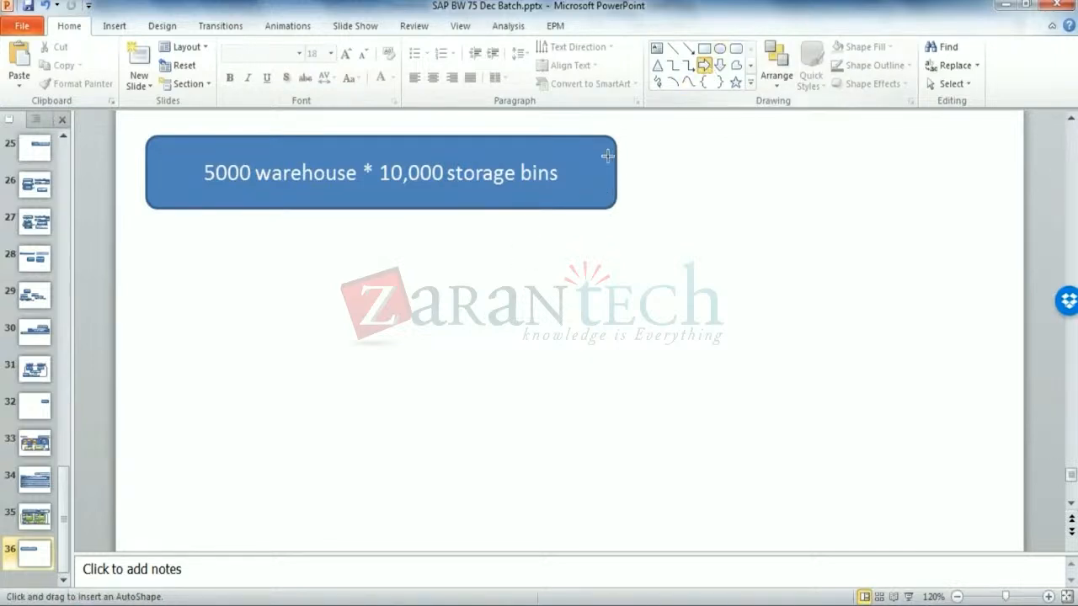
{"action": "left_click_drag", "start_coordinate": [591, 159], "coordinate": [699, 183]}
{"action": "left_click", "coordinate": [704, 276]}
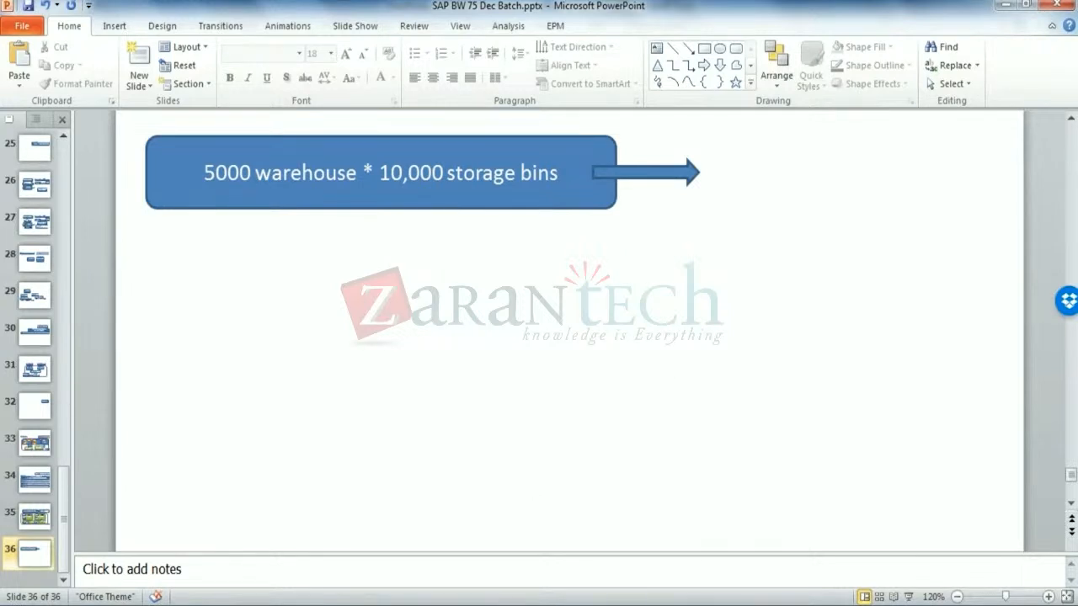
- Highlight the YTD column cells M6:M17 in the Excel report layout and return to the PowerPoint slide
{"action": "key", "text": "alt+Tab"}
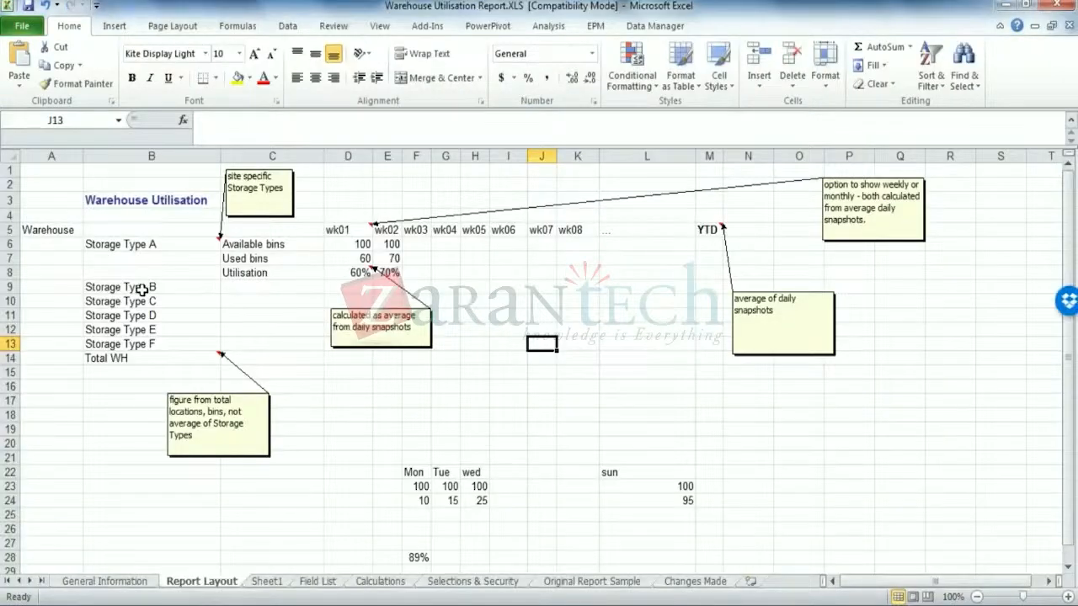
{"action": "left_click_drag", "start_coordinate": [712, 244], "coordinate": [715, 409]}
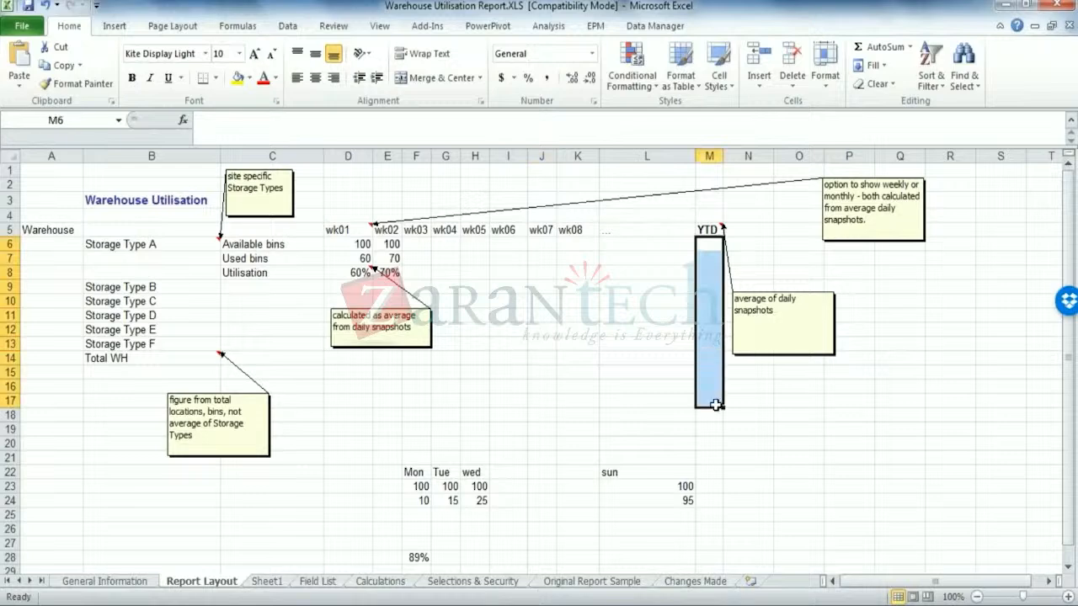
{"action": "key", "text": "alt+Tab"}
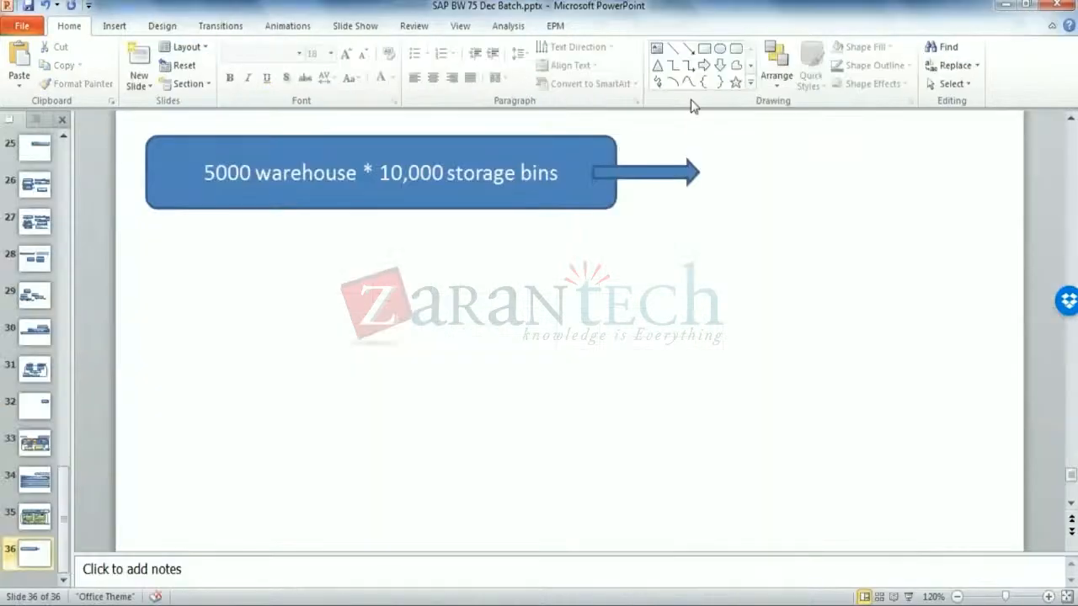
- Draw a second rounded rectangle at the arrow's tip with the text "* 365 per year"
{"action": "left_click", "coordinate": [732, 52]}
{"action": "mouse_move", "coordinate": [697, 136]}
{"action": "left_mouse_down"}
{"action": "mouse_move", "coordinate": [796, 228]}
{"action": "mouse_move", "coordinate": [857, 208]}
{"action": "left_mouse_up"}
{"action": "type", "text": "*"}
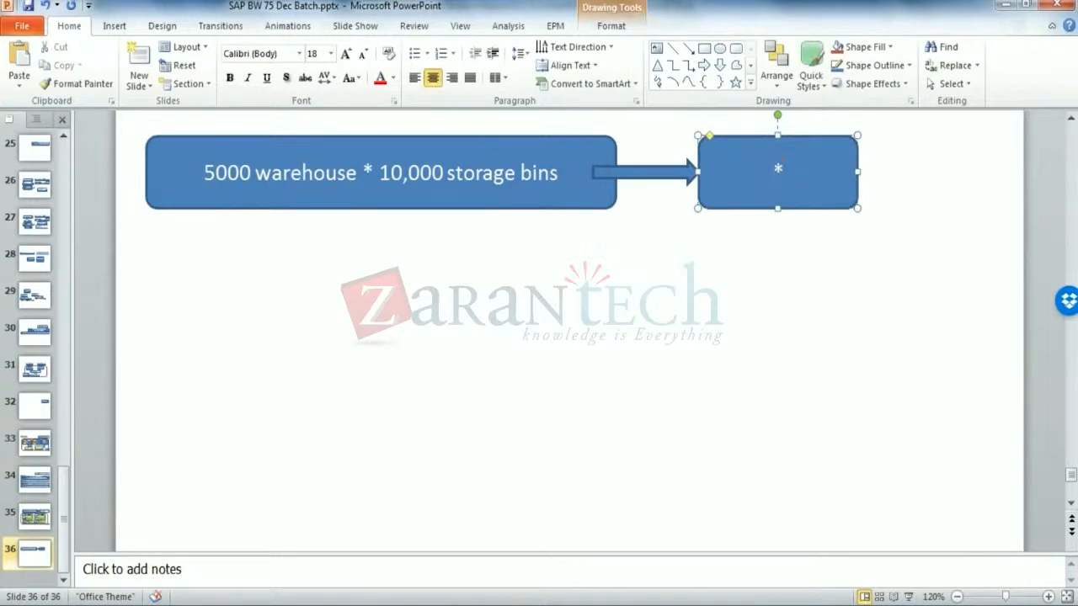
{"action": "type", "text": " 365 per year"}
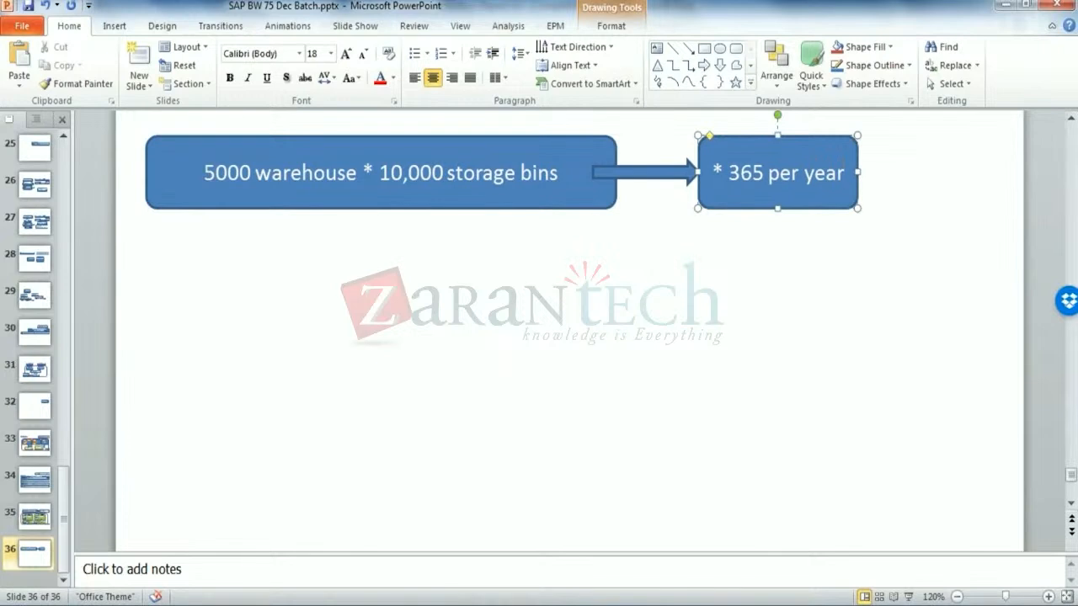
- Draw a down arrow below the "* 365 per year" rectangle and a rounded rectangle at its tip with the text "* 3 Years"
{"action": "left_click", "coordinate": [674, 260]}
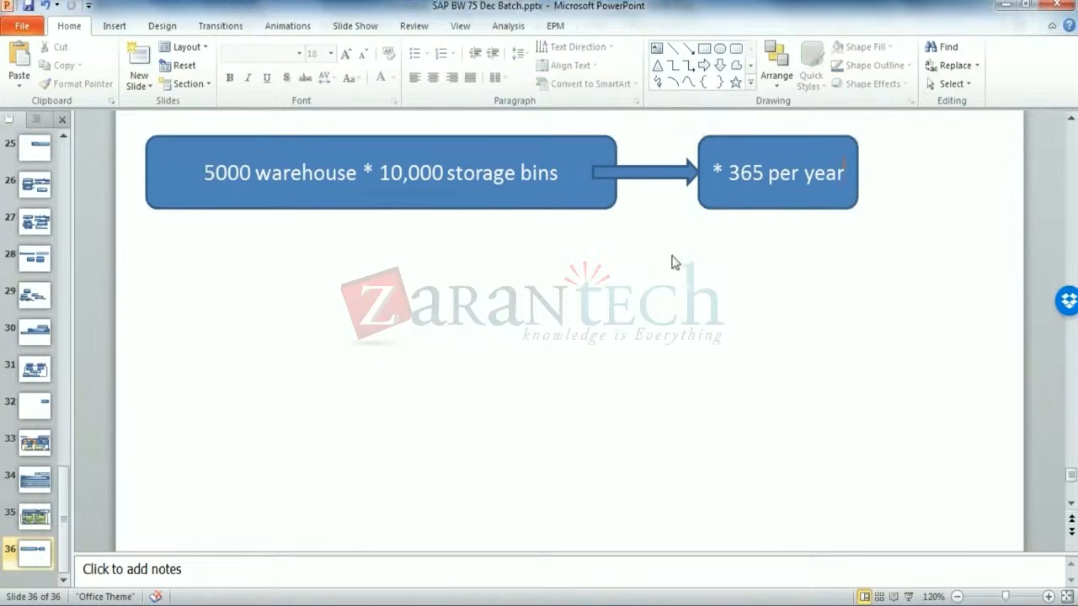
{"action": "mouse_move", "coordinate": [742, 184]}
{"action": "left_mouse_down"}
{"action": "mouse_move", "coordinate": [751, 257]}
{"action": "mouse_move", "coordinate": [926, 305]}
{"action": "left_mouse_up"}
{"action": "left_click", "coordinate": [736, 48]}
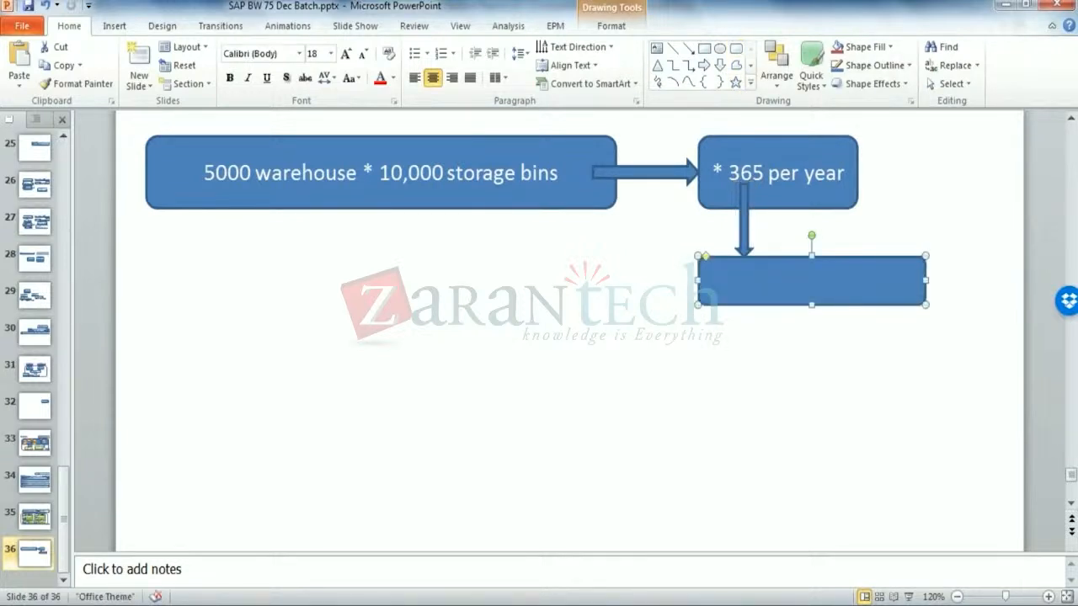
{"action": "type", "text": "* 3 Years"}
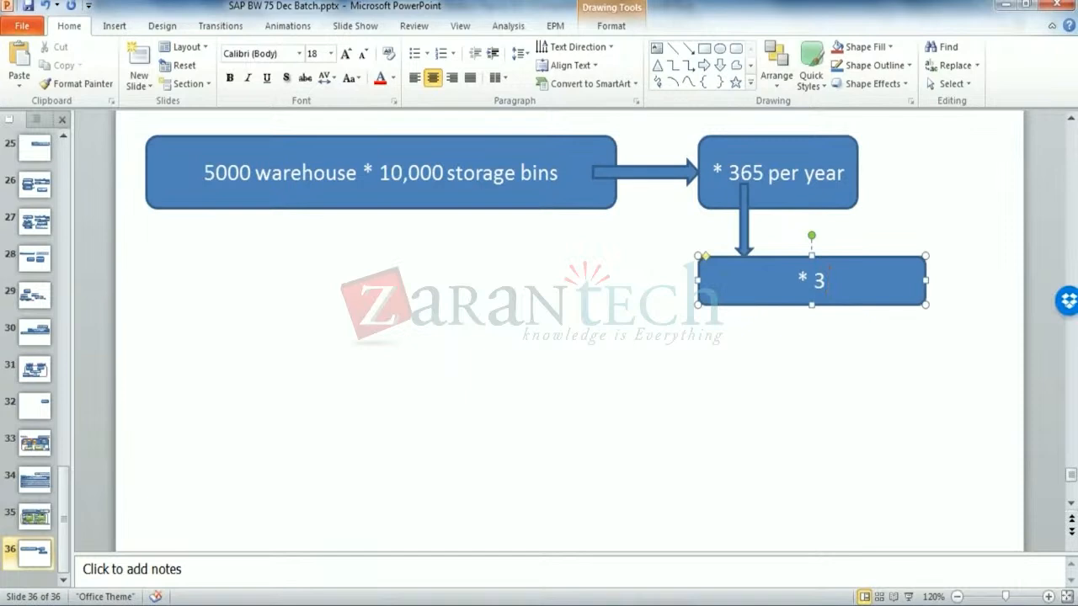
{"action": "left_click", "coordinate": [758, 372]}
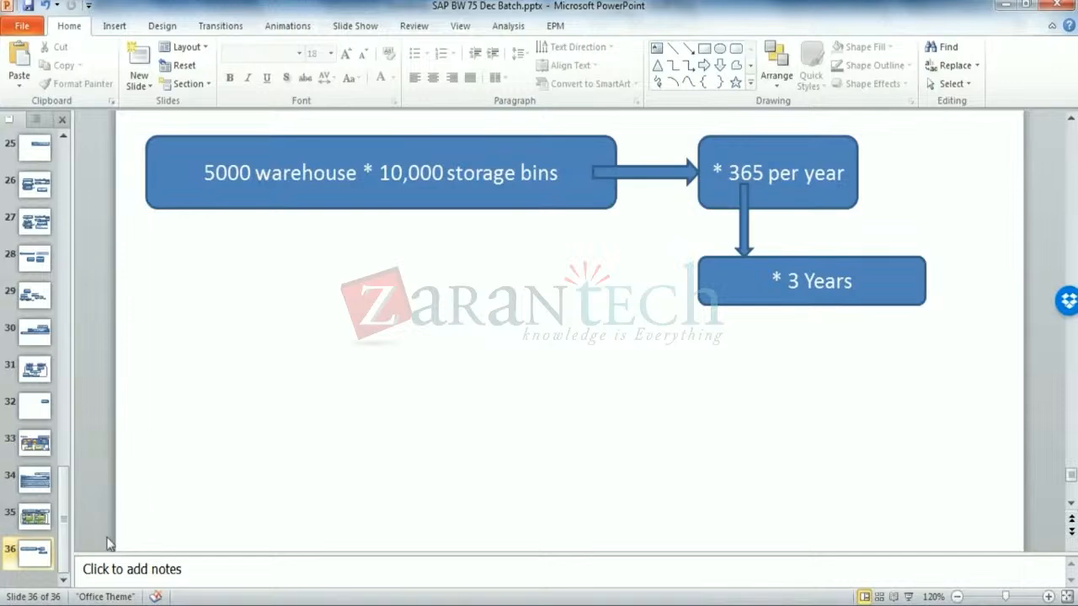
- Examine the Excel report layout and the storage types A to D in the warehouse diagram on slide 35
{"action": "key", "text": "alt+Tab"}
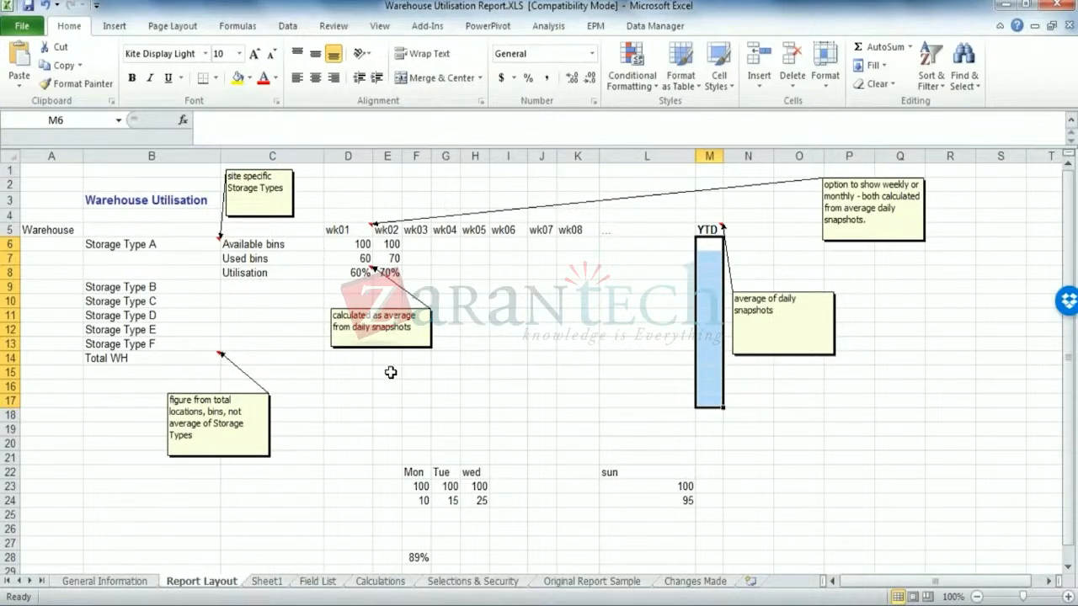
{"action": "key", "text": "alt+Tab"}
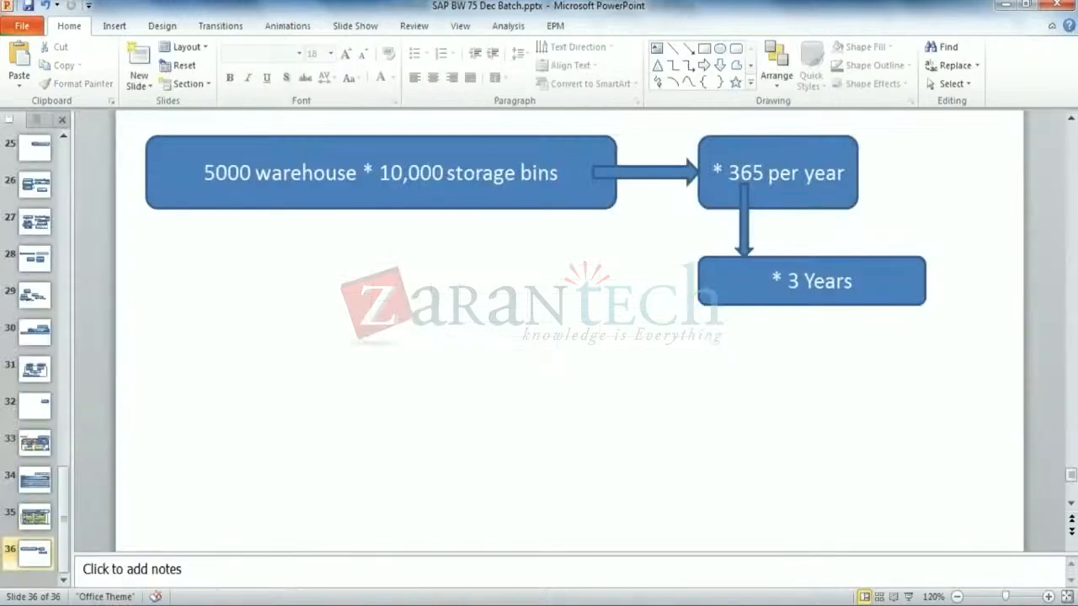
{"action": "left_click", "coordinate": [37, 526]}
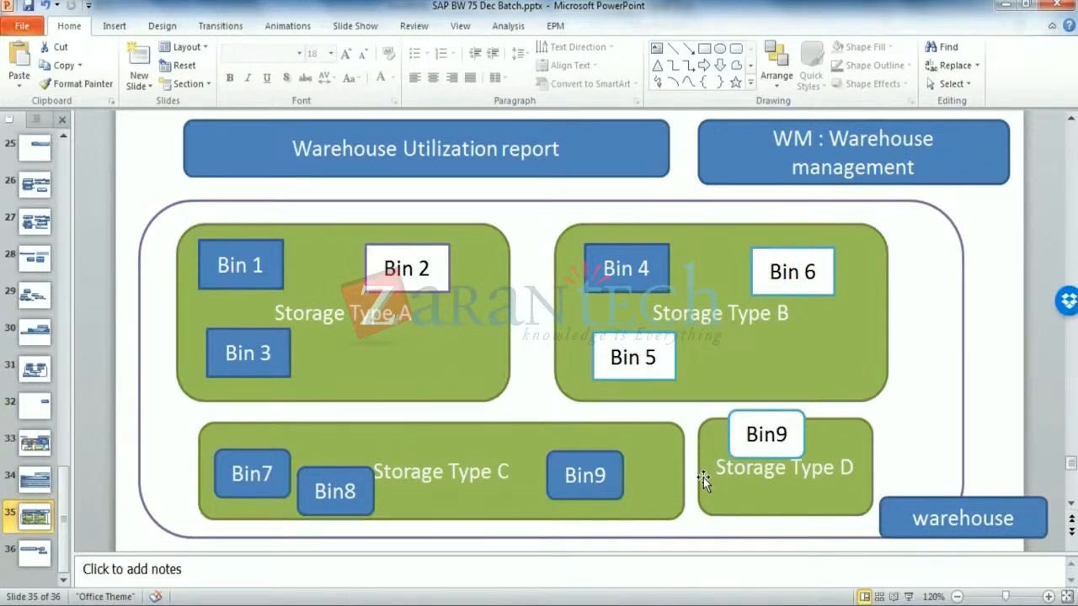
{"action": "left_click", "coordinate": [478, 378]}
{"action": "left_click", "coordinate": [682, 387]}
{"action": "left_click", "coordinate": [672, 459]}
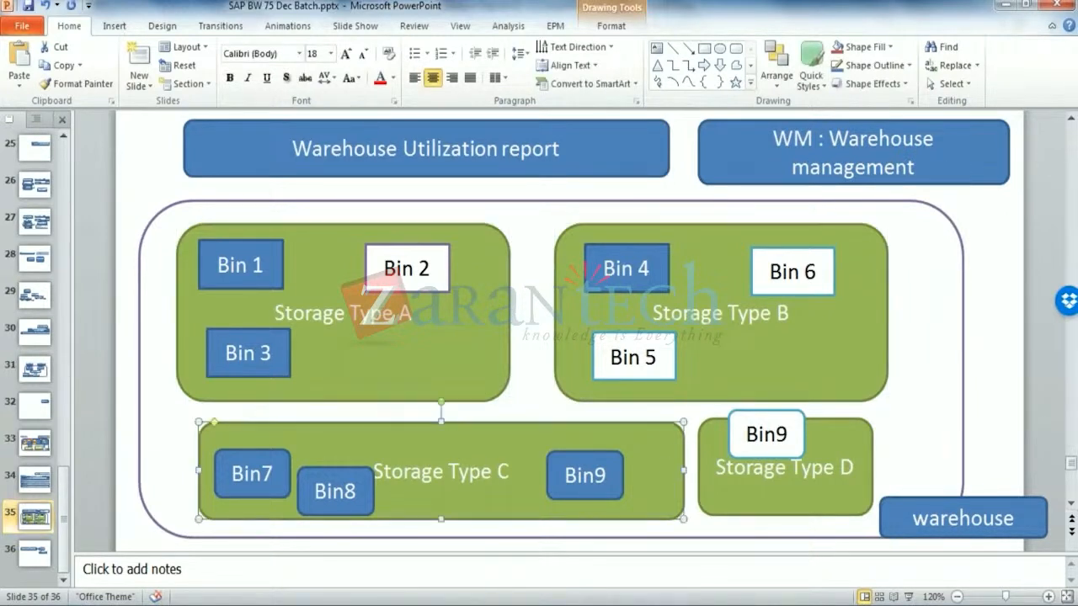
{"action": "left_click", "coordinate": [733, 494]}
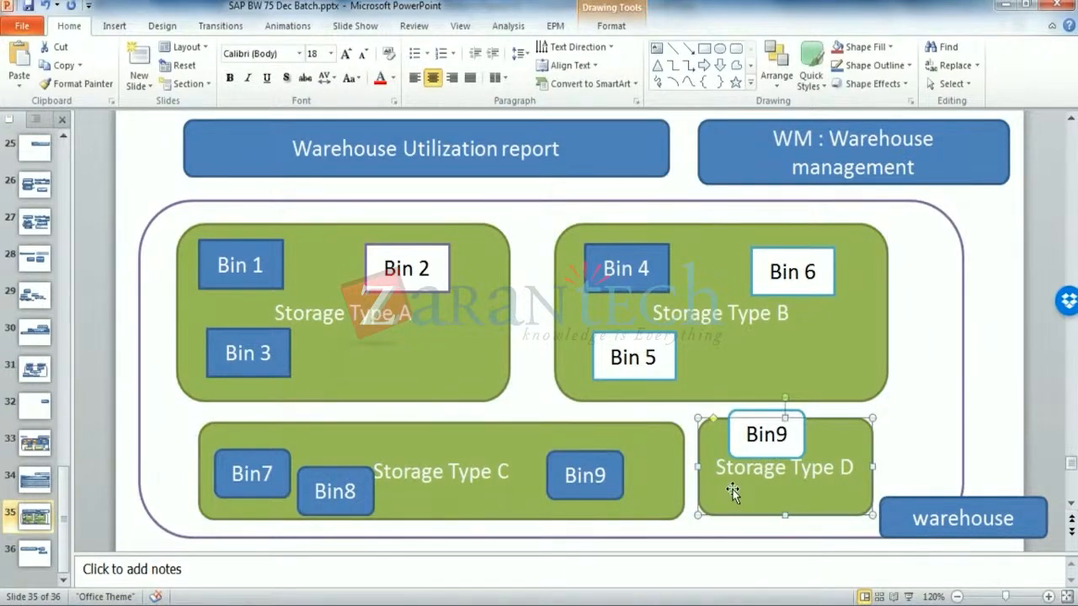
{"action": "left_click", "coordinate": [452, 380]}
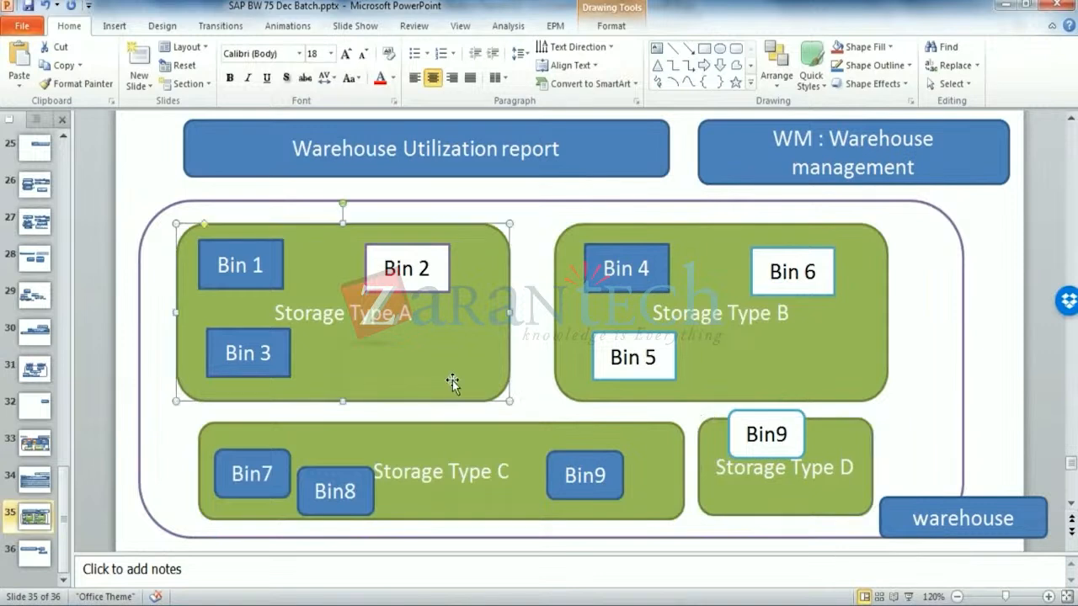
{"action": "left_click", "coordinate": [738, 396]}
{"action": "left_click", "coordinate": [662, 500]}
{"action": "left_click", "coordinate": [763, 505]}
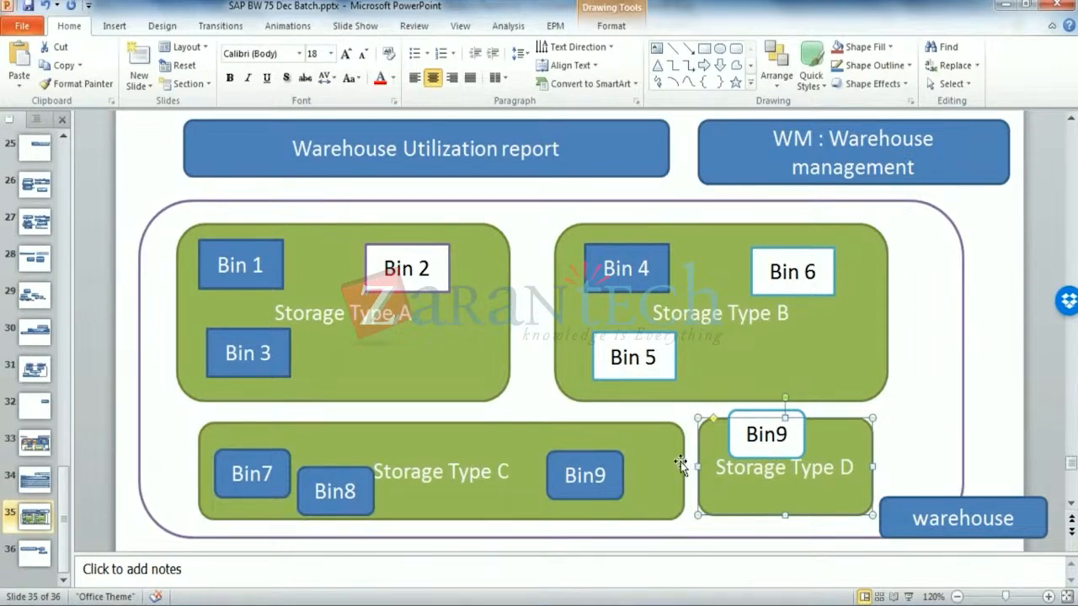
{"action": "left_click", "coordinate": [334, 332]}
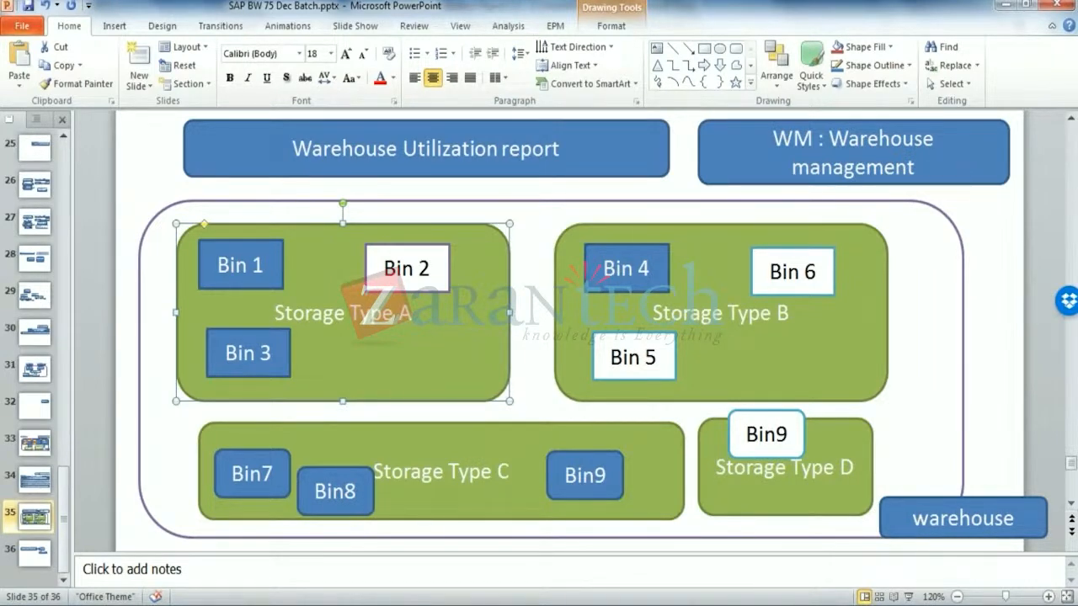
- Add a new worksheet to the Excel workbook and enter W1 in cell D5 and ST1 in E5
{"action": "key", "text": "alt+Tab"}
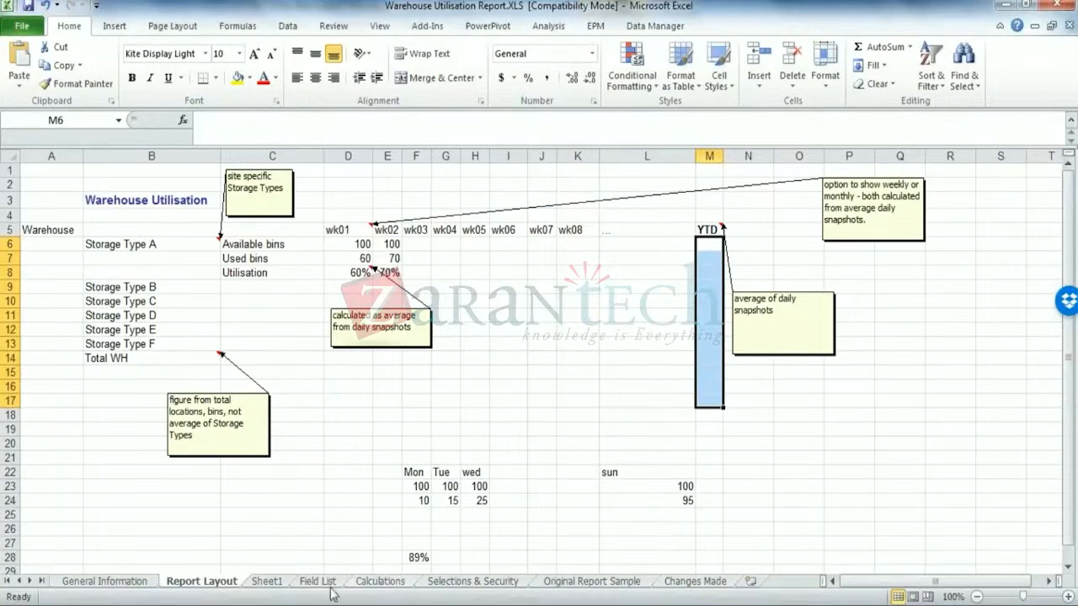
{"action": "left_click", "coordinate": [267, 581]}
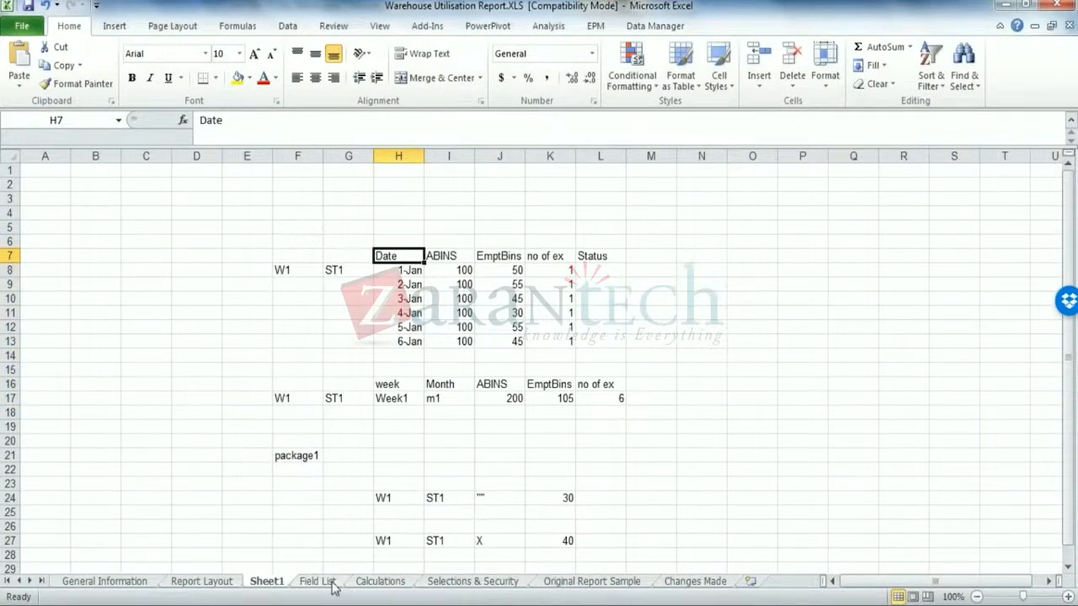
{"action": "left_click", "coordinate": [695, 580]}
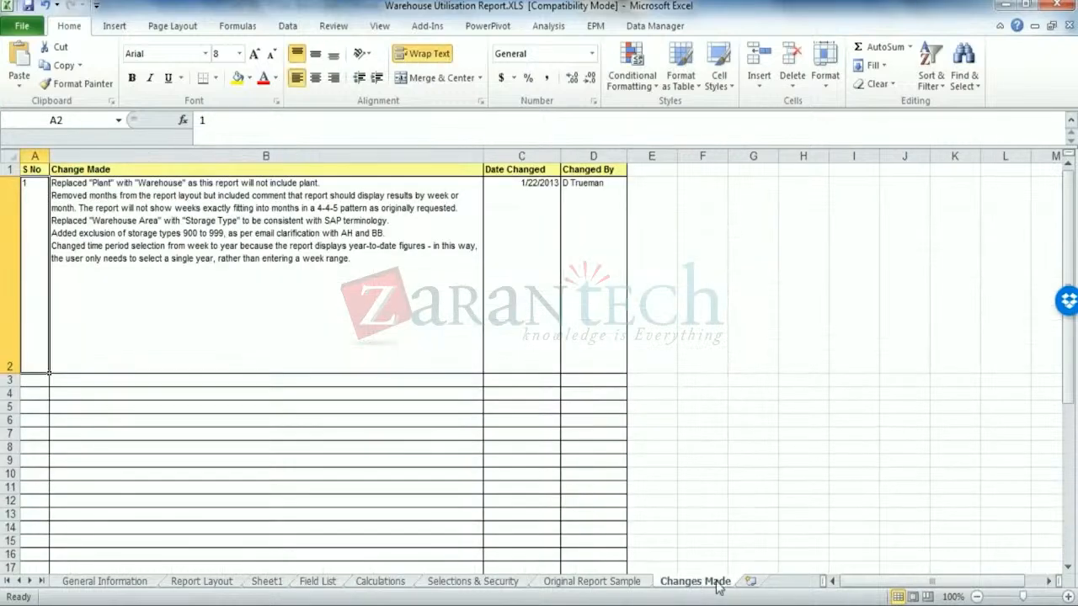
{"action": "left_click", "coordinate": [749, 581]}
{"action": "left_click", "coordinate": [210, 226]}
{"action": "type", "text": "W"}
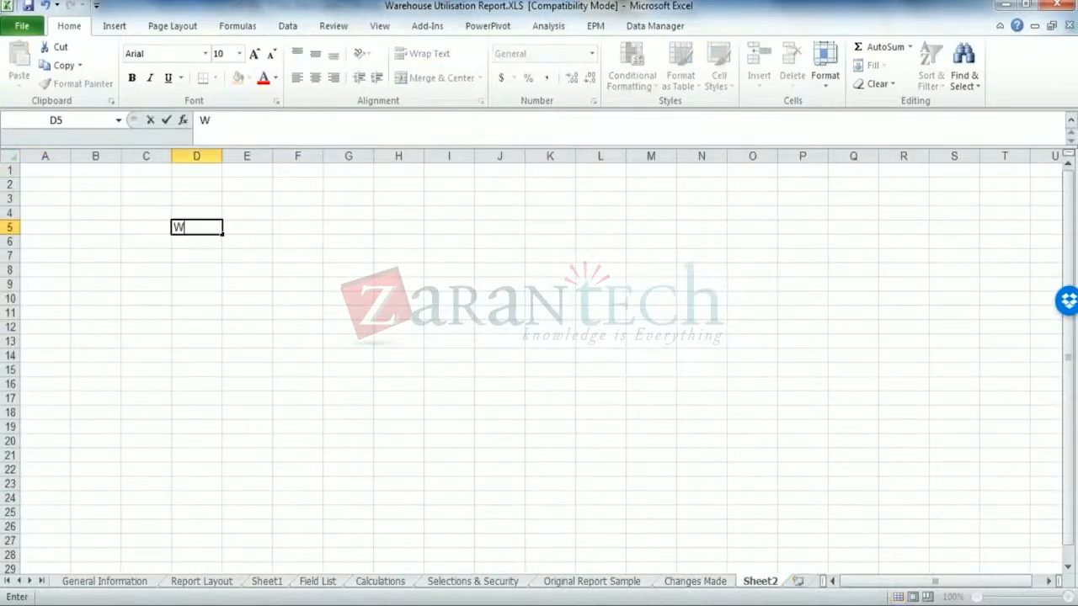
{"action": "type", "text": "1"}
{"action": "left_click", "coordinate": [241, 223]}
{"action": "type", "text": "S"}
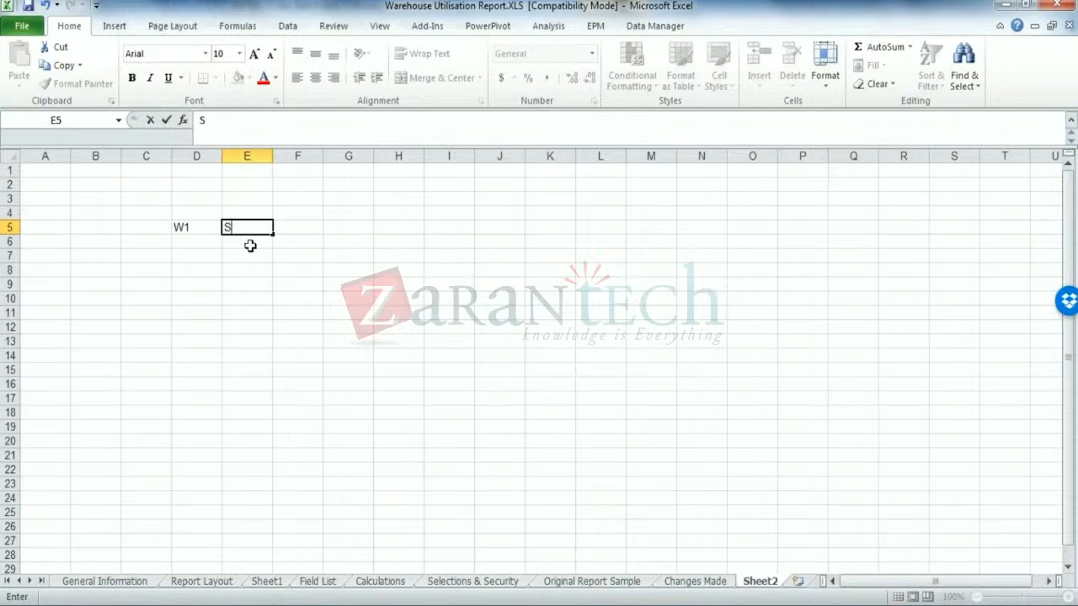
{"action": "type", "text": "T1"}
- Enter the heading "Total Count" in F4, widen column F to fit it, and enter 3 in F5
{"action": "left_click", "coordinate": [292, 215]}
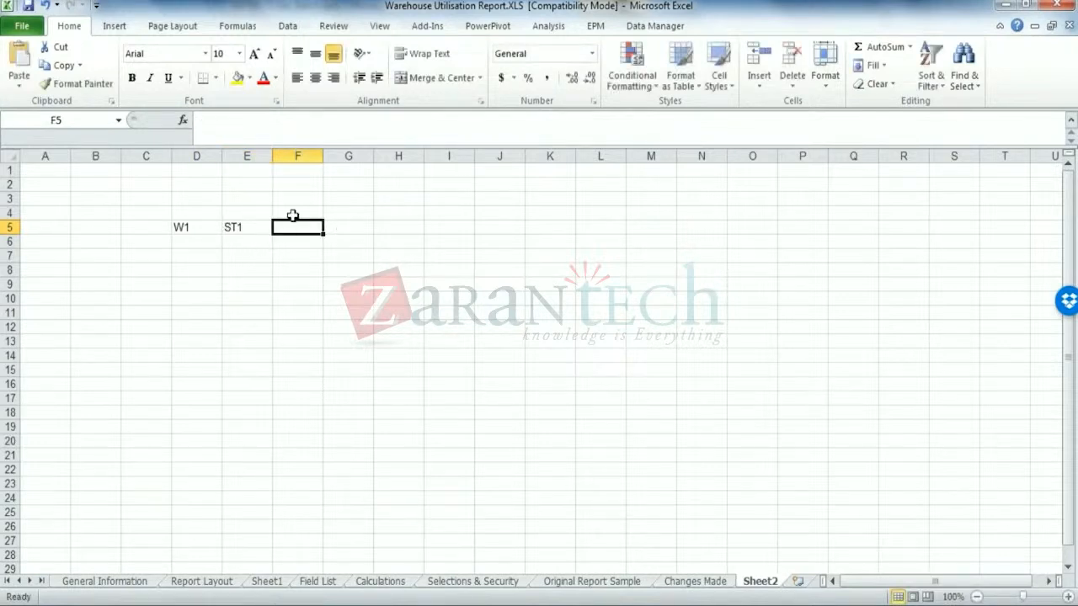
{"action": "type", "text": "Total "}
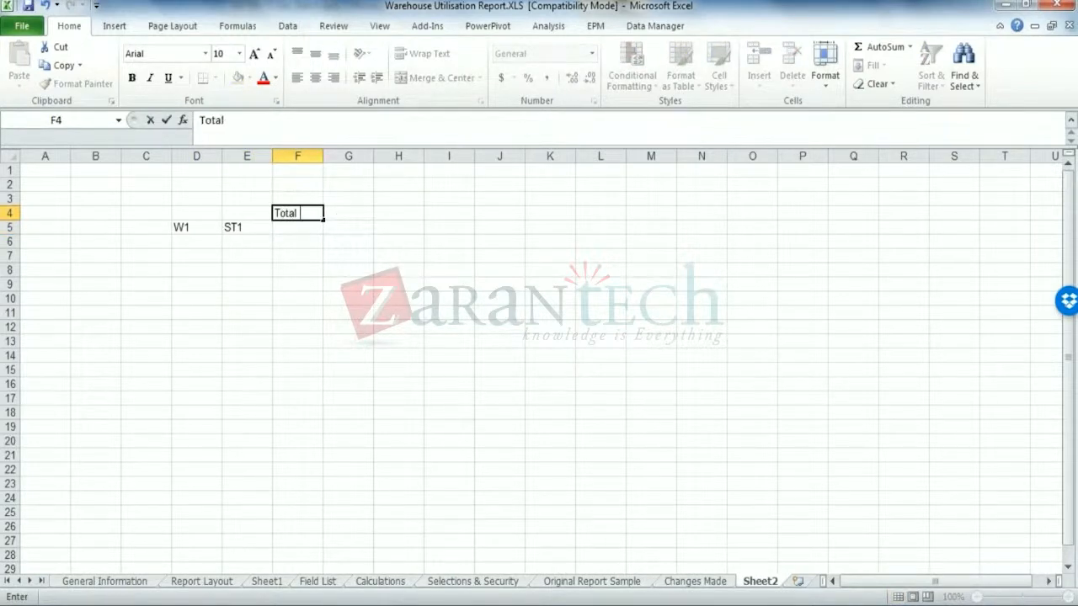
{"action": "type", "text": "Count"}
{"action": "key", "text": "Return"}
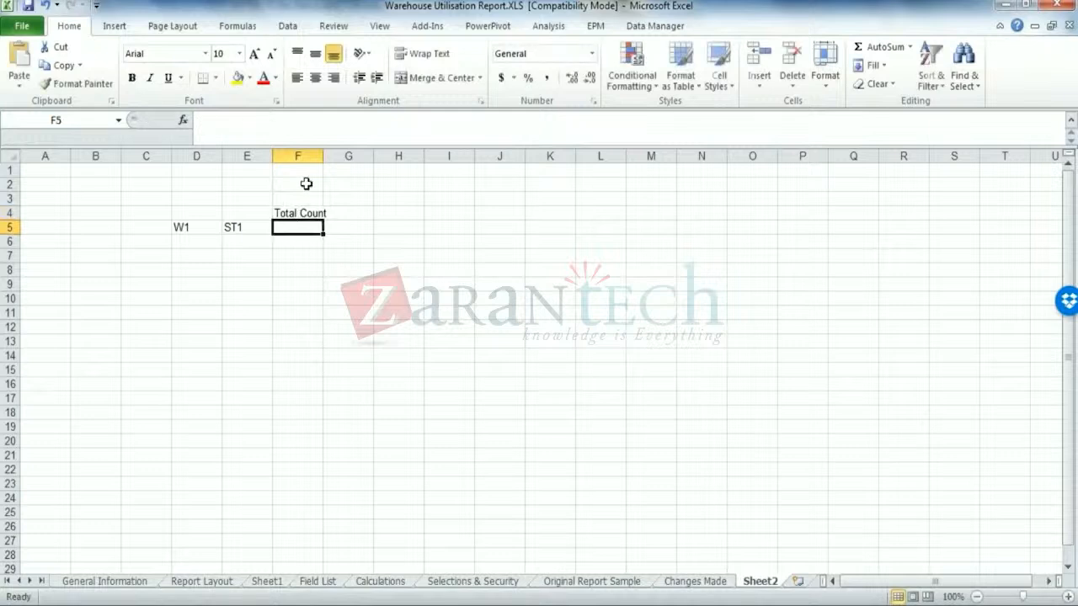
{"action": "left_click_drag", "start_coordinate": [322, 157], "coordinate": [344, 156]}
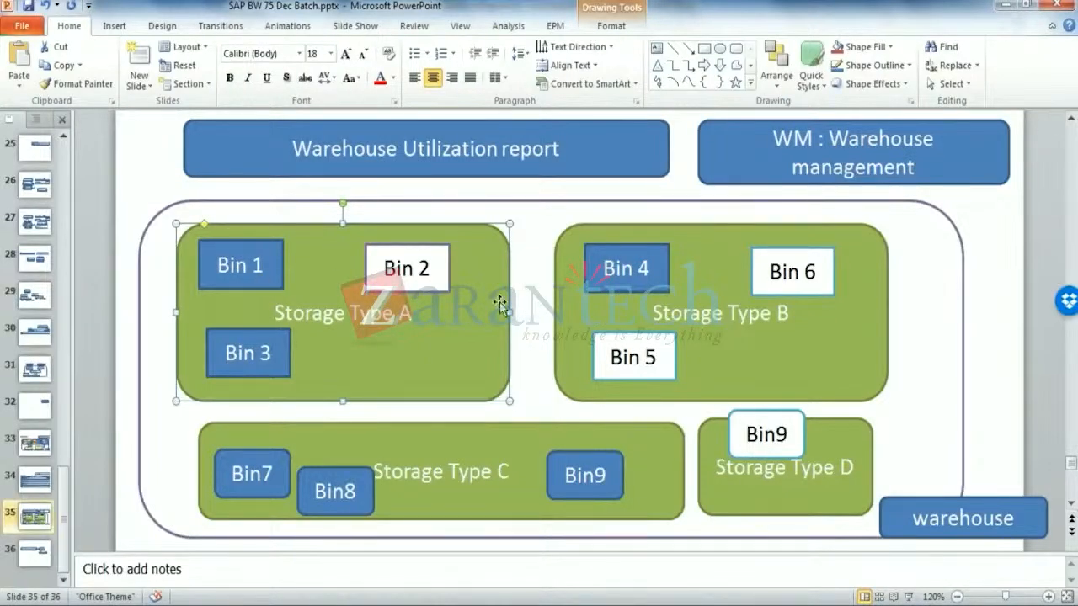
{"action": "key", "text": "alt+Tab"}
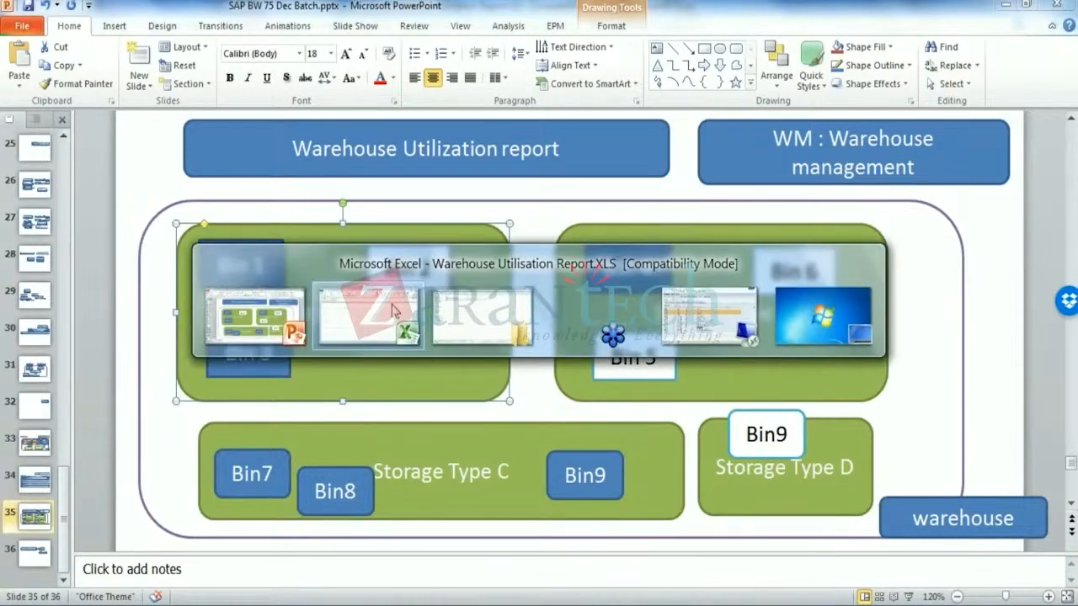
{"action": "type", "text": "3"}
- Enter the heading "Used Bins" in G4 and the value 2 below it in G5
{"action": "left_click", "coordinate": [362, 213]}
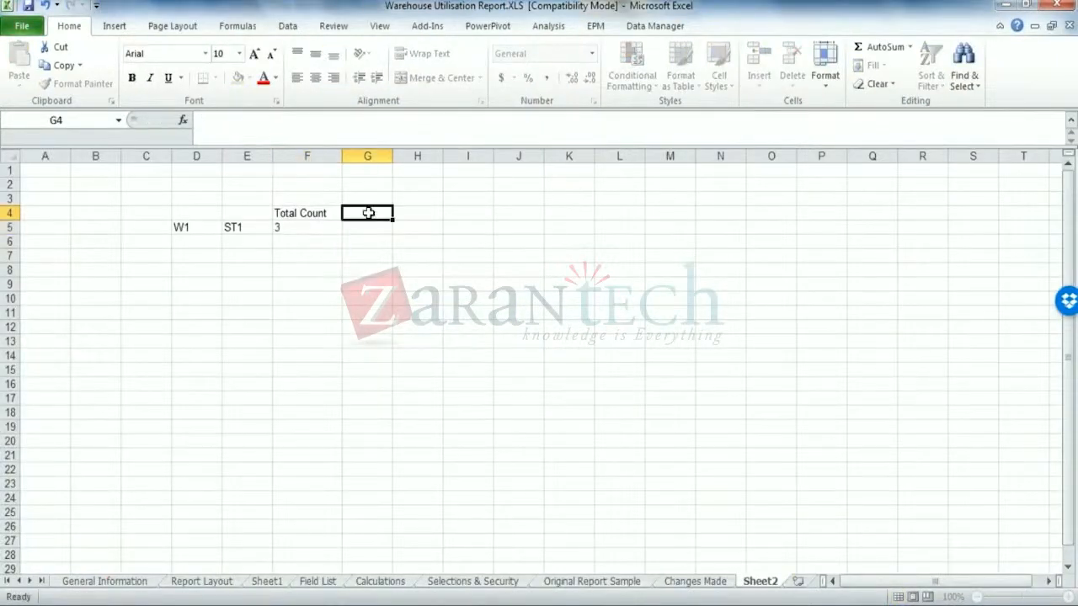
{"action": "type", "text": "Used Bi"}
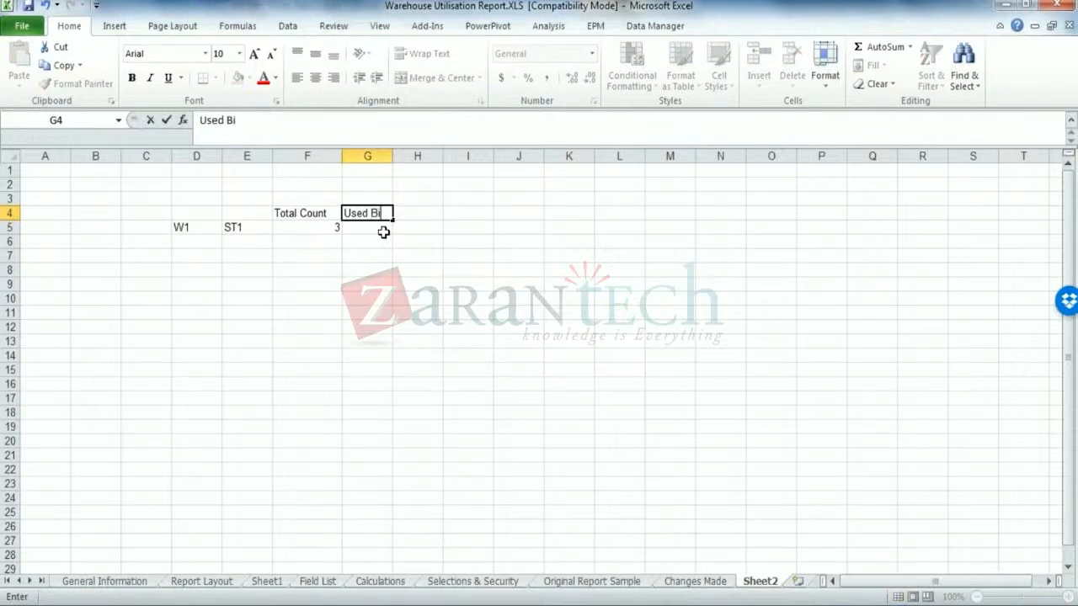
{"action": "type", "text": "ns"}
{"action": "left_click", "coordinate": [383, 233]}
{"action": "key", "text": "alt+Tab"}
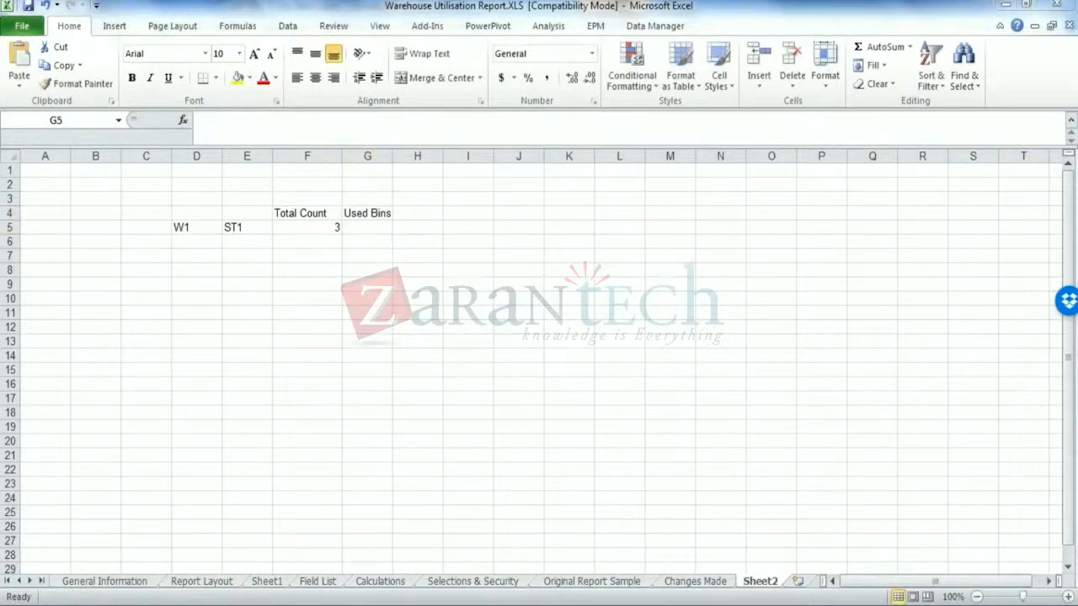
{"action": "key", "text": "alt+Tab"}
{"action": "type", "text": "2"}
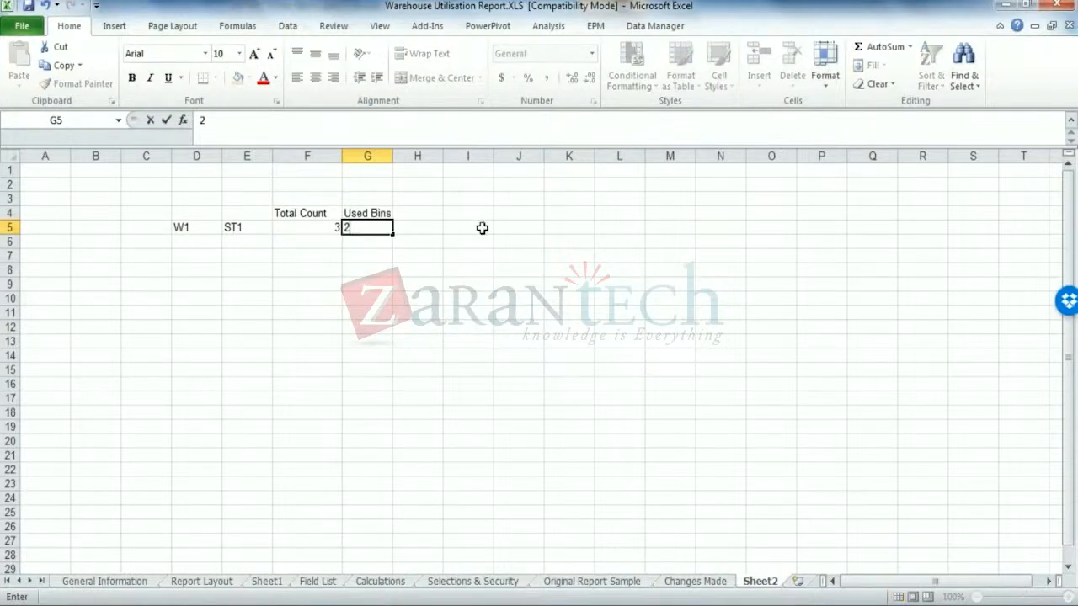
{"action": "left_click", "coordinate": [623, 218]}
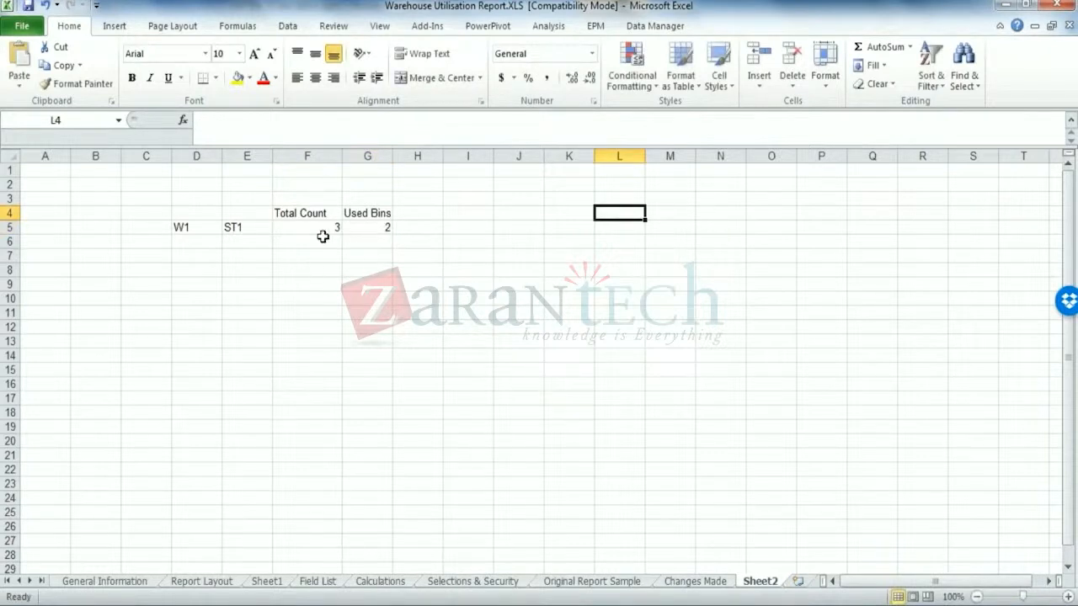
- Insert an empty column before the Total Count column
{"action": "left_click", "coordinate": [300, 156]}
{"action": "right_click", "coordinate": [295, 158]}
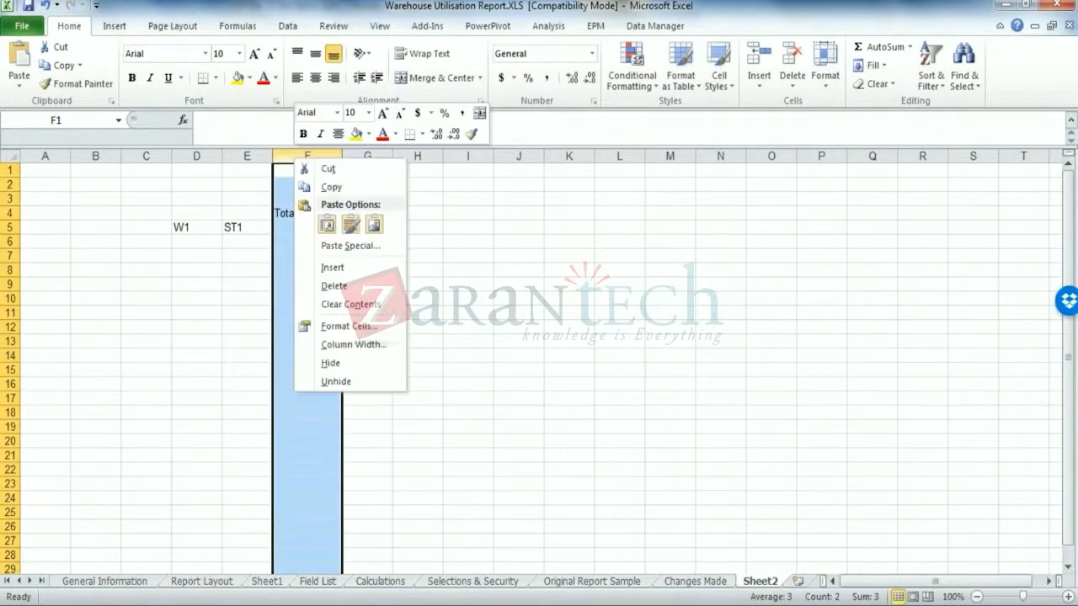
{"action": "left_click", "coordinate": [335, 268]}
{"action": "left_click", "coordinate": [299, 229]}
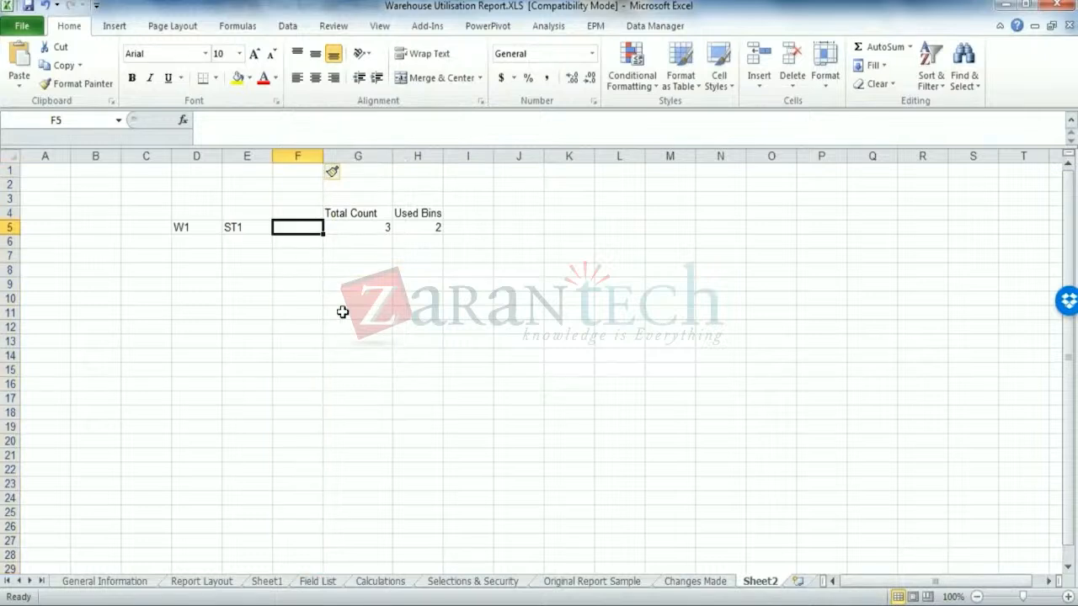
- Enter the headings "warehouse" in D4 and "Storage Type" in E4 above W1 and ST1
{"action": "left_click", "coordinate": [185, 216]}
{"action": "type", "text": "wa"}
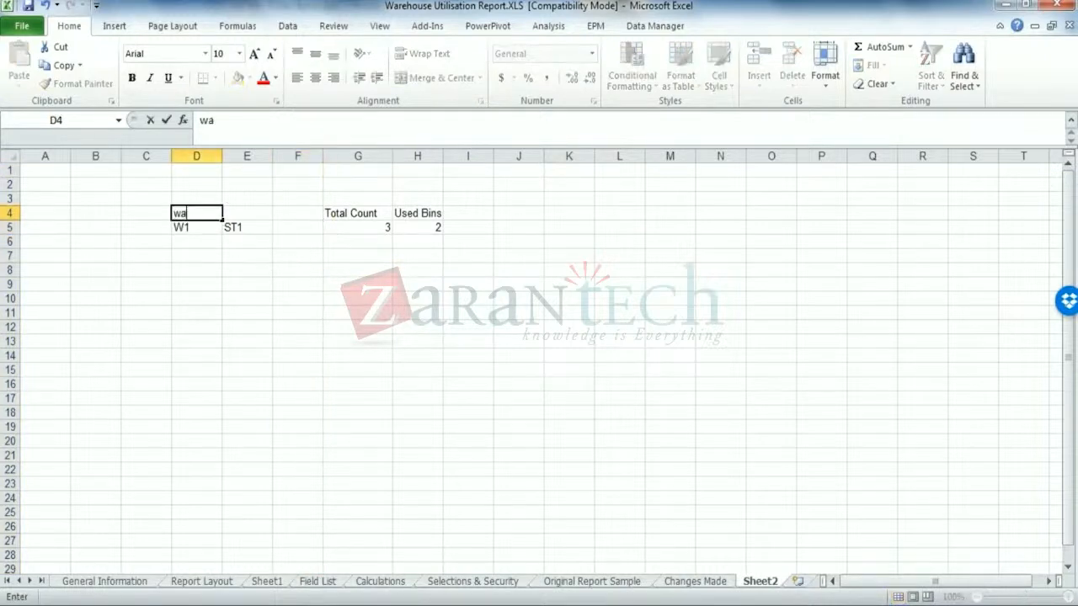
{"action": "type", "text": "rehouse"}
{"action": "key", "text": "Tab"}
{"action": "type", "text": "St"}
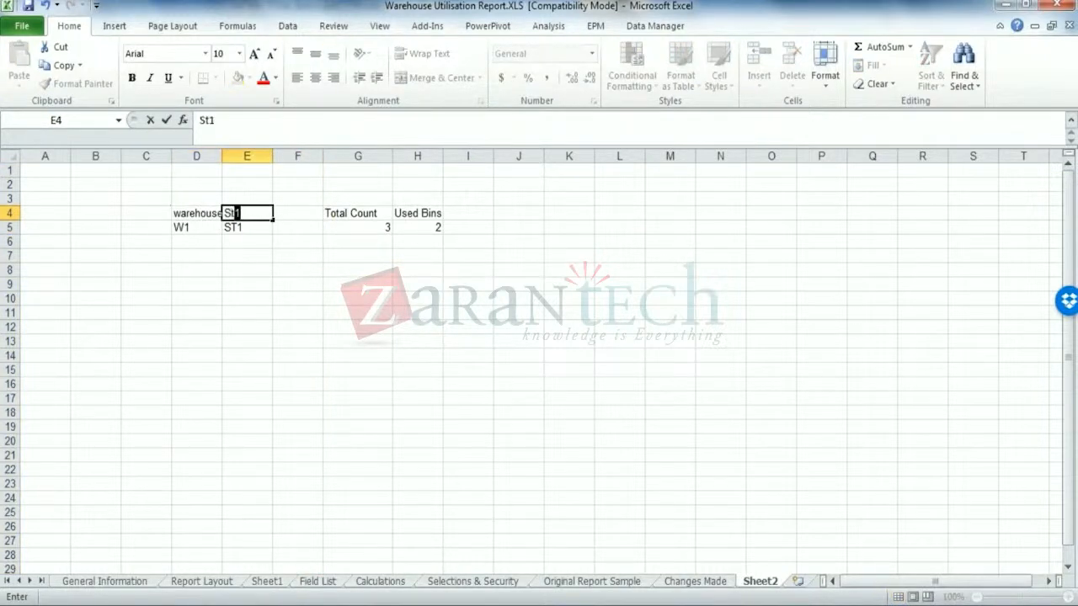
{"action": "type", "text": "orage Type"}
{"action": "key", "text": "Tab"}
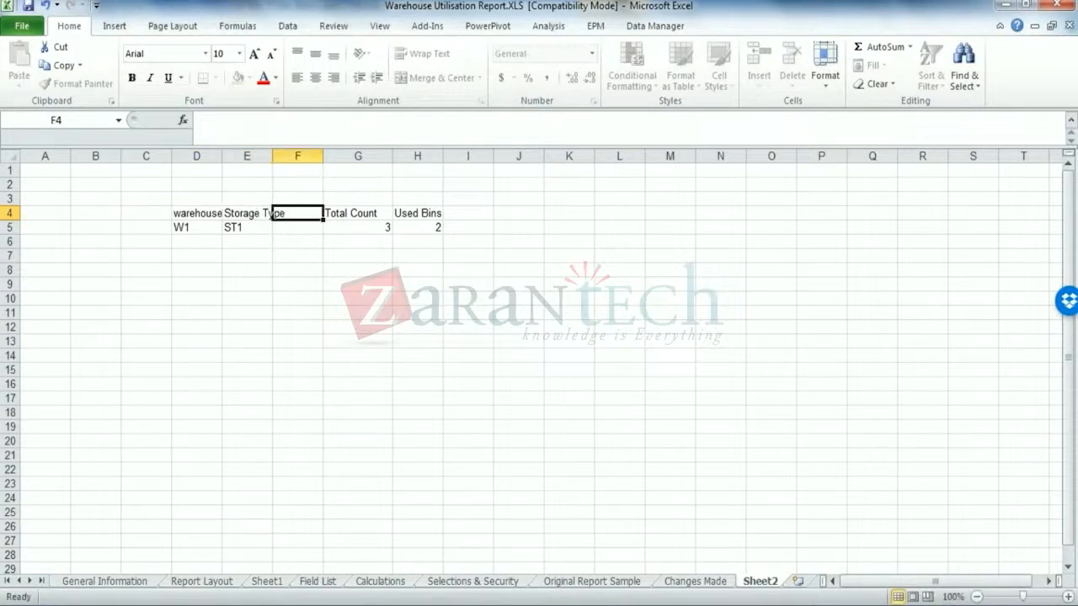
- Widen columns D and E to fit their headings, and widen the empty column F
{"action": "left_click_drag", "start_coordinate": [269, 156], "coordinate": [307, 156]}
{"action": "left_click_drag", "start_coordinate": [220, 156], "coordinate": [259, 156]}
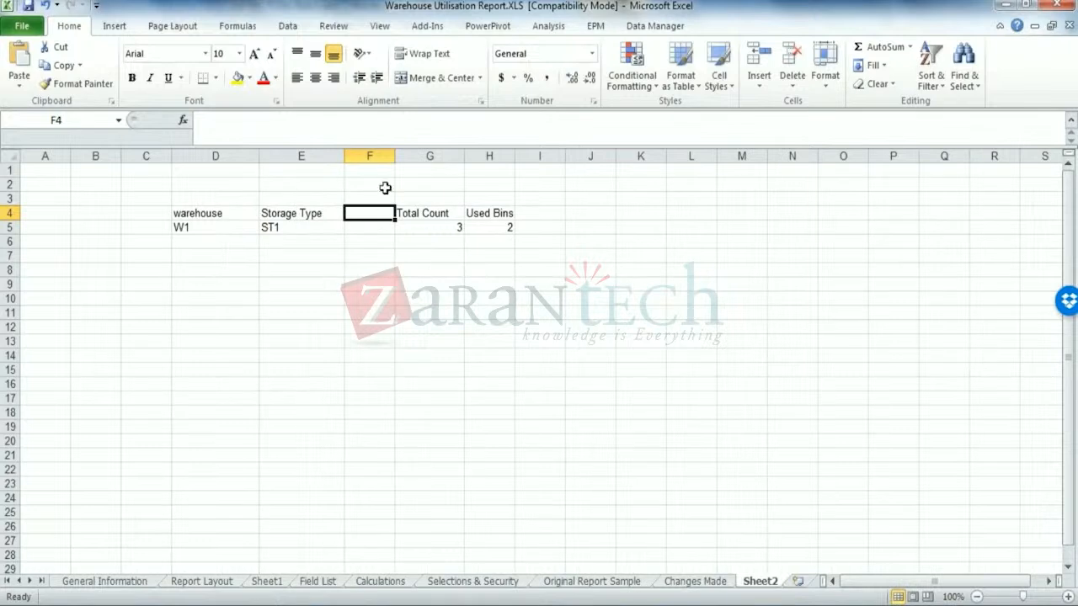
{"action": "left_click_drag", "start_coordinate": [398, 156], "coordinate": [423, 155]}
- Enter the heading "Extraction date" in F4 and the date "dec 24th" below it in F5
{"action": "left_click", "coordinate": [373, 225]}
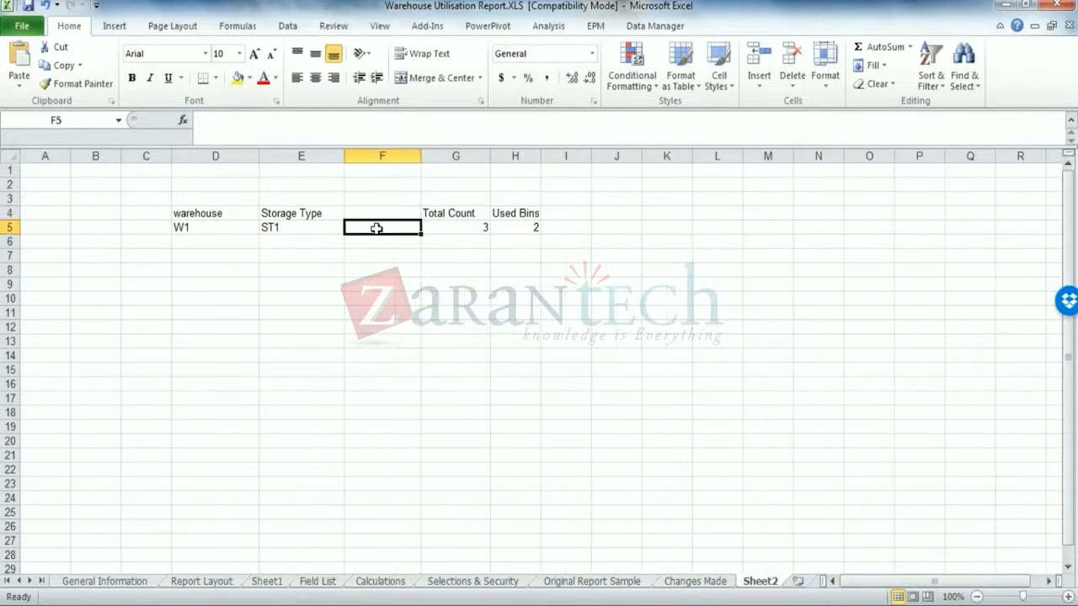
{"action": "double_click", "coordinate": [383, 213]}
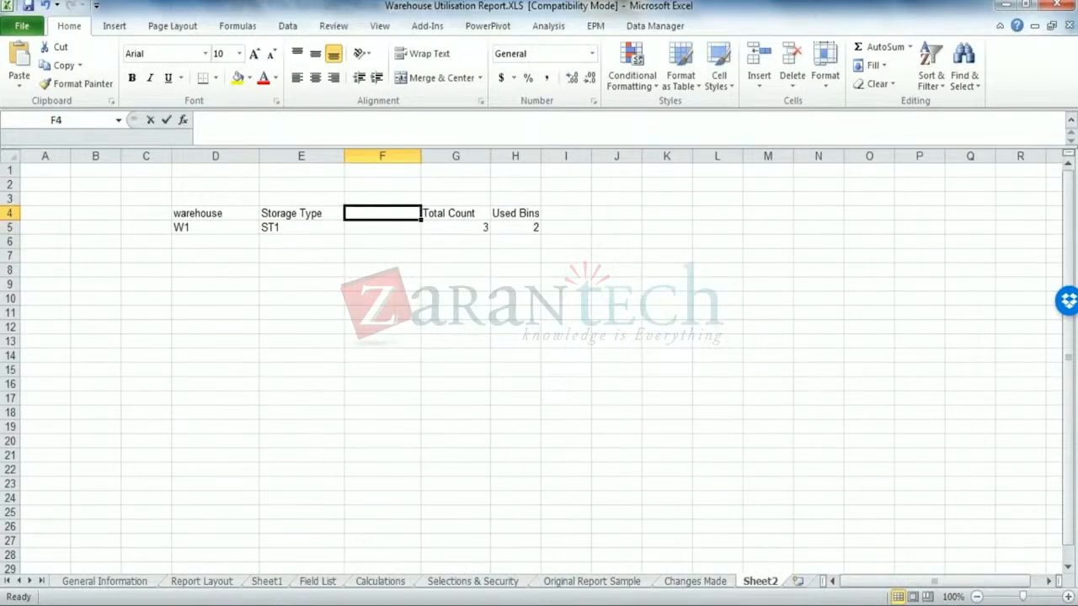
{"action": "type", "text": "Extraction date"}
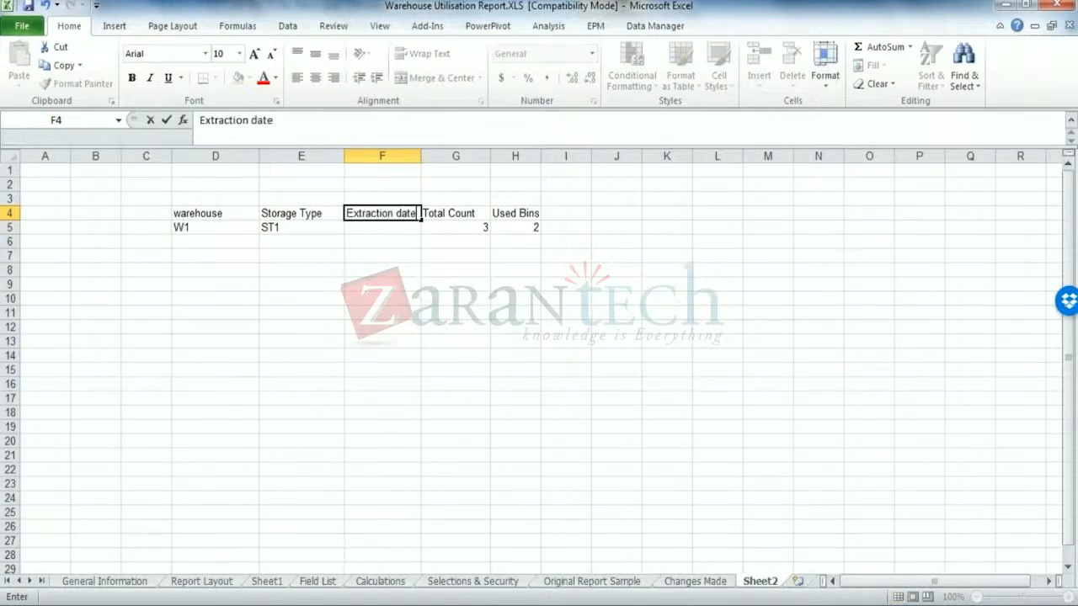
{"action": "left_click", "coordinate": [364, 280]}
{"action": "left_click", "coordinate": [362, 232]}
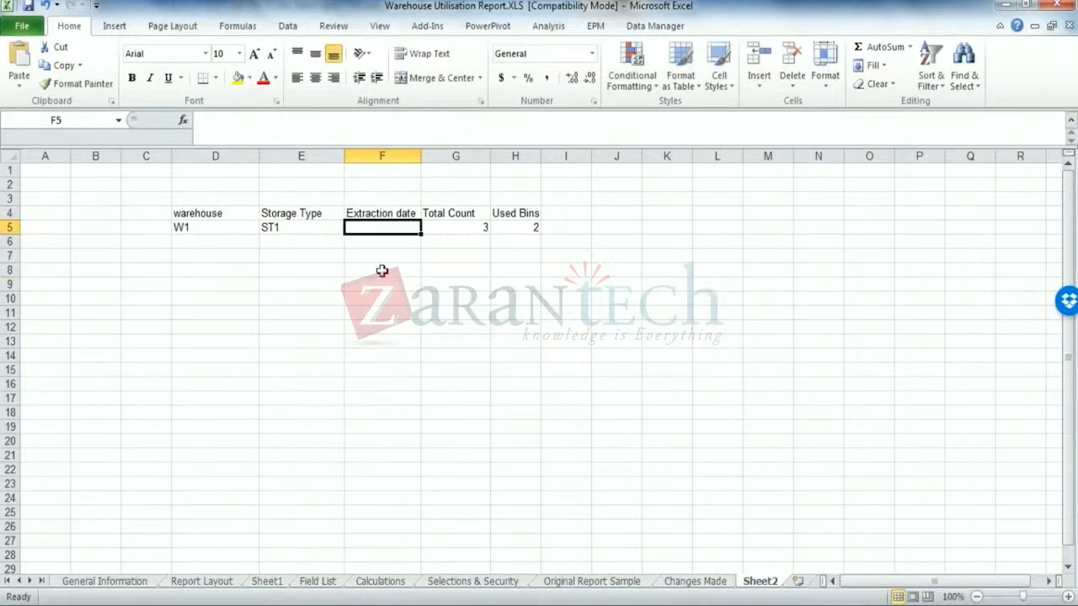
{"action": "type", "text": "ja"}
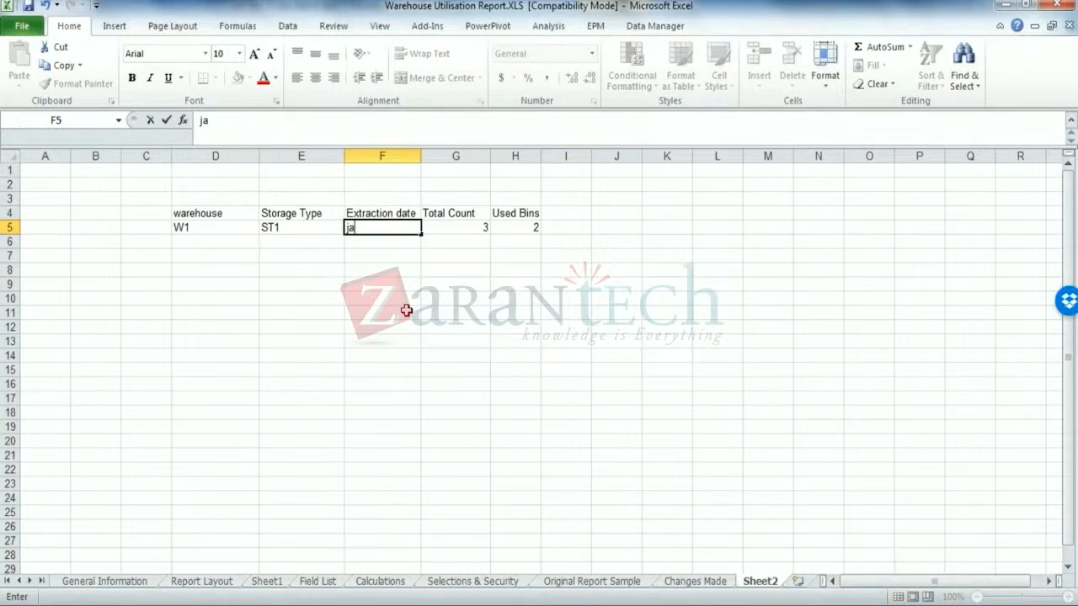
{"action": "key", "text": "BackSpace"}
{"action": "type", "text": "dec 24th"}
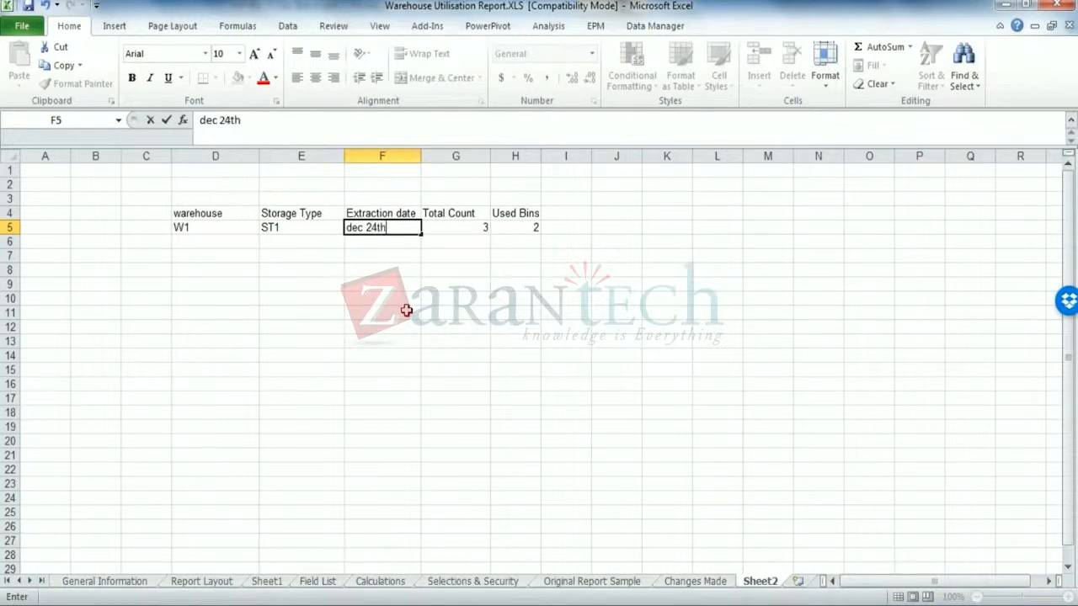
{"action": "left_click", "coordinate": [404, 311]}
- Copy the warehouse and storage type values W1 and ST1 from row 5 into D6:E6
{"action": "left_click_drag", "start_coordinate": [176, 228], "coordinate": [274, 228]}
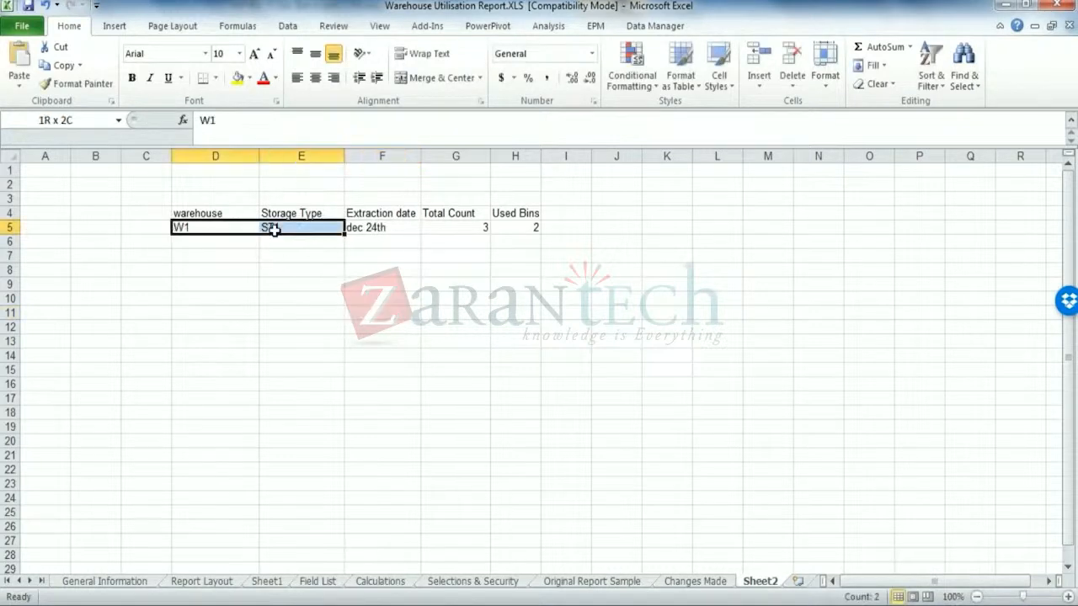
{"action": "key", "text": "ctrl+c"}
{"action": "left_click", "coordinate": [238, 240]}
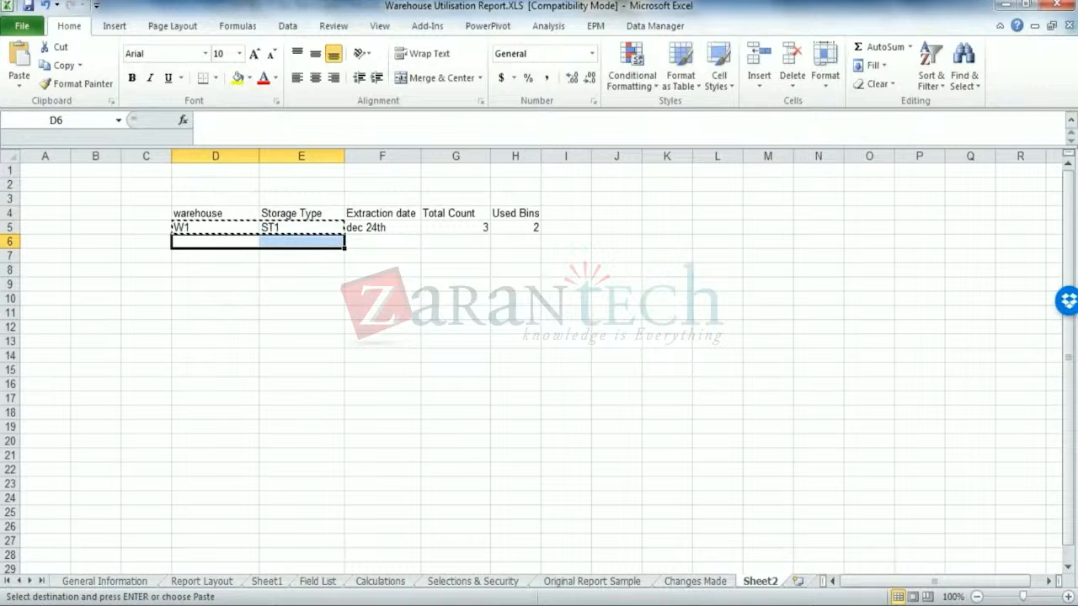
{"action": "key", "text": "ctrl+v"}
{"action": "left_click", "coordinate": [378, 239]}
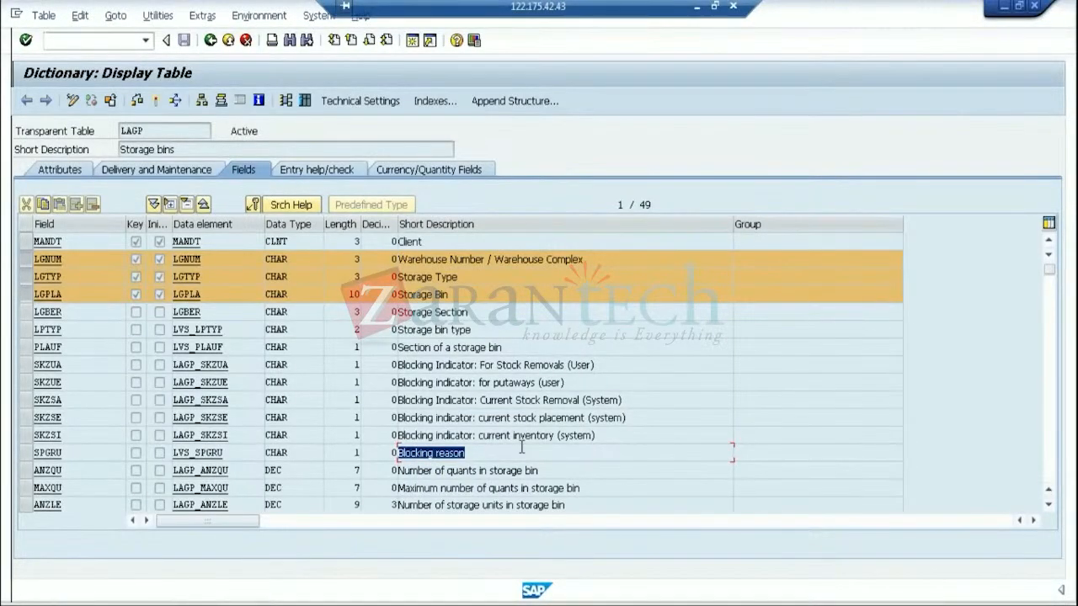
- Switch to the PowerPoint presentation, view slide 36 with the storage bin volume calculation, and return to the Excel workbook
{"action": "left_click", "coordinate": [695, 6]}
{"action": "key", "text": "alt+Tab"}
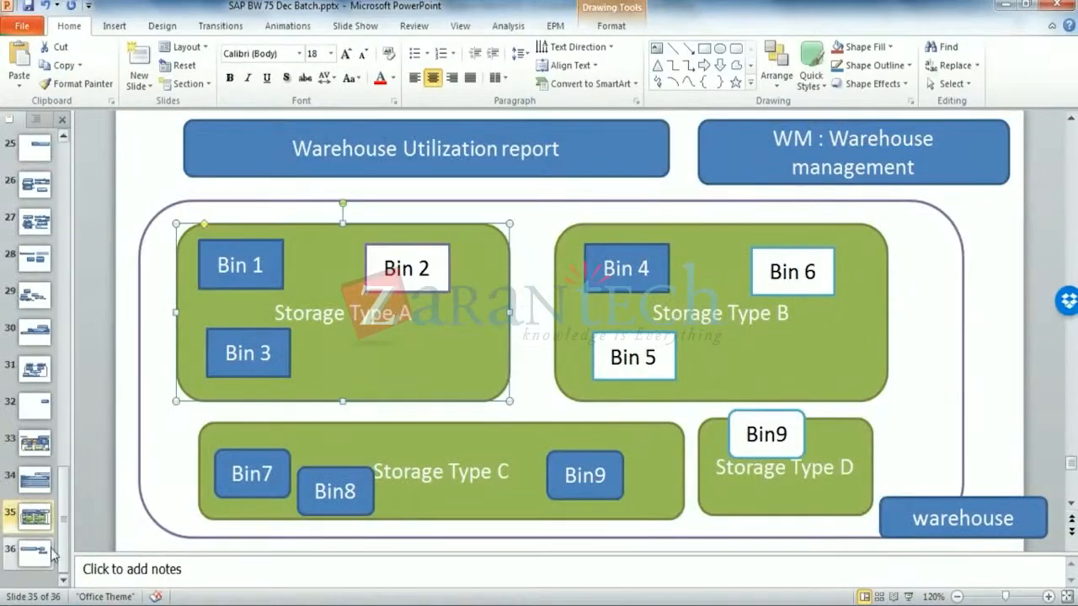
{"action": "left_click", "coordinate": [42, 553]}
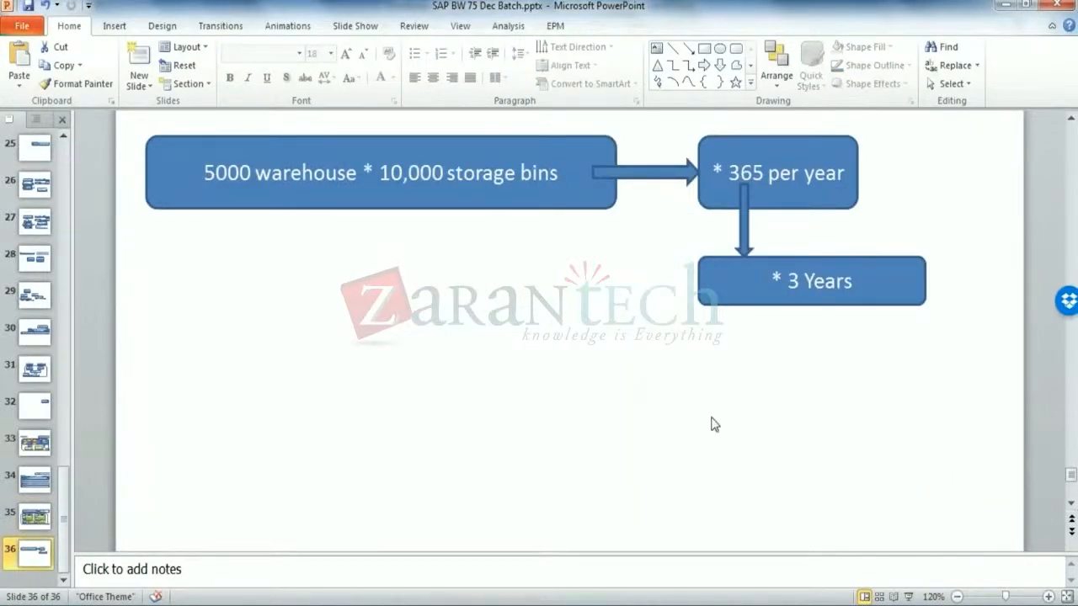
{"action": "key", "text": "alt+Tab"}
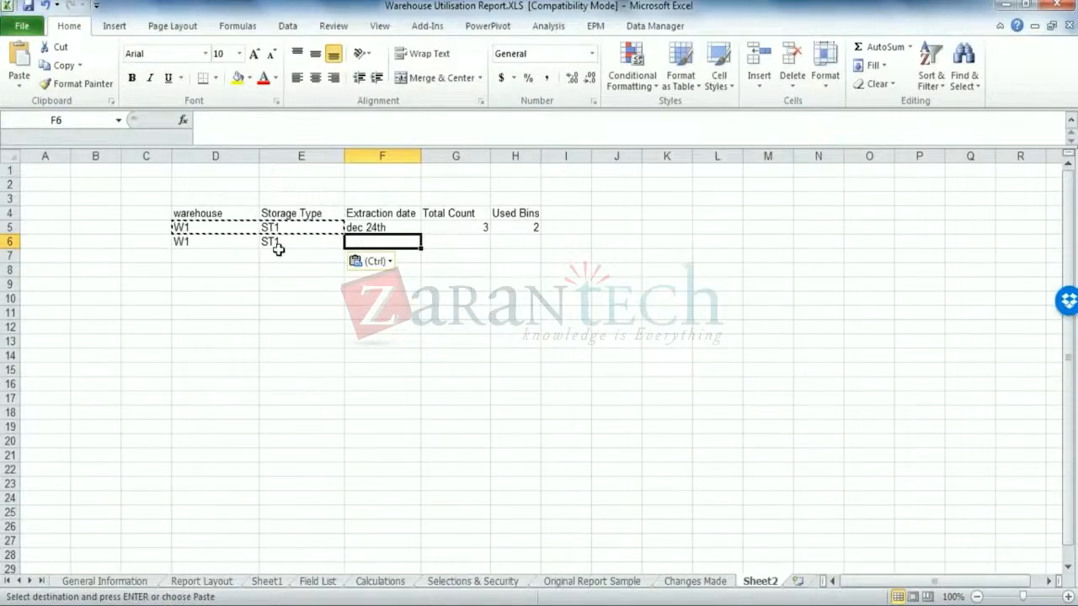
- Enter the extraction date "dec 25th" in F6 for the second W1 row
{"action": "type", "text": "dec 2"}
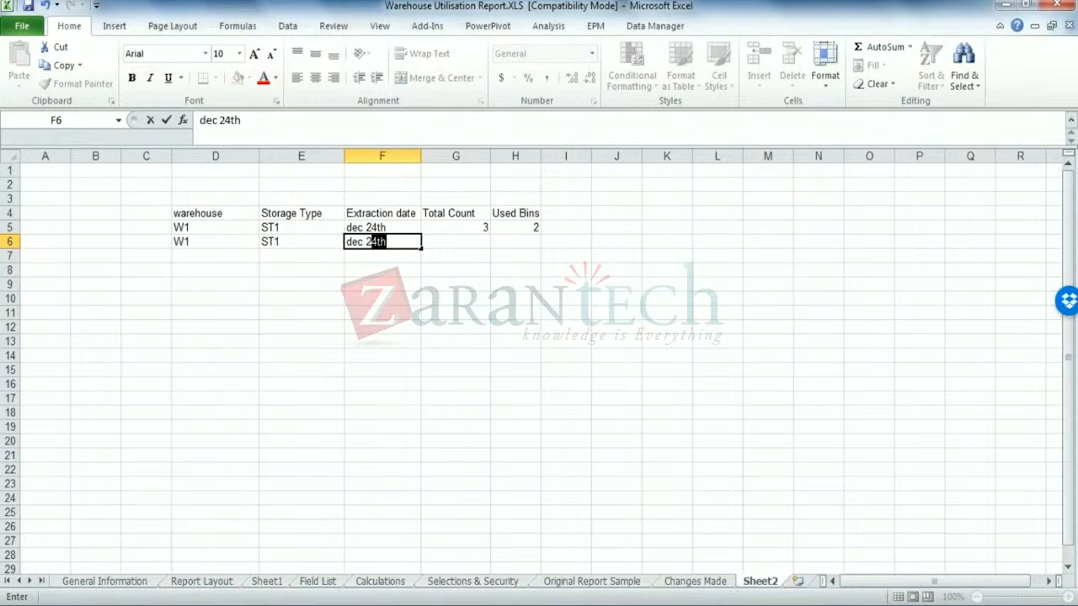
{"action": "type", "text": "5th"}
{"action": "left_click", "coordinate": [404, 298]}
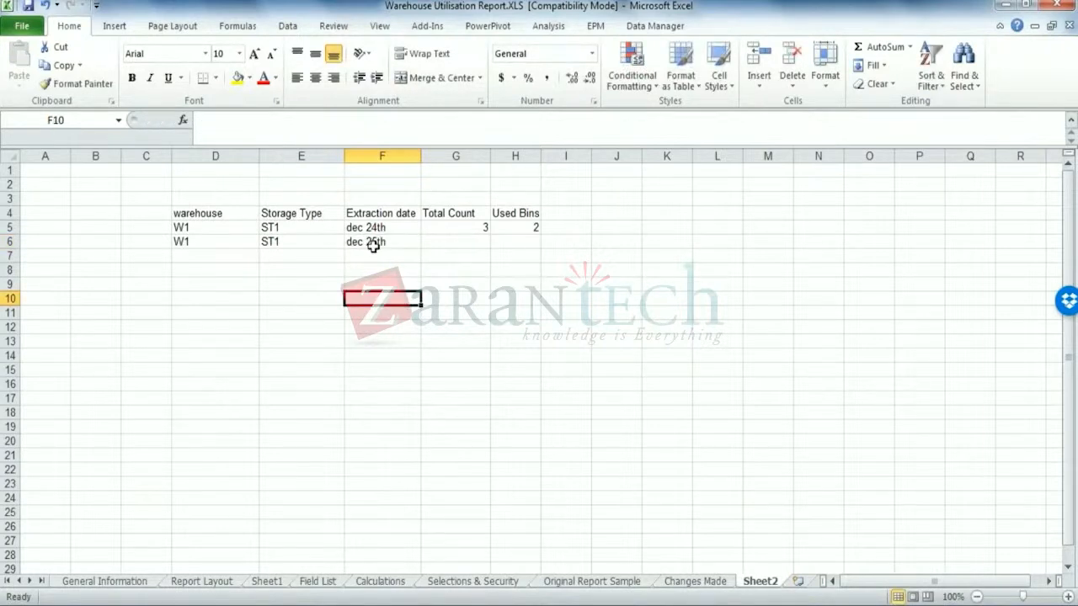
{"action": "left_click_drag", "start_coordinate": [373, 244], "coordinate": [253, 250]}
{"action": "left_click", "coordinate": [295, 283]}
- Enter a Total Count of 3 in G6 and a Used Bins value of 1 in H6
{"action": "left_click", "coordinate": [459, 241]}
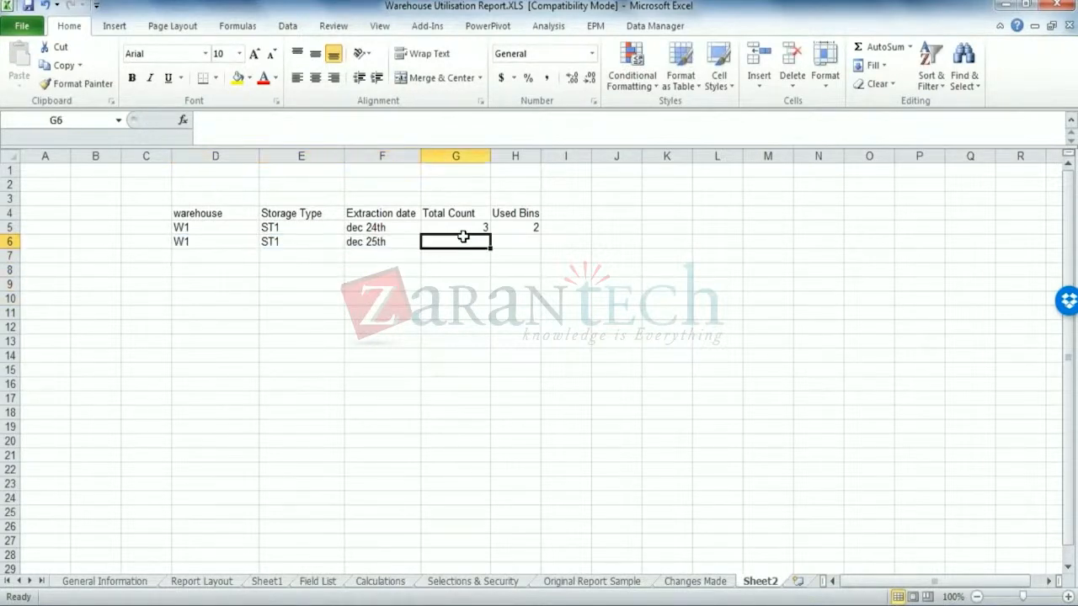
{"action": "type", "text": "3"}
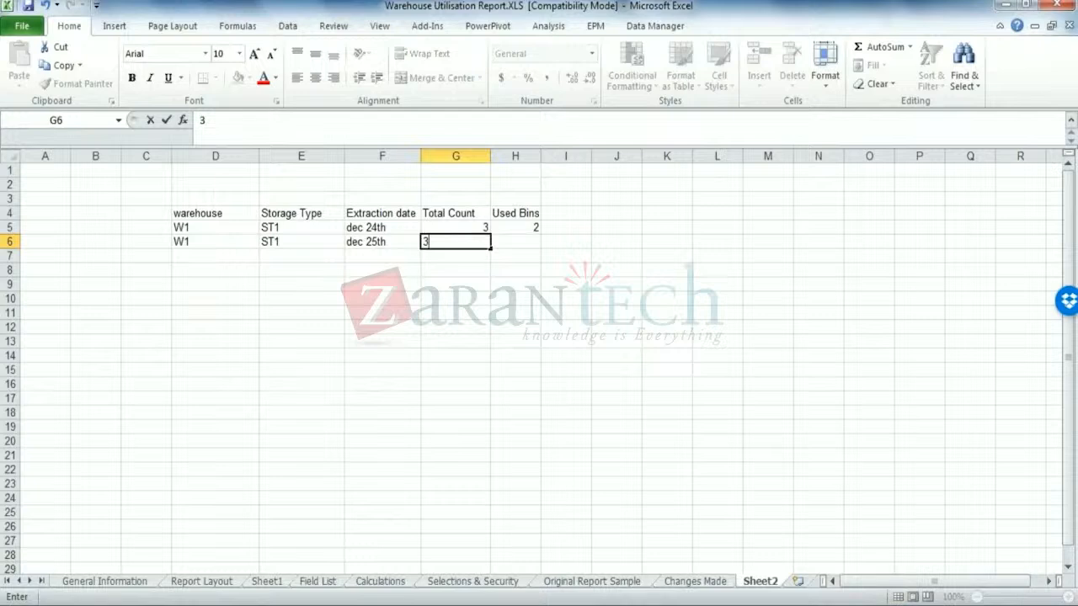
{"action": "left_click", "coordinate": [481, 274]}
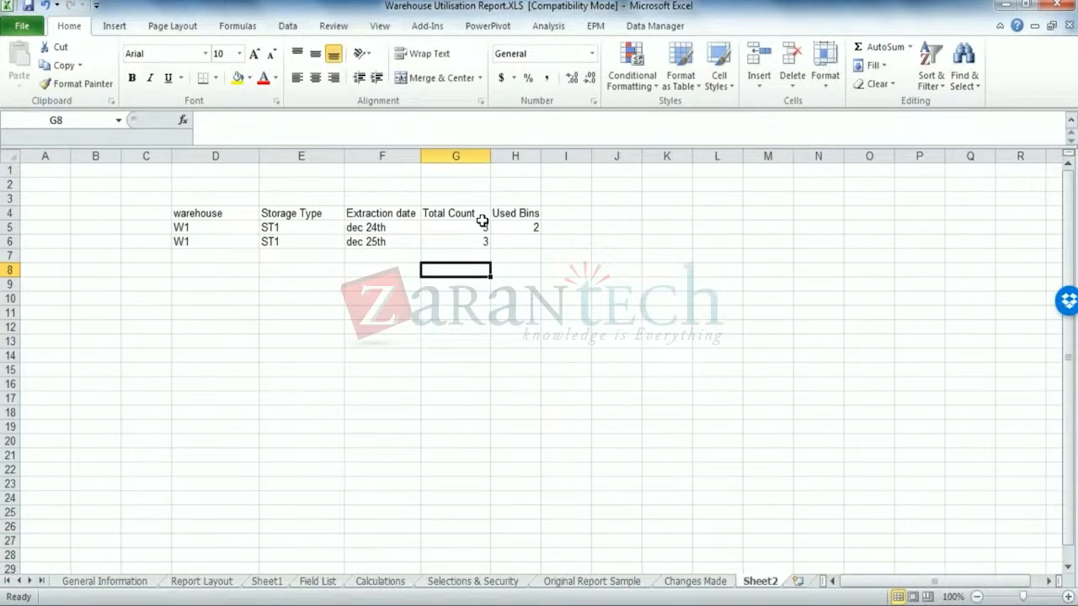
{"action": "left_click", "coordinate": [479, 216]}
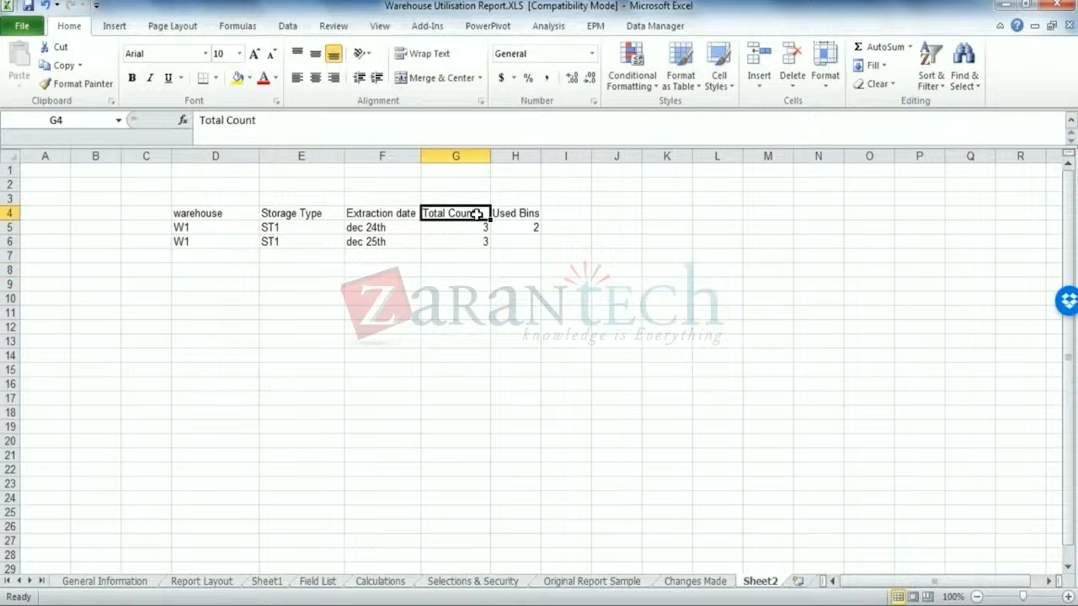
{"action": "left_click", "coordinate": [474, 239]}
{"action": "left_click", "coordinate": [522, 243]}
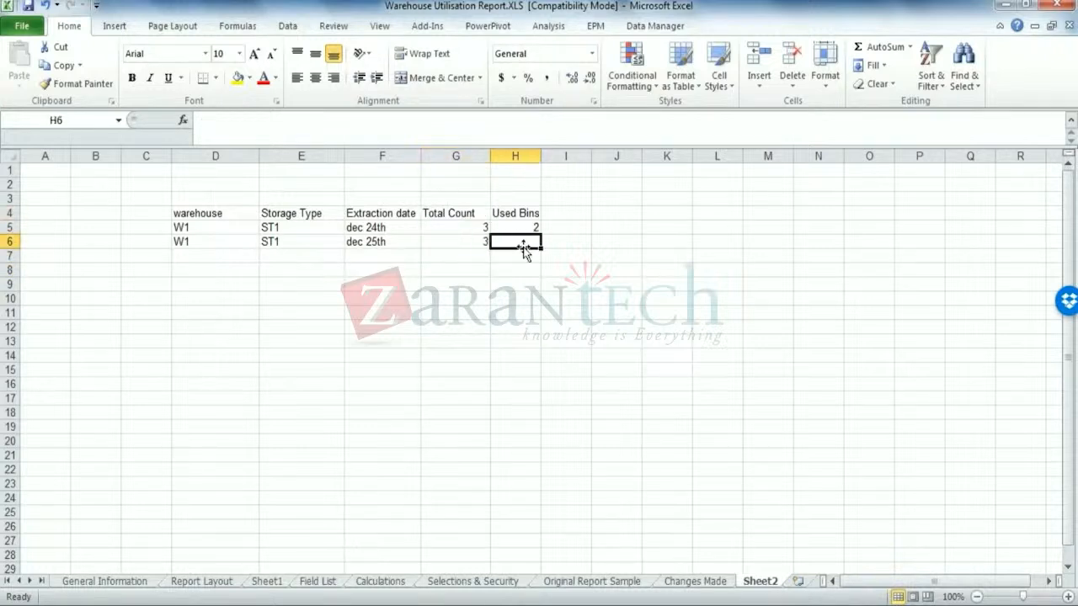
{"action": "type", "text": "1"}
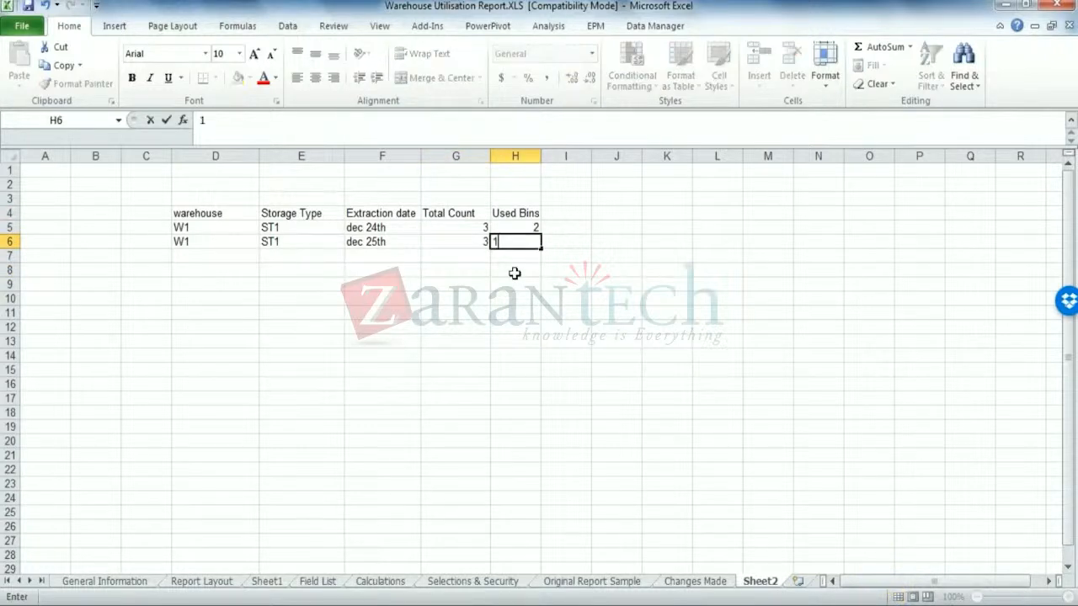
{"action": "left_click", "coordinate": [517, 285]}
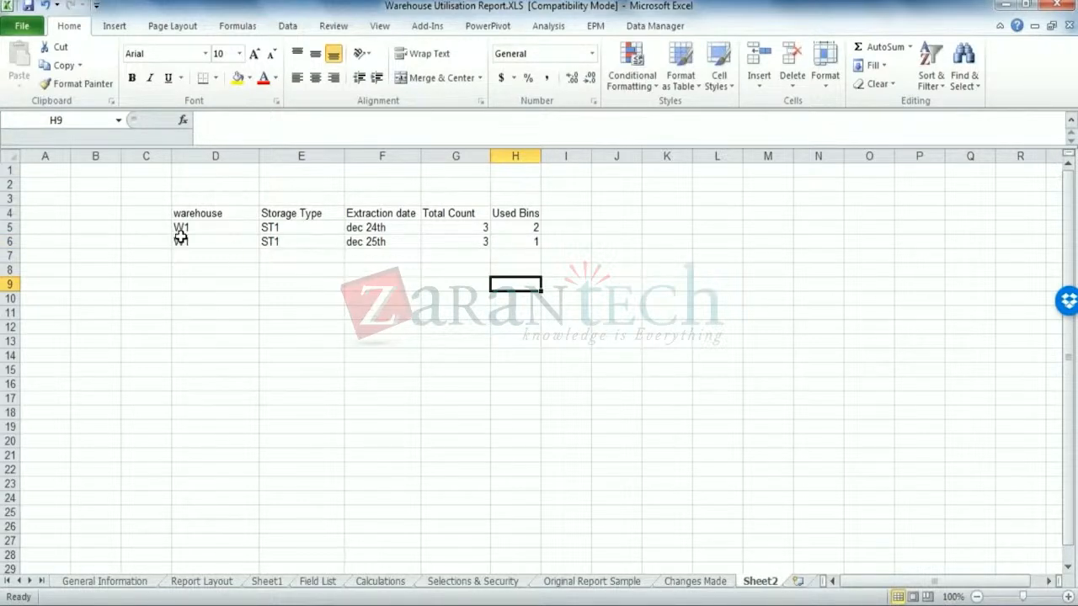
- Try to extend the extraction dates down column F, filling from F6 to F19 and from F5:F6 to F13
{"action": "left_click_drag", "start_coordinate": [180, 242], "coordinate": [499, 244]}
{"action": "key", "text": "ctrl+c"}
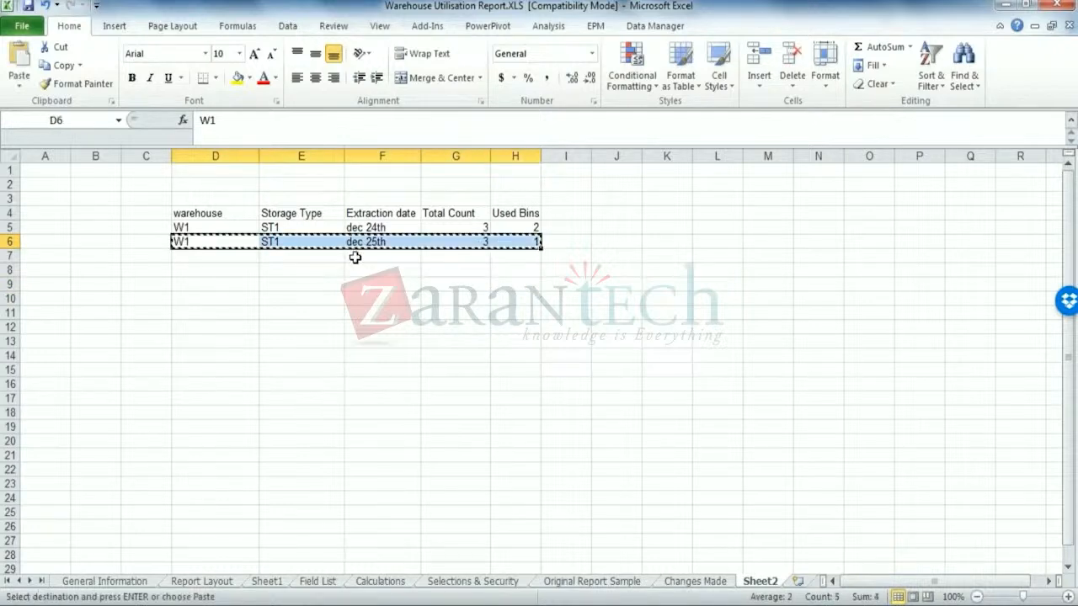
{"action": "left_click", "coordinate": [383, 243]}
{"action": "left_click_drag", "start_coordinate": [420, 250], "coordinate": [420, 431]}
{"action": "left_click", "coordinate": [431, 444]}
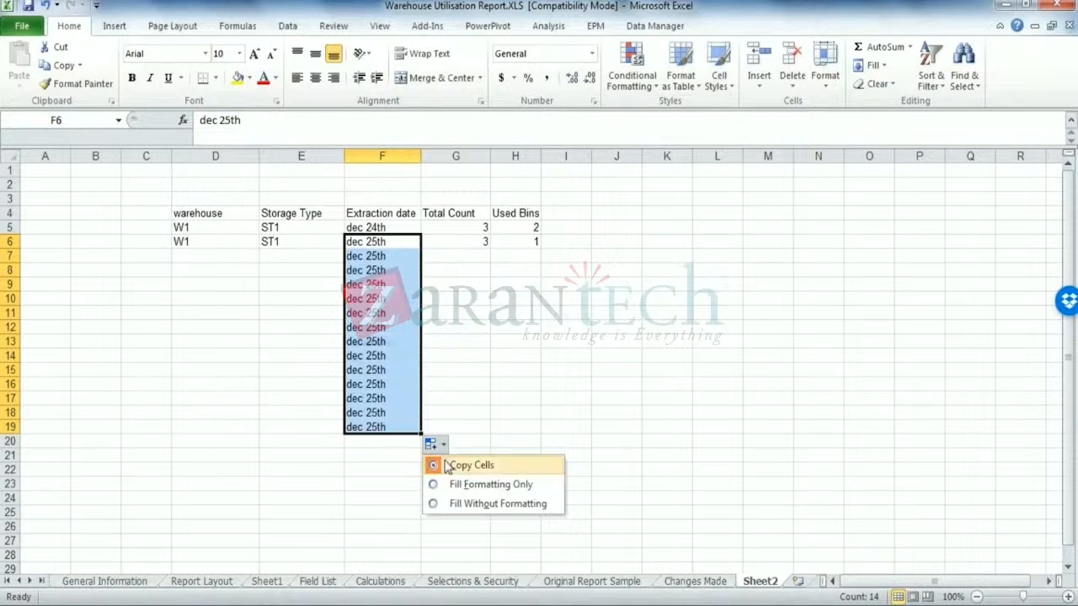
{"action": "left_click", "coordinate": [489, 376]}
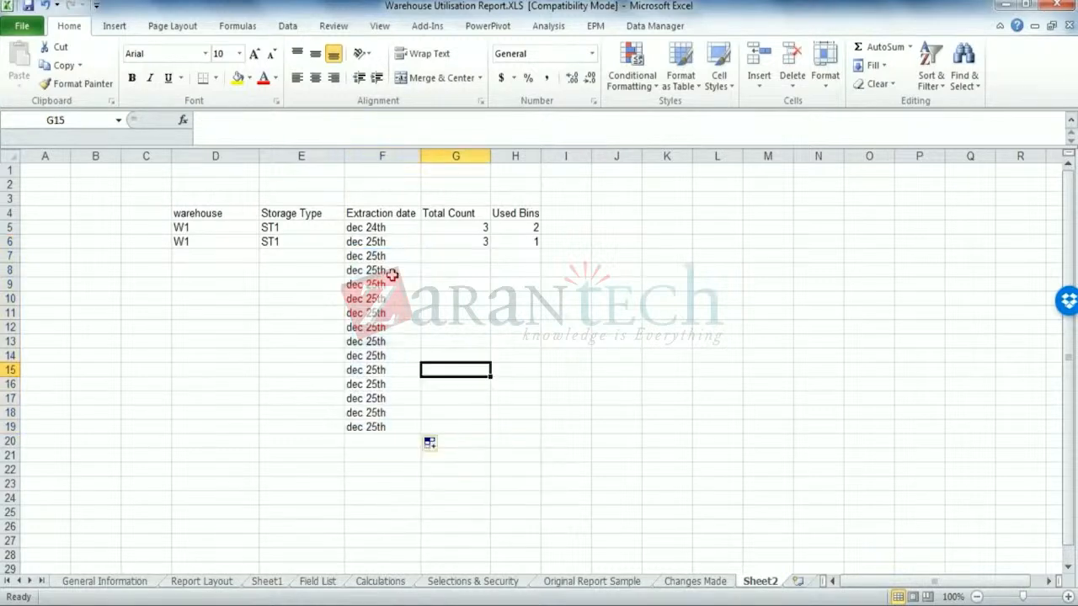
{"action": "left_click_drag", "start_coordinate": [390, 229], "coordinate": [421, 347]}
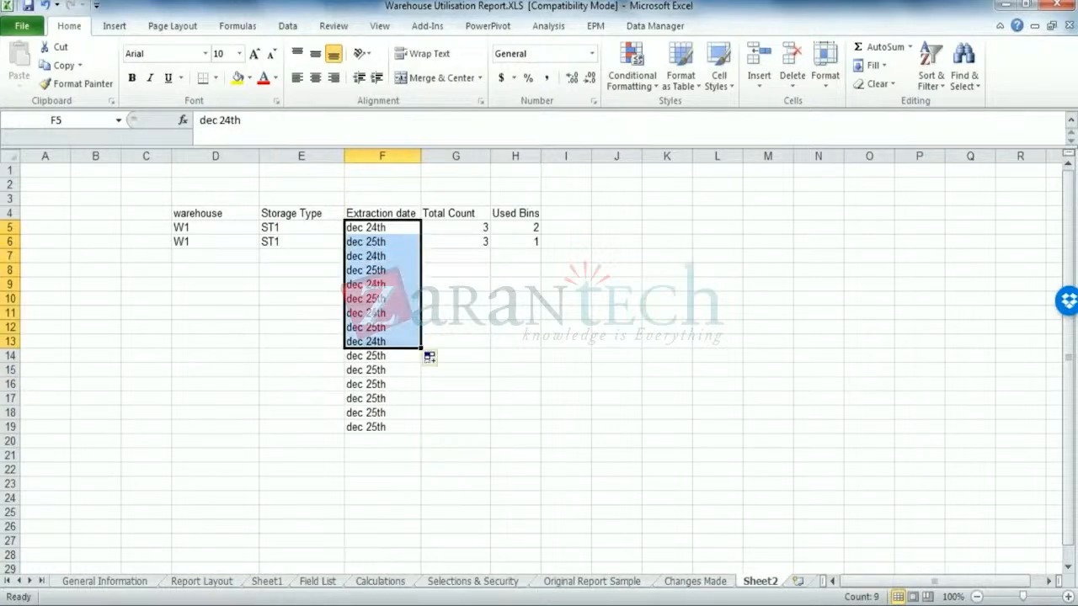
{"action": "left_click", "coordinate": [454, 334]}
- Clear the filled extraction dates in F7:F20
{"action": "left_click_drag", "start_coordinate": [382, 256], "coordinate": [392, 436]}
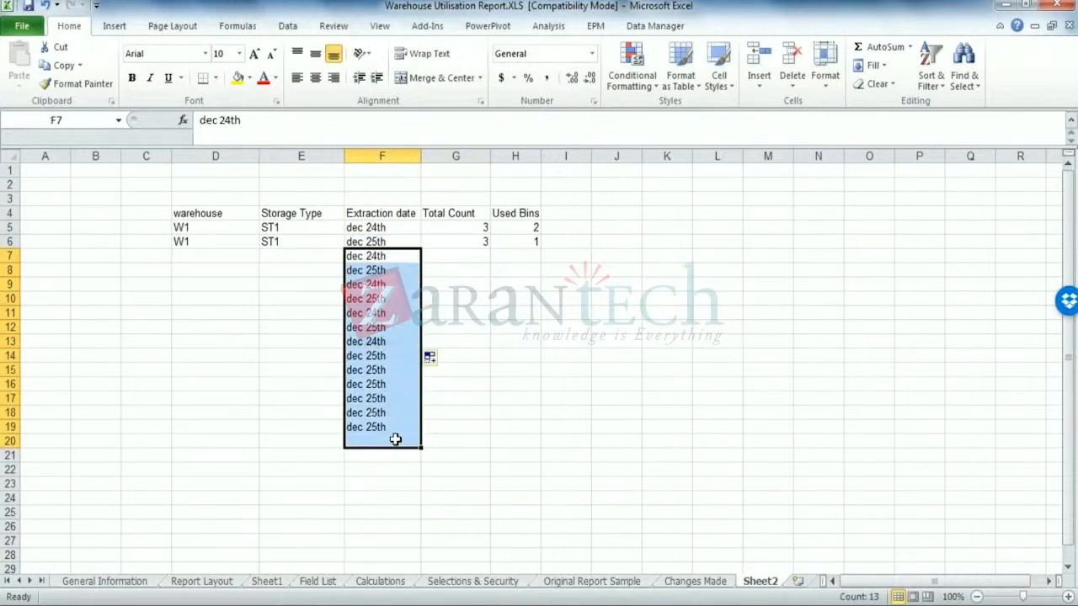
{"action": "key", "text": "Delete"}
{"action": "left_click", "coordinate": [330, 260]}
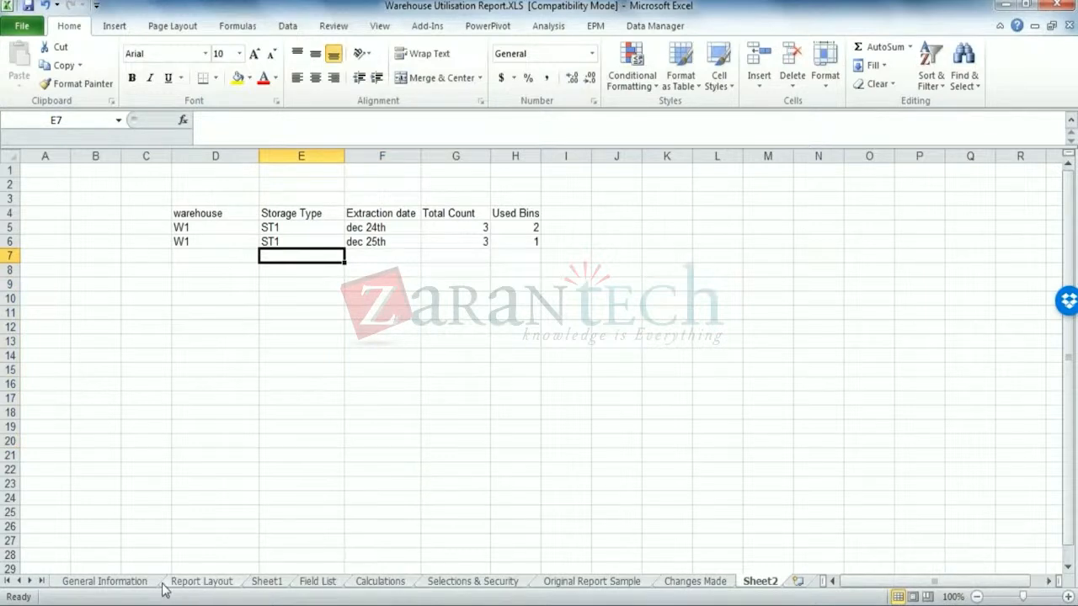
- Examine the wk01 column and its available bins on the Report Layout sheet, and check the December 2016 calendar
{"action": "left_click", "coordinate": [201, 582]}
{"action": "left_click", "coordinate": [345, 230]}
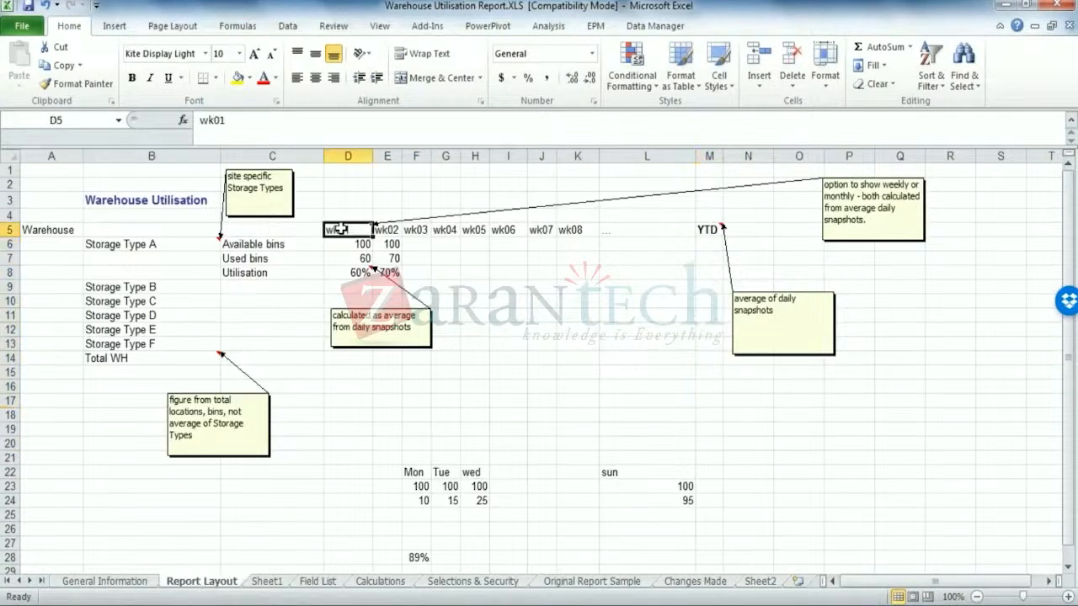
{"action": "left_click", "coordinate": [350, 246]}
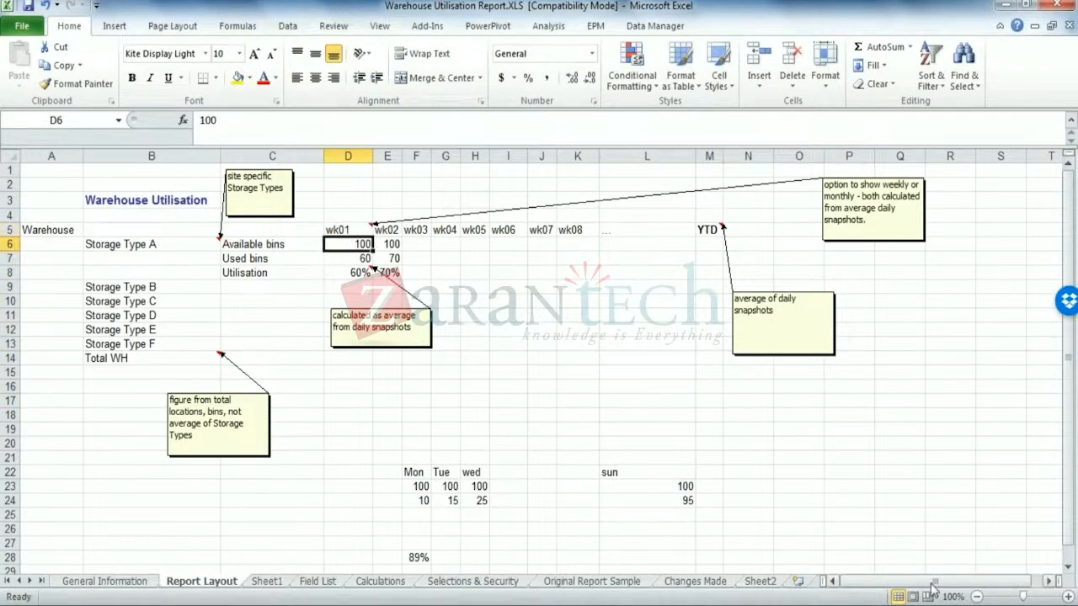
{"action": "left_click", "coordinate": [1039, 605]}
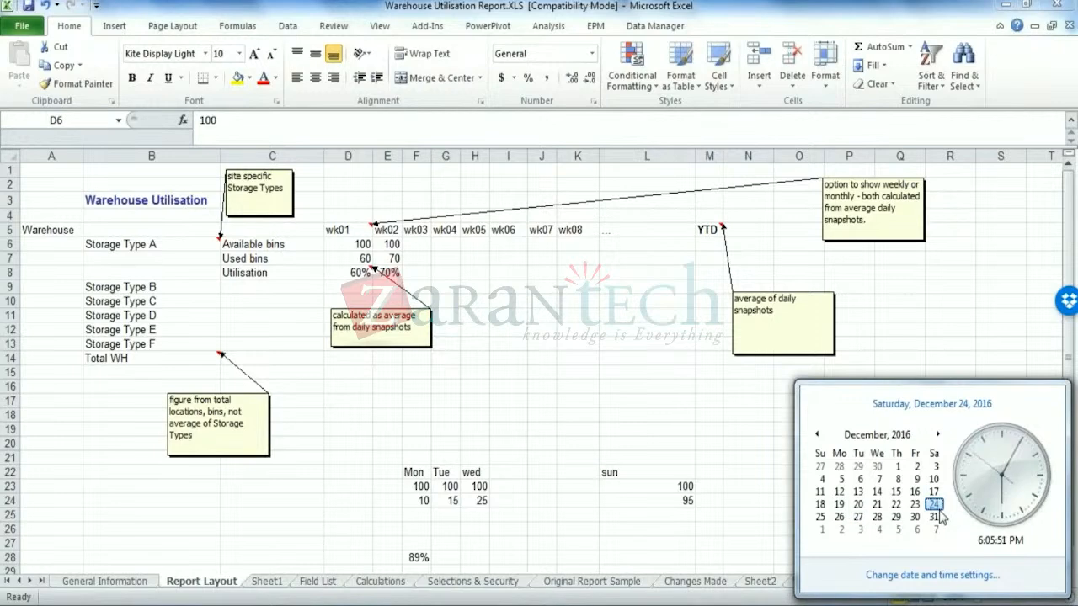
{"action": "left_click", "coordinate": [756, 582]}
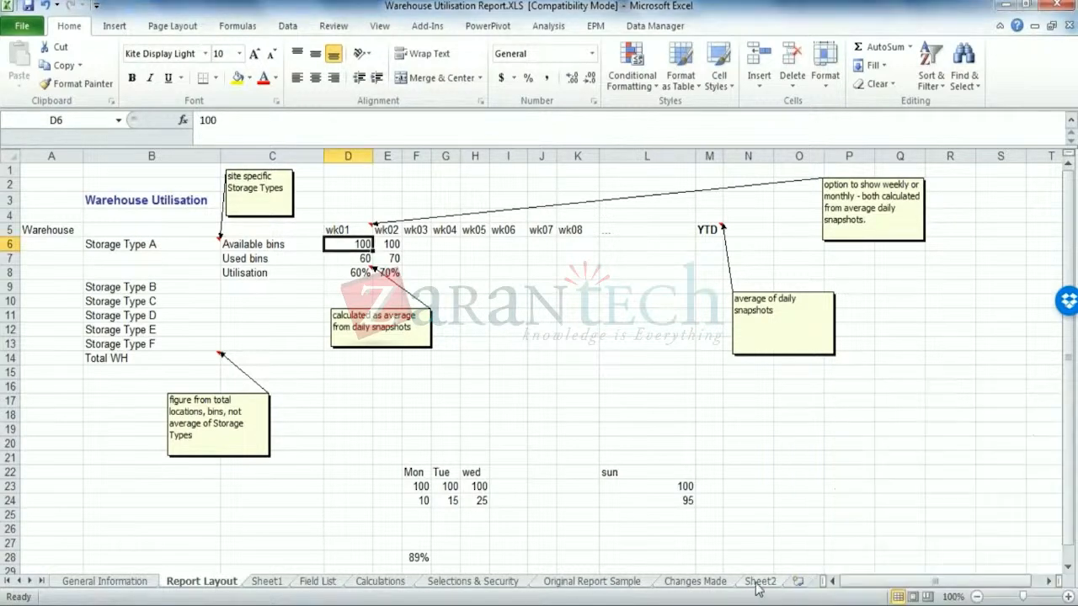
- Change the extraction date in F5 on Sheet2 to "dec 19th"
{"action": "left_click", "coordinate": [758, 582]}
{"action": "left_click", "coordinate": [394, 242]}
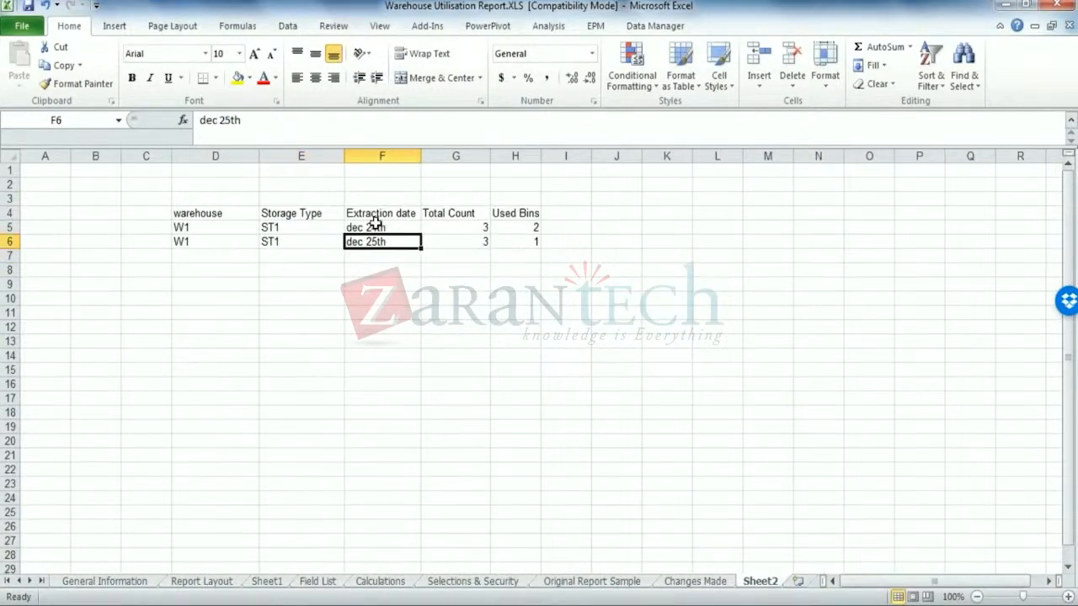
{"action": "left_click", "coordinate": [374, 226]}
{"action": "left_click_drag", "start_coordinate": [240, 121], "coordinate": [148, 120]}
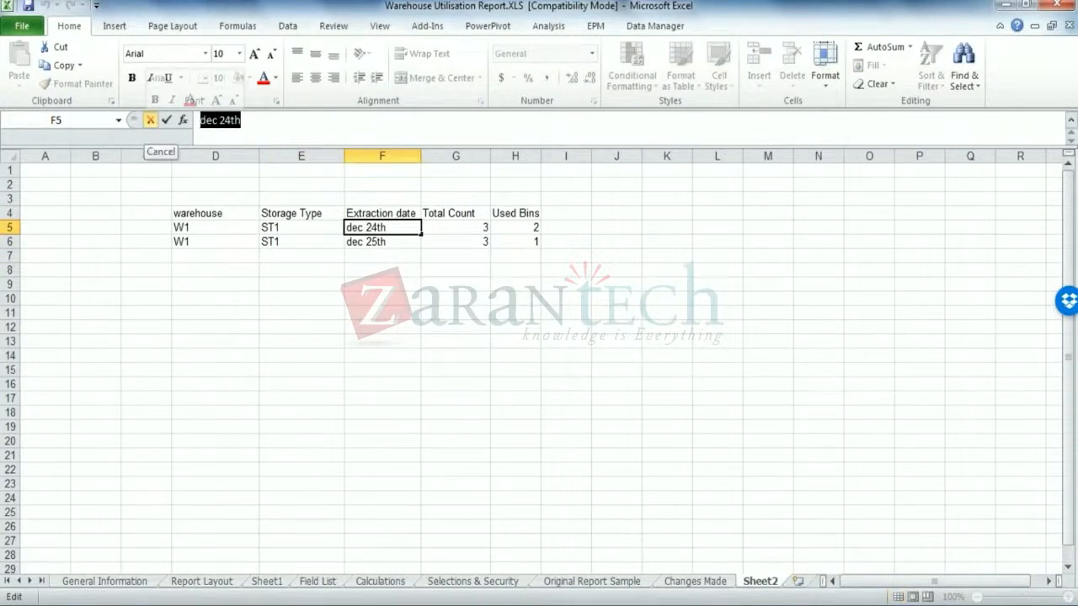
{"action": "left_click", "coordinate": [231, 120]}
{"action": "key", "text": "BackSpace"}
{"action": "key", "text": "BackSpace"}
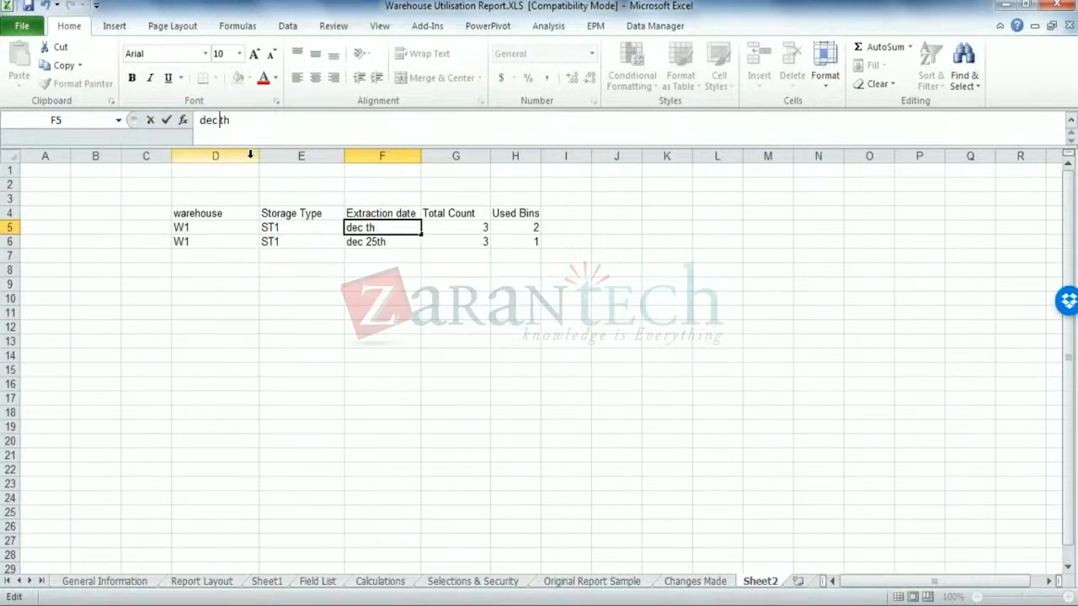
{"action": "type", "text": "19"}
{"action": "key", "text": "Return"}
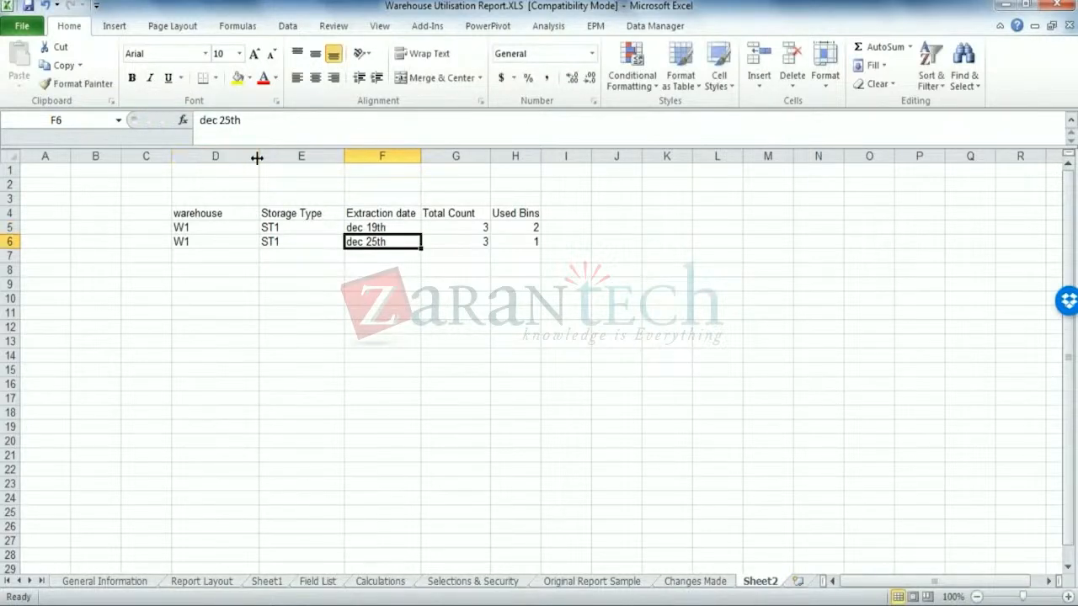
- Change the extraction date in F6 to "dec 20th"
{"action": "left_click", "coordinate": [229, 120]}
{"action": "key", "text": "BackSpace"}
{"action": "type", "text": "0"}
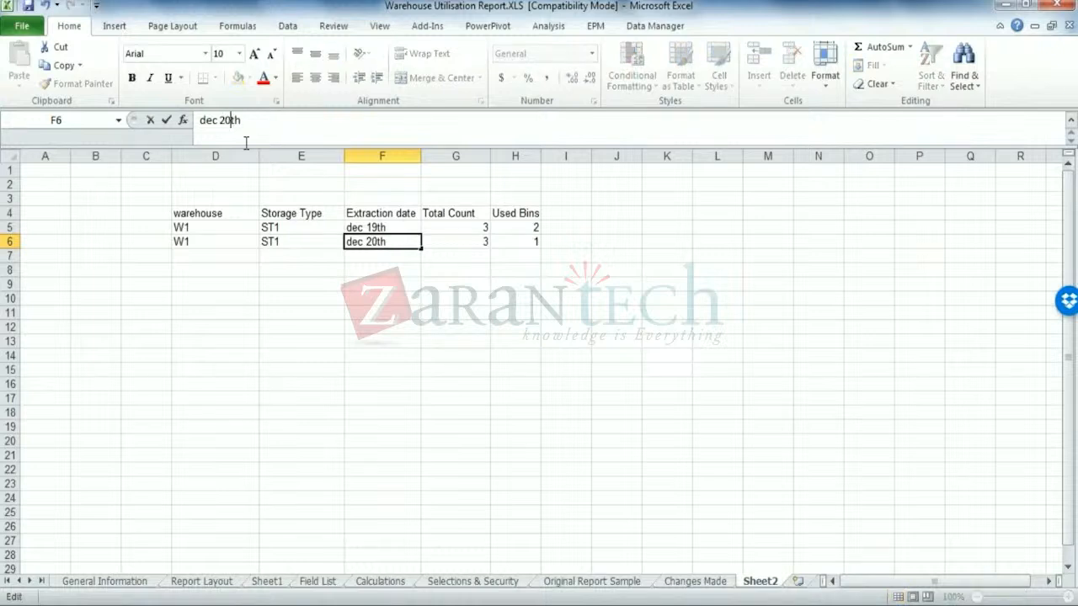
{"action": "key", "text": "Return"}
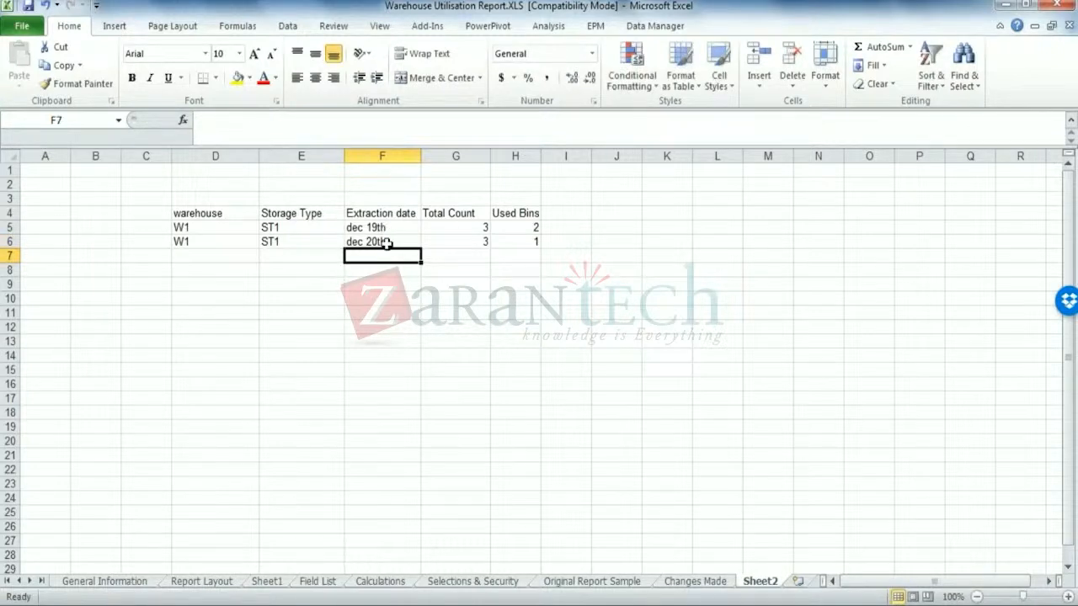
- Enter the extraction dates dec 21, dec 22 and dec 23 in cells F7 to F9
{"action": "type", "text": "dec 2"}
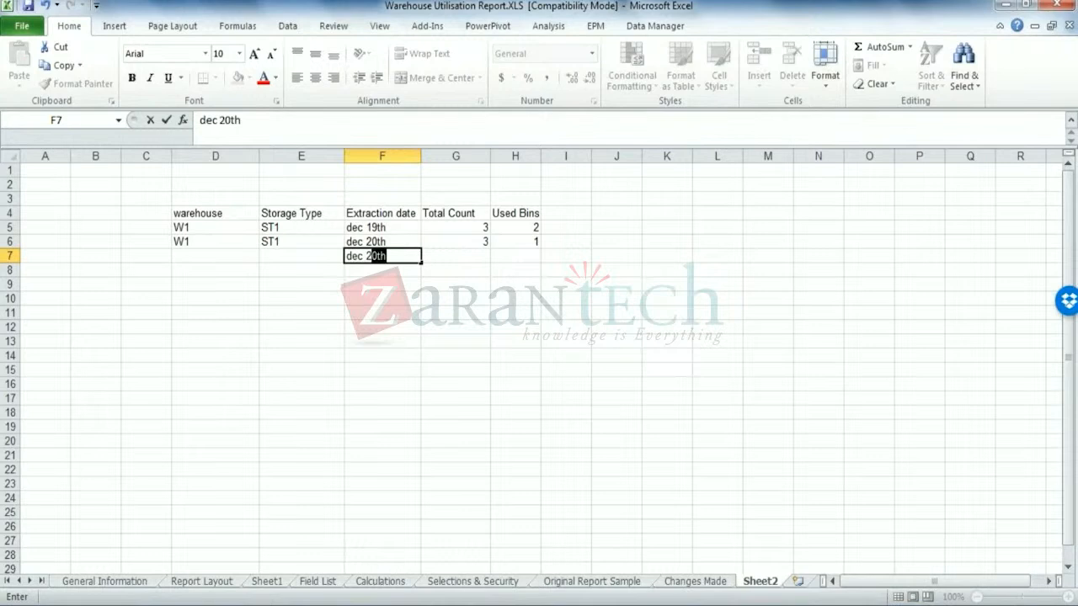
{"action": "type", "text": "1"}
{"action": "key", "text": "Return"}
{"action": "type", "text": "dec"}
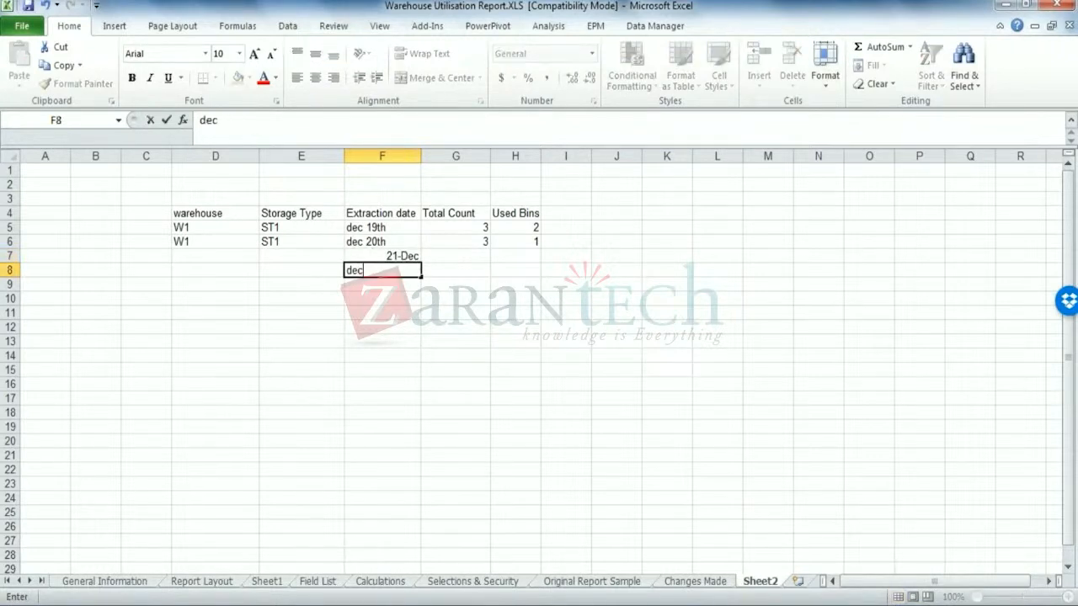
{"action": "type", "text": " 22"}
{"action": "key", "text": "Return"}
{"action": "type", "text": "de"}
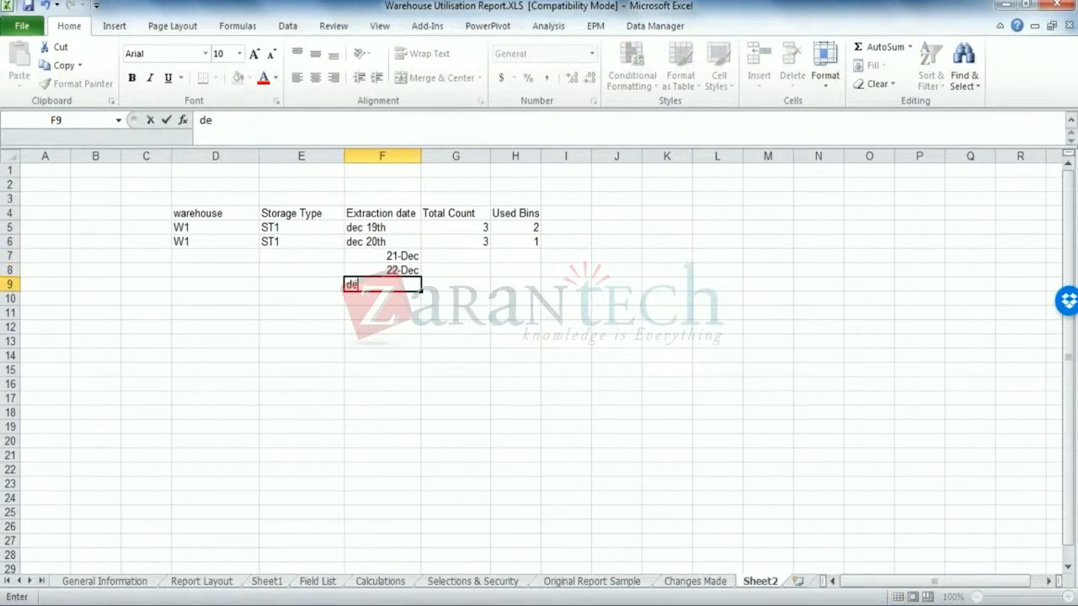
{"action": "type", "text": "c 23"}
{"action": "key", "text": "Return"}
- Extend the date series from F7:F9 down to F15 to add extraction dates through 29-Dec
{"action": "left_click", "coordinate": [395, 257]}
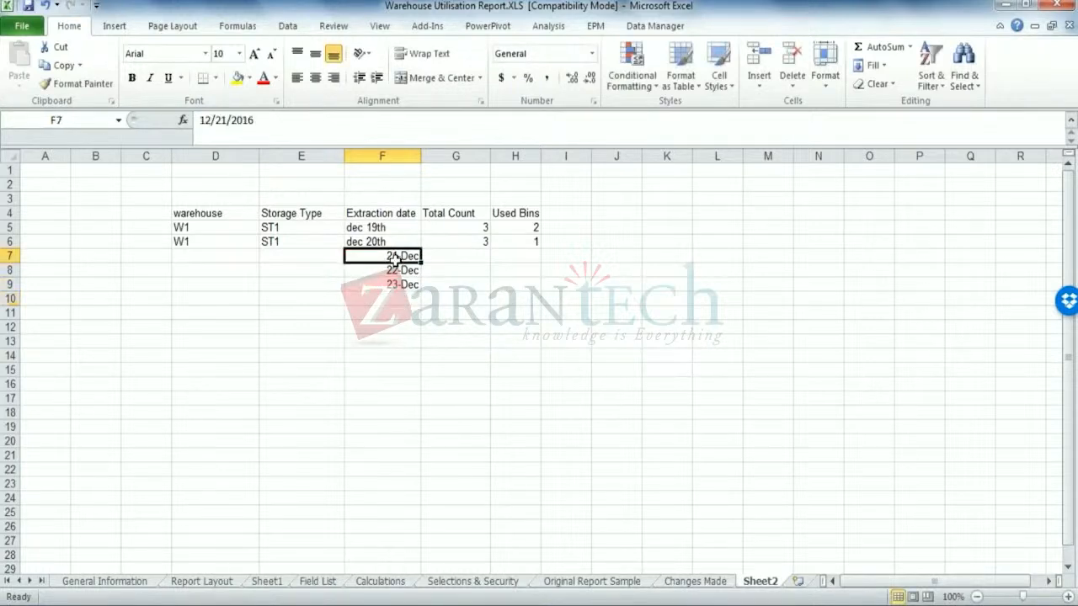
{"action": "left_click_drag", "start_coordinate": [395, 257], "coordinate": [396, 298]}
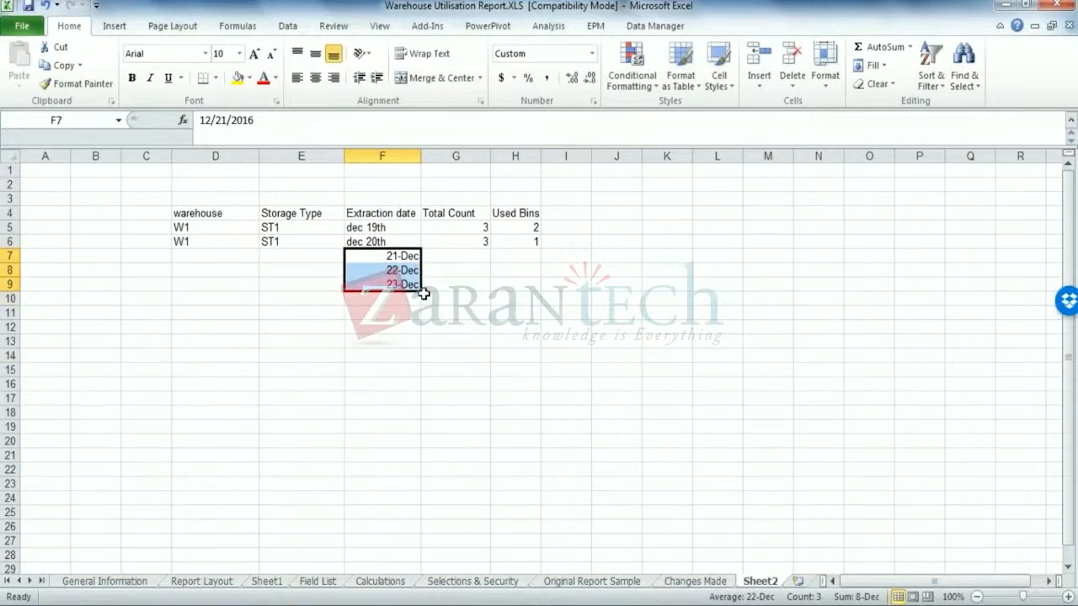
{"action": "left_click_drag", "start_coordinate": [422, 293], "coordinate": [427, 372]}
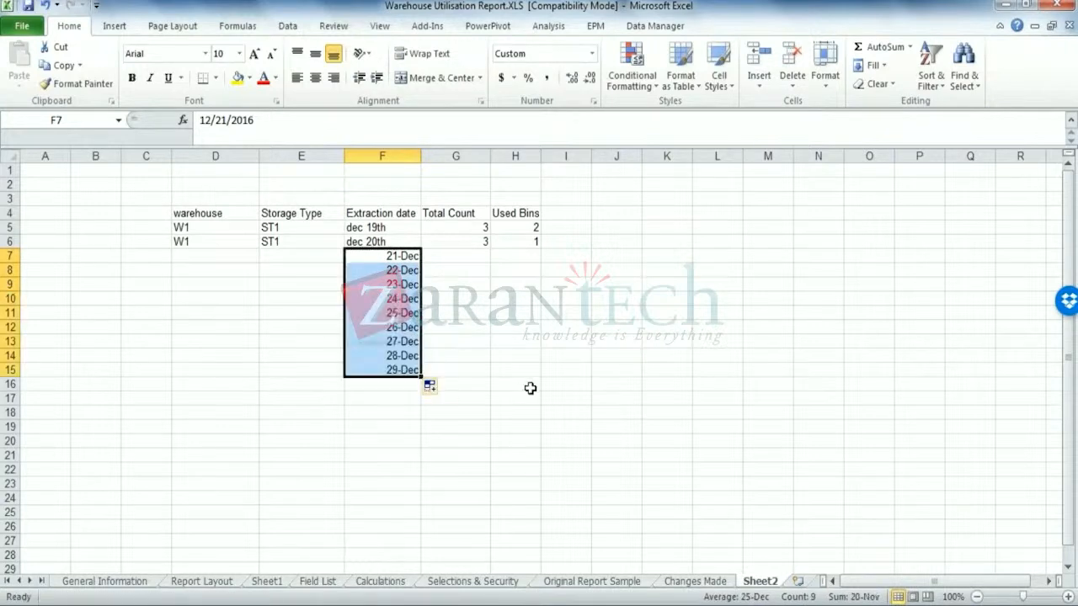
- Enter a total count of 3 in G7 and copy G5:G7 into G8:G10
{"action": "left_click", "coordinate": [463, 257]}
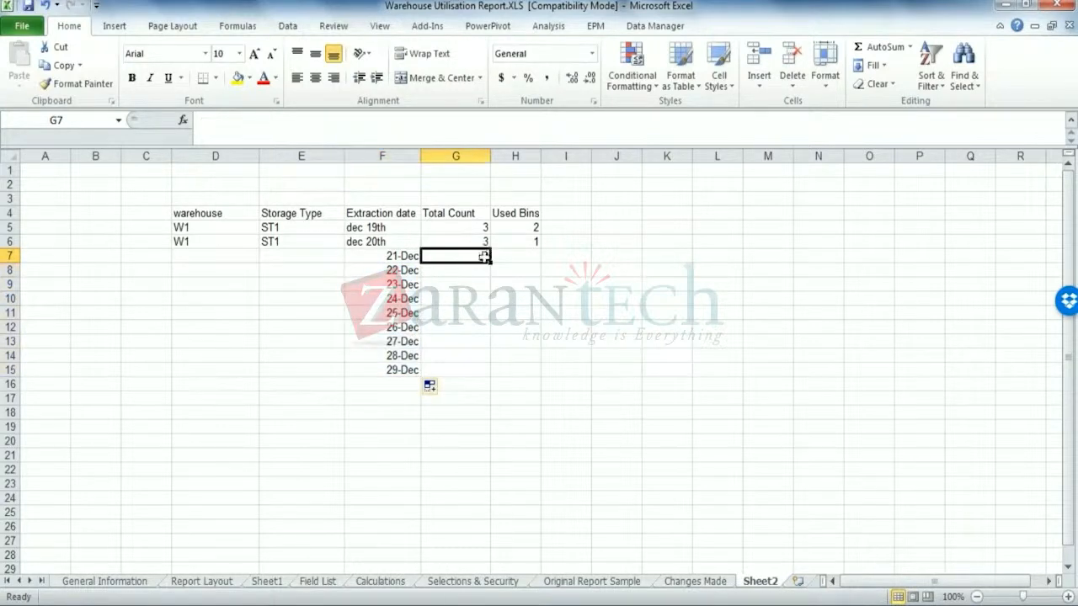
{"action": "type", "text": "3"}
{"action": "left_click", "coordinate": [474, 294]}
{"action": "left_click_drag", "start_coordinate": [473, 228], "coordinate": [477, 298]}
{"action": "key", "text": "ctrl+c"}
{"action": "key", "text": "ctrl+v"}
{"action": "left_click", "coordinate": [471, 370]}
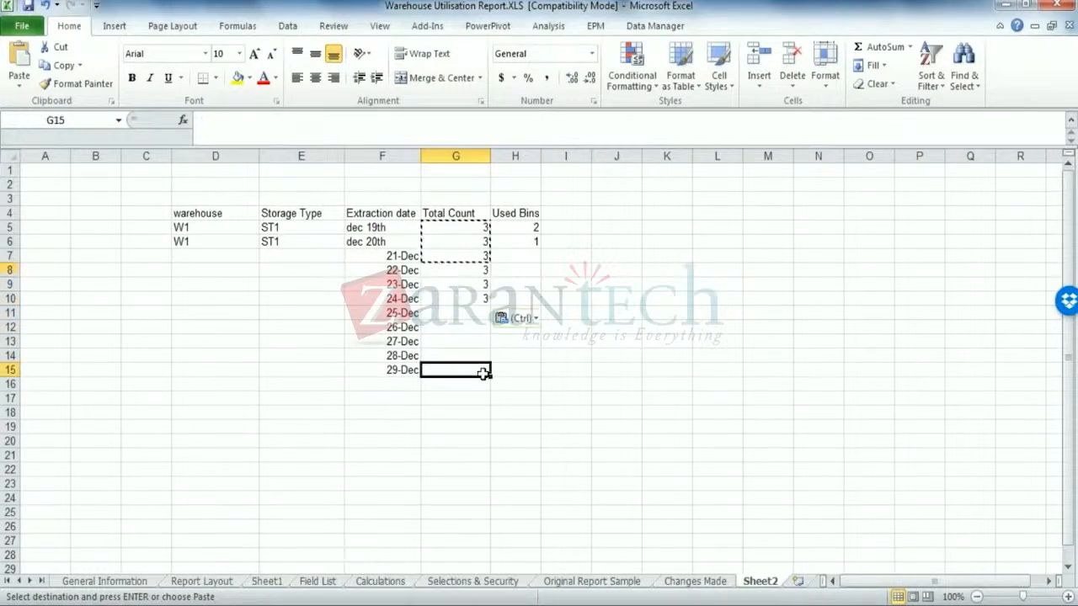
- Enter the used bins 0, 1, 3 and 3 for 21-Dec to 24-Dec in H7:H10
{"action": "left_click", "coordinate": [526, 245]}
{"action": "left_click", "coordinate": [522, 266]}
{"action": "key", "text": "Up"}
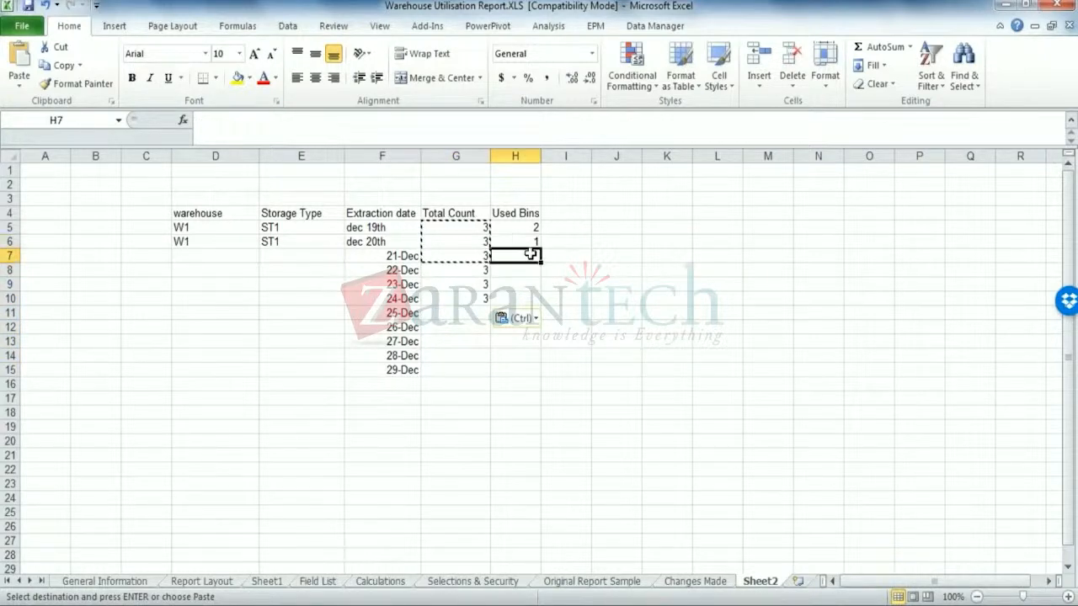
{"action": "type", "text": "0"}
{"action": "key", "text": "Return"}
{"action": "type", "text": "1"}
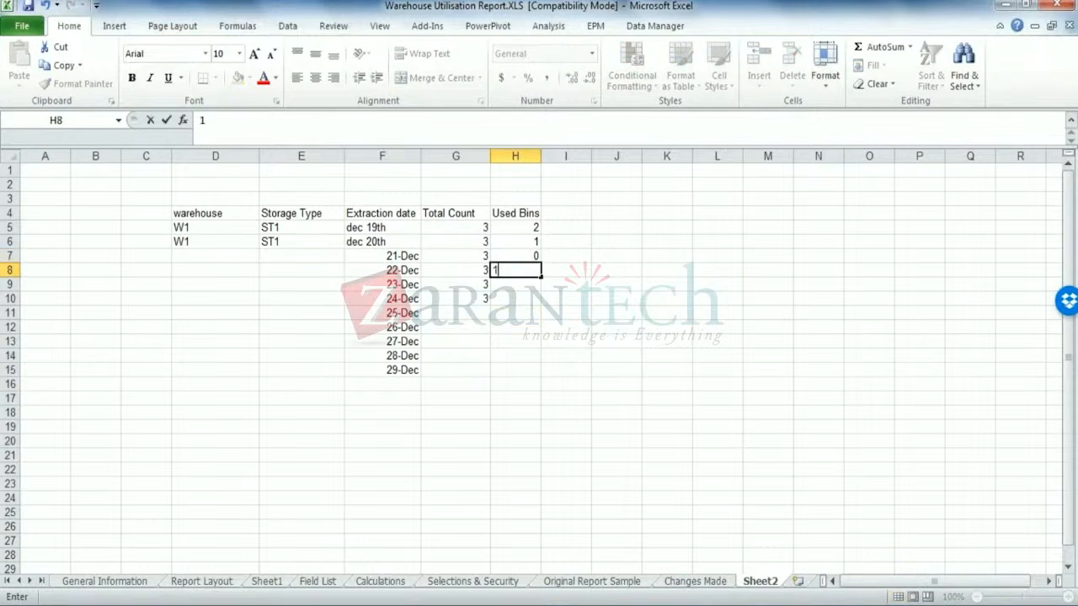
{"action": "key", "text": "Return"}
{"action": "type", "text": "3"}
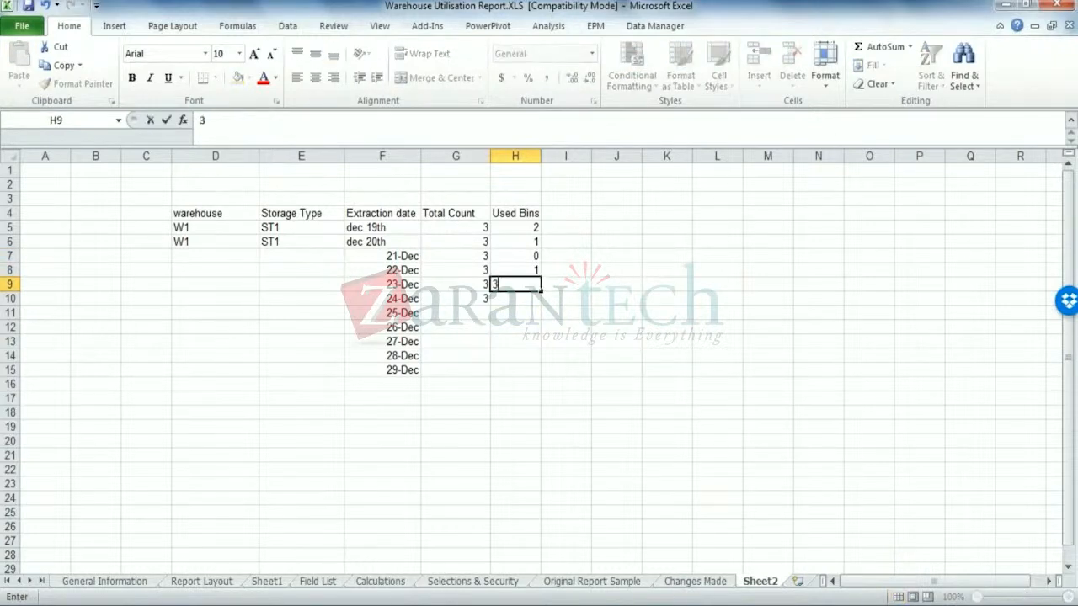
{"action": "key", "text": "Return"}
{"action": "type", "text": "3"}
{"action": "left_click", "coordinate": [763, 357]}
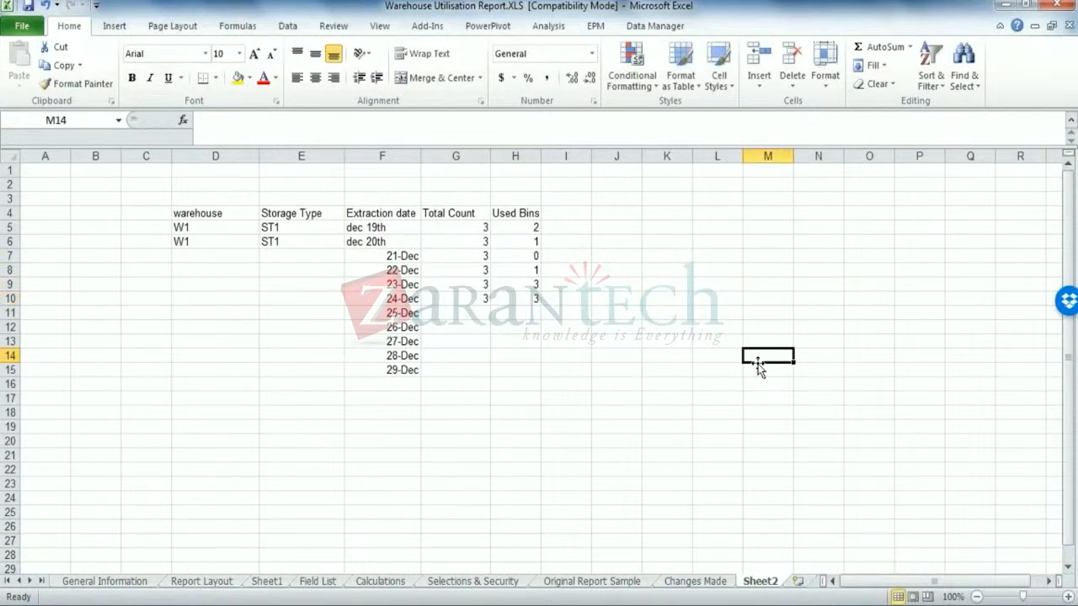
{"action": "left_click", "coordinate": [373, 227]}
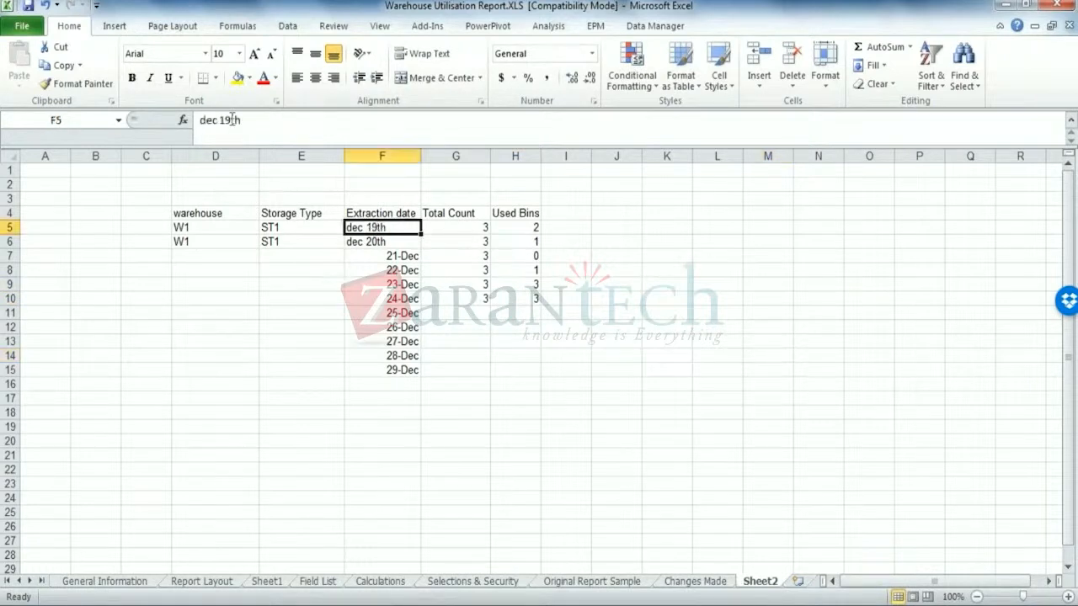
{"action": "left_click_drag", "start_coordinate": [242, 120], "coordinate": [237, 120]}
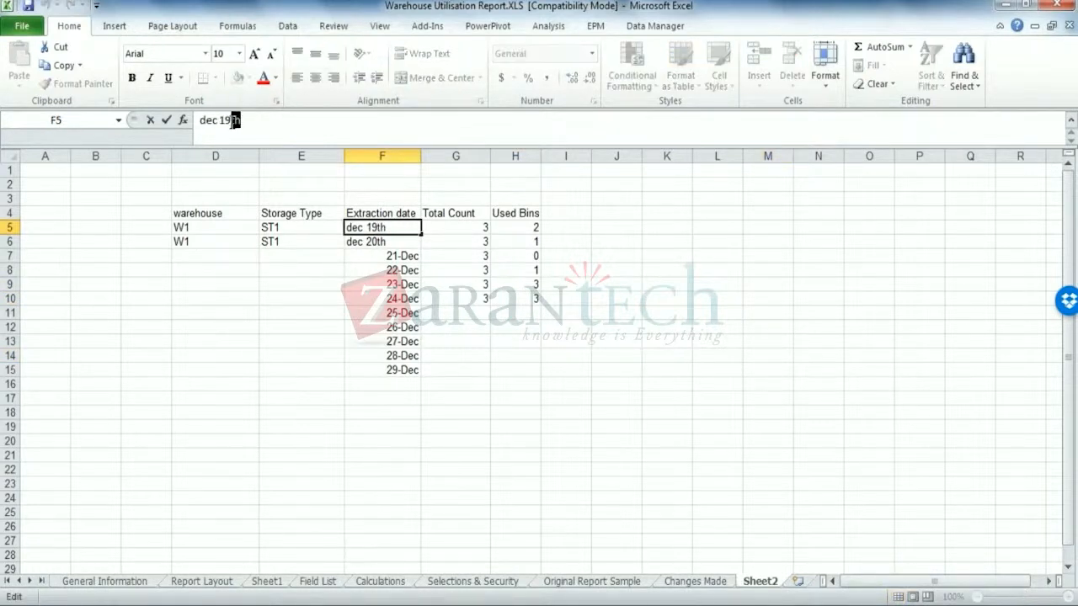
{"action": "key", "text": "Return"}
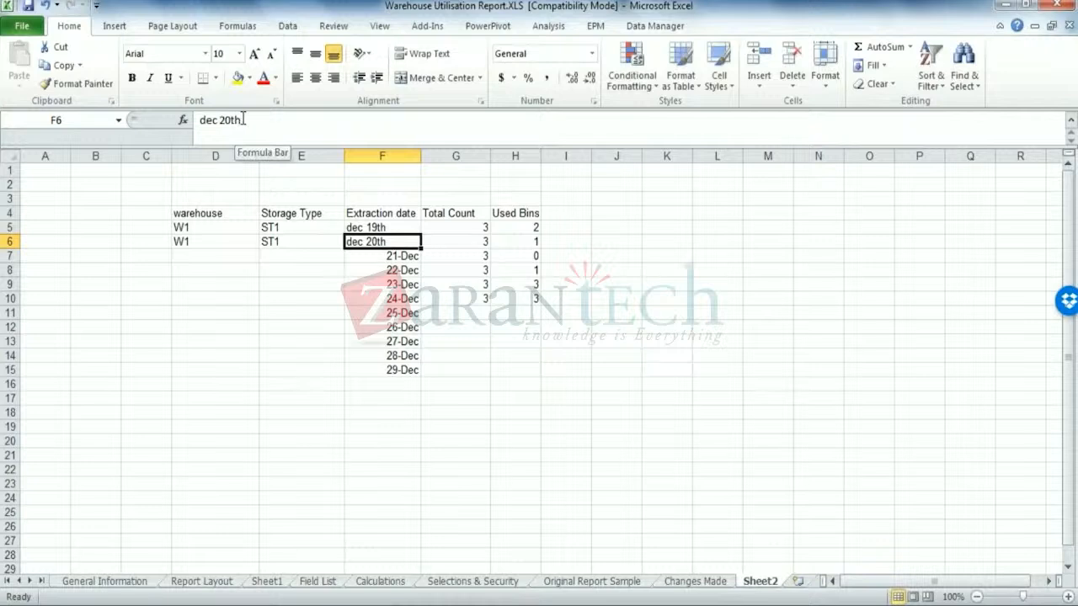
- Remove the "th" suffix from the extraction dates in F5 and F6
{"action": "left_click", "coordinate": [371, 227]}
{"action": "left_click_drag", "start_coordinate": [241, 119], "coordinate": [230, 119]}
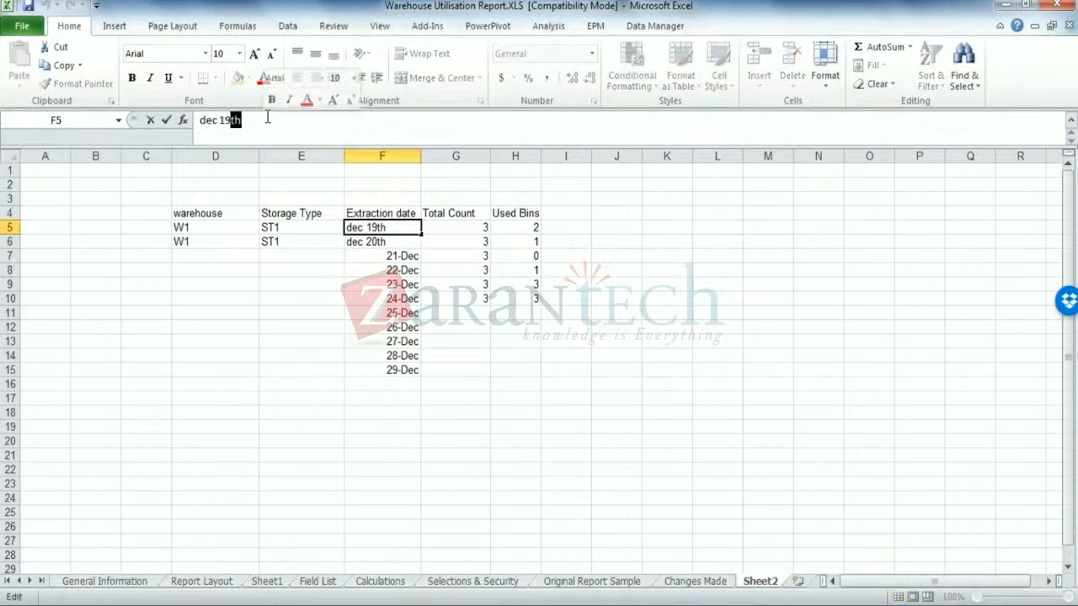
{"action": "key", "text": "BackSpace"}
{"action": "key", "text": "Return"}
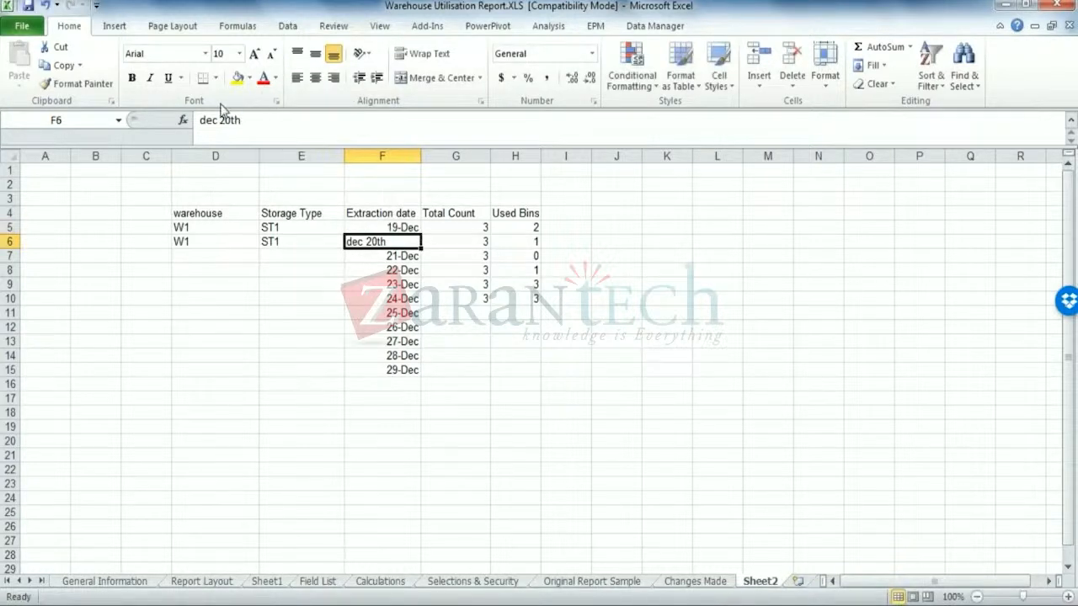
{"action": "left_click_drag", "start_coordinate": [231, 120], "coordinate": [244, 119]}
{"action": "key", "text": "BackSpace"}
{"action": "key", "text": "Return"}
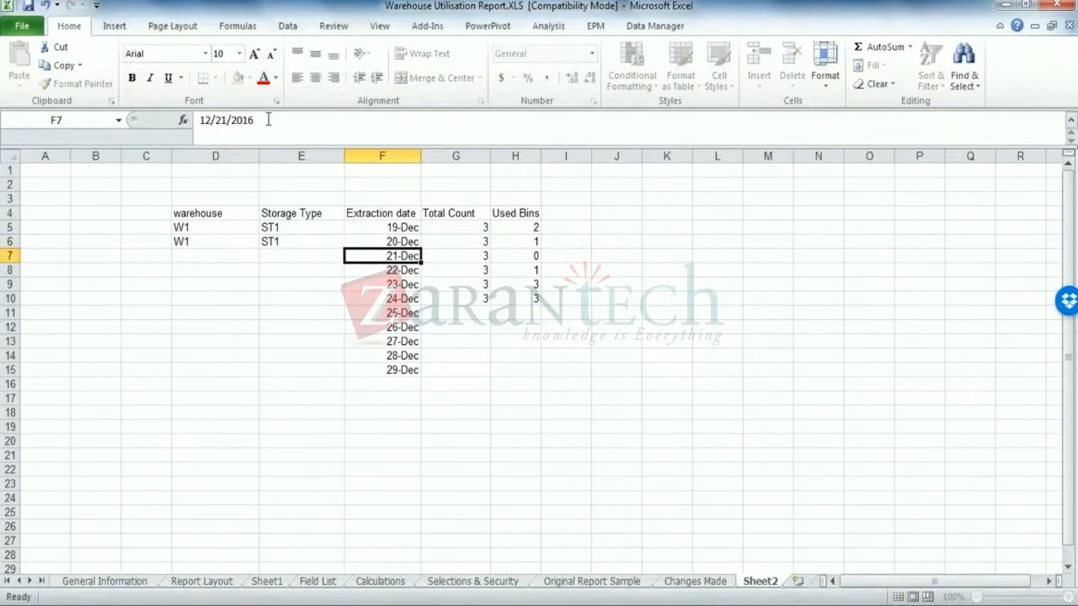
- Widen the Used Bins column slightly and add the column heading "calweek" in I4
{"action": "left_click", "coordinate": [569, 411]}
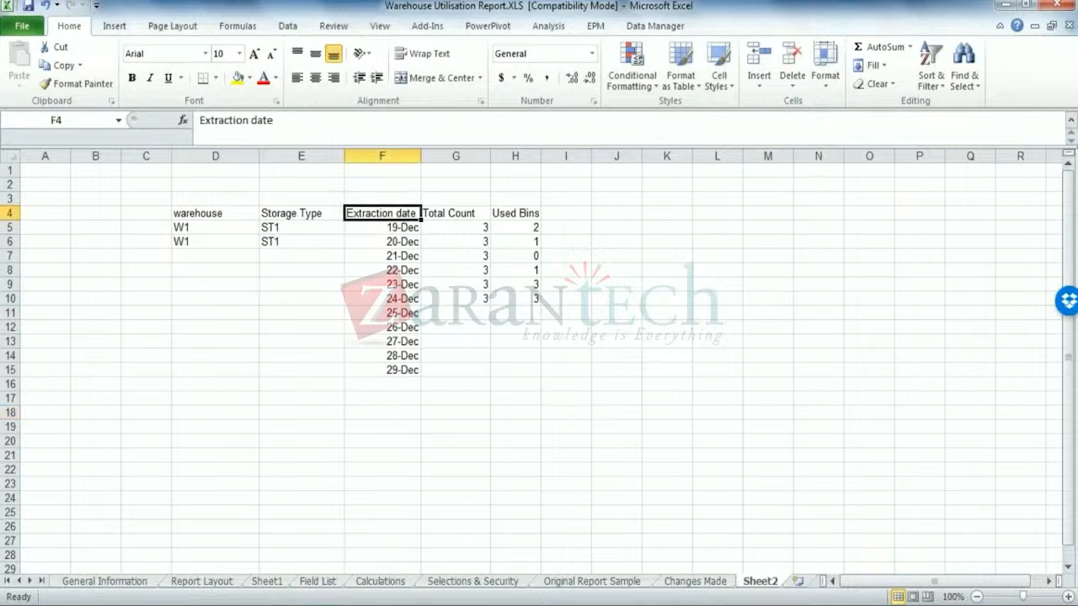
{"action": "left_click", "coordinate": [401, 217]}
{"action": "left_click", "coordinate": [578, 213]}
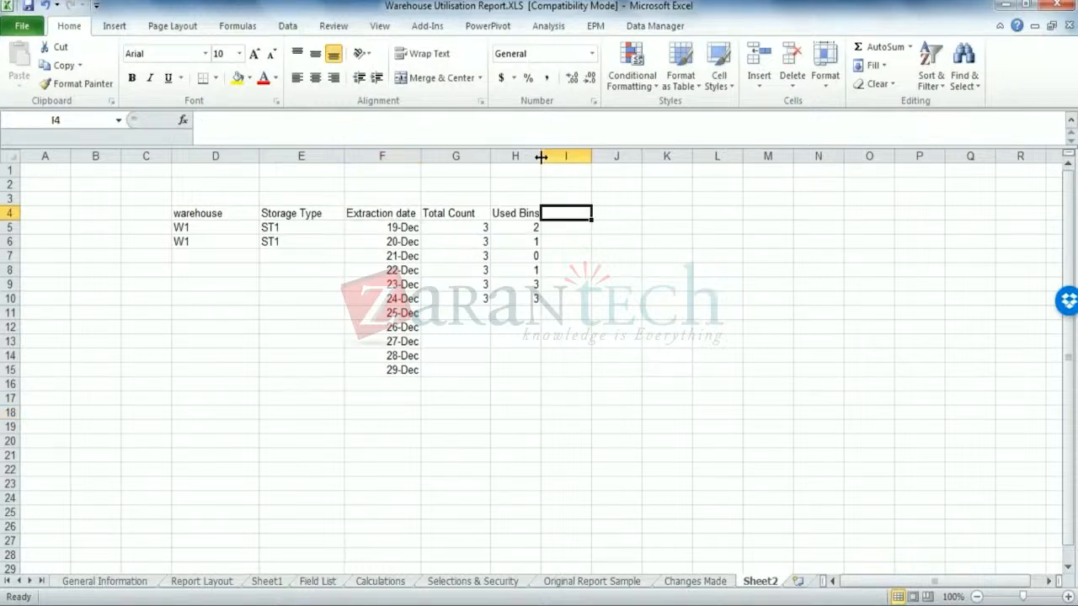
{"action": "left_click_drag", "start_coordinate": [540, 157], "coordinate": [558, 156]}
{"action": "type", "text": "c"}
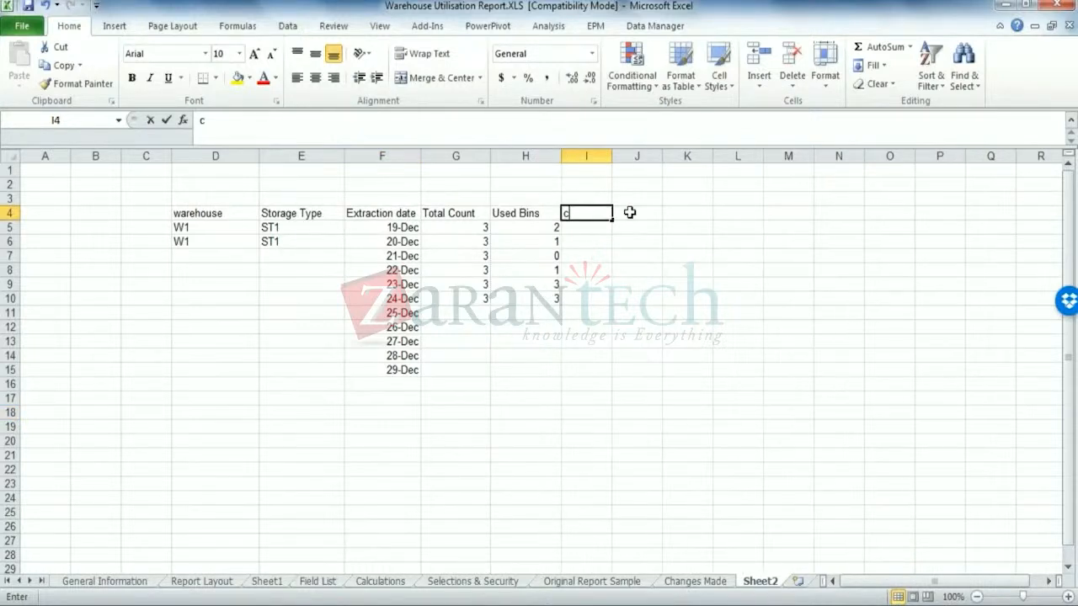
{"action": "type", "text": "alweek"}
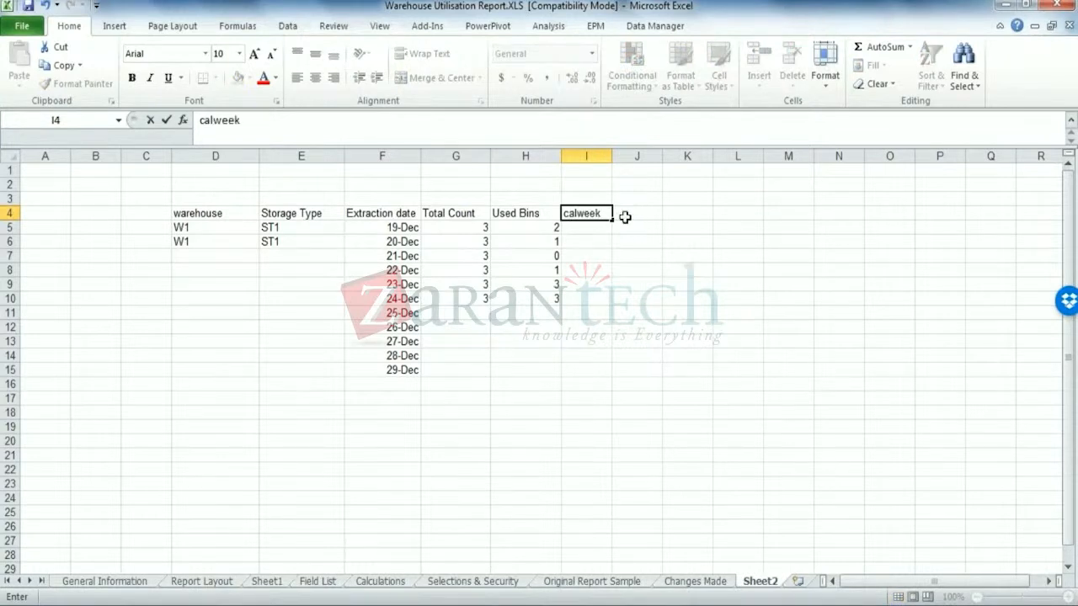
- Enter calendar week 51 in I5 and copy it to I6:I10 for the dates through 24-Dec
{"action": "left_click", "coordinate": [601, 230]}
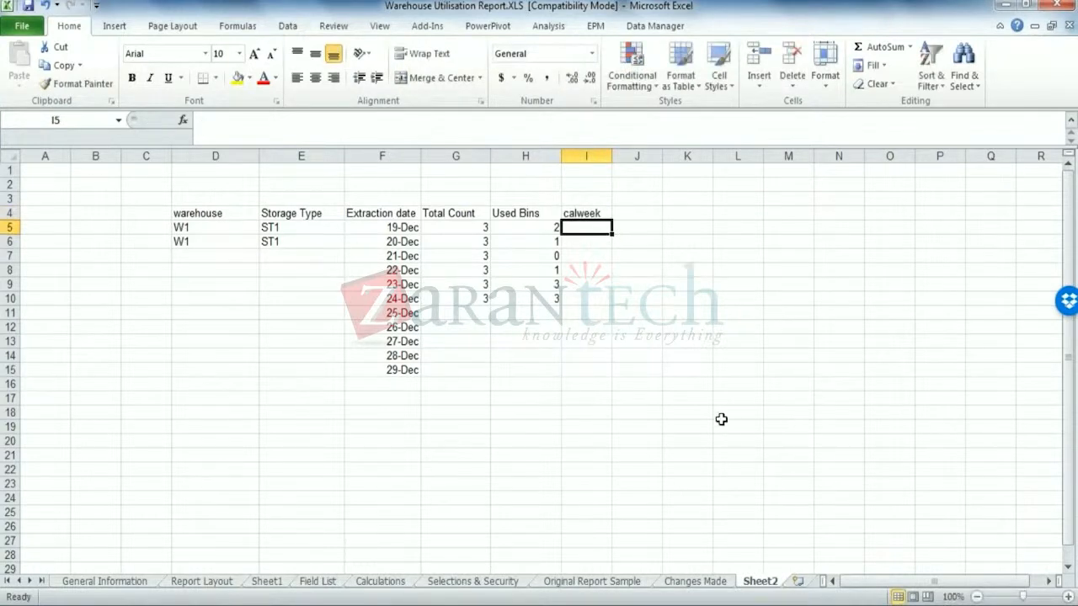
{"action": "type", "text": "51"}
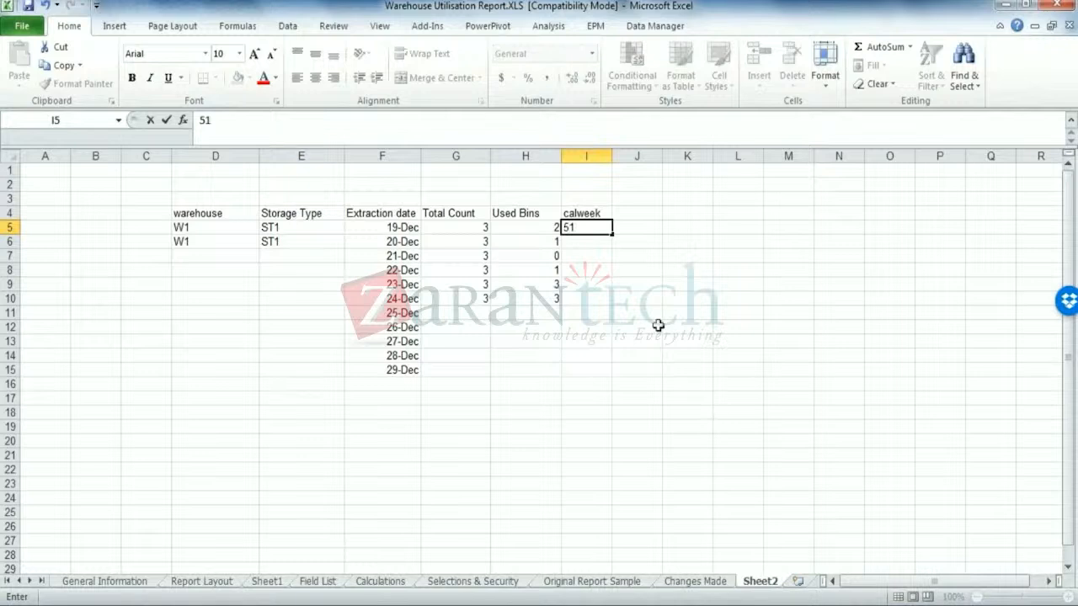
{"action": "left_click", "coordinate": [658, 312]}
{"action": "left_click", "coordinate": [602, 229]}
{"action": "key", "text": "ctrl+c"}
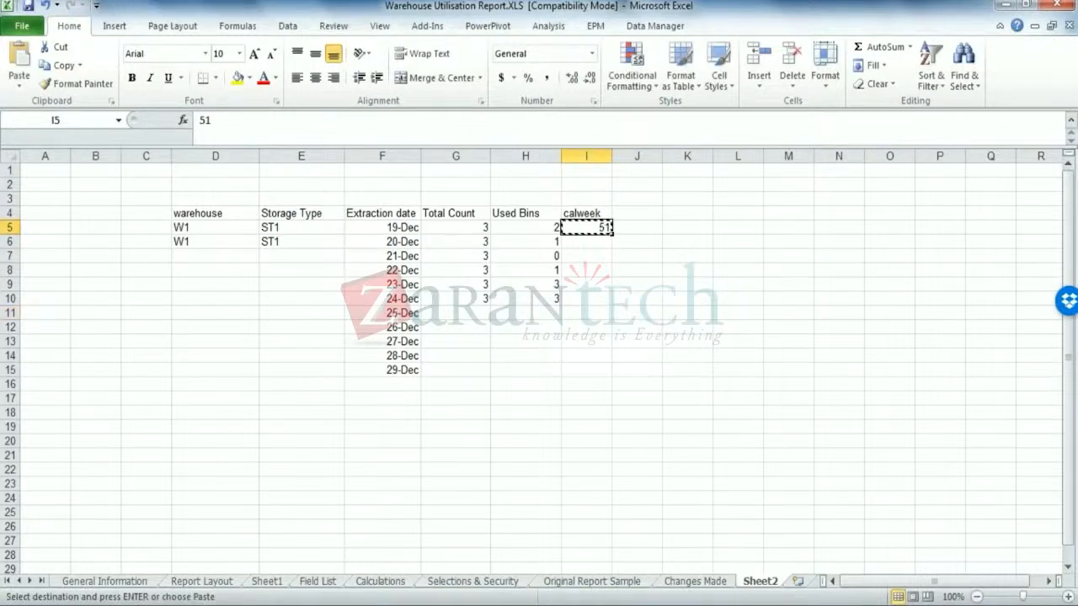
{"action": "left_click_drag", "start_coordinate": [587, 242], "coordinate": [595, 298]}
{"action": "key", "text": "ctrl+v"}
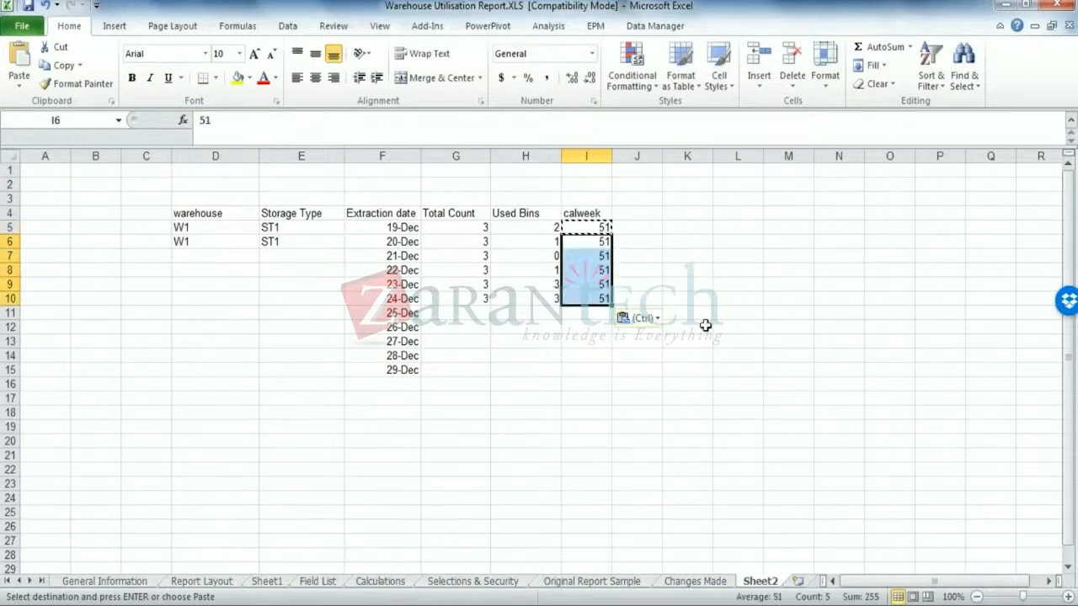
{"action": "left_click", "coordinate": [705, 325]}
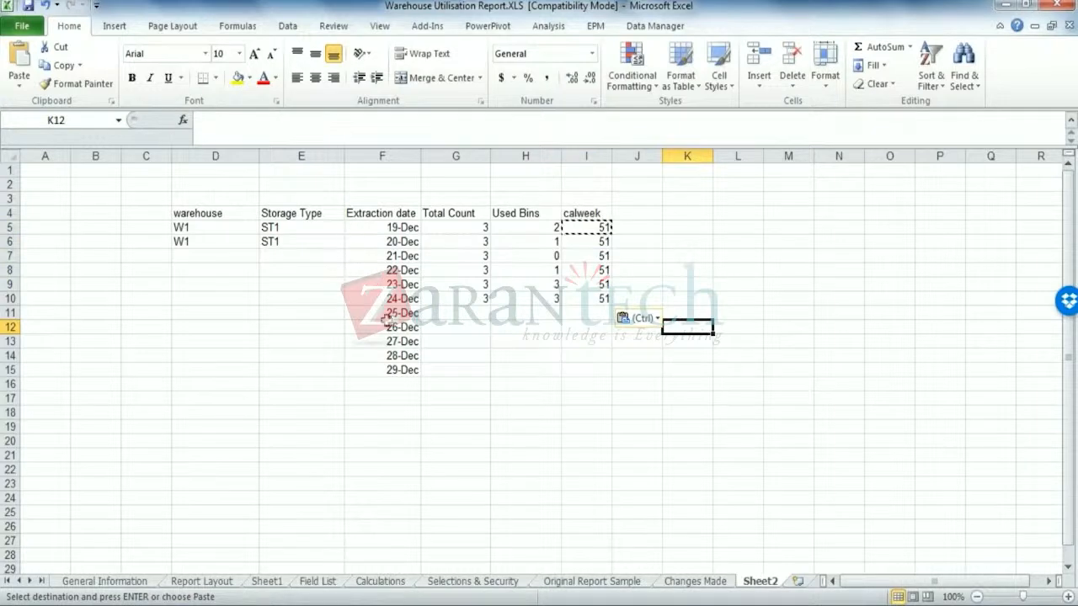
- Check the warehouse and storage type labels on Report Layout, and copy the warehouse and storage type cells D4:E5 on Sheet2 to D22
{"action": "left_click", "coordinate": [206, 586]}
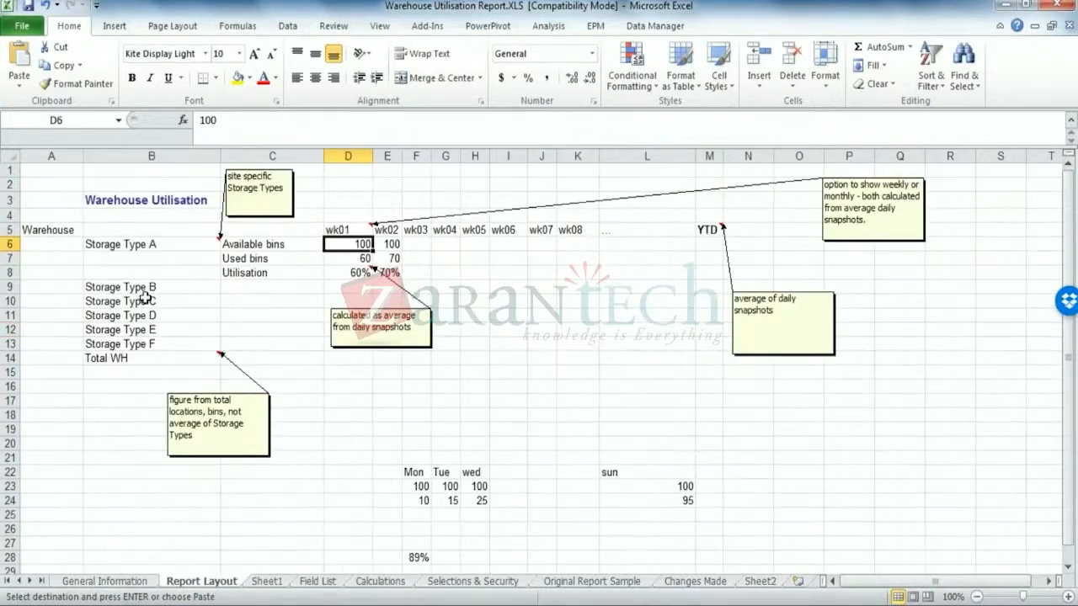
{"action": "left_click", "coordinate": [74, 233]}
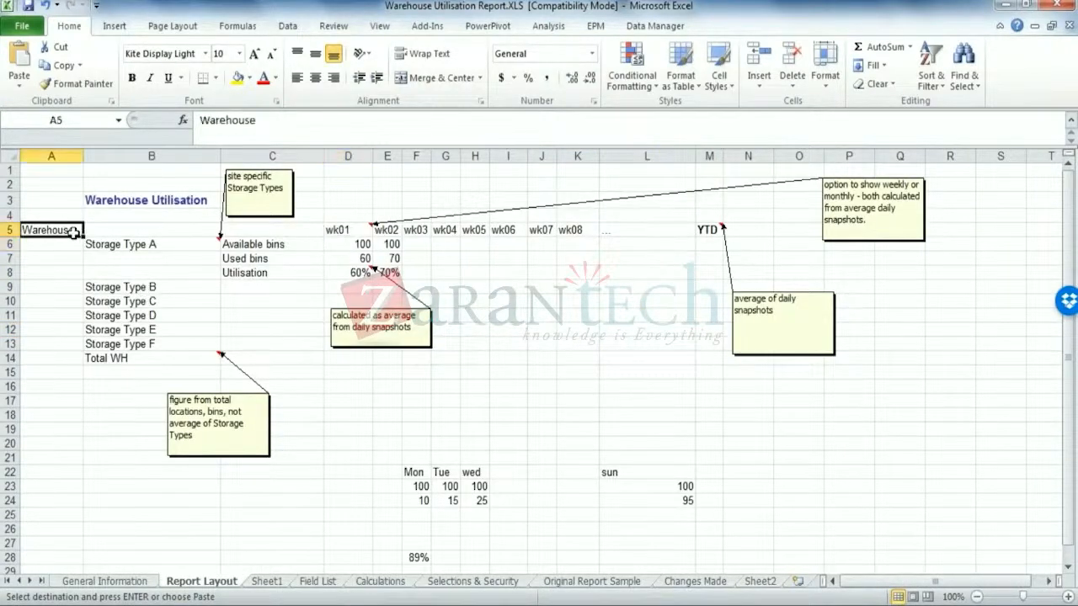
{"action": "left_click", "coordinate": [126, 246]}
{"action": "key", "text": "Escape"}
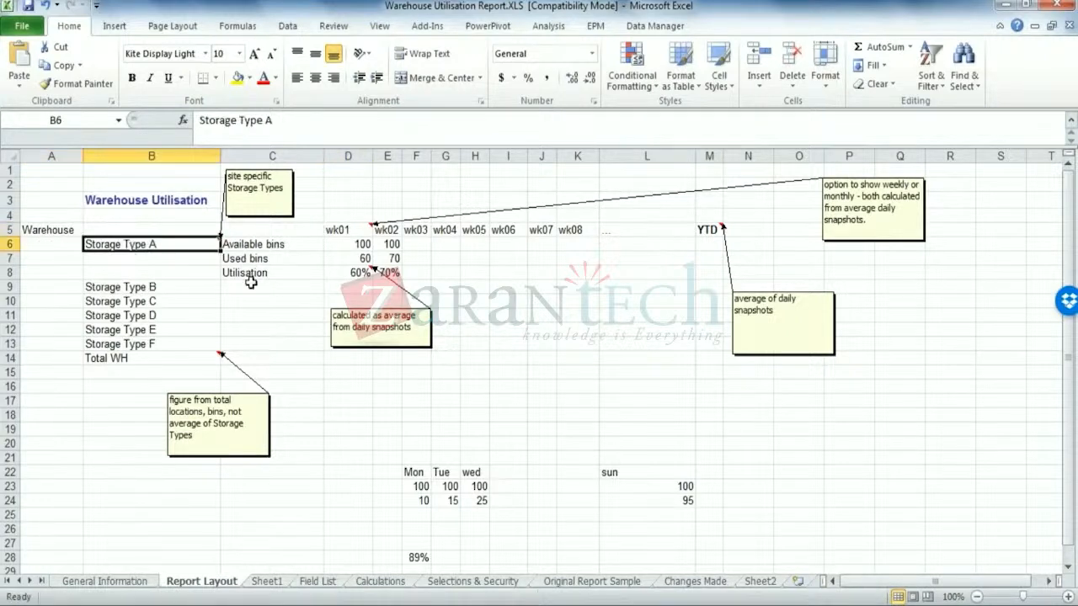
{"action": "left_click", "coordinate": [757, 585]}
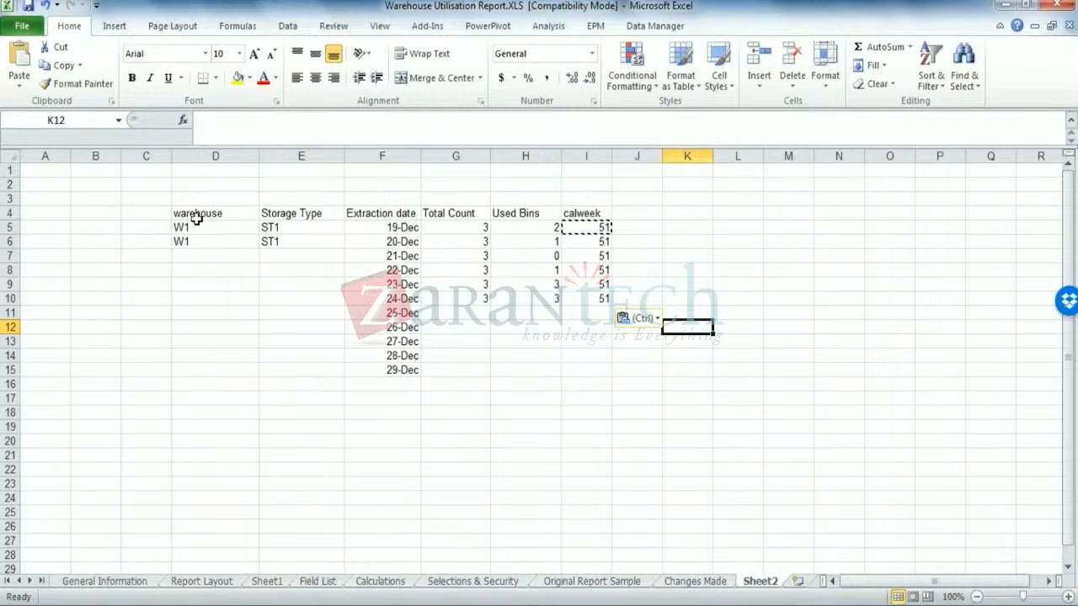
{"action": "left_click_drag", "start_coordinate": [195, 218], "coordinate": [300, 221]}
{"action": "key", "text": "ctrl+c"}
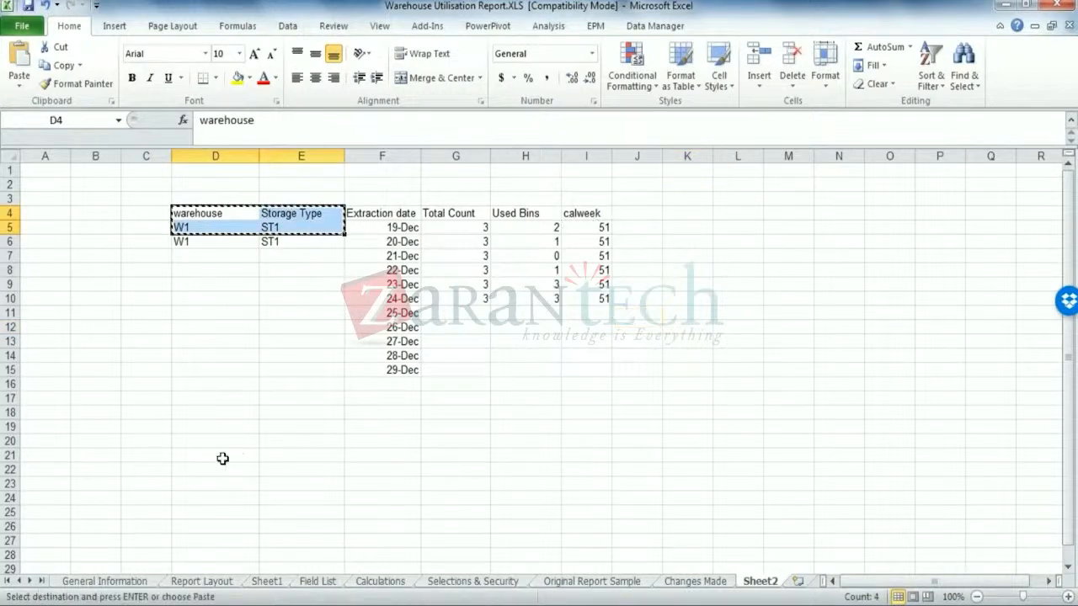
{"action": "left_click", "coordinate": [217, 469]}
{"action": "key", "text": "ctrl+v"}
{"action": "left_click", "coordinate": [373, 468]}
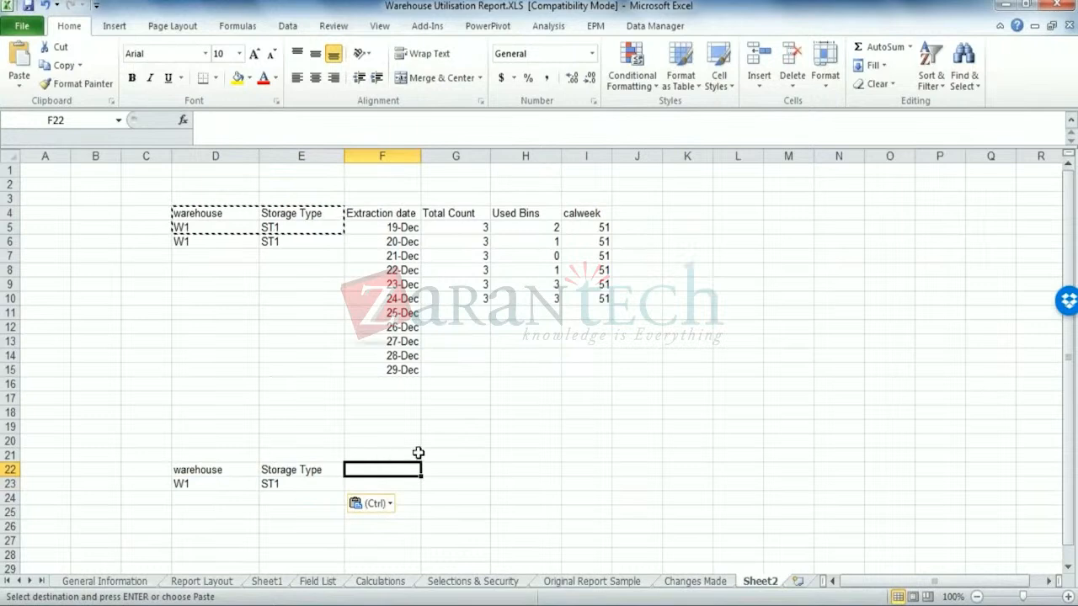
- Enter calendar week 51 in G21 above the summary and add the heading "total bins" in F22
{"action": "left_click", "coordinate": [453, 455]}
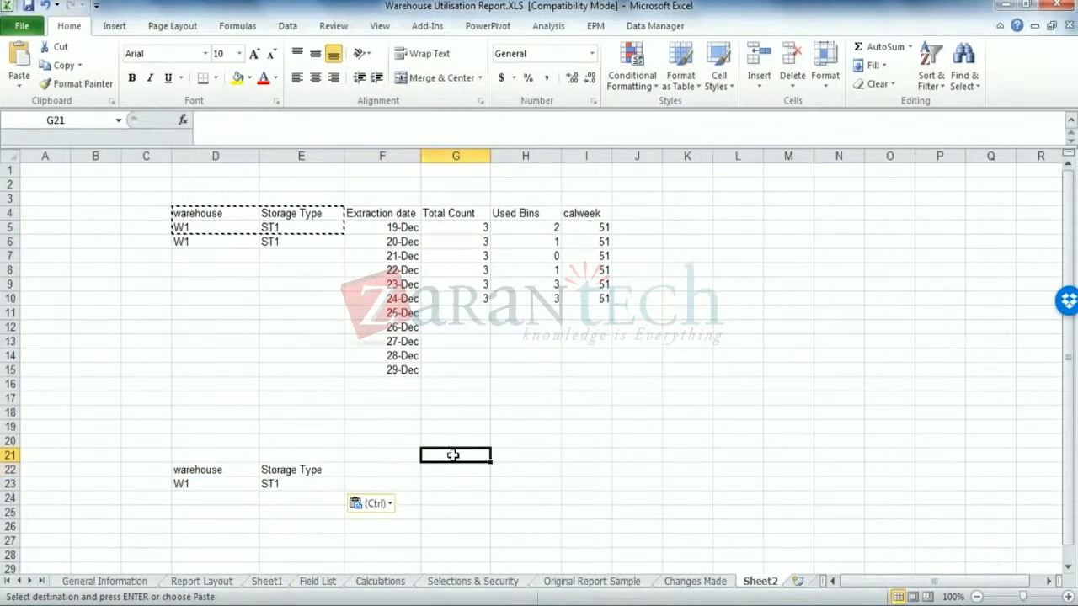
{"action": "type", "text": "51"}
{"action": "left_click", "coordinate": [375, 453]}
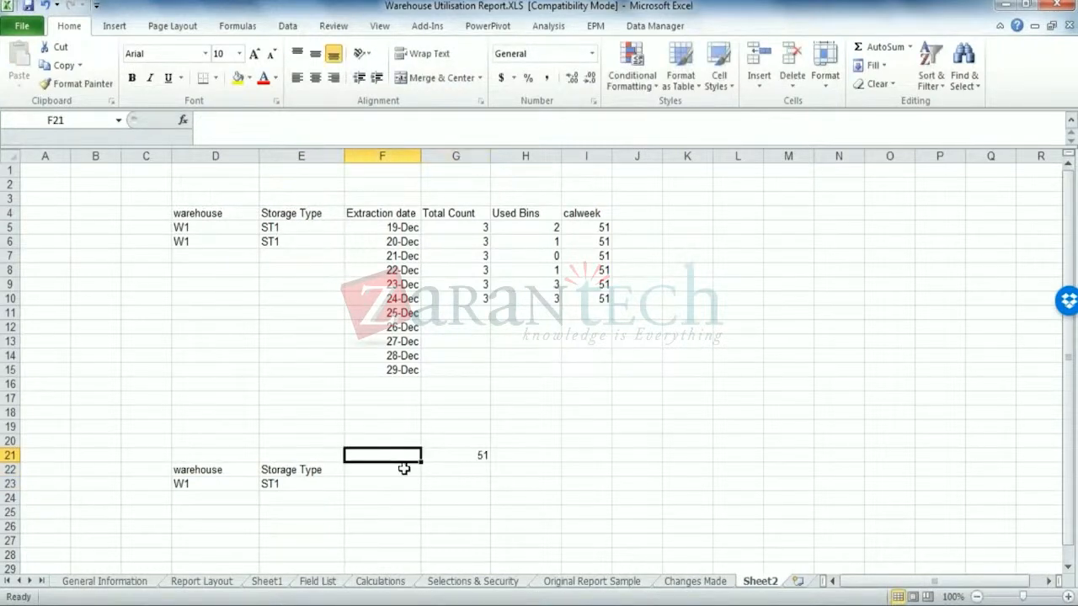
{"action": "left_click", "coordinate": [383, 472]}
{"action": "left_click", "coordinate": [376, 484]}
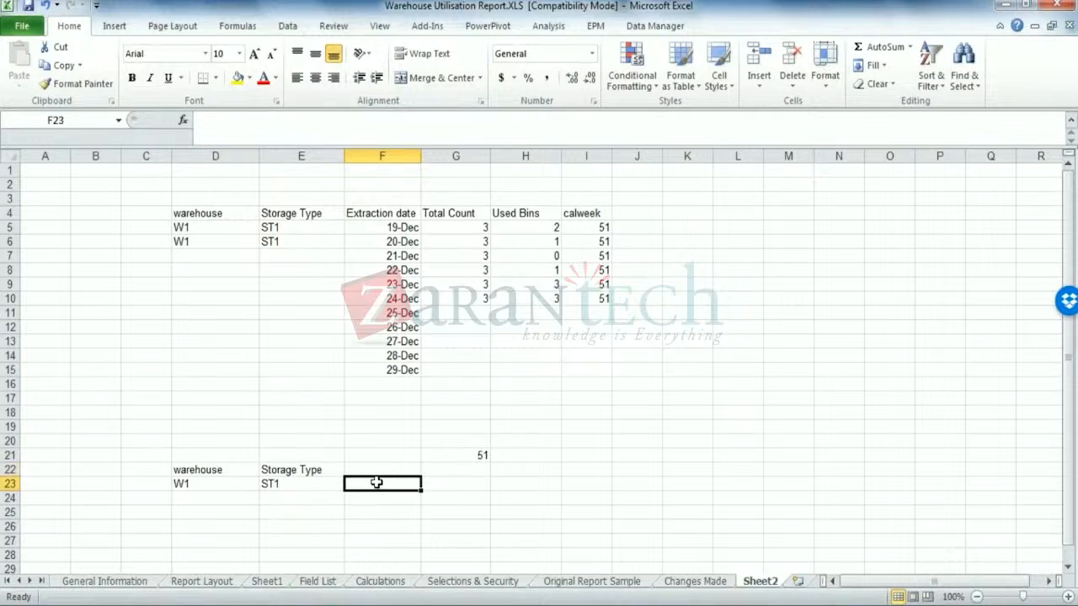
{"action": "left_click", "coordinate": [375, 471]}
{"action": "type", "text": "to"}
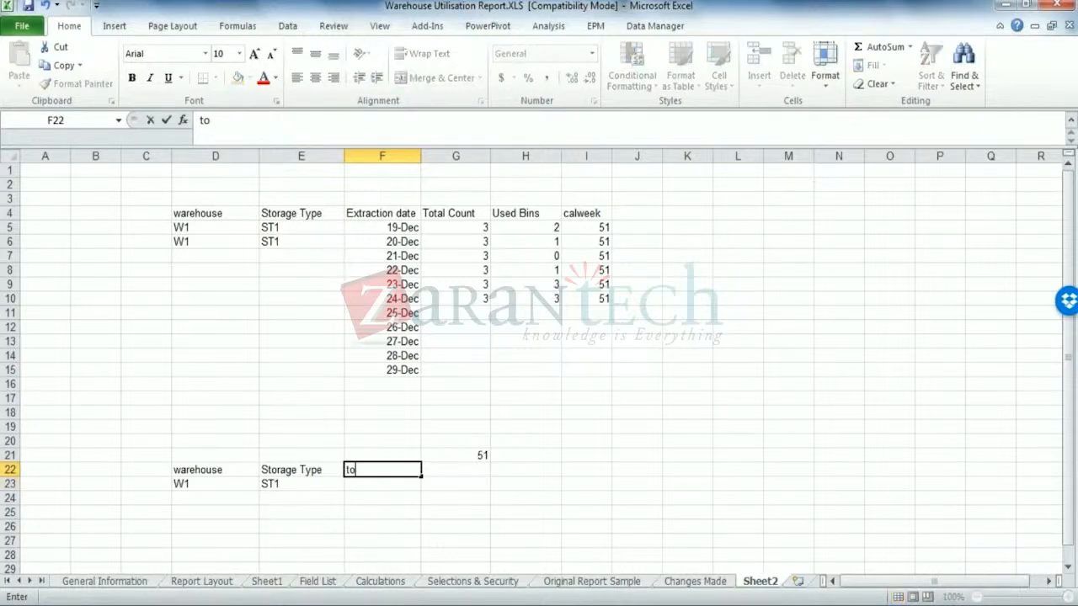
{"action": "type", "text": "tal bins"}
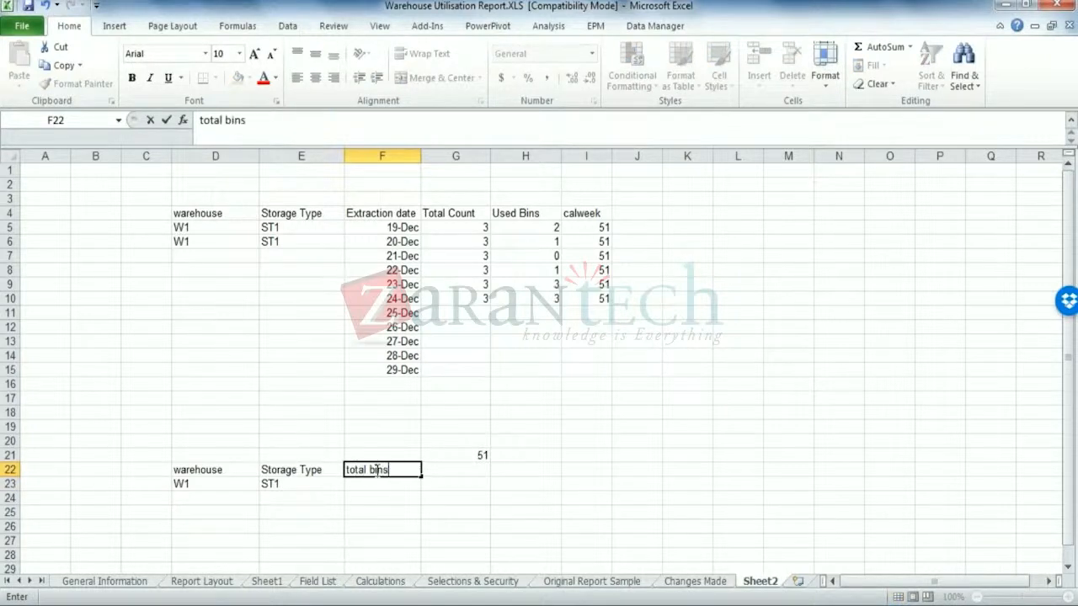
{"action": "left_click", "coordinate": [446, 467]}
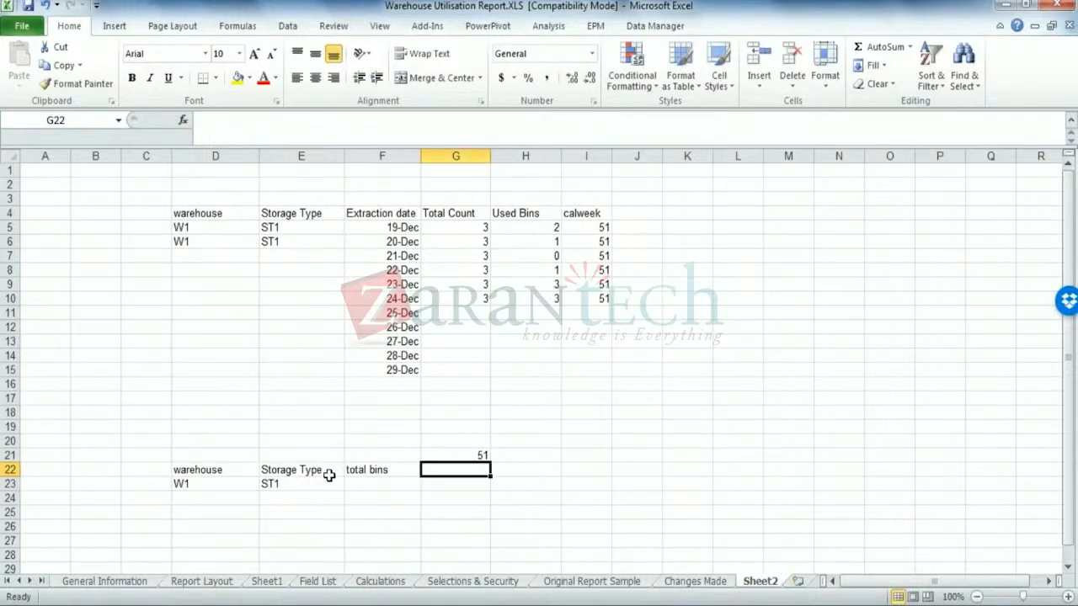
- Check the daily Total Count values in G5:G10 and enter 3 as the total bins in F23
{"action": "left_click", "coordinate": [477, 222]}
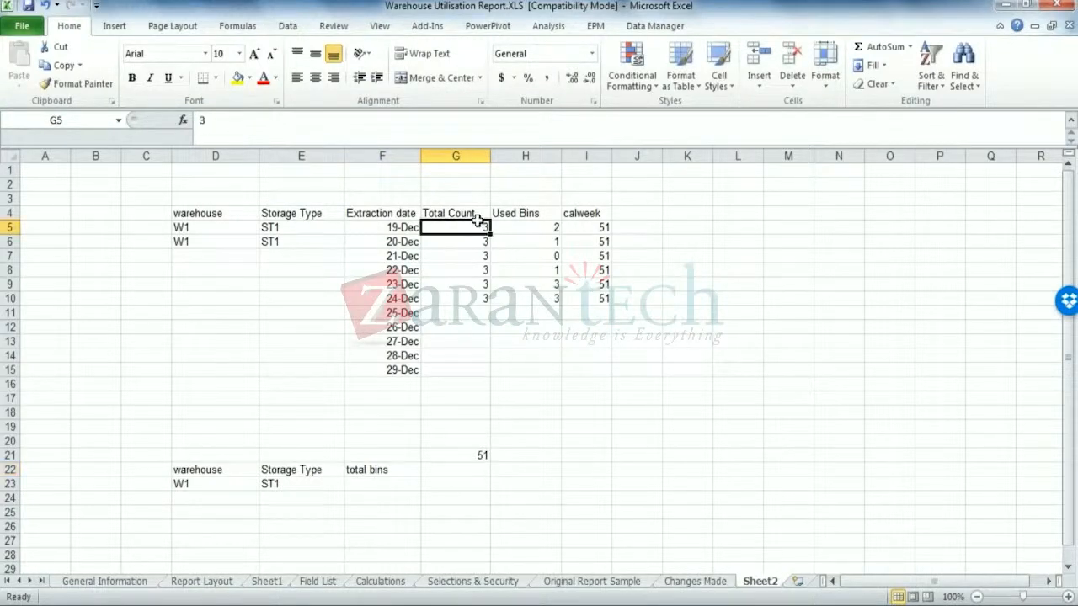
{"action": "left_click_drag", "start_coordinate": [477, 221], "coordinate": [478, 297]}
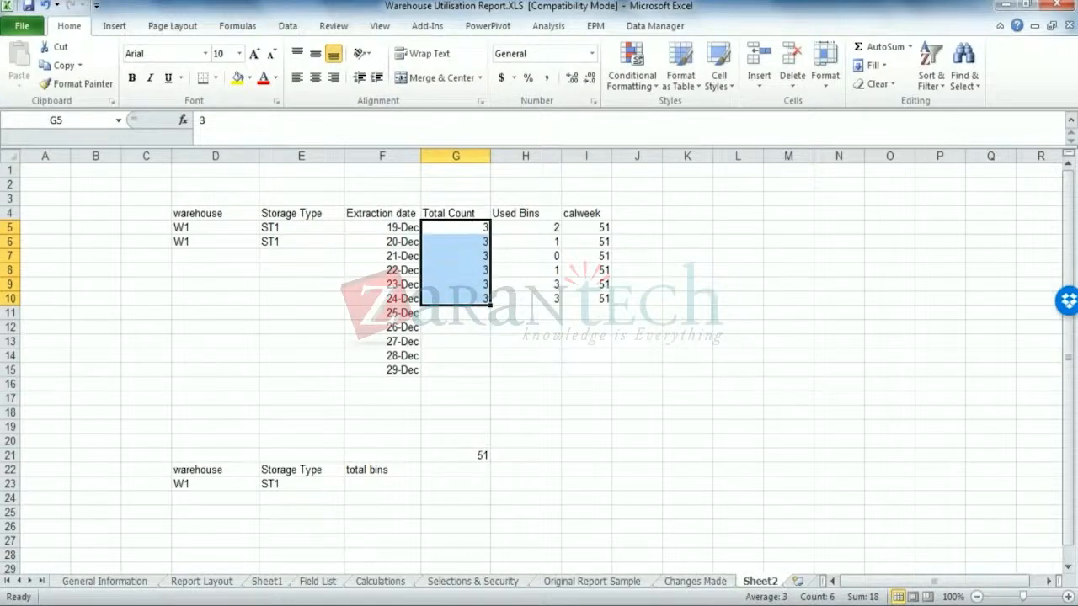
{"action": "left_click", "coordinate": [369, 488]}
{"action": "type", "text": "3"}
{"action": "left_click", "coordinate": [525, 505]}
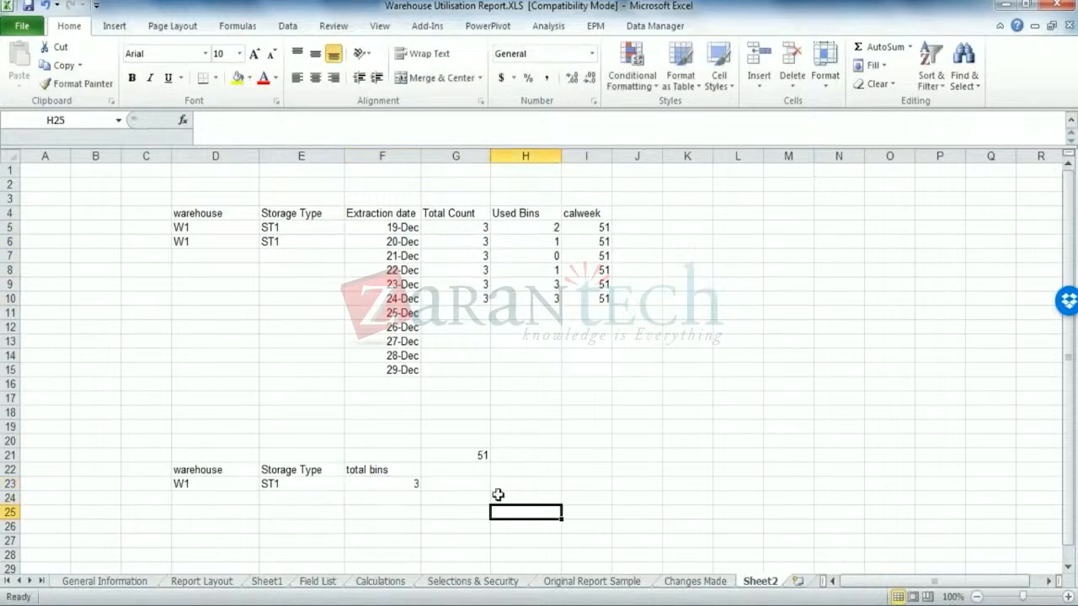
- Add the heading "used bins" in G22 of the weekly summary
{"action": "left_click", "coordinate": [452, 486]}
{"action": "left_click", "coordinate": [453, 470]}
{"action": "type", "text": "used"}
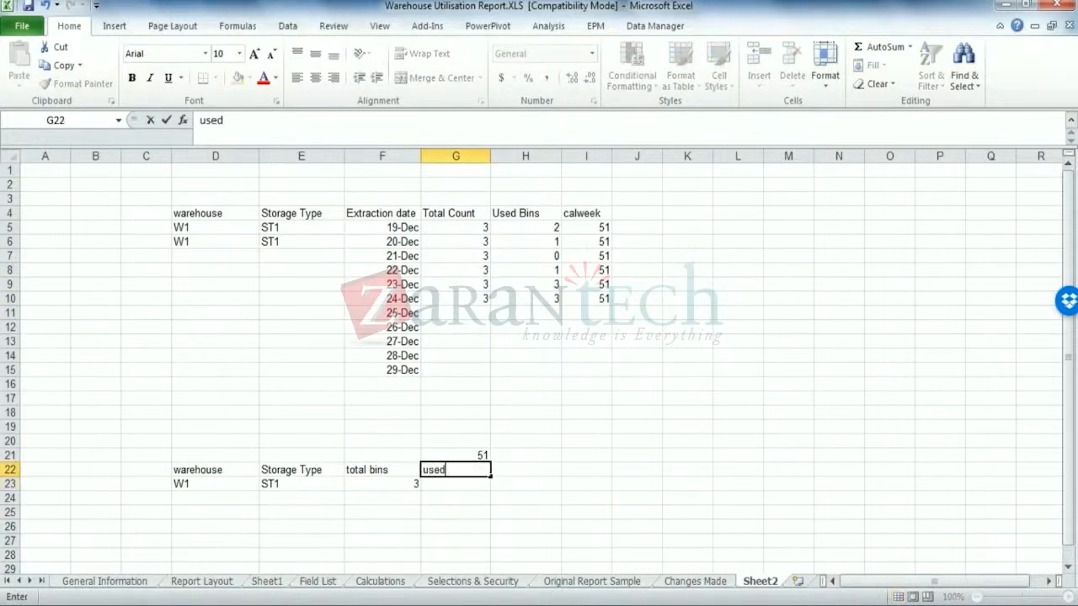
{"action": "type", "text": " bins"}
{"action": "left_click", "coordinate": [593, 469]}
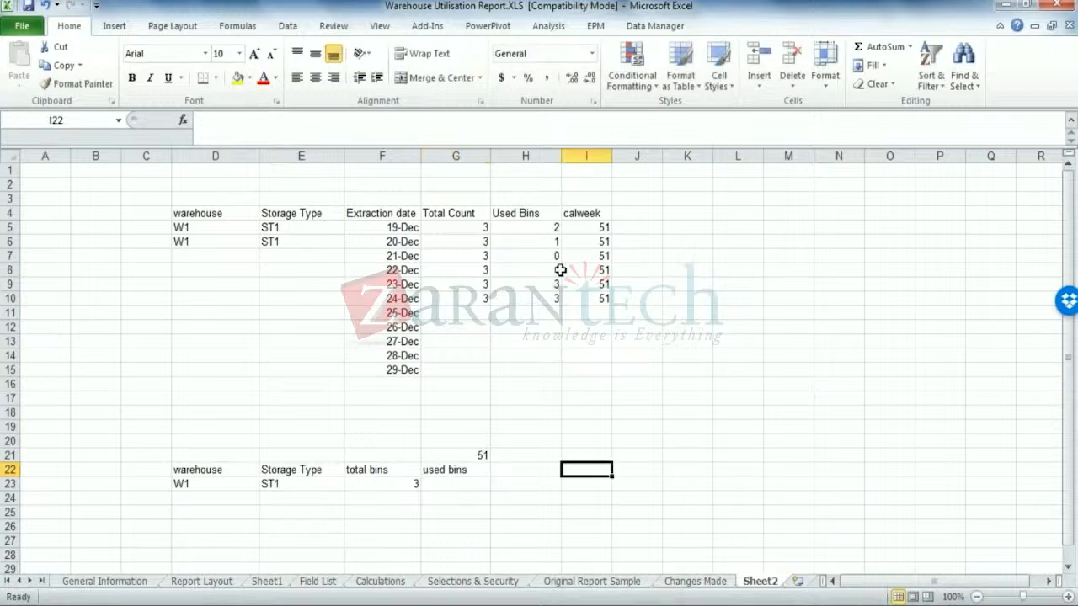
- Check the sum and count of the daily Used Bins in H5:H10, and enter =10/6 in G23 as the weekly average
{"action": "left_click_drag", "start_coordinate": [547, 226], "coordinate": [552, 302]}
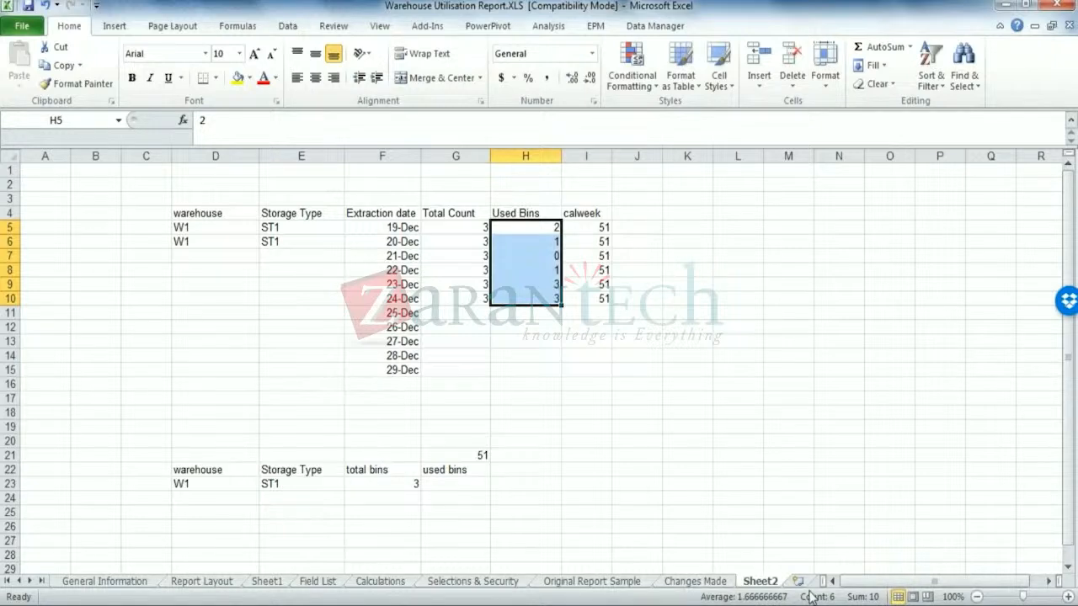
{"action": "left_click", "coordinate": [468, 485]}
{"action": "left_click", "coordinate": [320, 133]}
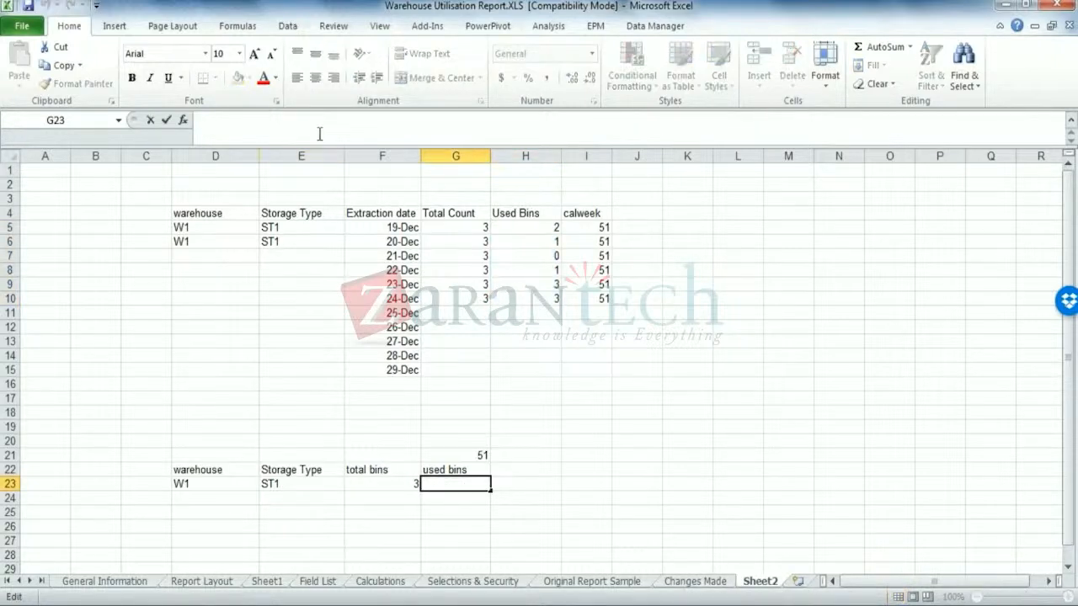
{"action": "type", "text": "=10/6"}
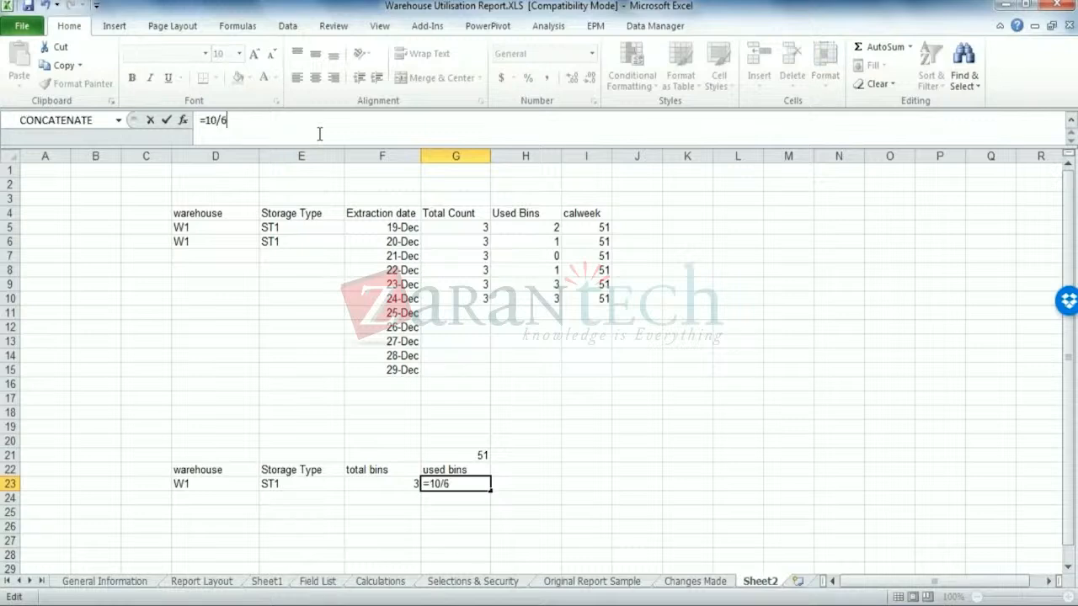
{"action": "key", "text": "Return"}
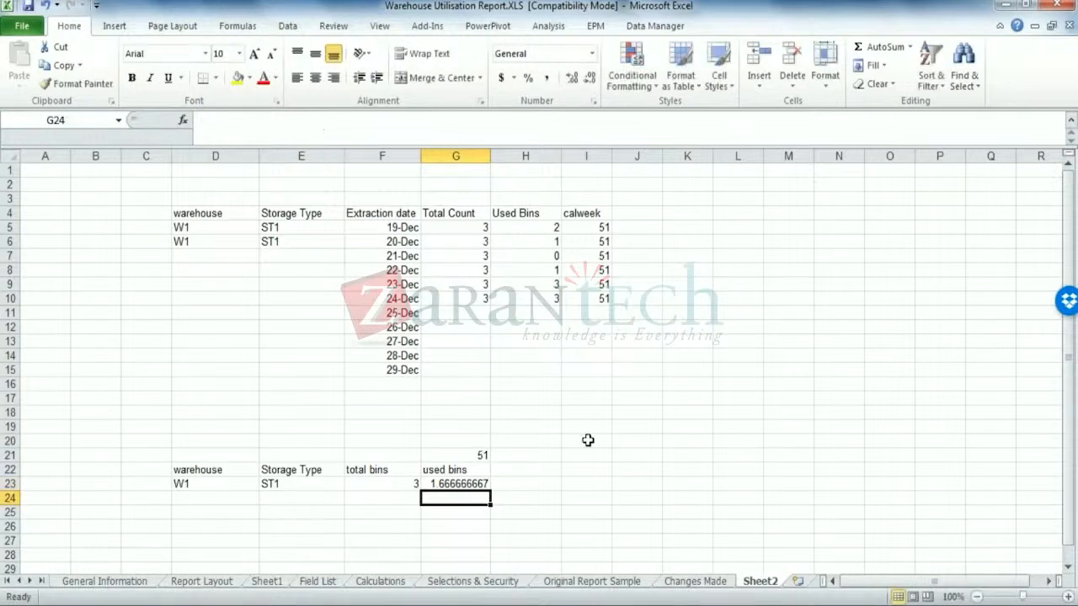
- Calculate the weekly utilisation in H23 with =G23/F23 and format it as a percentage
{"action": "left_click", "coordinate": [540, 484]}
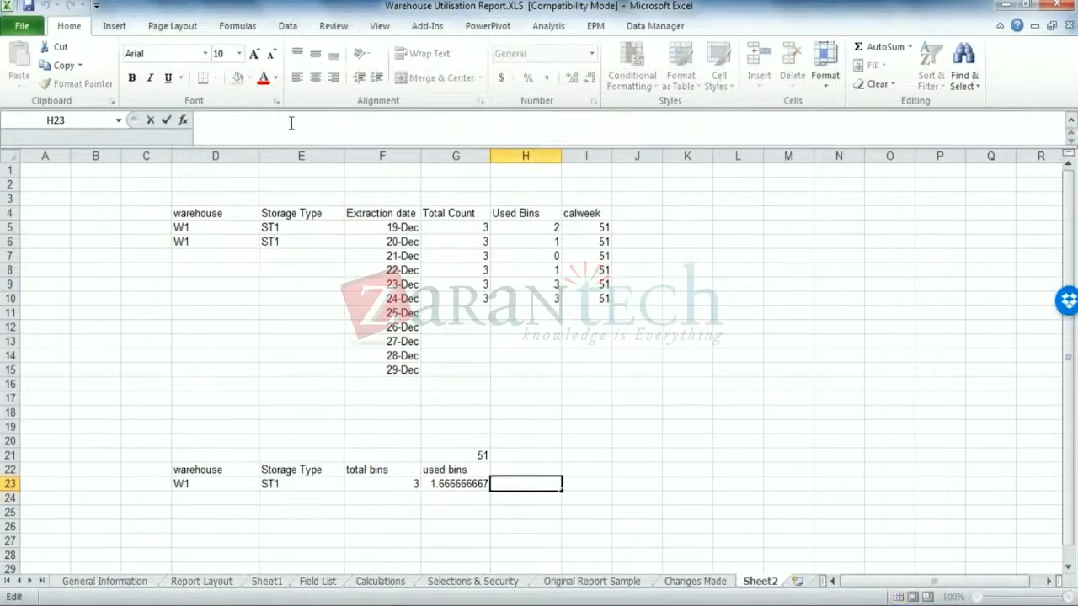
{"action": "type", "text": "="}
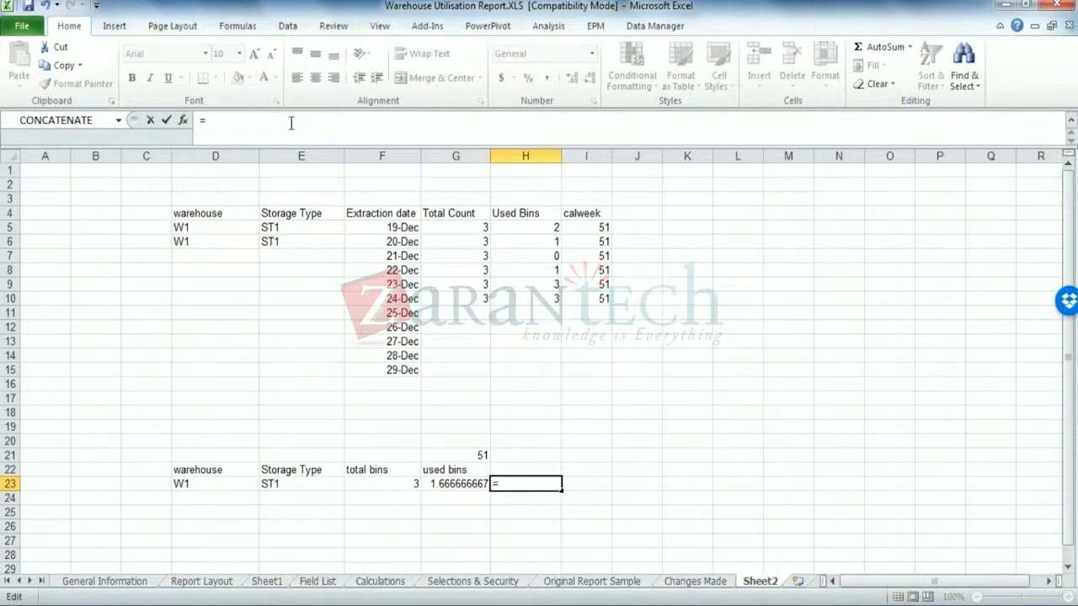
{"action": "left_click", "coordinate": [444, 481]}
{"action": "type", "text": "/"}
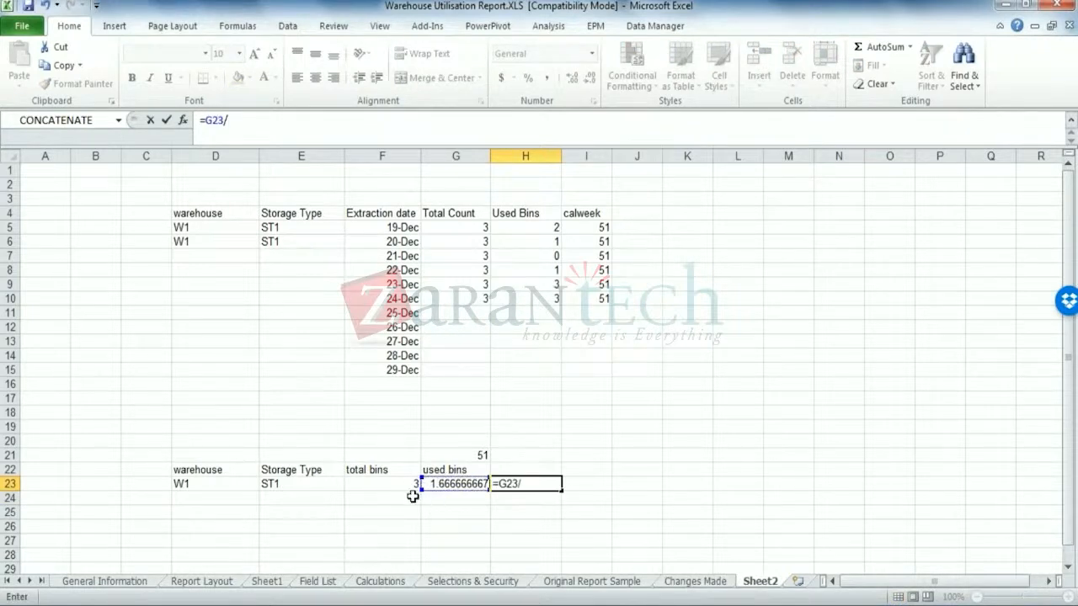
{"action": "left_click", "coordinate": [407, 483]}
{"action": "key", "text": "ctrl+Return"}
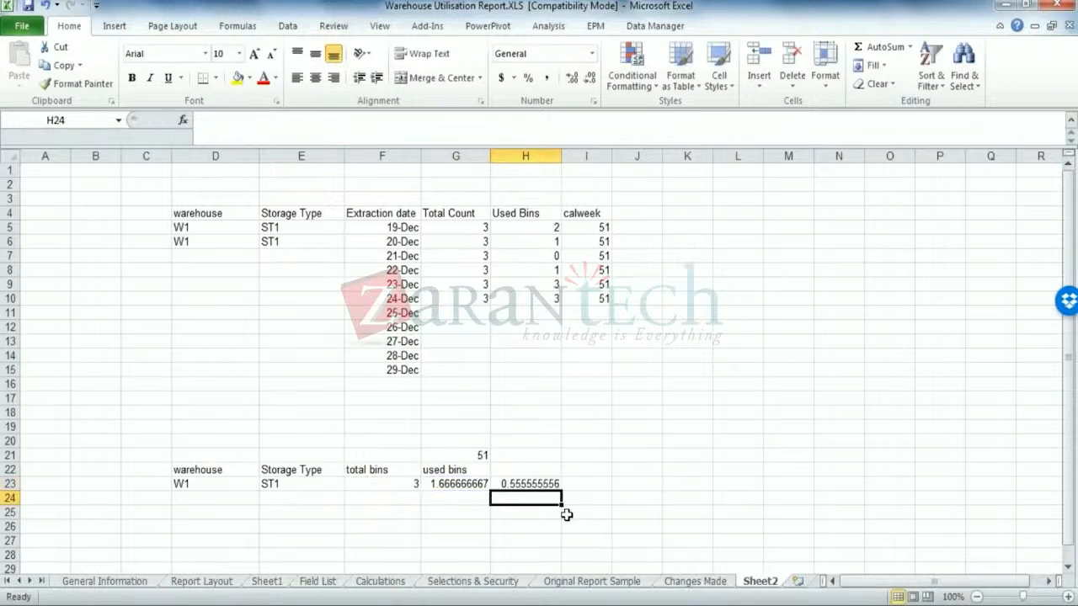
{"action": "right_click", "coordinate": [549, 490]}
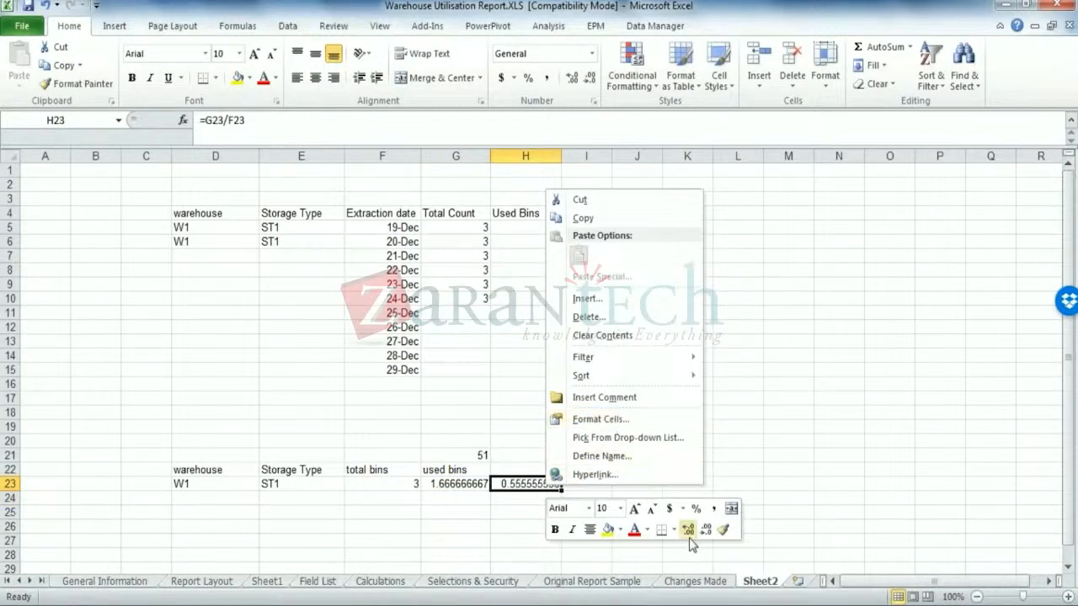
{"action": "left_click", "coordinate": [695, 509]}
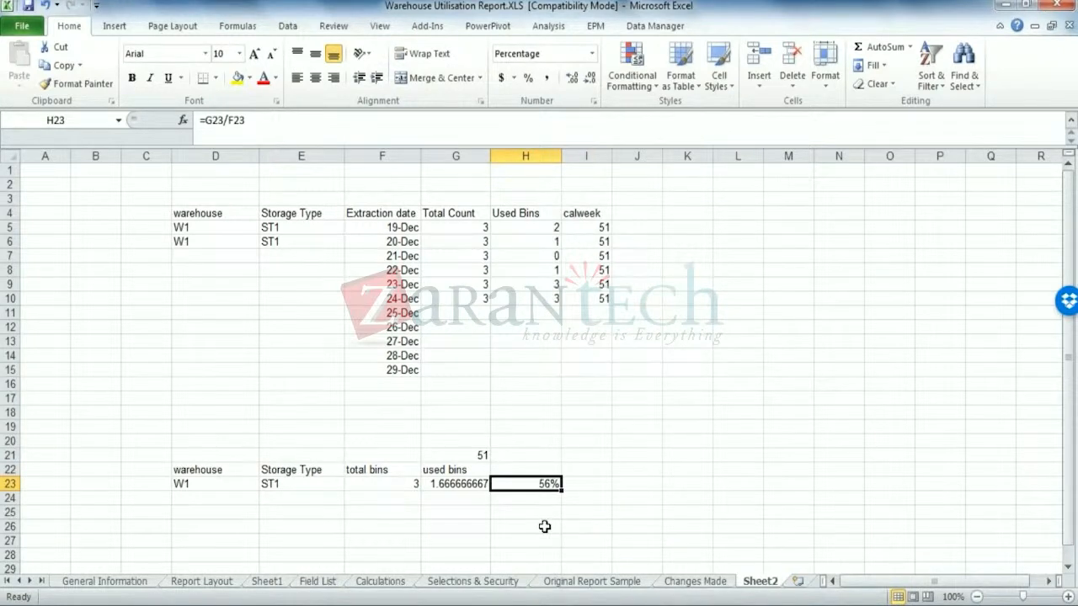
- Compare the daily total and used bin counts with the weekly utilisation in H23, and review the YTD comment on Report Layout
{"action": "left_click_drag", "start_coordinate": [386, 296], "coordinate": [549, 300]}
{"action": "left_click_drag", "start_coordinate": [488, 284], "coordinate": [531, 298]}
{"action": "left_click_drag", "start_coordinate": [488, 256], "coordinate": [531, 257]}
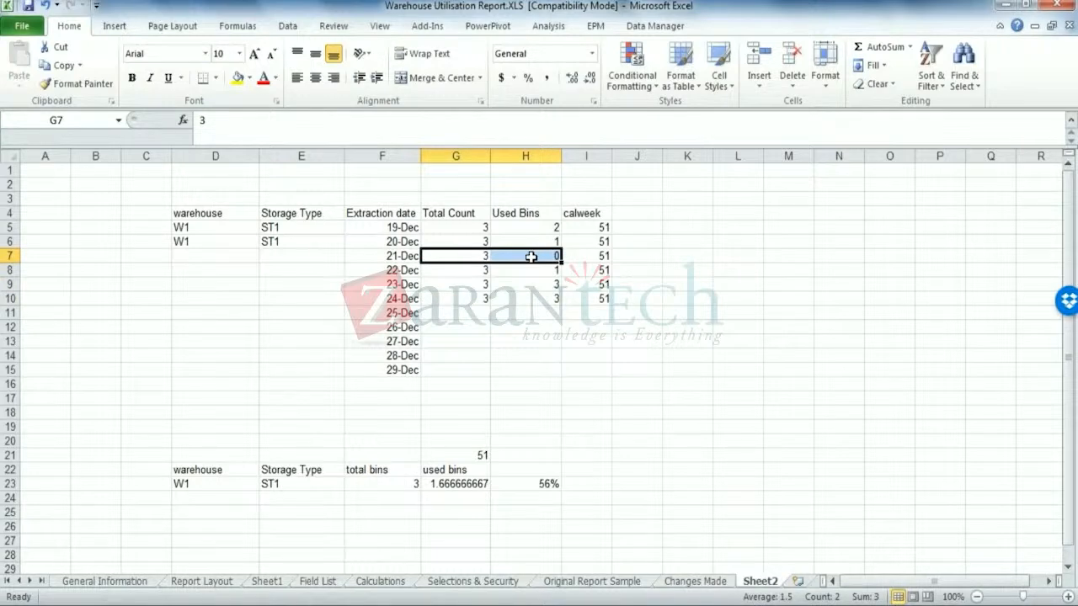
{"action": "left_click", "coordinate": [672, 468]}
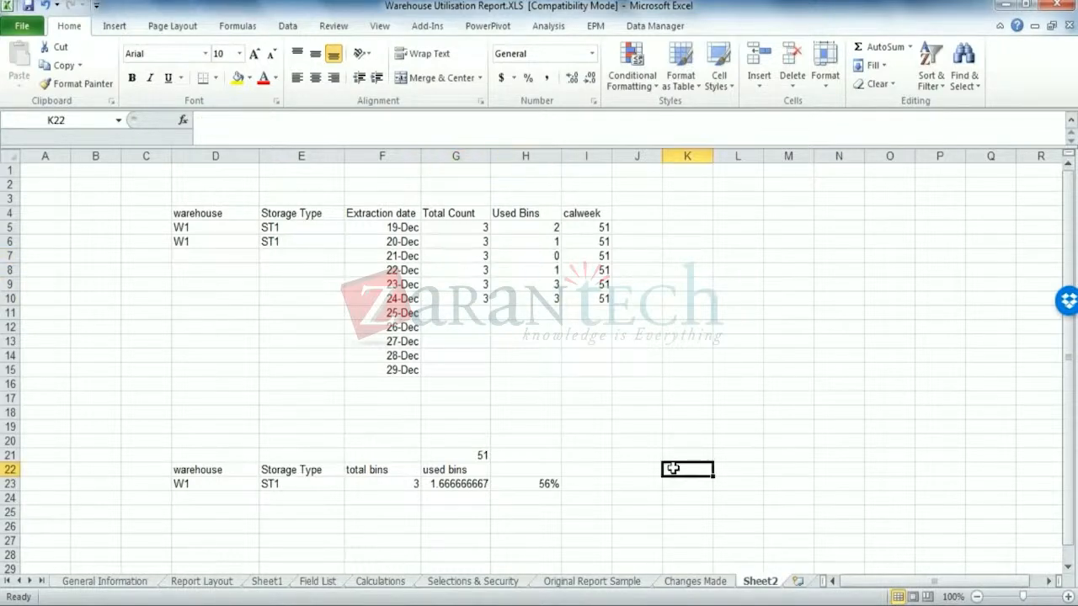
{"action": "left_click", "coordinate": [539, 482]}
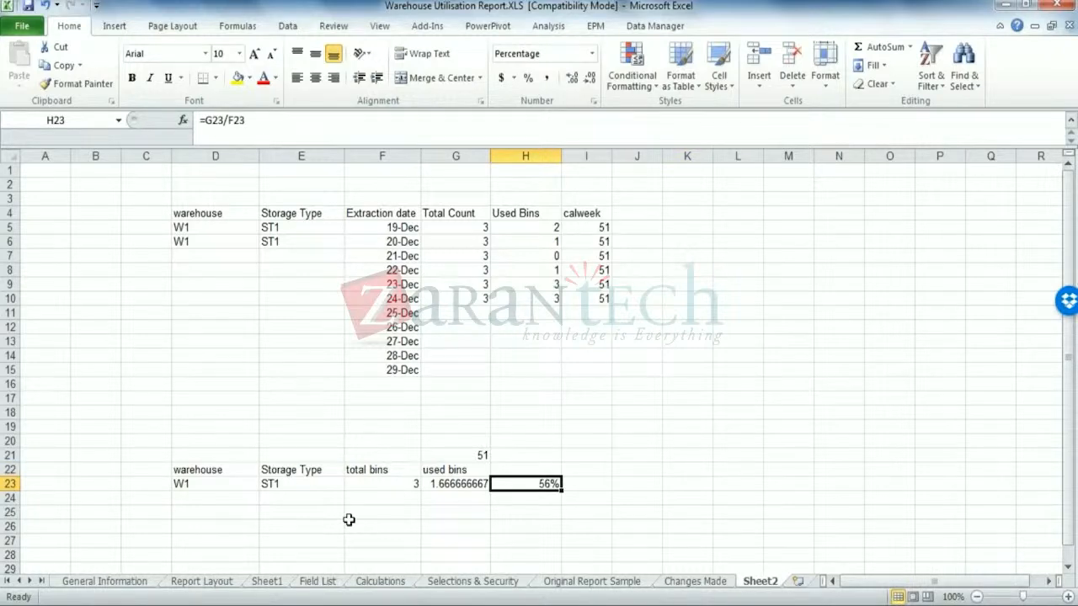
{"action": "left_click", "coordinate": [222, 582]}
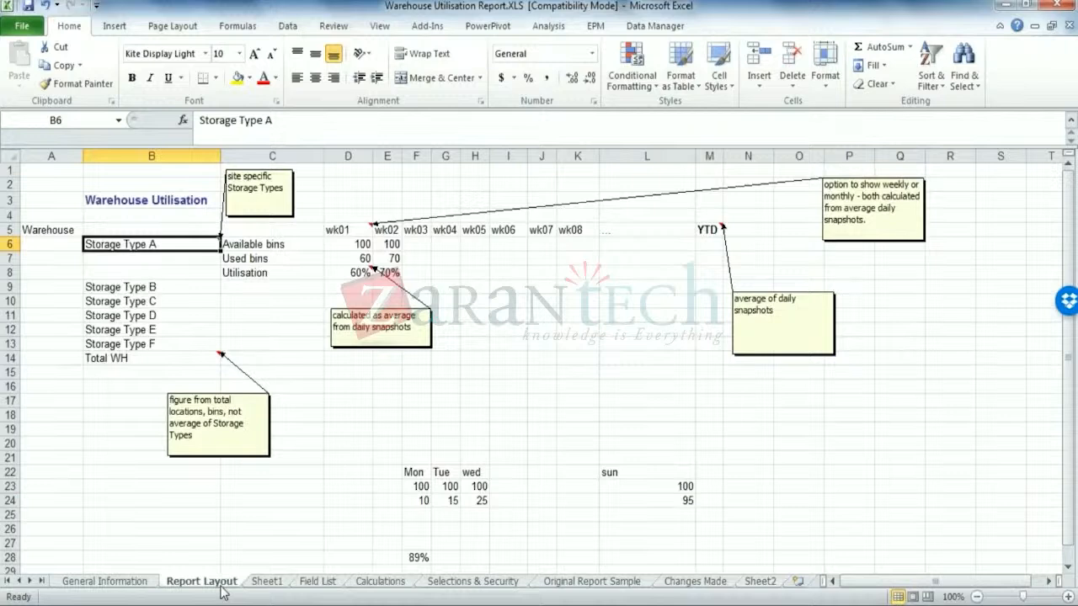
{"action": "left_click", "coordinate": [705, 231]}
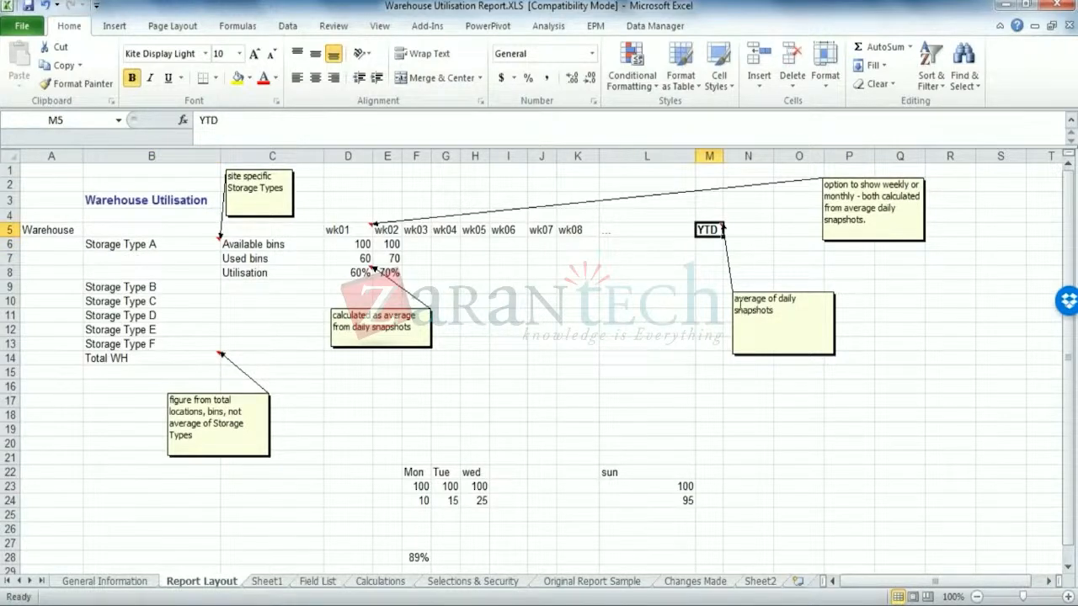
{"action": "left_click", "coordinate": [794, 301]}
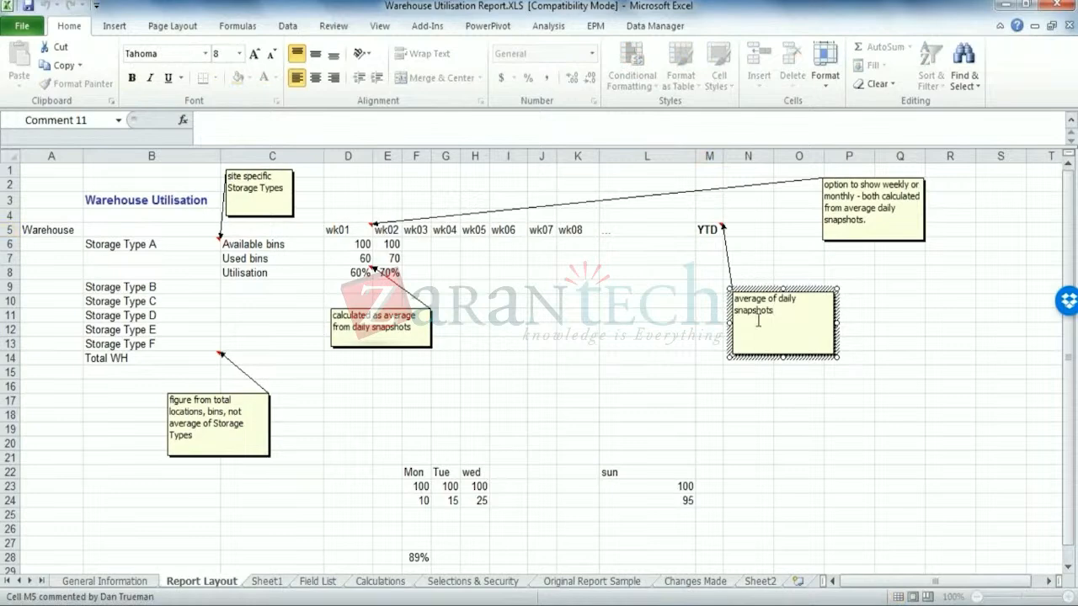
{"action": "left_click", "coordinate": [638, 359]}
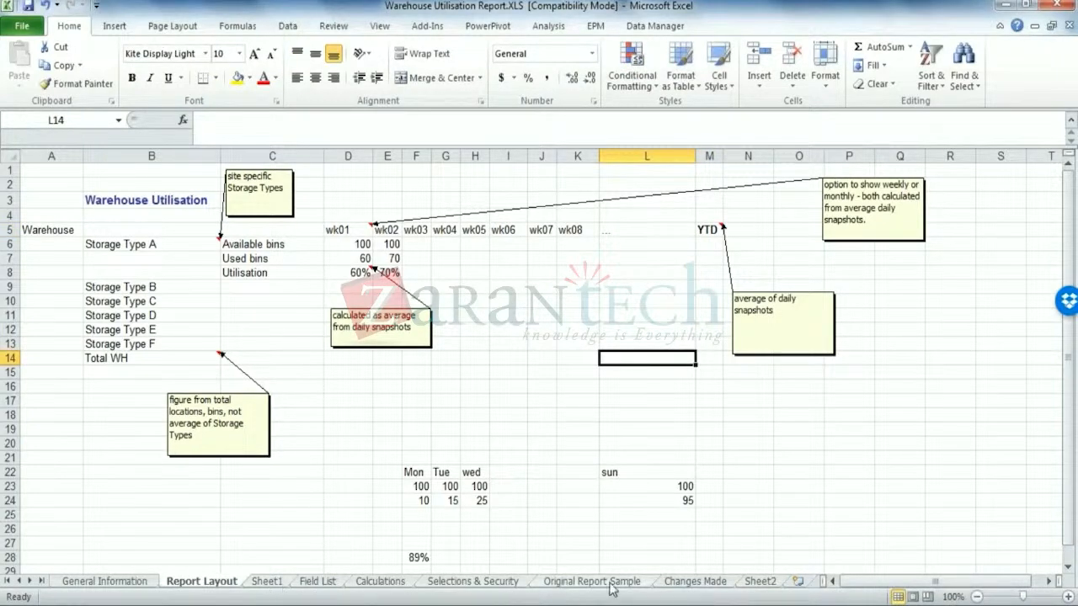
{"action": "left_click", "coordinate": [760, 589]}
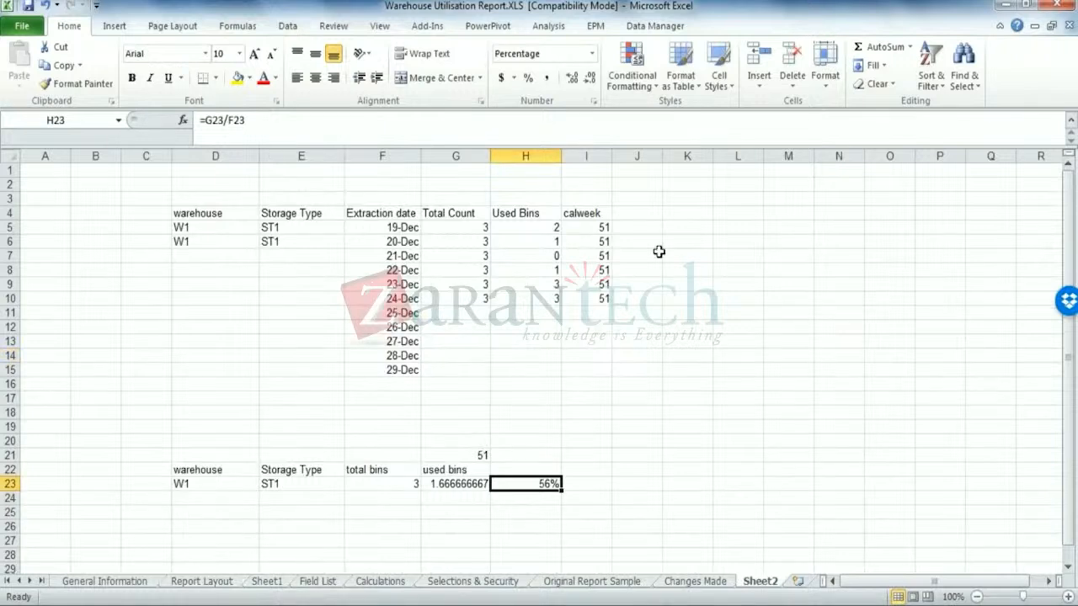
- Add the column heading "calyear" in J4 of Sheet2 and enter 2016 in J5
{"action": "left_click", "coordinate": [653, 216]}
{"action": "type", "text": "caly"}
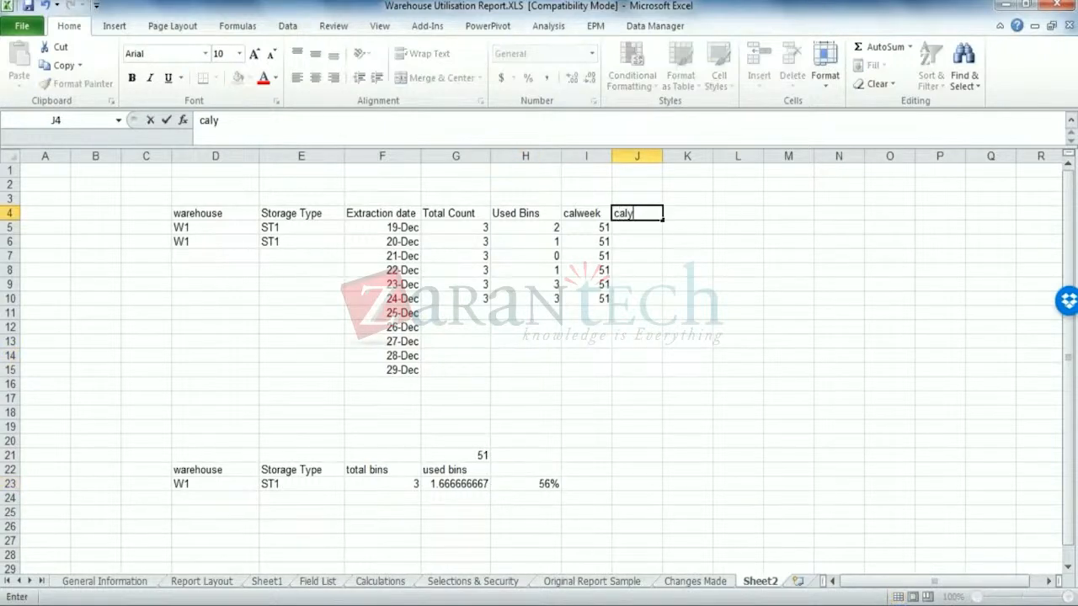
{"action": "type", "text": "ear"}
{"action": "left_click", "coordinate": [676, 351]}
{"action": "left_click", "coordinate": [638, 229]}
{"action": "type", "text": "2"}
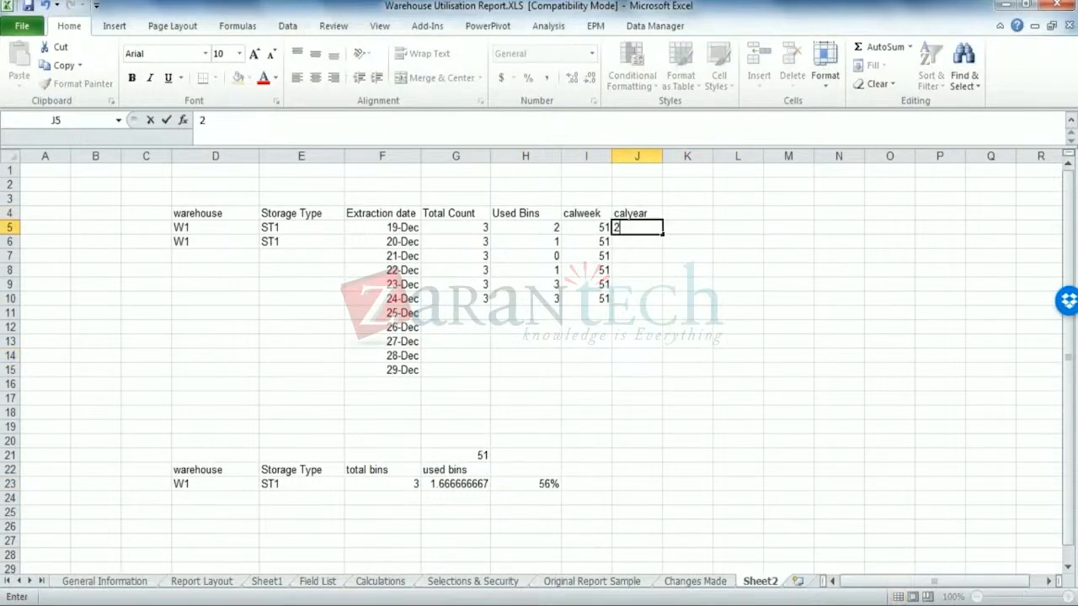
{"action": "type", "text": "016"}
{"action": "left_click", "coordinate": [624, 279]}
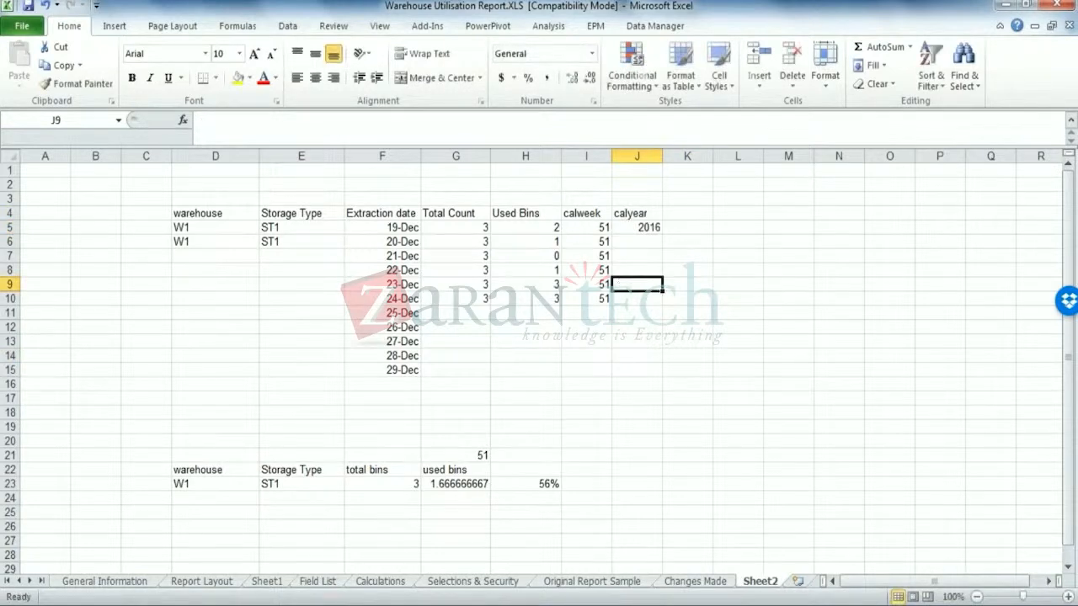
- Copy the year 2016 from J5 to J6:J15 for the dates through 29-Dec
{"action": "left_click", "coordinate": [643, 225]}
{"action": "key", "text": "ctrl+c"}
{"action": "left_click_drag", "start_coordinate": [648, 244], "coordinate": [650, 371]}
{"action": "key", "text": "ctrl+v"}
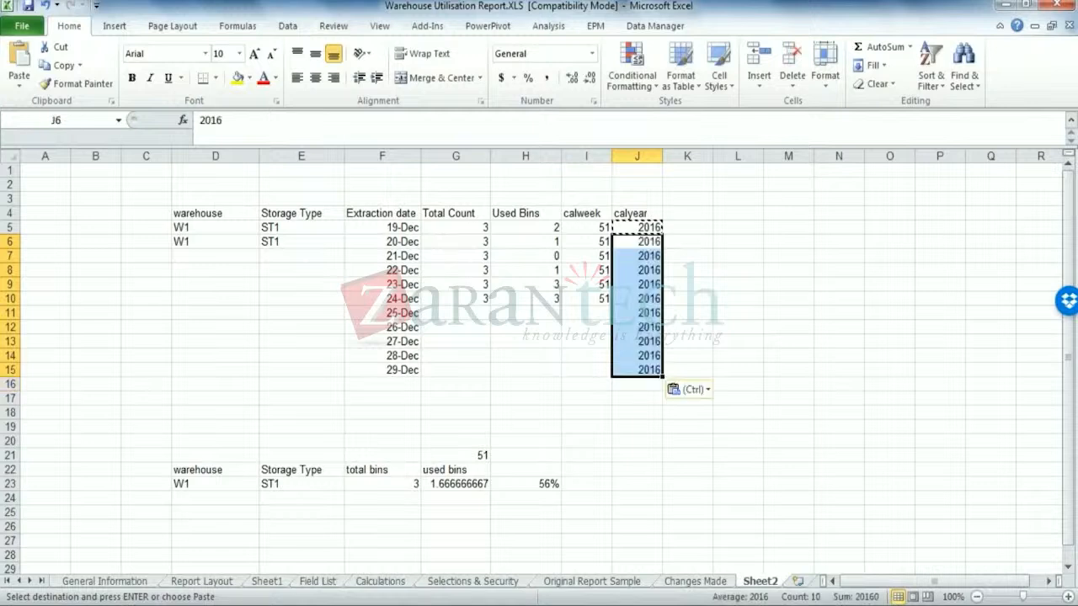
{"action": "left_click", "coordinate": [737, 411]}
{"action": "left_click_drag", "start_coordinate": [641, 225], "coordinate": [648, 355]}
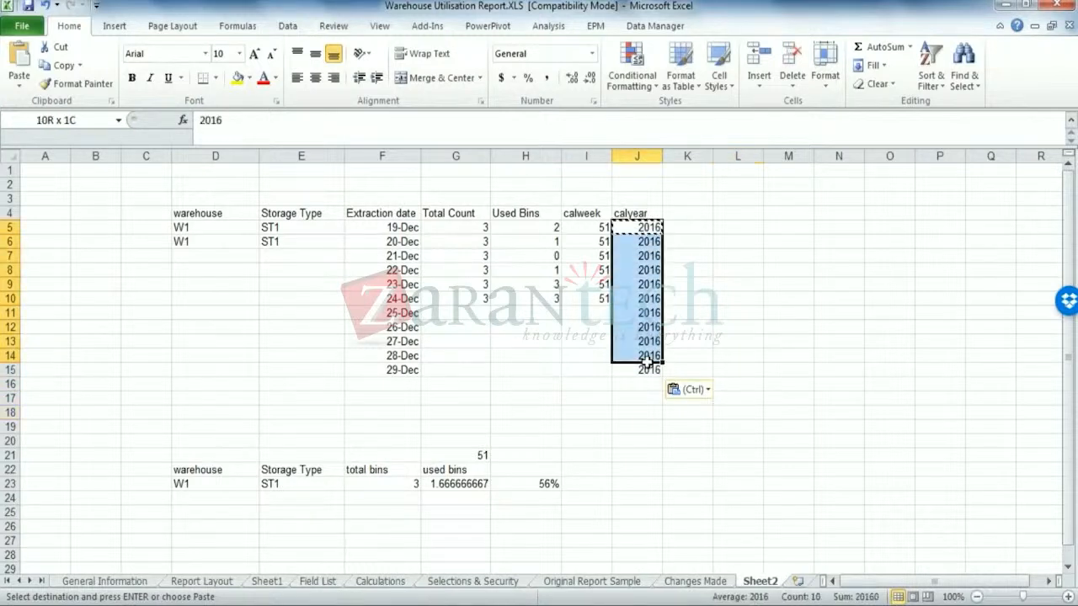
{"action": "left_click", "coordinate": [528, 483]}
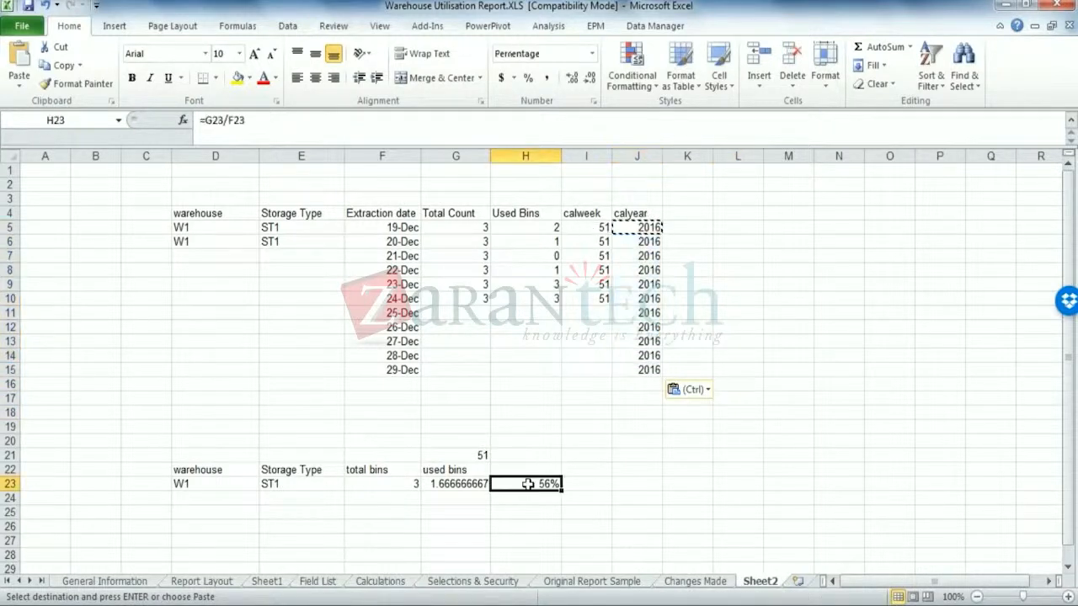
- Enter a total bin count of 4 in G11:G14 for the dates 25-Dec through 28-Dec
{"action": "left_click", "coordinate": [534, 508]}
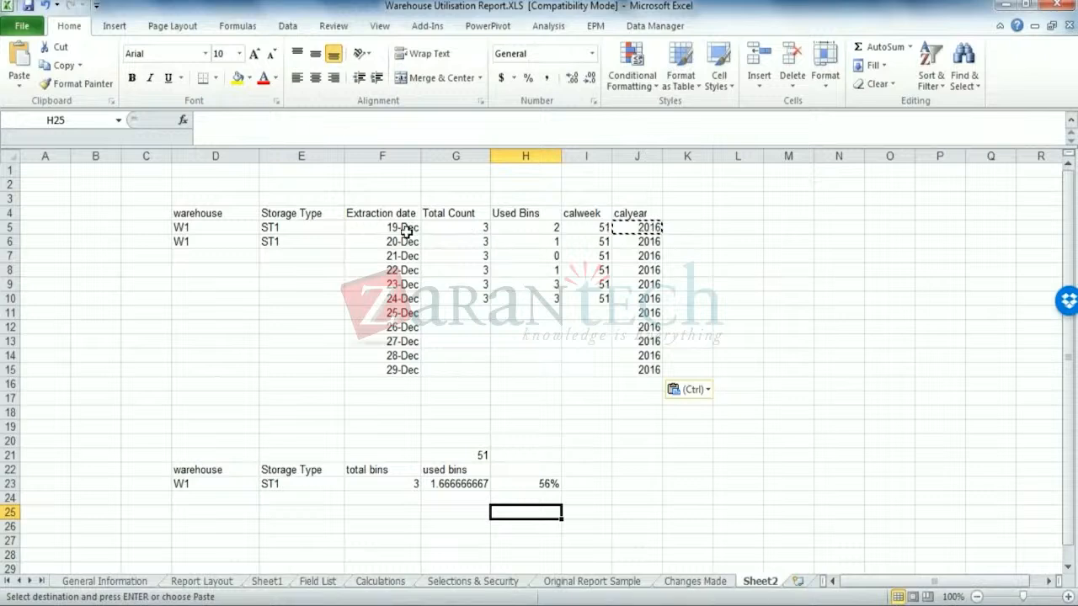
{"action": "left_click_drag", "start_coordinate": [407, 228], "coordinate": [404, 355]}
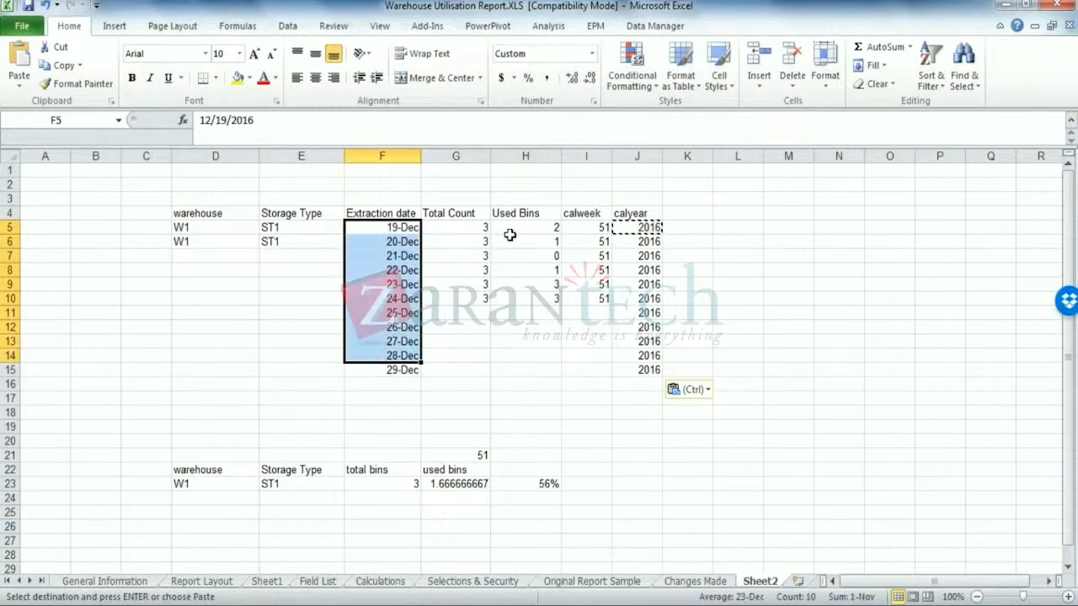
{"action": "left_click", "coordinate": [484, 313]}
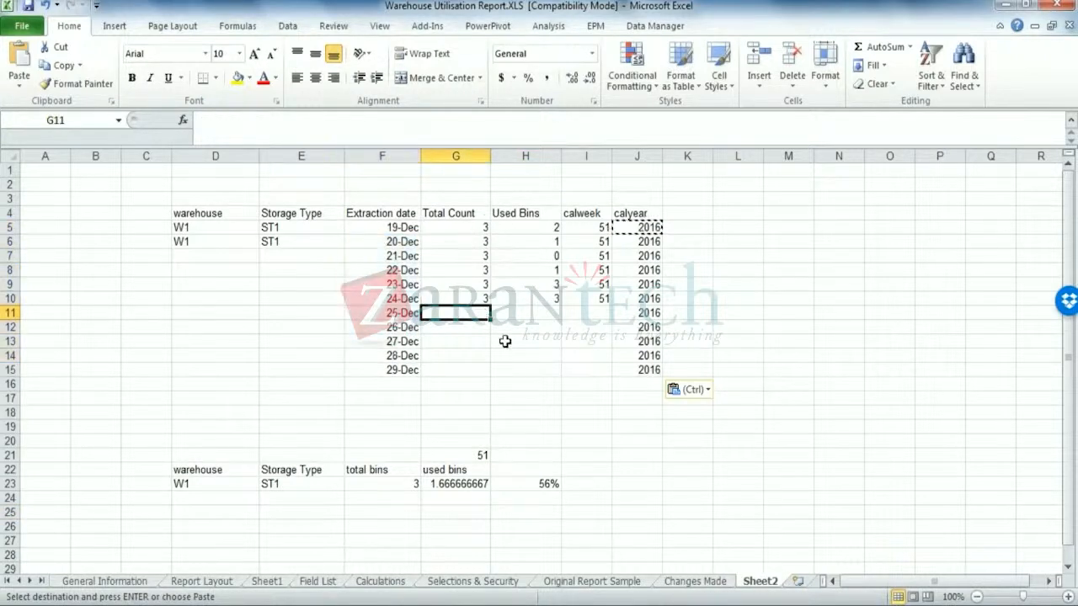
{"action": "type", "text": "4"}
{"action": "left_click", "coordinate": [496, 352]}
{"action": "left_click_drag", "start_coordinate": [471, 313], "coordinate": [472, 328]}
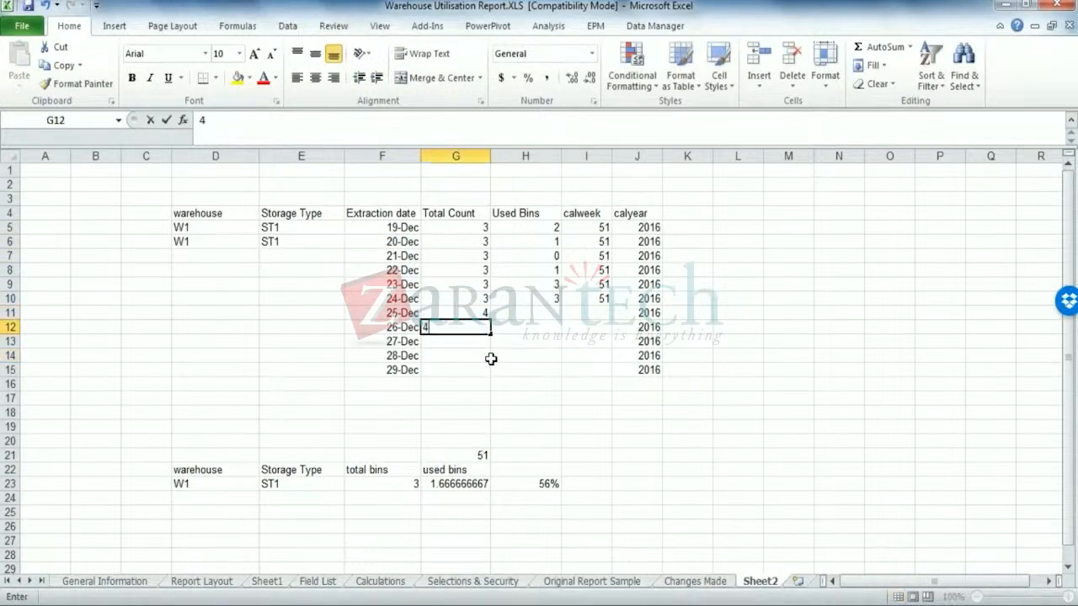
{"action": "key", "text": "ctrl+d"}
{"action": "left_click_drag", "start_coordinate": [454, 370], "coordinate": [525, 370]}
{"action": "key", "text": "ctrl+c"}
{"action": "left_click_drag", "start_coordinate": [478, 317], "coordinate": [479, 356]}
{"action": "key", "text": "ctrl+v"}
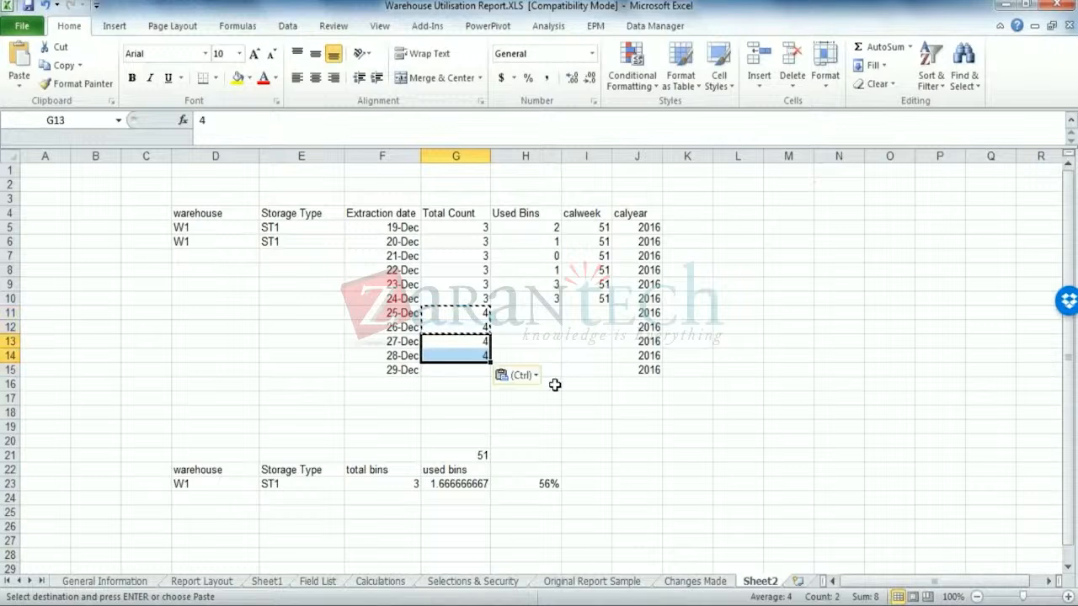
- Enter 2 used bins in each of H11:H14 for the dates 25-Dec through 28-Dec
{"action": "left_click", "coordinate": [553, 384]}
{"action": "left_click_drag", "start_coordinate": [548, 311], "coordinate": [589, 313]}
{"action": "type", "text": "2"}
{"action": "left_click", "coordinate": [548, 332]}
{"action": "type", "text": "2"}
{"action": "left_click", "coordinate": [548, 341]}
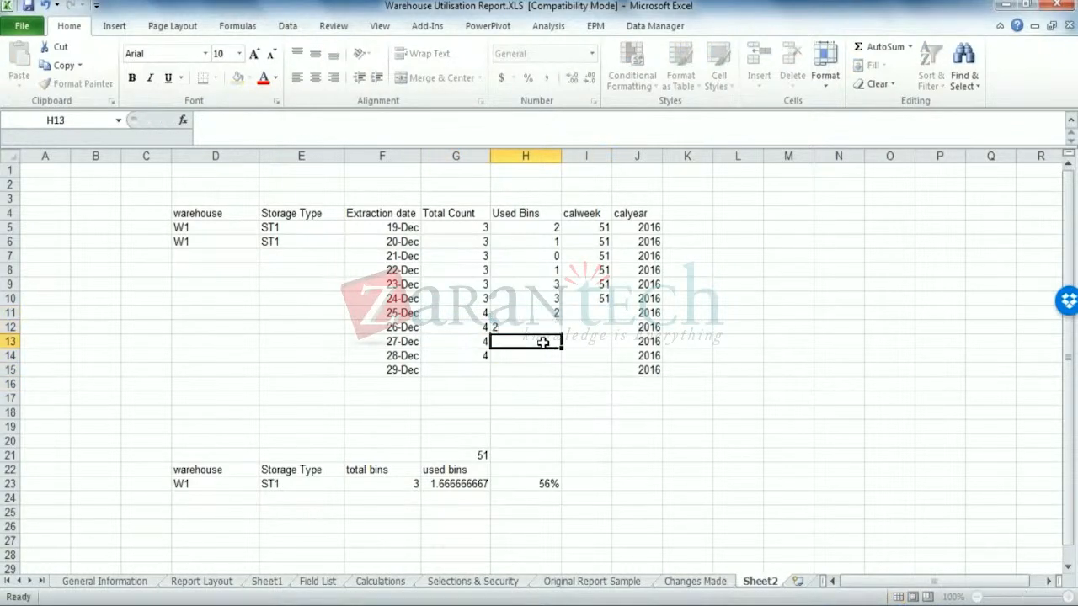
{"action": "type", "text": "2"}
{"action": "left_click", "coordinate": [548, 355]}
{"action": "type", "text": "2"}
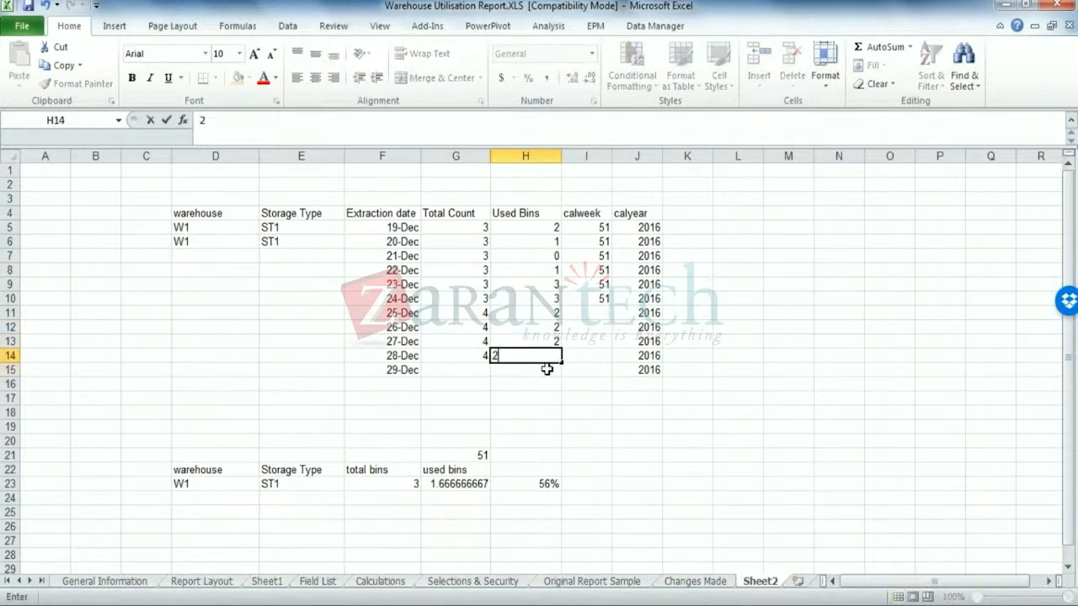
- Complete the 29-Dec row with a total count of 4 in G15 and 1 used bin in H15
{"action": "left_click", "coordinate": [494, 374]}
{"action": "left_click", "coordinate": [488, 374]}
{"action": "type", "text": "4"}
{"action": "left_click", "coordinate": [519, 371]}
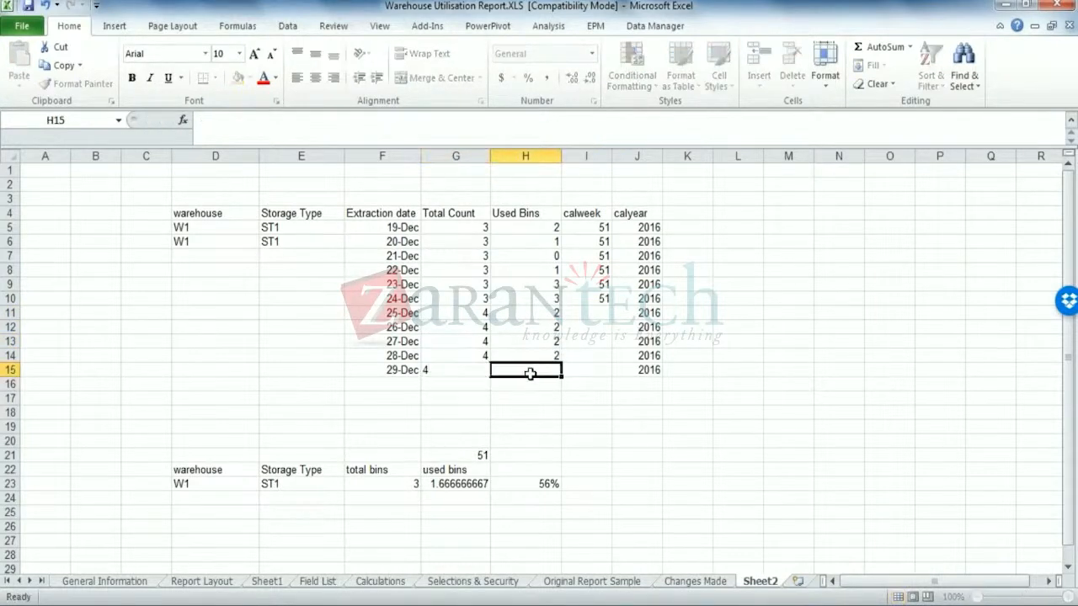
{"action": "type", "text": "1"}
{"action": "left_click", "coordinate": [626, 403]}
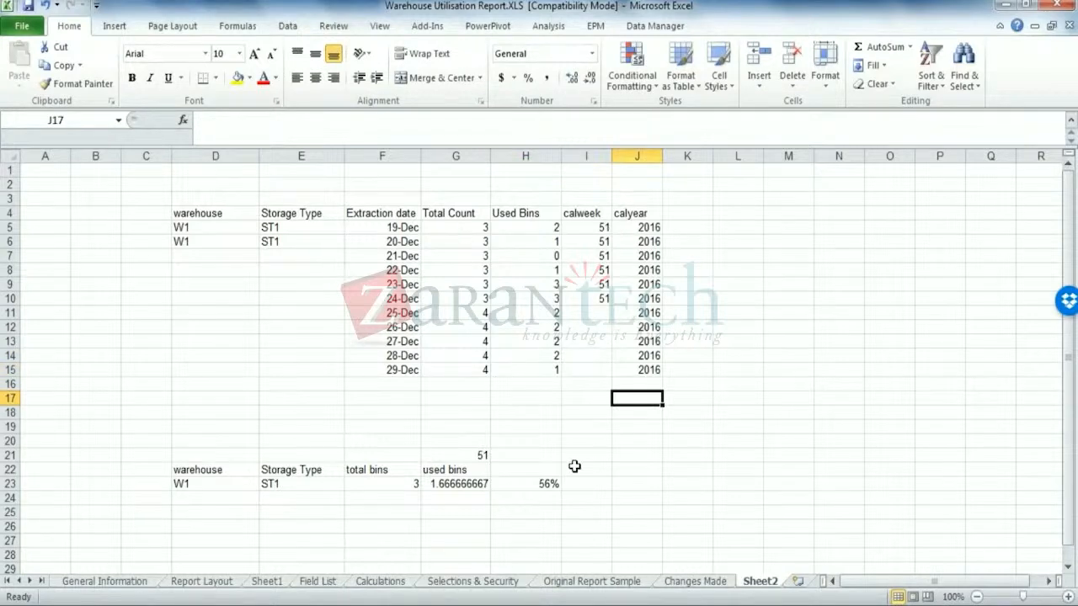
- Label J21 "YTD" and calculate the average total bins for the year in J23 with =38/11
{"action": "left_click", "coordinate": [650, 455]}
{"action": "type", "text": "Y"}
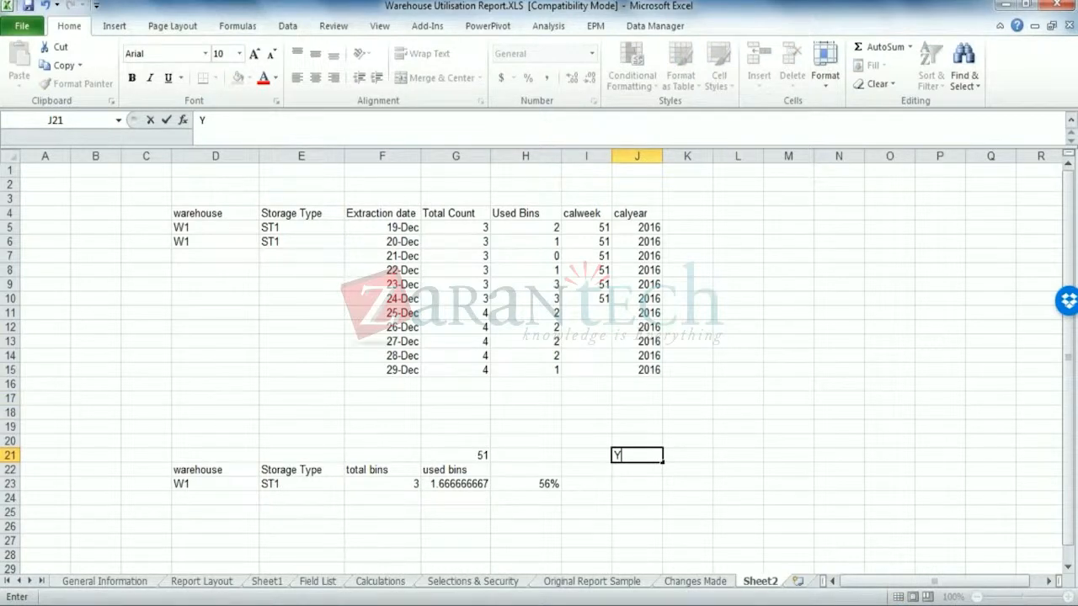
{"action": "type", "text": "TD"}
{"action": "left_click_drag", "start_coordinate": [456, 227], "coordinate": [472, 370]}
{"action": "left_click", "coordinate": [637, 483]}
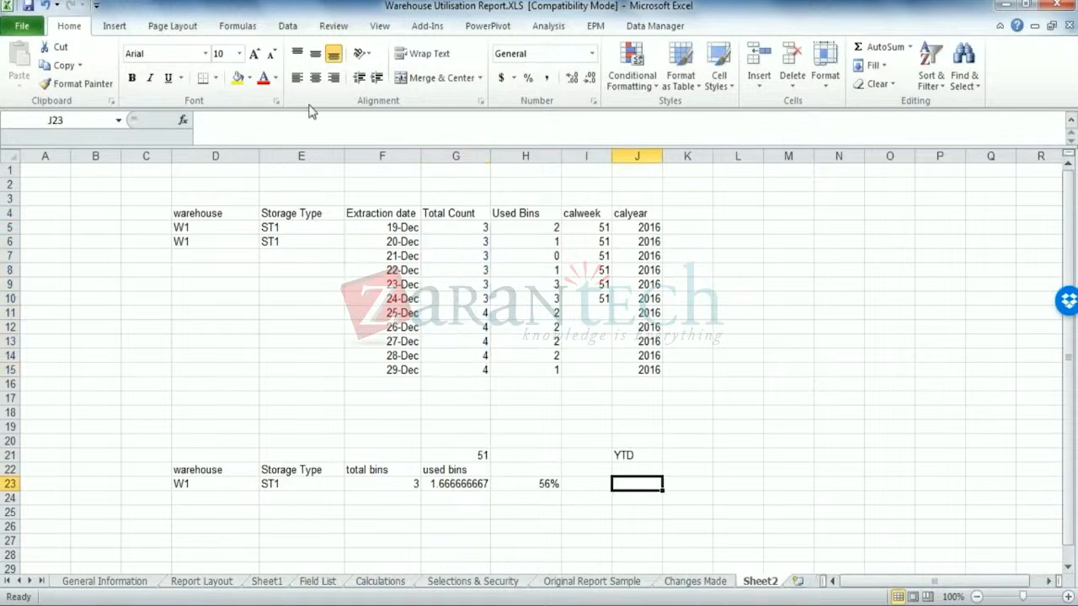
{"action": "left_click", "coordinate": [316, 121]}
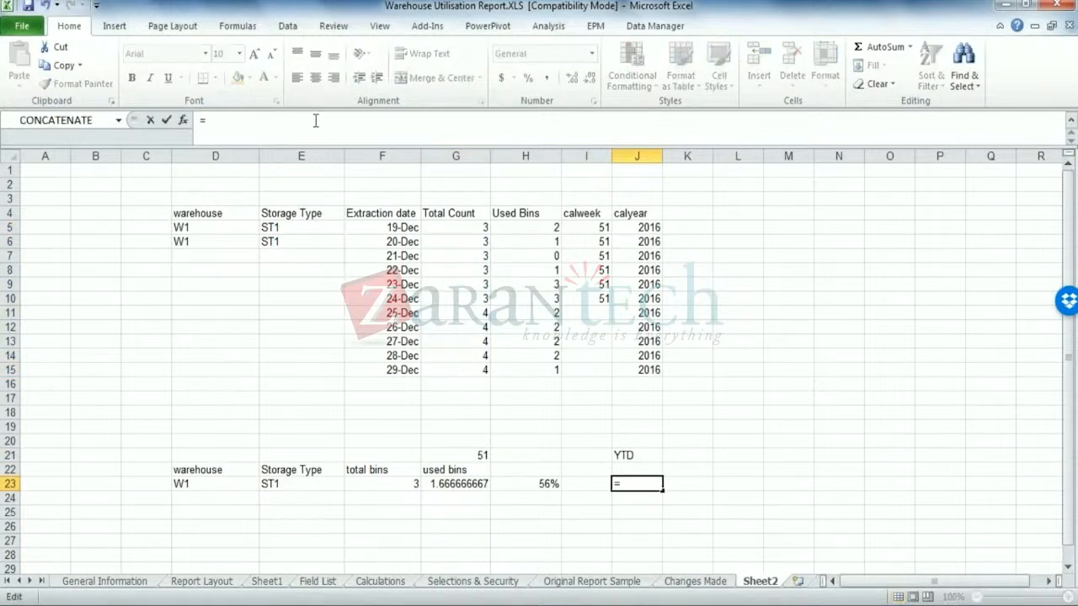
{"action": "type", "text": "38/11"}
{"action": "key", "text": "Return"}
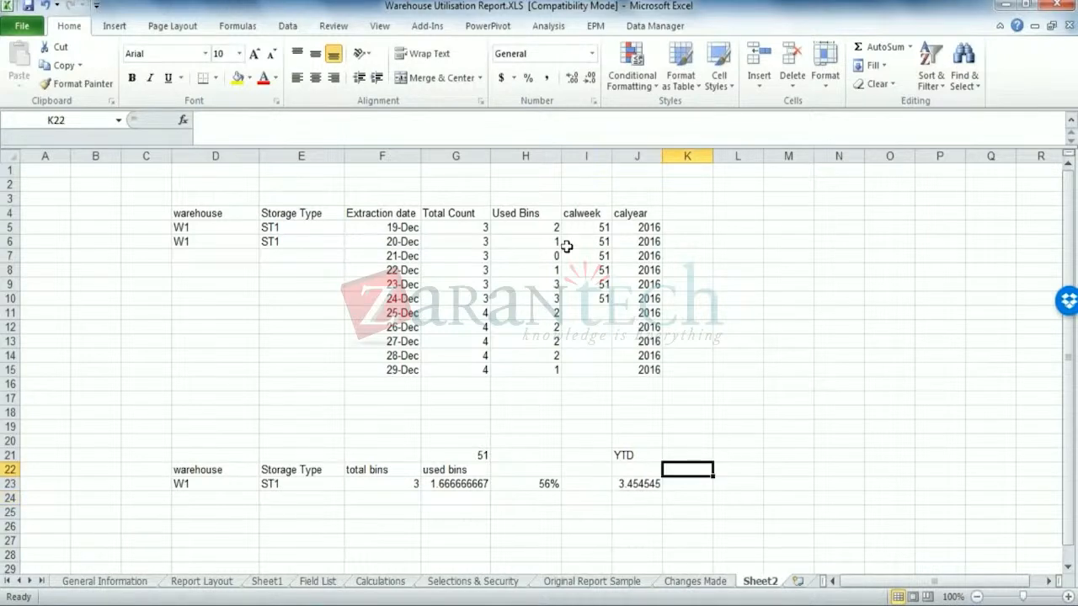
- Calculate the year-to-date average of used bins in K23 with =19/11
{"action": "left_click_drag", "start_coordinate": [555, 227], "coordinate": [556, 371]}
{"action": "left_click", "coordinate": [693, 481]}
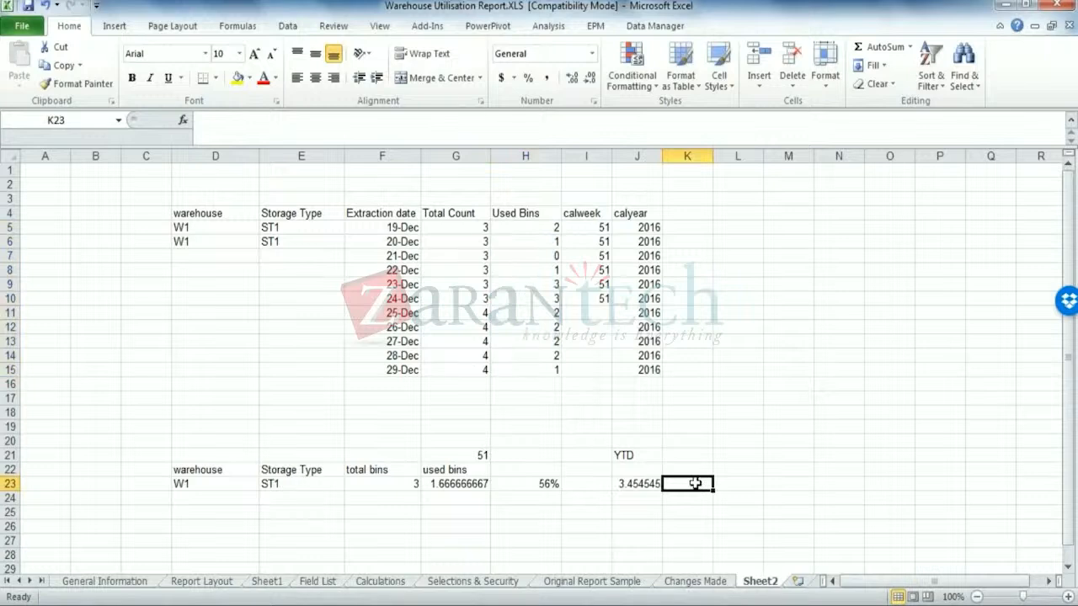
{"action": "left_click", "coordinate": [399, 135]}
{"action": "type", "text": "=1"}
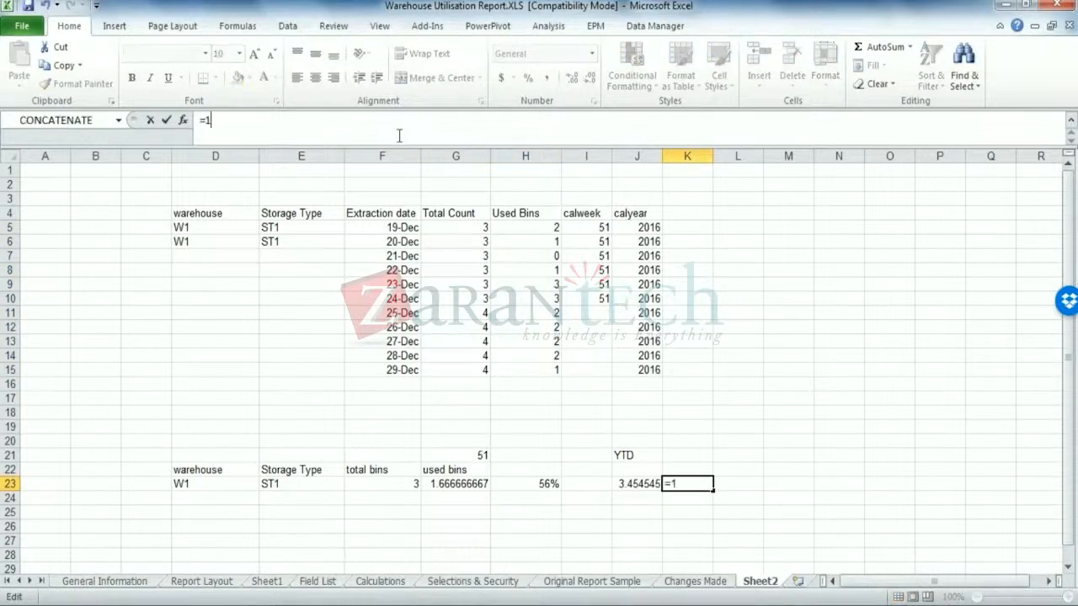
{"action": "type", "text": "9/11"}
{"action": "key", "text": "Return"}
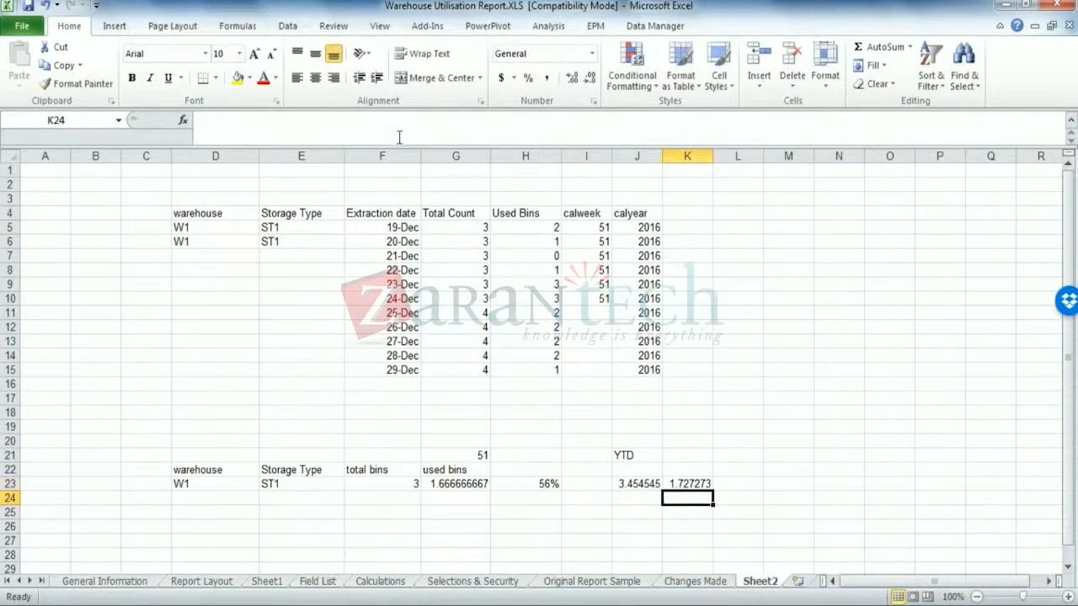
- Copy the weekly utilisation formula and its percentage format from H23 to L23
{"action": "left_click", "coordinate": [547, 483]}
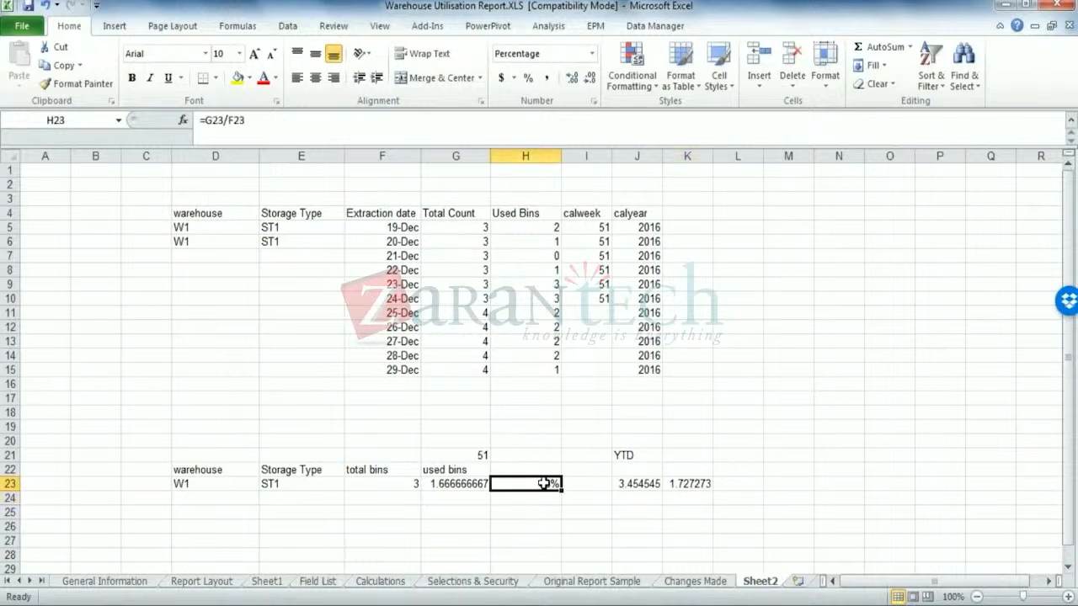
{"action": "key", "text": "ctrl+c"}
{"action": "left_click", "coordinate": [741, 485]}
{"action": "key", "text": "ctrl+v"}
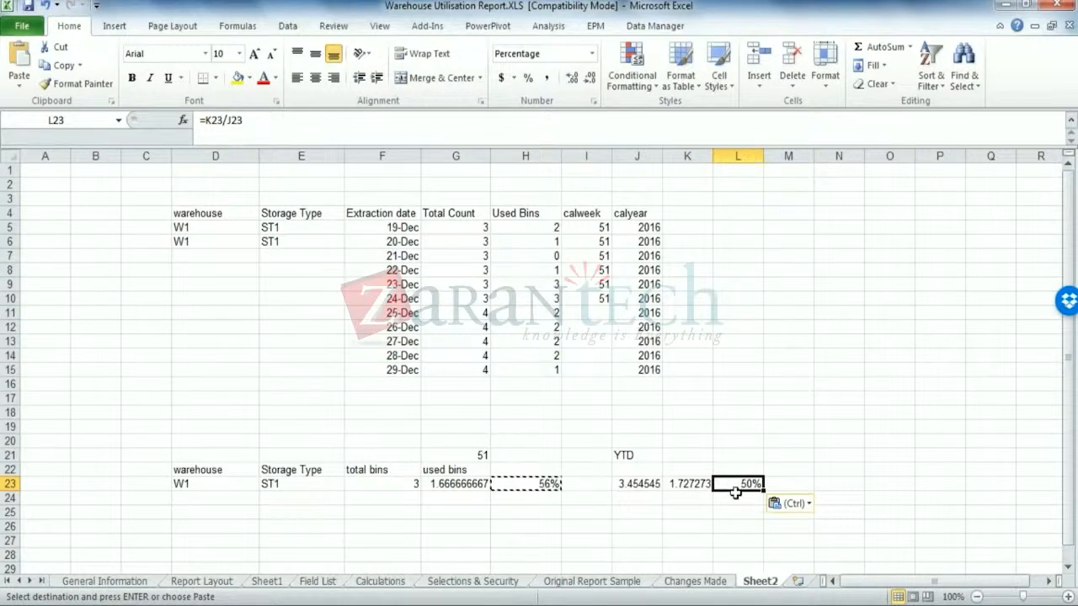
{"action": "left_click", "coordinate": [734, 510]}
{"action": "left_click", "coordinate": [734, 484]}
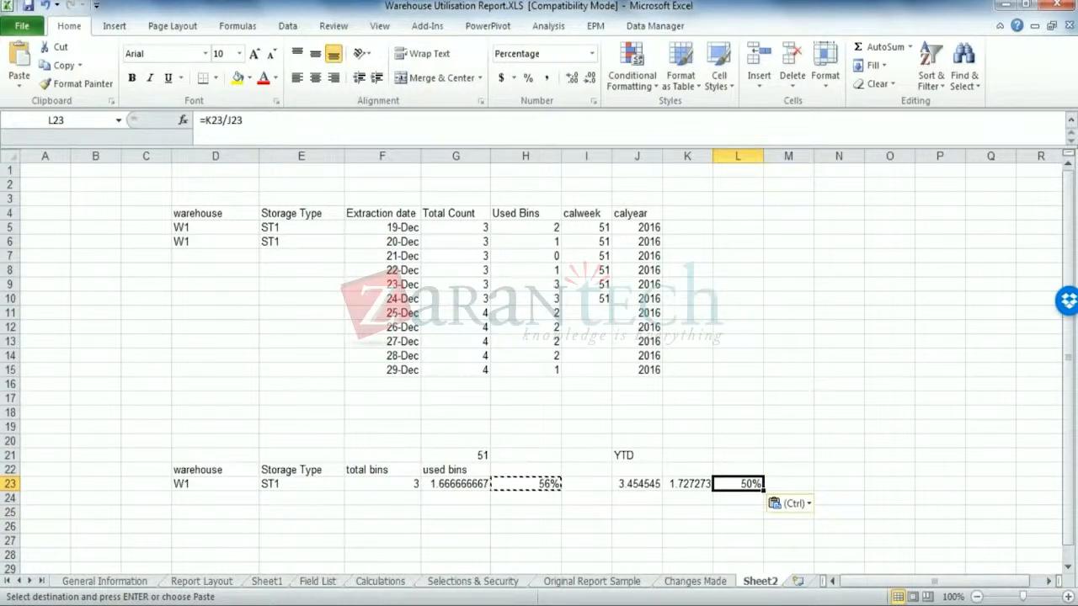
- Rebuild the year-to-date utilisation formula in L23 as =K23/J23
{"action": "left_click", "coordinate": [250, 120]}
{"action": "left_click_drag", "start_coordinate": [251, 119], "coordinate": [199, 120]}
{"action": "type", "text": "="}
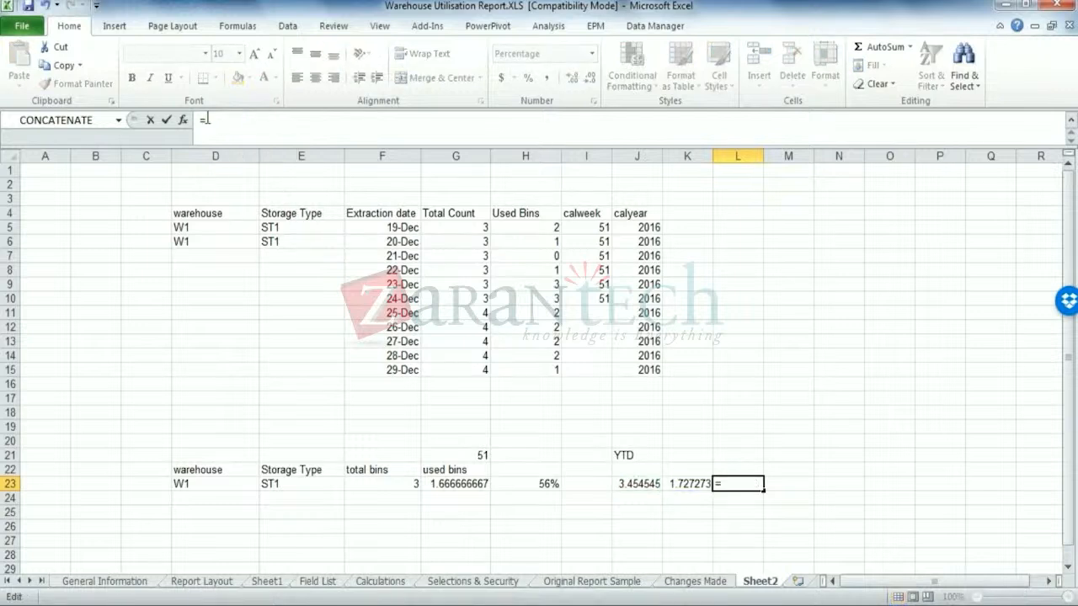
{"action": "left_click", "coordinate": [689, 484]}
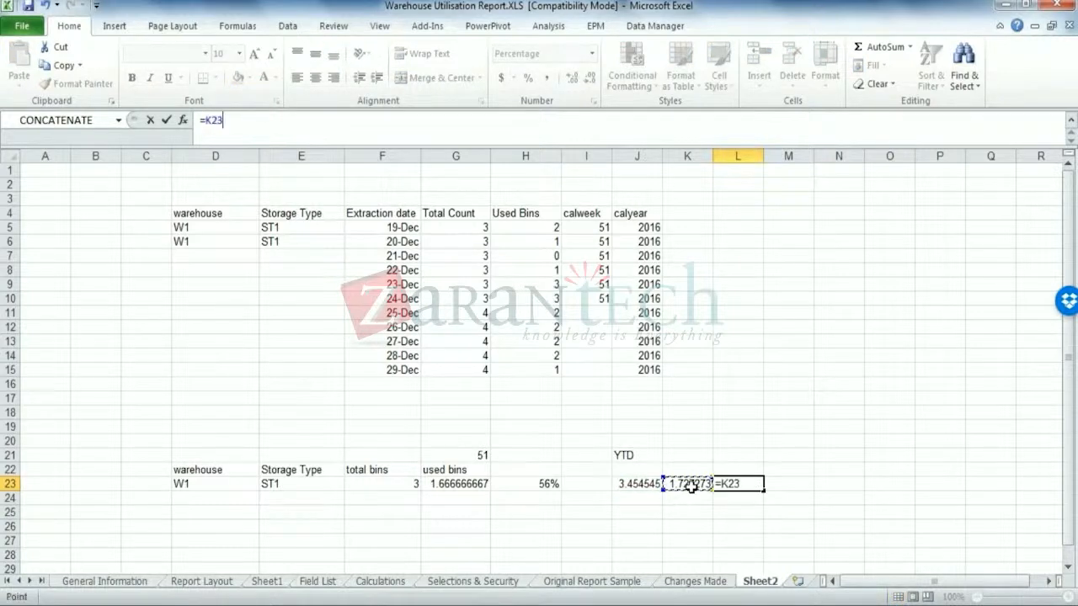
{"action": "type", "text": "/"}
{"action": "left_click", "coordinate": [637, 484]}
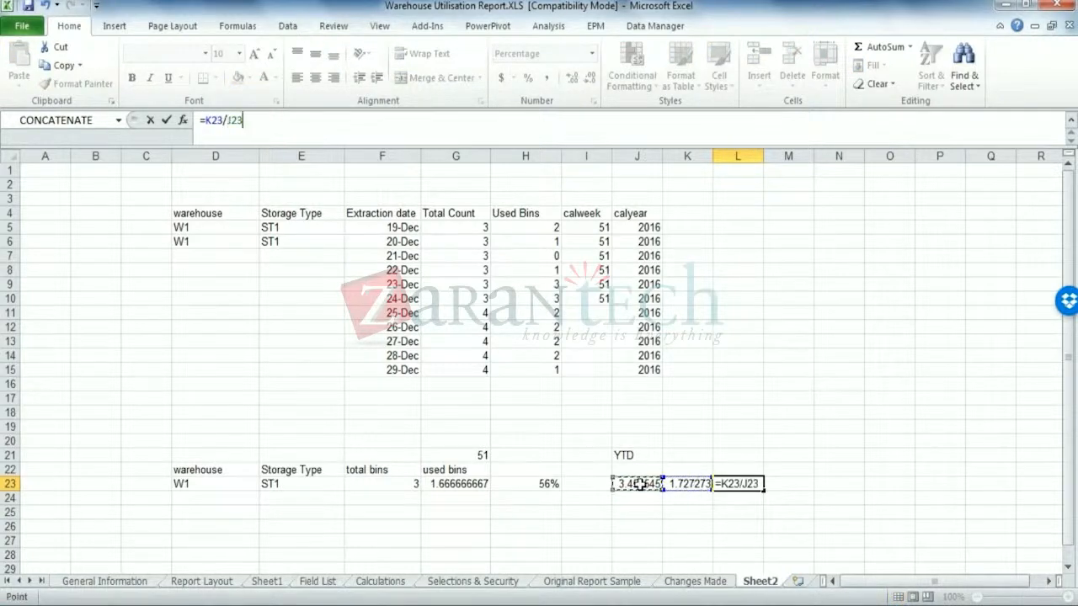
{"action": "key", "text": "Return"}
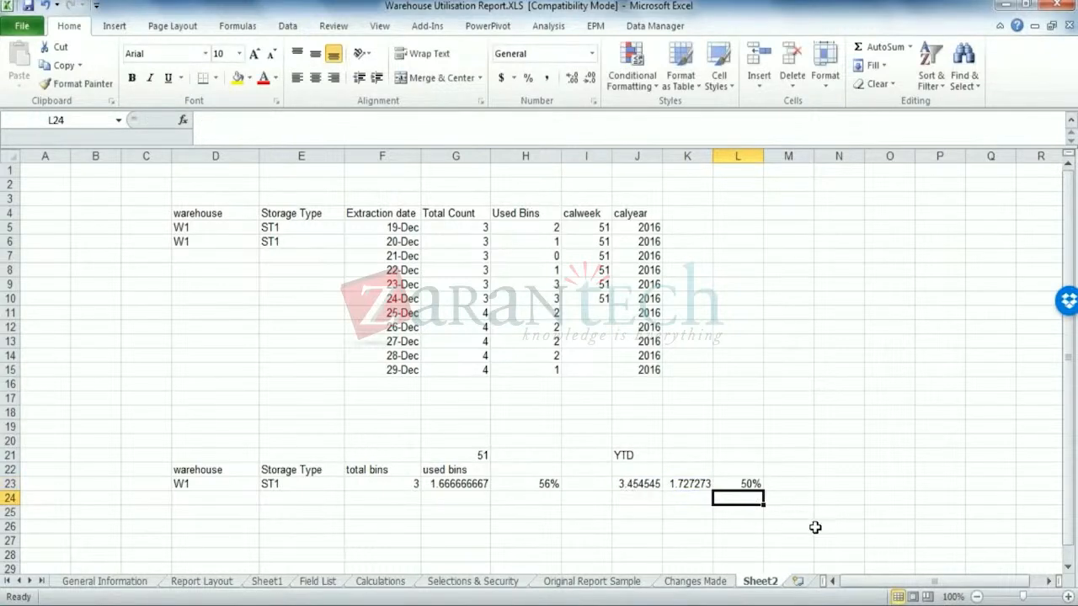
{"action": "left_click", "coordinate": [815, 527]}
{"action": "left_click", "coordinate": [744, 483]}
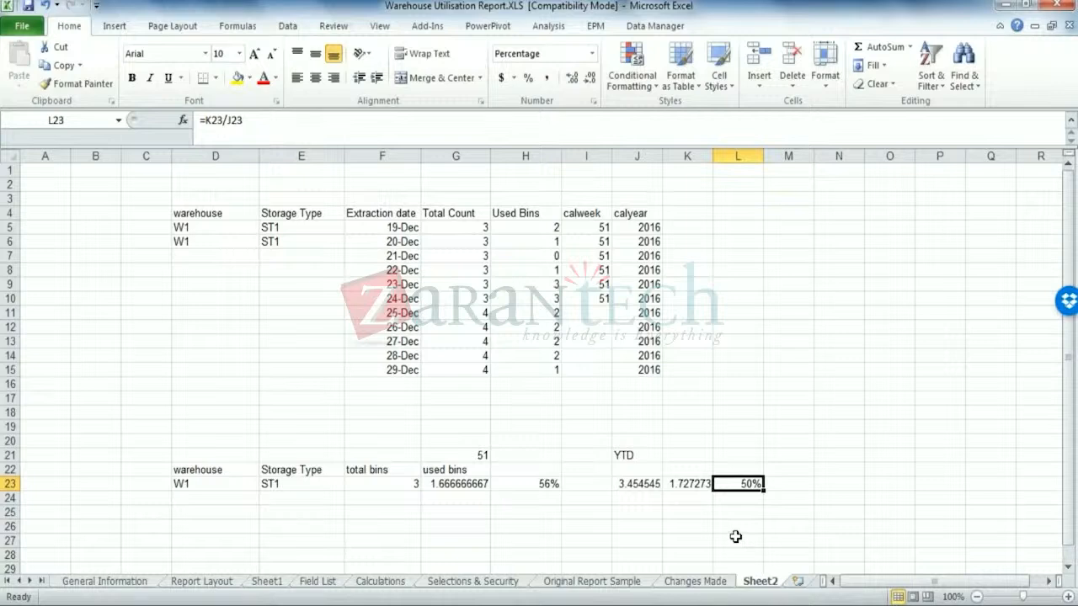
- Switch to the SAP BW 75 Dec Batch presentation in PowerPoint and add a blank slide after slide 36
{"action": "mouse_move", "coordinate": [461, 604]}
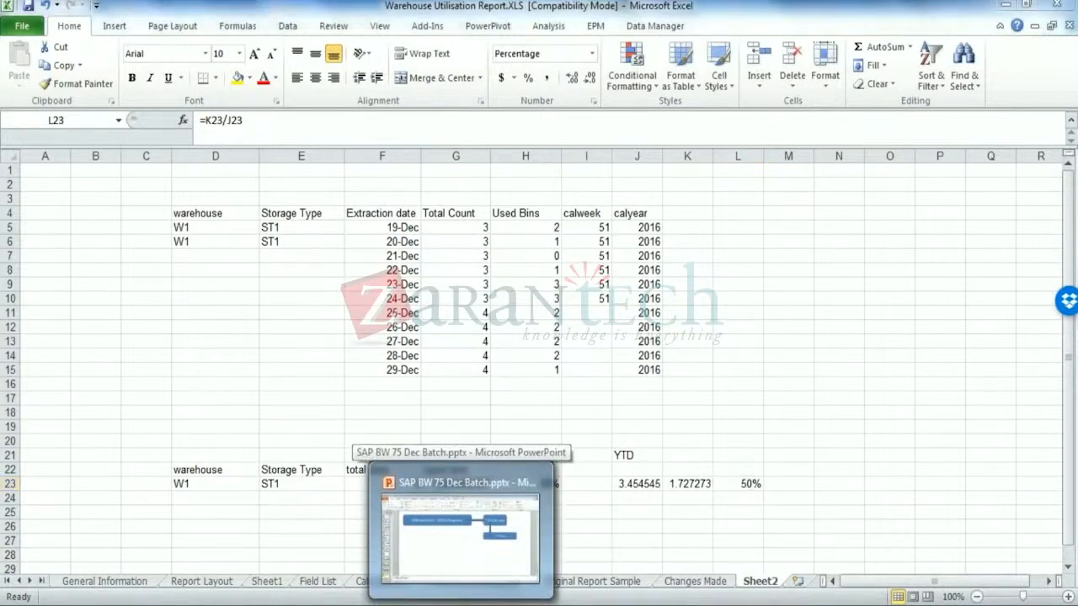
{"action": "left_click", "coordinate": [461, 538]}
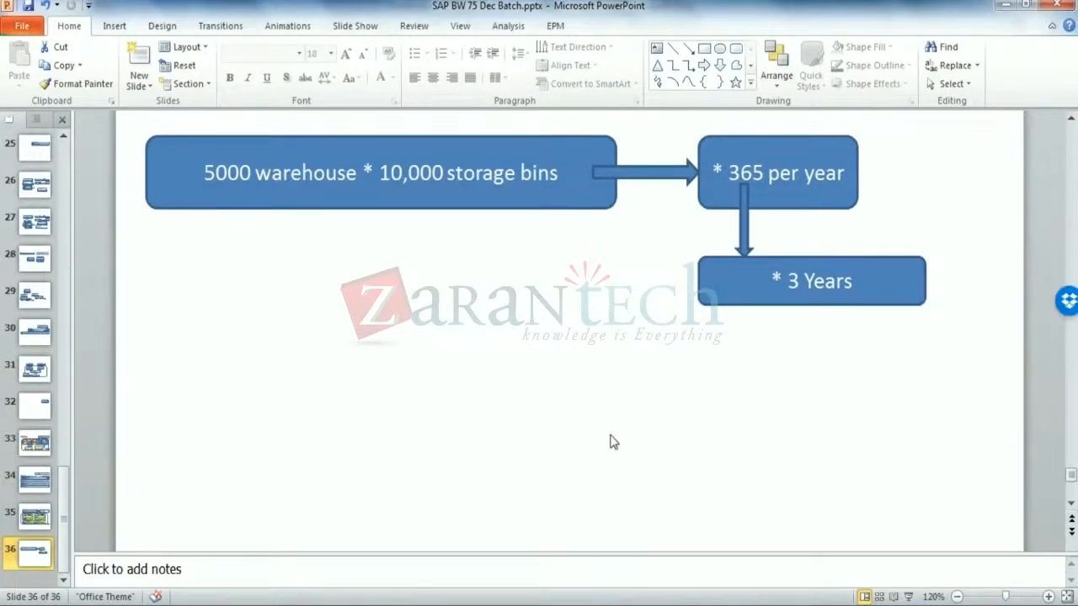
{"action": "left_click", "coordinate": [140, 86]}
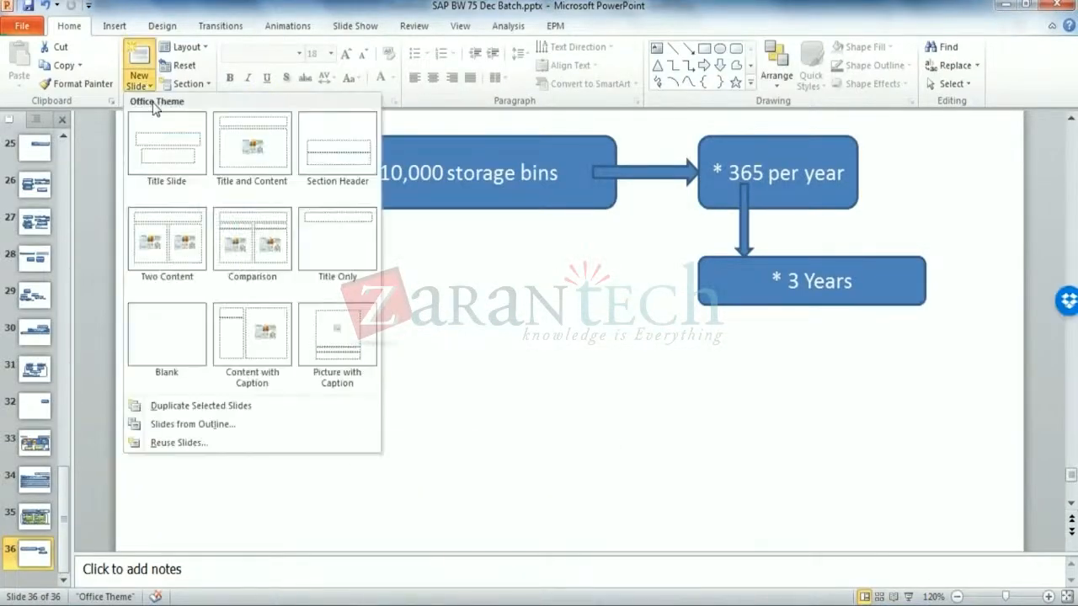
{"action": "left_click", "coordinate": [192, 340]}
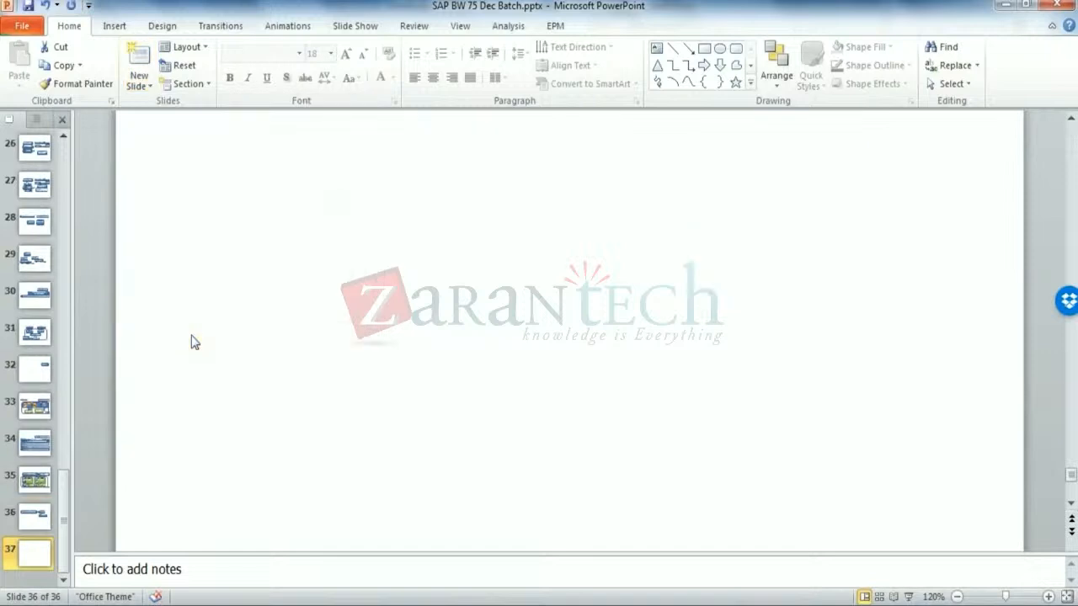
- Draw a wide rounded rectangle near the upper edge of slide 37 with the text "Primary key of DSO ?"
{"action": "left_click", "coordinate": [736, 49]}
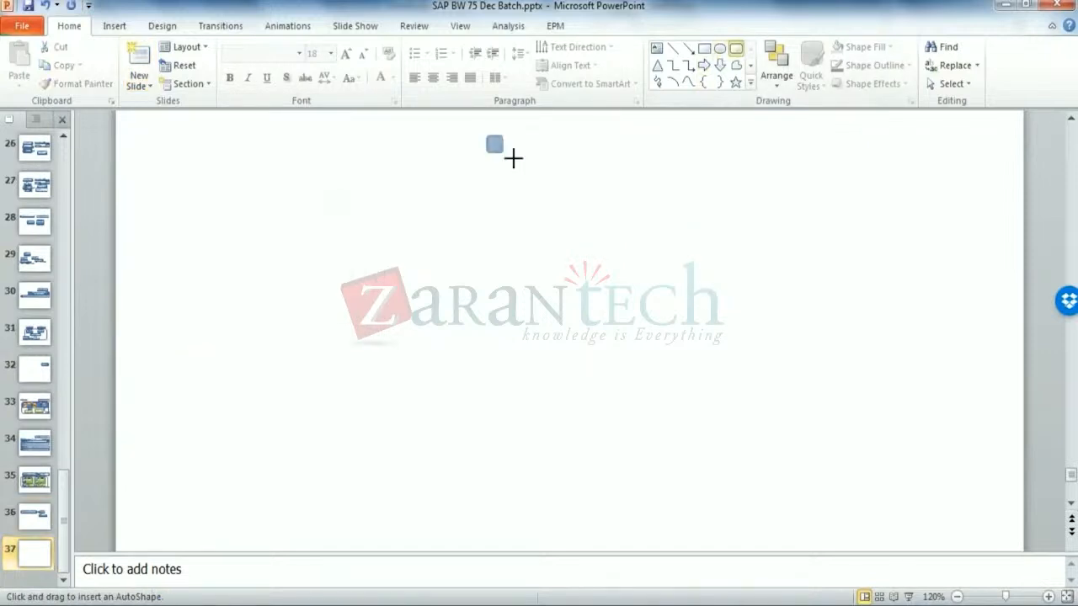
{"action": "left_click_drag", "start_coordinate": [513, 157], "coordinate": [993, 184]}
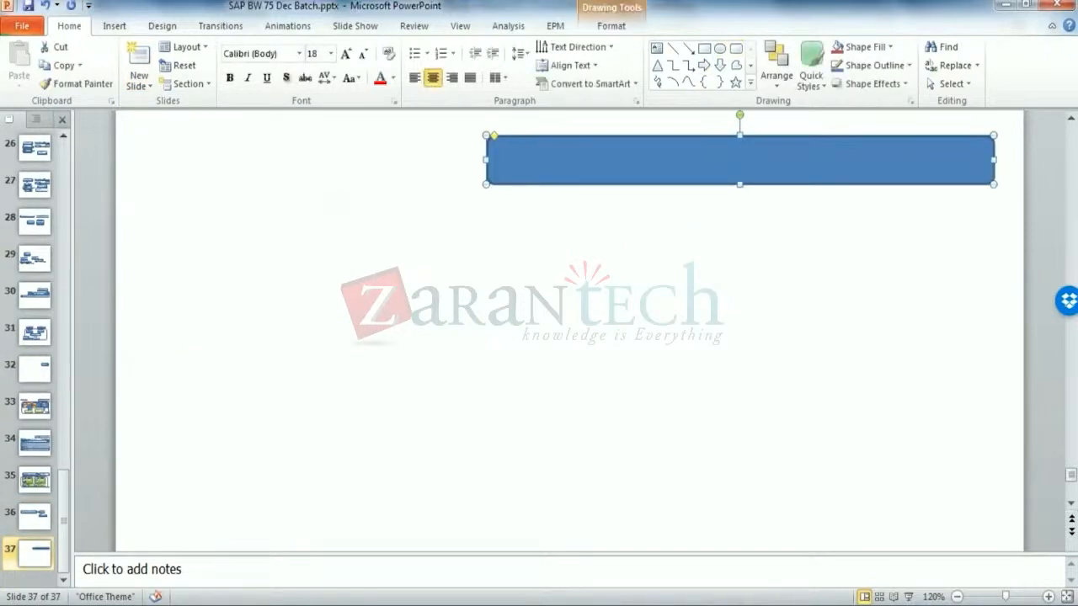
{"action": "type", "text": "Primary key"}
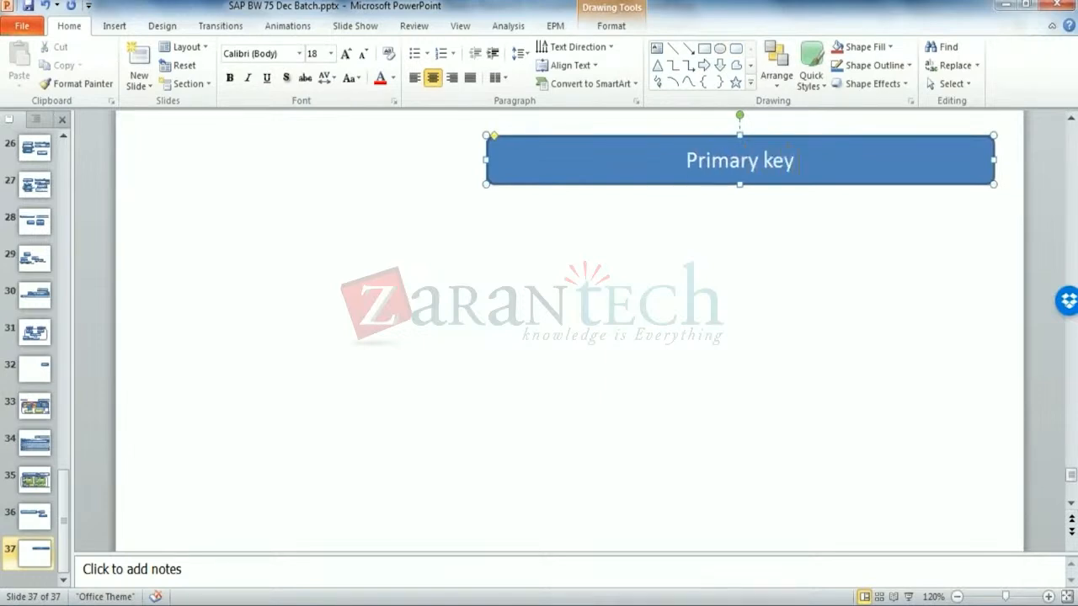
{"action": "type", "text": " of DSO ?"}
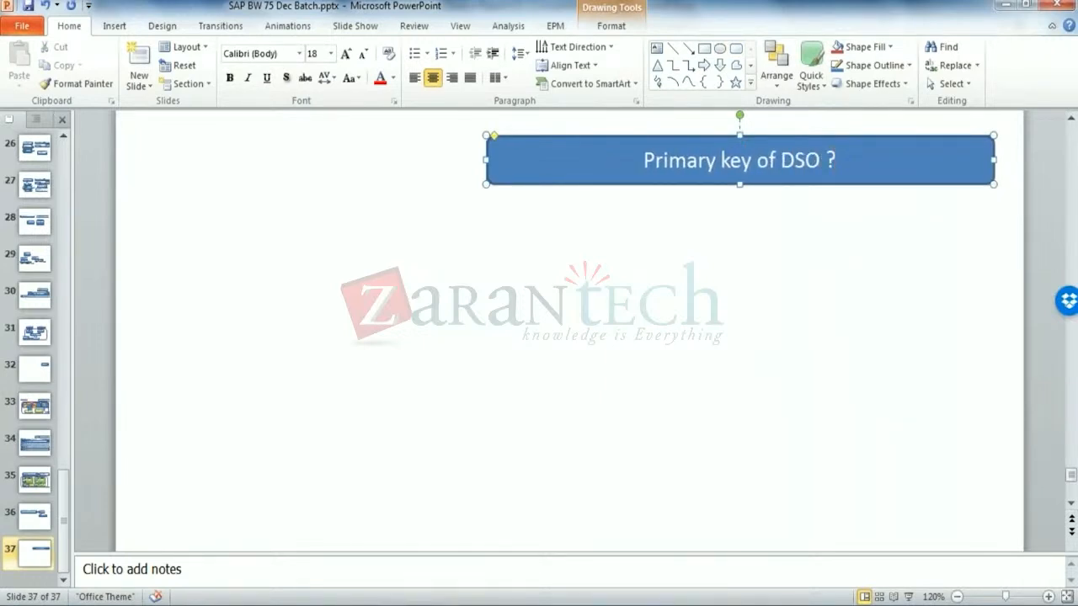
{"action": "left_click", "coordinate": [799, 297]}
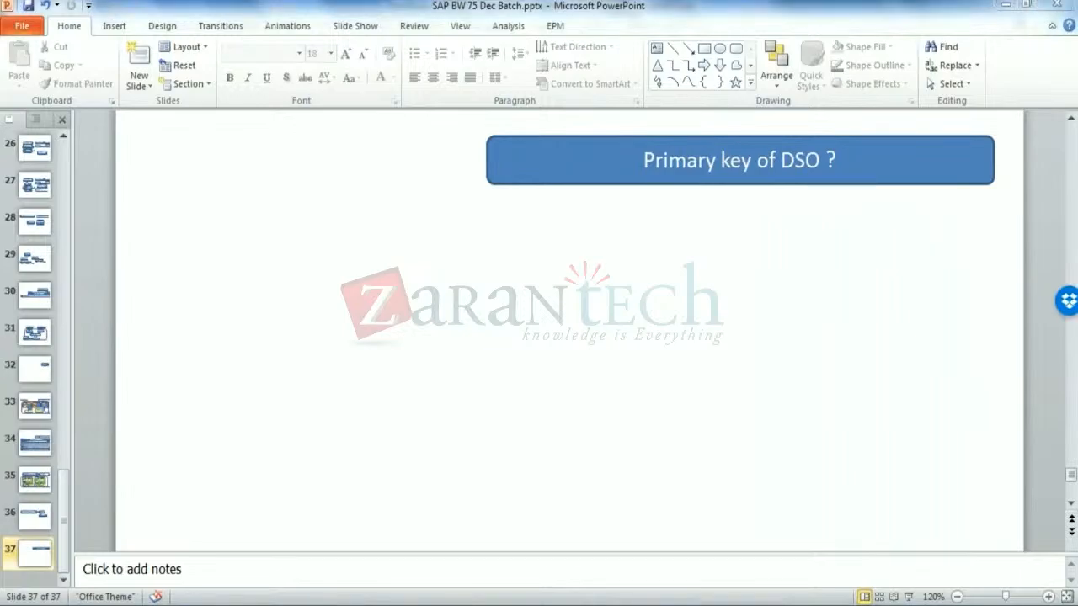
- Switch to SAP to check the key fields of table LAGP, and return to the PowerPoint slide
{"action": "left_click", "coordinate": [263, 592]}
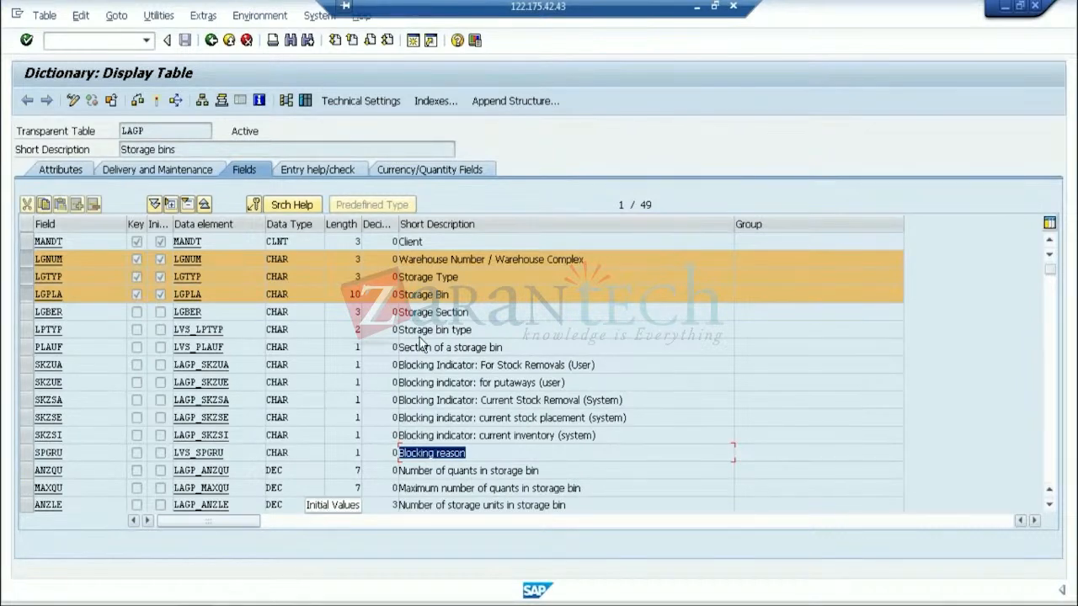
{"action": "left_click", "coordinate": [696, 6]}
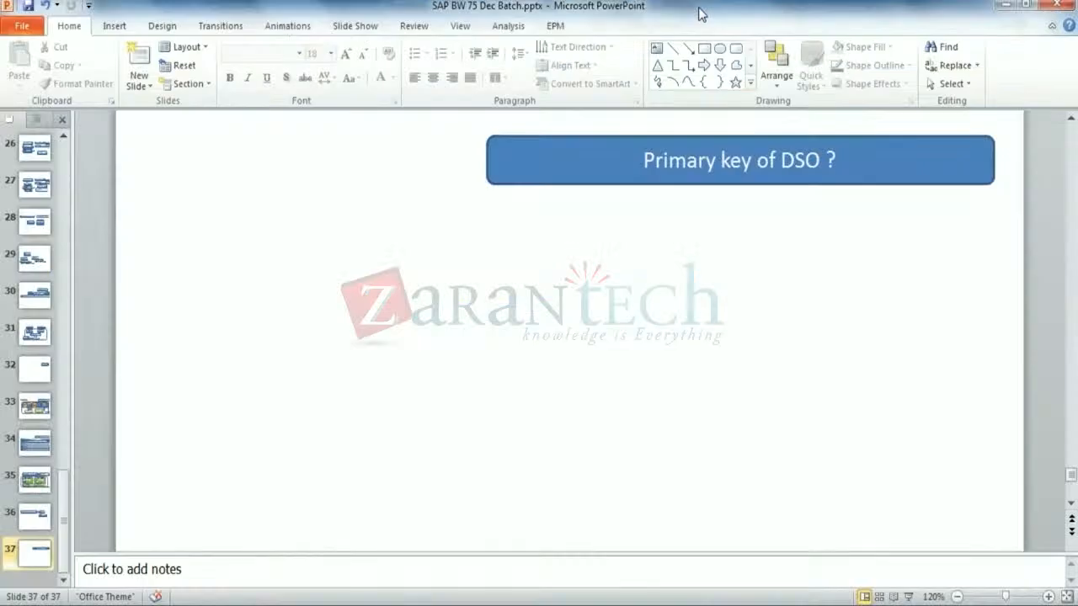
- Review the 5000 warehouse * 10,000 storage bins calculation on slide 36
{"action": "left_click", "coordinate": [52, 517]}
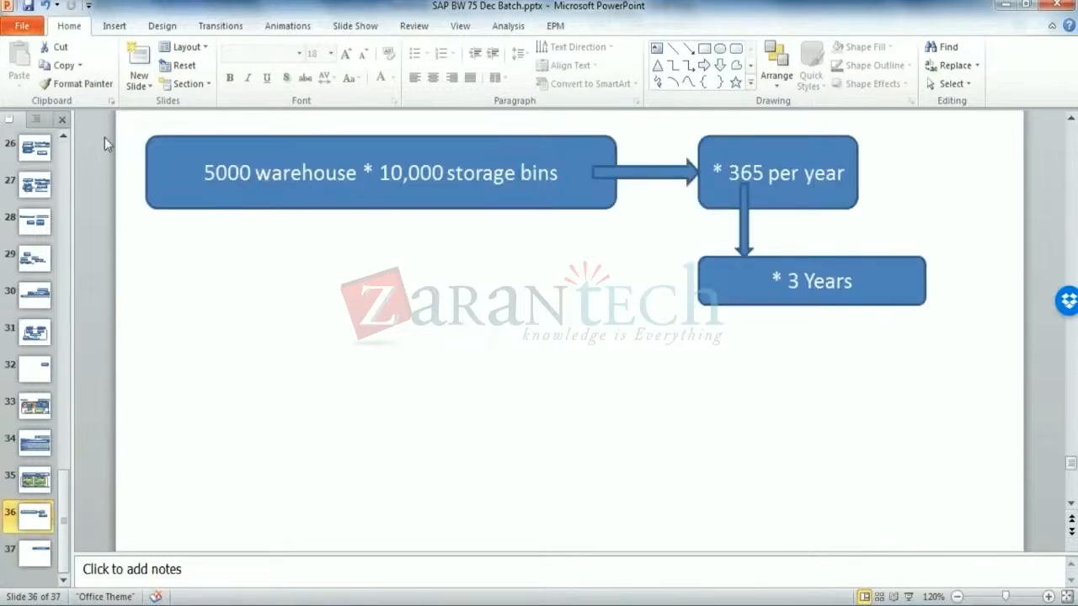
{"action": "scroll", "coordinate": [219, 123], "scroll_direction": "up", "scroll_amount": 3}
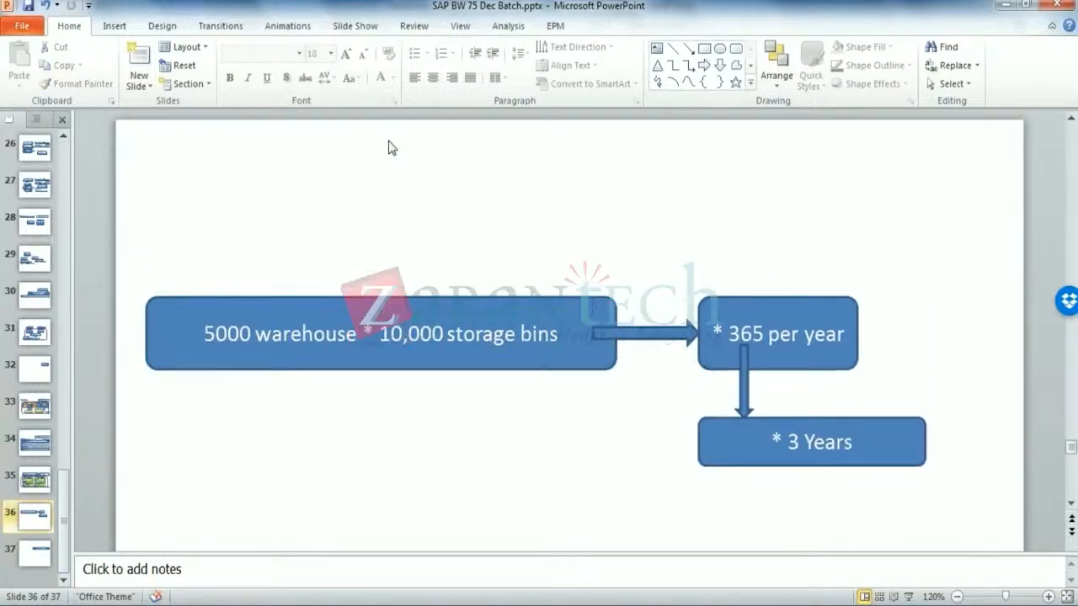
{"action": "scroll", "coordinate": [725, 298], "scroll_direction": "down", "scroll_amount": 3}
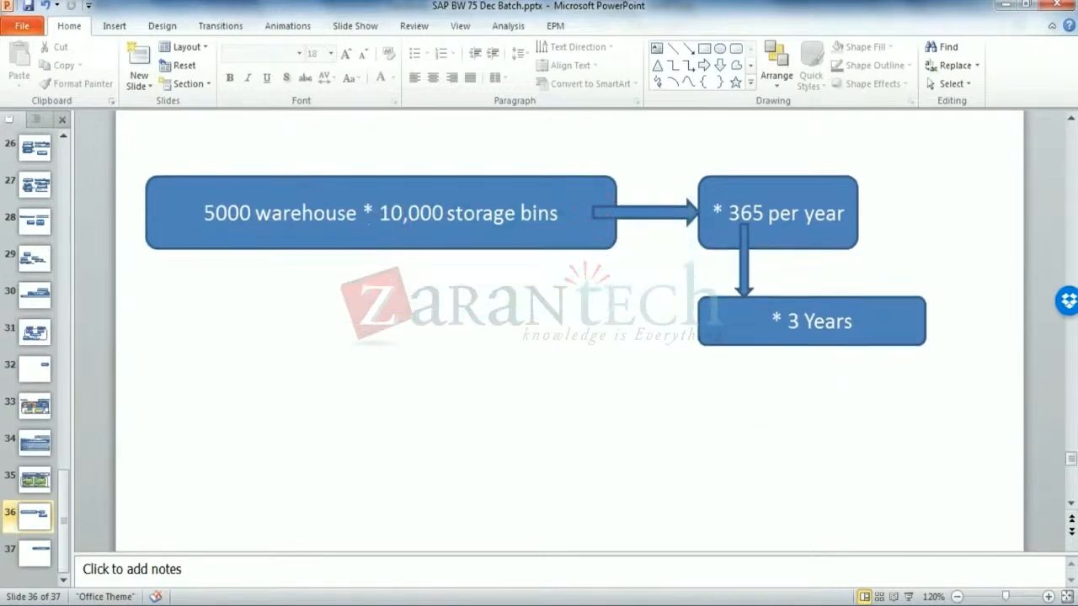
{"action": "scroll", "coordinate": [304, 439], "scroll_direction": "down", "scroll_amount": 1}
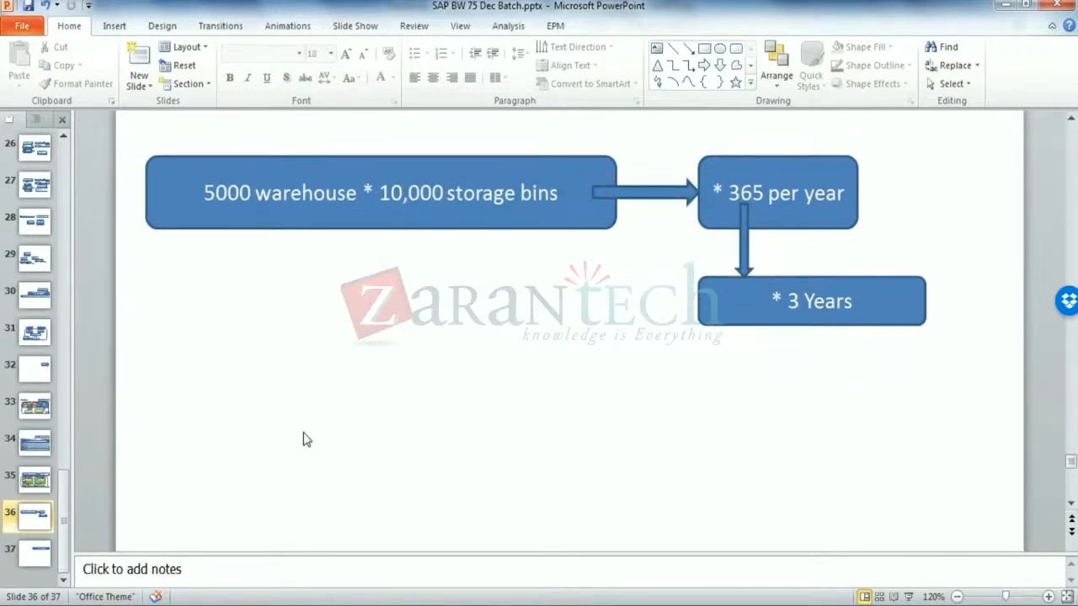
- On slide 37, draw a wide rounded rectangle below the question box with the text "Warehouse and storage Bin"
{"action": "left_click", "coordinate": [35, 551]}
{"action": "left_click", "coordinate": [735, 48]}
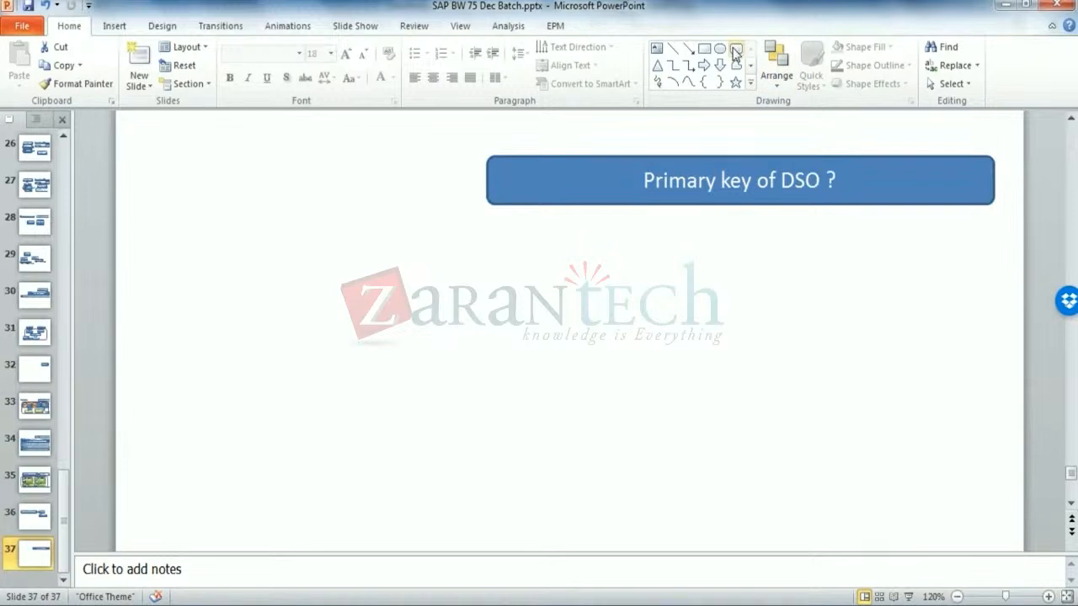
{"action": "mouse_move", "coordinate": [154, 228]}
{"action": "left_mouse_down"}
{"action": "mouse_move", "coordinate": [188, 267]}
{"action": "mouse_move", "coordinate": [994, 285]}
{"action": "left_mouse_up"}
{"action": "type", "text": "warehous"}
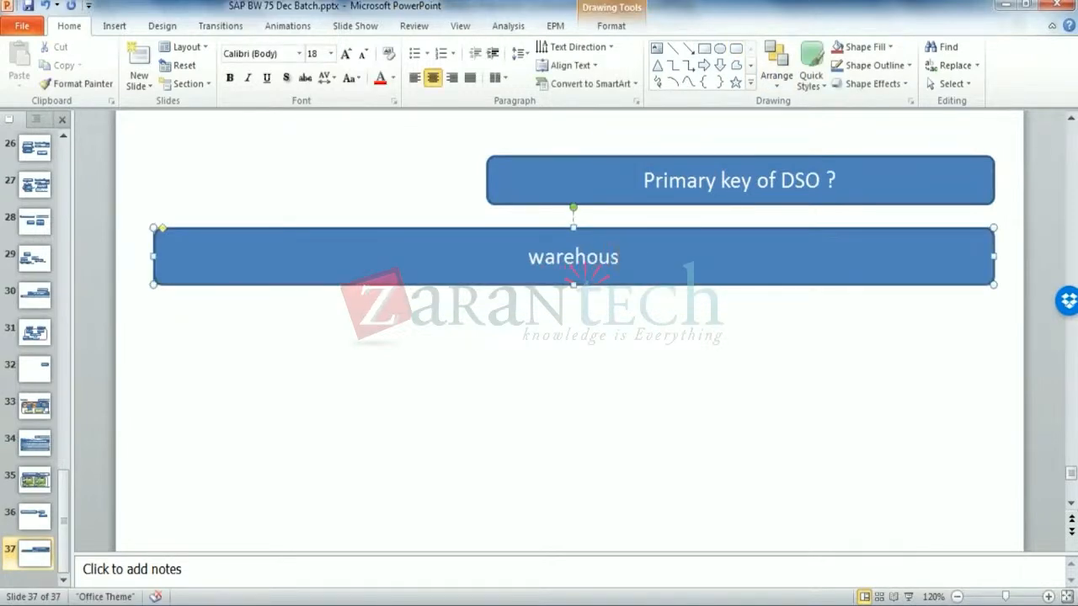
{"action": "type", "text": "e and storage Bin"}
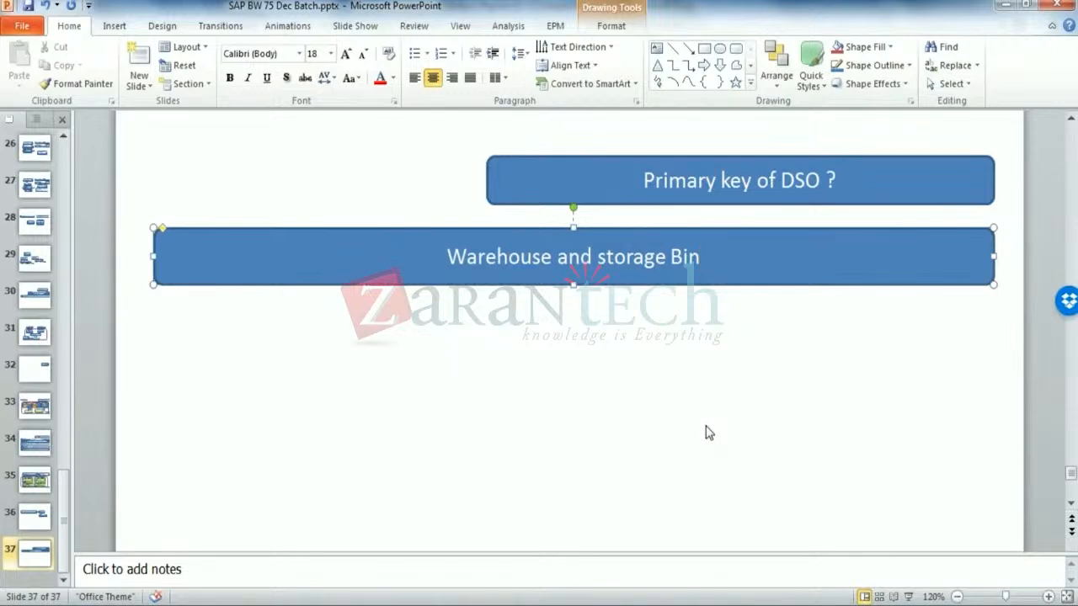
- Switch to the Warehouse Utilisation Report in Excel to compare the warehouse and storage type entries in D5:E6, and return to the PowerPoint slide
{"action": "mouse_move", "coordinate": [509, 602]}
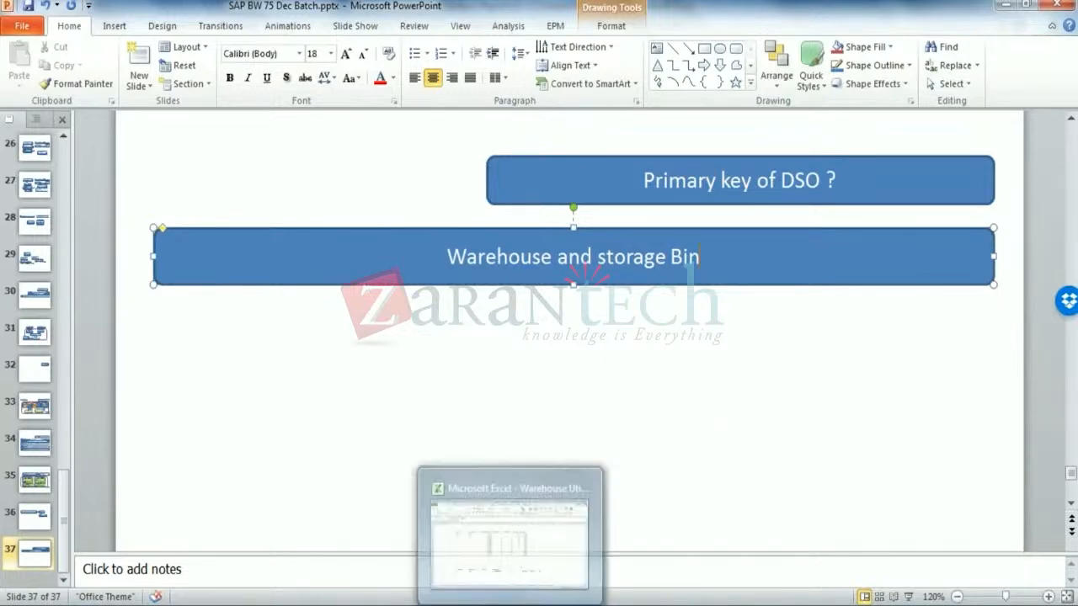
{"action": "left_click", "coordinate": [509, 539]}
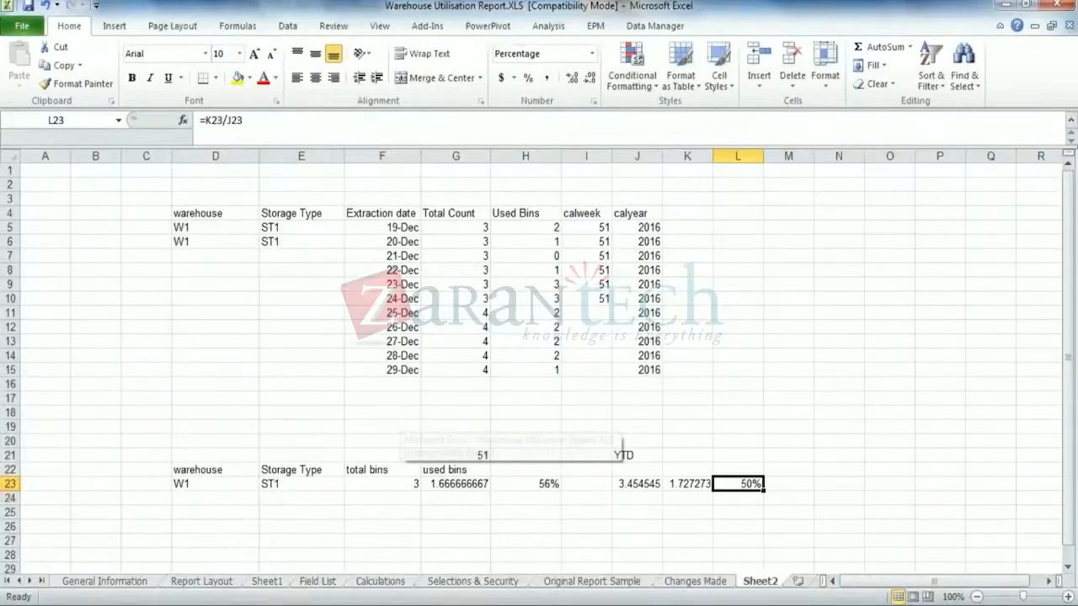
{"action": "left_click_drag", "start_coordinate": [182, 226], "coordinate": [313, 231]}
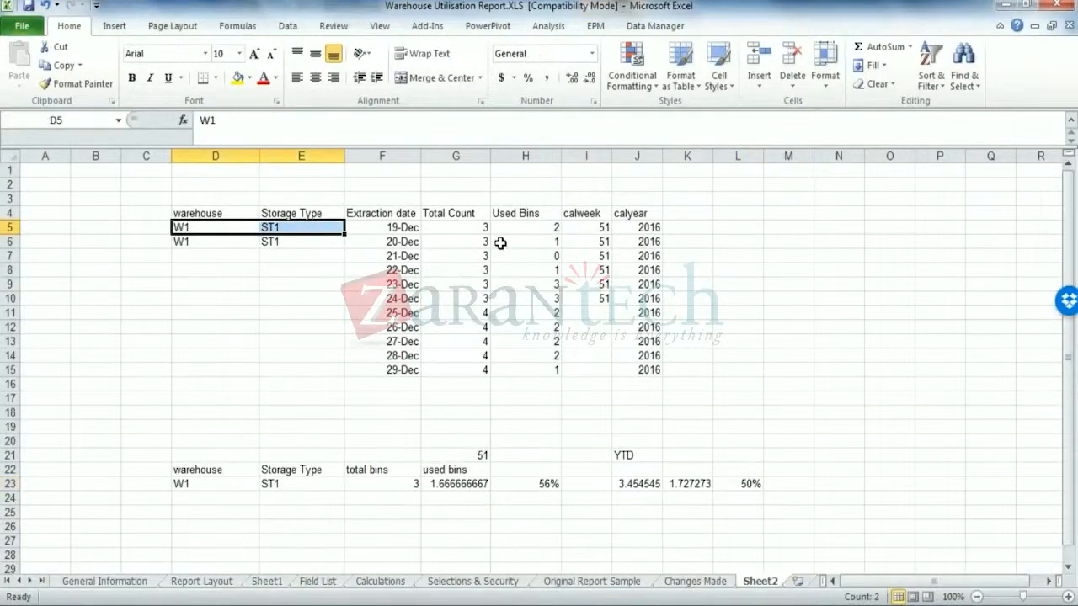
{"action": "left_click", "coordinate": [190, 242]}
{"action": "left_click_drag", "start_coordinate": [190, 241], "coordinate": [289, 242]}
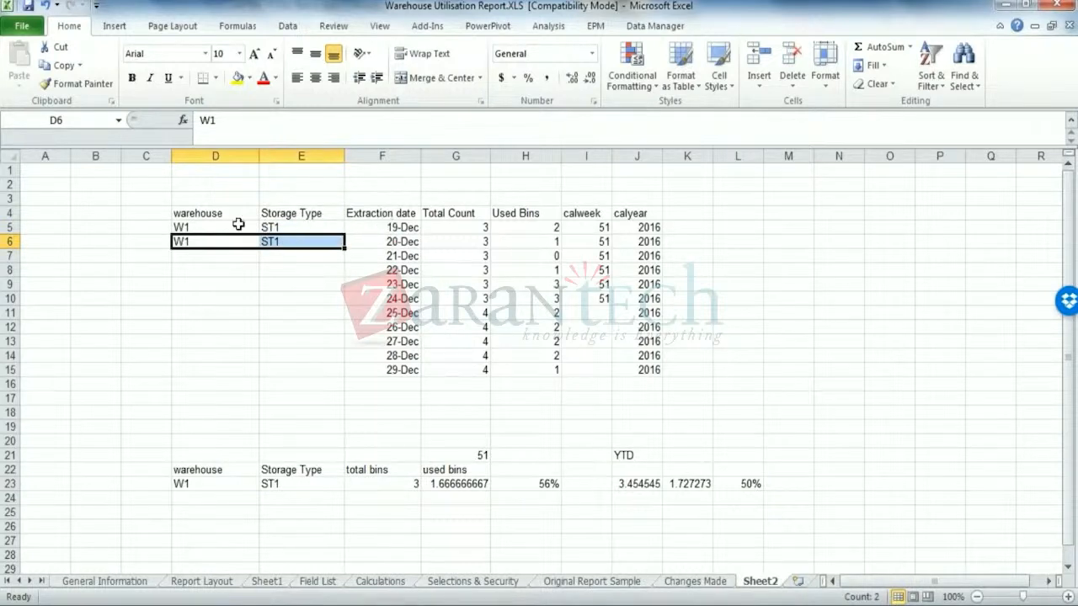
{"action": "left_click_drag", "start_coordinate": [216, 225], "coordinate": [299, 244]}
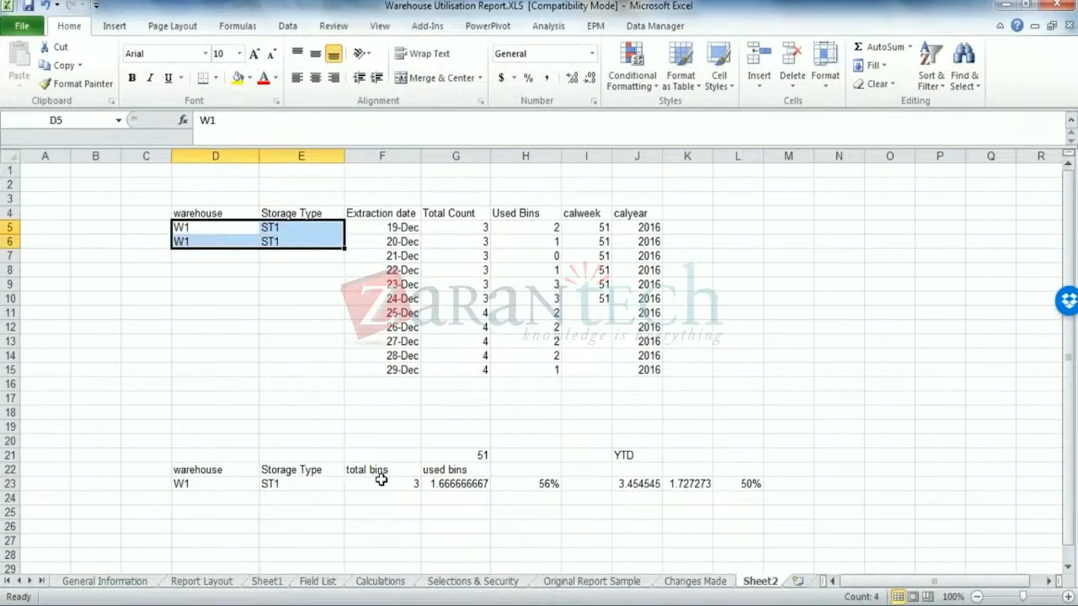
{"action": "key", "text": "alt+Tab"}
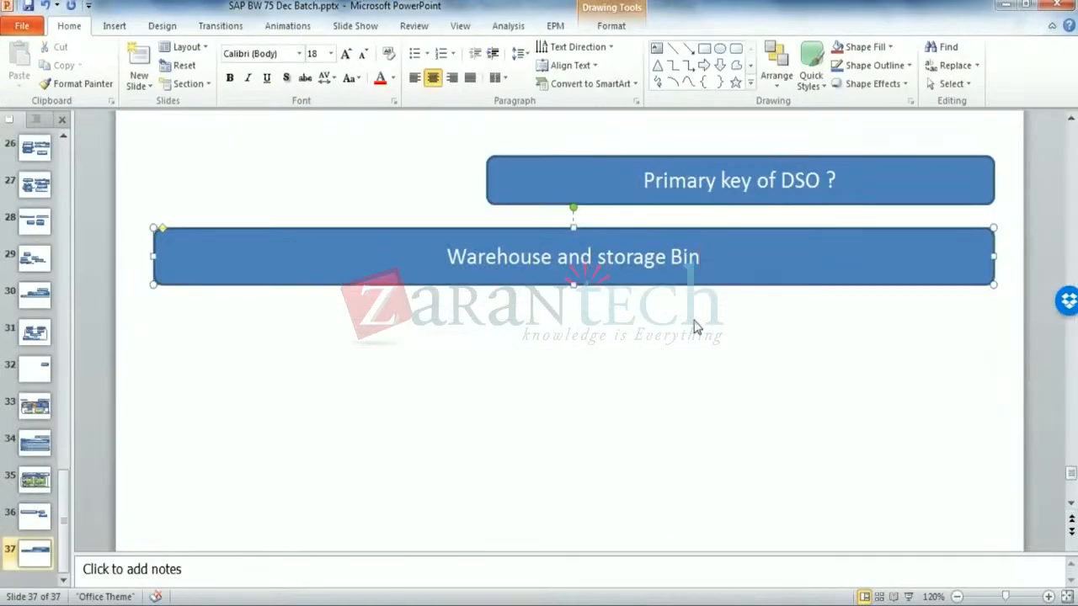
- Reword the lower box on slide 37 to "Ans: Warehouse ,storage Bin, extraction date"
{"action": "double_click", "coordinate": [589, 259]}
{"action": "key", "text": "Delete"}
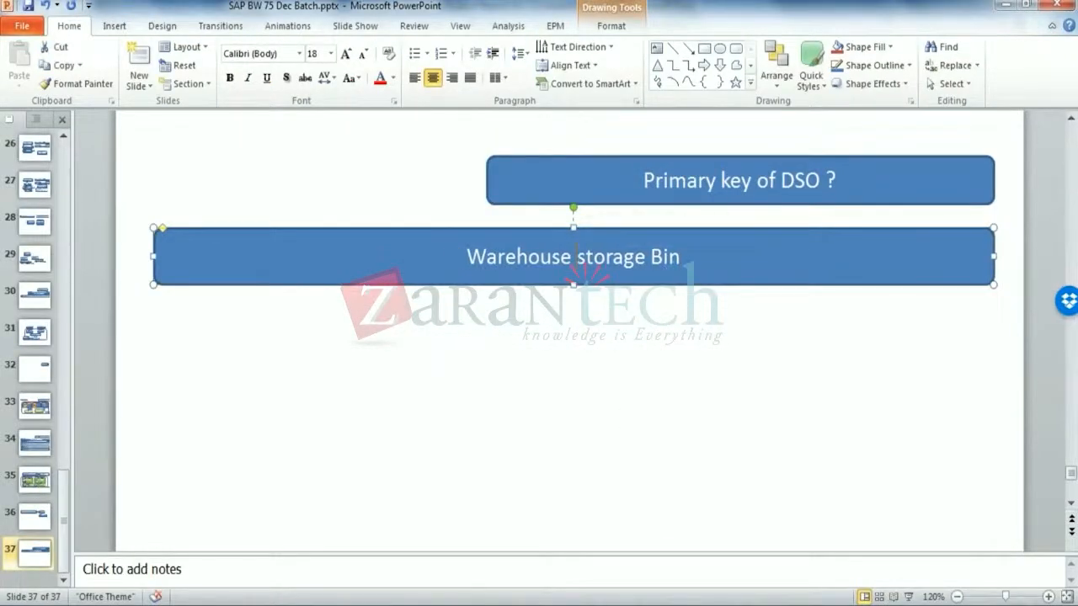
{"action": "type", "text": ",storage Bin"}
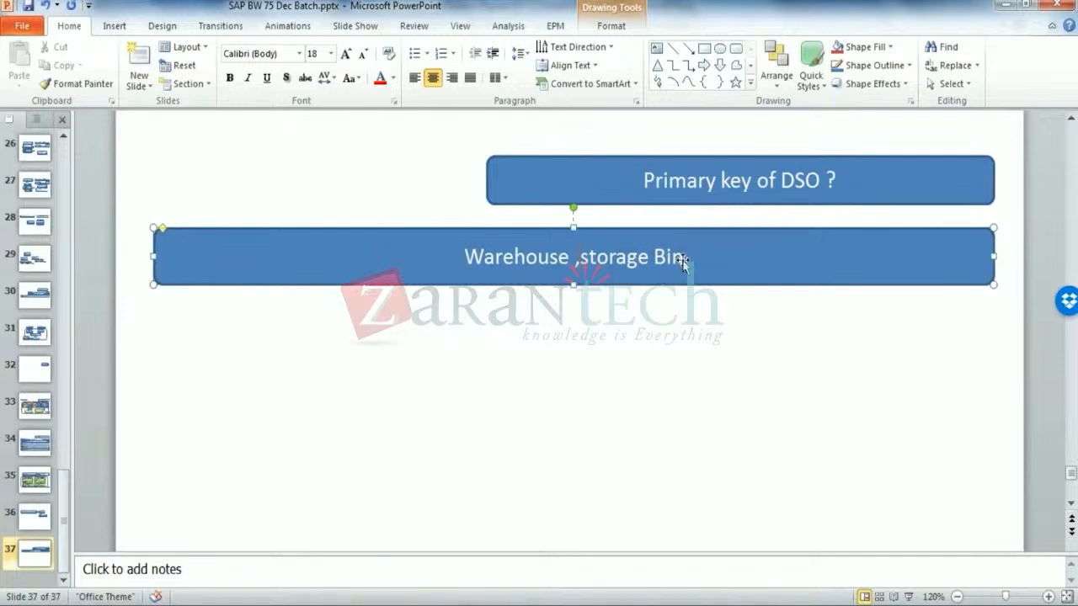
{"action": "type", "text": ", e"}
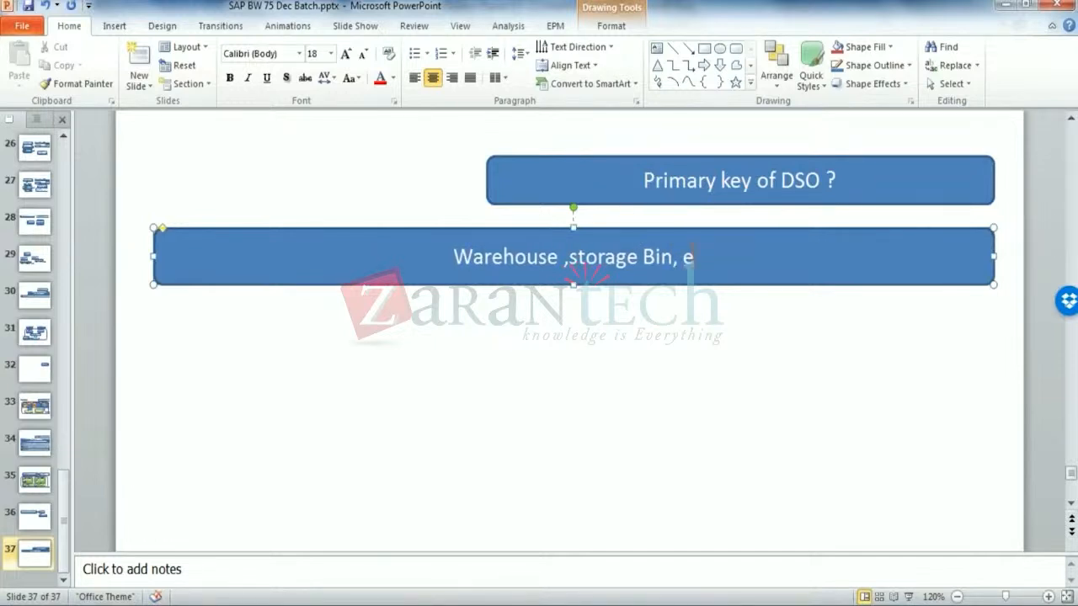
{"action": "type", "text": "xtraction date"}
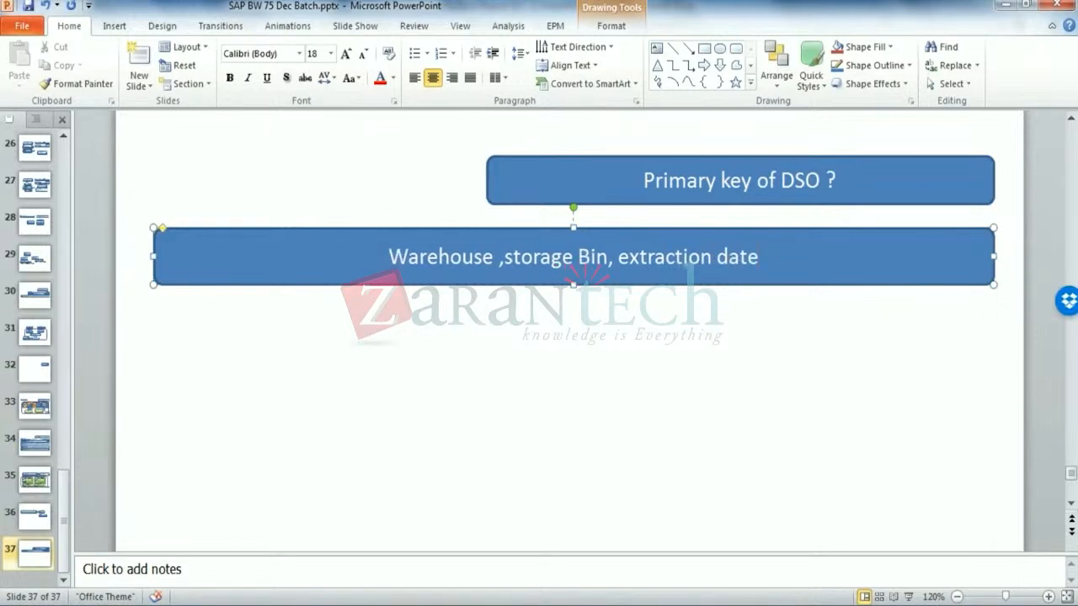
{"action": "left_click", "coordinate": [387, 257]}
{"action": "type", "text": "Ans:"}
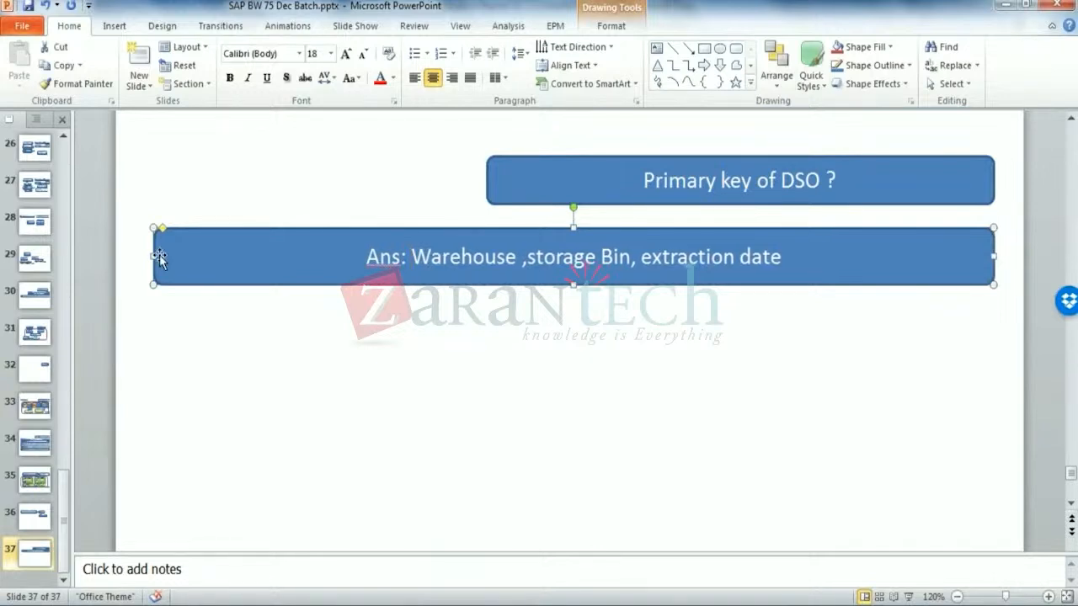
- Narrow the answer box from its left side to roughly match the question box, and switch to the Warehouse Utilisation Report in Excel
{"action": "left_click_drag", "start_coordinate": [154, 256], "coordinate": [508, 256]}
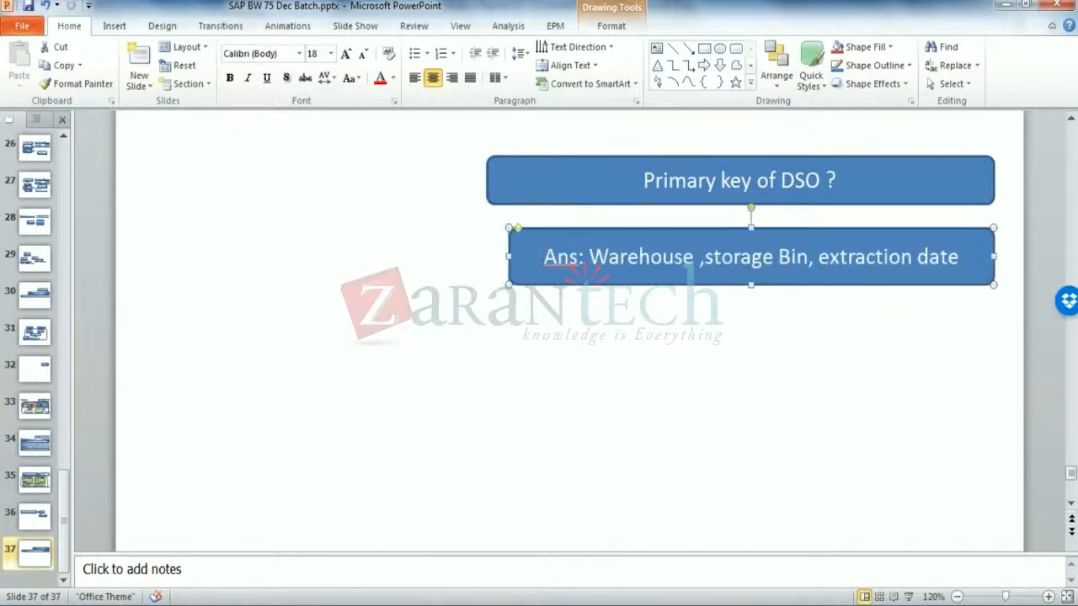
{"action": "left_click", "coordinate": [495, 344]}
{"action": "left_click", "coordinate": [530, 187]}
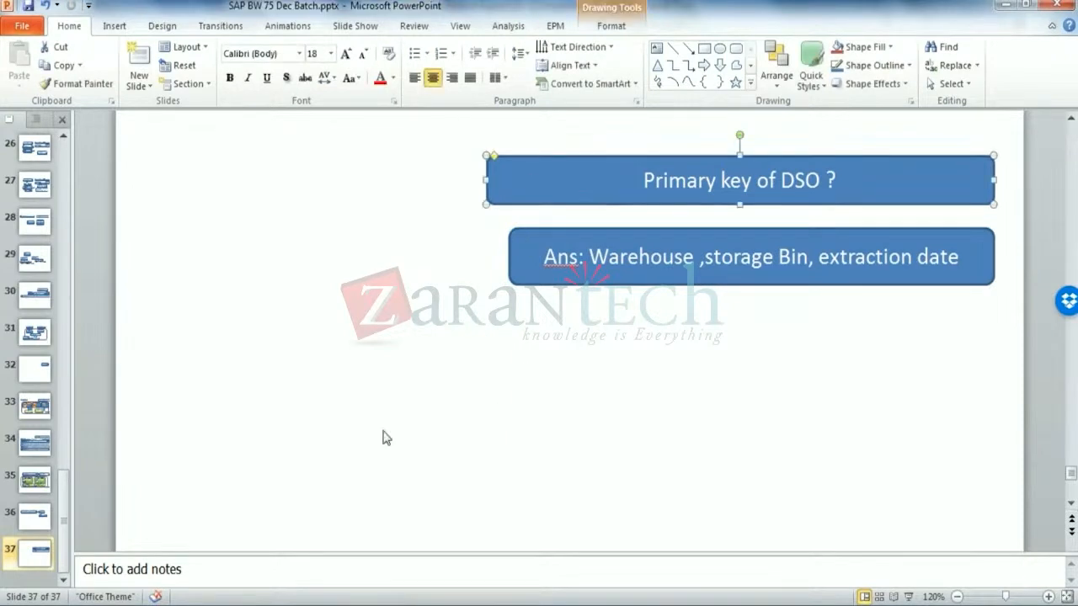
{"action": "left_click", "coordinate": [355, 425]}
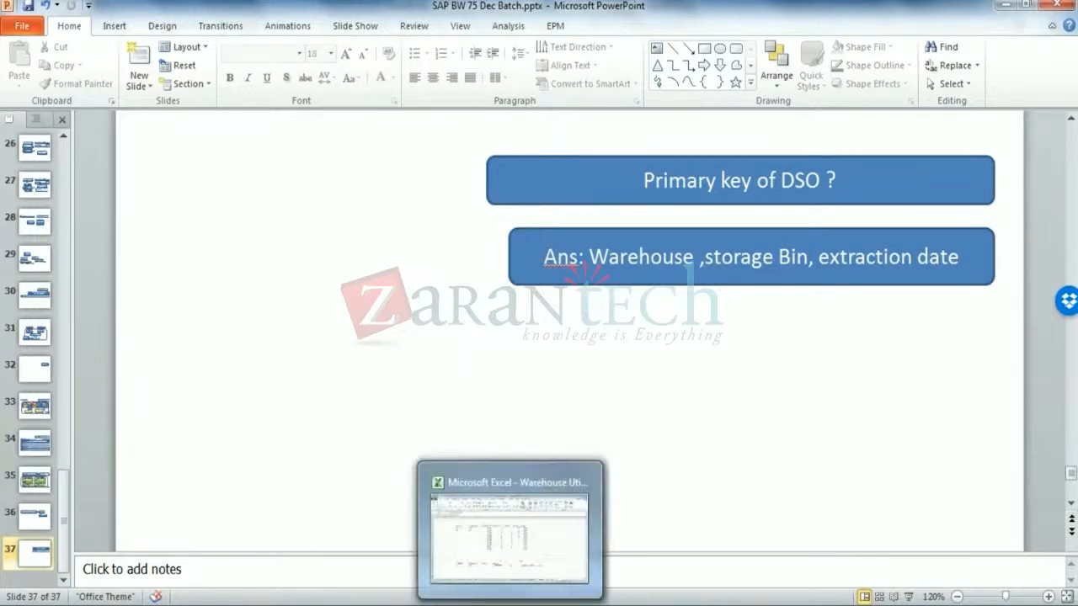
{"action": "left_click", "coordinate": [495, 547]}
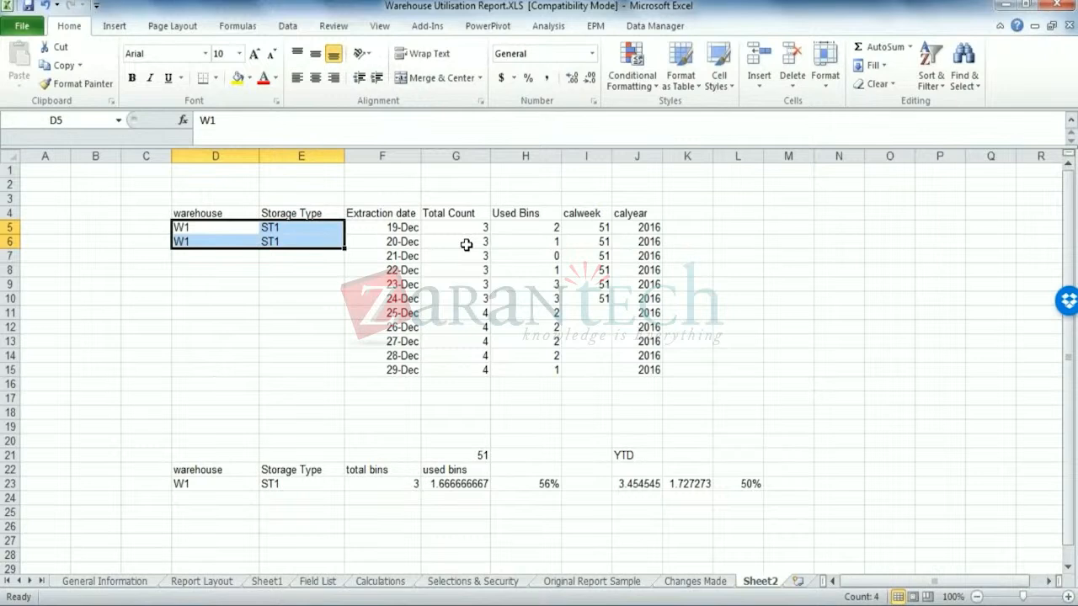
- Examine the YTD utilisation formula and the Total Count and Used Bins columns on Sheet2
{"action": "left_click", "coordinate": [728, 480]}
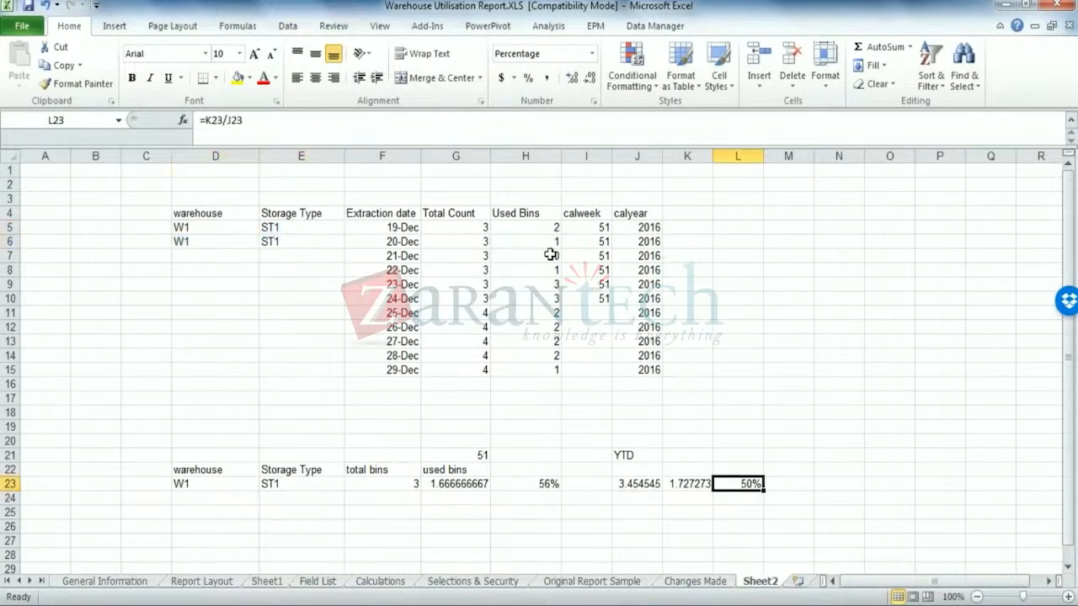
{"action": "left_click", "coordinate": [478, 213]}
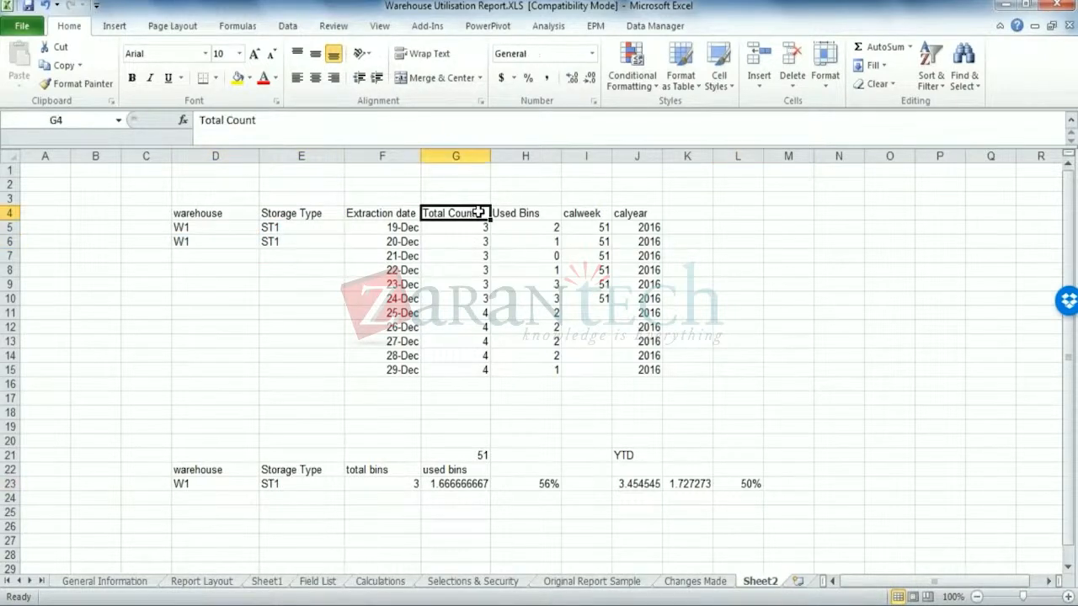
{"action": "left_click", "coordinate": [523, 213]}
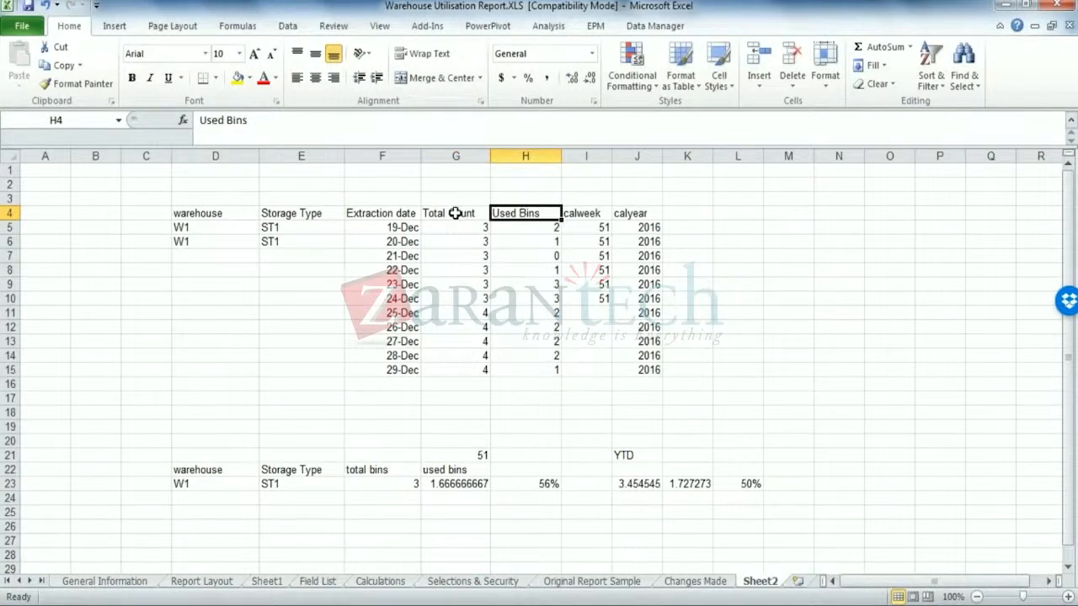
{"action": "left_click_drag", "start_coordinate": [458, 213], "coordinate": [522, 241]}
{"action": "left_click", "coordinate": [738, 482]}
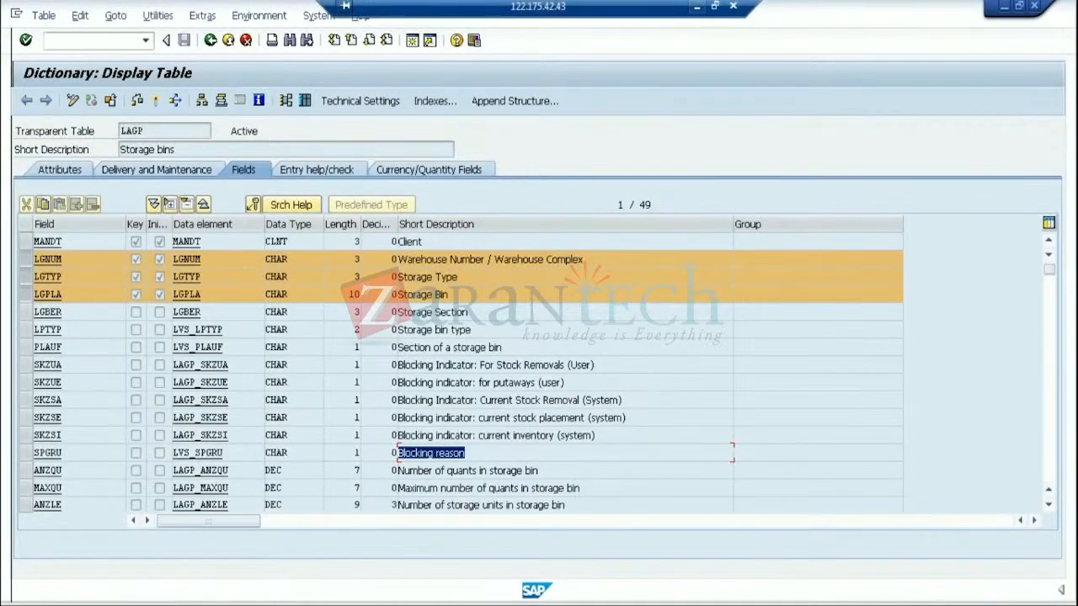
- Copy the empty bin indicator (KZLER) from the Used bins source description on the workbook's Field List sheet
{"action": "left_click", "coordinate": [697, 6]}
{"action": "left_click", "coordinate": [220, 583]}
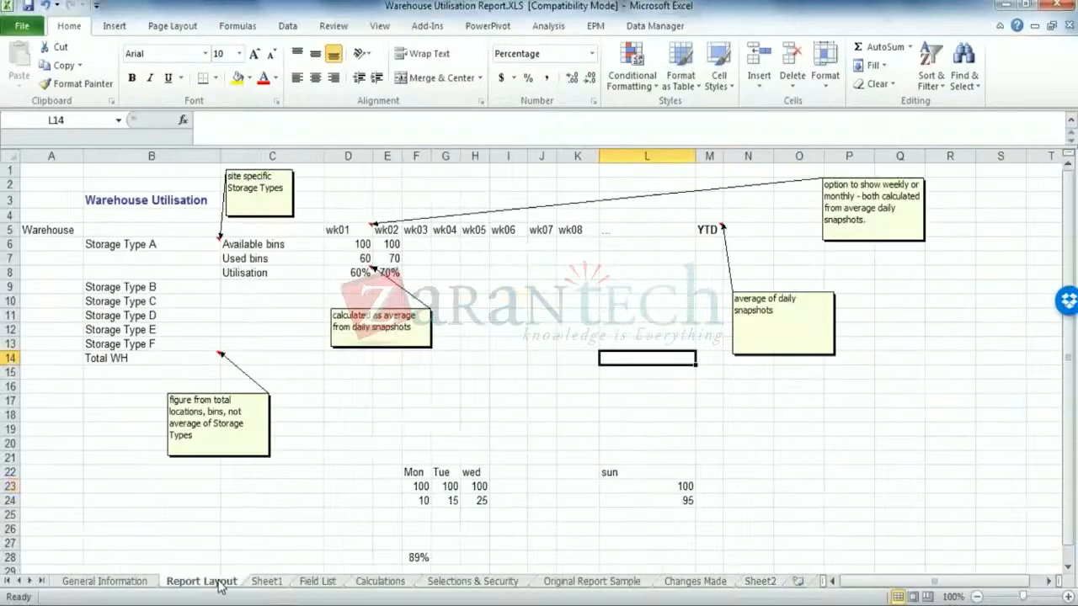
{"action": "left_click", "coordinate": [316, 583]}
{"action": "left_click", "coordinate": [191, 299]}
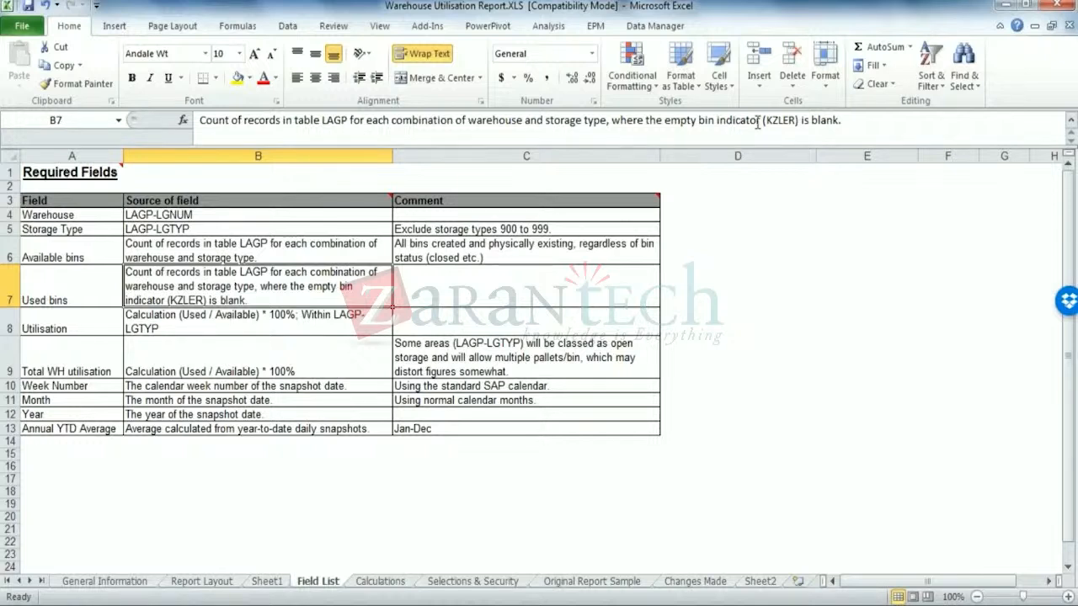
{"action": "left_click", "coordinate": [789, 119]}
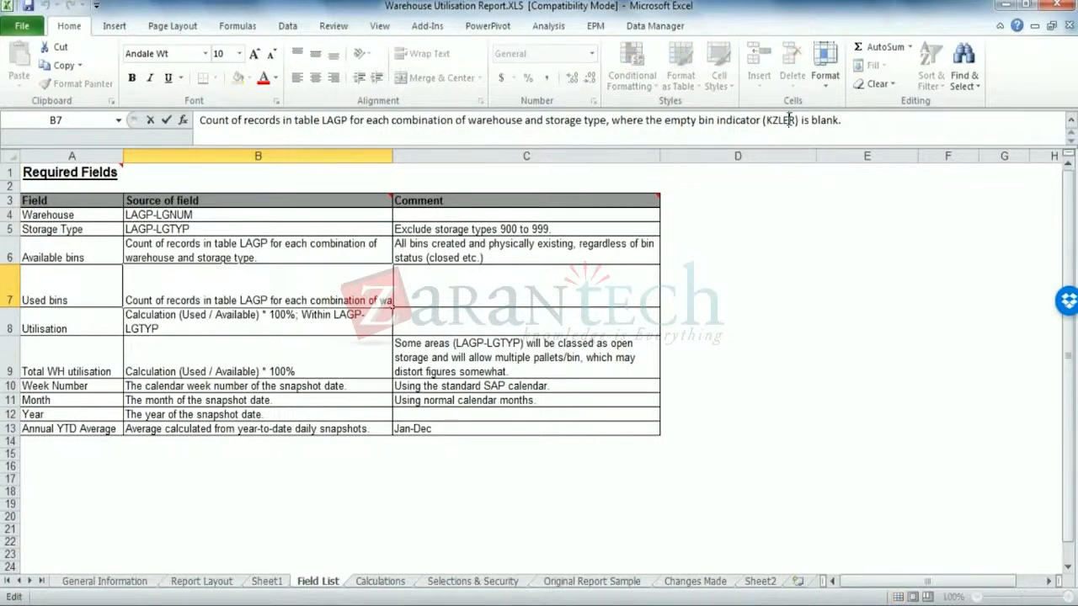
{"action": "double_click", "coordinate": [788, 119]}
{"action": "key", "text": "ctrl+c"}
- Switch to the SAP dictionary display and search the LAGP table's field list for KZLER
{"action": "key", "text": "alt+Tab"}
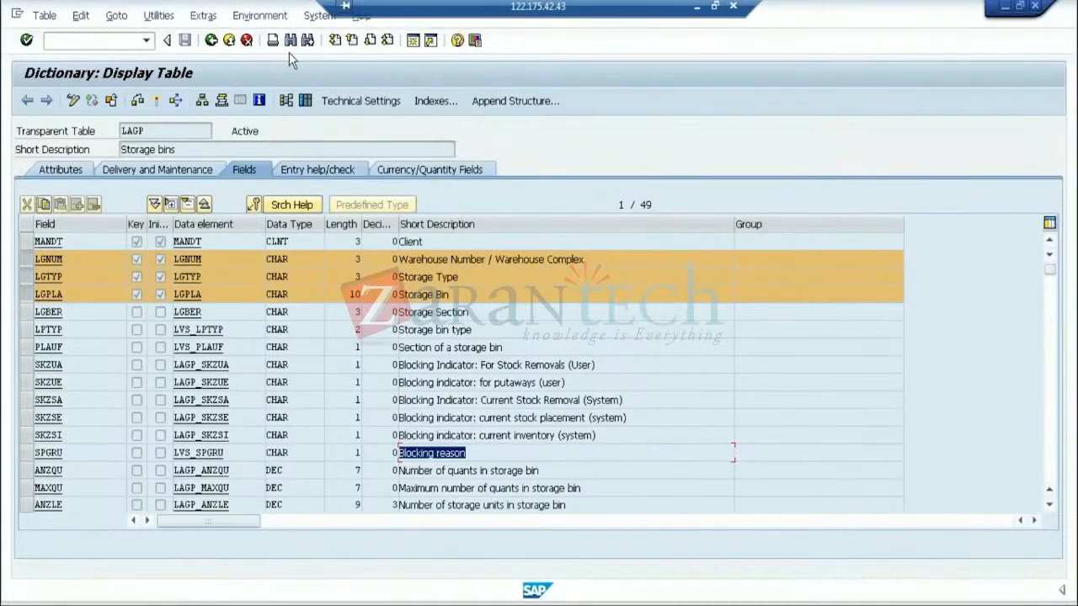
{"action": "left_click", "coordinate": [289, 39]}
{"action": "key", "text": "ctrl+v"}
{"action": "key", "text": "Return"}
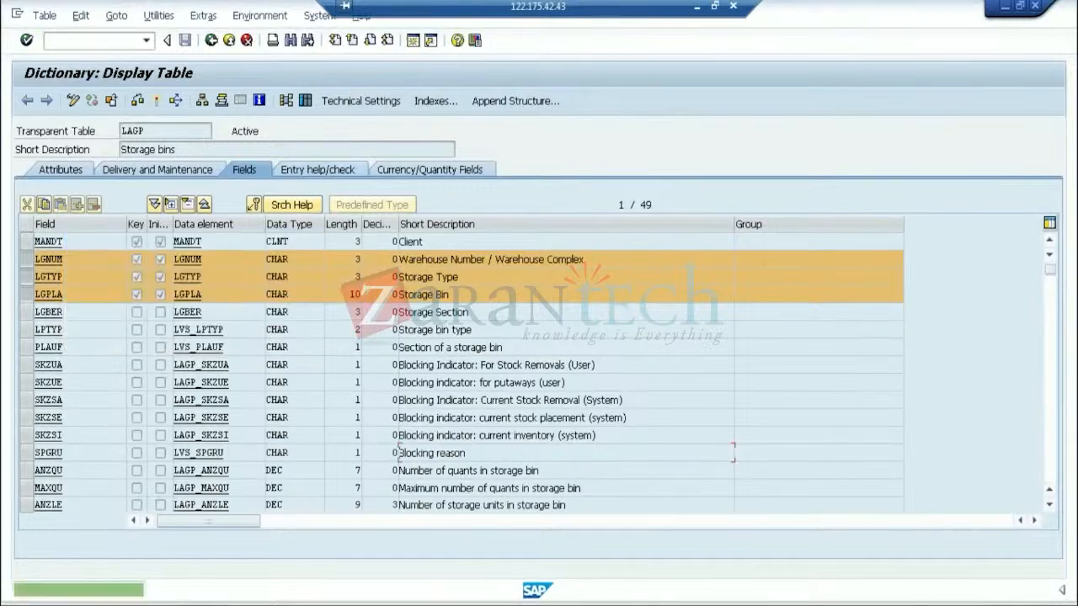
{"action": "left_click", "coordinate": [290, 41]}
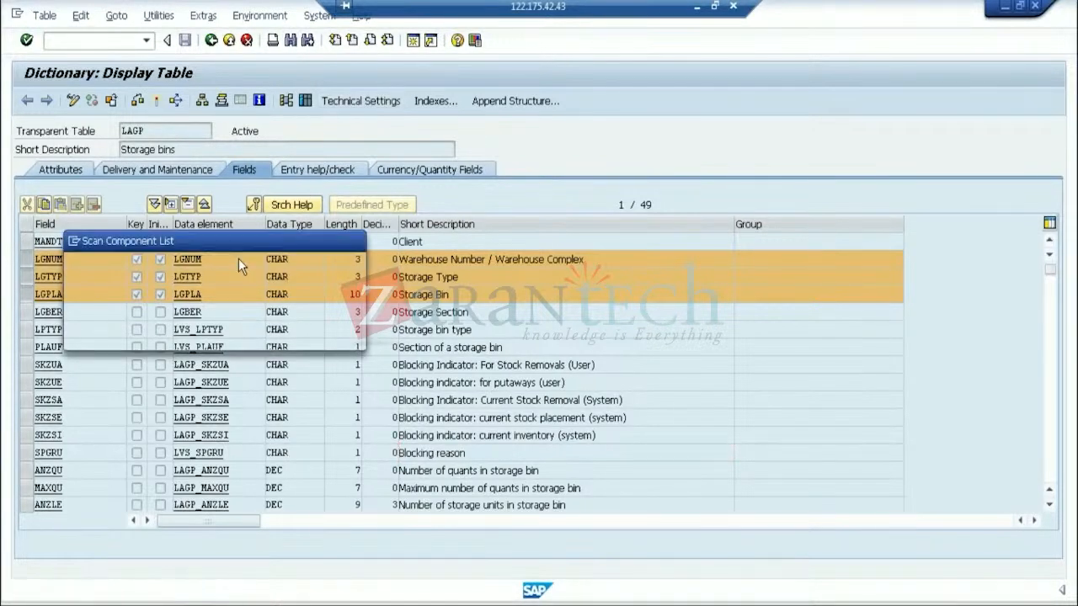
{"action": "key", "text": "ctrl+v"}
{"action": "key", "text": "BackSpace"}
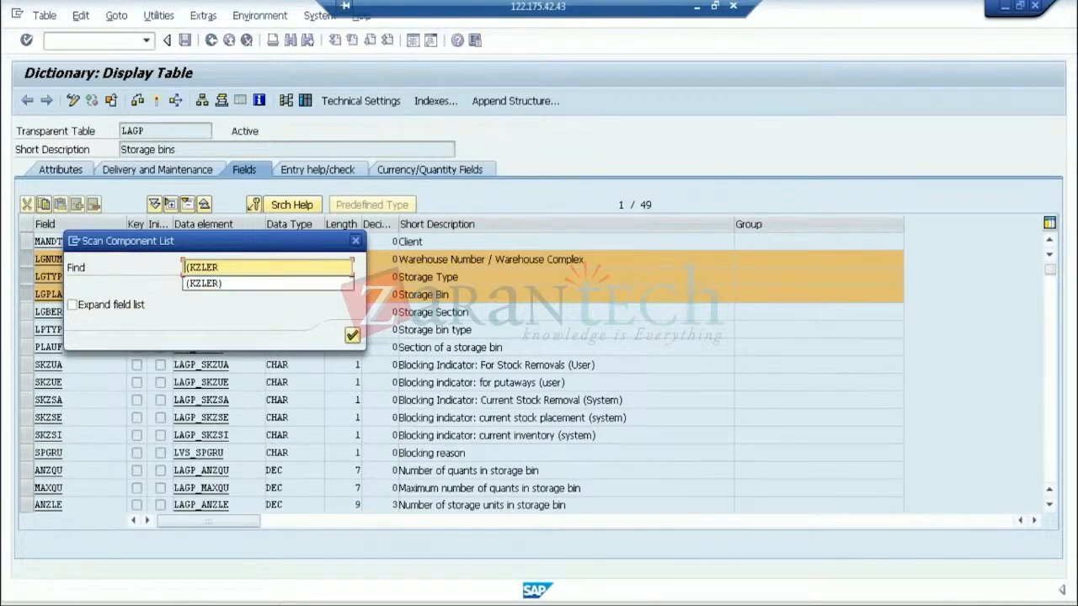
{"action": "key", "text": "Home"}
{"action": "key", "text": "Delete"}
{"action": "key", "text": "Return"}
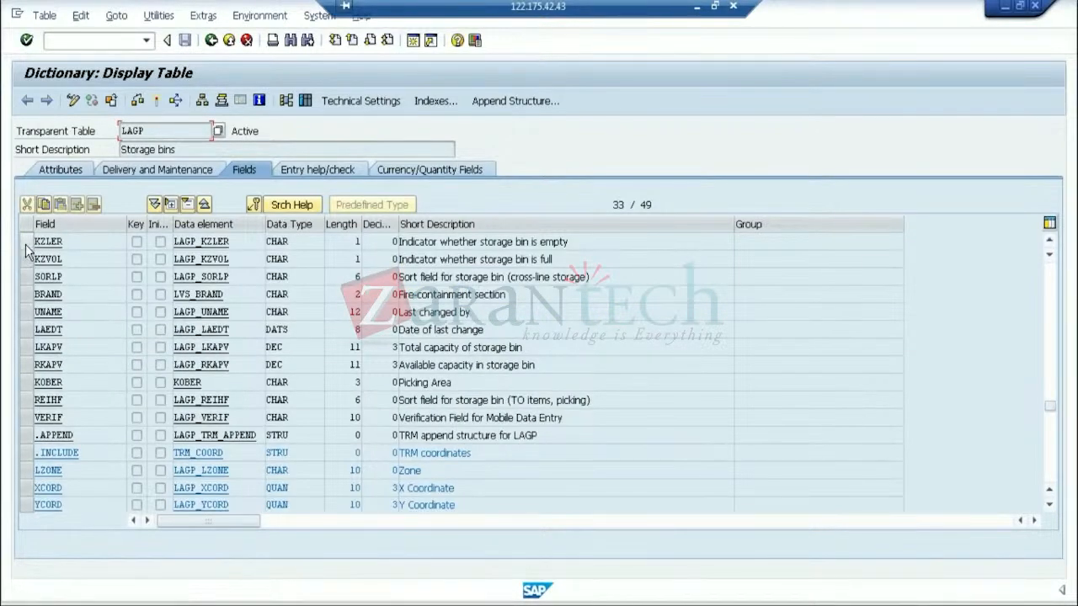
- Mark the KZLER row in the LAGP field list and highlight its short description and field name
{"action": "left_click", "coordinate": [27, 242]}
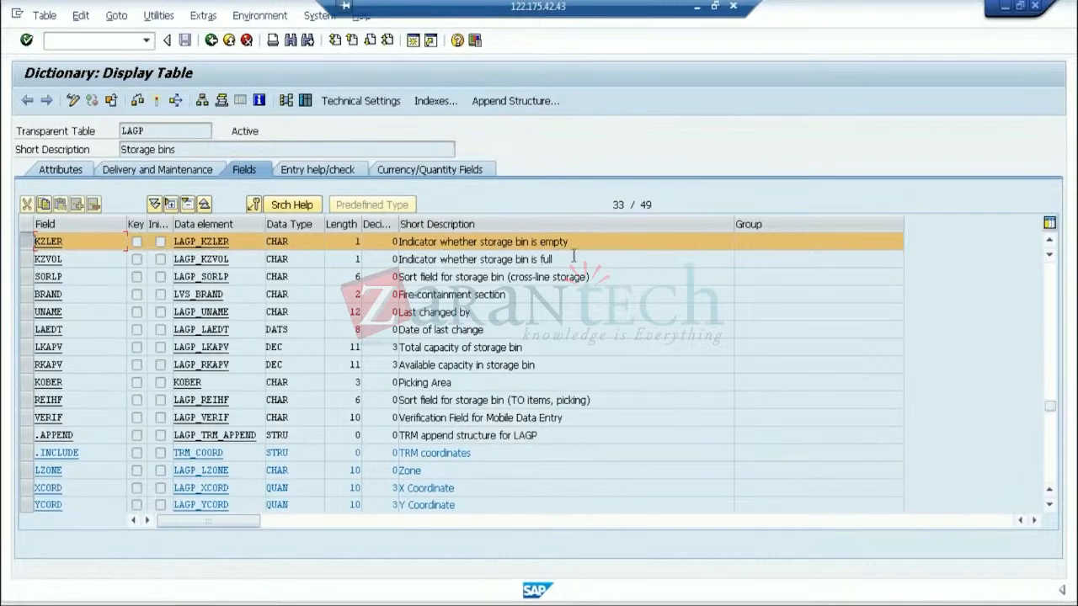
{"action": "left_click_drag", "start_coordinate": [598, 244], "coordinate": [372, 246]}
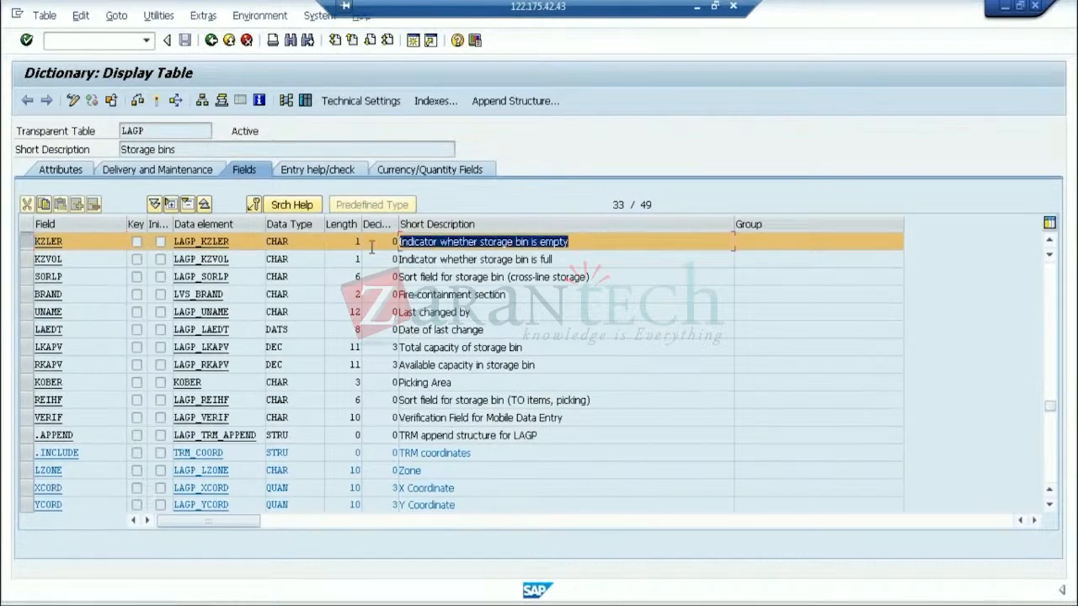
{"action": "double_click", "coordinate": [49, 241]}
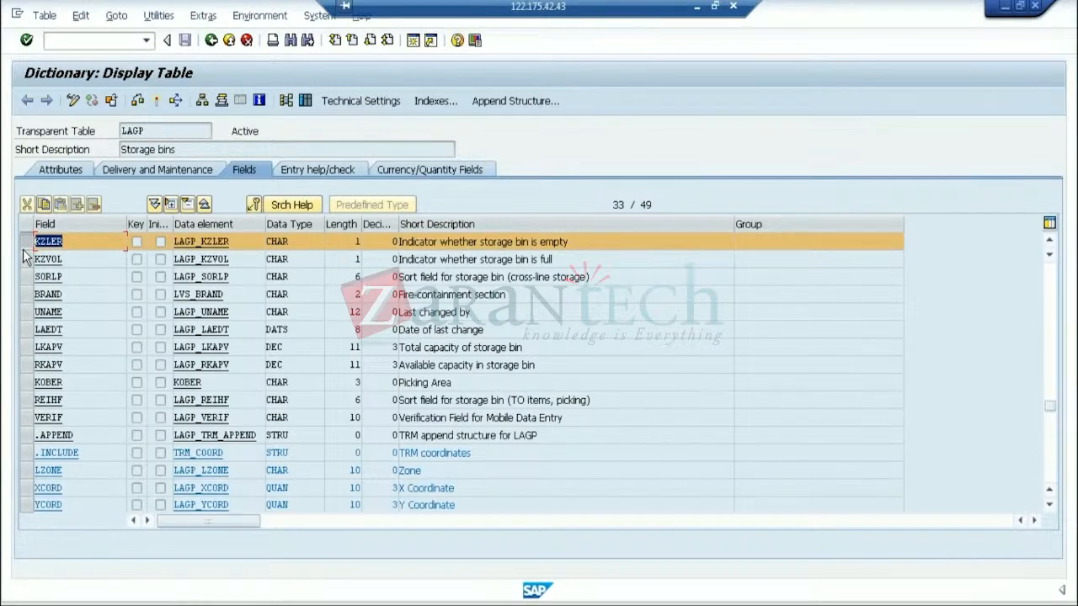
- Switch to PowerPoint and add a wide rounded rectangle below the answer box on slide 37 reading "Two key figures : Total bins & used Bins"
{"action": "left_click", "coordinate": [695, 7]}
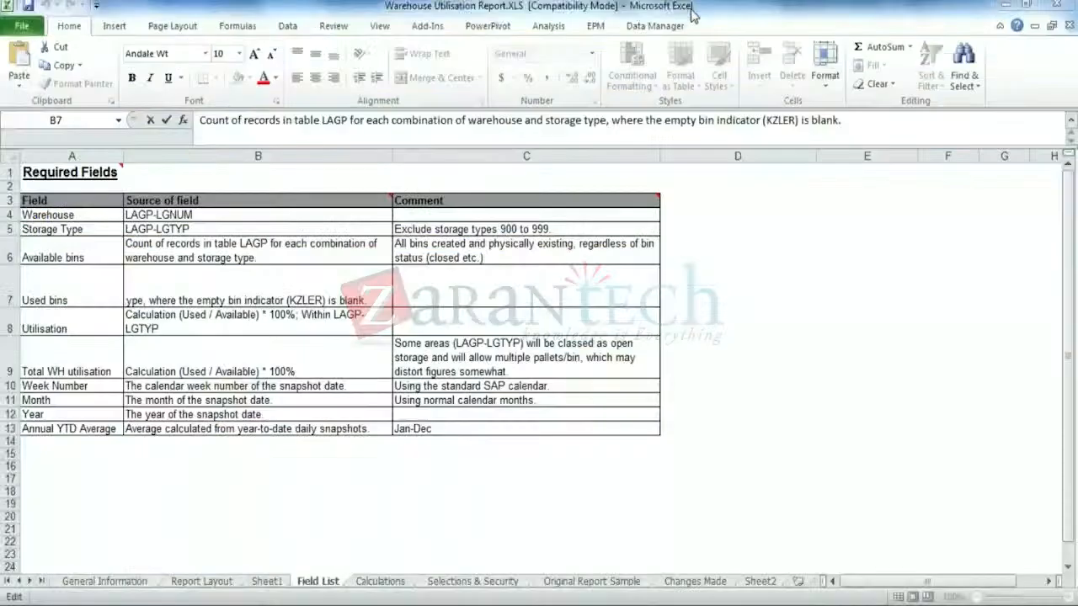
{"action": "key", "text": "alt+Tab"}
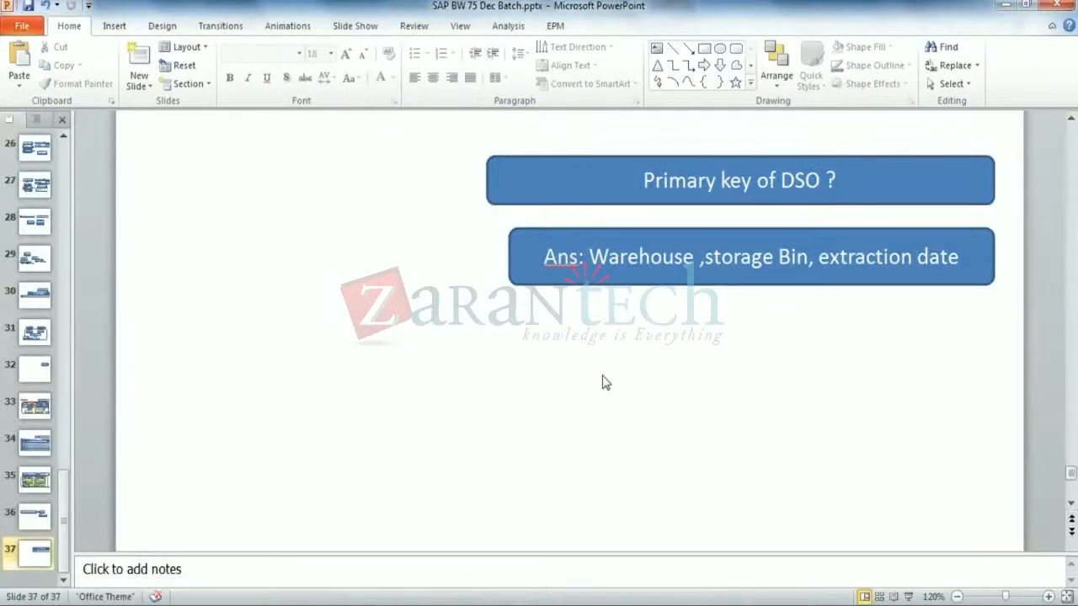
{"action": "left_click", "coordinate": [736, 48]}
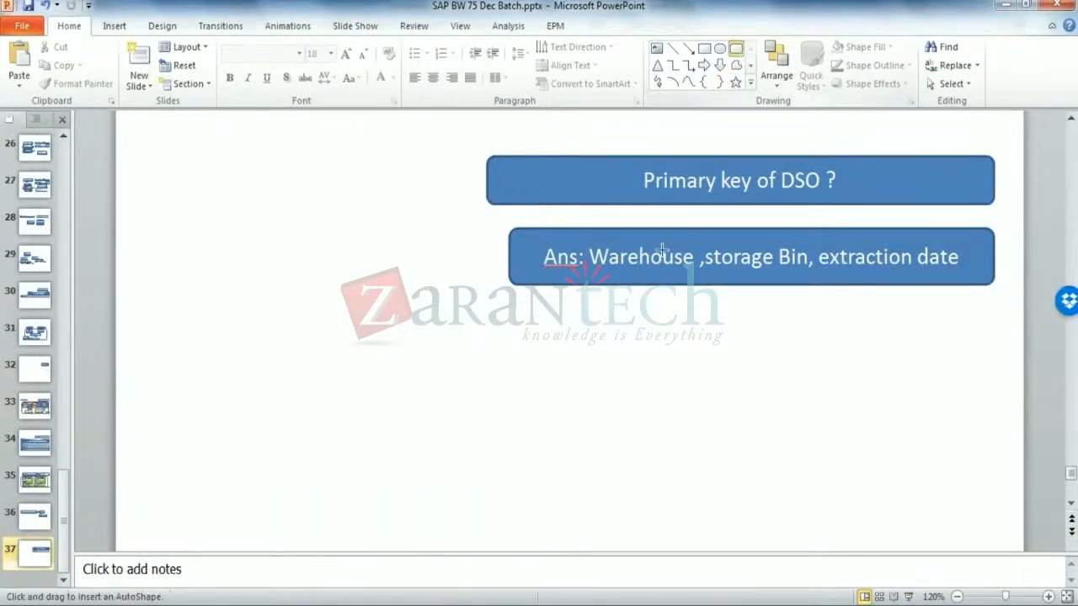
{"action": "mouse_move", "coordinate": [244, 308]}
{"action": "left_mouse_down"}
{"action": "mouse_move", "coordinate": [433, 388]}
{"action": "mouse_move", "coordinate": [1006, 349]}
{"action": "mouse_move", "coordinate": [1001, 357]}
{"action": "left_mouse_up"}
{"action": "type", "text": "t"}
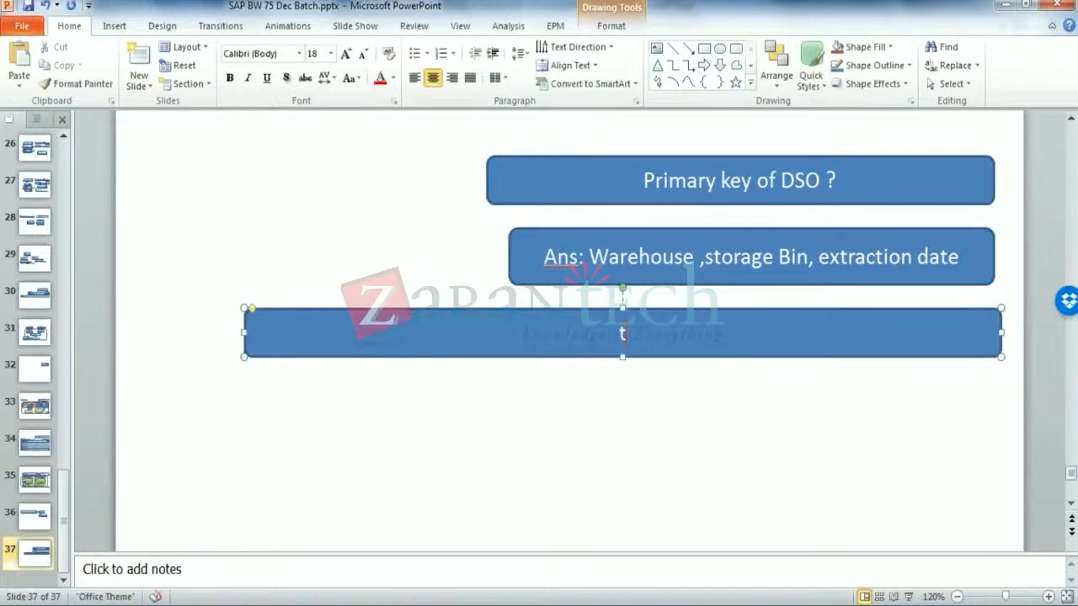
{"action": "type", "text": "wo"}
{"action": "type", "text": "key f"}
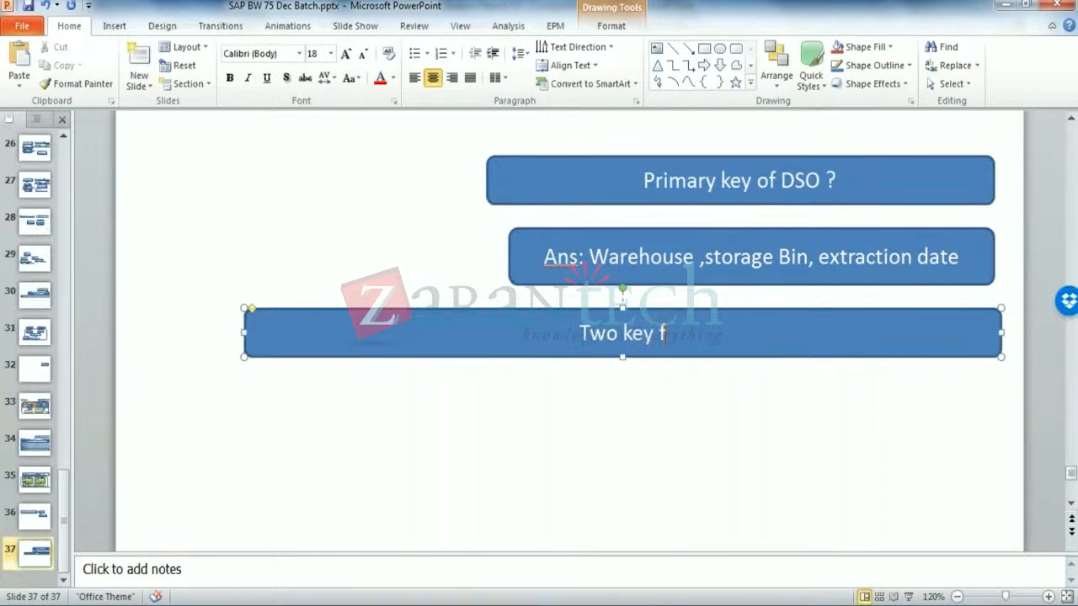
{"action": "type", "text": "igures : T"}
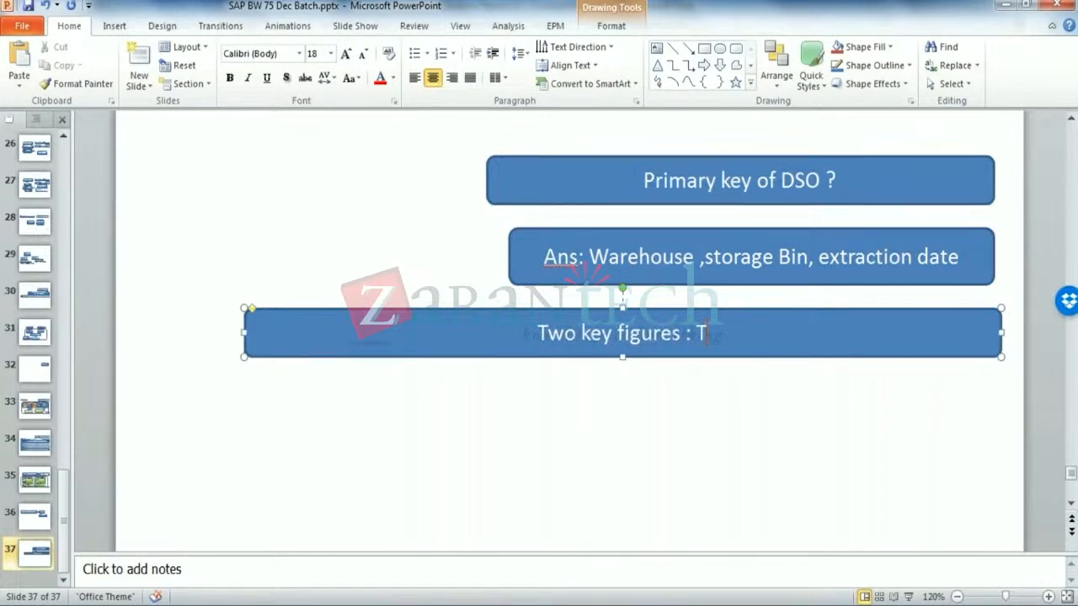
{"action": "type", "text": "otal bins"}
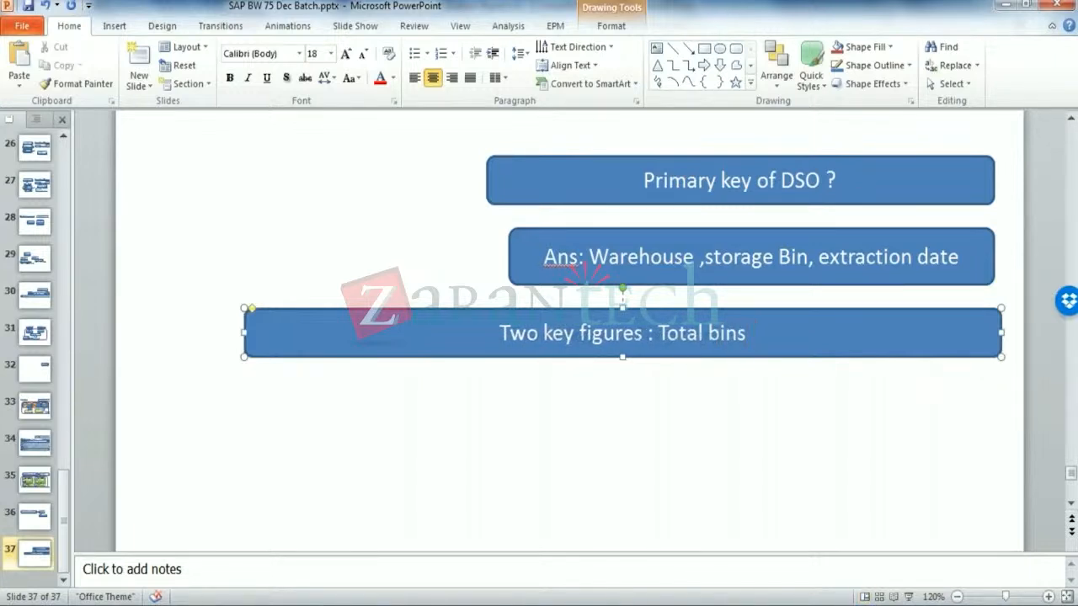
{"action": "type", "text": "  &"}
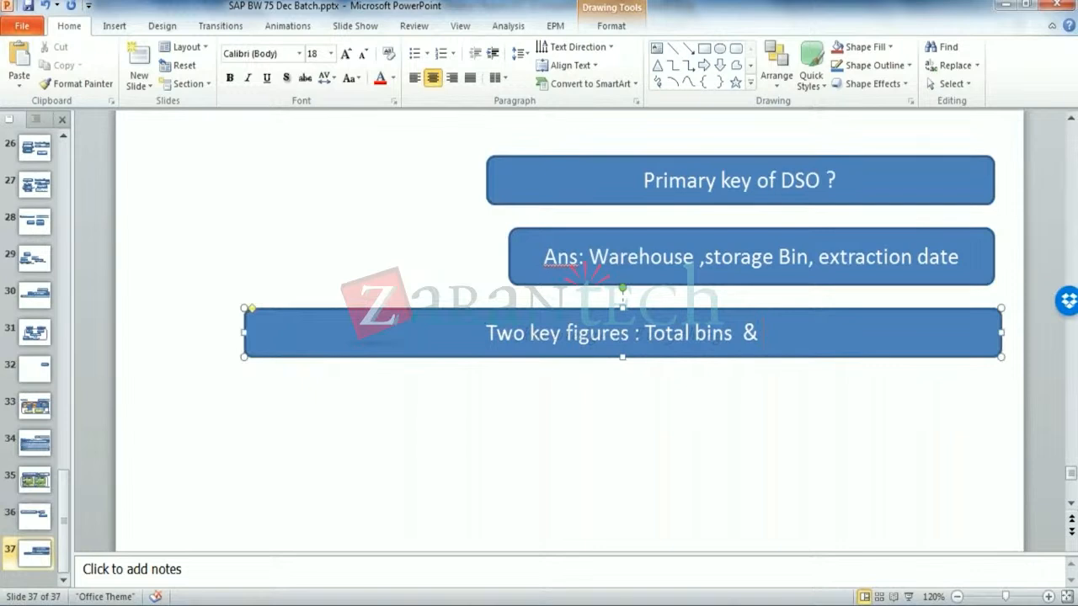
{"action": "type", "text": " used Bins"}
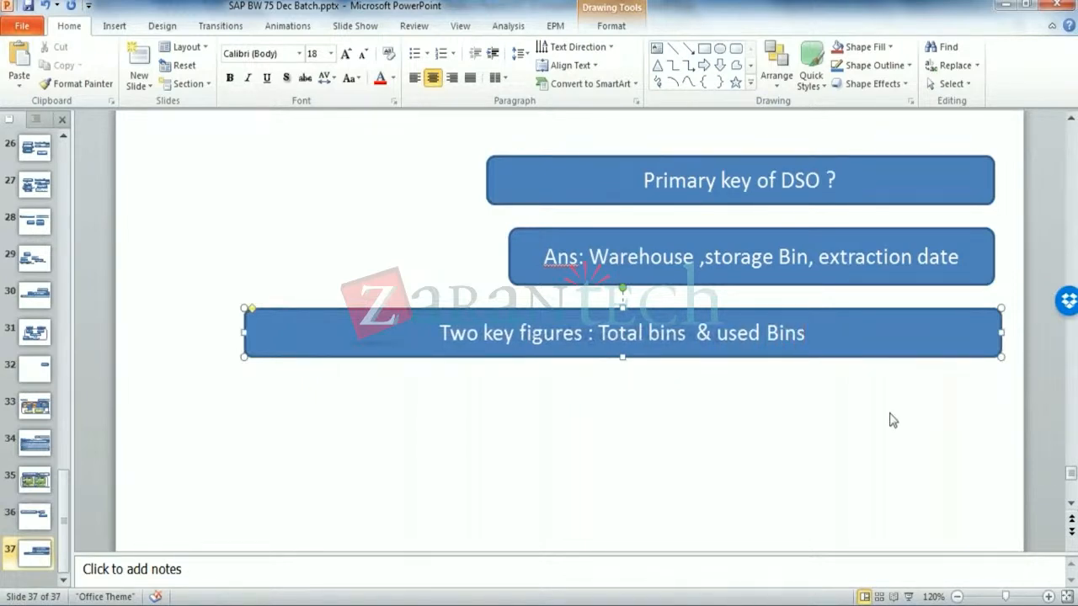
{"action": "left_click", "coordinate": [721, 457]}
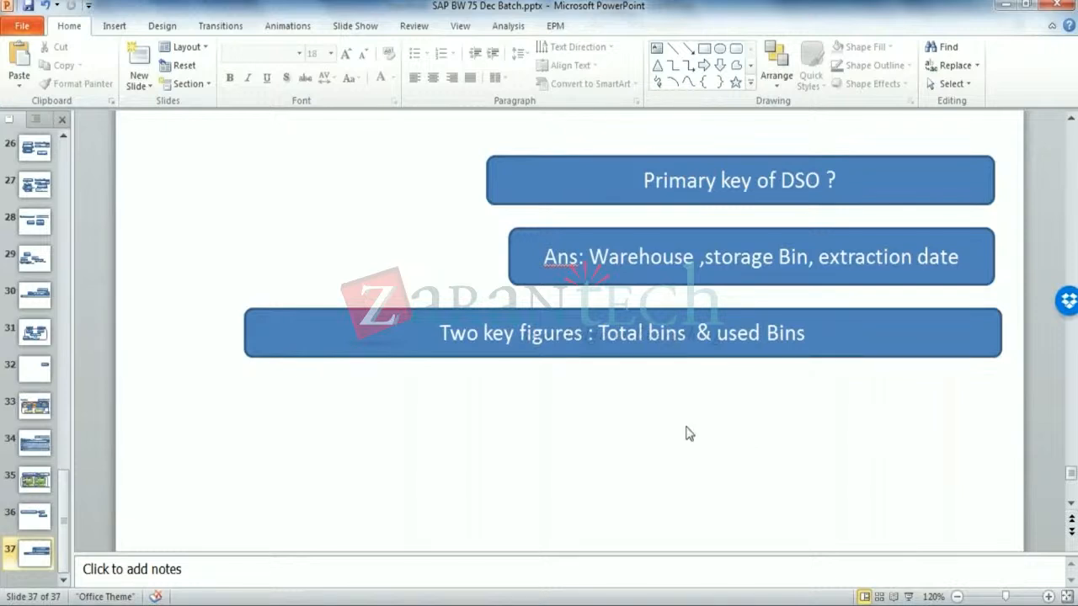
- Narrow the "Two key figures" box from its left edge and widen the "Primary key of DSO ?" box leftward
{"action": "left_click", "coordinate": [272, 344]}
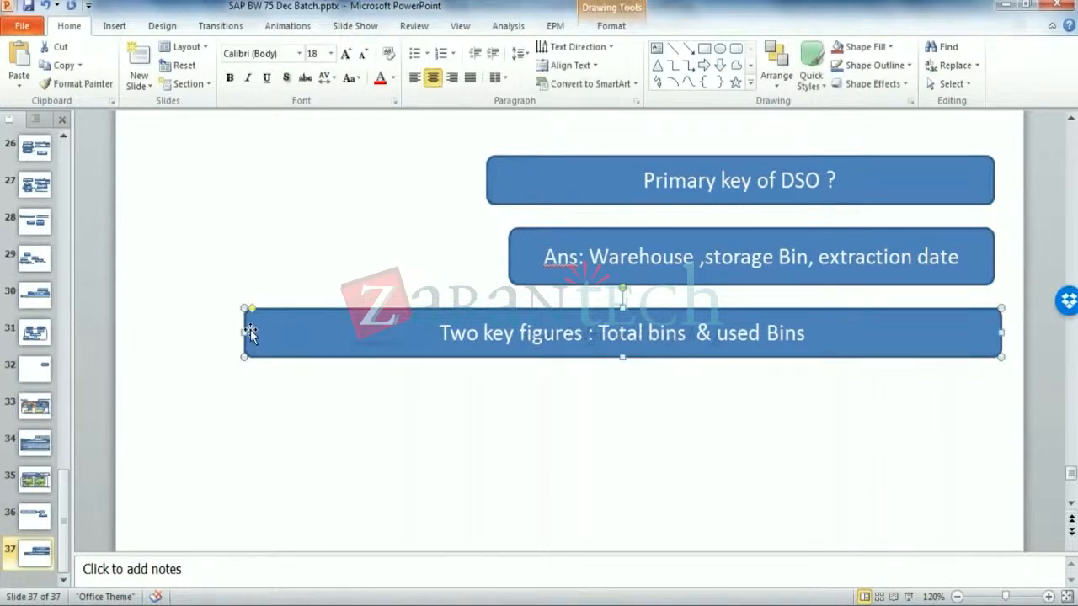
{"action": "left_click_drag", "start_coordinate": [250, 331], "coordinate": [433, 332]}
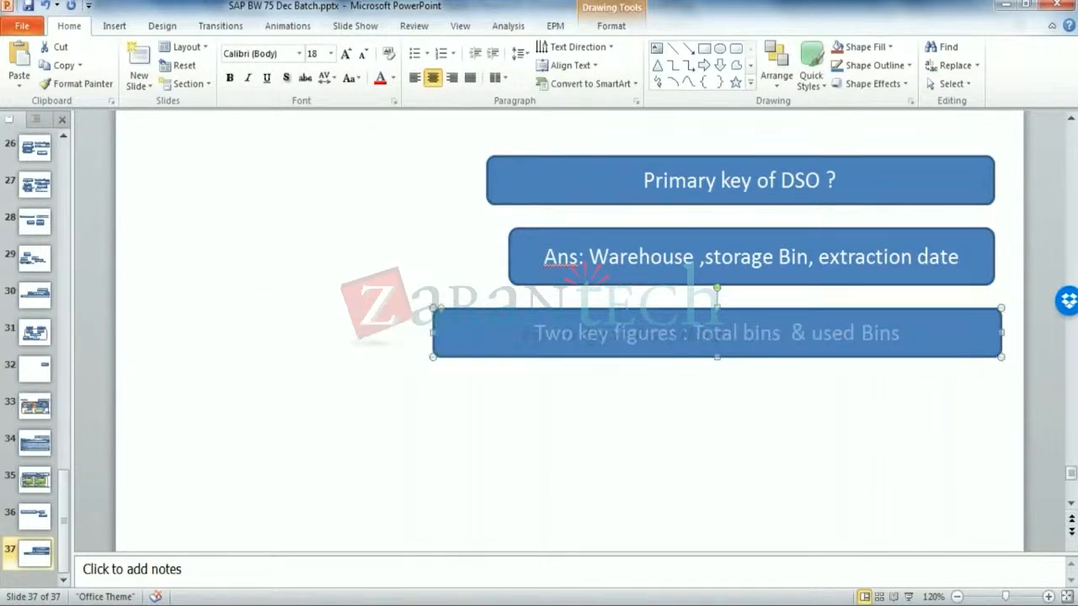
{"action": "left_click", "coordinate": [498, 179]}
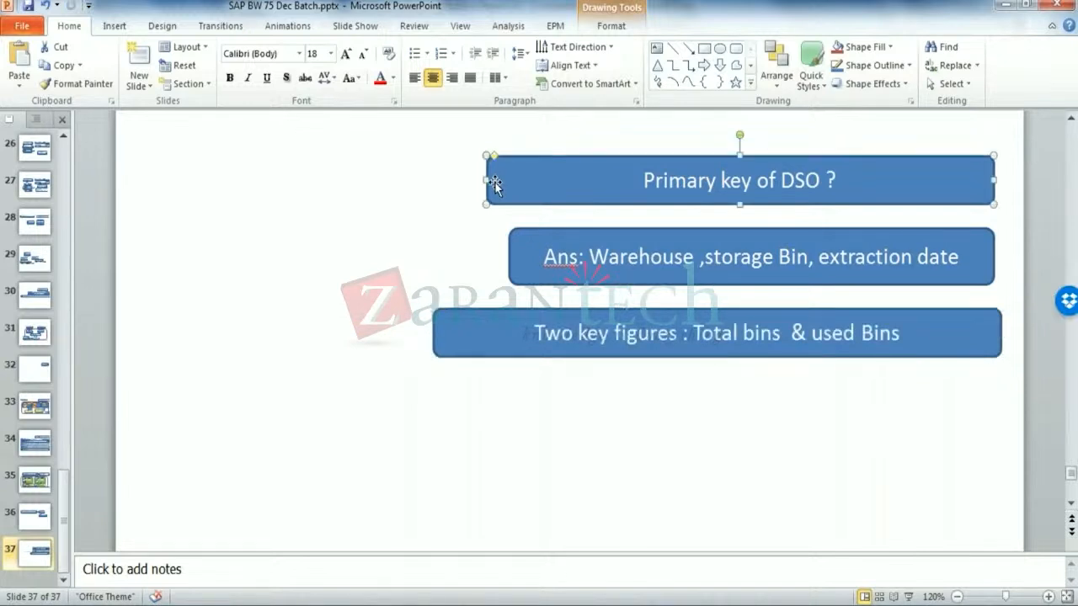
{"action": "left_click_drag", "start_coordinate": [487, 179], "coordinate": [244, 176]}
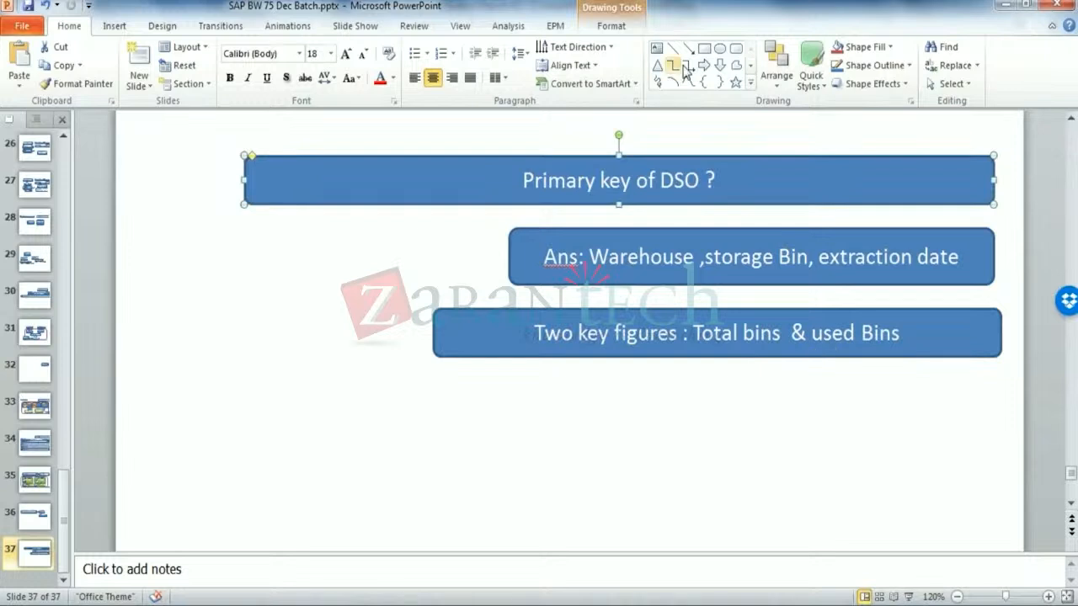
- Add a wide rounded rectangle below the "Two key figures" box reading "Set Key figures to summation: assign constant 1 to total bins"
{"action": "left_click", "coordinate": [736, 48]}
{"action": "left_click_drag", "start_coordinate": [274, 366], "coordinate": [1001, 421]}
{"action": "type", "text": "S"}
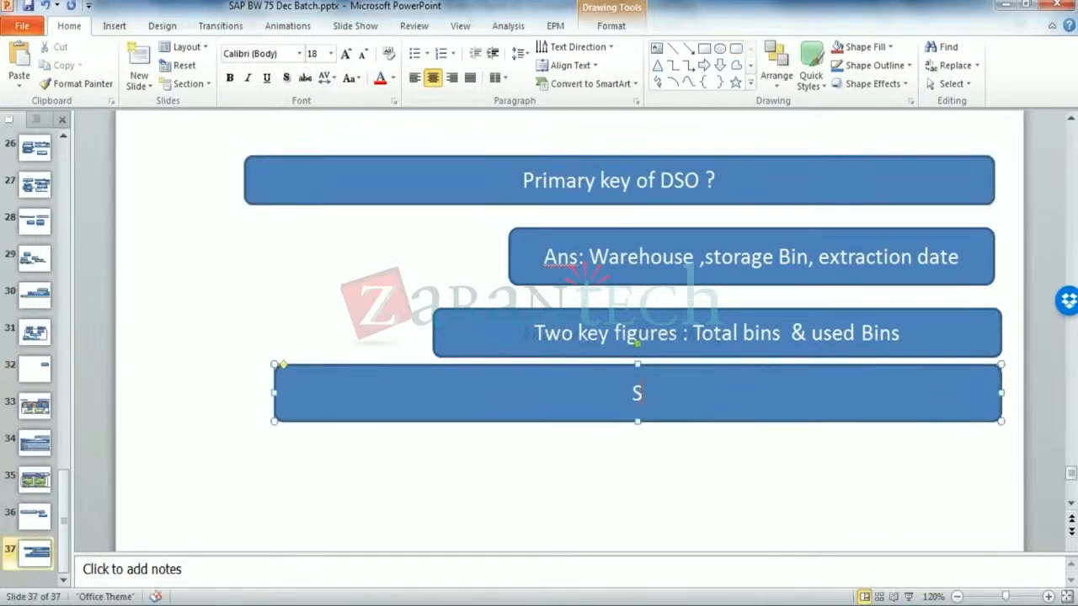
{"action": "type", "text": "et Key fi"}
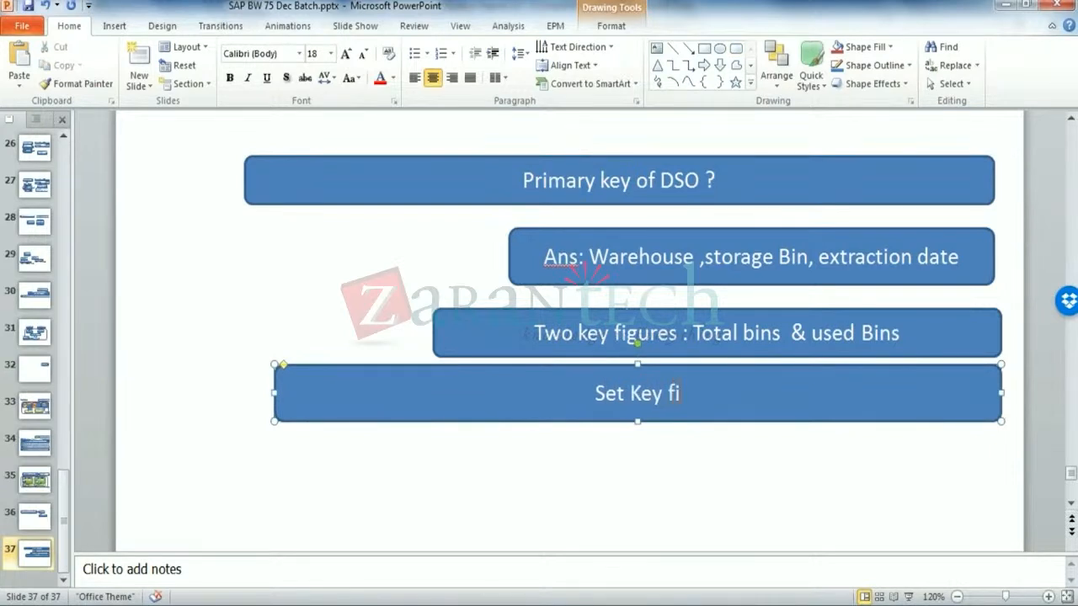
{"action": "type", "text": "gures to summ"}
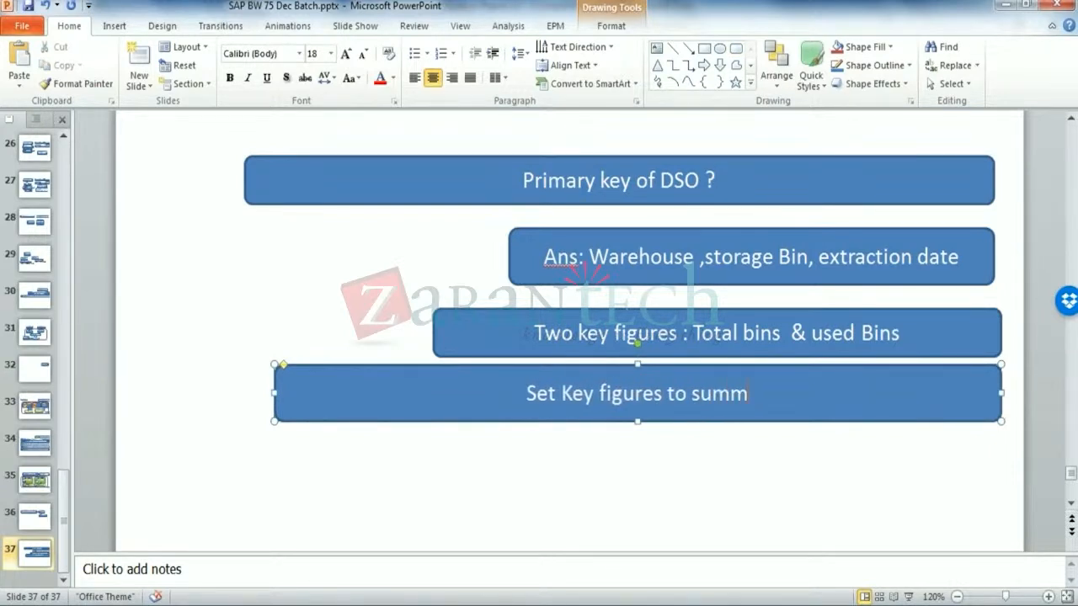
{"action": "type", "text": "ation:"}
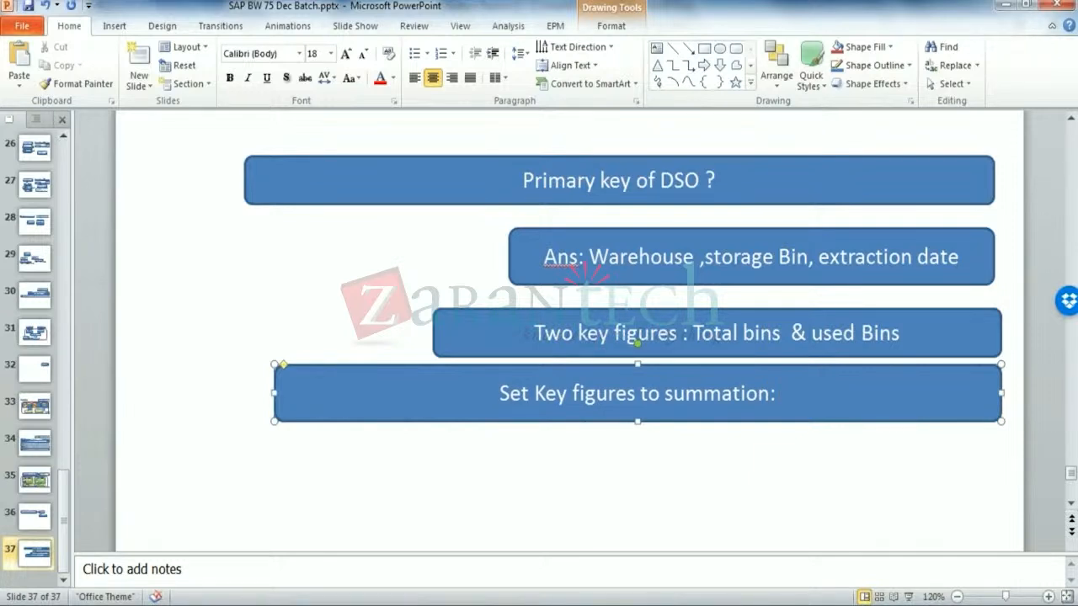
{"action": "type", "text": " assign con"}
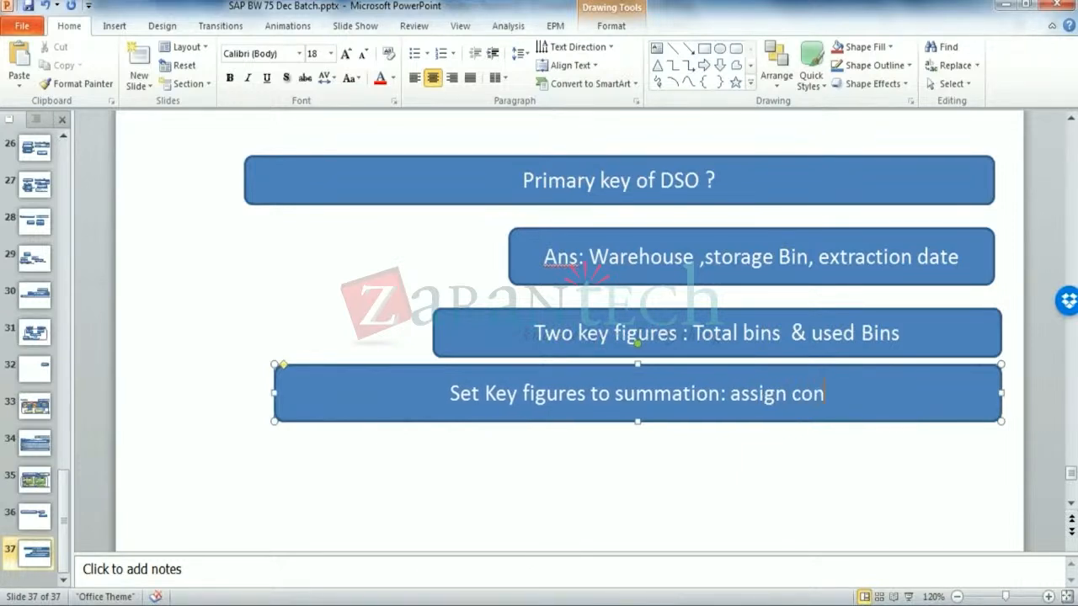
{"action": "type", "text": "stand"}
{"action": "key", "text": "BackSpace"}
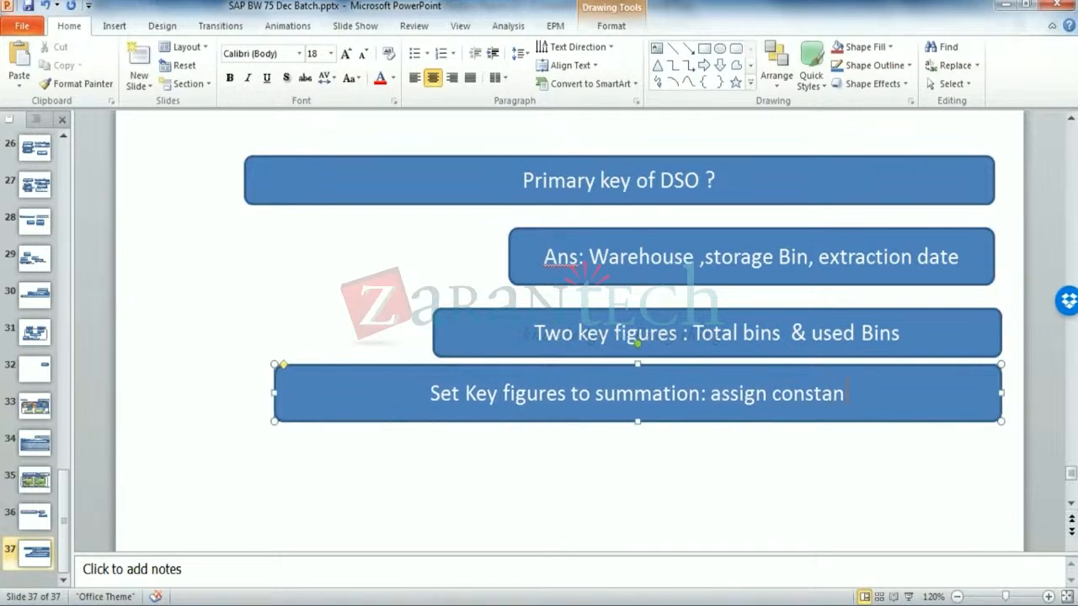
{"action": "type", "text": "t 1 to to"}
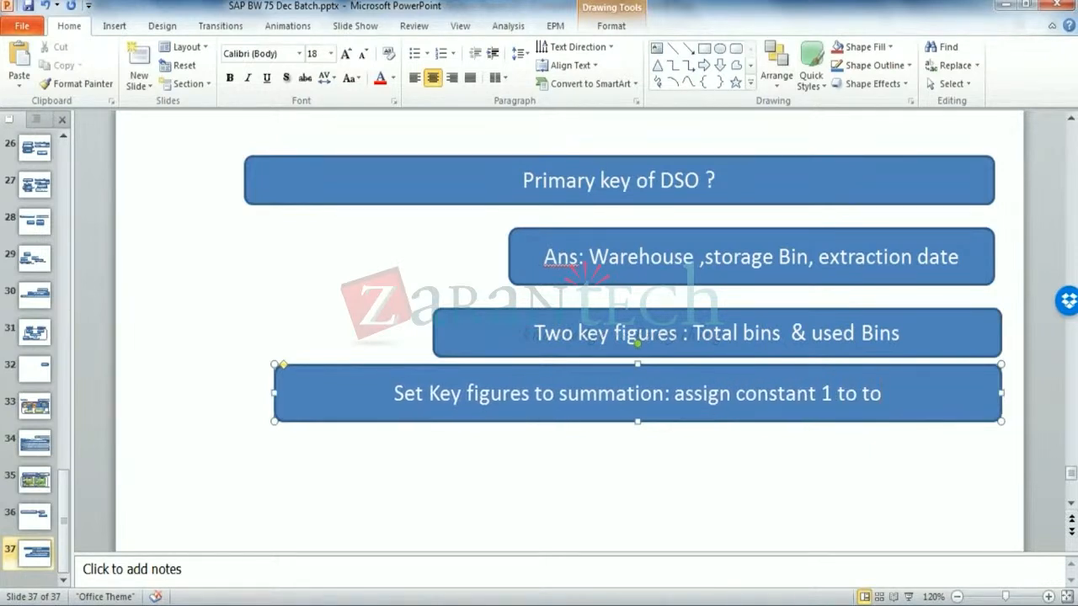
{"action": "type", "text": "tal bins"}
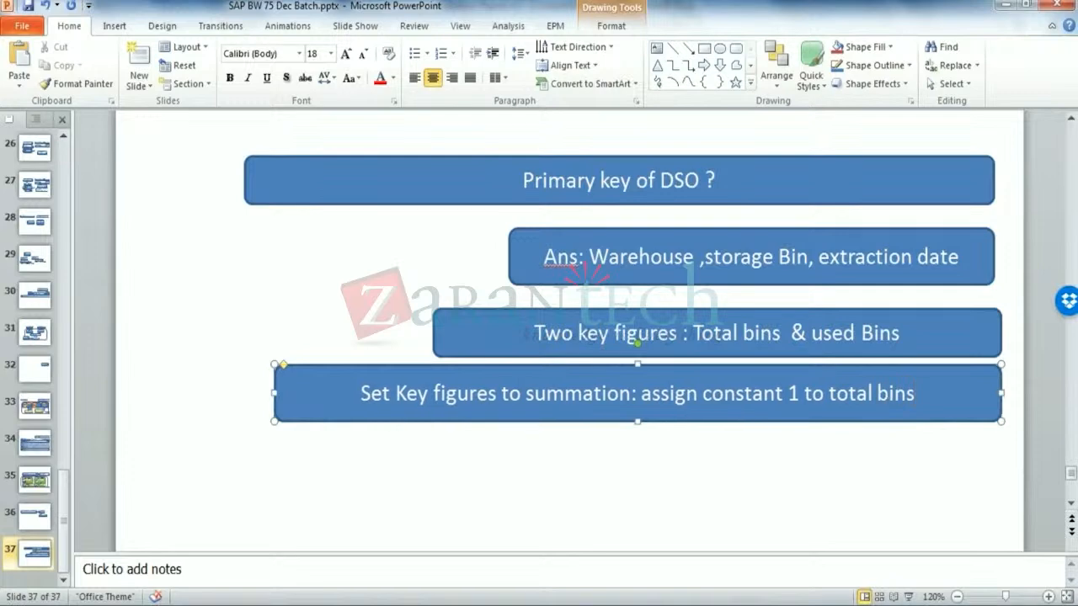
- Switch to the Warehouse Utilisation Report workbook in Excel, look through its existing sheets, and add a blank worksheet after Sheet2
{"action": "key", "text": "alt+Tab"}
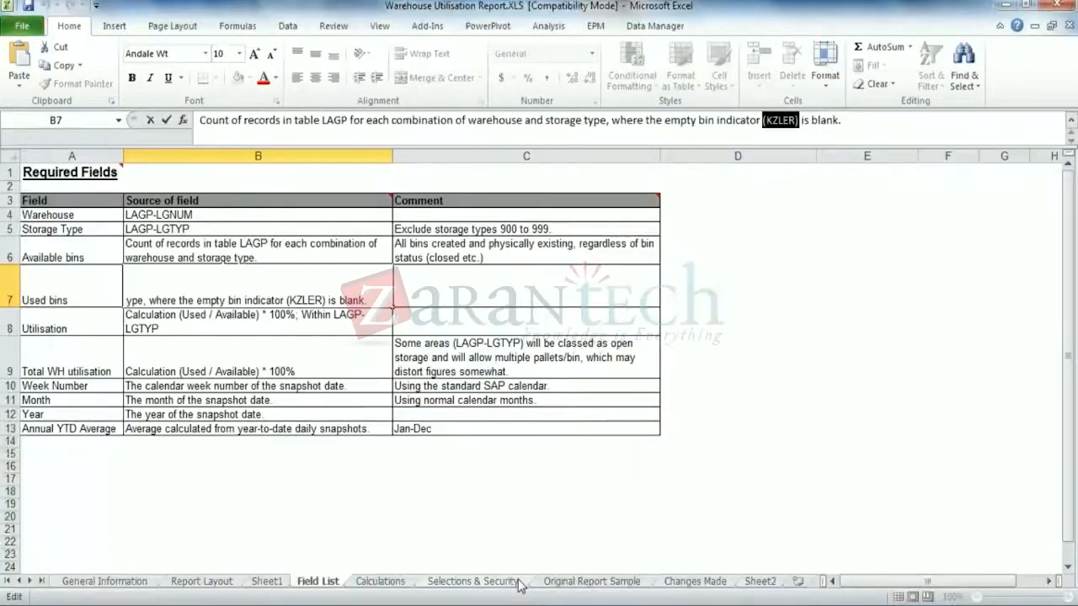
{"action": "left_click", "coordinate": [693, 581]}
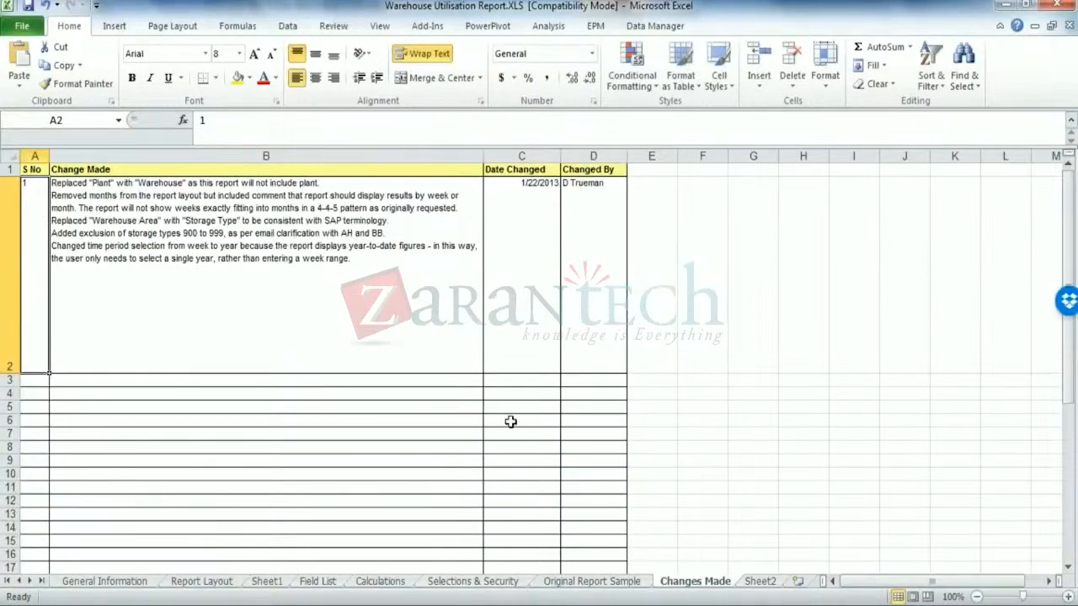
{"action": "left_click", "coordinate": [762, 581]}
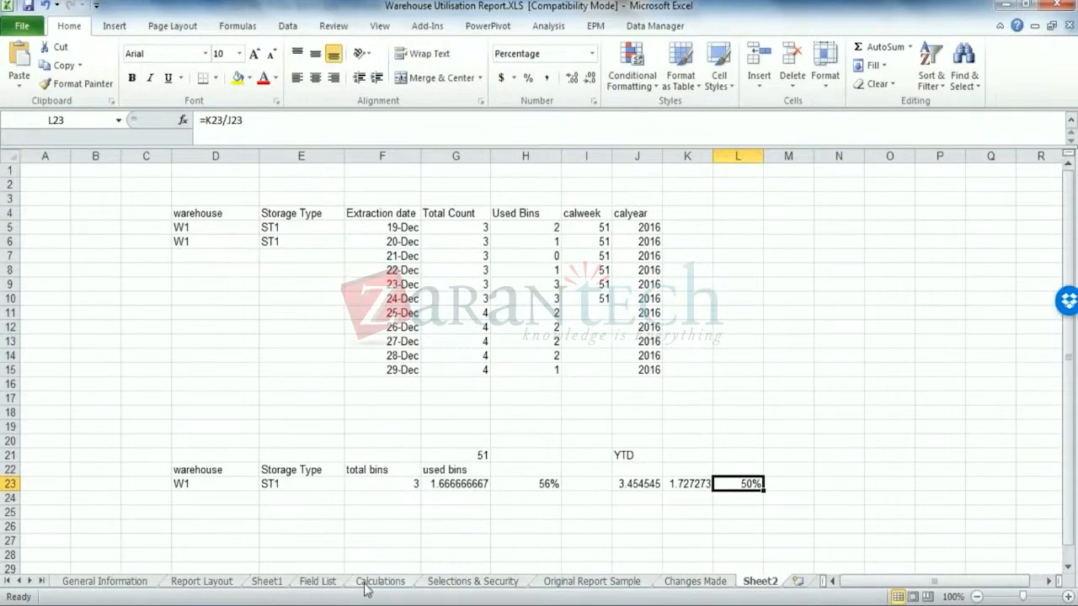
{"action": "left_click", "coordinate": [313, 582]}
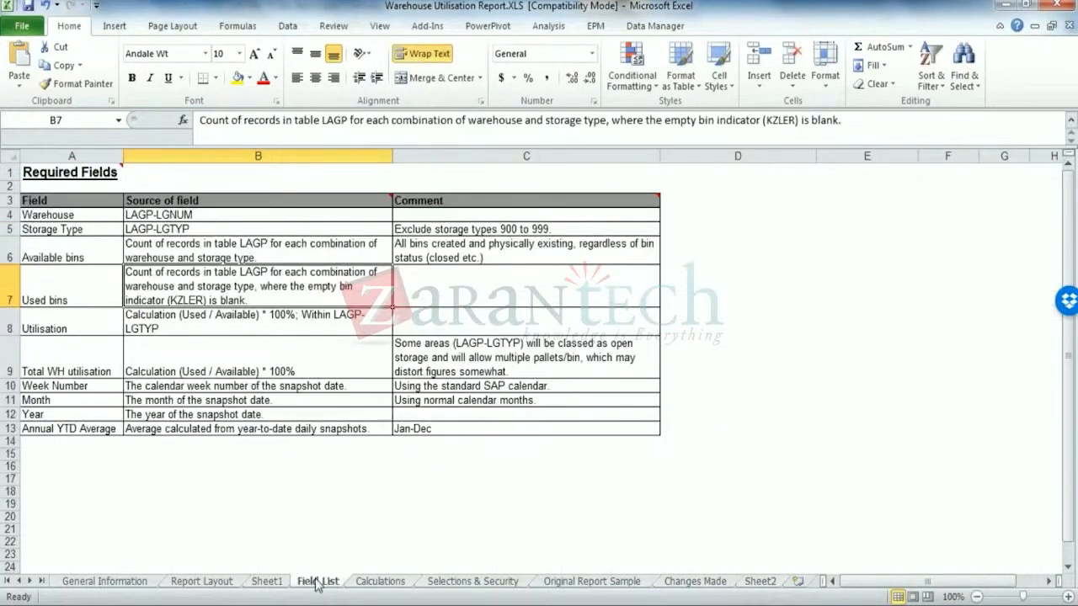
{"action": "left_click", "coordinate": [267, 581]}
{"action": "left_click", "coordinate": [383, 581]}
{"action": "left_click", "coordinate": [267, 581]}
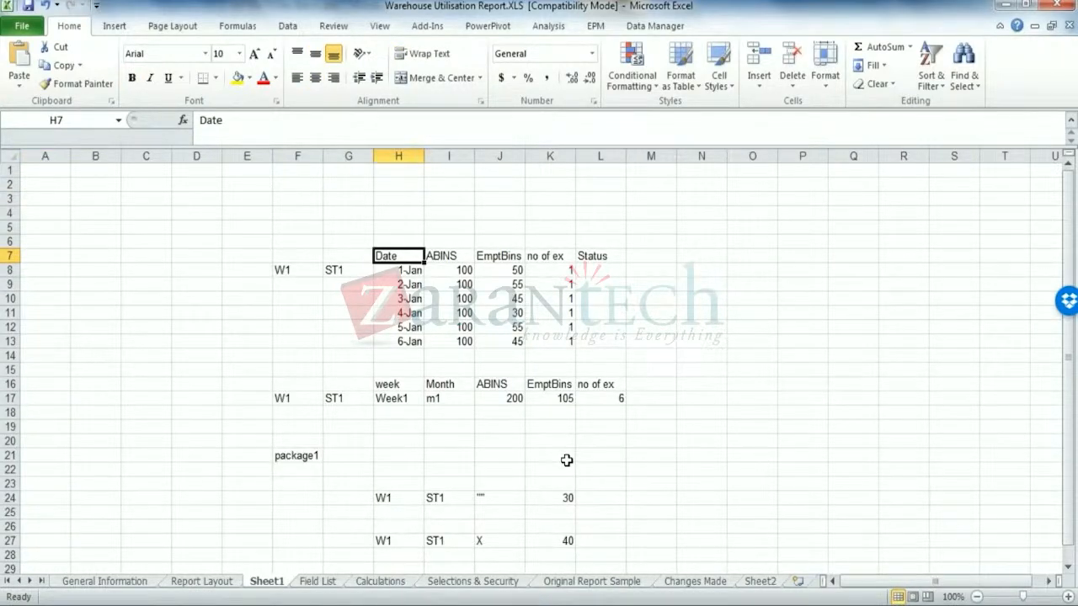
{"action": "left_click", "coordinate": [759, 581]}
{"action": "left_click", "coordinate": [797, 581]}
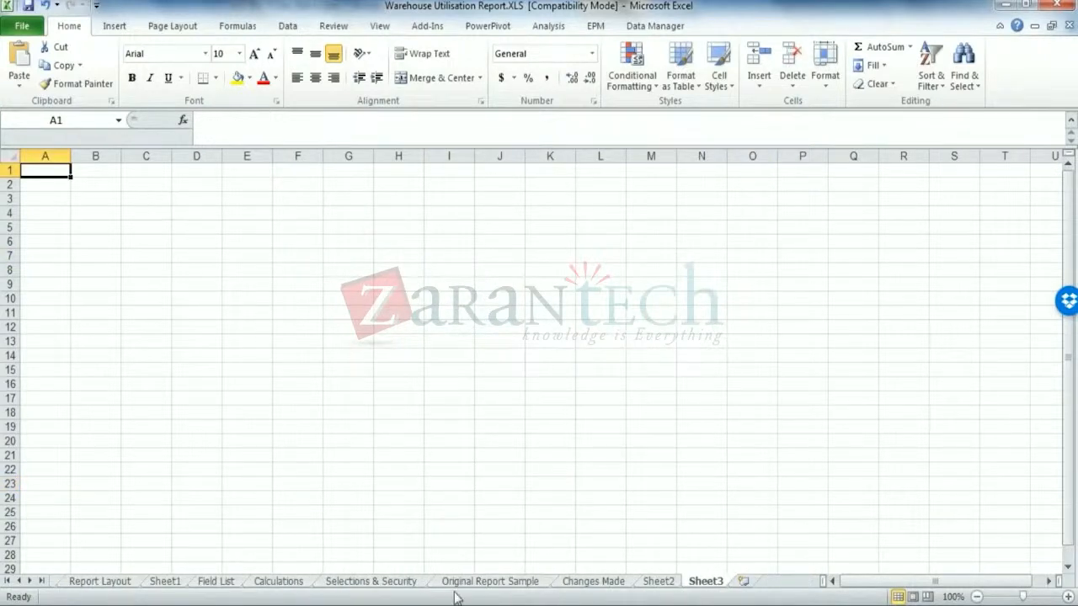
- Enter the headers "warehouse no" in D3 and "storage type" in E3, and widen columns D and E to fit them
{"action": "left_click", "coordinate": [177, 198]}
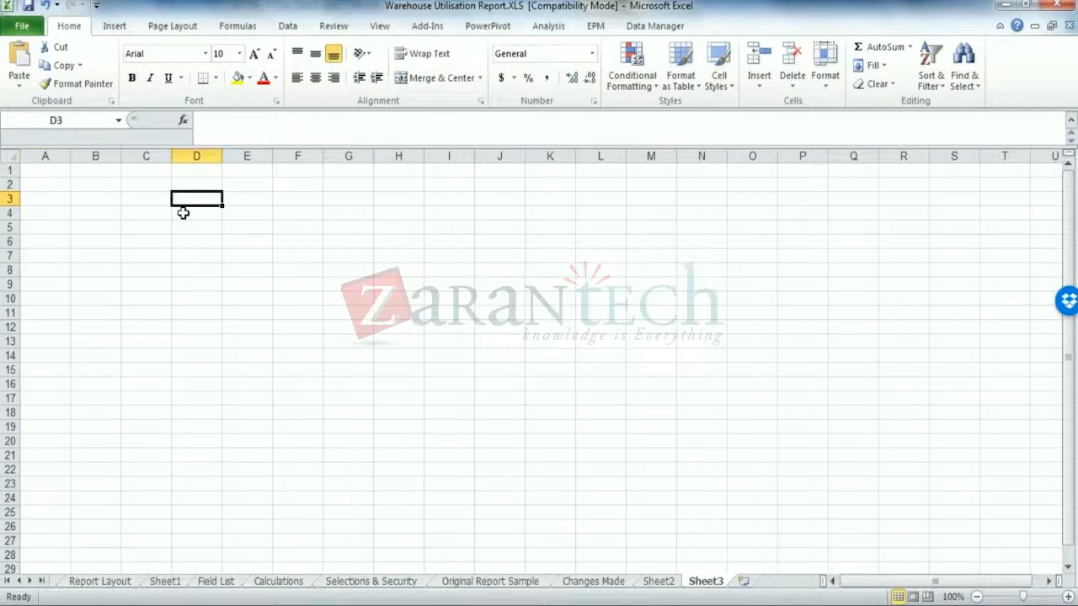
{"action": "type", "text": "ware"}
{"action": "type", "text": "house st"}
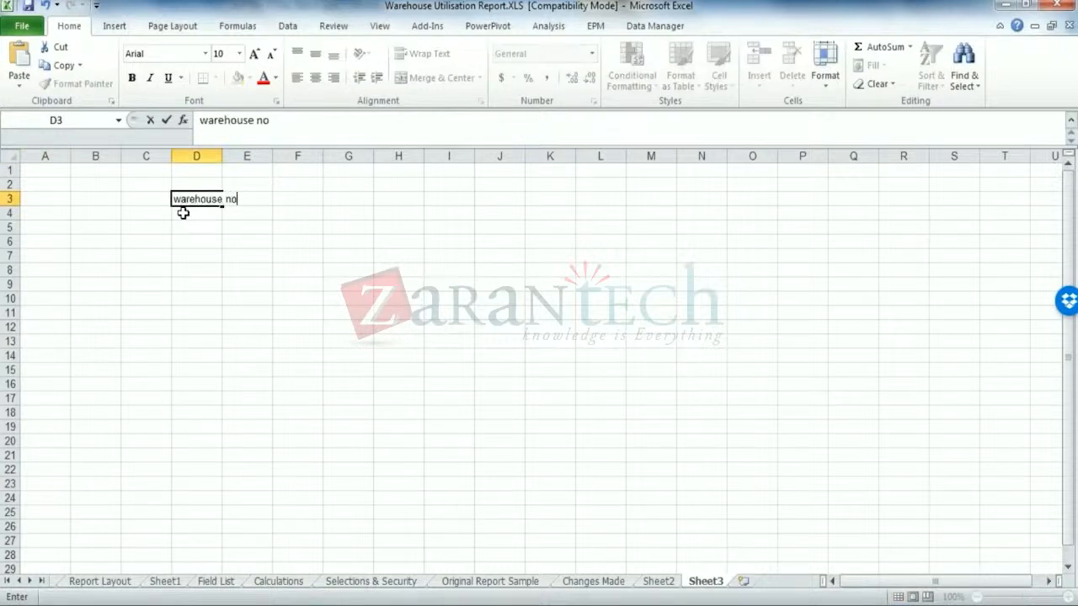
{"action": "key", "text": "Tab"}
{"action": "type", "text": "storag"}
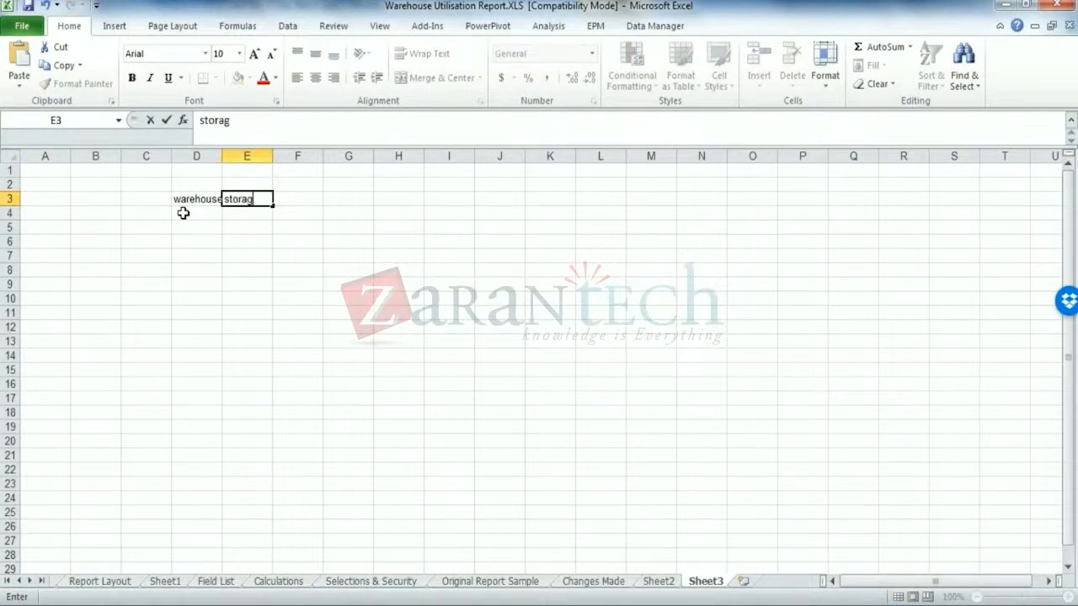
{"action": "type", "text": "e tyoe"}
{"action": "key", "text": "ctrl+Return"}
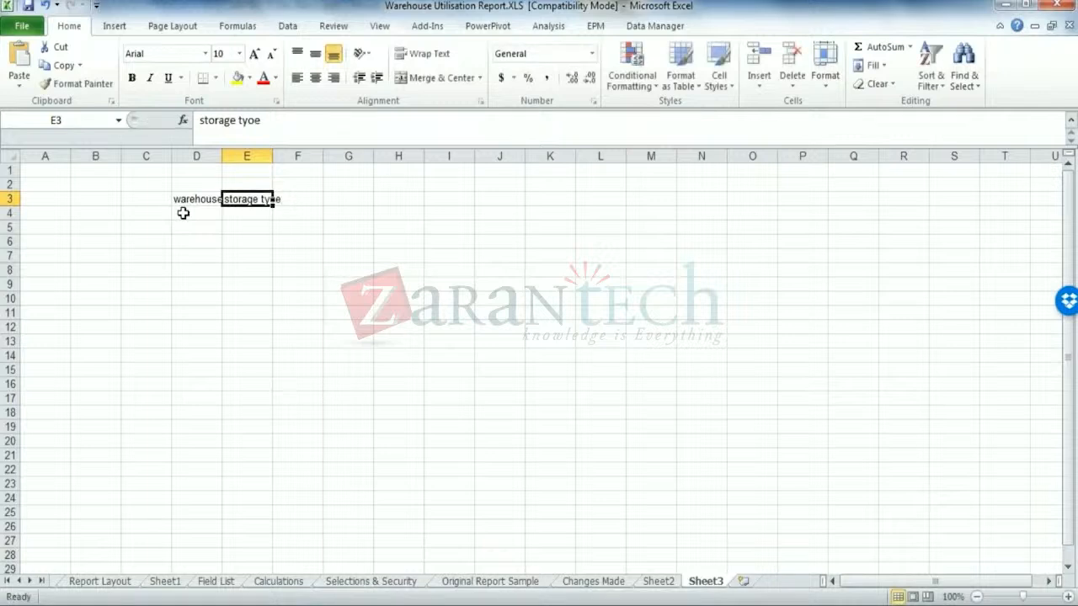
{"action": "left_click", "coordinate": [255, 121]}
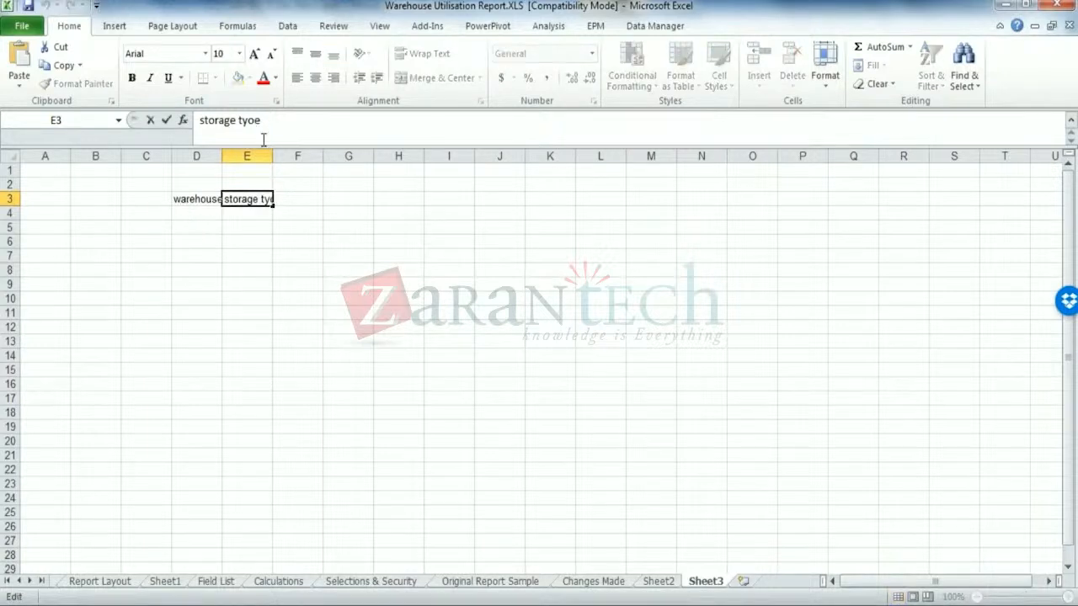
{"action": "key", "text": "BackSpace"}
{"action": "type", "text": "p"}
{"action": "key", "text": "Tab"}
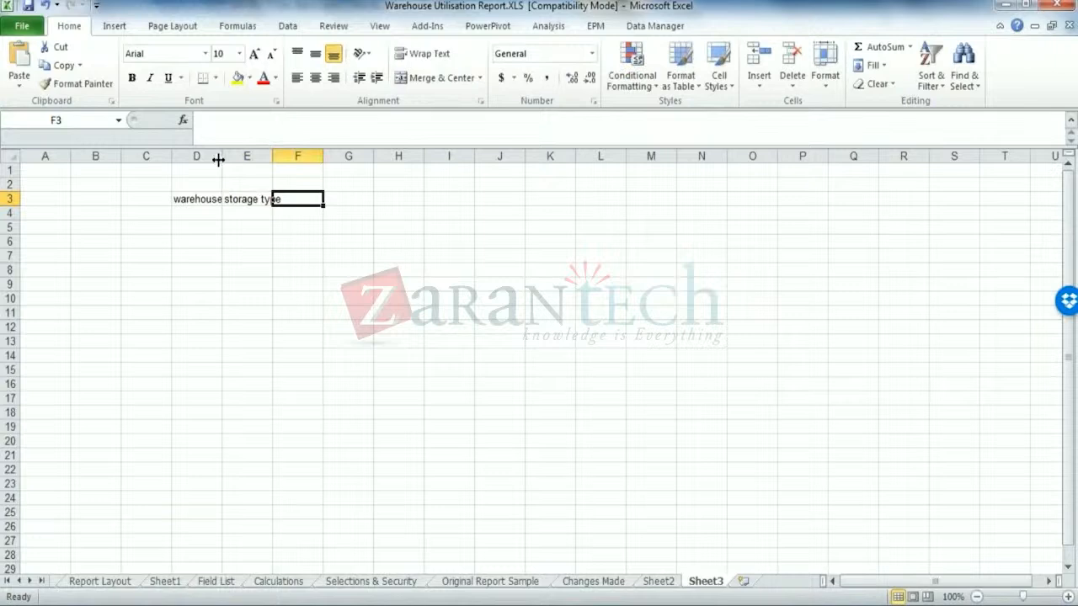
{"action": "left_click_drag", "start_coordinate": [218, 156], "coordinate": [320, 157]}
- Enter the header "Empty indicator" in F3 and widen column F to fit it
{"action": "left_click", "coordinate": [344, 199]}
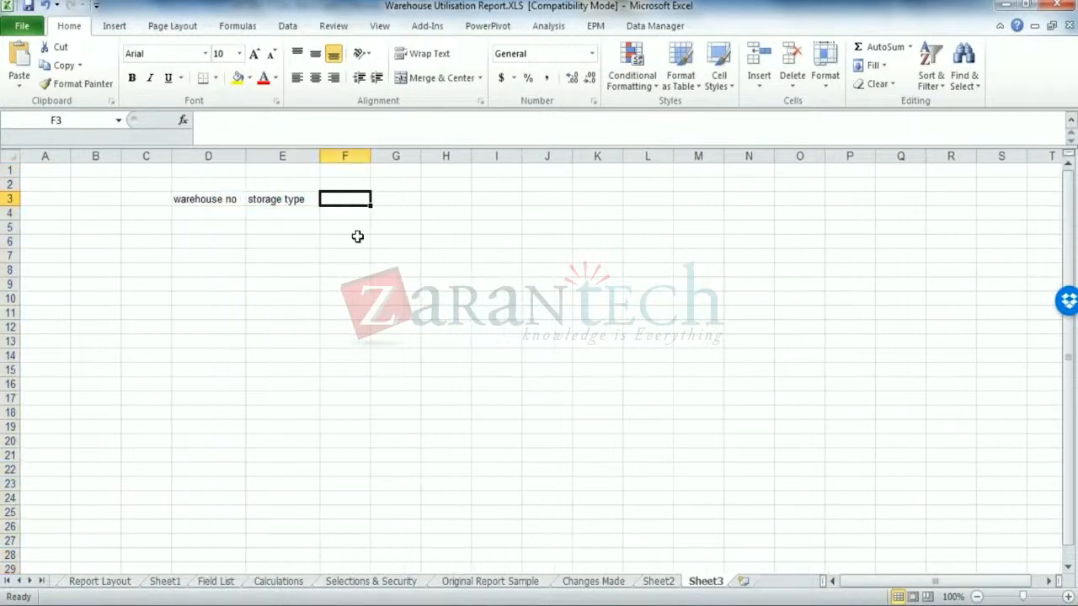
{"action": "type", "text": "Empty indicator"}
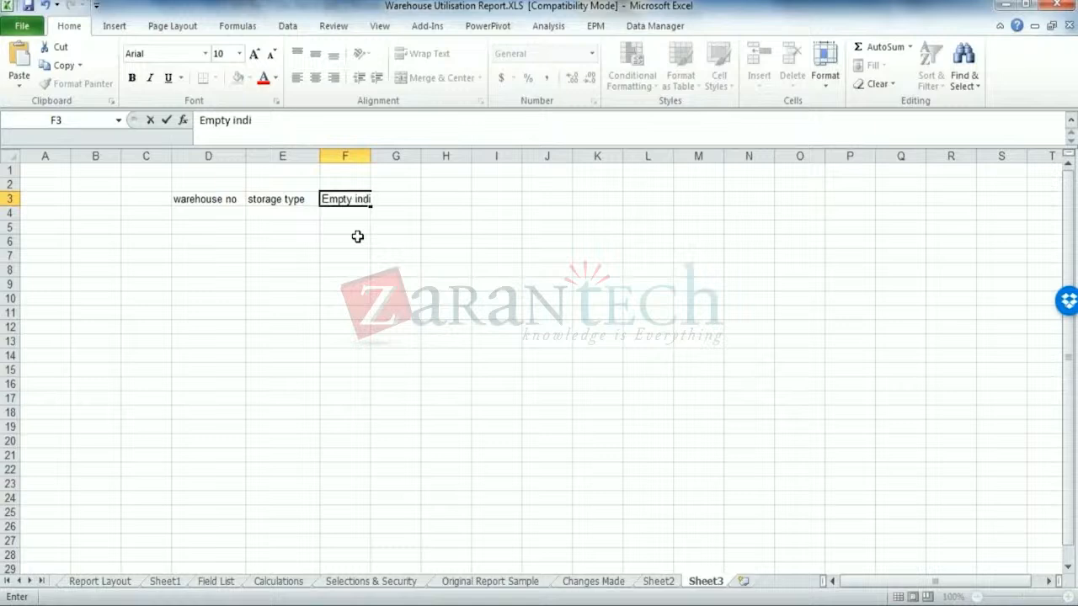
{"action": "key", "text": "Tab"}
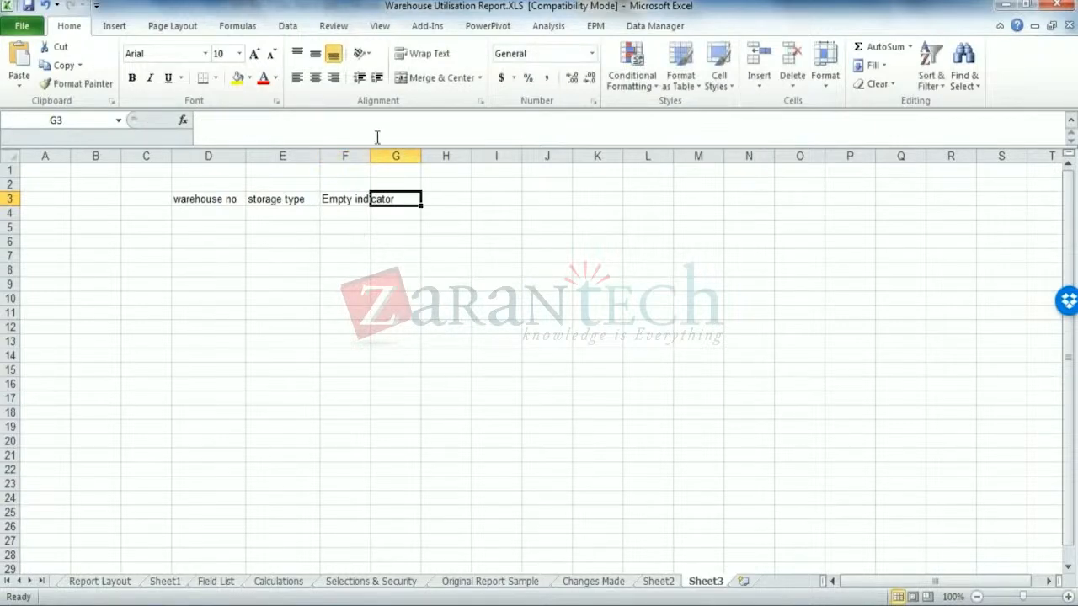
{"action": "left_click_drag", "start_coordinate": [370, 155], "coordinate": [400, 156]}
- Move the "Empty indicator" header from F3 to G3
{"action": "left_click", "coordinate": [353, 200]}
{"action": "key", "text": "ctrl+x"}
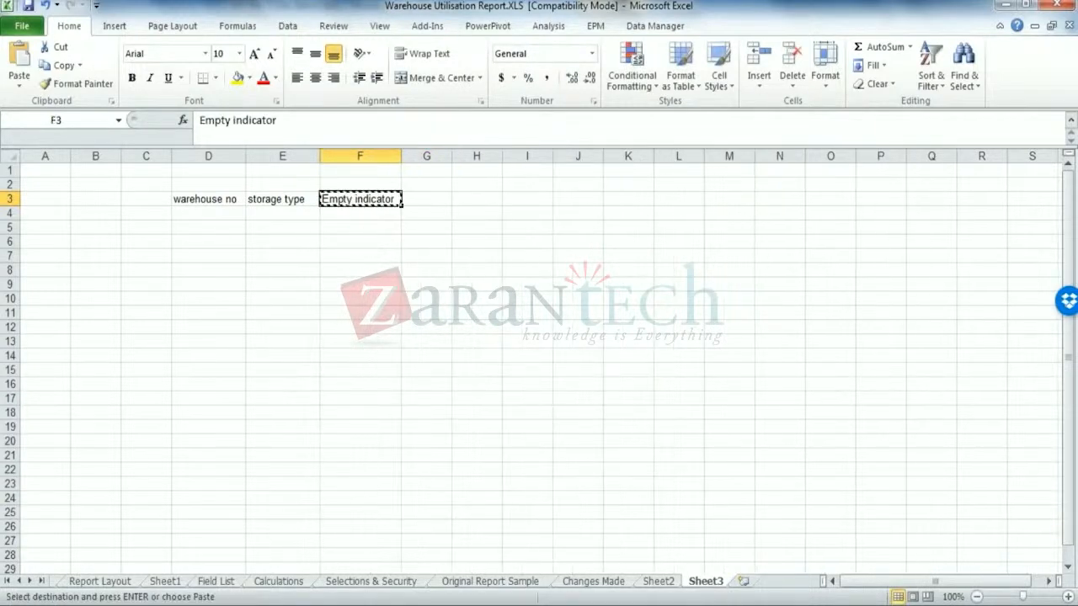
{"action": "left_click", "coordinate": [435, 200]}
{"action": "key", "text": "ctrl+v"}
- Enter the header "Storage bin" in F3 and fit column G's width to its header
{"action": "double_click", "coordinate": [360, 199]}
{"action": "type", "text": "Storage bin"}
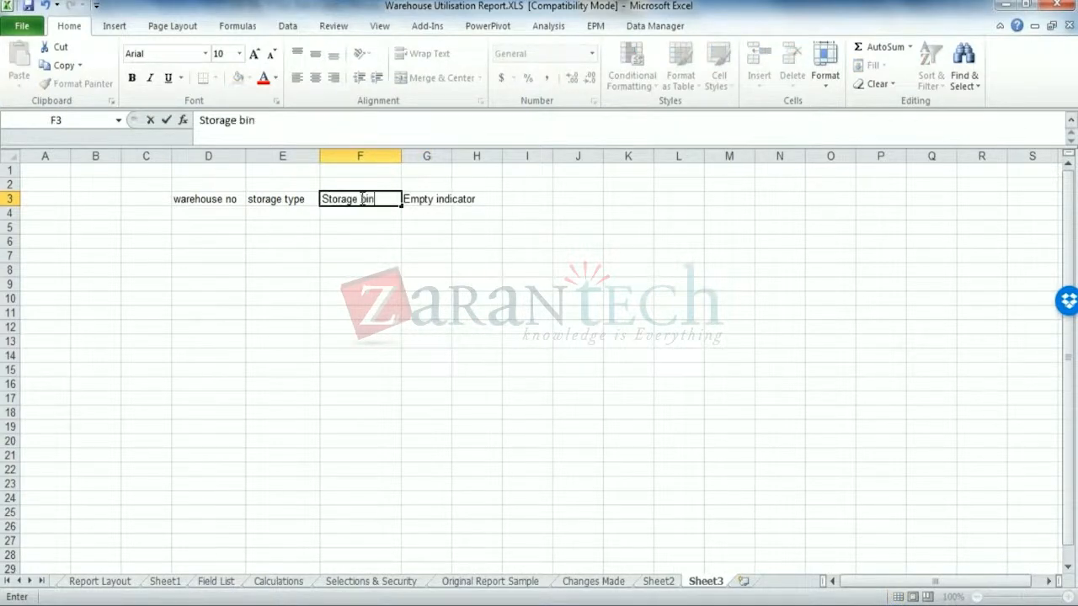
{"action": "left_click", "coordinate": [375, 278]}
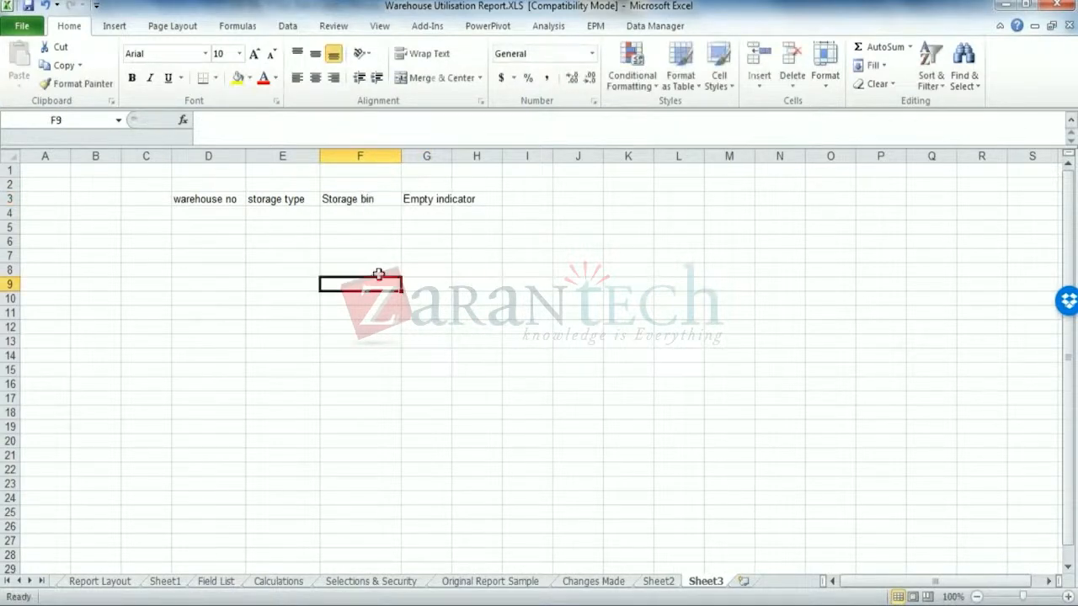
{"action": "left_click", "coordinate": [421, 204]}
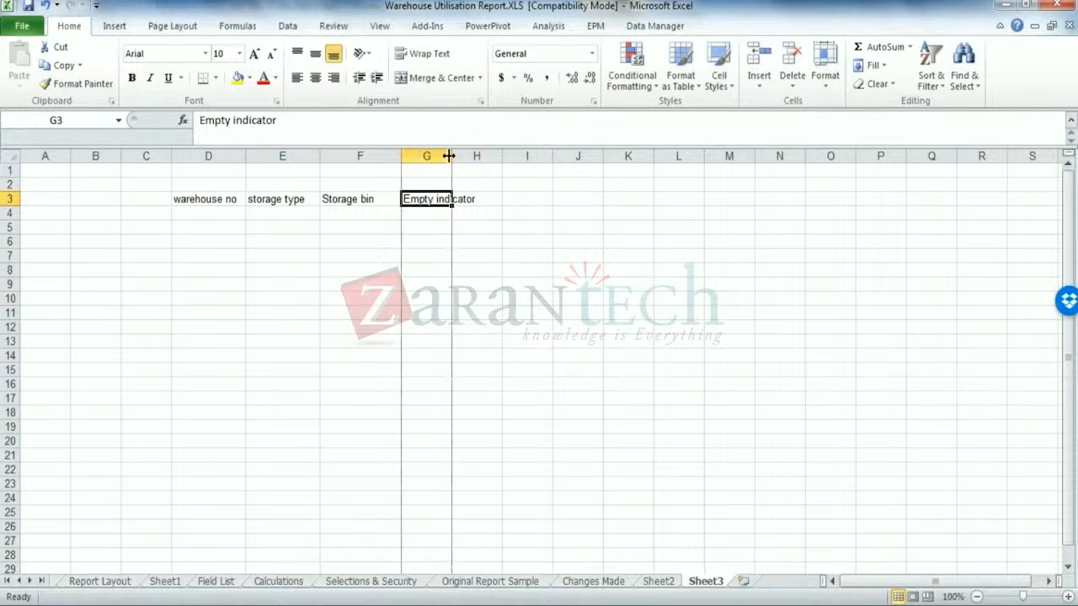
{"action": "double_click", "coordinate": [451, 156]}
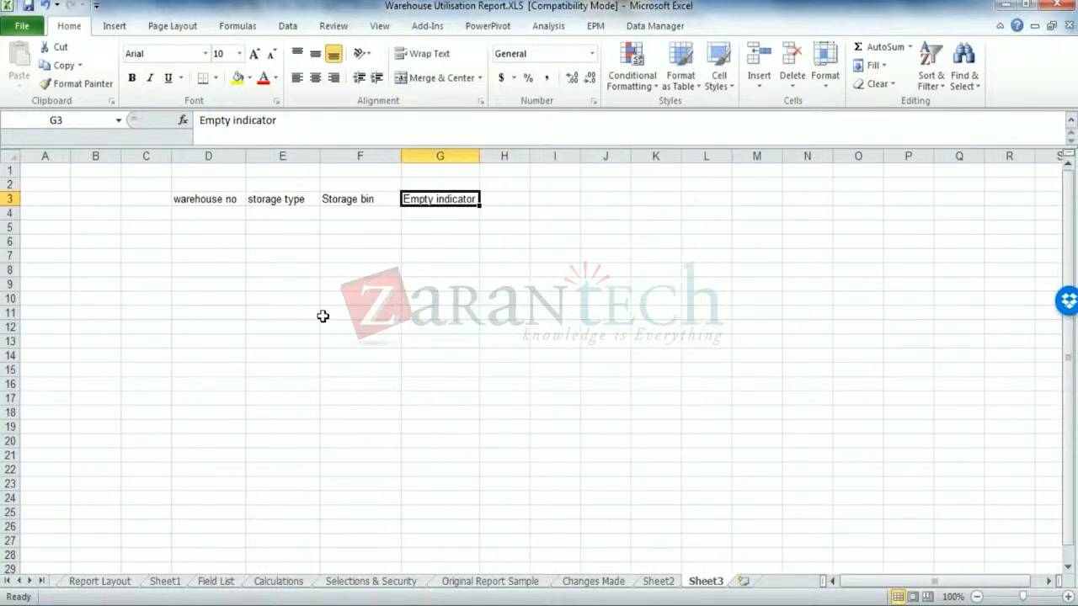
- Fill the first data row with warehouse W1 in D4, storage type ST1 in E4 and storage bin A in F4
{"action": "left_click", "coordinate": [240, 216]}
{"action": "type", "text": "W"}
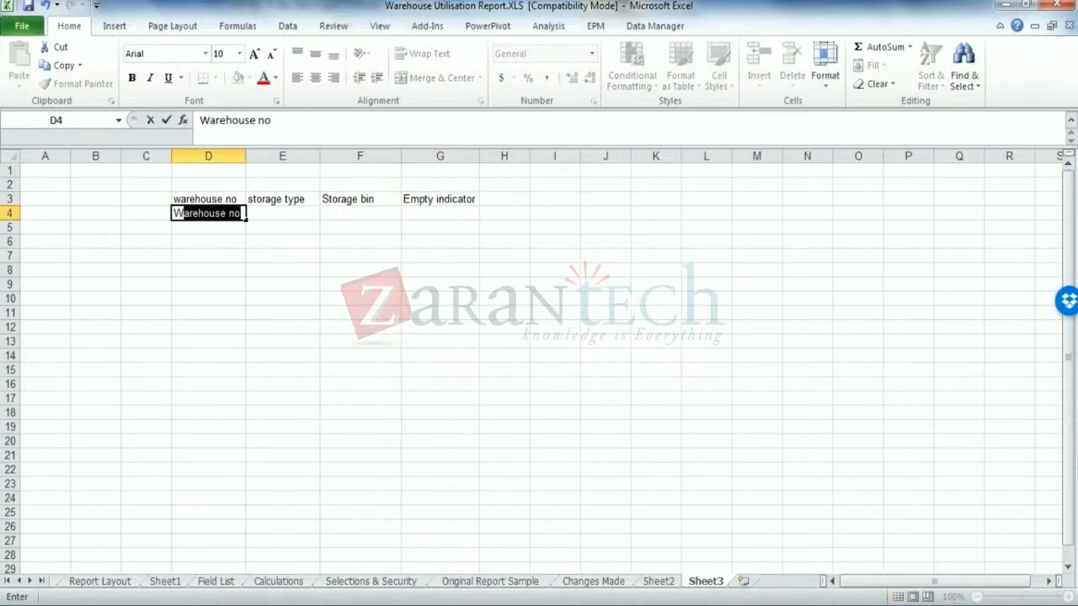
{"action": "type", "text": "1"}
{"action": "left_click", "coordinate": [257, 216]}
{"action": "type", "text": "ST"}
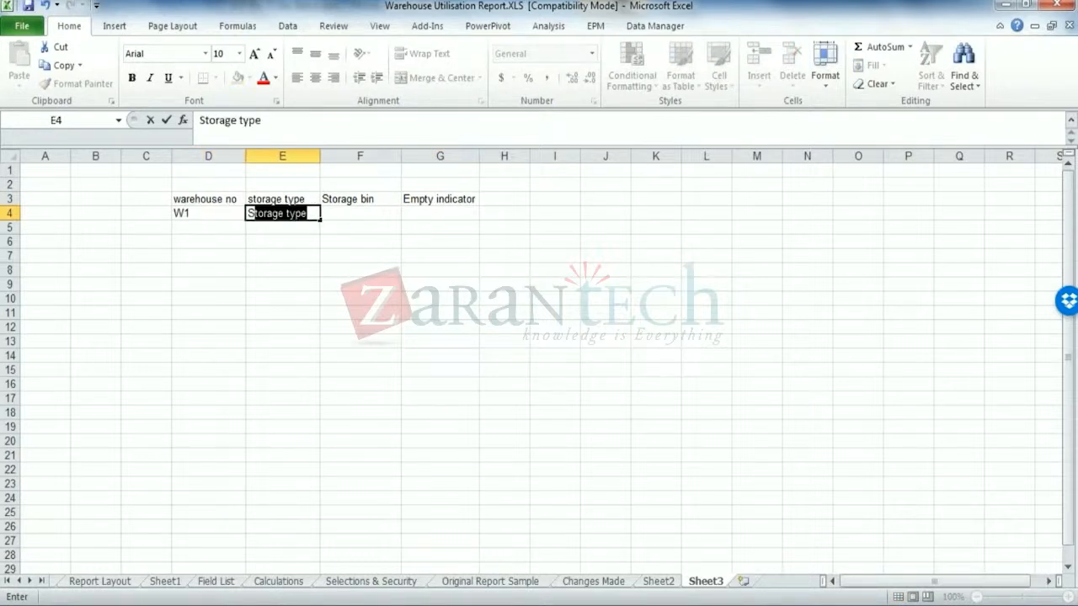
{"action": "type", "text": "1"}
{"action": "left_click", "coordinate": [366, 217]}
{"action": "type", "text": "A"}
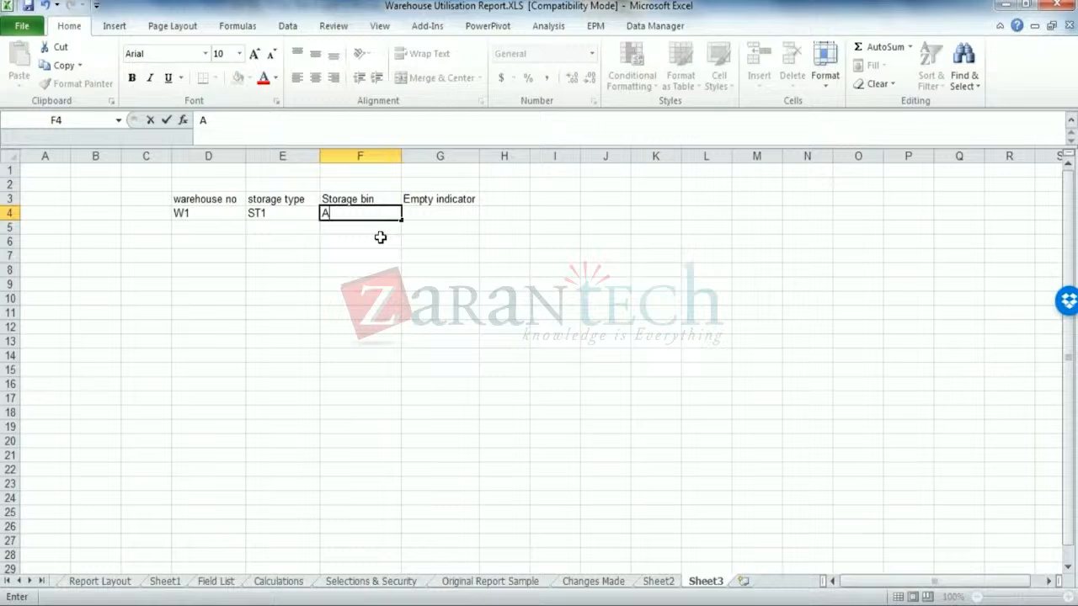
{"action": "left_click", "coordinate": [361, 238]}
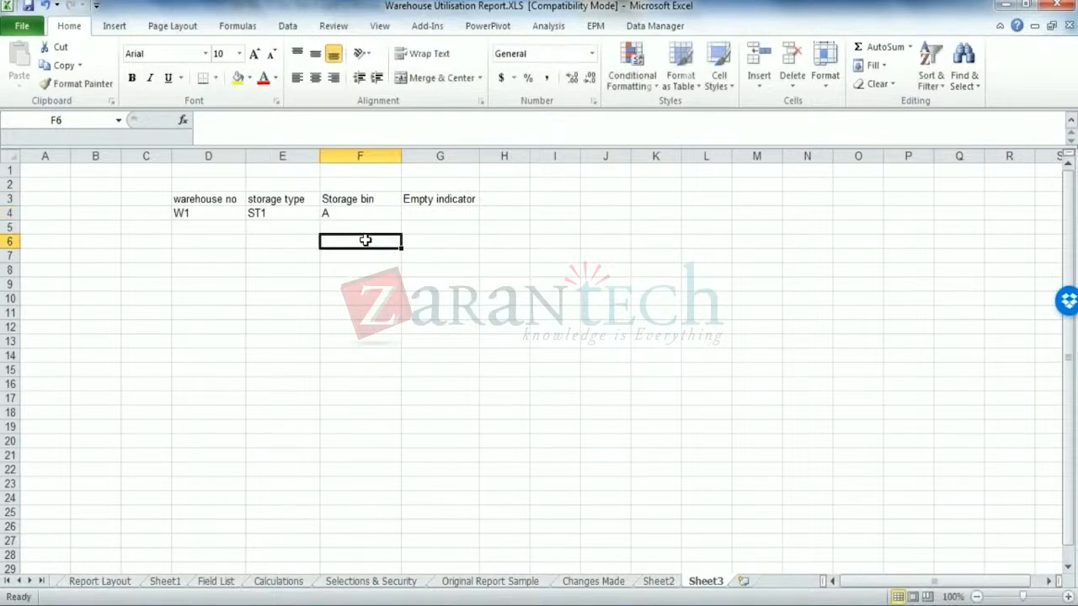
{"action": "left_click", "coordinate": [413, 211]}
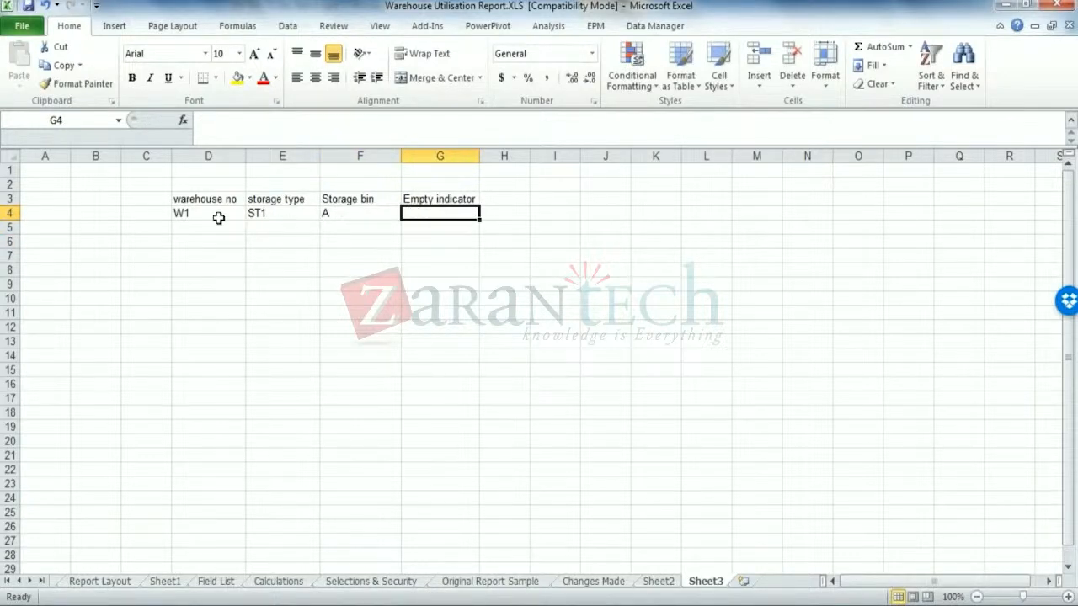
- Copy the W1 and ST1 values from D4:E4 down through D5:E19, and select F5 in the storage bin column
{"action": "left_click_drag", "start_coordinate": [195, 213], "coordinate": [262, 213]}
{"action": "key", "text": "ctrl+c"}
{"action": "left_click_drag", "start_coordinate": [202, 228], "coordinate": [300, 417]}
{"action": "key", "text": "ctrl+v"}
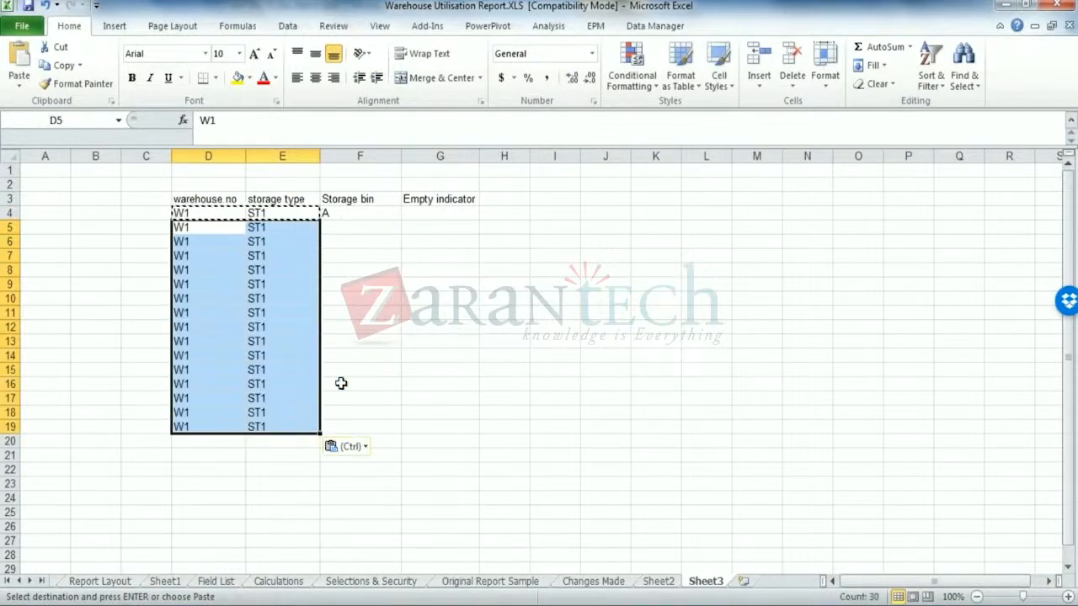
{"action": "left_click", "coordinate": [364, 217]}
{"action": "left_click", "coordinate": [386, 232]}
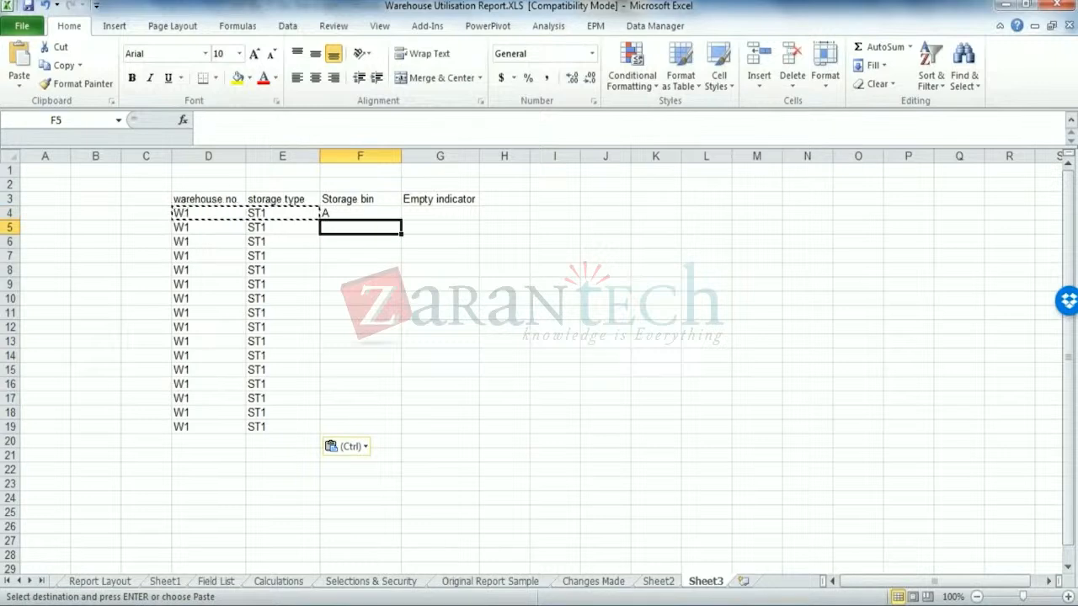
- Enter storage bin B in F5 and extend the A, B pattern down the column through F19
{"action": "type", "text": "B"}
{"action": "key", "text": "Return"}
{"action": "left_click_drag", "start_coordinate": [363, 214], "coordinate": [404, 433]}
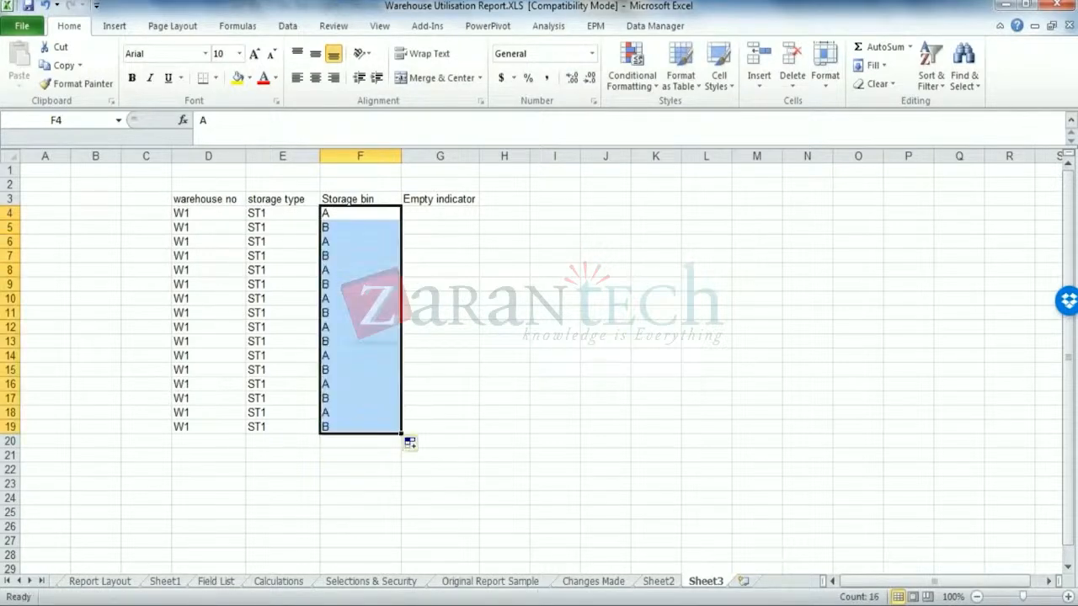
{"action": "left_click", "coordinate": [411, 443]}
{"action": "left_click", "coordinate": [443, 369]}
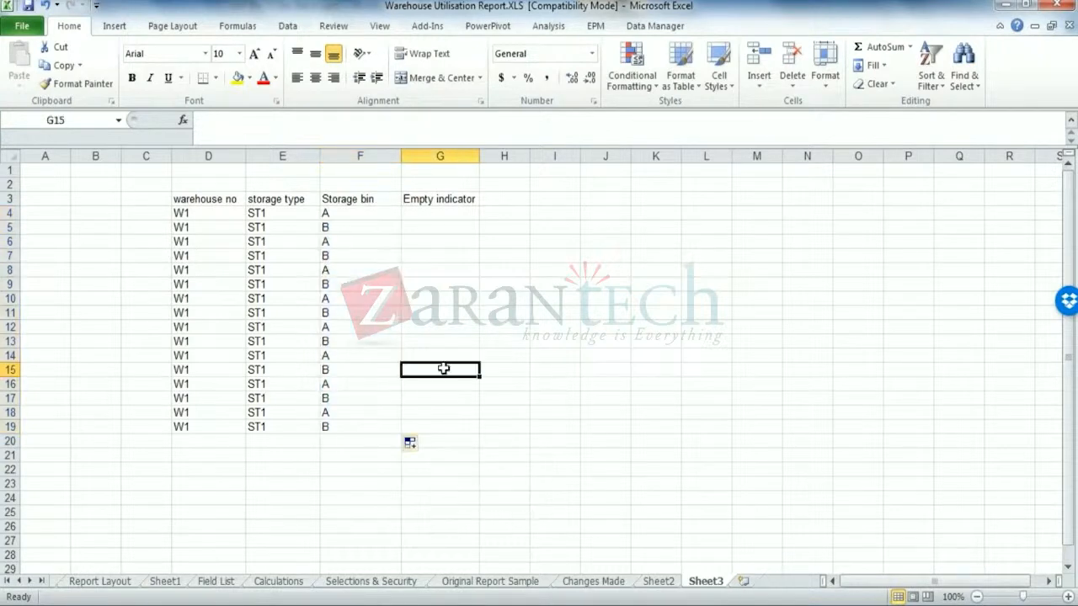
- Change the storage bin in F6 to C and the one in F7 to D
{"action": "left_click", "coordinate": [340, 243]}
{"action": "type", "text": "C"}
{"action": "left_click", "coordinate": [344, 257]}
{"action": "type", "text": "D"}
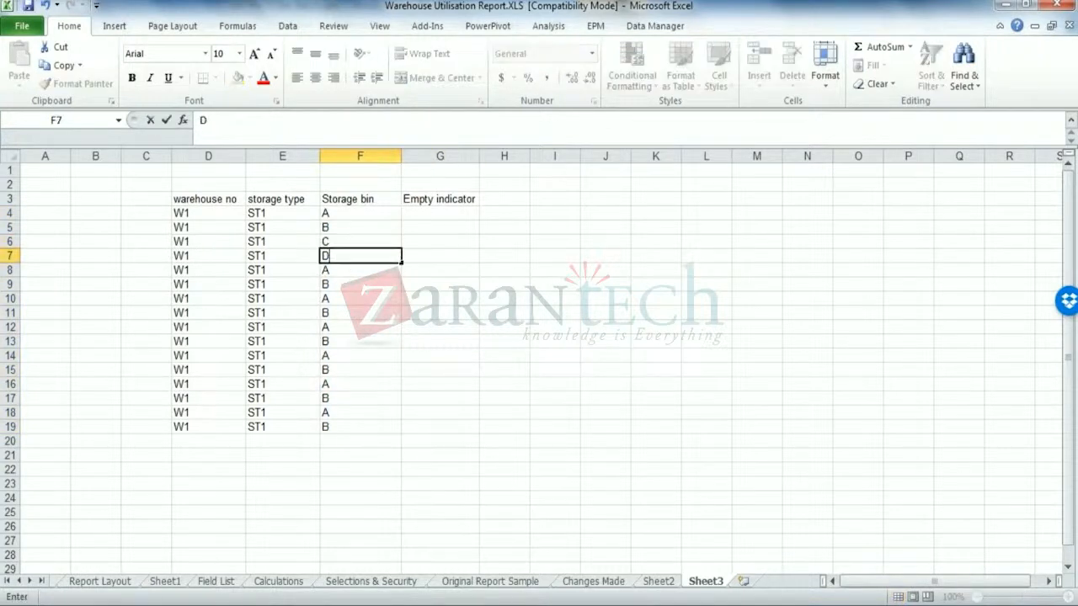
{"action": "left_click", "coordinate": [343, 271]}
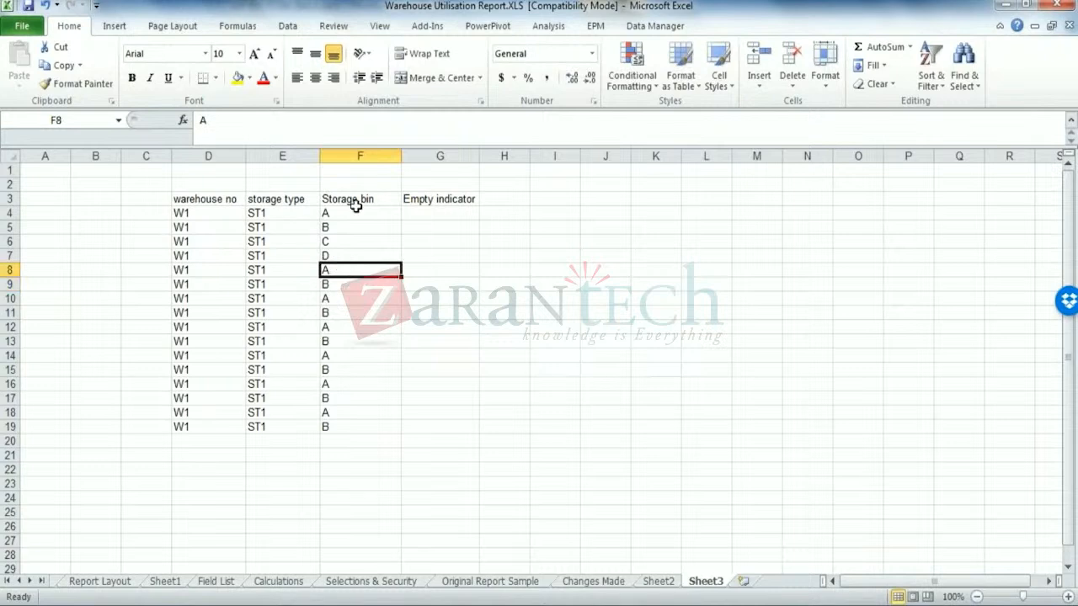
- Clear the storage bin letters in F4:F19 and enter 1, 2 and 3 in F4:F6
{"action": "left_click_drag", "start_coordinate": [360, 216], "coordinate": [358, 426]}
{"action": "left_click", "coordinate": [402, 266]}
{"action": "left_click", "coordinate": [354, 217]}
{"action": "key", "text": "Delete"}
{"action": "type", "text": "1"}
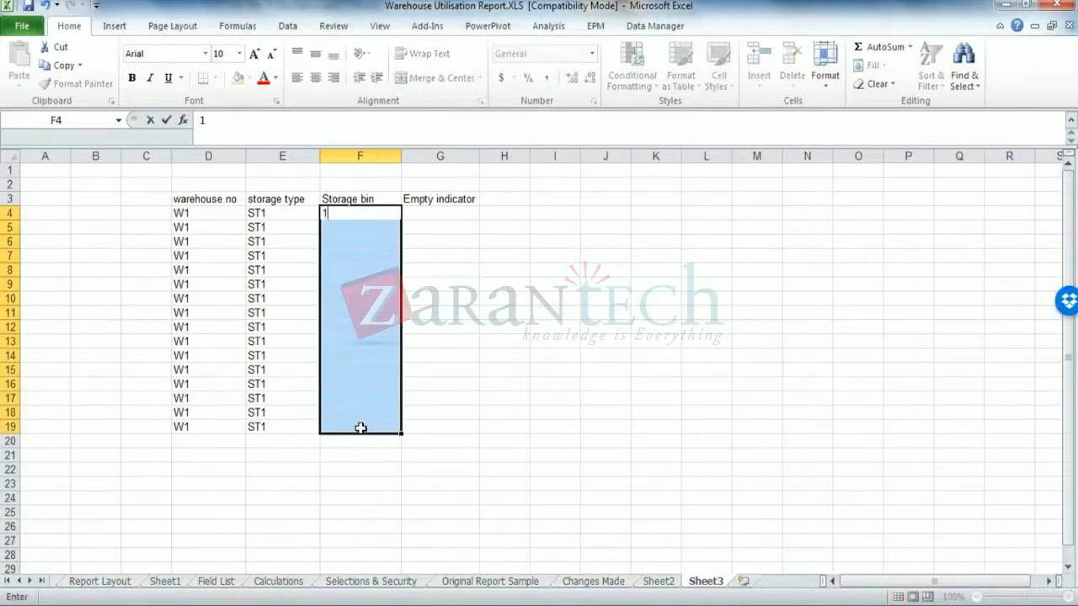
{"action": "left_click", "coordinate": [354, 229]}
{"action": "type", "text": "2"}
{"action": "left_click", "coordinate": [354, 240]}
{"action": "type", "text": "3"}
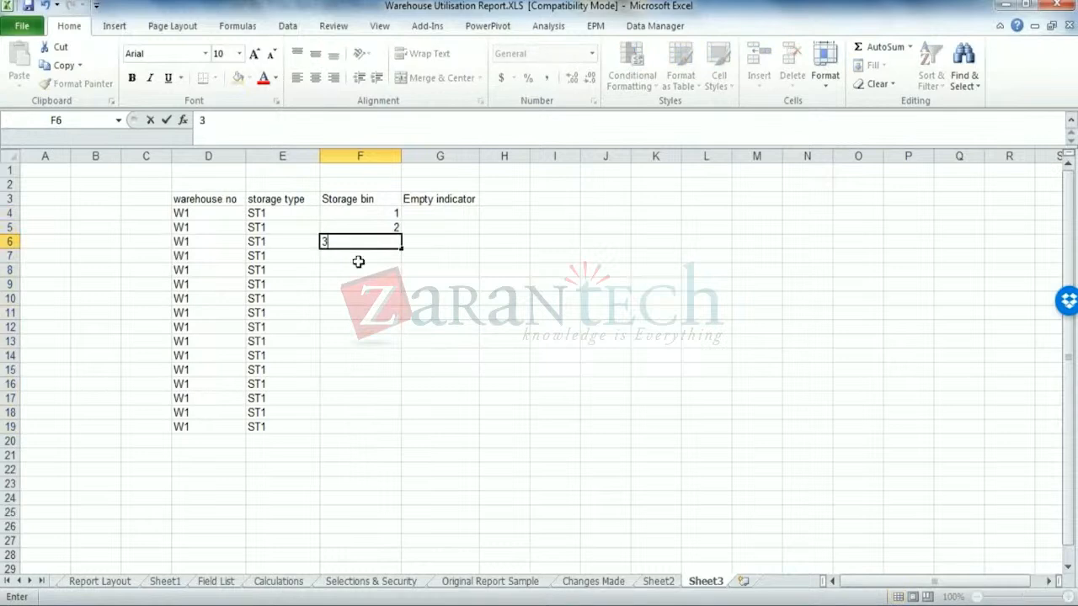
- Extend the storage bin number series down through F19, ending at 16
{"action": "left_click", "coordinate": [360, 268]}
{"action": "left_click_drag", "start_coordinate": [381, 220], "coordinate": [397, 433]}
{"action": "left_click", "coordinate": [459, 328]}
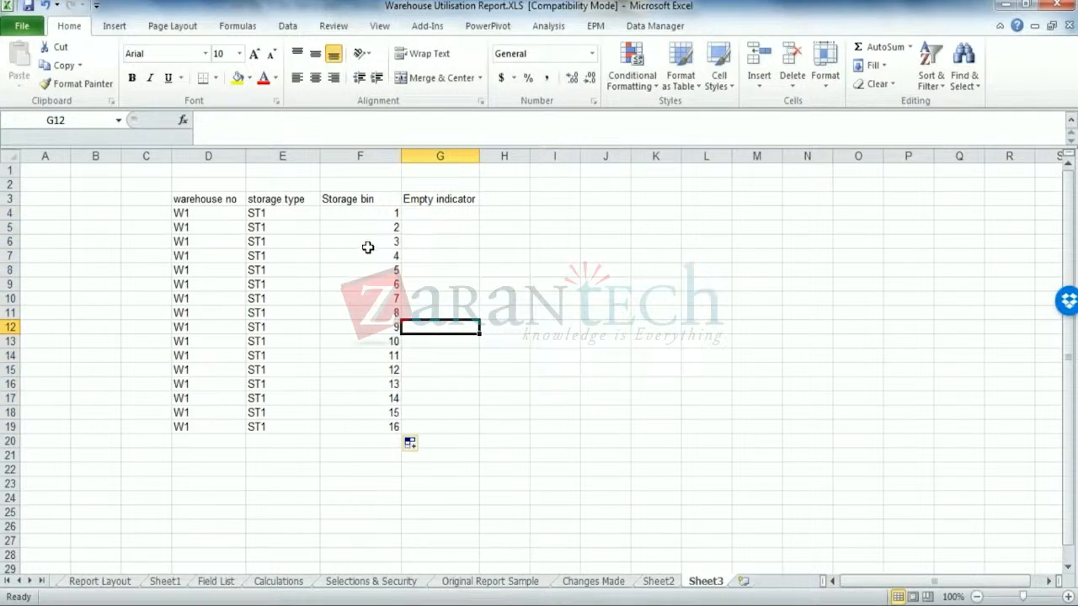
- Mark storage bins 2, 5, 9, 11, 12 and 13 with X in the Empty indicator column
{"action": "left_click", "coordinate": [462, 228]}
{"action": "type", "text": "X"}
{"action": "left_click", "coordinate": [443, 269]}
{"action": "type", "text": "X"}
{"action": "left_click", "coordinate": [429, 326]}
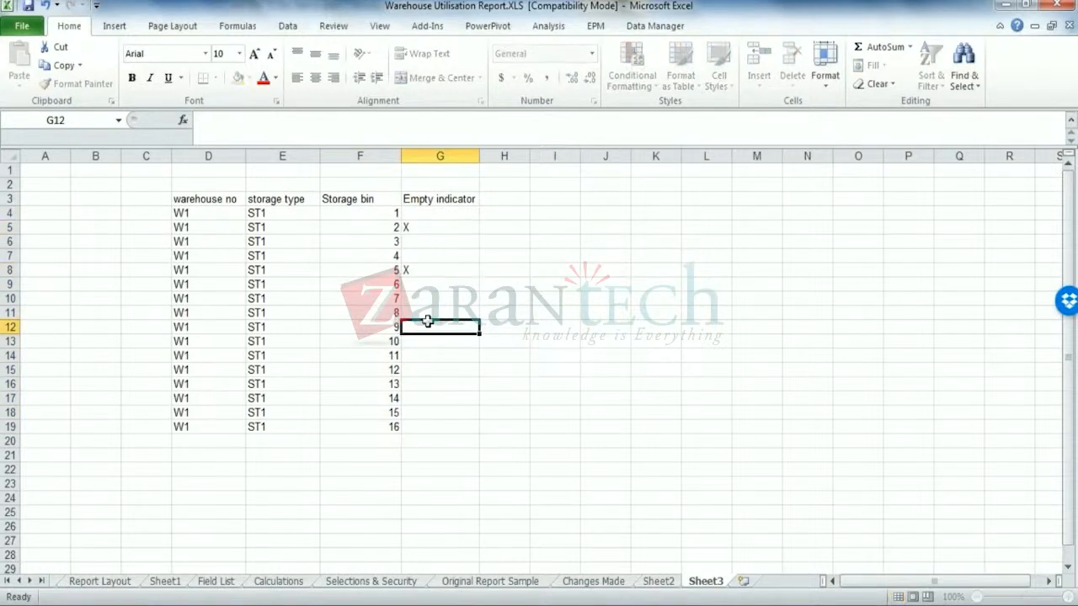
{"action": "type", "text": "X"}
{"action": "left_click", "coordinate": [431, 352]}
{"action": "type", "text": "X"}
{"action": "left_click", "coordinate": [423, 369]}
{"action": "type", "text": "X"}
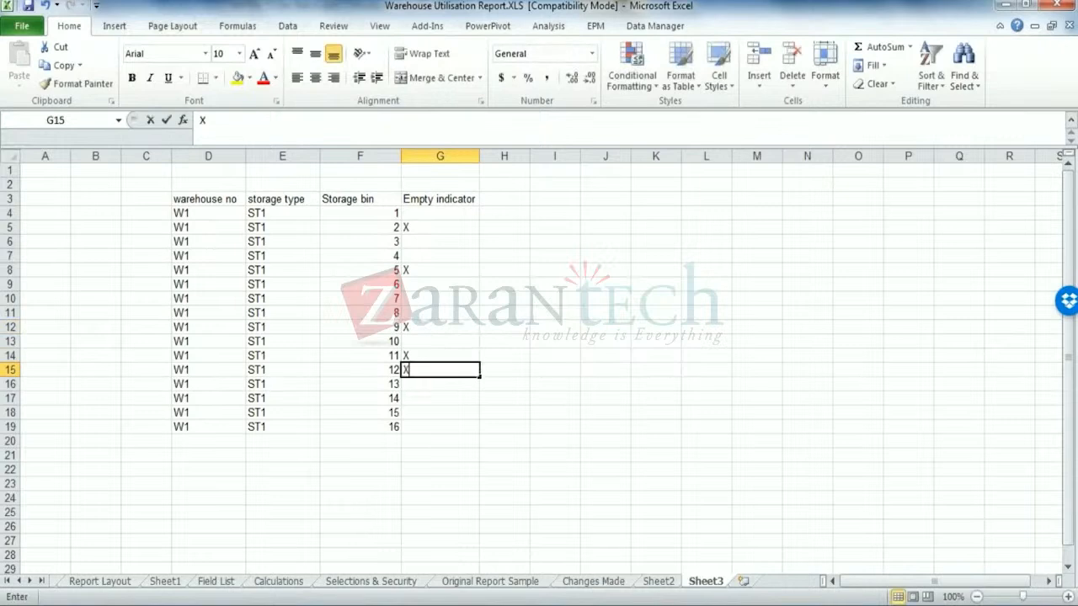
{"action": "left_click", "coordinate": [421, 384]}
{"action": "type", "text": "X"}
{"action": "left_click", "coordinate": [471, 456]}
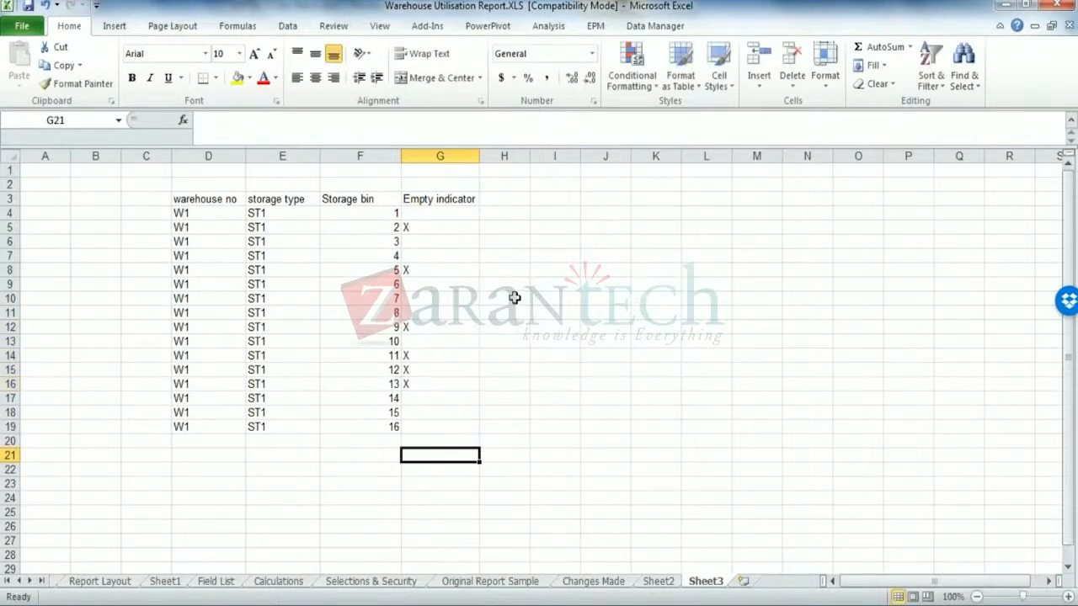
- Copy the warehouse no and storage type headers to J3:K3 and widen column J to fit
{"action": "left_click_drag", "start_coordinate": [209, 202], "coordinate": [286, 202]}
{"action": "key", "text": "ctrl+c"}
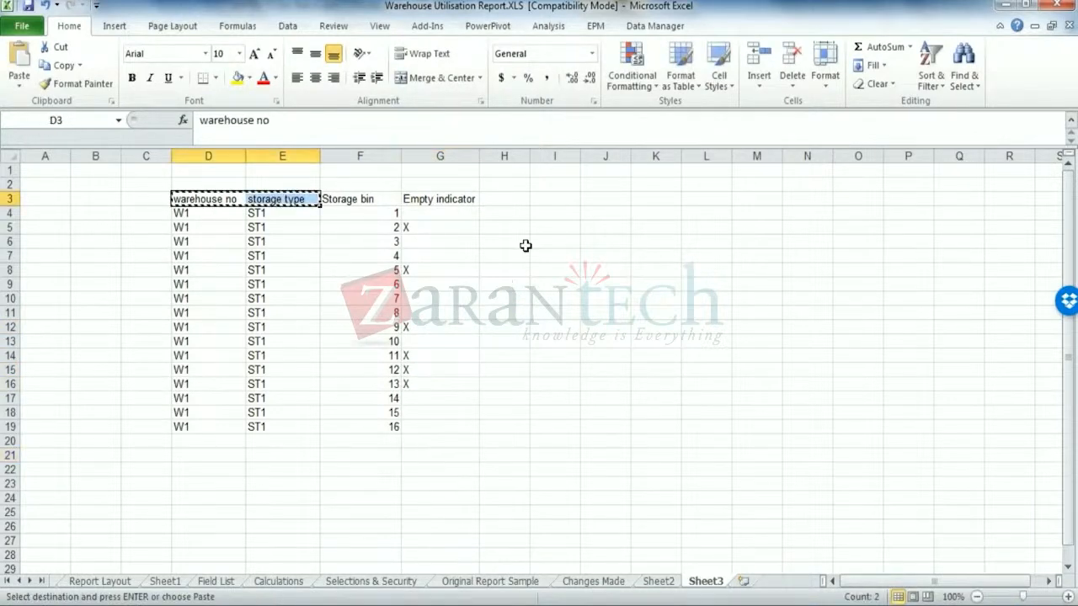
{"action": "left_click", "coordinate": [606, 198]}
{"action": "key", "text": "ctrl+v"}
{"action": "left_click_drag", "start_coordinate": [631, 156], "coordinate": [648, 156]}
- Label the source data "Table" in D1 with a yellow fill and enter "DSO" in J1
{"action": "left_click", "coordinate": [209, 170]}
{"action": "type", "text": "Table"}
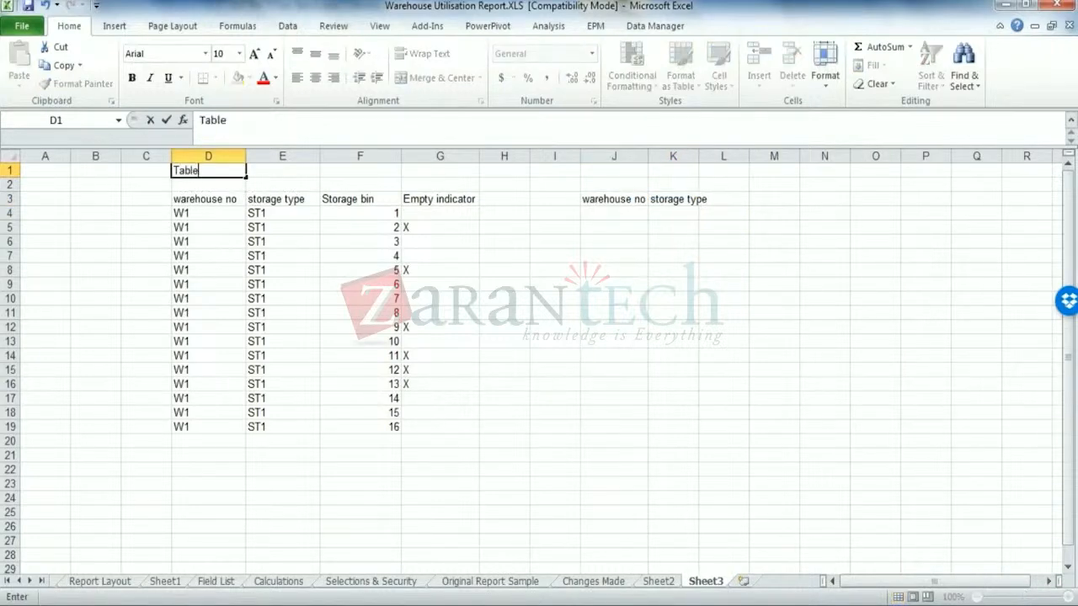
{"action": "left_click", "coordinate": [147, 213]}
{"action": "left_click", "coordinate": [206, 171]}
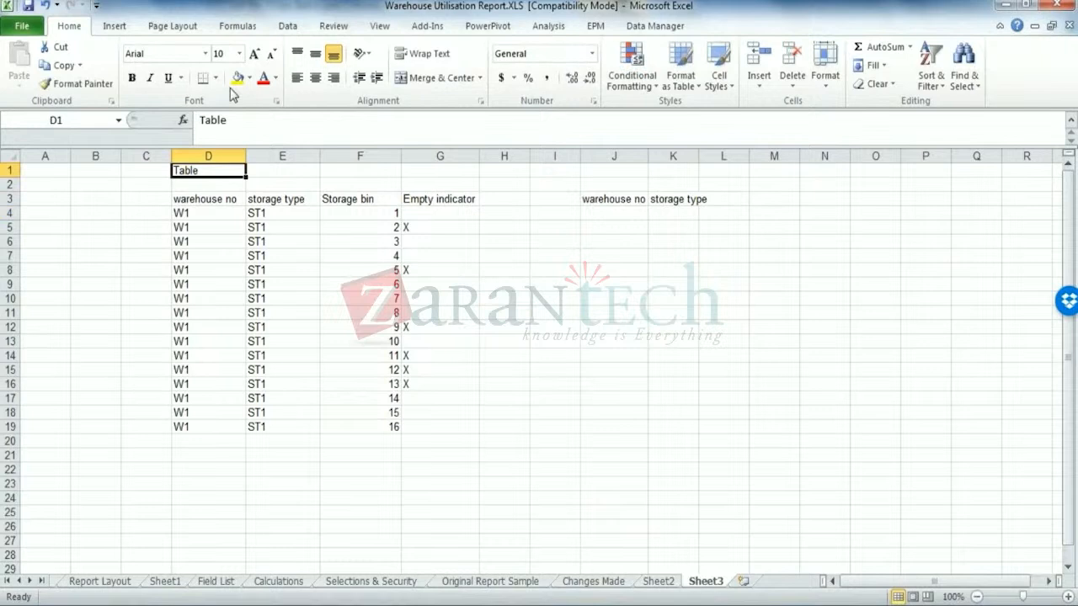
{"action": "left_click", "coordinate": [238, 79]}
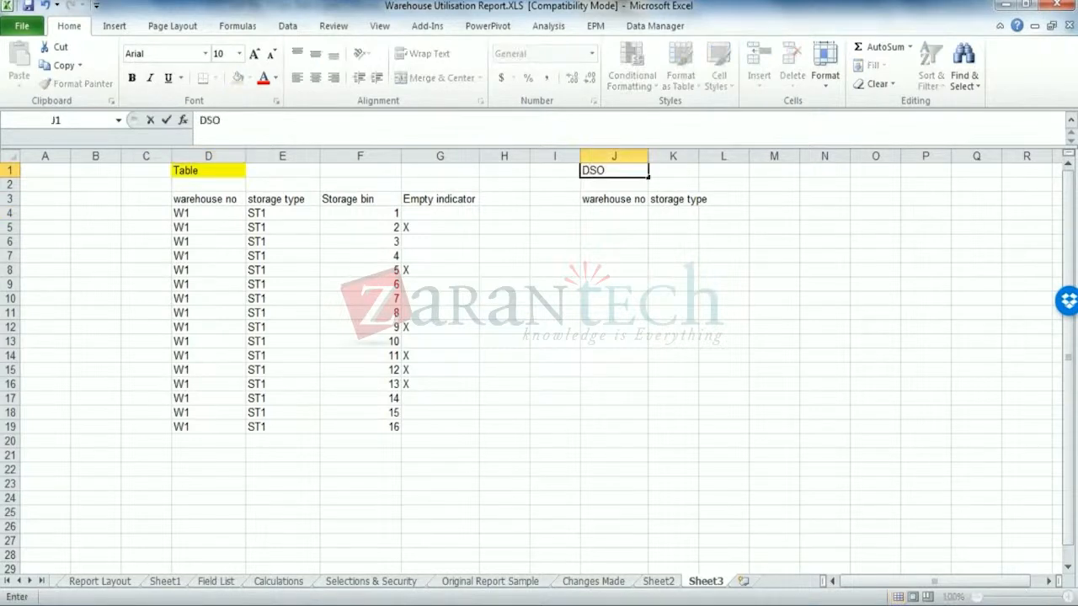
{"action": "left_click", "coordinate": [613, 355]}
- Widen column K to fit its header and enter the header "Extraction date" in L3
{"action": "left_click", "coordinate": [627, 198]}
{"action": "left_click", "coordinate": [716, 198]}
{"action": "left_click_drag", "start_coordinate": [699, 157], "coordinate": [716, 158]}
{"action": "type", "text": "Ex"}
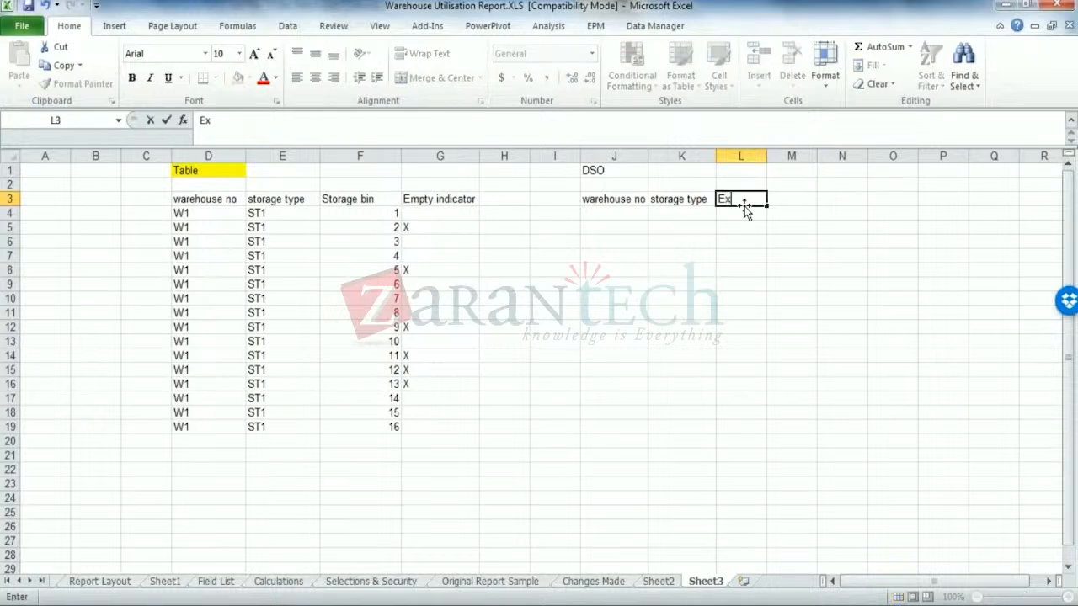
{"action": "type", "text": "traction date"}
{"action": "left_click", "coordinate": [745, 310]}
- Fit column L to its header and fill the DSO key headers J3:L3 with yellow
{"action": "left_click", "coordinate": [761, 199]}
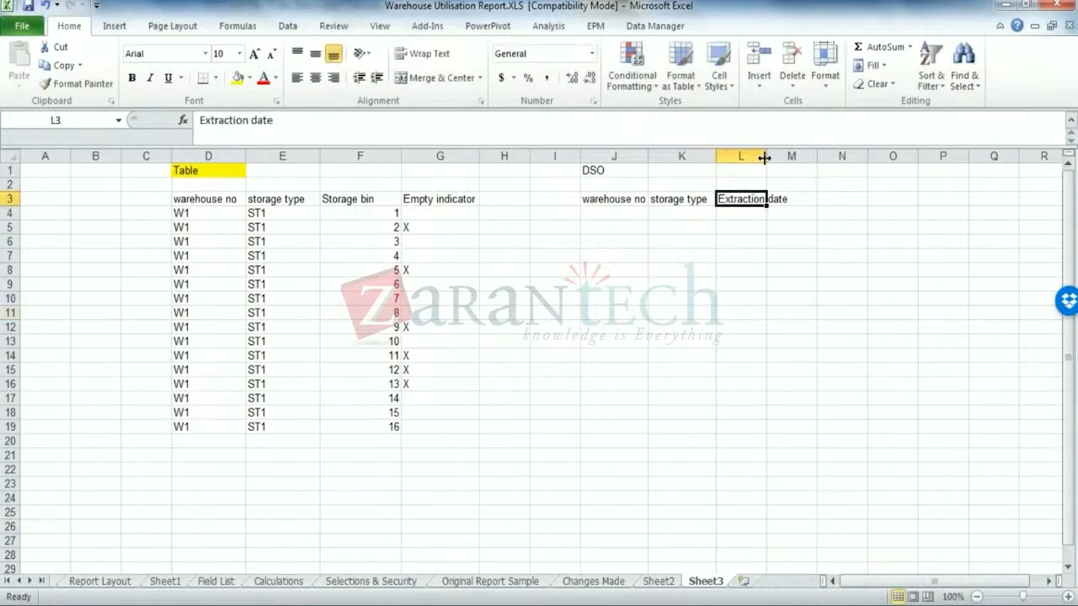
{"action": "double_click", "coordinate": [765, 155]}
{"action": "left_click_drag", "start_coordinate": [784, 197], "coordinate": [638, 199]}
{"action": "left_click", "coordinate": [239, 78]}
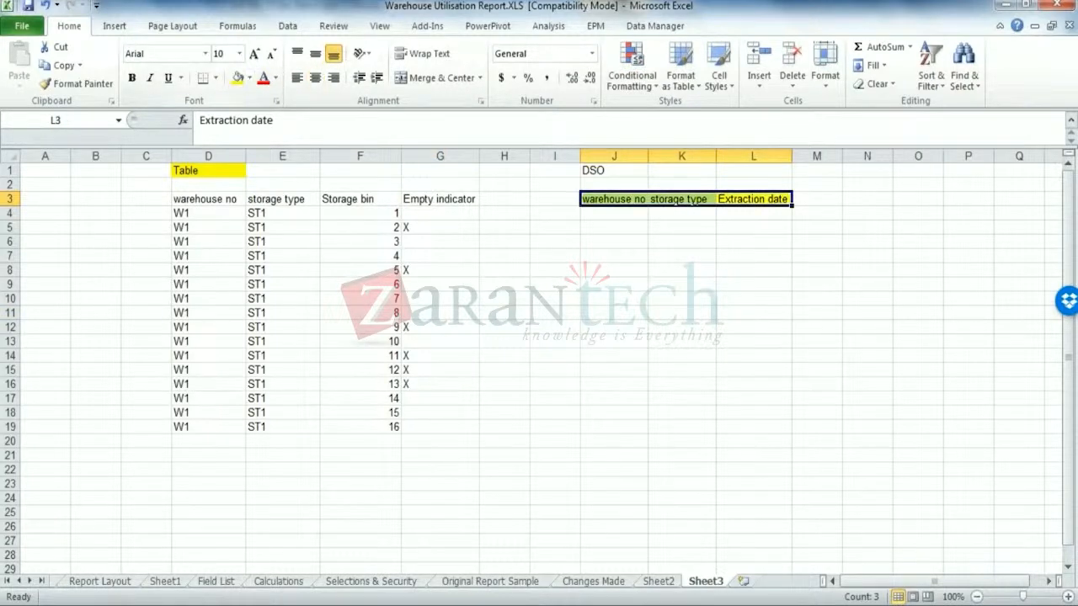
{"action": "left_click_drag", "start_coordinate": [345, 198], "coordinate": [207, 200]}
{"action": "left_click", "coordinate": [249, 78]}
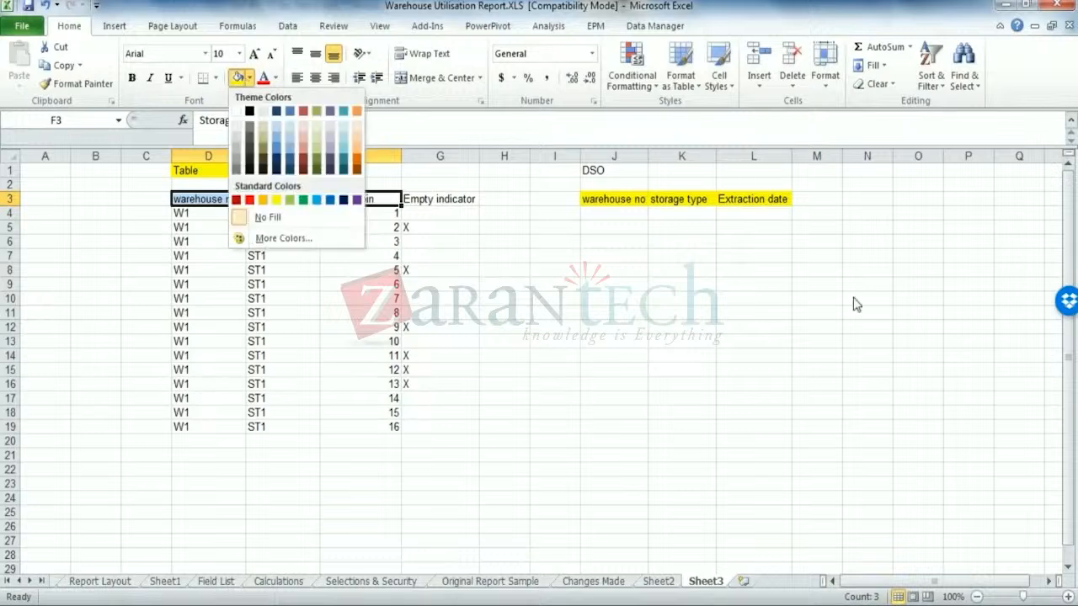
{"action": "left_click", "coordinate": [802, 197]}
- Enter the header "Total bins" in M3 and give it a light blue-grey fill
{"action": "left_click", "coordinate": [801, 197]}
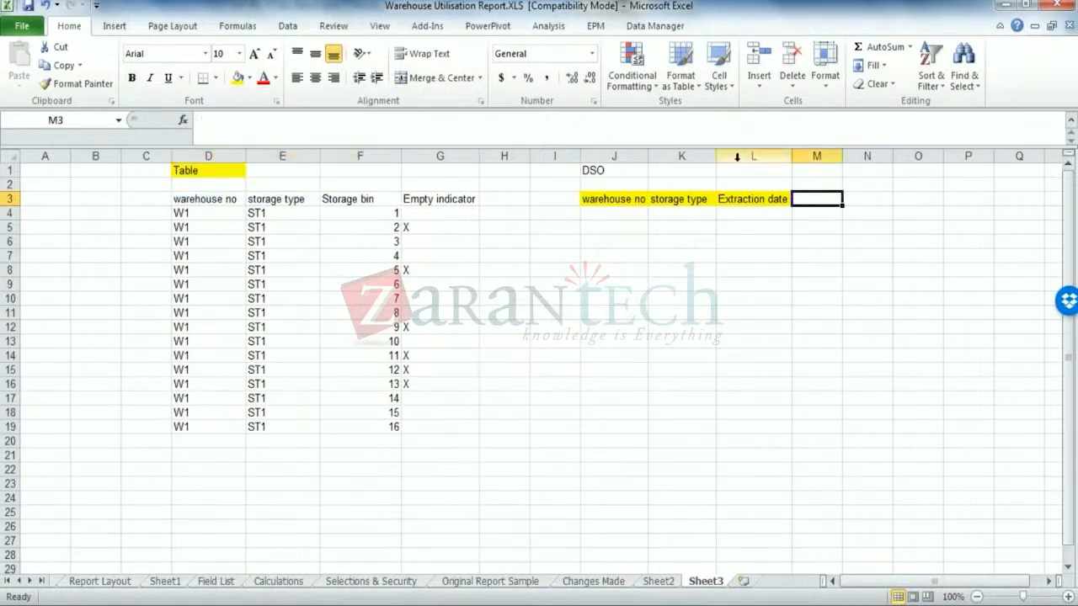
{"action": "type", "text": "Total bins"}
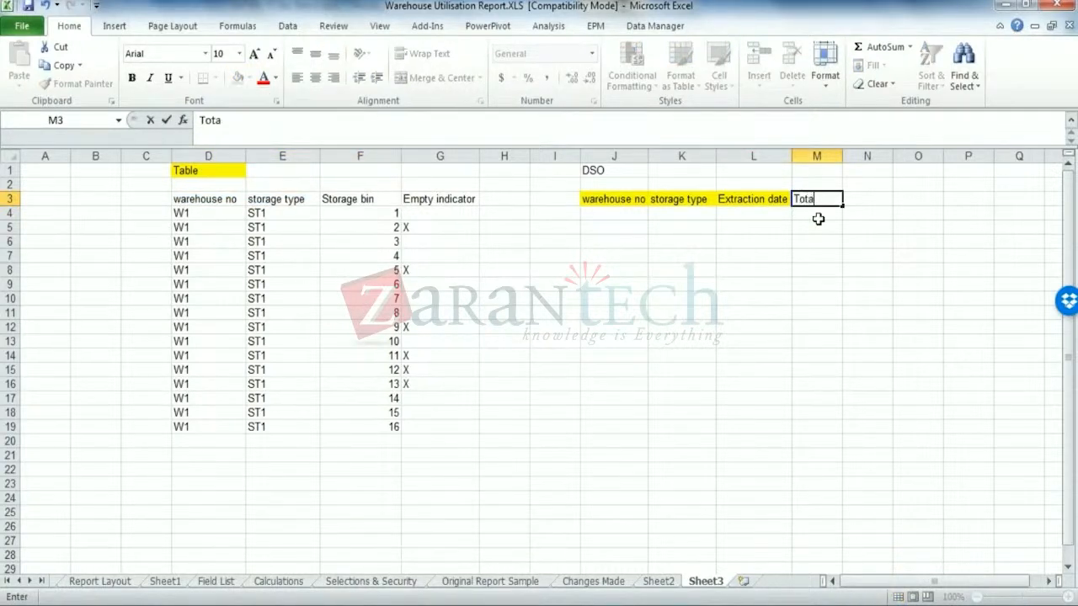
{"action": "key", "text": "Tab"}
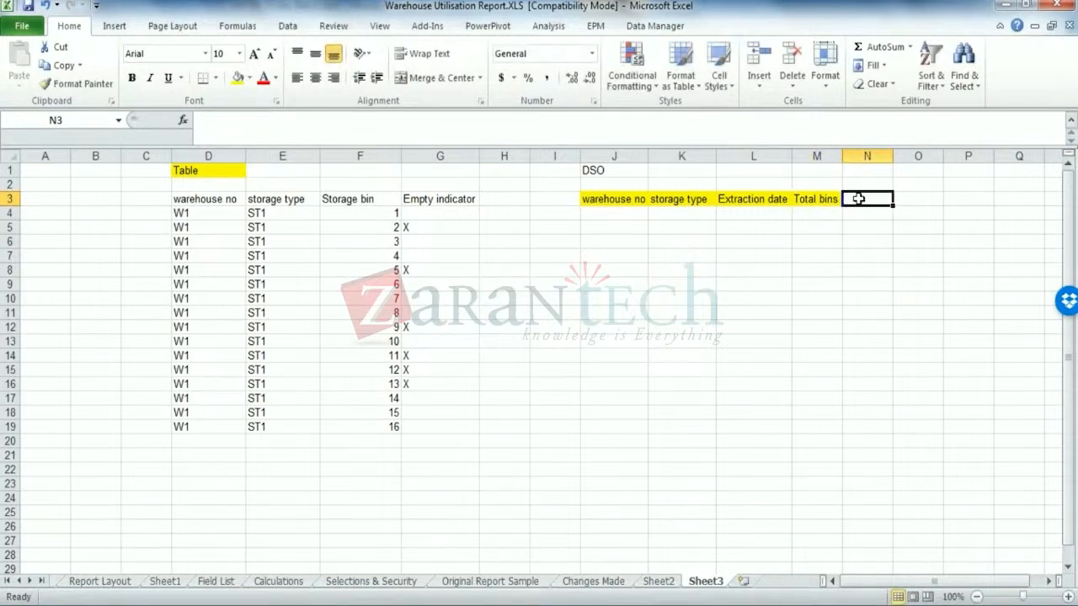
{"action": "left_click", "coordinate": [813, 197]}
{"action": "left_click", "coordinate": [250, 76]}
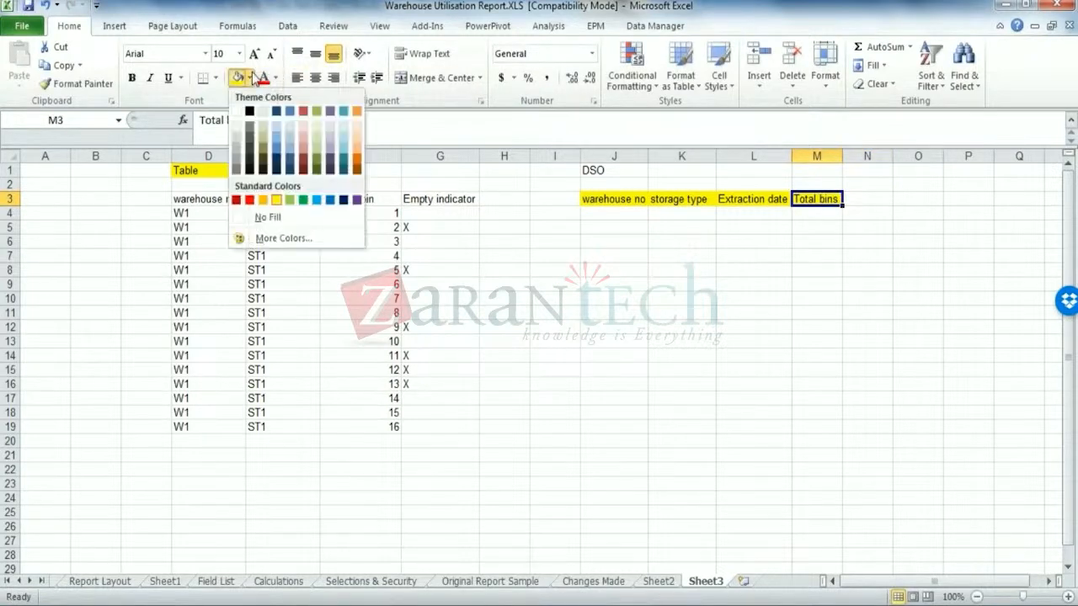
- Enter the header "Used bins" in N3
{"action": "left_click", "coordinate": [867, 199]}
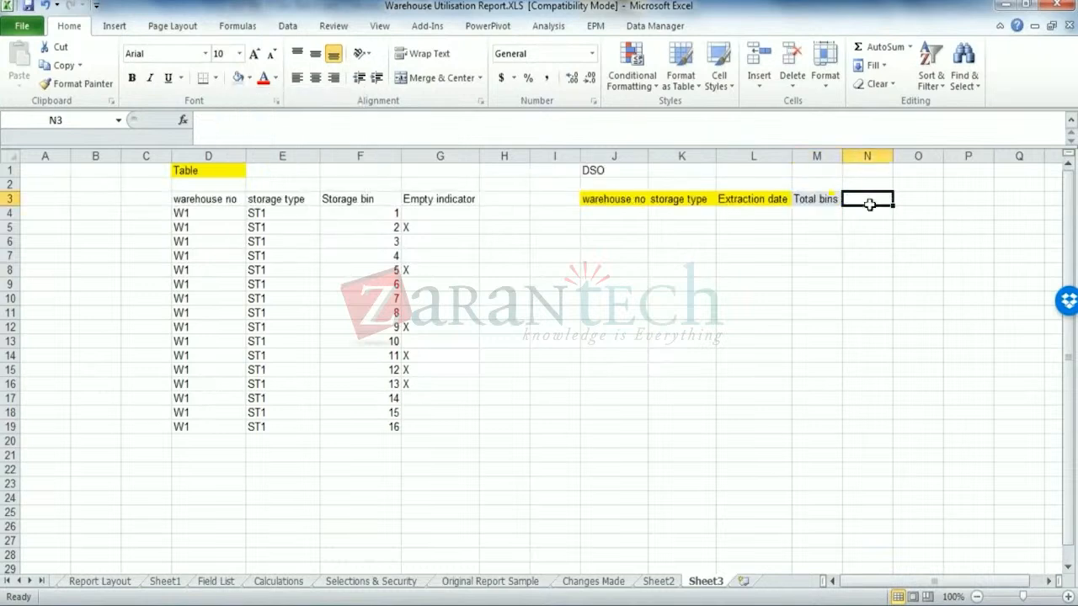
{"action": "type", "text": "Use"}
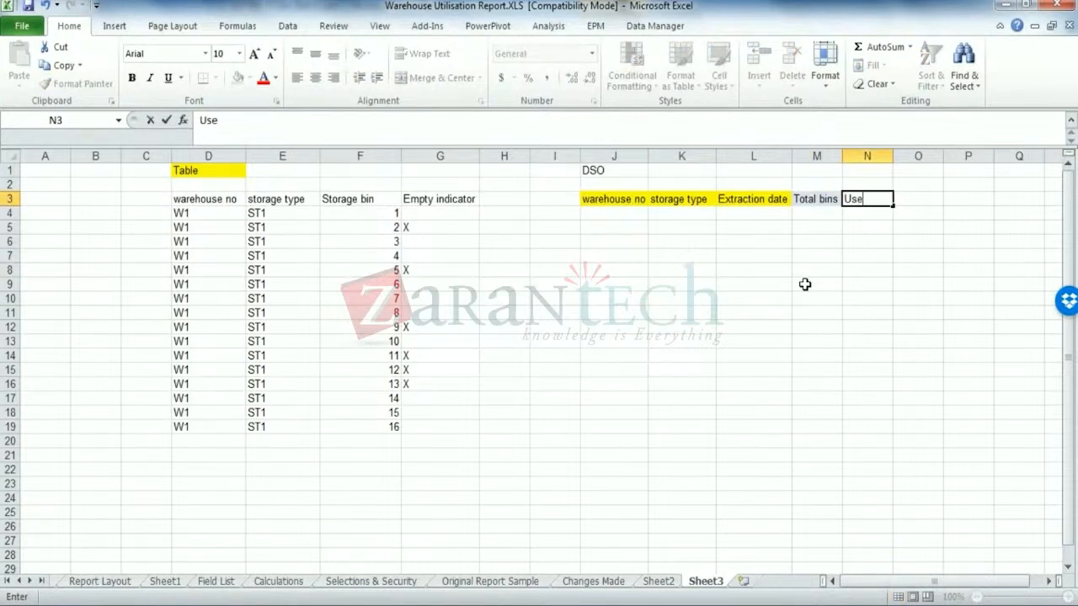
{"action": "type", "text": "d bins"}
{"action": "key", "text": "Tab"}
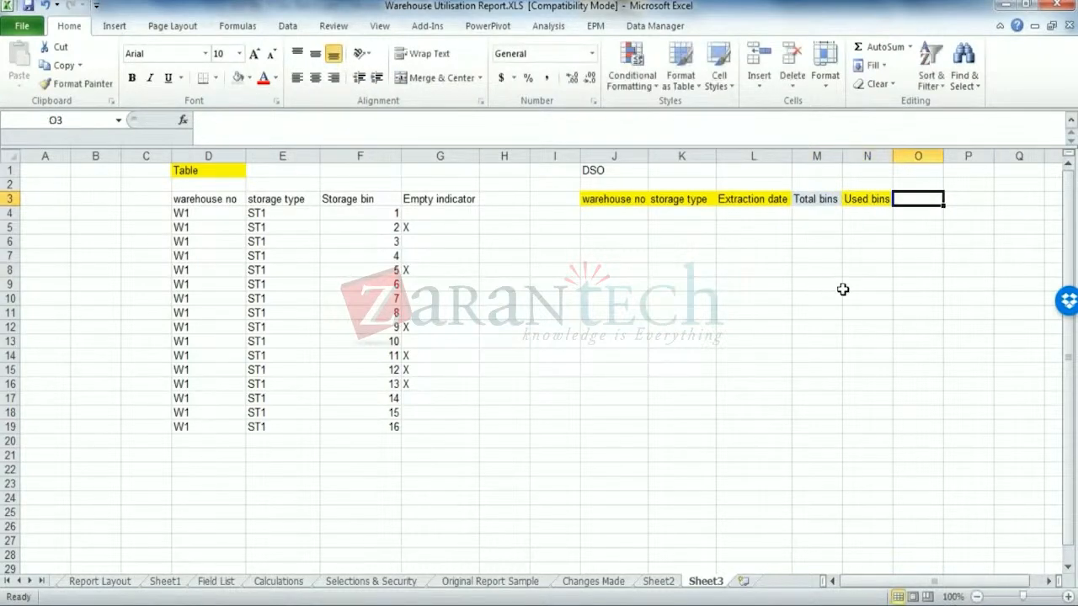
- Copy the Total bins header's formatting to the Used bins header and widen column M slightly
{"action": "left_click", "coordinate": [815, 199]}
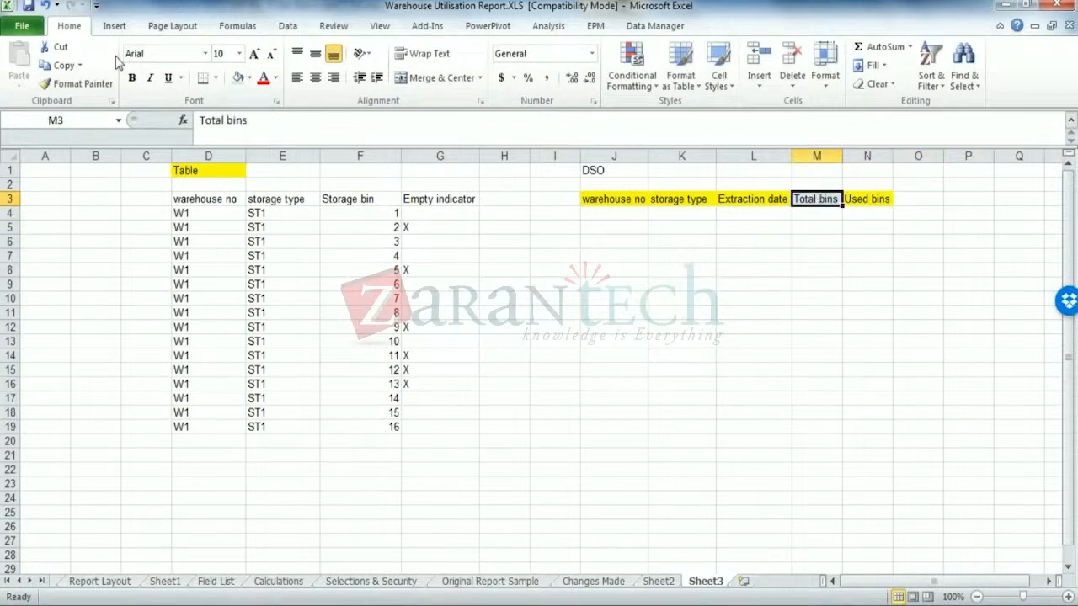
{"action": "left_click", "coordinate": [82, 83]}
{"action": "left_click", "coordinate": [863, 199]}
{"action": "left_click", "coordinate": [867, 270]}
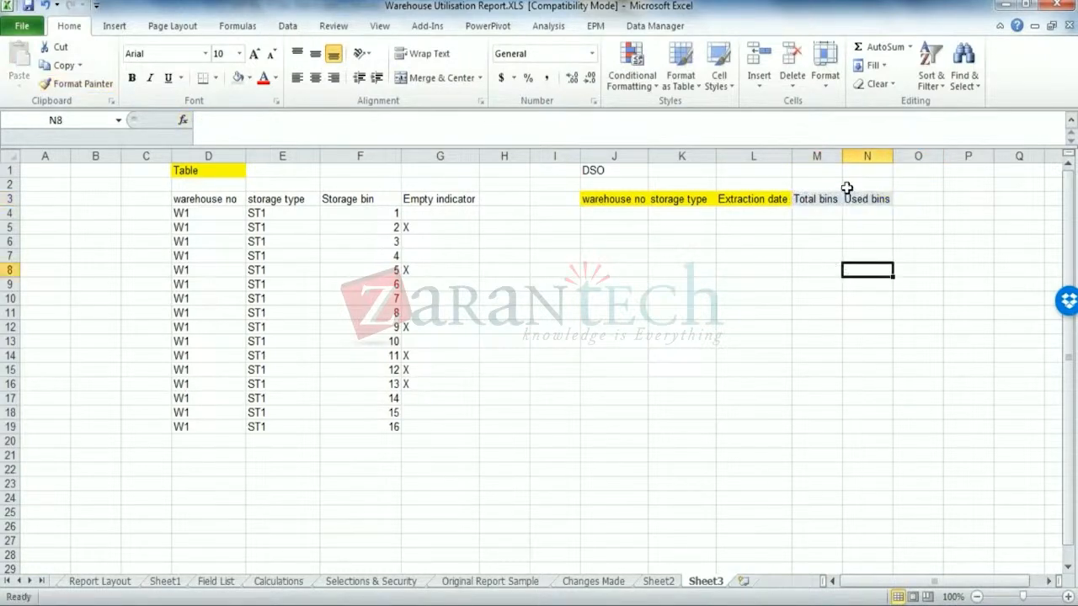
{"action": "left_click_drag", "start_coordinate": [844, 159], "coordinate": [853, 154]}
{"action": "left_click", "coordinate": [809, 246]}
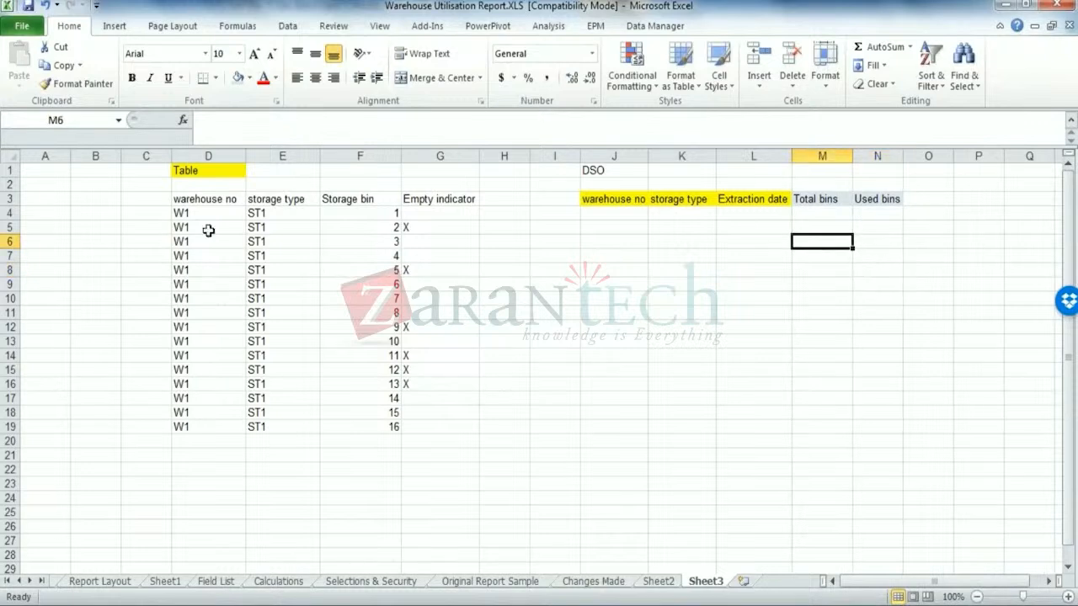
- Copy the W1 and ST1 values from D4:E4 into the first DSO row at J4:K4
{"action": "left_click_drag", "start_coordinate": [181, 214], "coordinate": [266, 215]}
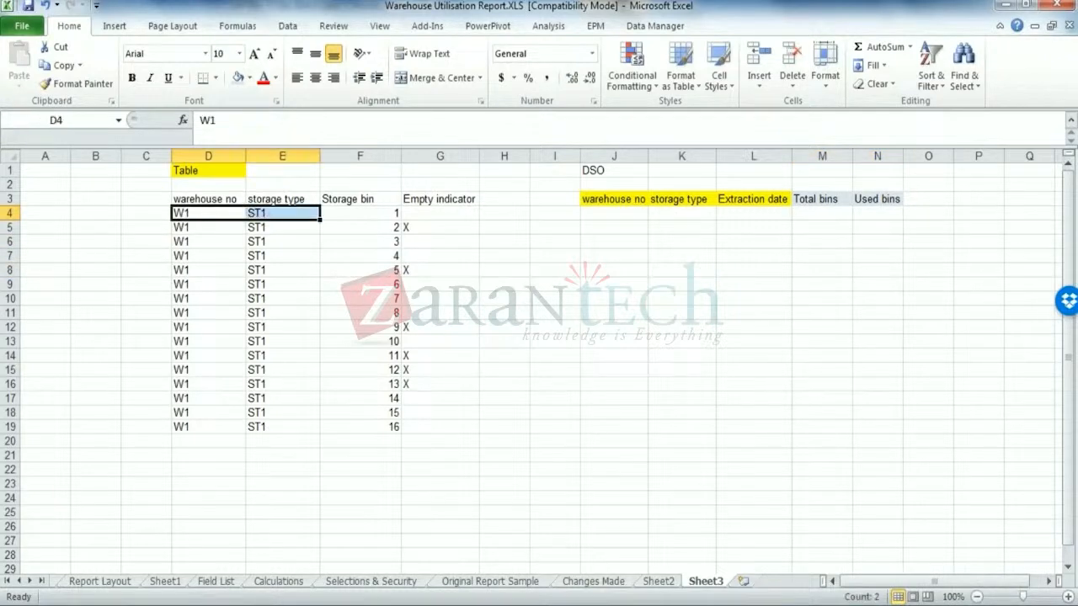
{"action": "key", "text": "ctrl+c"}
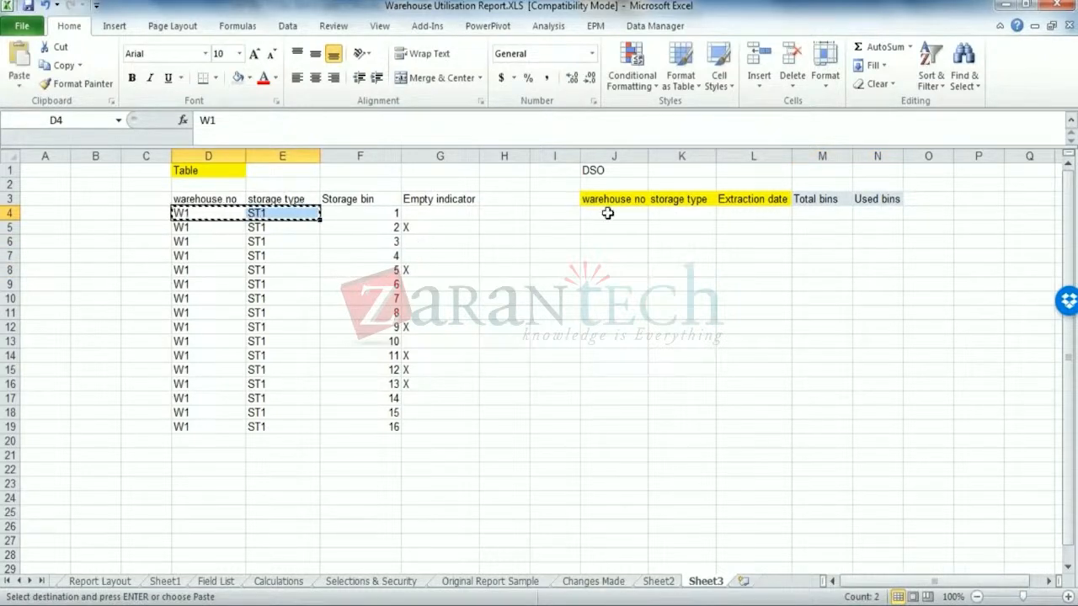
{"action": "left_click", "coordinate": [609, 213]}
{"action": "key", "text": "ctrl+v"}
- Enter the extraction date dec 24 in L4 and a total bins value of 1 in M4
{"action": "left_click", "coordinate": [751, 214]}
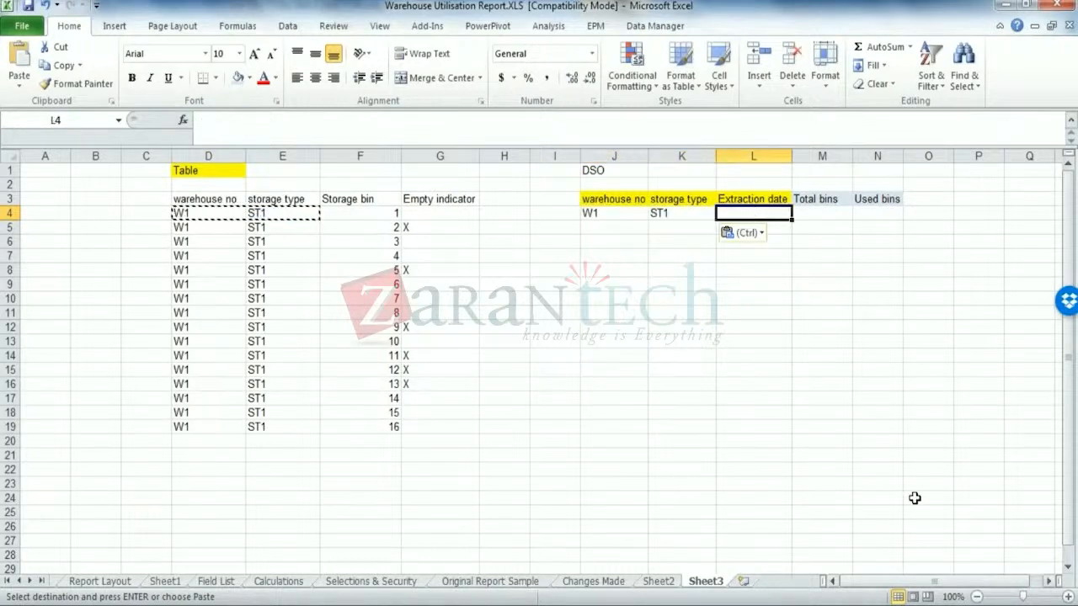
{"action": "type", "text": "dec 2"}
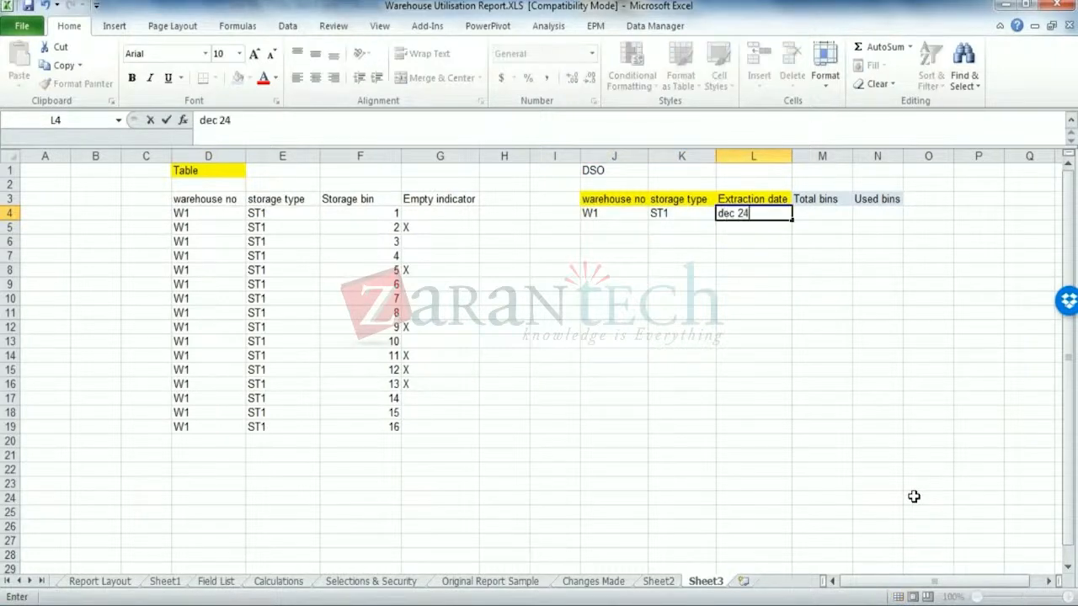
{"action": "type", "text": "4"}
{"action": "key", "text": "Tab"}
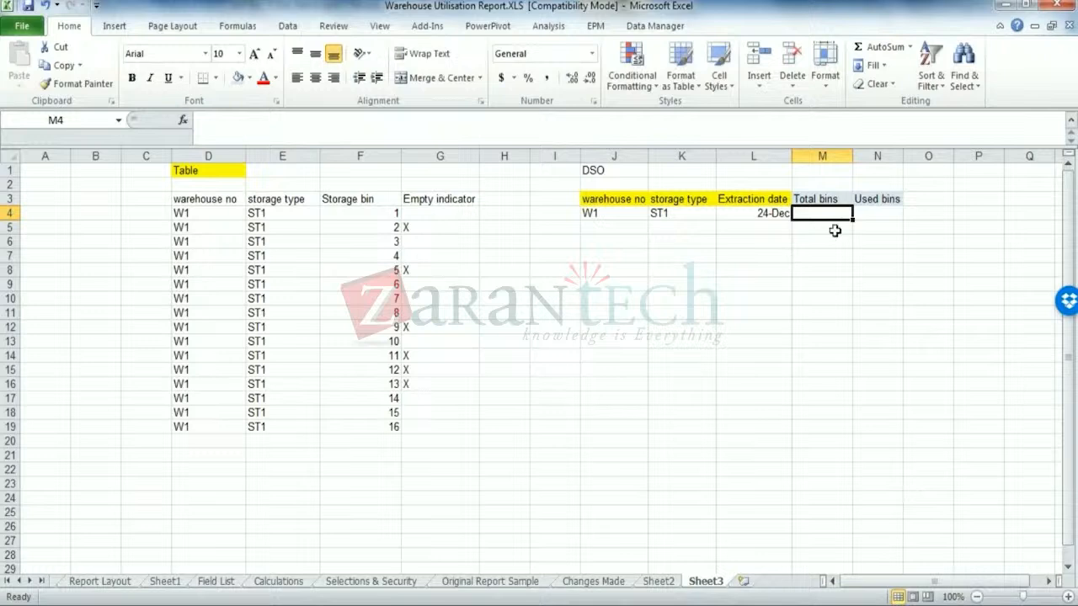
{"action": "type", "text": "1"}
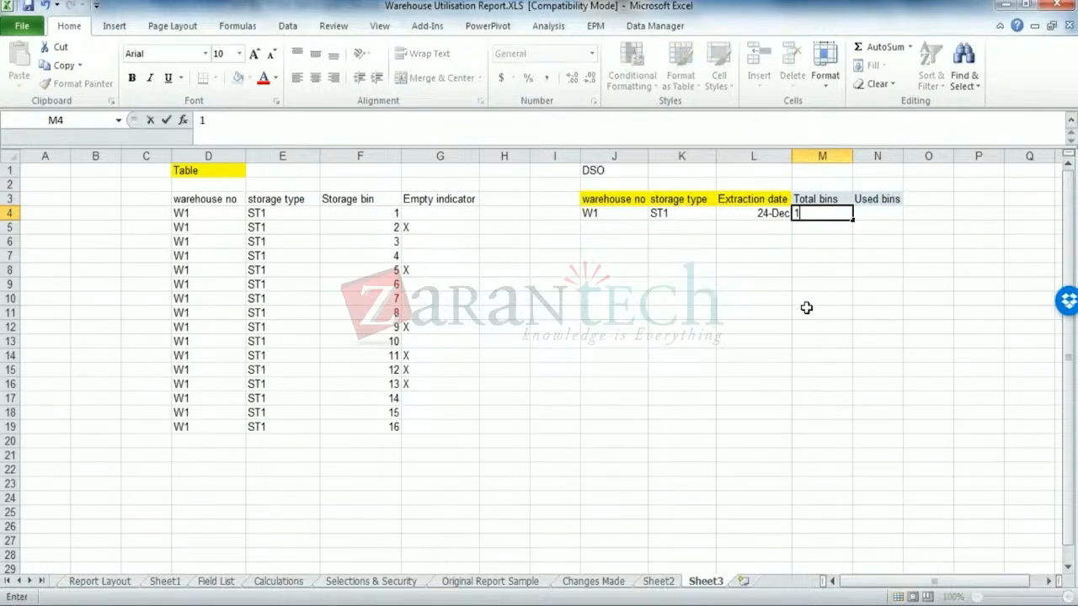
{"action": "left_click", "coordinate": [789, 312]}
{"action": "left_click", "coordinate": [423, 213]}
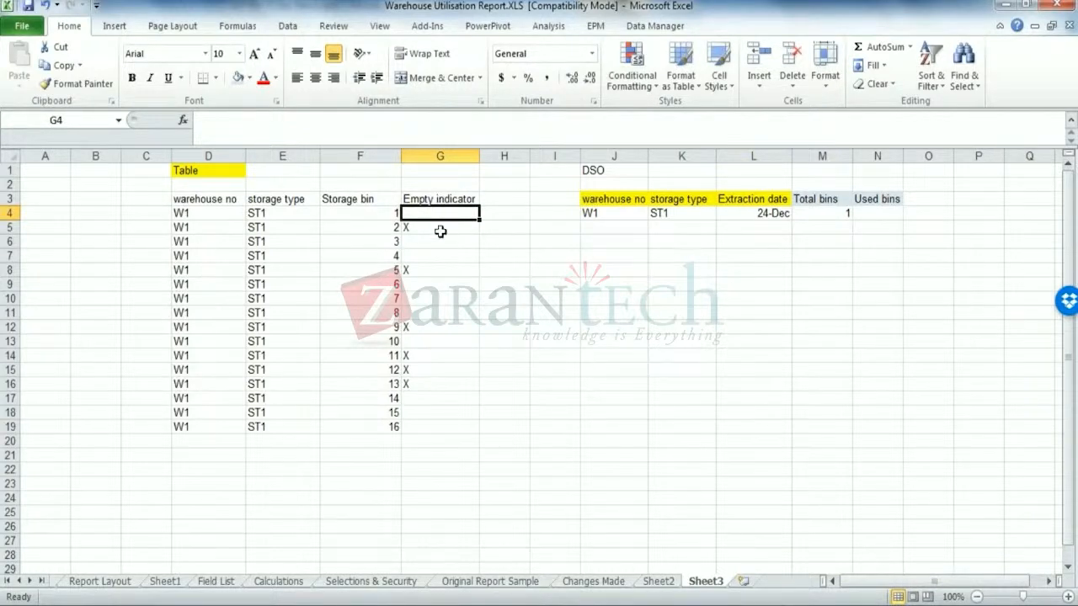
- Enter a used bins value of 1 in N4 of the DSO row
{"action": "left_click", "coordinate": [883, 218]}
{"action": "type", "text": "1"}
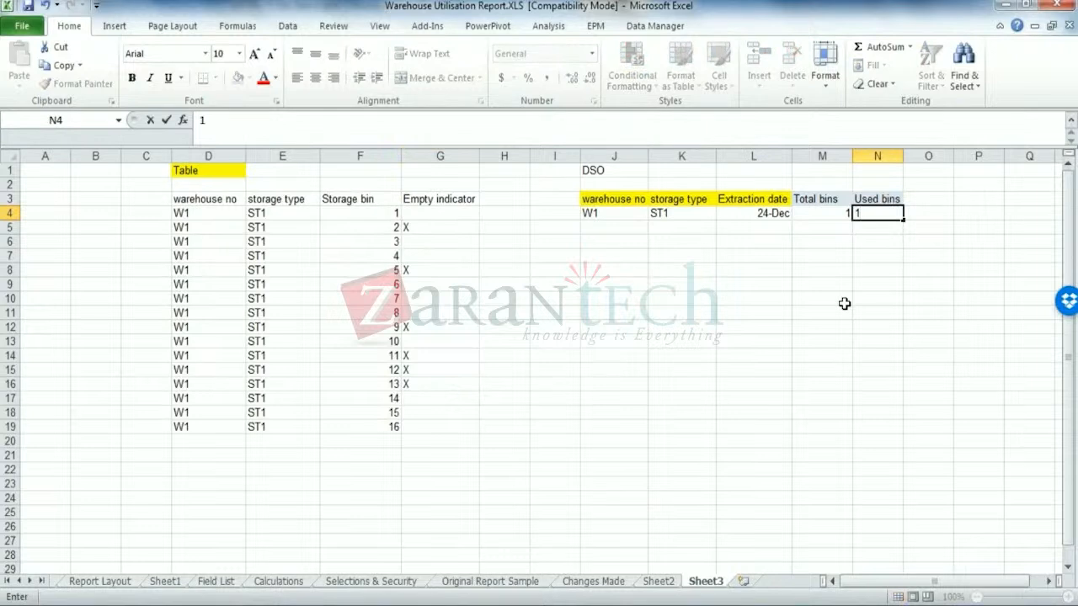
{"action": "left_click", "coordinate": [844, 301]}
- Compare the first two source table records and the Empty indicator column with the DSO row's total and used bins
{"action": "left_click_drag", "start_coordinate": [185, 202], "coordinate": [399, 217]}
{"action": "left_click", "coordinate": [479, 245]}
{"action": "left_click_drag", "start_coordinate": [202, 228], "coordinate": [427, 225]}
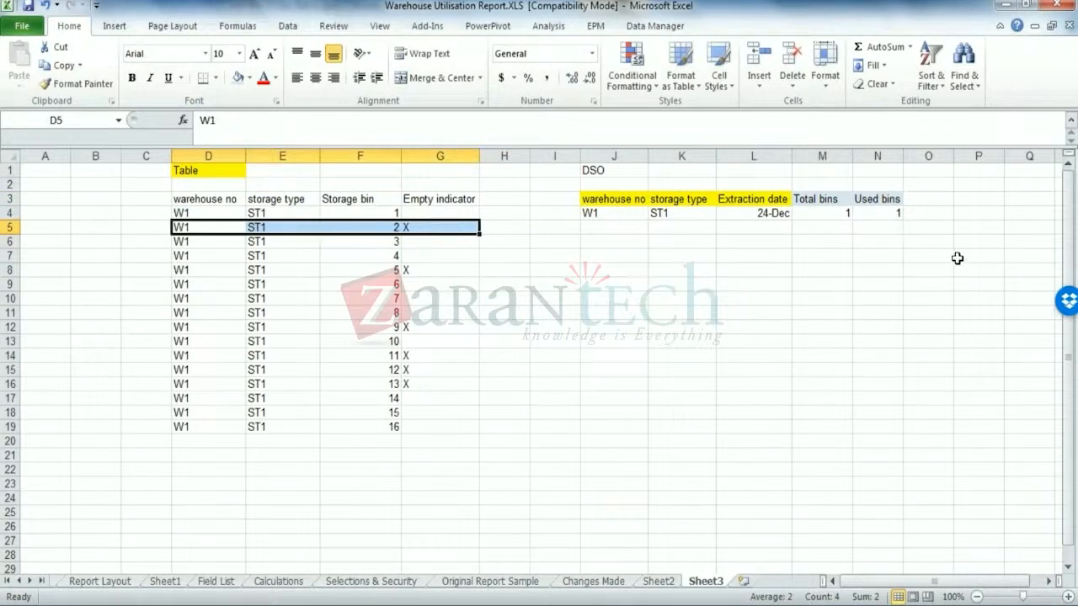
{"action": "left_click", "coordinate": [834, 202]}
{"action": "left_click", "coordinate": [833, 213]}
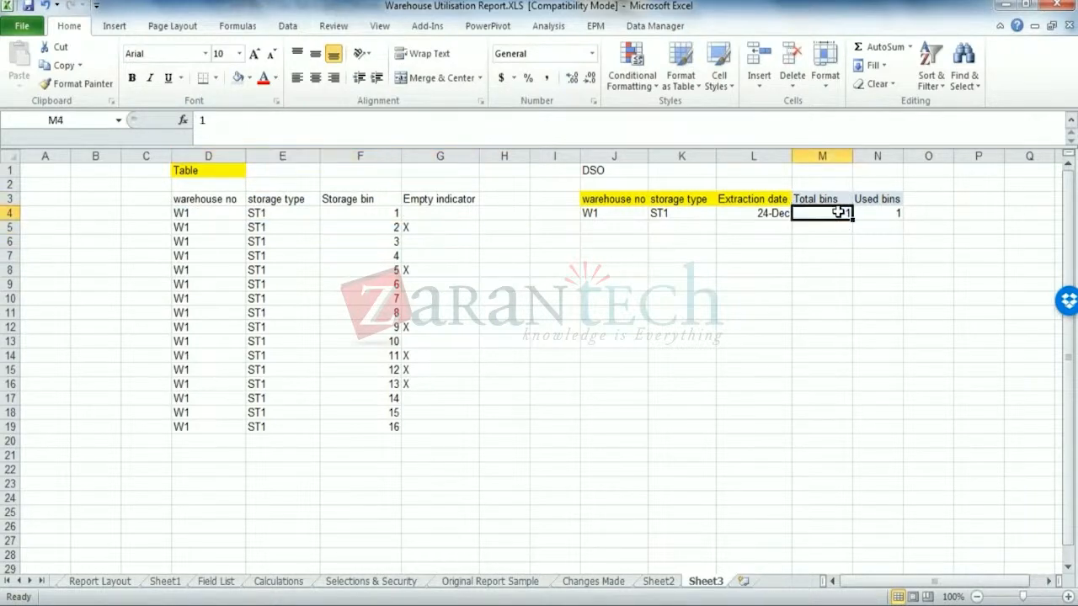
{"action": "left_click", "coordinate": [888, 203]}
{"action": "left_click", "coordinate": [888, 217]}
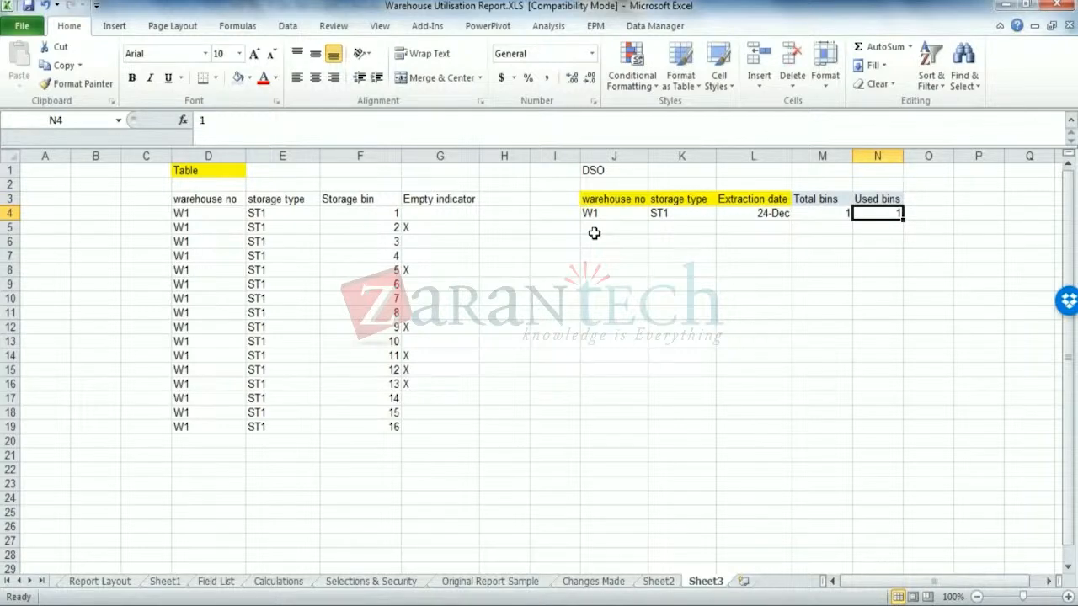
{"action": "left_click", "coordinate": [432, 204]}
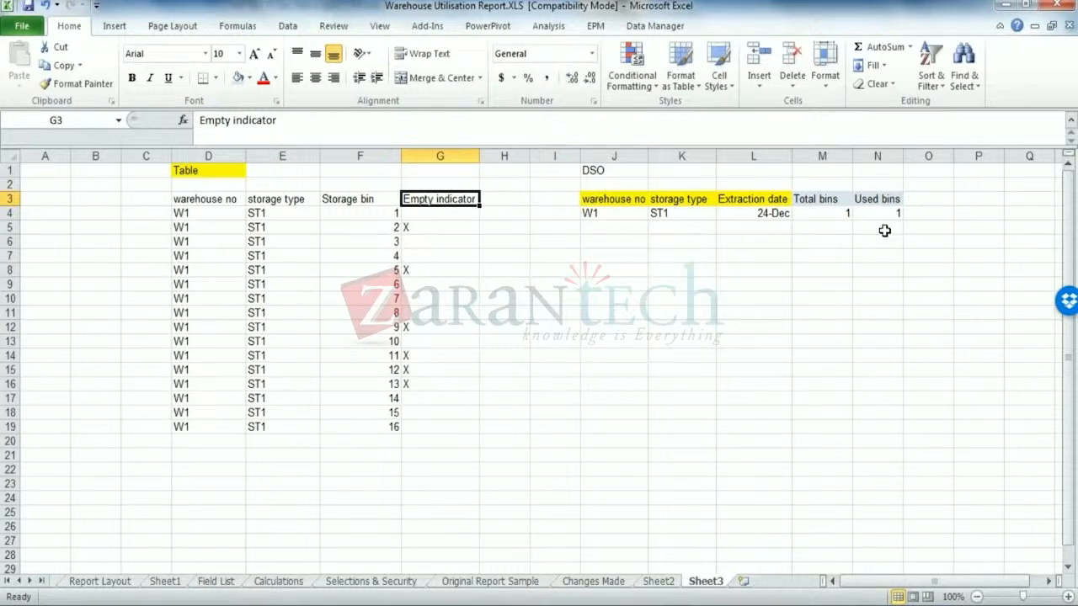
{"action": "left_click", "coordinate": [884, 210]}
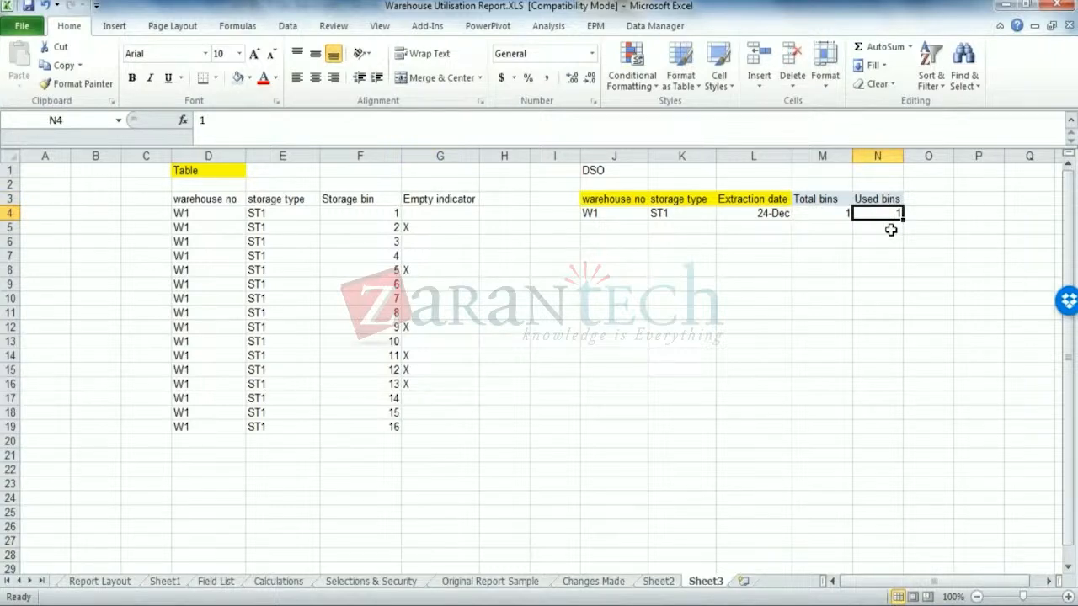
- Set the DSO row's total bins in M4 to 2 to account for the second source record
{"action": "left_click", "coordinate": [190, 228]}
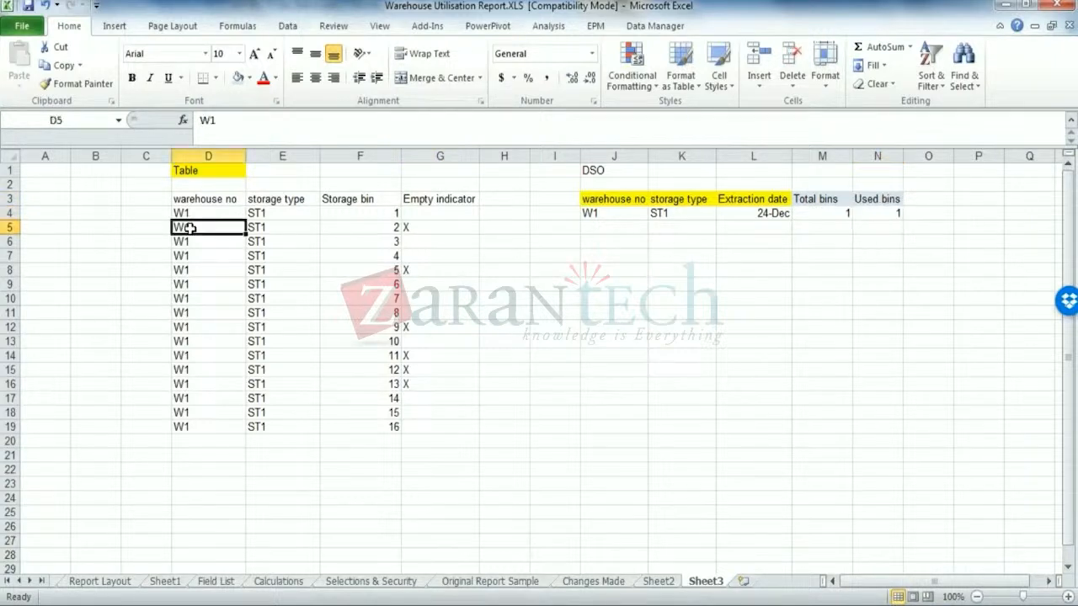
{"action": "left_click_drag", "start_coordinate": [190, 228], "coordinate": [405, 229]}
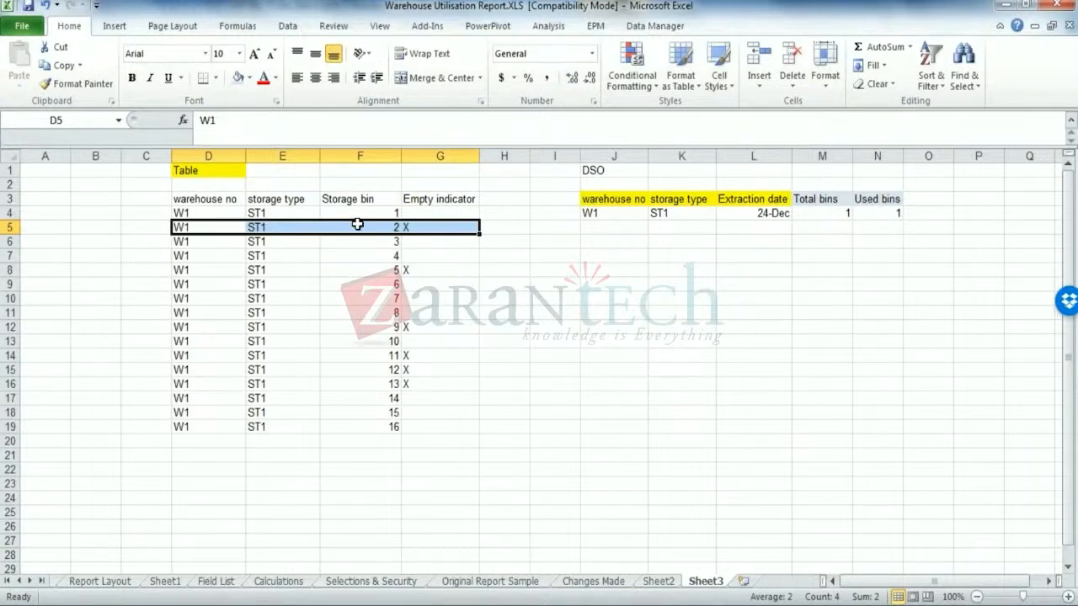
{"action": "left_click", "coordinate": [835, 214]}
{"action": "type", "text": "2"}
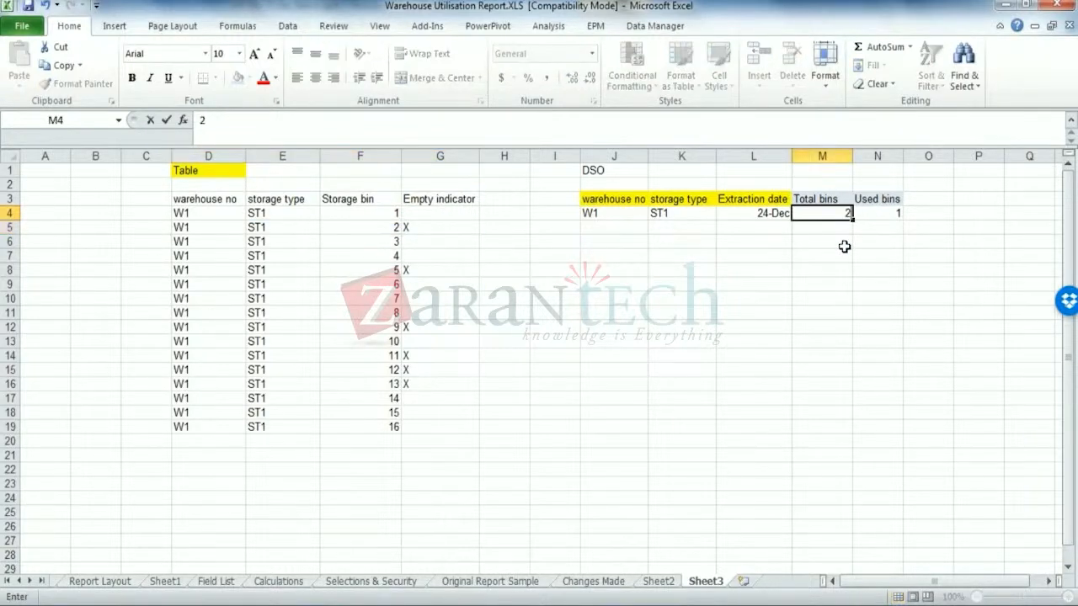
{"action": "key", "text": "Return"}
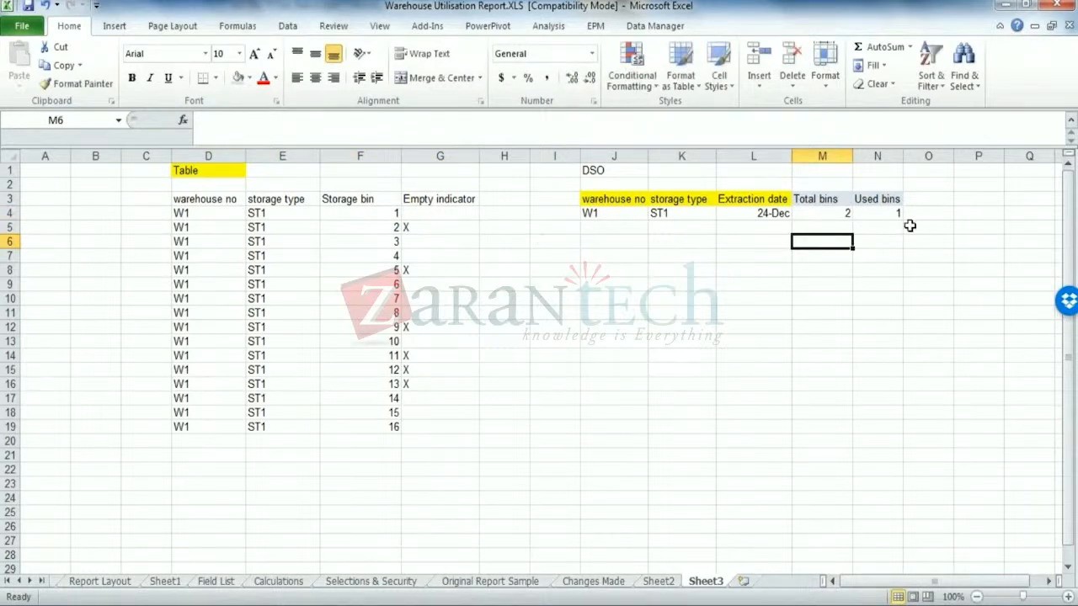
- Set the total bins in M4 to 3 to account for the third source record
{"action": "left_click", "coordinate": [884, 215]}
{"action": "left_click_drag", "start_coordinate": [191, 241], "coordinate": [337, 243]}
{"action": "left_click", "coordinate": [829, 213]}
{"action": "type", "text": "3"}
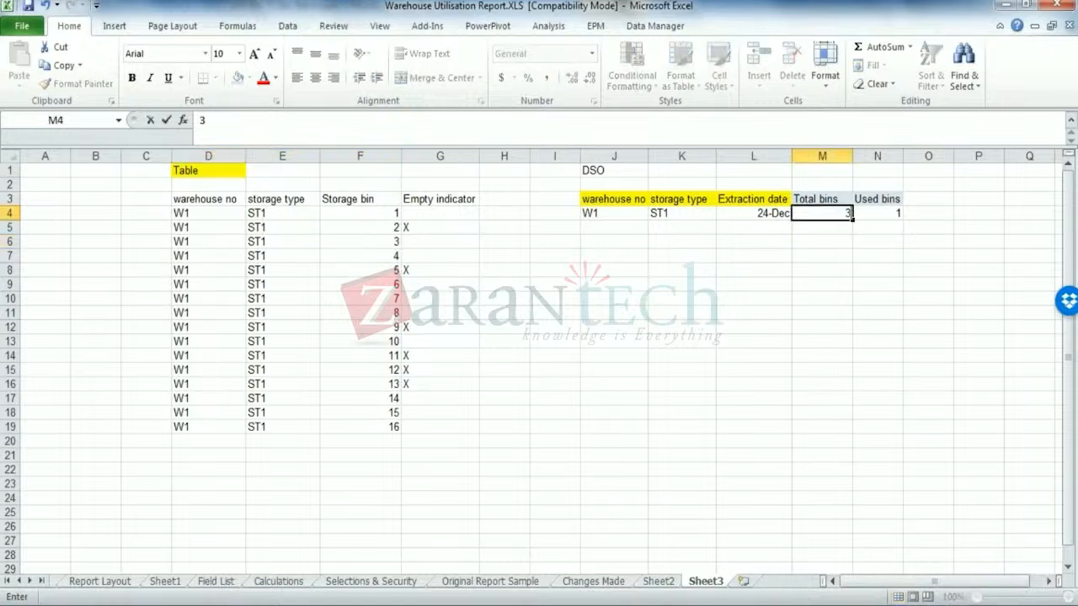
{"action": "left_click", "coordinate": [821, 269]}
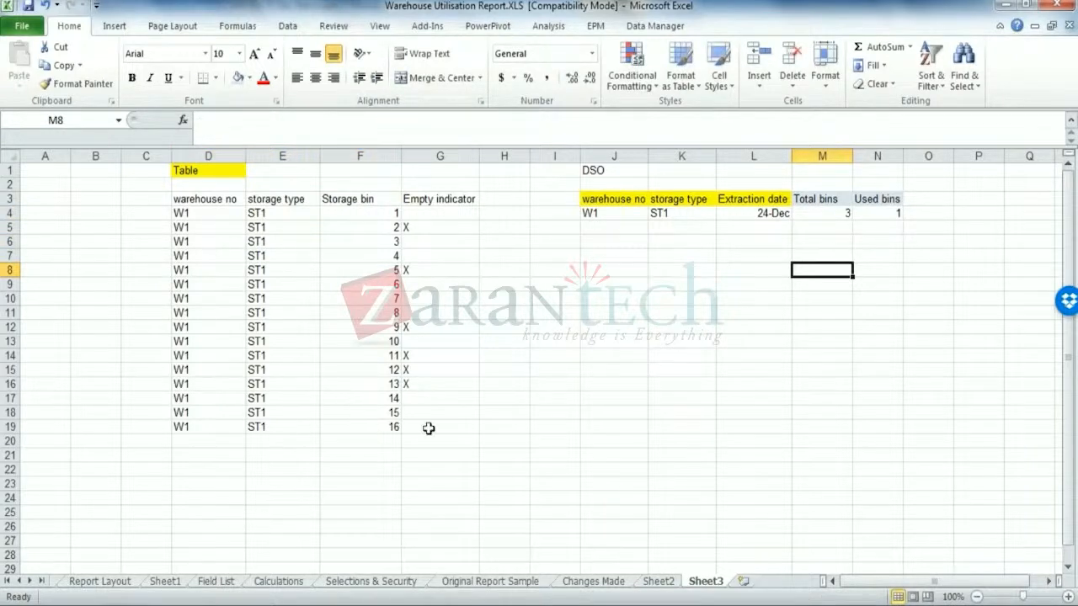
- Set the DSO row's total bins in M4 to 16 and its used bins in N4 to 10
{"action": "left_click", "coordinate": [846, 214]}
{"action": "type", "text": "16"}
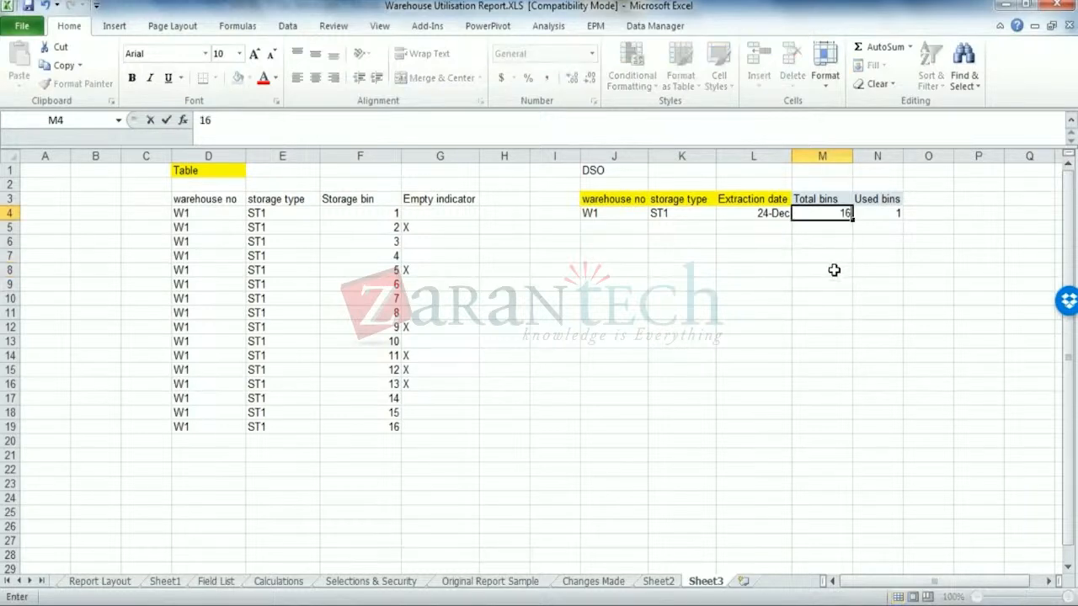
{"action": "left_click", "coordinate": [832, 270]}
{"action": "left_click_drag", "start_coordinate": [413, 228], "coordinate": [412, 385]}
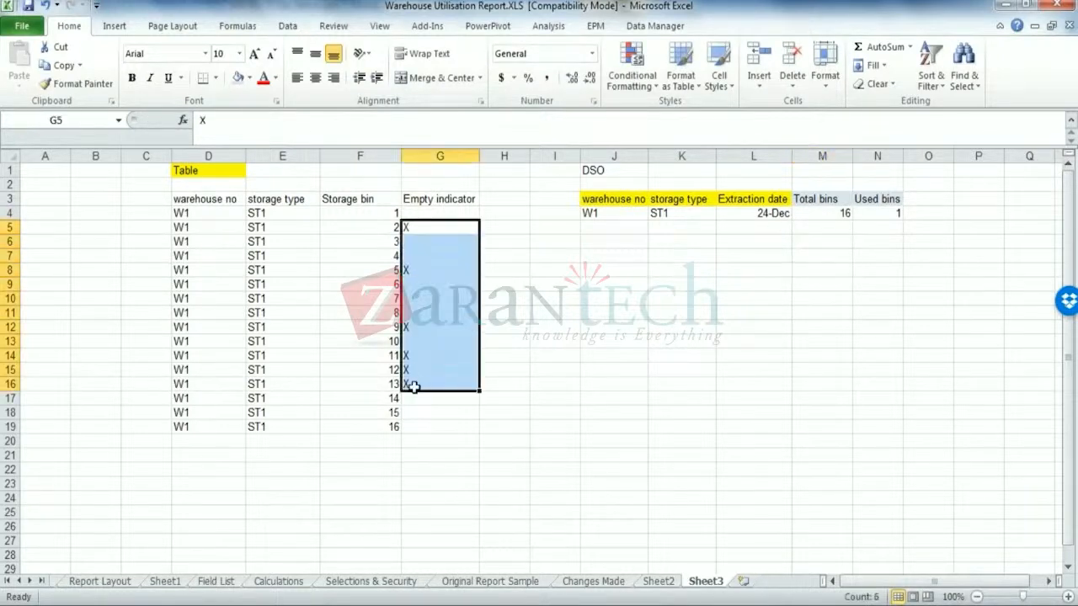
{"action": "left_click", "coordinate": [875, 213]}
{"action": "type", "text": "10"}
{"action": "left_click", "coordinate": [762, 325]}
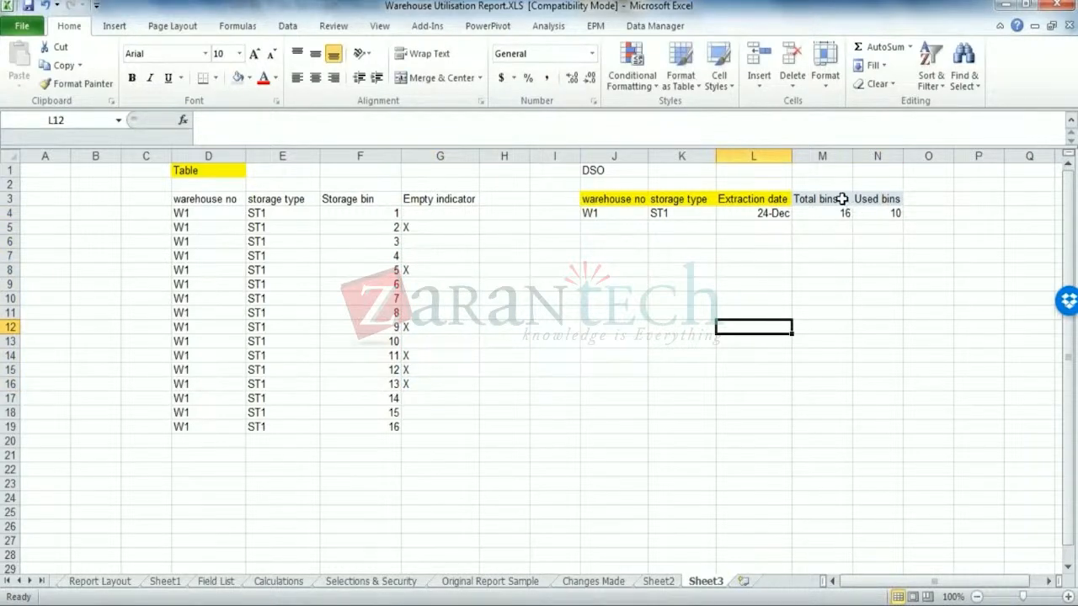
- Review the DSO row's keys together with its total bins and used bins key figures
{"action": "left_click_drag", "start_coordinate": [841, 199], "coordinate": [894, 210]}
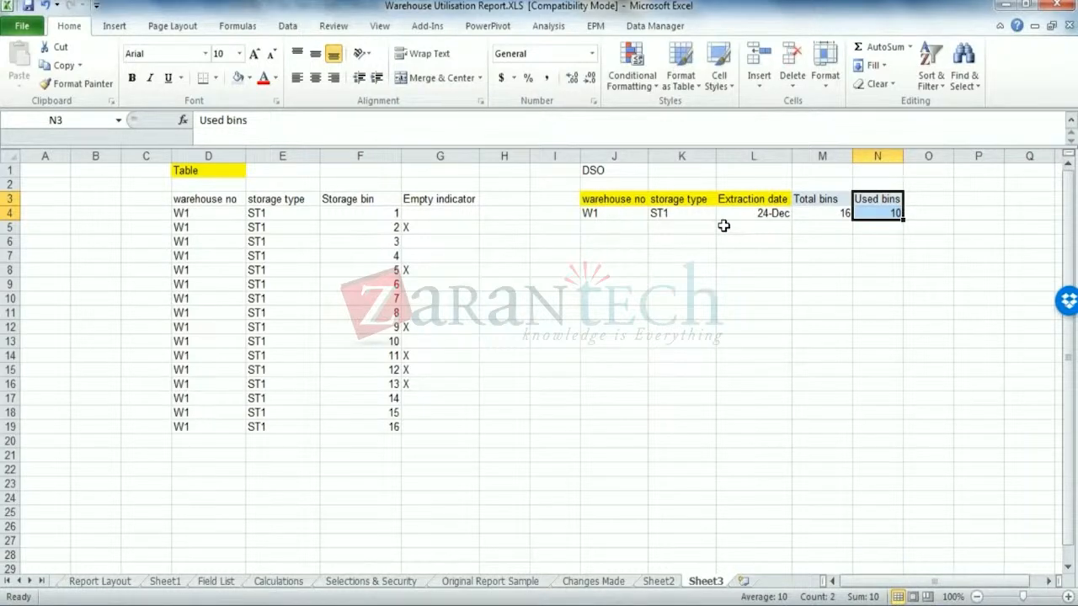
{"action": "left_click_drag", "start_coordinate": [611, 214], "coordinate": [878, 213]}
{"action": "left_click", "coordinate": [826, 315]}
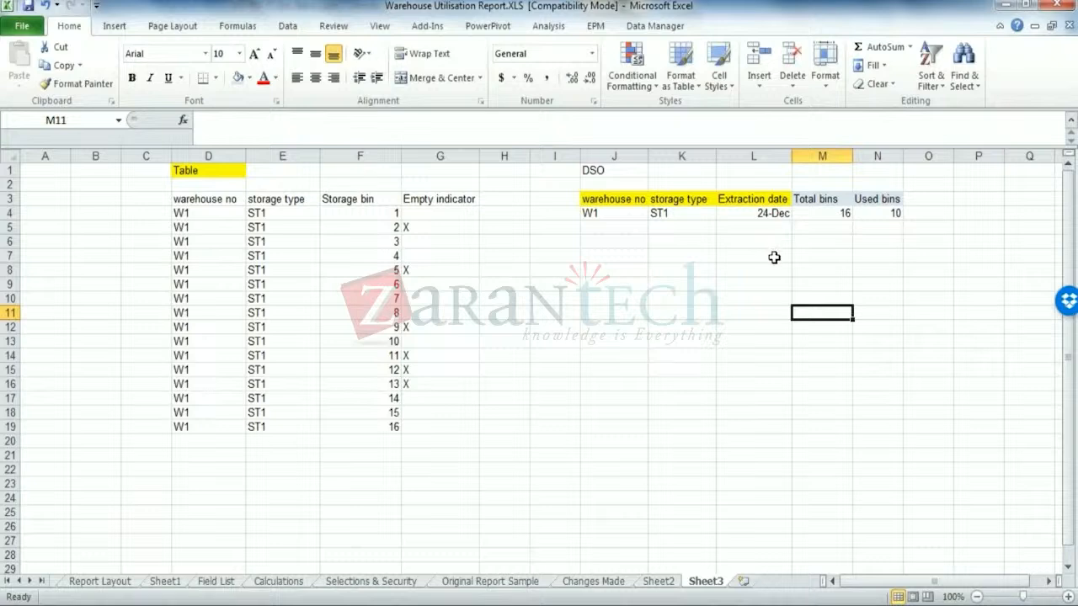
{"action": "left_click", "coordinate": [826, 216]}
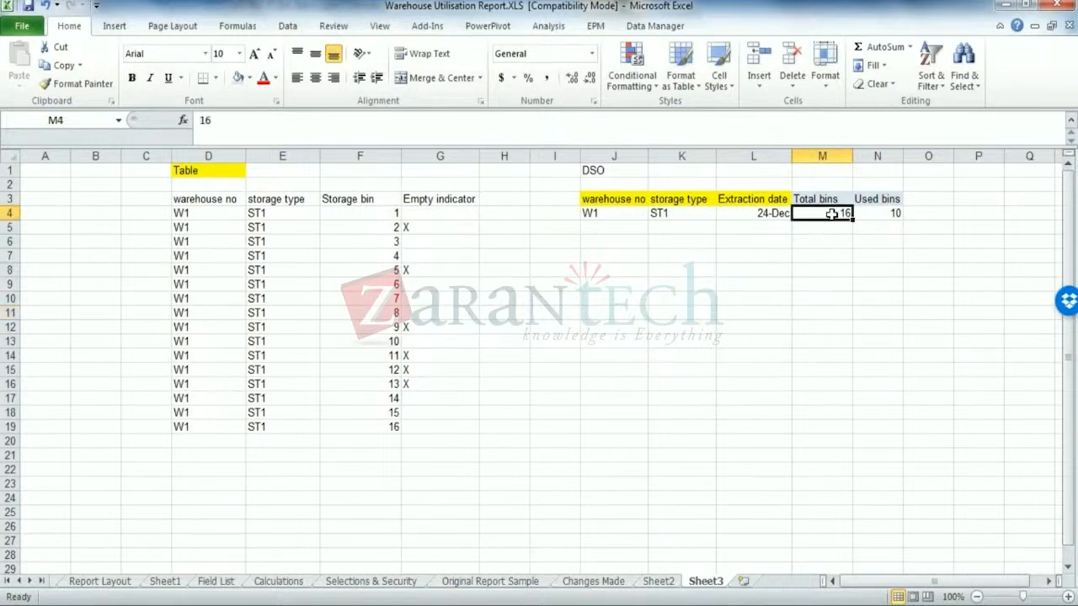
{"action": "left_click", "coordinate": [879, 217]}
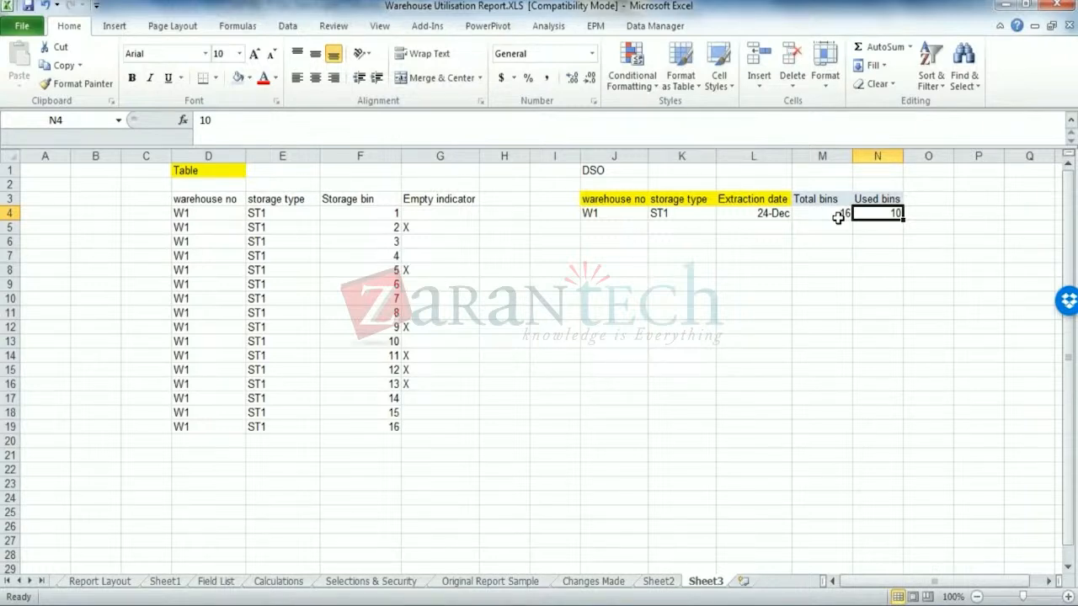
{"action": "left_click", "coordinate": [798, 283]}
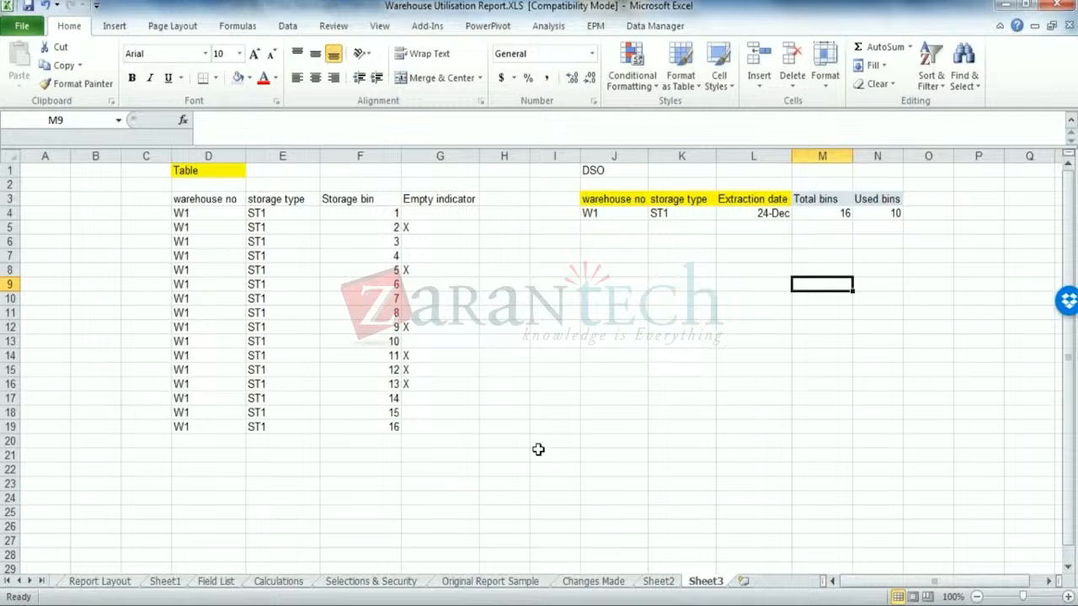
- Examine the extraction dates, calendar weeks and total counts on Sheet2, and check the dates against the system calendar
{"action": "left_click", "coordinate": [656, 582]}
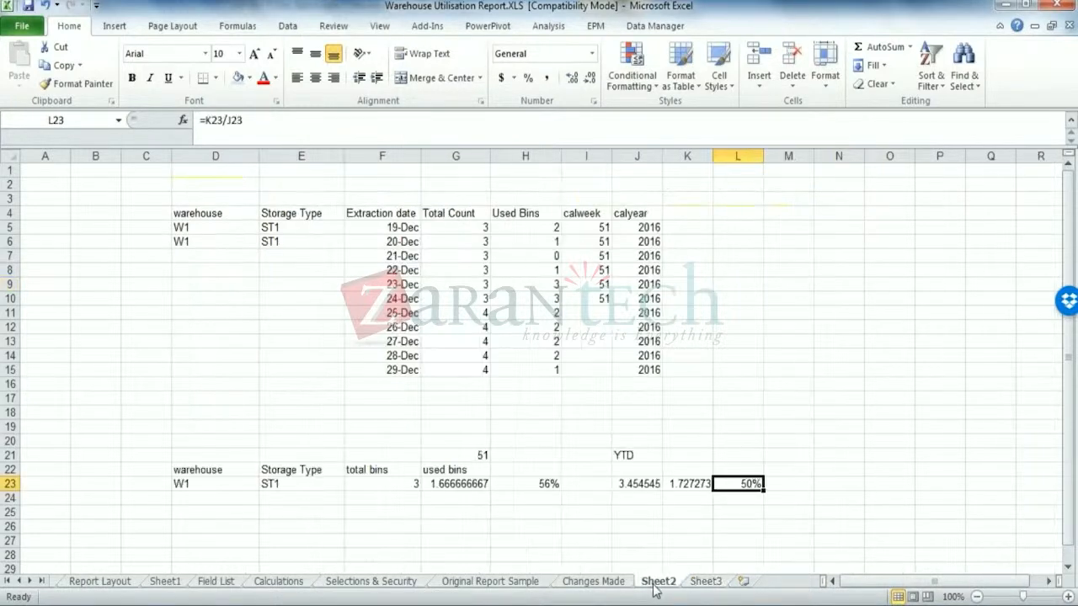
{"action": "left_click_drag", "start_coordinate": [397, 228], "coordinate": [402, 284]}
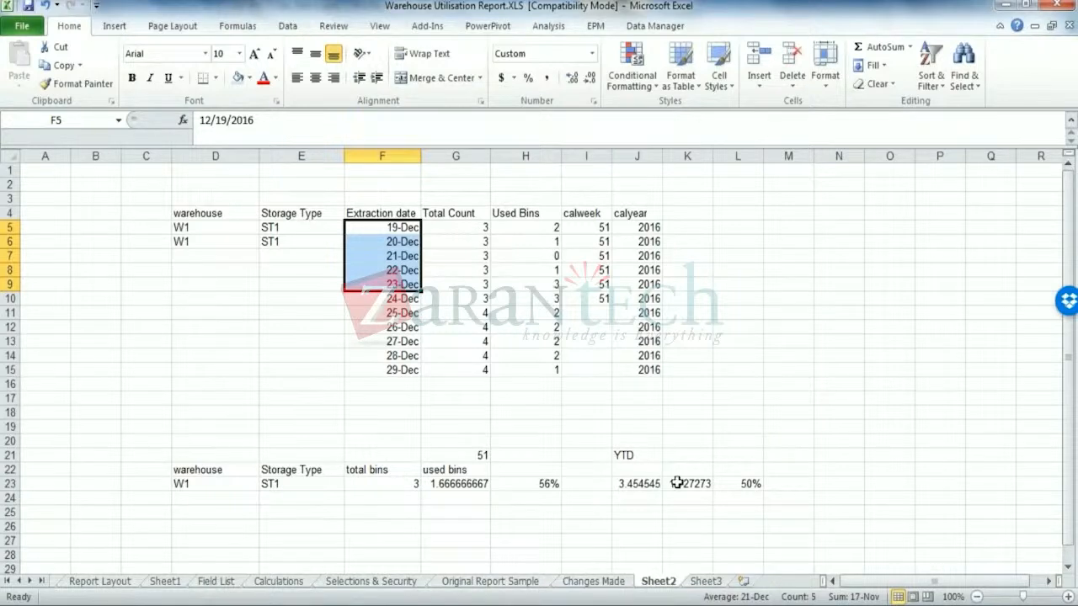
{"action": "left_click", "coordinate": [745, 428]}
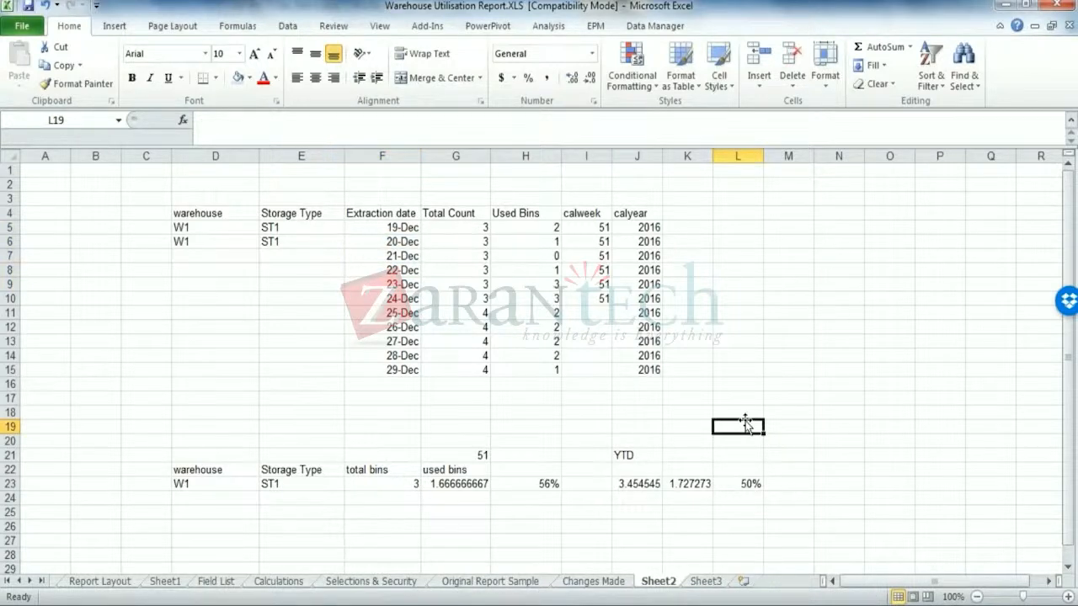
{"action": "left_click", "coordinate": [589, 227]}
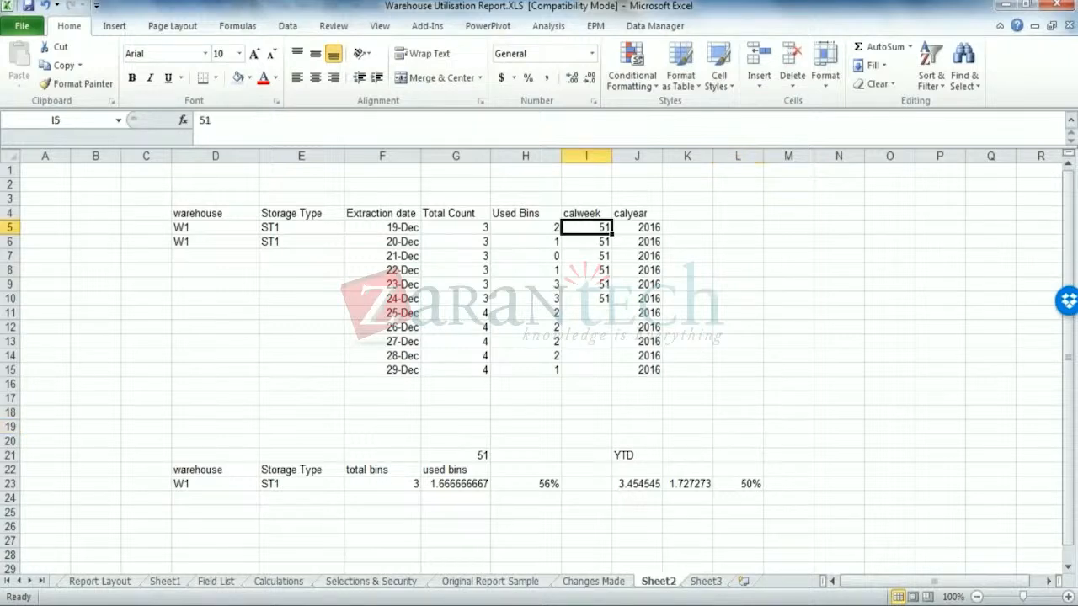
{"action": "left_click_drag", "start_coordinate": [484, 227], "coordinate": [482, 301]}
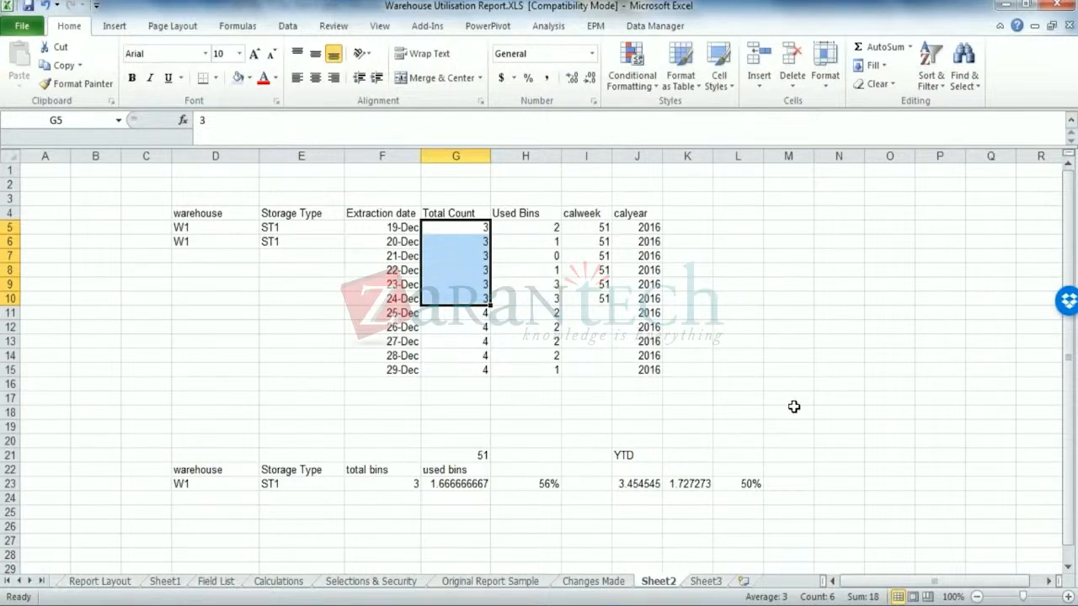
{"action": "left_click", "coordinate": [1040, 602]}
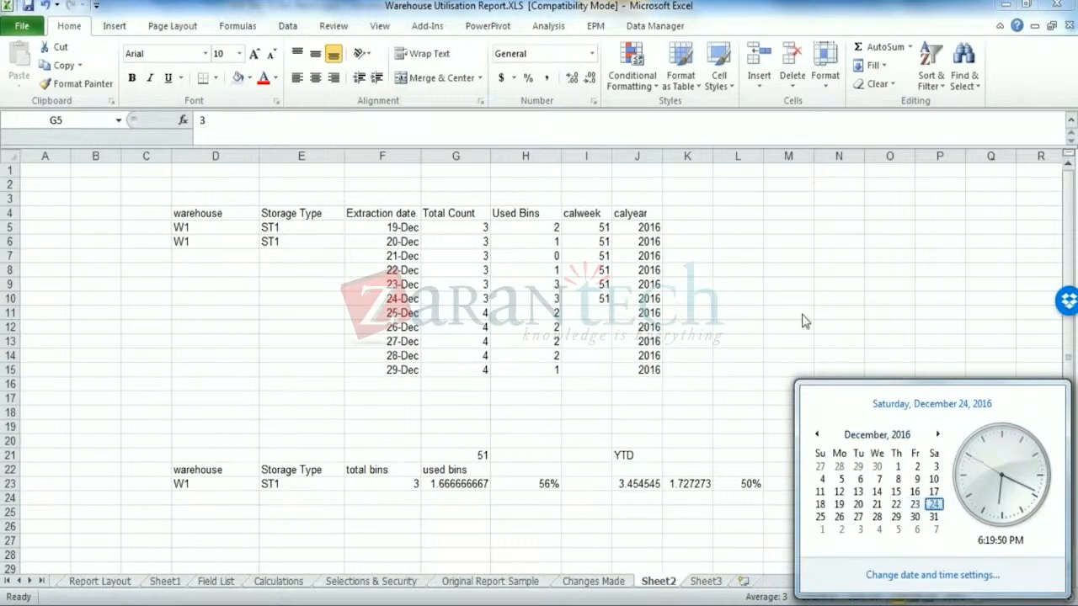
{"action": "left_click", "coordinate": [492, 242]}
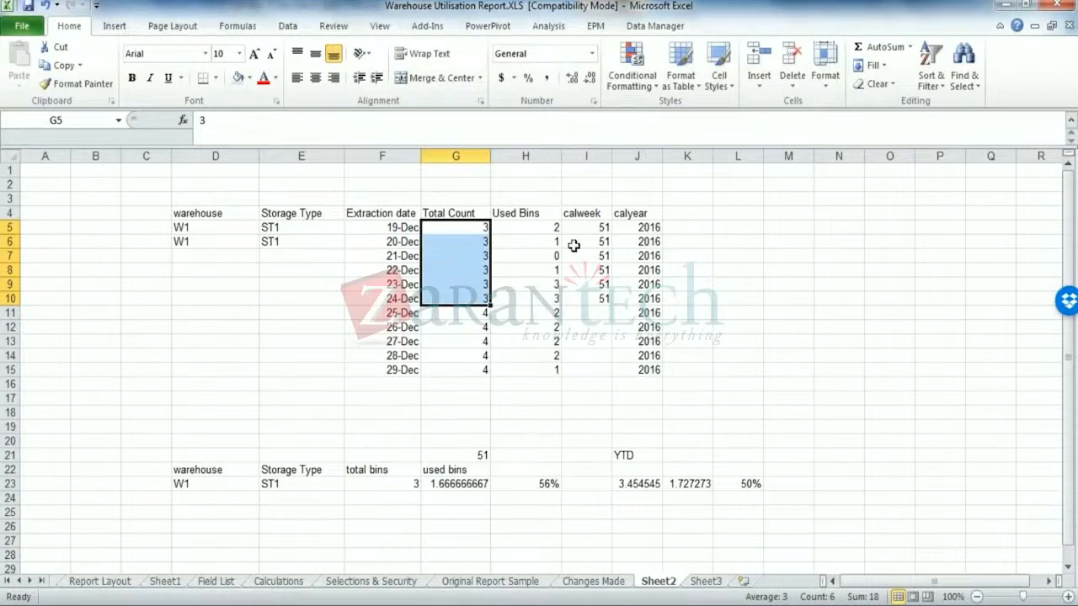
{"action": "left_click_drag", "start_coordinate": [472, 228], "coordinate": [473, 296]}
{"action": "left_click", "coordinate": [732, 225]}
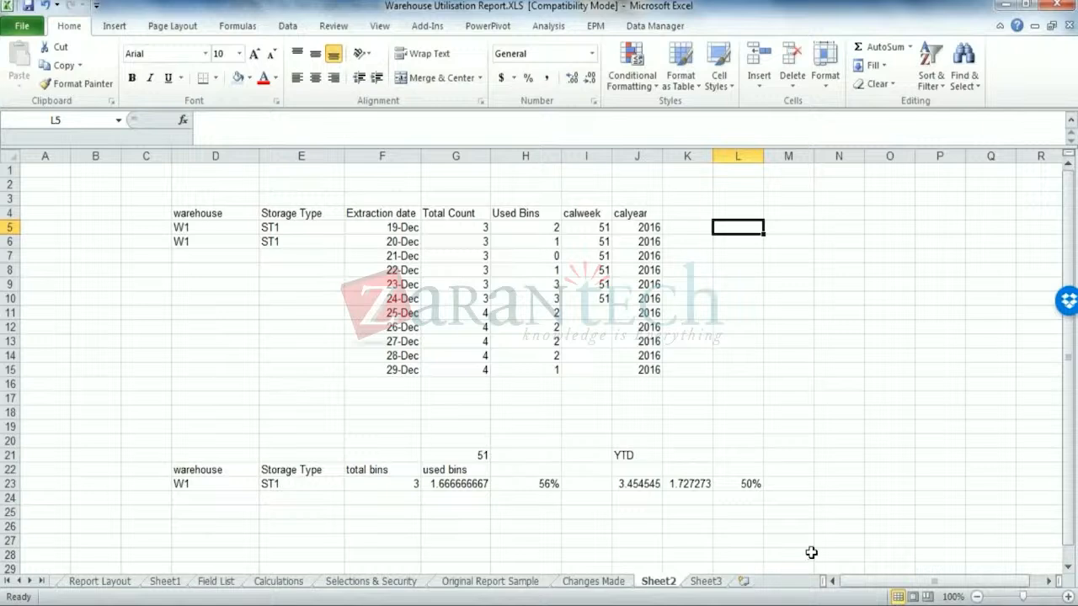
- Add the header "no of extractions" in O3 of Sheet3 and fit column O to its width
{"action": "left_click", "coordinate": [705, 581]}
{"action": "left_click", "coordinate": [931, 200]}
{"action": "type", "text": "n"}
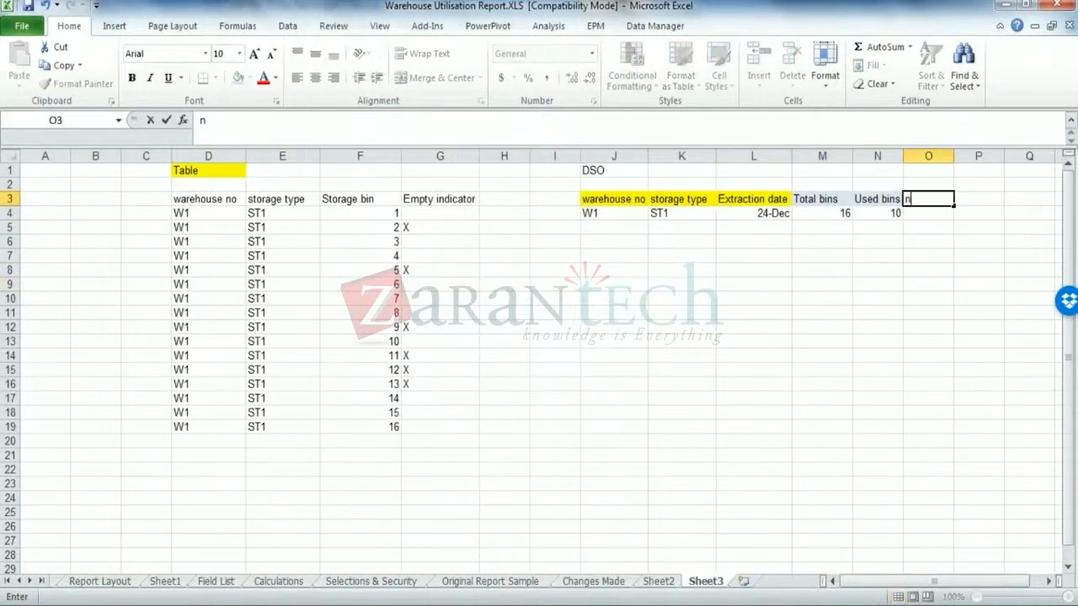
{"action": "type", "text": "o of extract"}
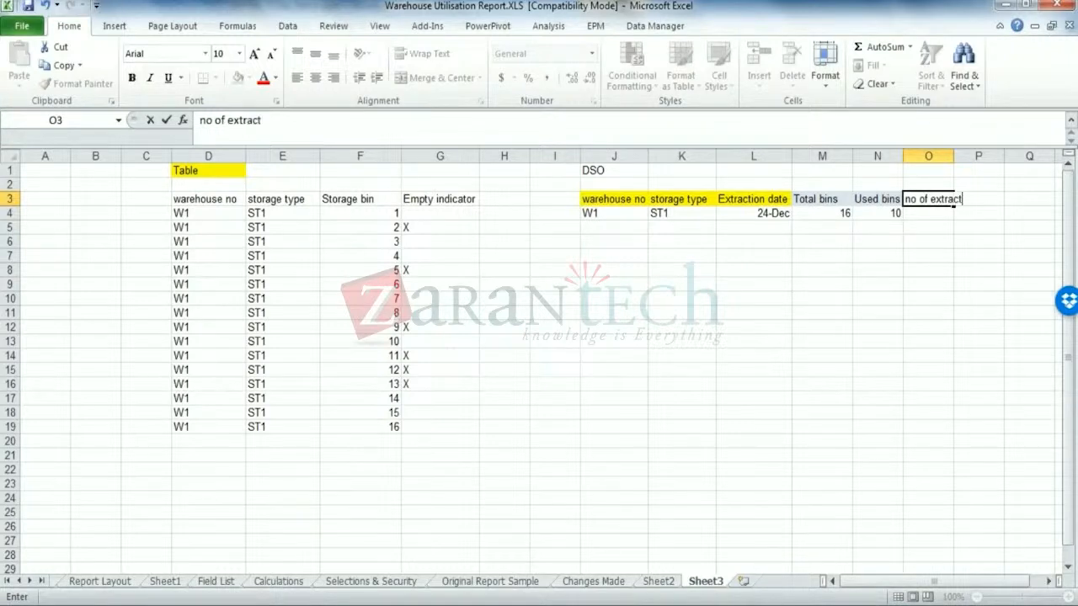
{"action": "type", "text": "ions"}
{"action": "left_click", "coordinate": [934, 224]}
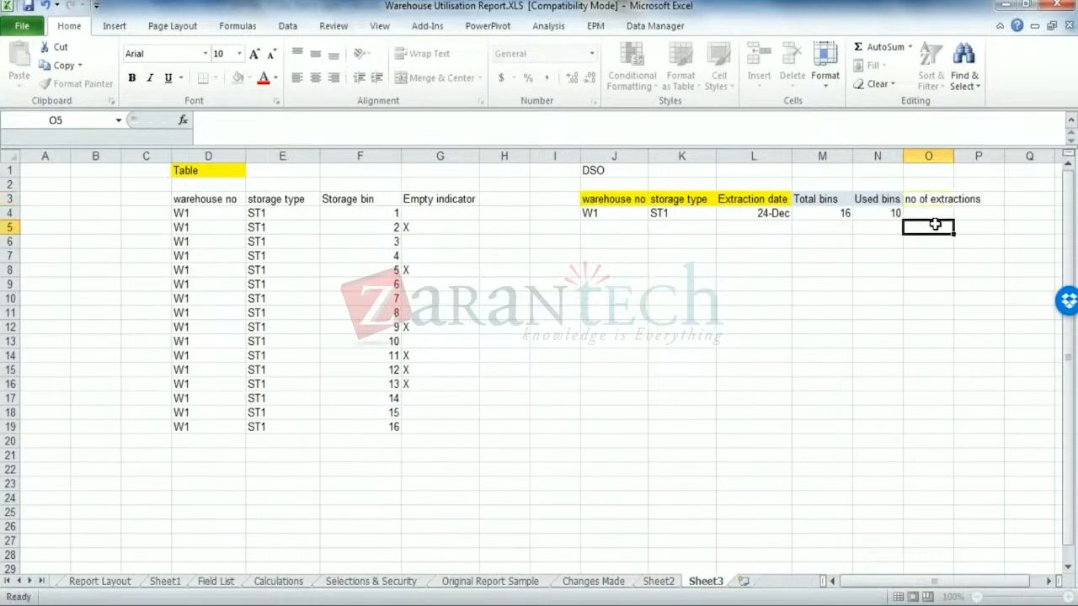
{"action": "left_click", "coordinate": [934, 213]}
{"action": "double_click", "coordinate": [954, 156]}
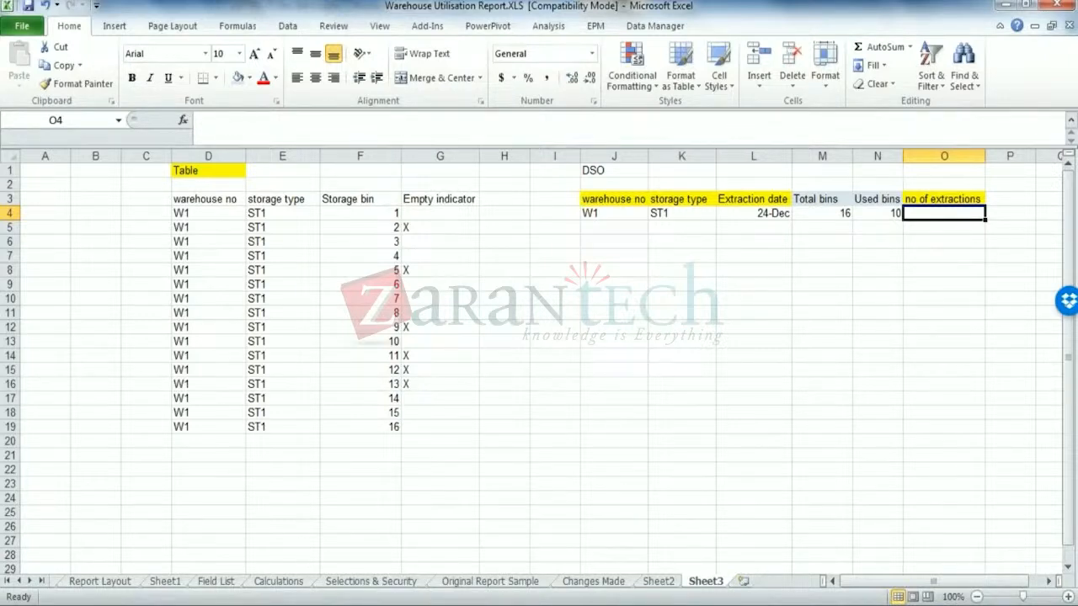
- Give the no of extractions header the light blue key figure fill and enter 1 in O4
{"action": "key", "text": "Up"}
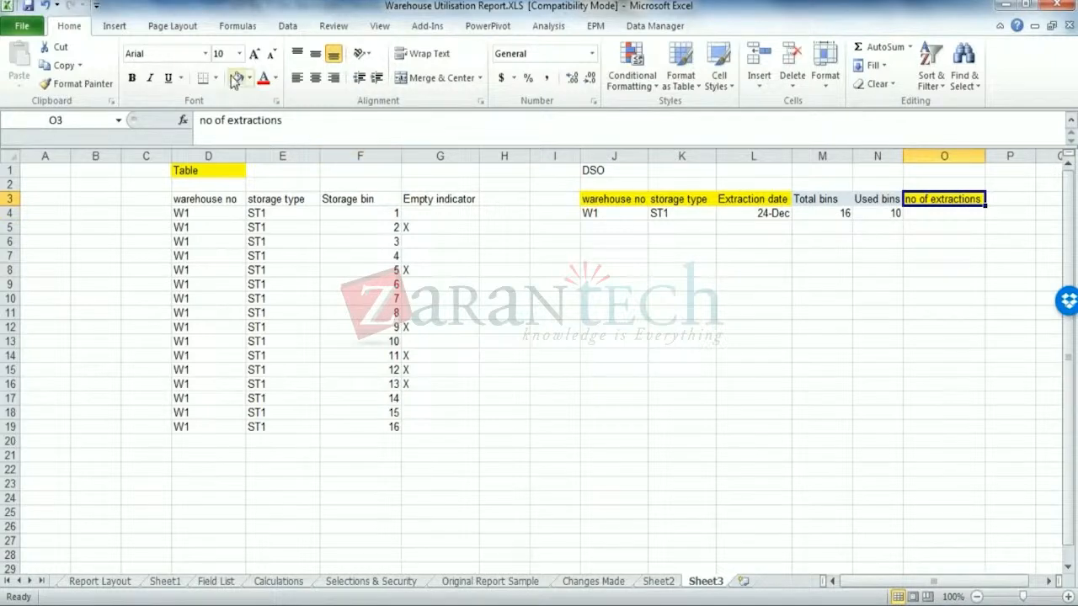
{"action": "left_click", "coordinate": [943, 213]}
{"action": "type", "text": "1"}
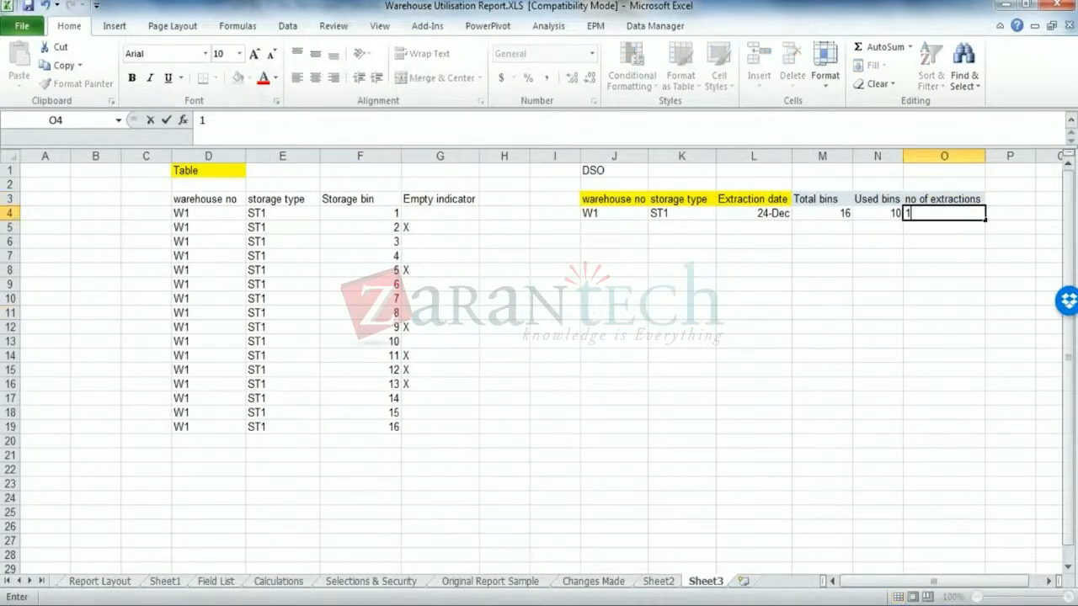
{"action": "left_click", "coordinate": [938, 264]}
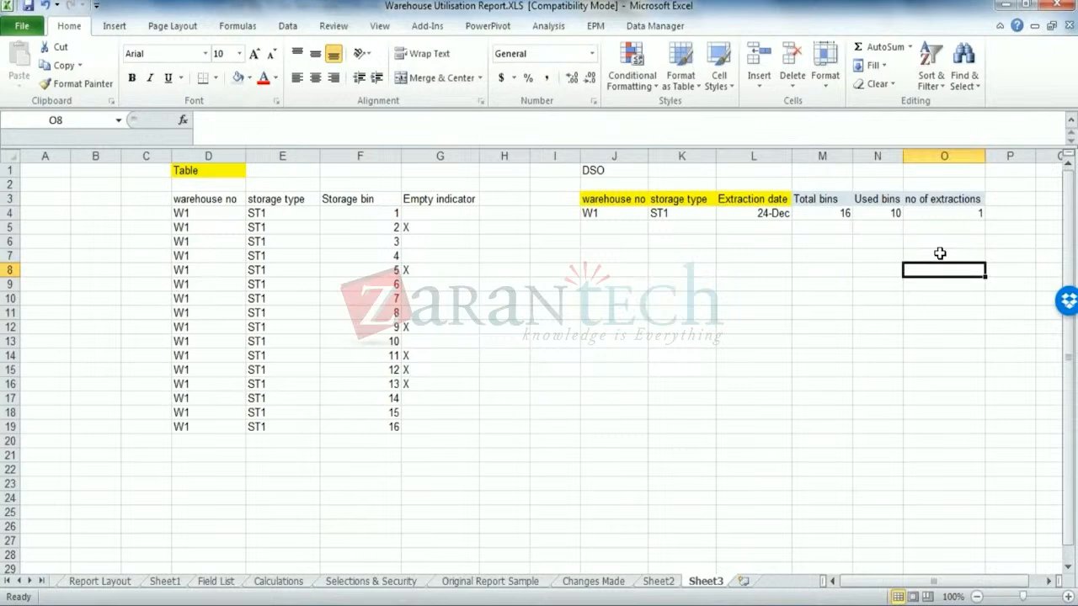
- Add the header "calweek" in P3, beside the no of extractions header
{"action": "left_click", "coordinate": [951, 213]}
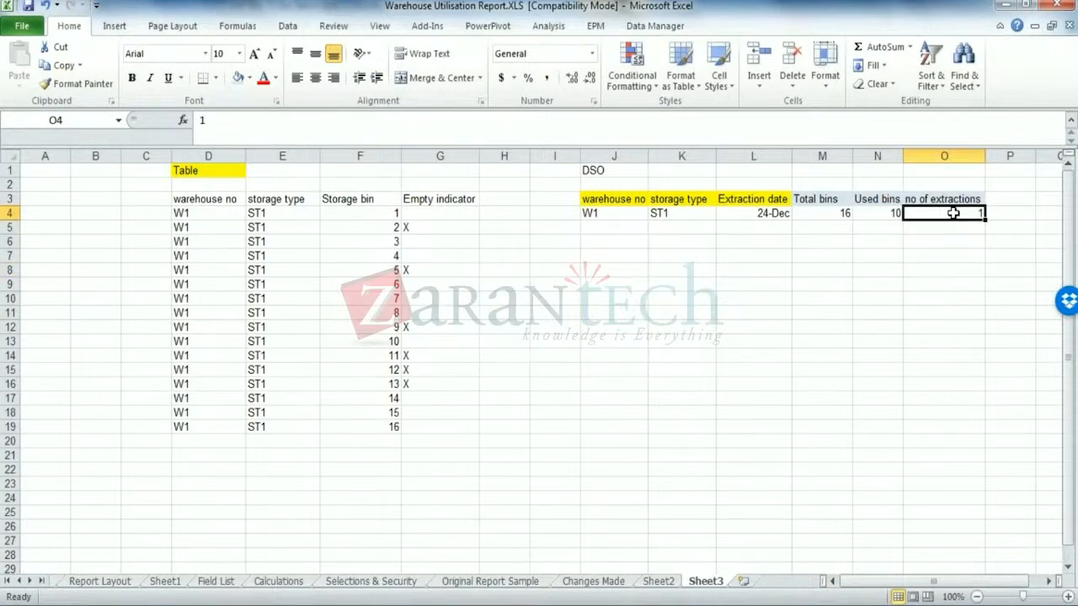
{"action": "left_click", "coordinate": [1010, 199]}
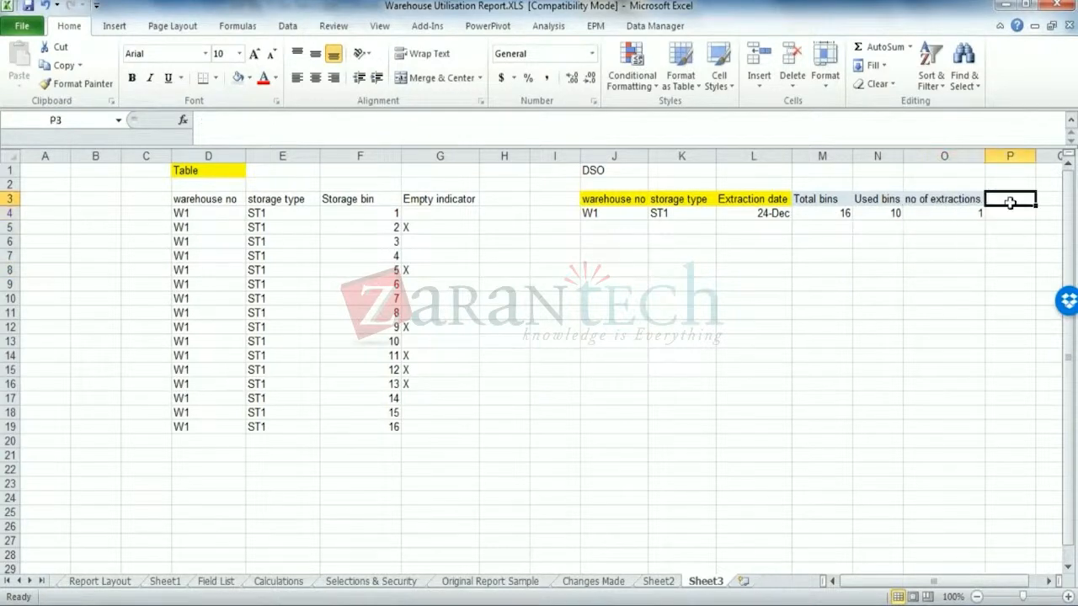
{"action": "type", "text": "calwe"}
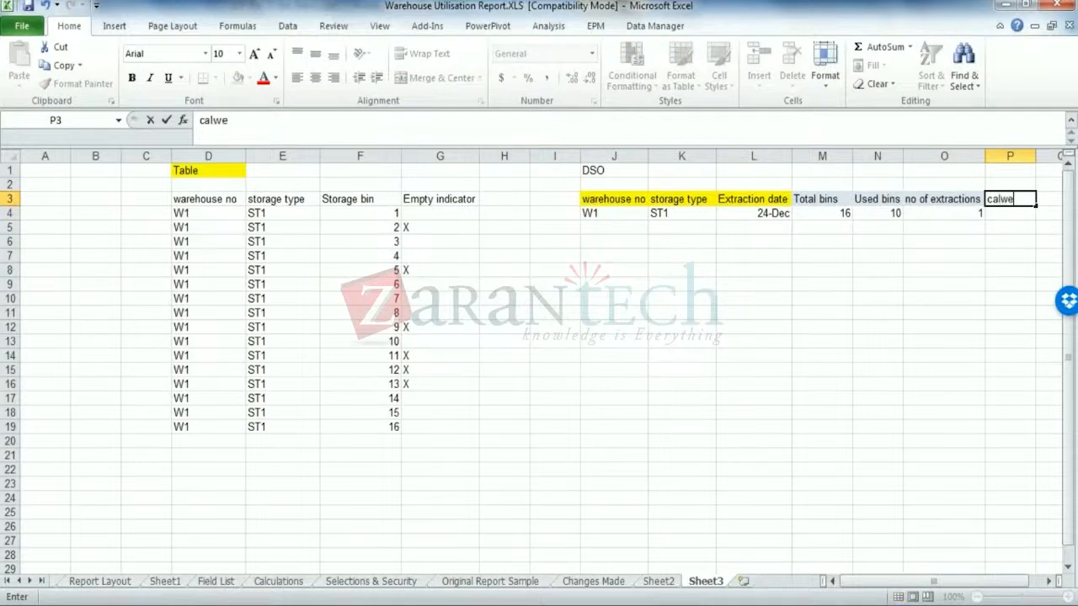
{"action": "type", "text": "ek"}
{"action": "left_click", "coordinate": [988, 296]}
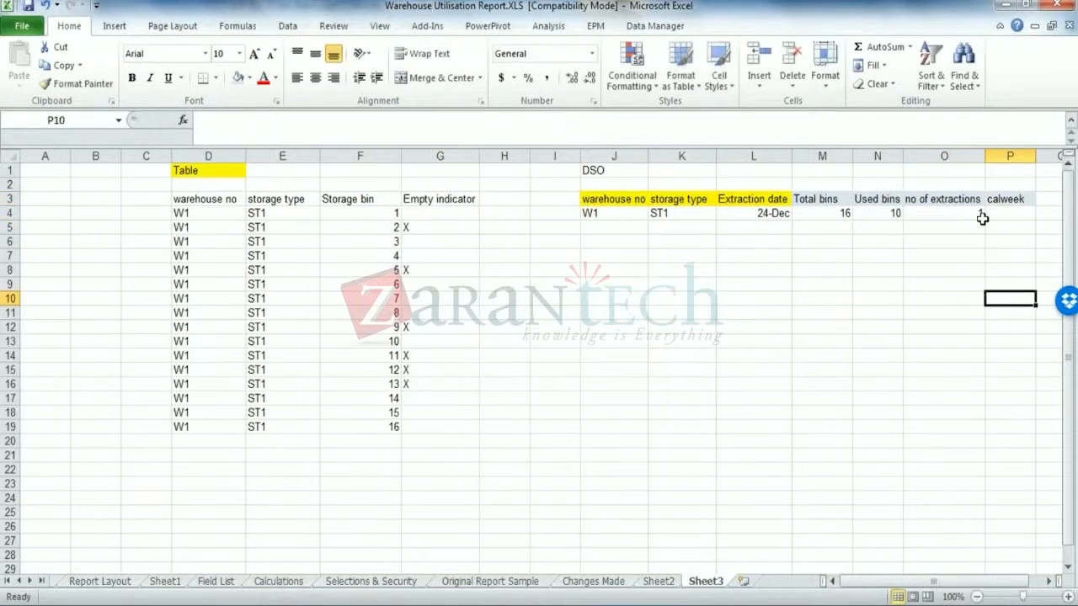
- Enter w1 in P4 and copy the same value down through P9 without incrementing it
{"action": "left_click", "coordinate": [1008, 222]}
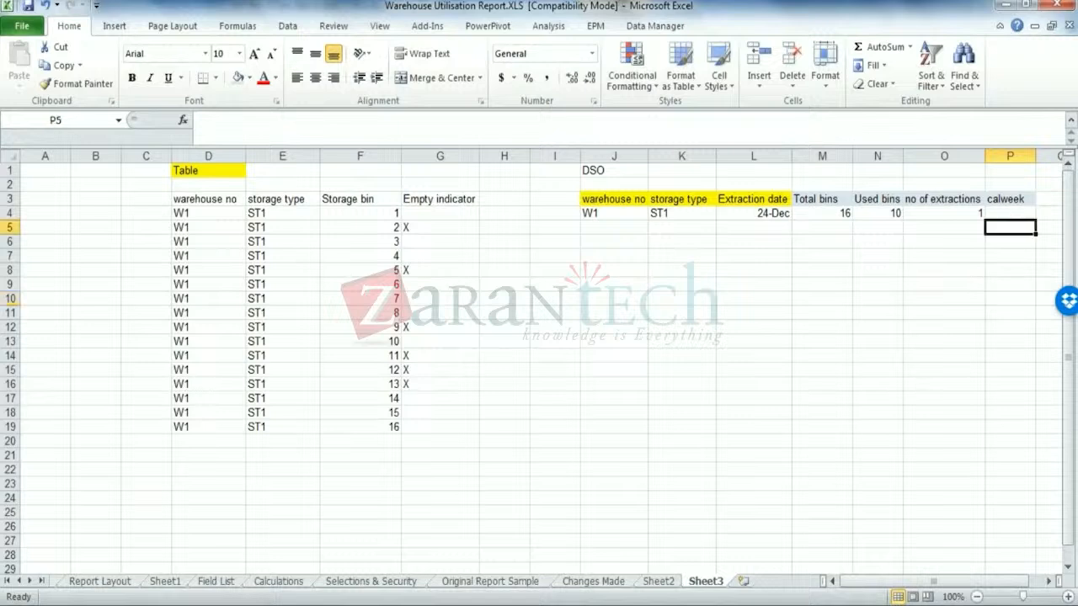
{"action": "left_click", "coordinate": [1010, 213]}
{"action": "type", "text": "w1"}
{"action": "key", "text": "Return"}
{"action": "left_click", "coordinate": [1010, 213]}
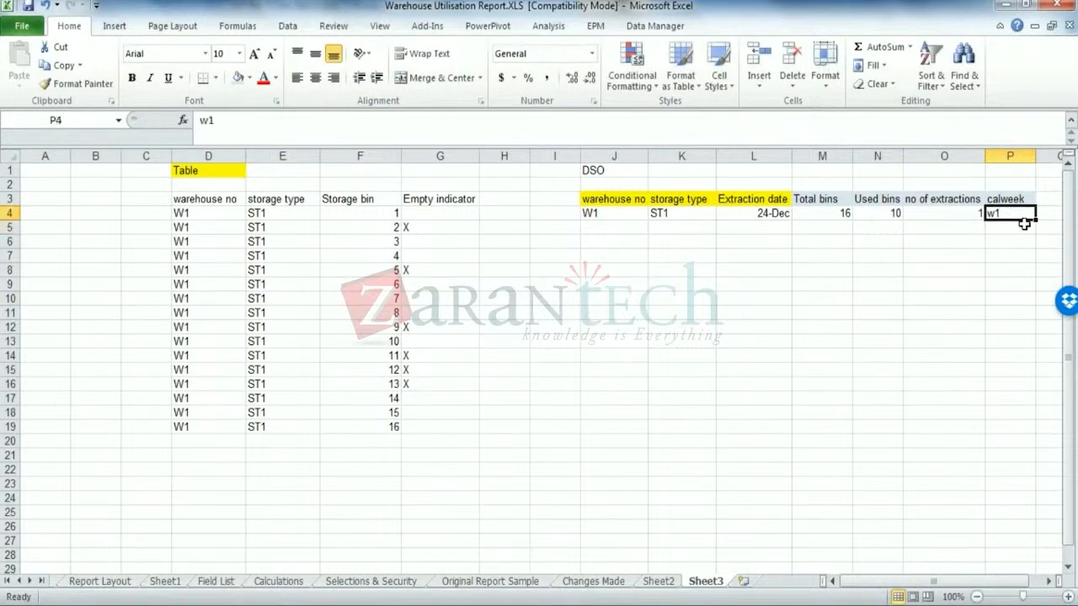
{"action": "left_click_drag", "start_coordinate": [1036, 221], "coordinate": [1035, 289]}
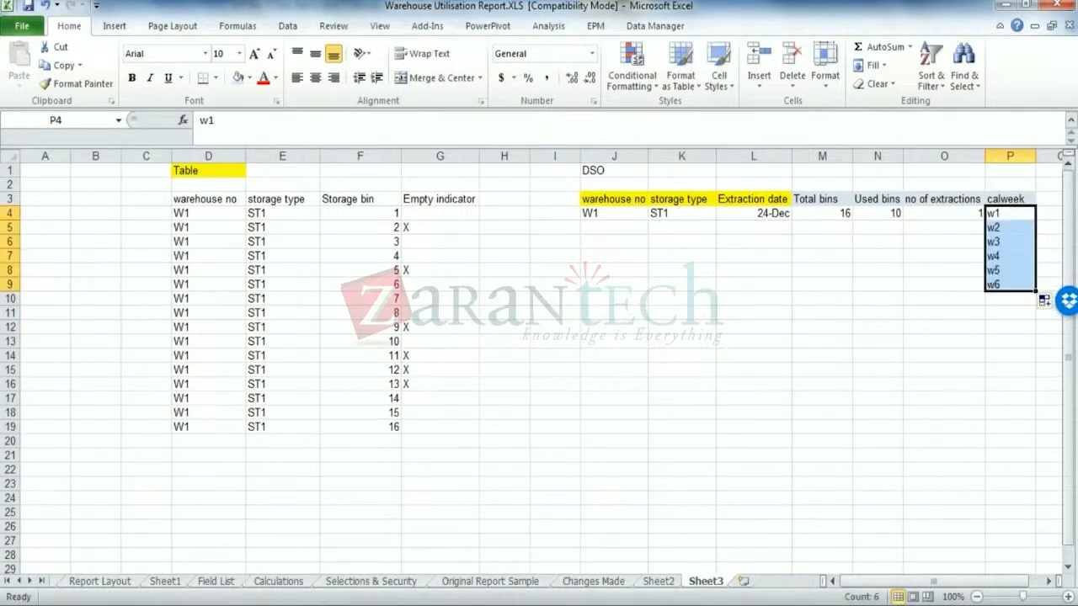
{"action": "left_click", "coordinate": [1044, 301]}
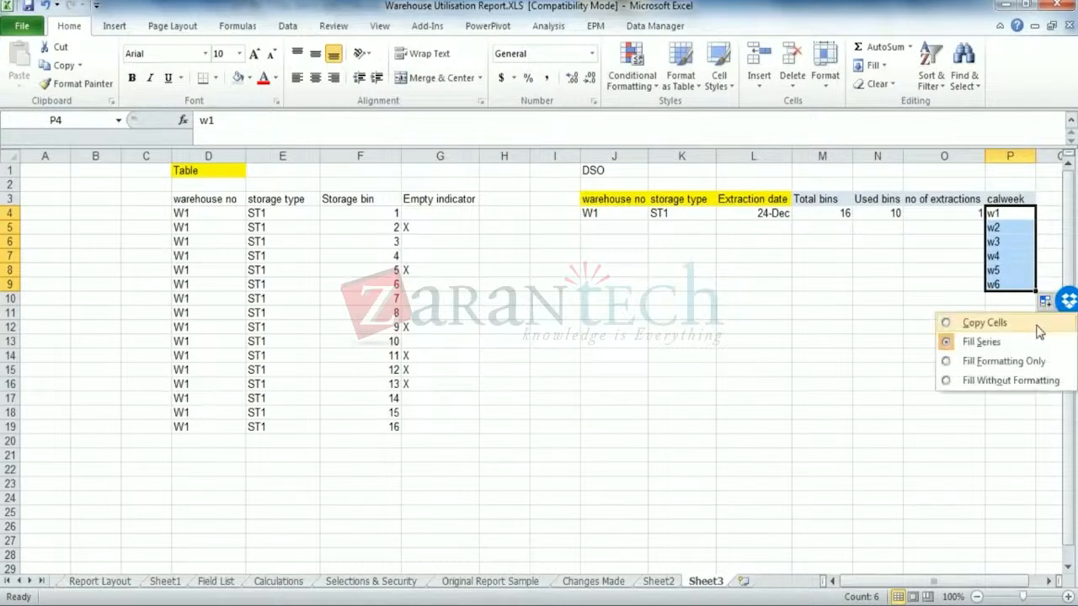
{"action": "left_click", "coordinate": [983, 324]}
- Enter 1 as the no of extractions in each remaining w1 row, O5 to O9
{"action": "left_click", "coordinate": [958, 252]}
{"action": "left_click", "coordinate": [958, 228]}
{"action": "type", "text": "1"}
{"action": "key", "text": "Return"}
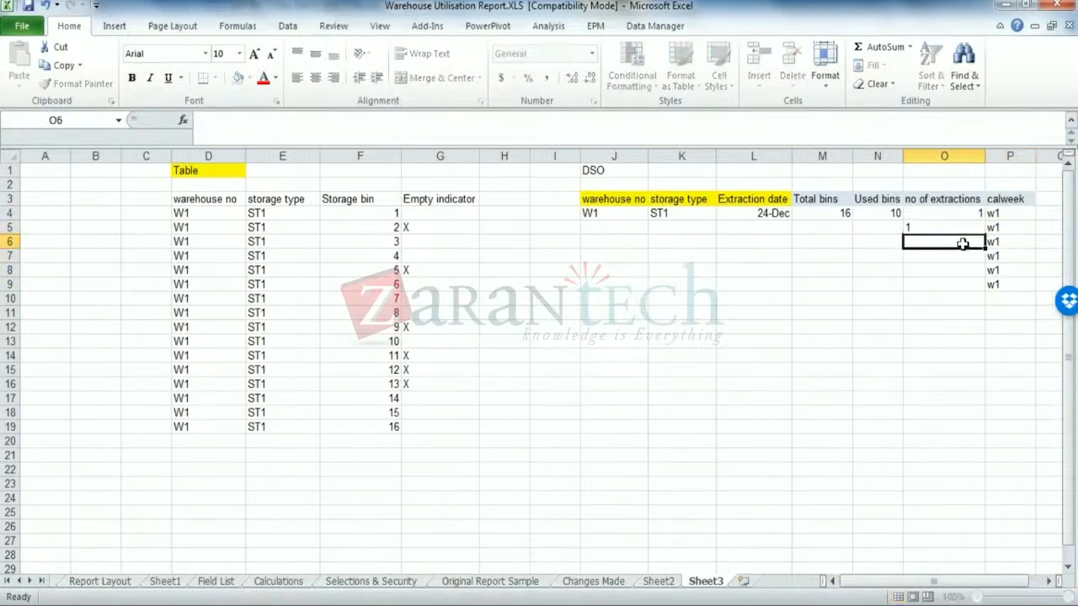
{"action": "type", "text": "1"}
{"action": "key", "text": "Return"}
{"action": "type", "text": "2"}
{"action": "key", "text": "Return"}
{"action": "left_click", "coordinate": [964, 256]}
{"action": "type", "text": "1"}
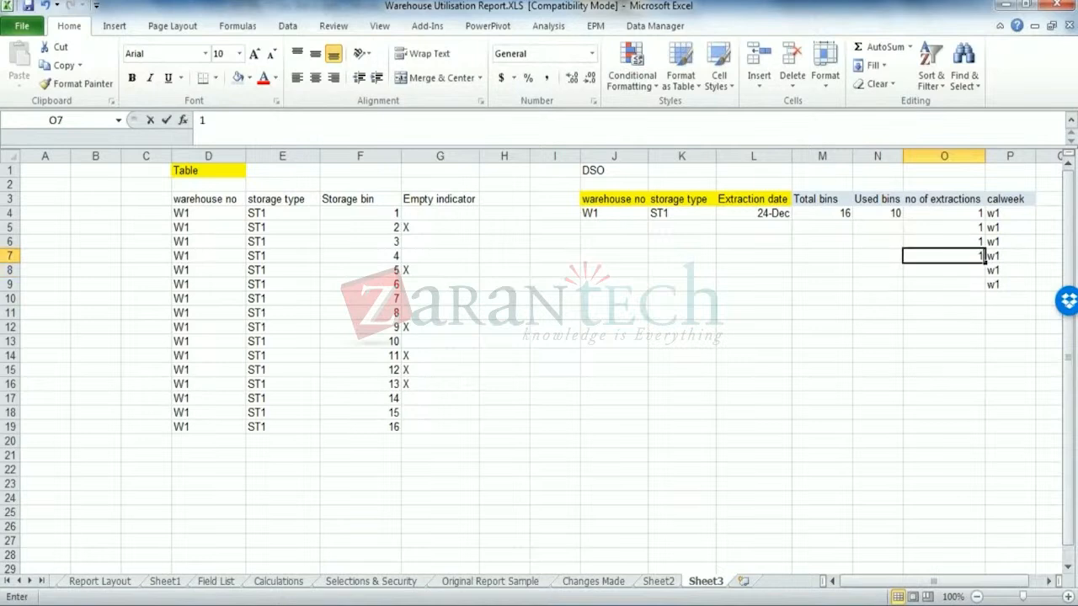
{"action": "key", "text": "Return"}
{"action": "type", "text": "1"}
{"action": "key", "text": "Return"}
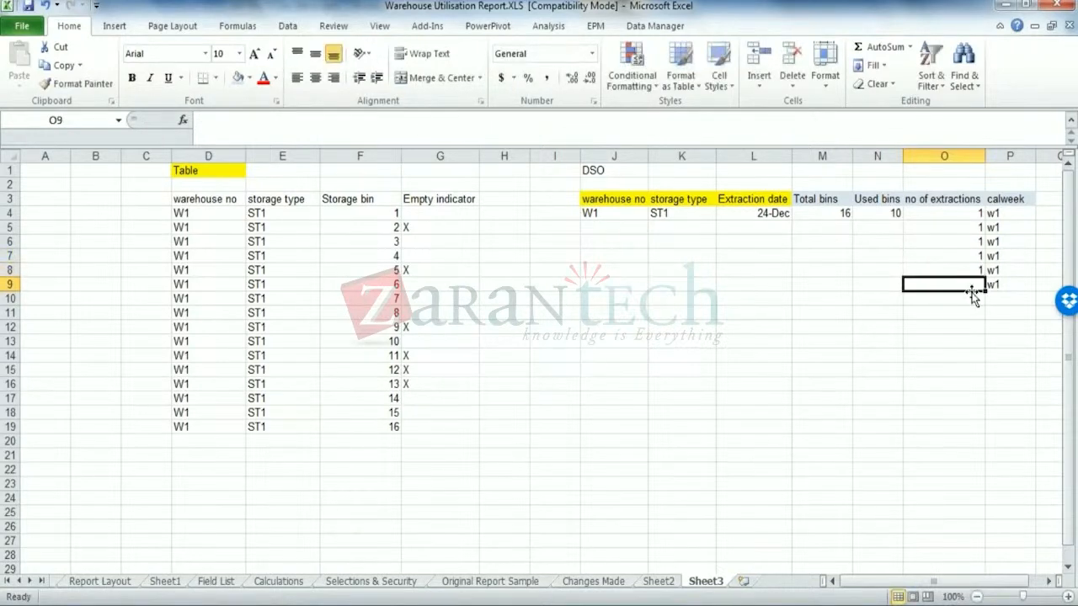
{"action": "type", "text": "1"}
{"action": "key", "text": "Return"}
- Enter W2 in P10 and copy the same value down through P16 without incrementing it
{"action": "left_click", "coordinate": [1014, 299]}
{"action": "type", "text": "W"}
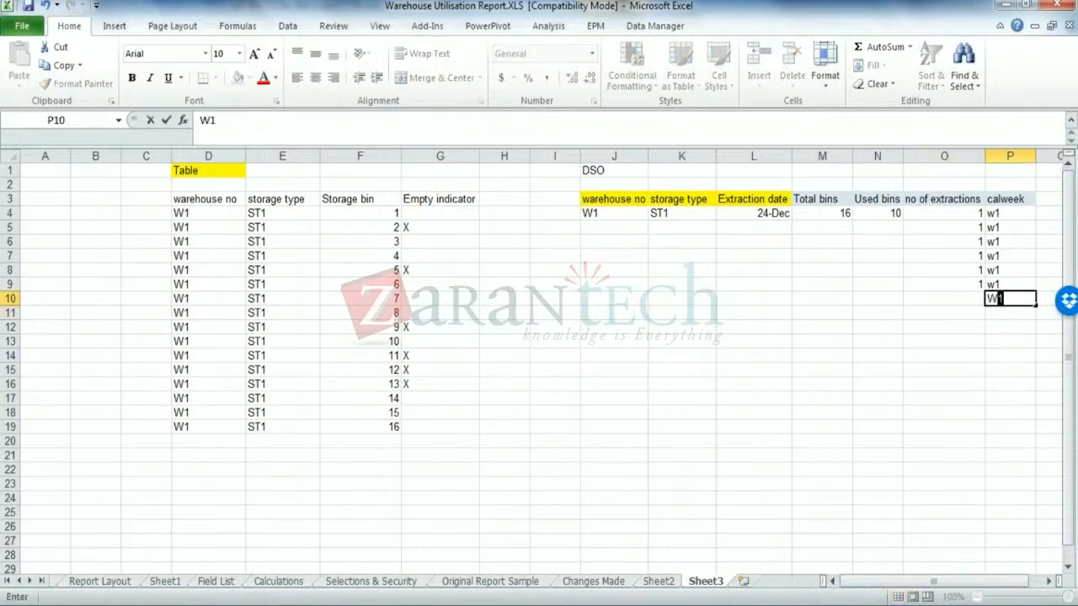
{"action": "type", "text": "2"}
{"action": "key", "text": "Return"}
{"action": "left_click", "coordinate": [1015, 299]}
{"action": "left_click_drag", "start_coordinate": [1035, 305], "coordinate": [1042, 403]}
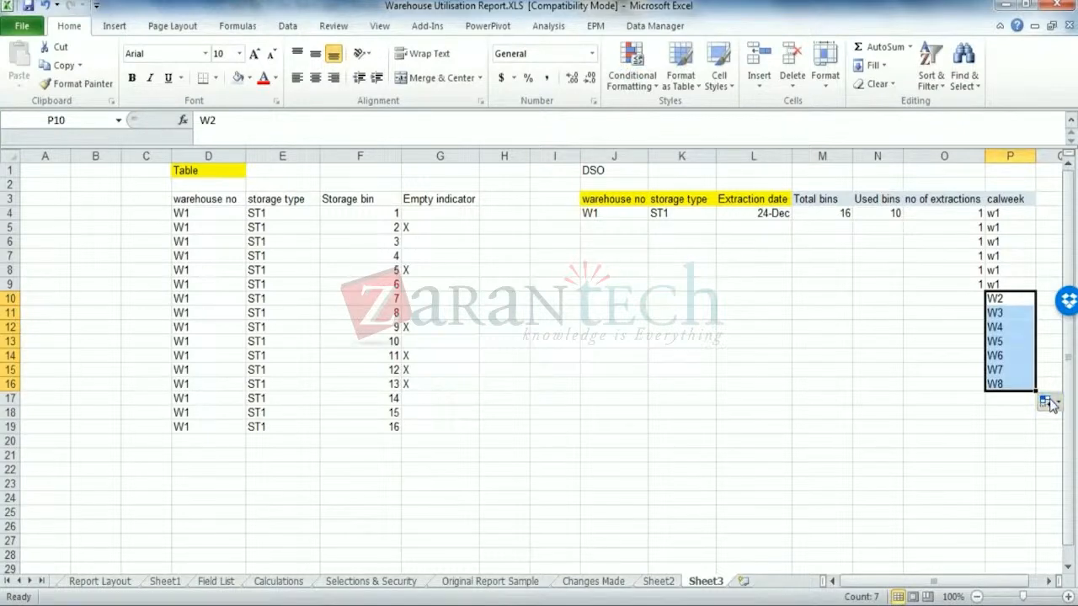
{"action": "left_click", "coordinate": [1044, 400]}
{"action": "left_click", "coordinate": [1028, 438]}
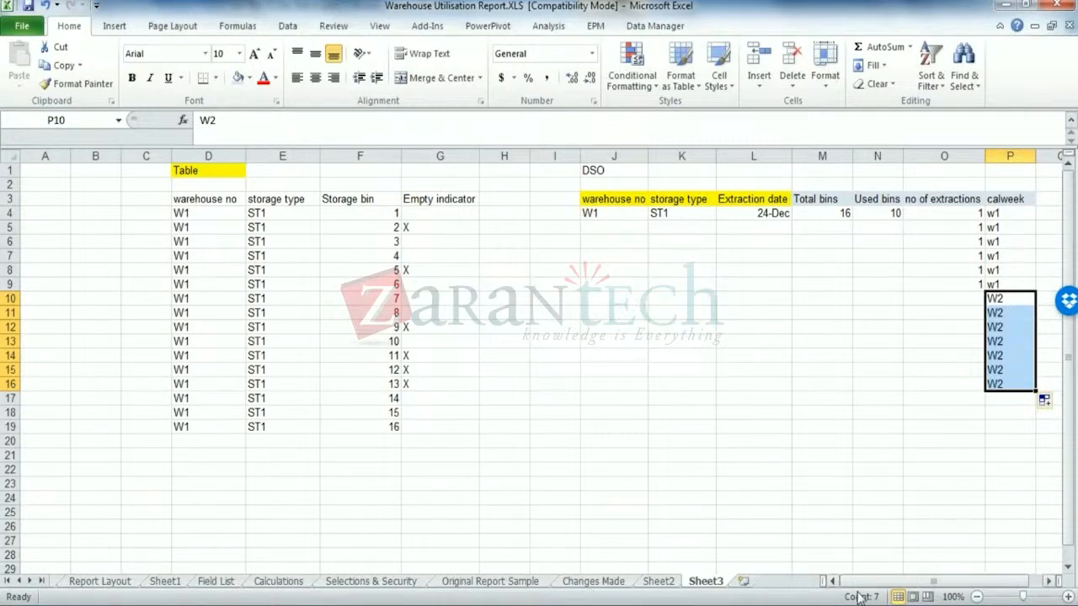
- Enter 1 as the no of extractions in each W2 row, O10 to O16, and review the calendar week rows
{"action": "left_click", "coordinate": [975, 298]}
{"action": "type", "text": "1"}
{"action": "key", "text": "Return"}
{"action": "left_click", "coordinate": [975, 325]}
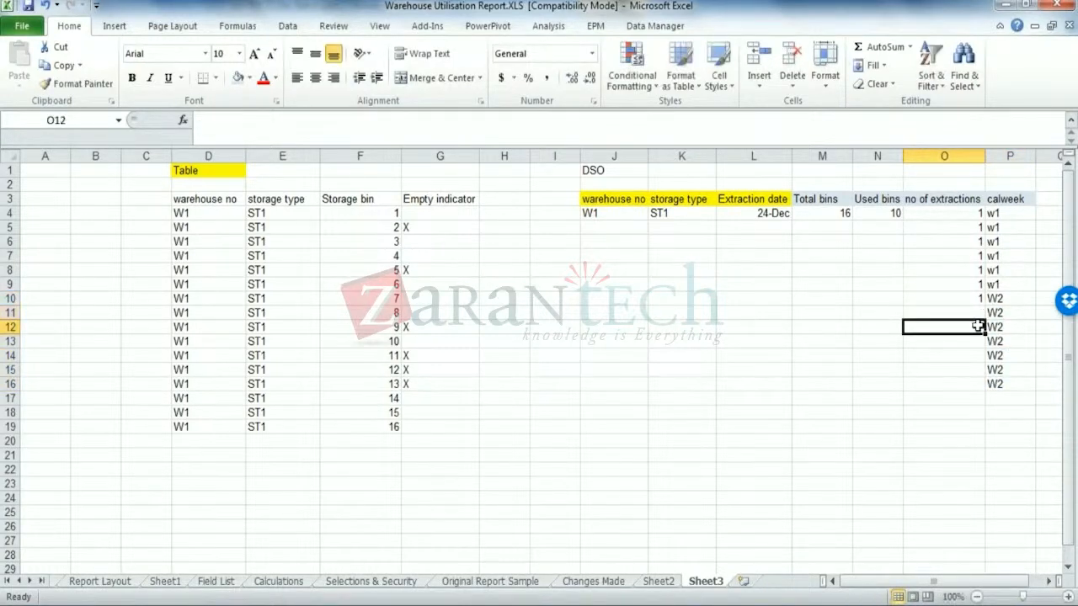
{"action": "type", "text": "1"}
{"action": "left_click", "coordinate": [975, 313]}
{"action": "type", "text": "1"}
{"action": "left_click", "coordinate": [979, 340]}
{"action": "type", "text": "1"}
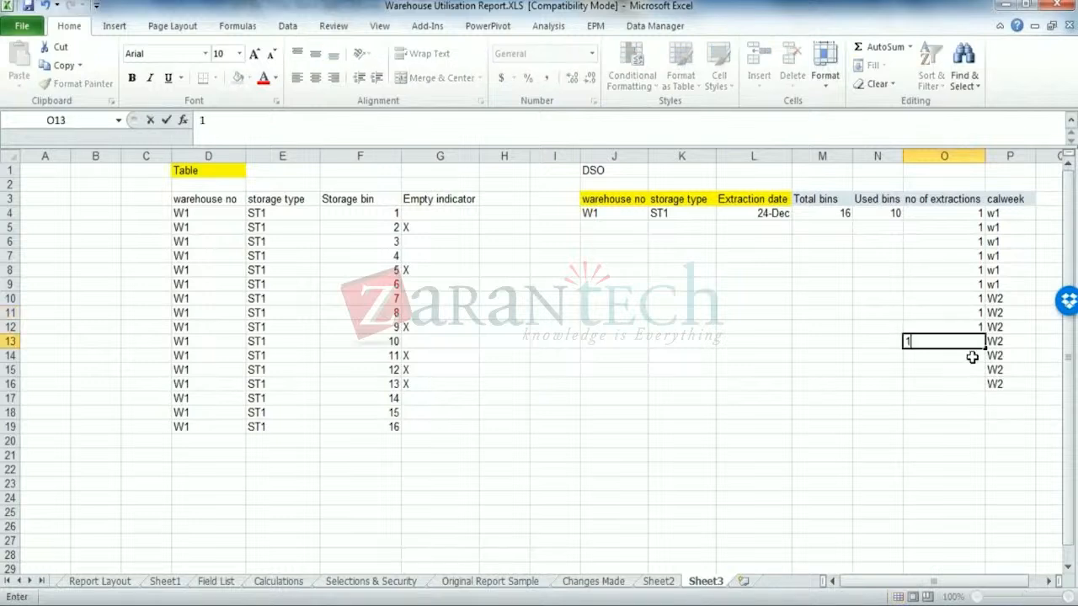
{"action": "key", "text": "Return"}
{"action": "type", "text": "1"}
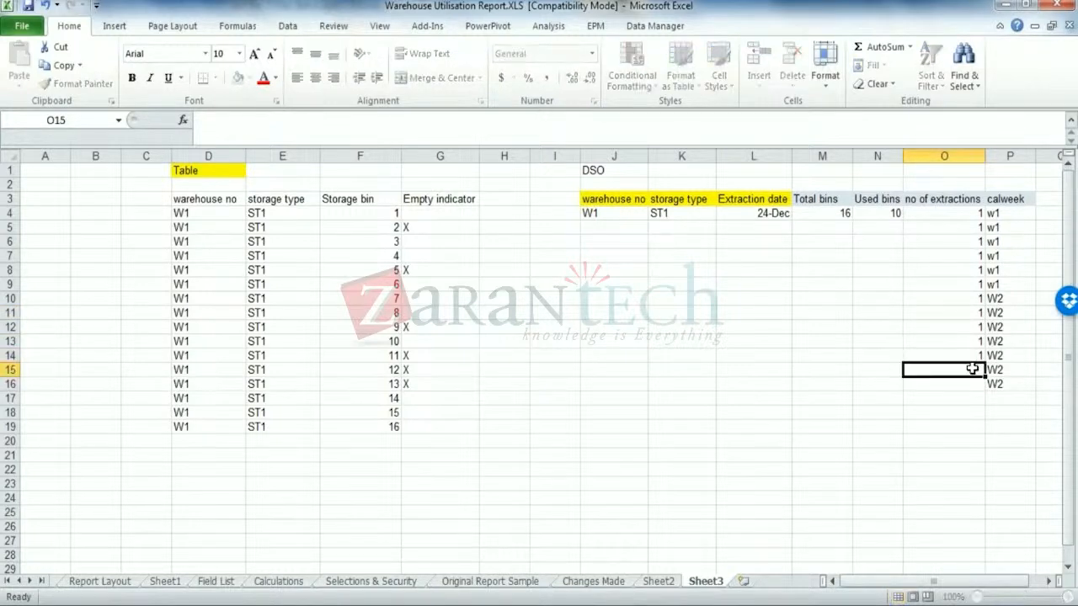
{"action": "left_click", "coordinate": [968, 370]}
{"action": "type", "text": "1"}
{"action": "left_click", "coordinate": [966, 384]}
{"action": "type", "text": "1"}
{"action": "key", "text": "Return"}
{"action": "key", "text": "Return"}
{"action": "key", "text": "Return"}
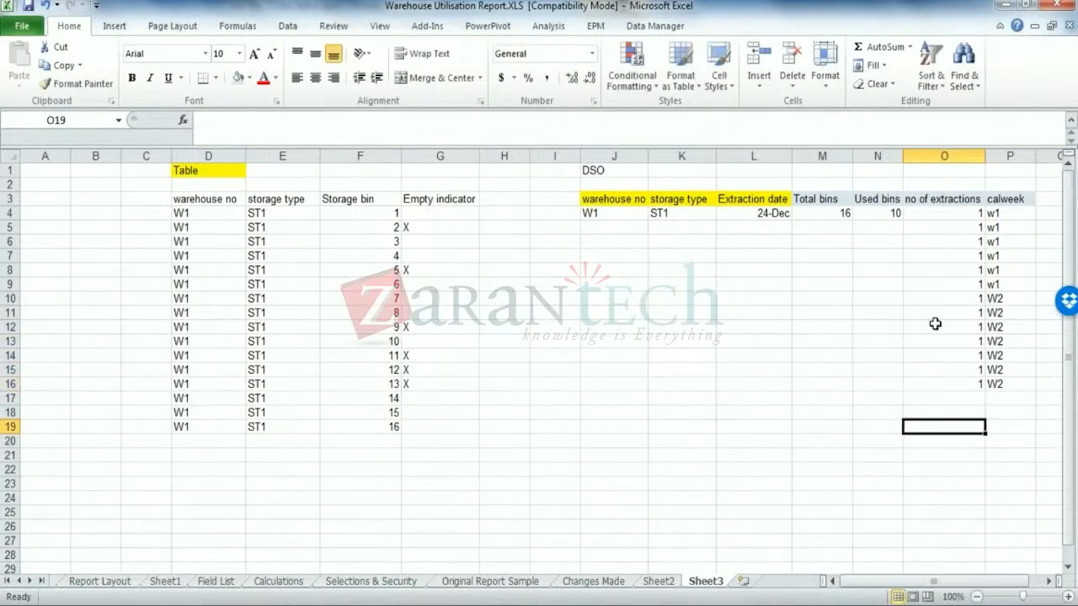
{"action": "left_click_drag", "start_coordinate": [920, 302], "coordinate": [1000, 378]}
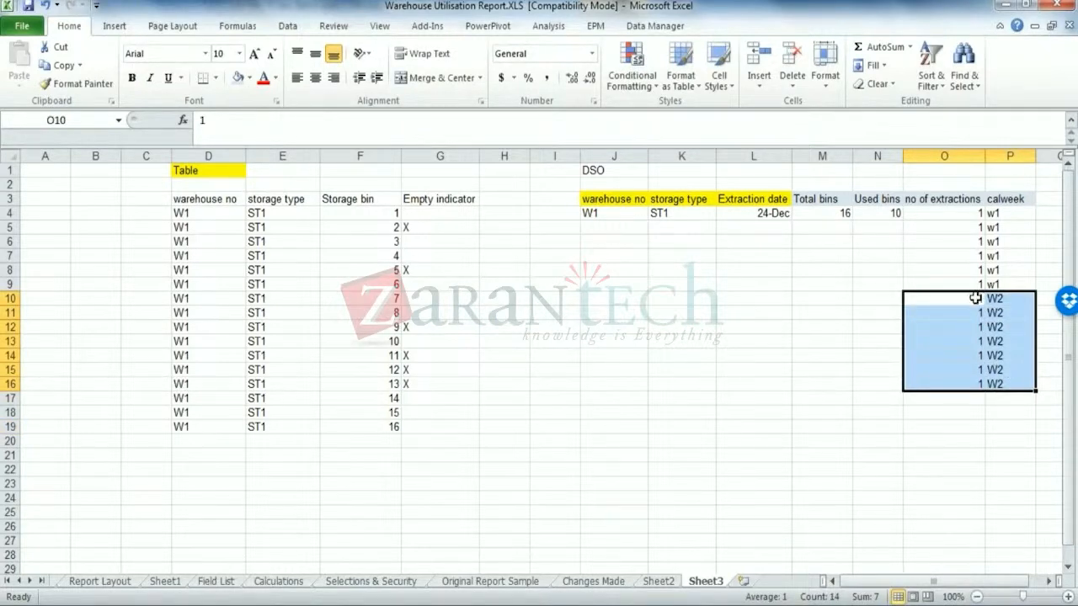
{"action": "left_click", "coordinate": [1002, 215]}
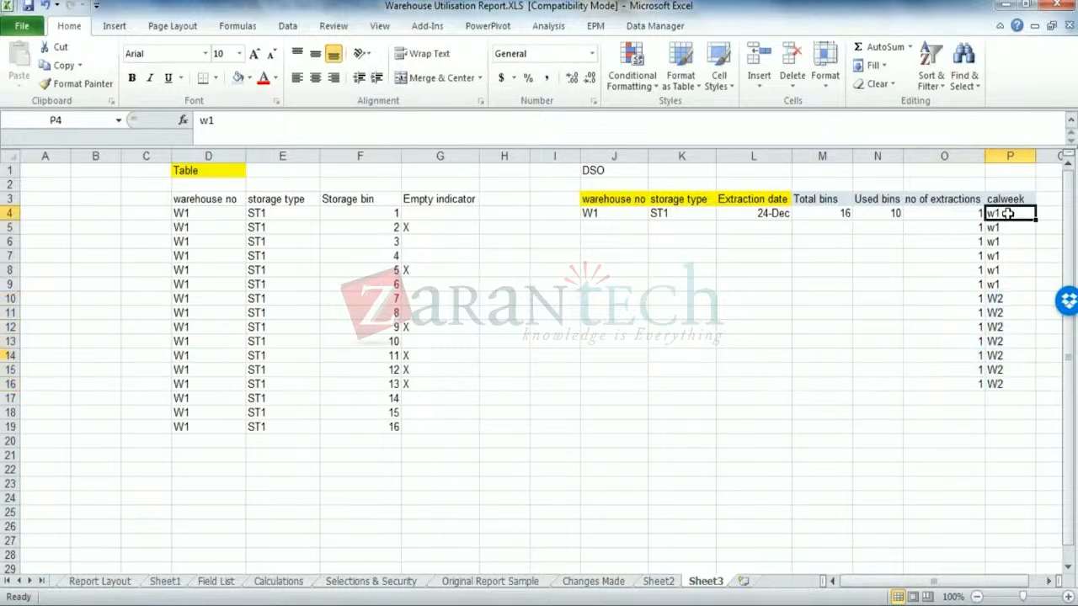
- Fill the Total bins column with 16 from M5 down to M16
{"action": "left_click", "coordinate": [838, 227]}
{"action": "type", "text": "16"}
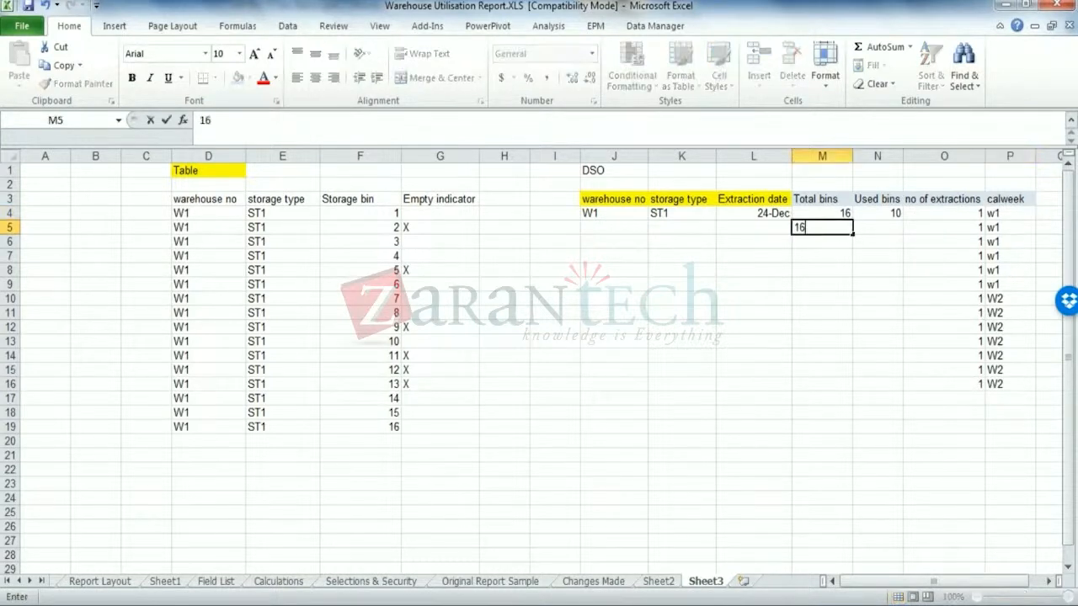
{"action": "left_click", "coordinate": [841, 255]}
{"action": "left_click_drag", "start_coordinate": [837, 213], "coordinate": [844, 255]}
{"action": "key", "text": "ctrl+c"}
{"action": "key", "text": "ctrl+v"}
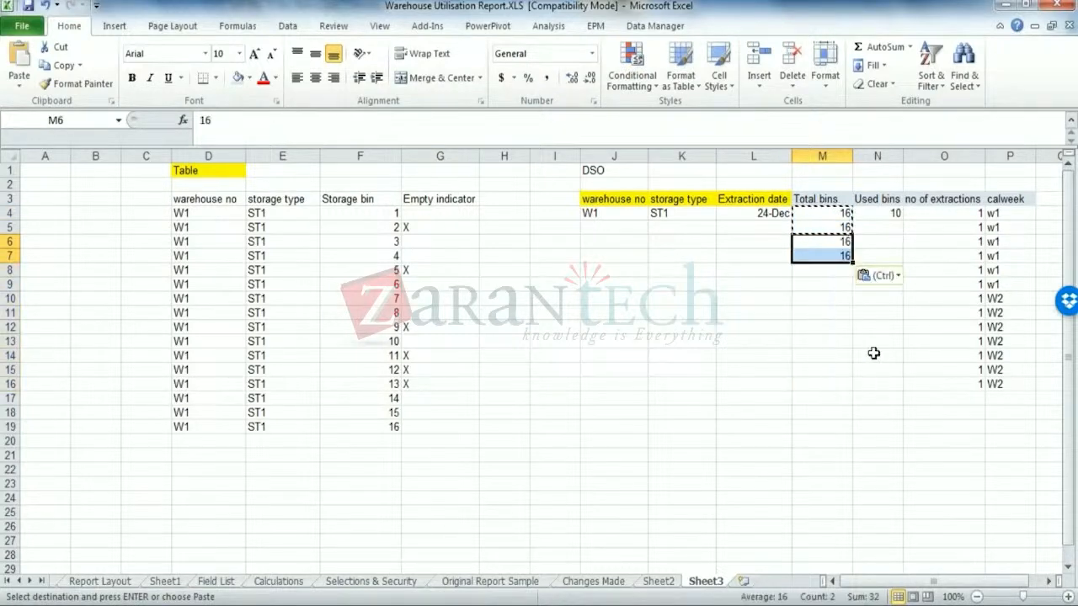
{"action": "left_click", "coordinate": [838, 213]}
{"action": "left_click_drag", "start_coordinate": [839, 213], "coordinate": [854, 394]}
- Enter the Used bins values 12, 11, 5, 6 and 4 for the w1 rows in N5 to N9
{"action": "left_click", "coordinate": [895, 227]}
{"action": "type", "text": "12"}
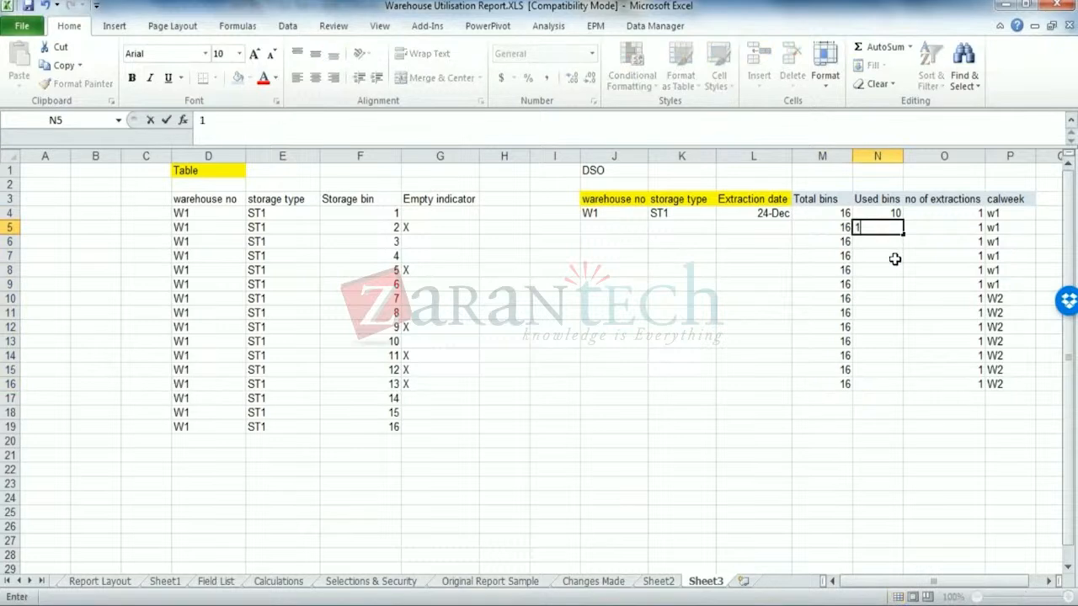
{"action": "key", "text": "Return"}
{"action": "type", "text": "11"}
{"action": "key", "text": "Return"}
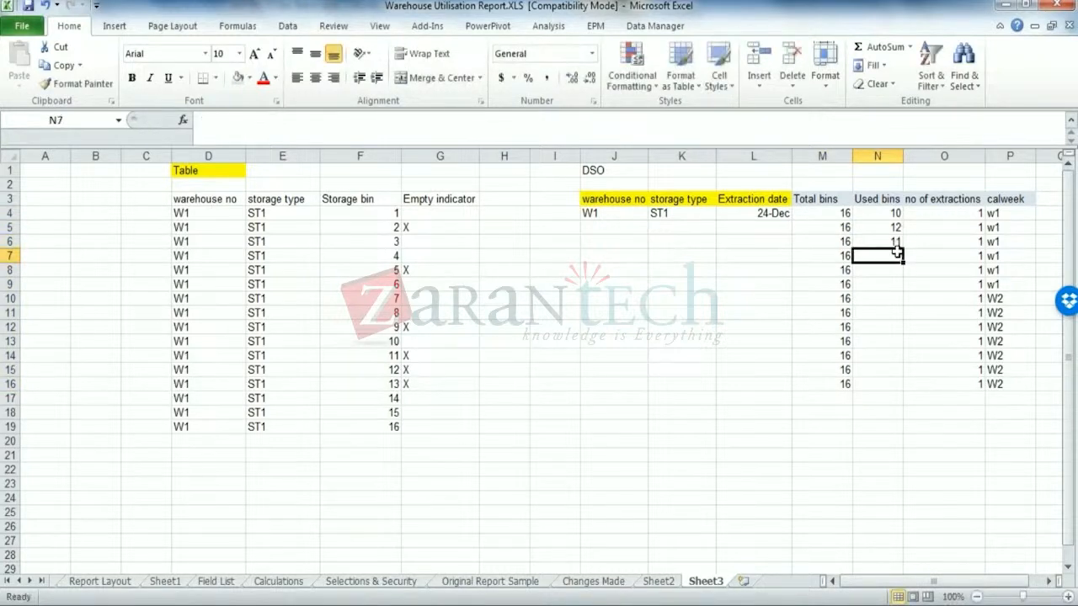
{"action": "type", "text": "5"}
{"action": "key", "text": "Return"}
{"action": "type", "text": "6"}
{"action": "key", "text": "Return"}
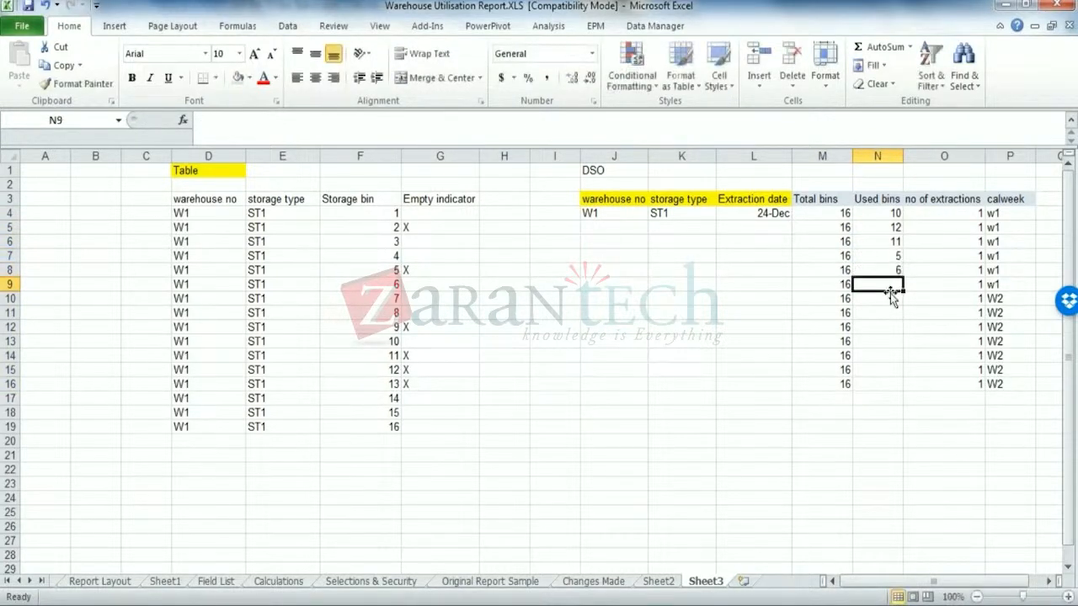
{"action": "type", "text": "4"}
{"action": "key", "text": "Return"}
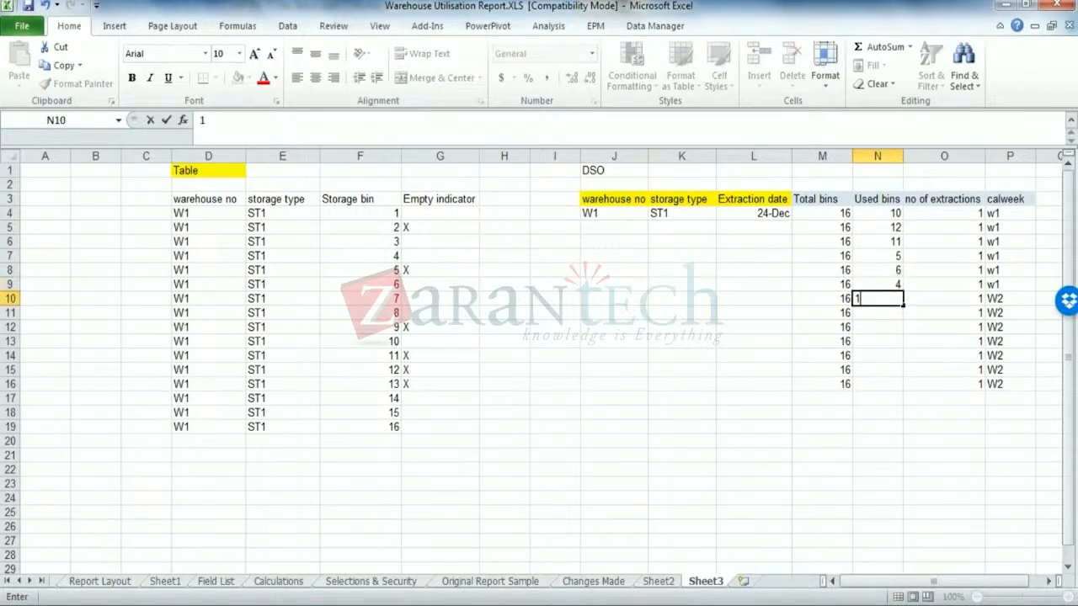
- Enter the Used bins values 16, 12, 12, 5, 5, 5 and 5 for the W2 rows in N10 to N16
{"action": "type", "text": "16"}
{"action": "key", "text": "Return"}
{"action": "type", "text": "12"}
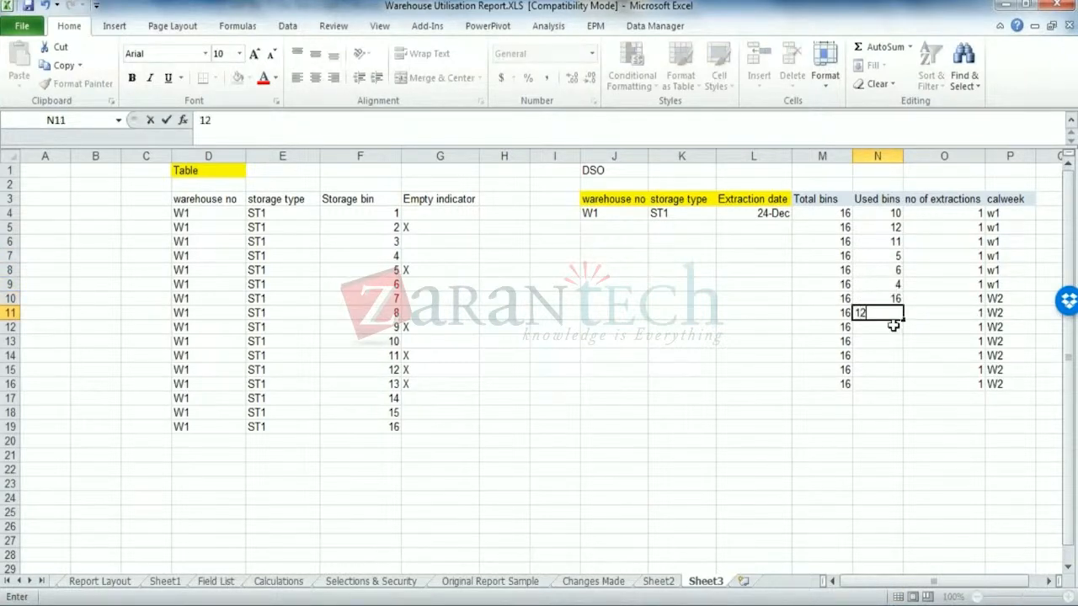
{"action": "key", "text": "Return"}
{"action": "type", "text": "12"}
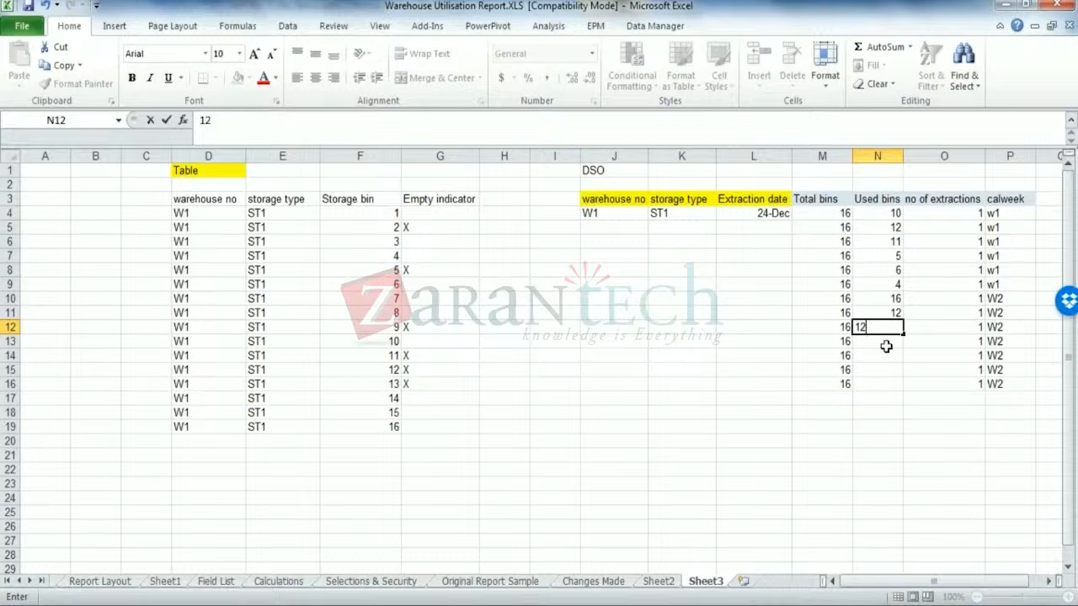
{"action": "key", "text": "Return"}
{"action": "type", "text": "5"}
{"action": "key", "text": "Return"}
{"action": "type", "text": "5"}
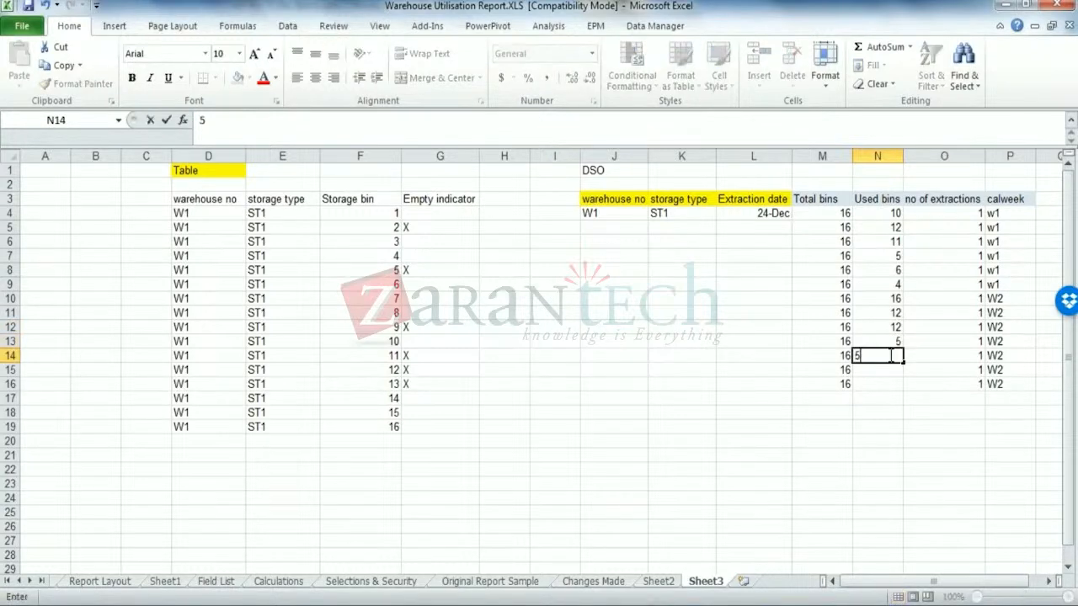
{"action": "key", "text": "Return"}
{"action": "type", "text": "5"}
{"action": "key", "text": "Return"}
{"action": "type", "text": "5"}
{"action": "left_click", "coordinate": [890, 412]}
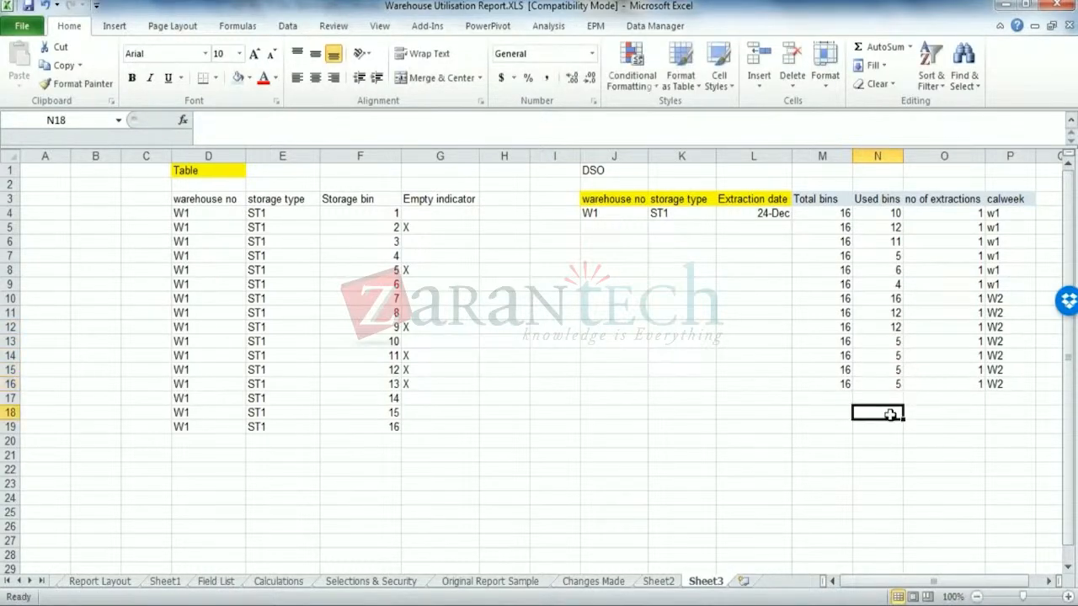
- Enter W1 in J21, below the DSO data, as a weekly summary row
{"action": "left_click", "coordinate": [617, 452]}
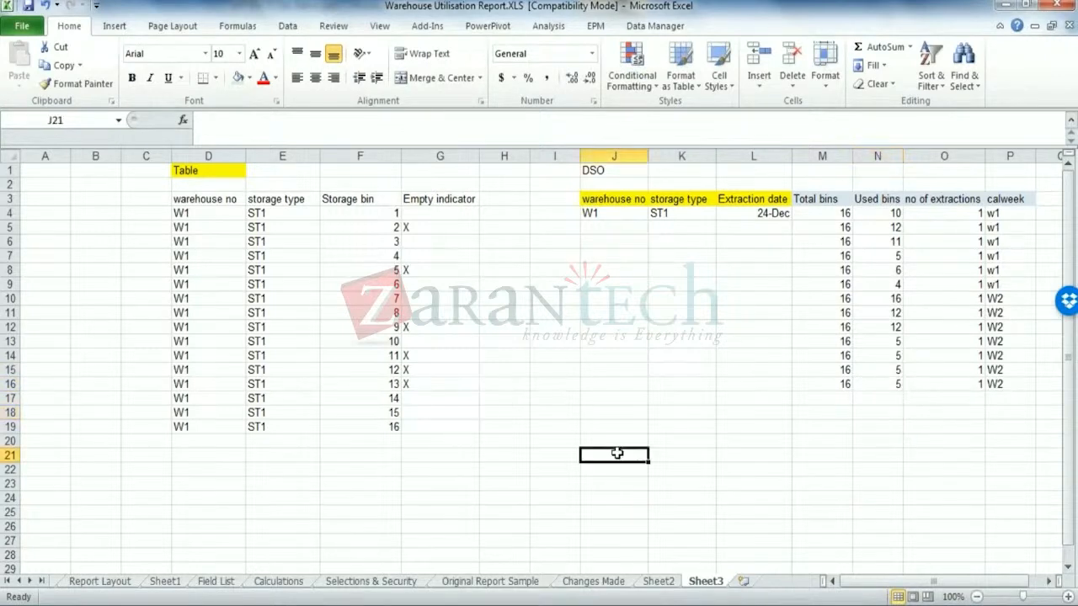
{"action": "type", "text": "W1"}
{"action": "key", "text": "Return"}
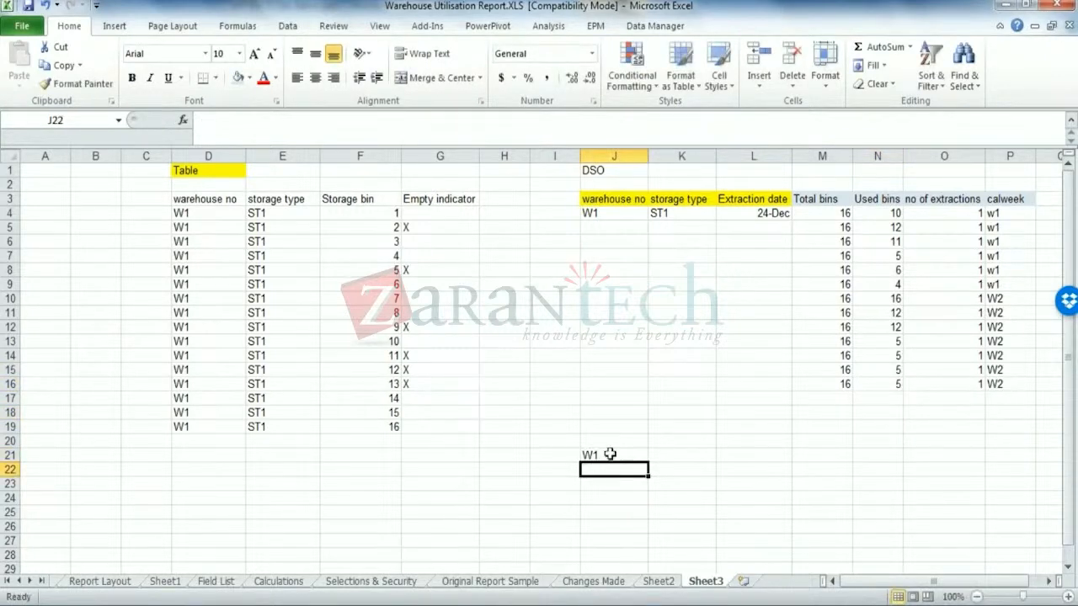
{"action": "left_click", "coordinate": [614, 452]}
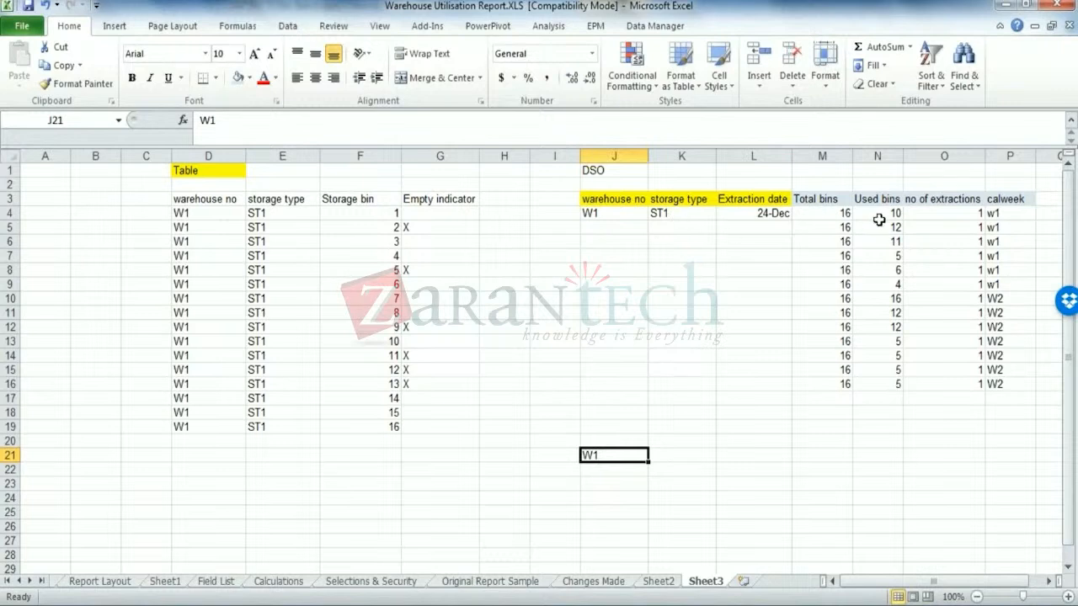
- Check the sum of the w1 rows' Total bins and enter 96/6 in K21 beside W1
{"action": "left_click_drag", "start_coordinate": [844, 215], "coordinate": [1010, 285]}
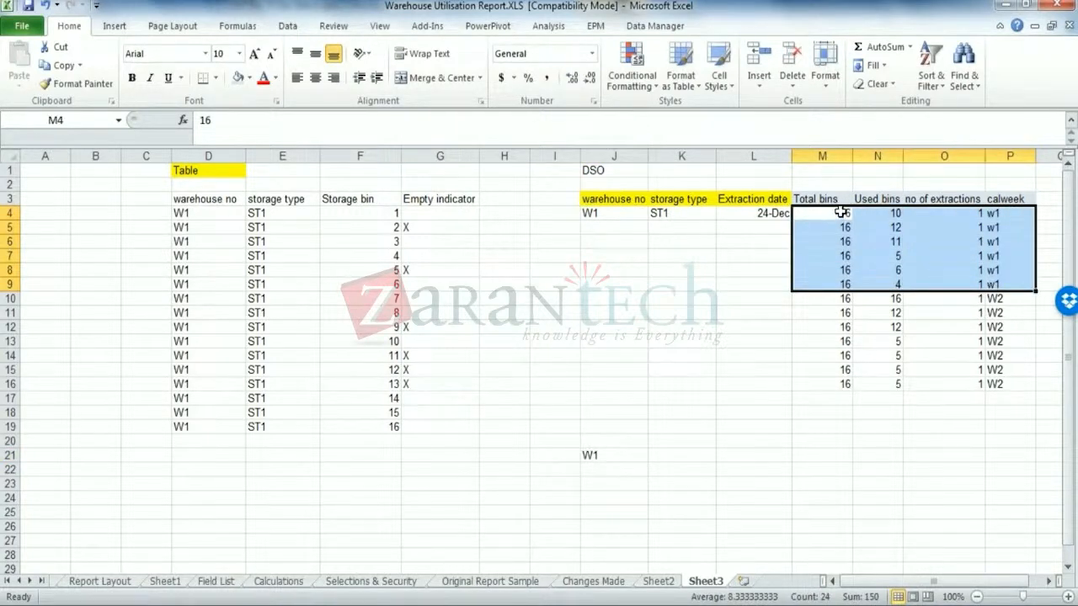
{"action": "left_click_drag", "start_coordinate": [839, 214], "coordinate": [841, 281]}
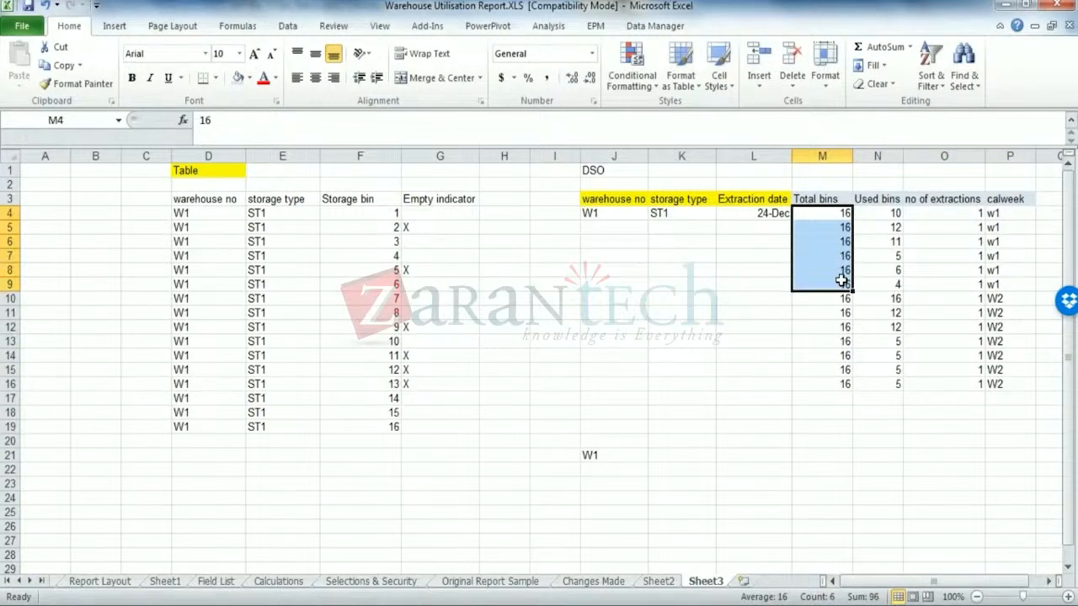
{"action": "left_click", "coordinate": [674, 455]}
{"action": "type", "text": "9"}
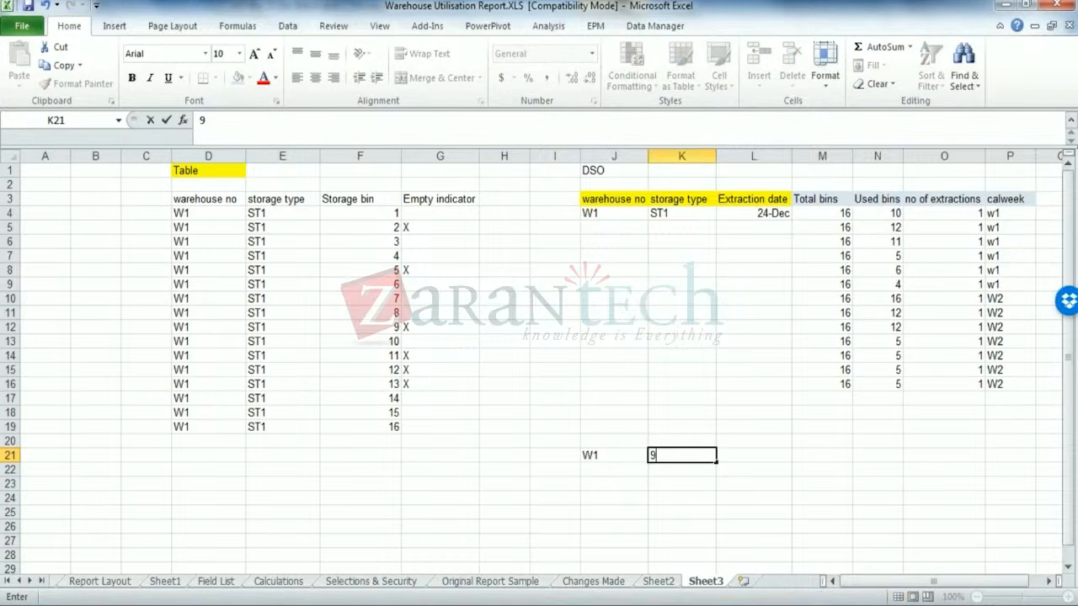
{"action": "type", "text": "6/6"}
{"action": "left_click", "coordinate": [748, 522]}
{"action": "left_click", "coordinate": [747, 467]}
- Check the sum of the w1 rows' Used bins and enter 48/6 in L21
{"action": "left_click", "coordinate": [744, 454]}
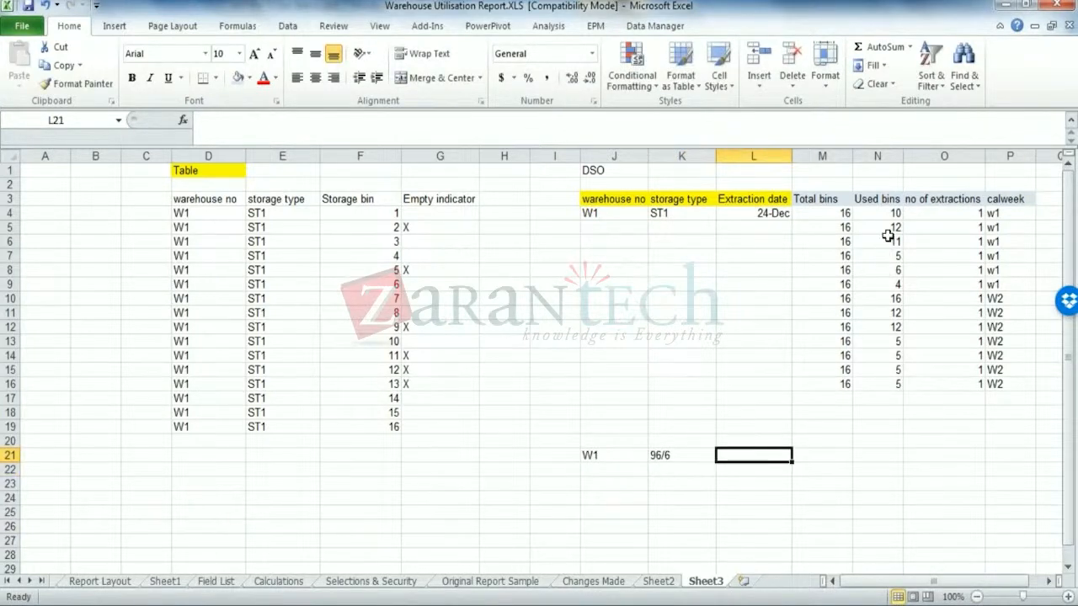
{"action": "left_click_drag", "start_coordinate": [890, 214], "coordinate": [897, 284]}
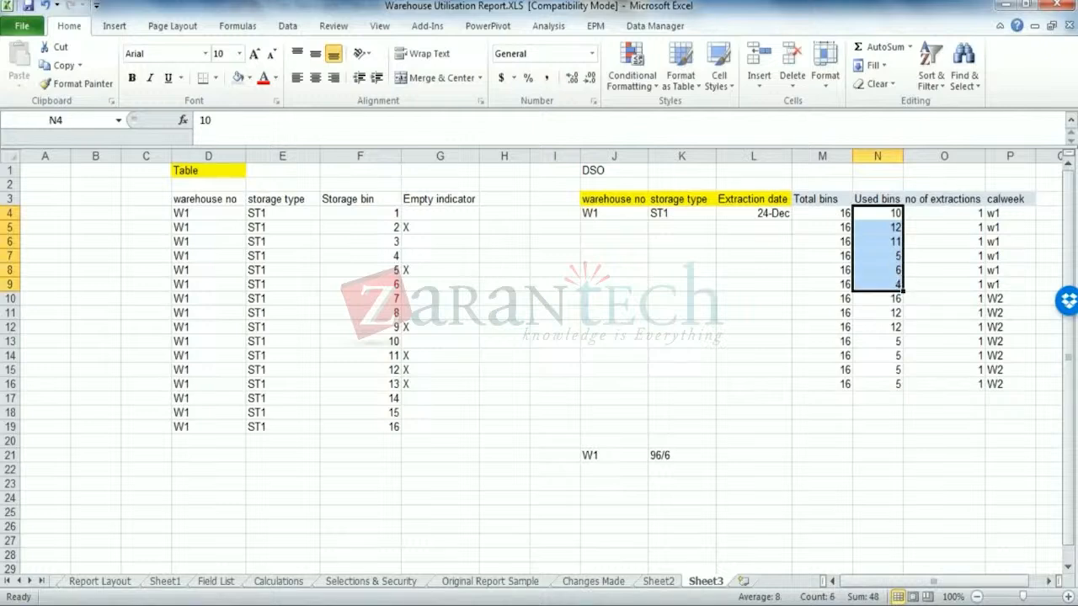
{"action": "left_click", "coordinate": [749, 457]}
{"action": "type", "text": "4"}
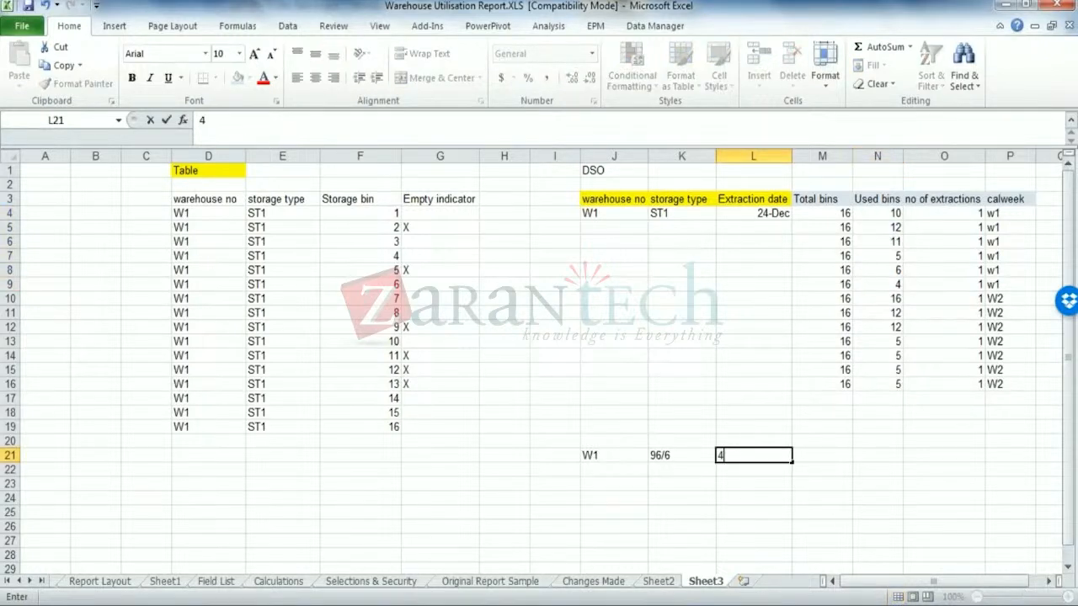
{"action": "type", "text": "8/6"}
{"action": "left_click", "coordinate": [731, 520]}
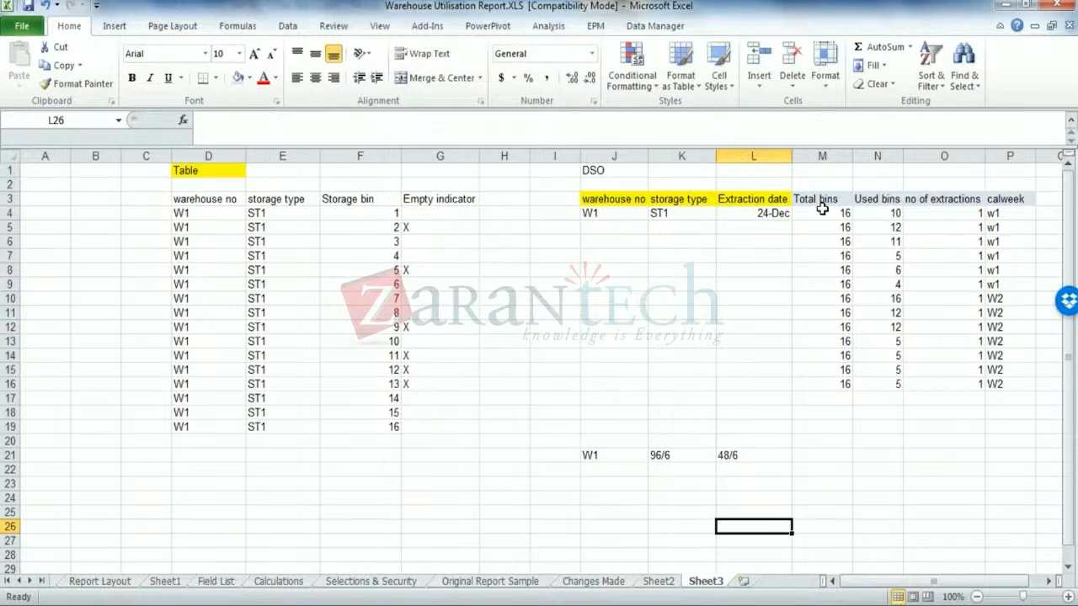
- Examine the Total bins, Used bins and no of extractions columns against the W1 summary row
{"action": "left_click", "coordinate": [665, 450]}
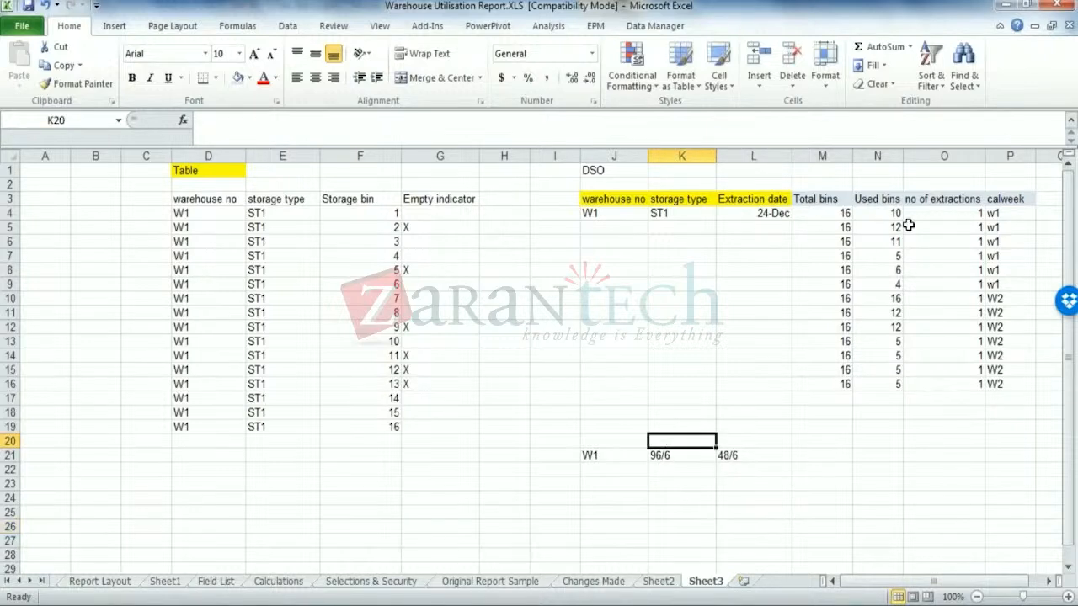
{"action": "left_click", "coordinate": [829, 211]}
{"action": "left_click", "coordinate": [828, 196]}
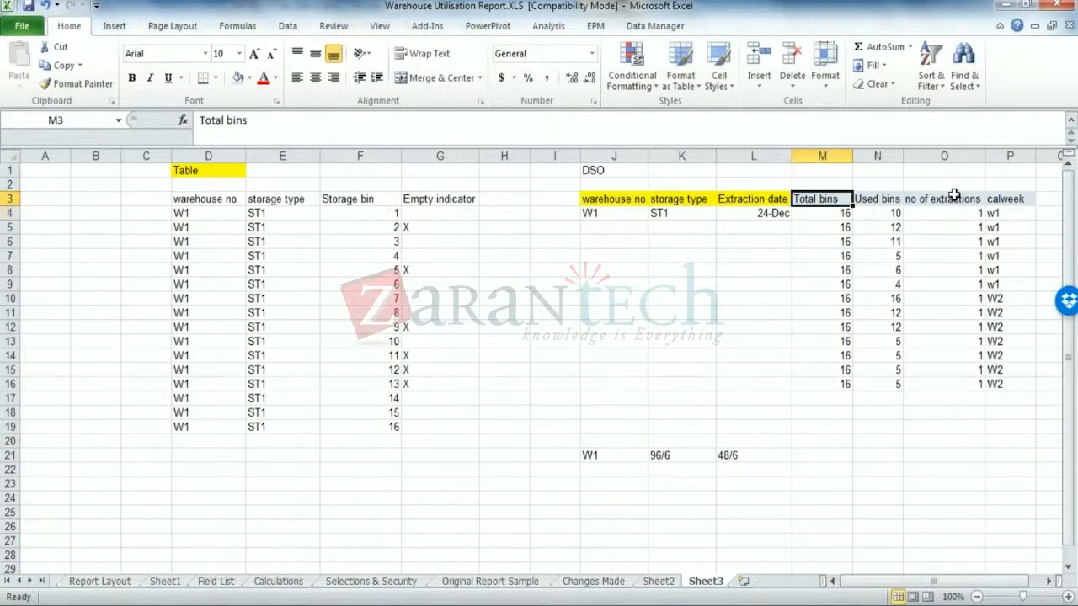
{"action": "left_click", "coordinate": [957, 197]}
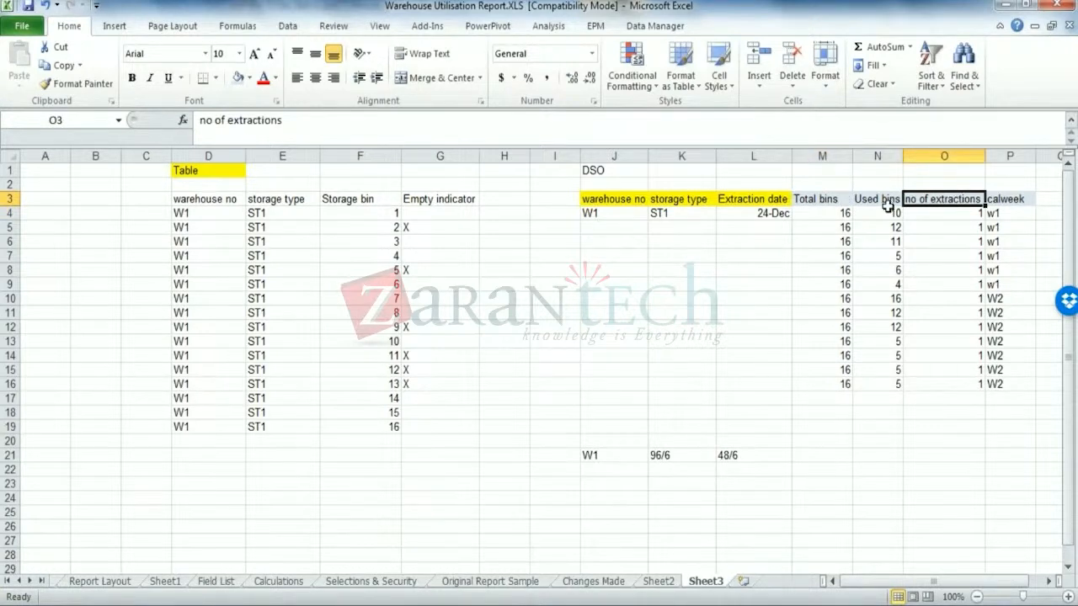
{"action": "left_click", "coordinate": [807, 199]}
{"action": "left_click", "coordinate": [941, 200]}
{"action": "left_click", "coordinate": [864, 198]}
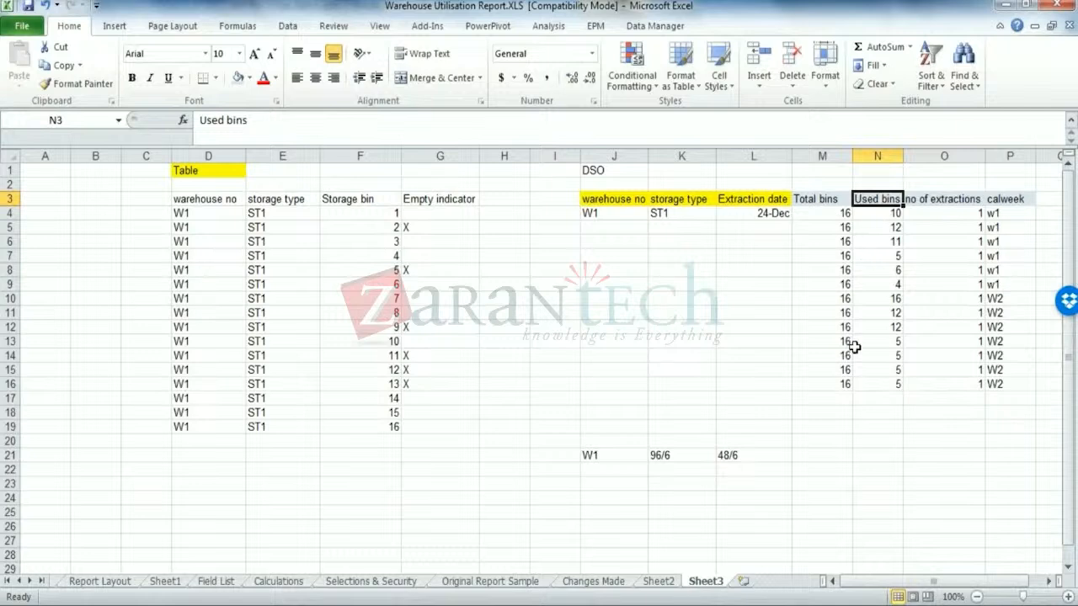
{"action": "left_click", "coordinate": [976, 402]}
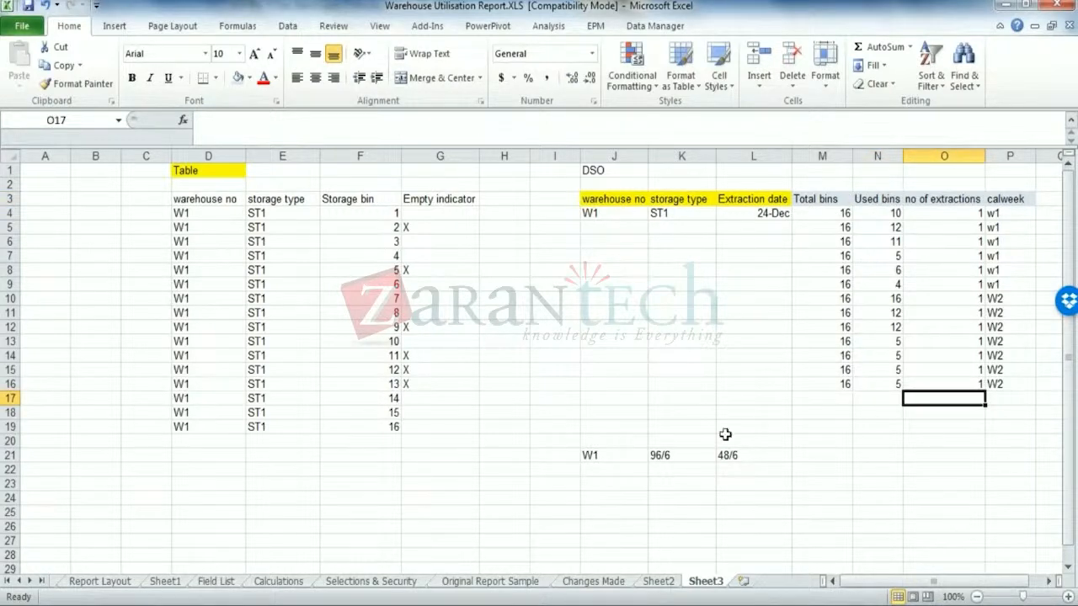
{"action": "left_click", "coordinate": [592, 455]}
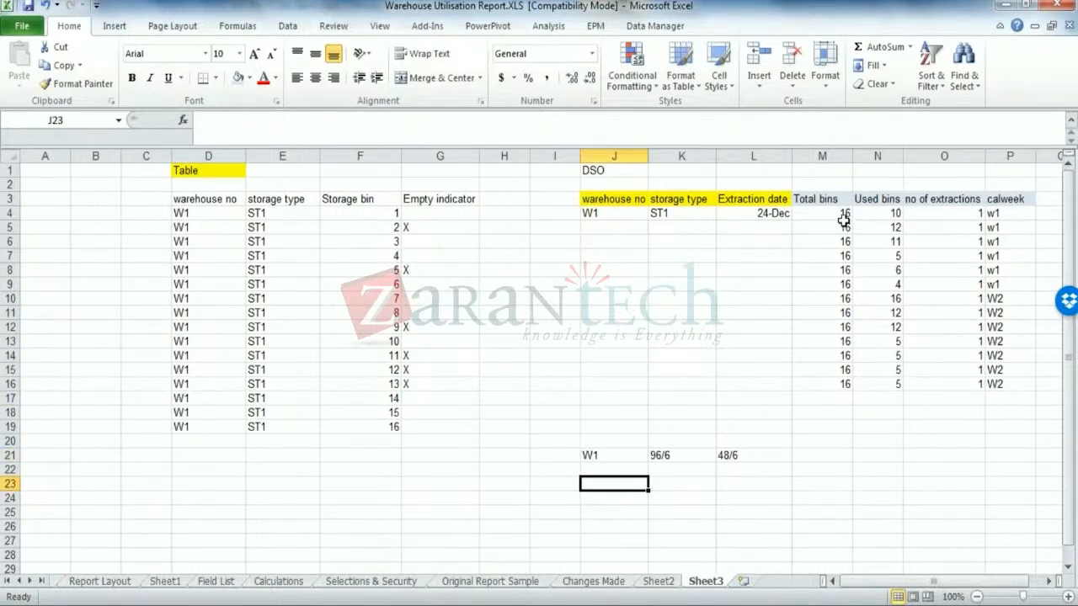
{"action": "left_click_drag", "start_coordinate": [842, 216], "coordinate": [841, 385]}
{"action": "left_click_drag", "start_coordinate": [943, 214], "coordinate": [954, 380]}
{"action": "left_click", "coordinate": [892, 213]}
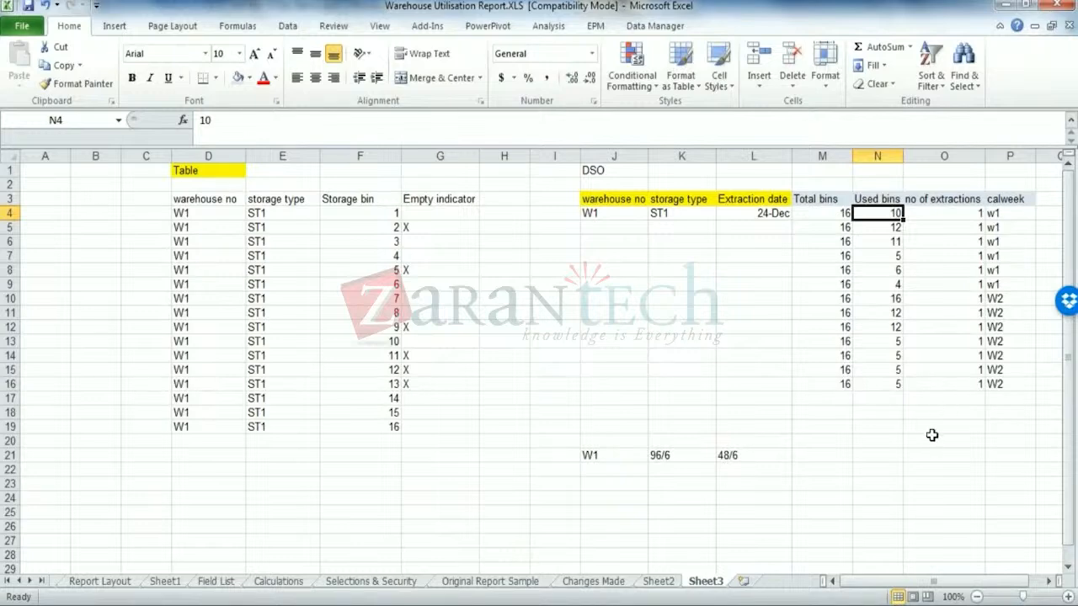
- Switch to the PowerPoint presentation and append ", no of extractions" to the "Two key figures" box on slide 37
{"action": "key", "text": "alt+Tab"}
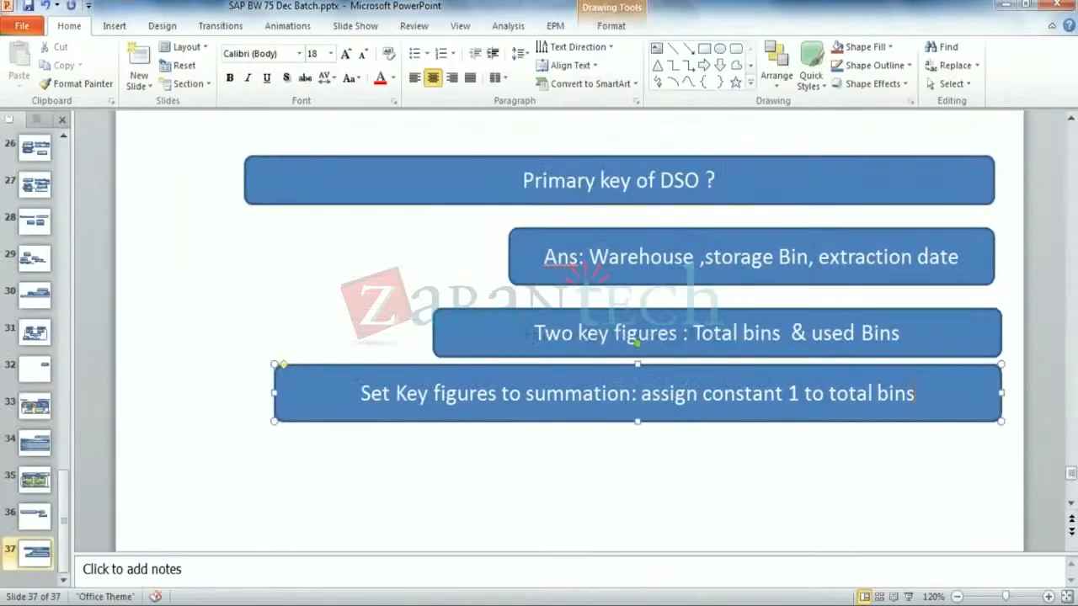
{"action": "left_click", "coordinate": [904, 335]}
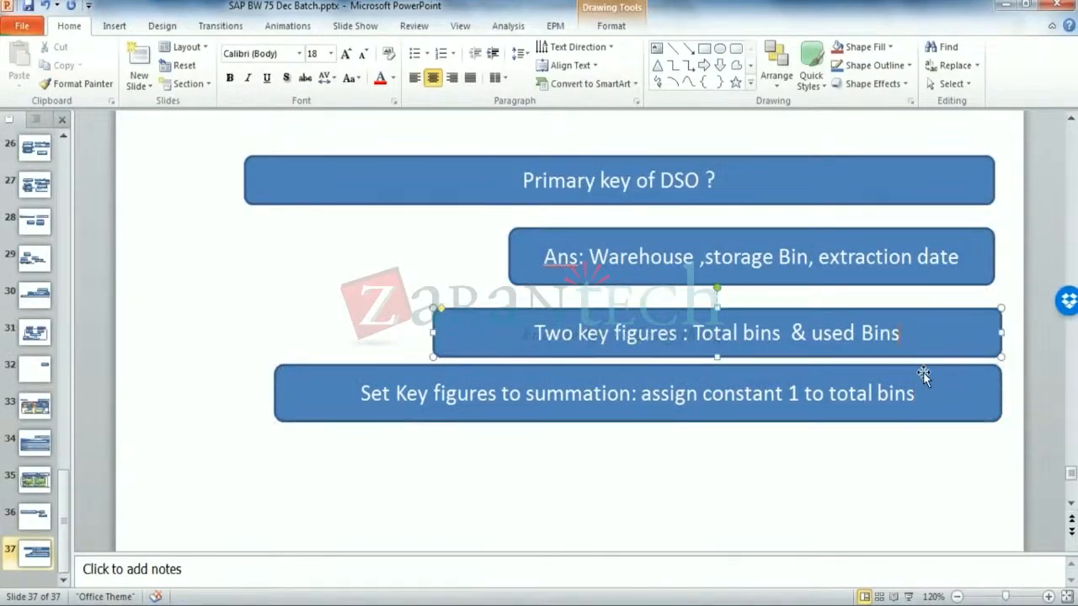
{"action": "type", "text": ", no of ex"}
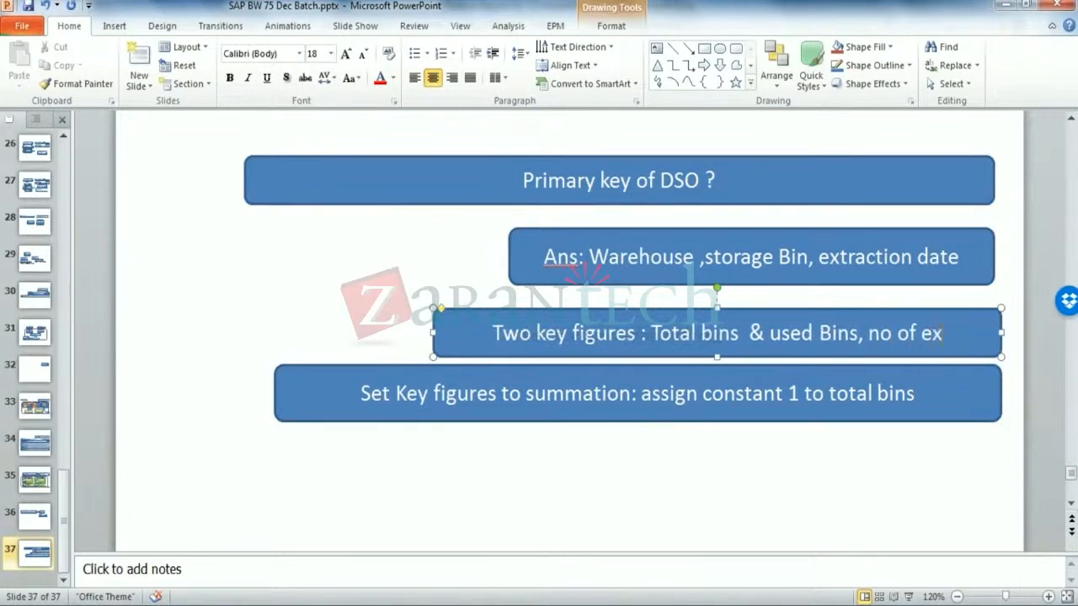
{"action": "type", "text": "tractions"}
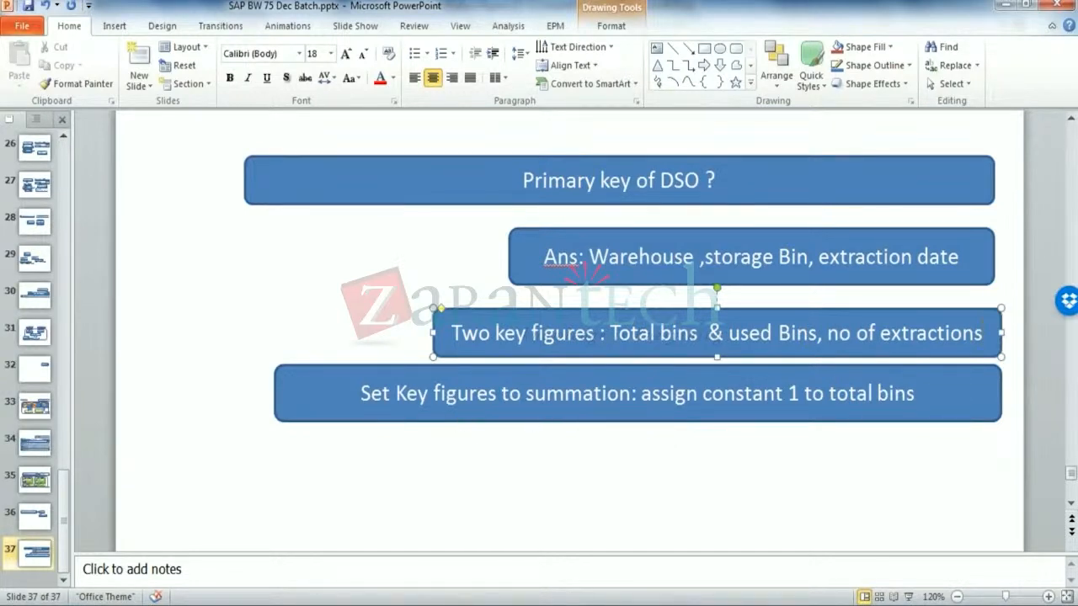
- Remove the word "Set" from the start of the key figures summation box
{"action": "left_click", "coordinate": [375, 393]}
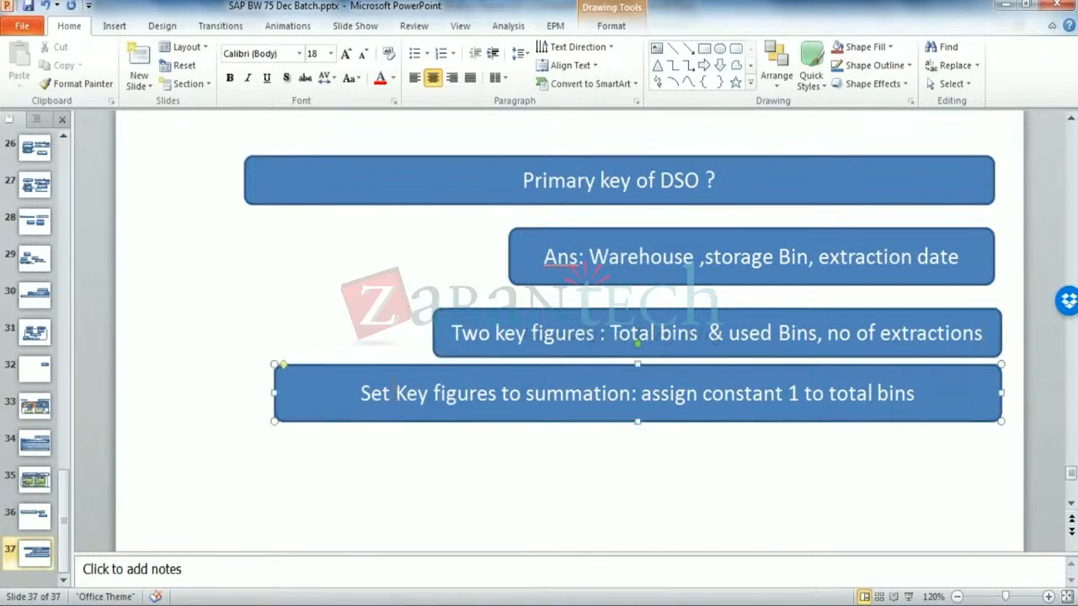
{"action": "double_click", "coordinate": [375, 394]}
{"action": "key", "text": "Delete"}
{"action": "left_click", "coordinate": [611, 505]}
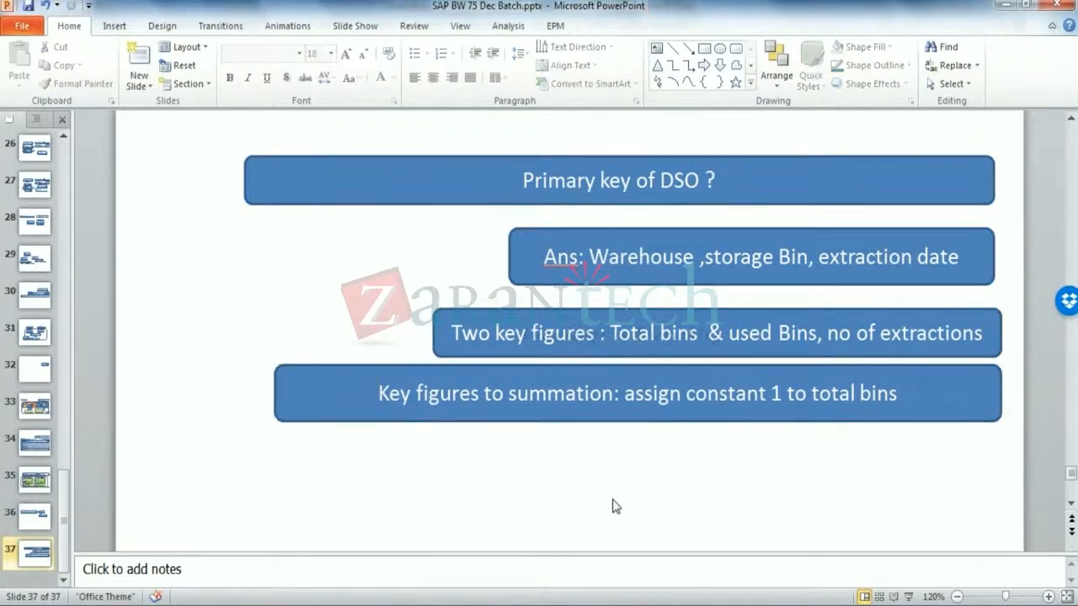
- Append "and if not empty then assign 1 to used bins" to the key figures summation box
{"action": "left_click", "coordinate": [900, 394]}
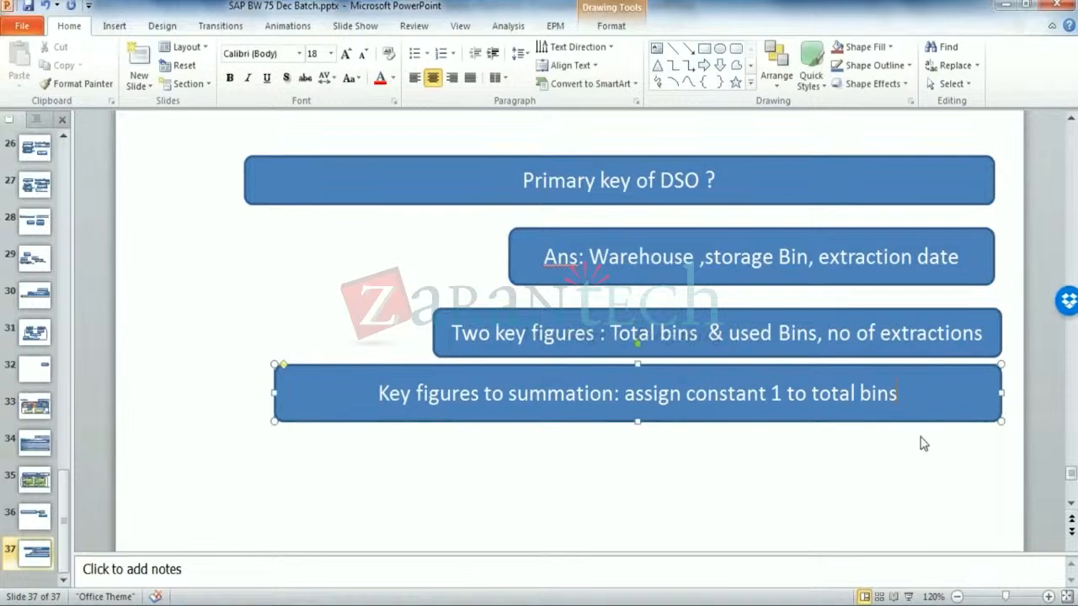
{"action": "type", "text": "and i"}
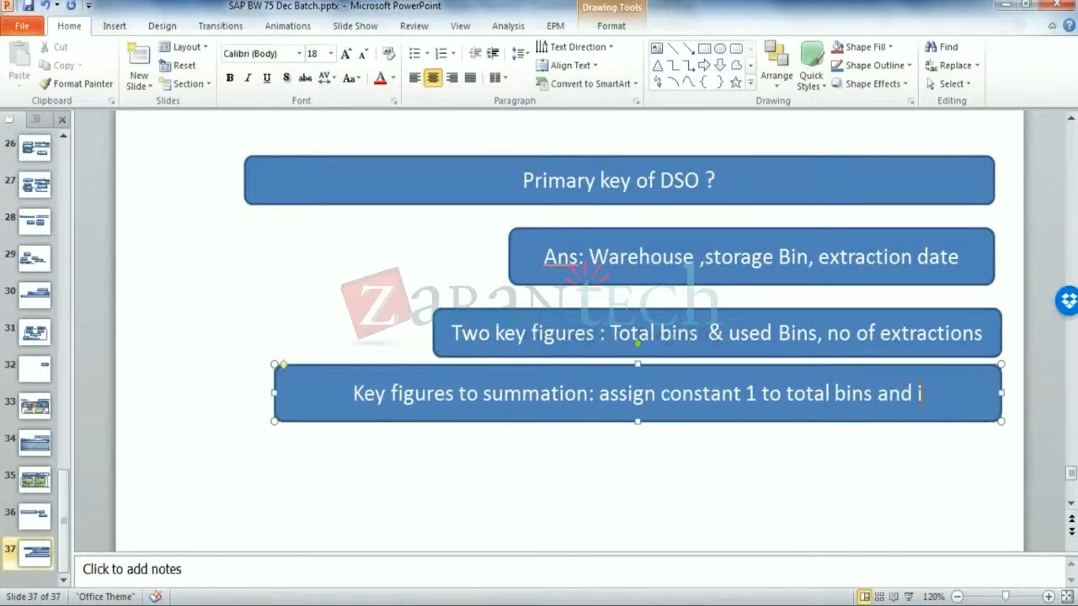
{"action": "type", "text": "f emp"}
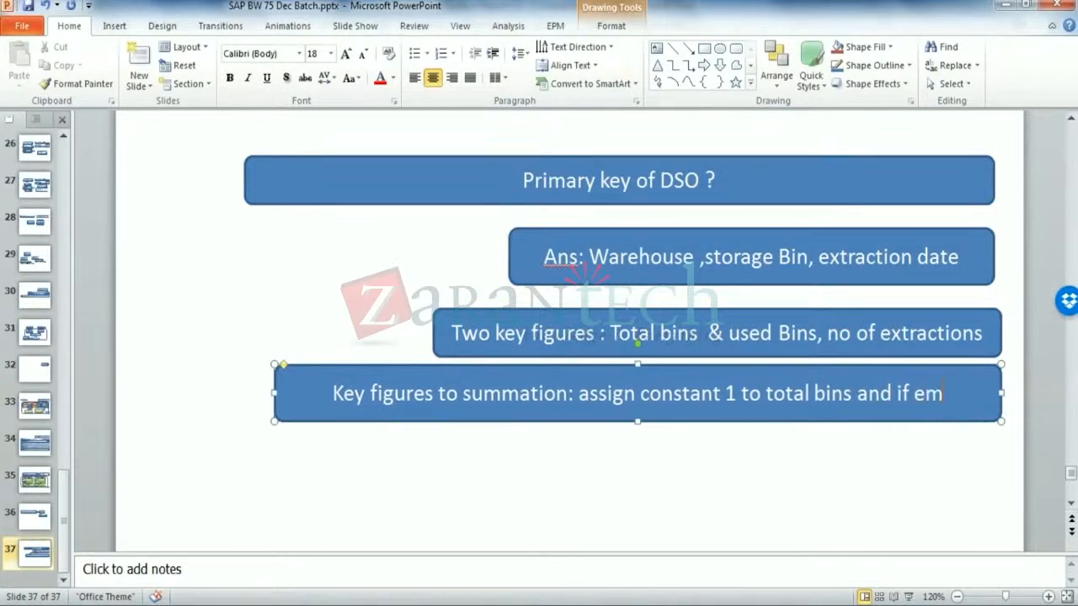
{"action": "key", "text": "BackSpace"}
{"action": "key", "text": "BackSpace"}
{"action": "key", "text": "BackSpace"}
{"action": "type", "text": "not"}
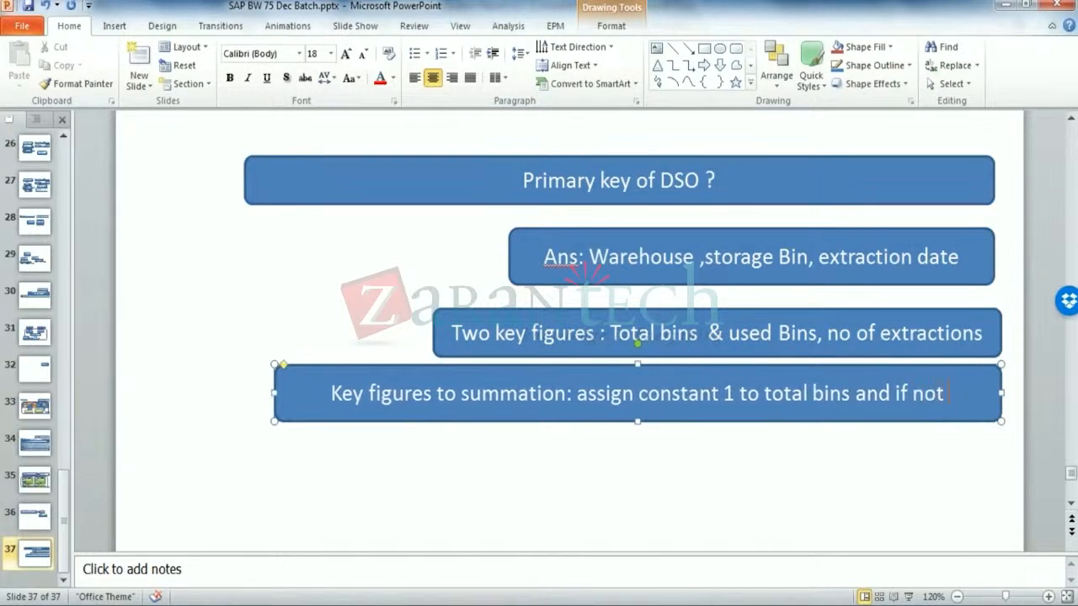
{"action": "type", "text": " empty then"}
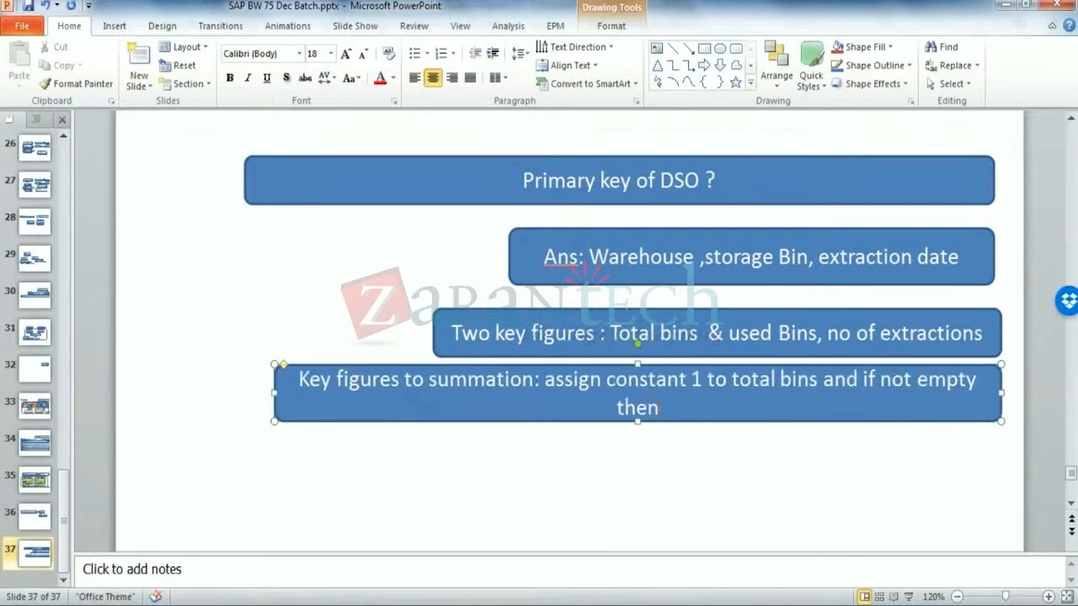
{"action": "type", "text": " assing"}
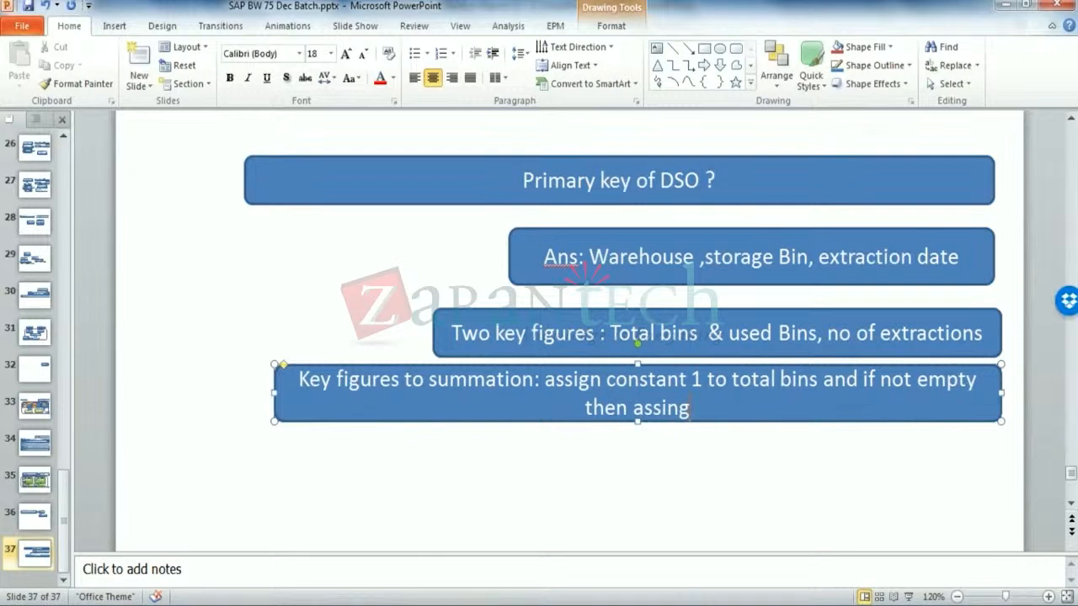
{"action": "key", "text": "BackSpace"}
{"action": "key", "text": "BackSpace"}
{"action": "type", "text": "gn t"}
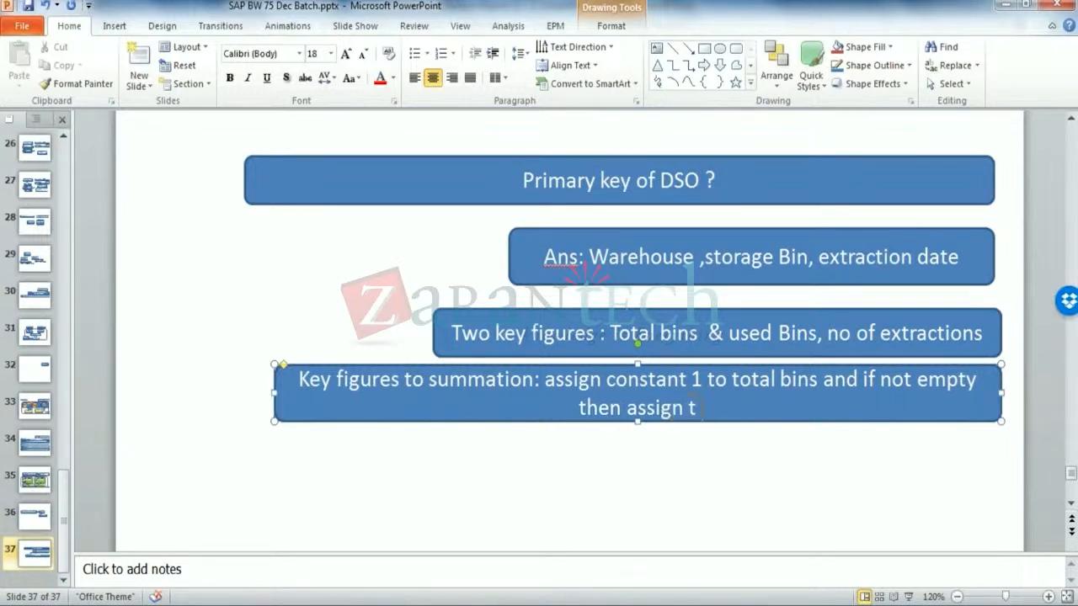
{"action": "key", "text": "BackSpace"}
{"action": "type", "text": "1 to used bins"}
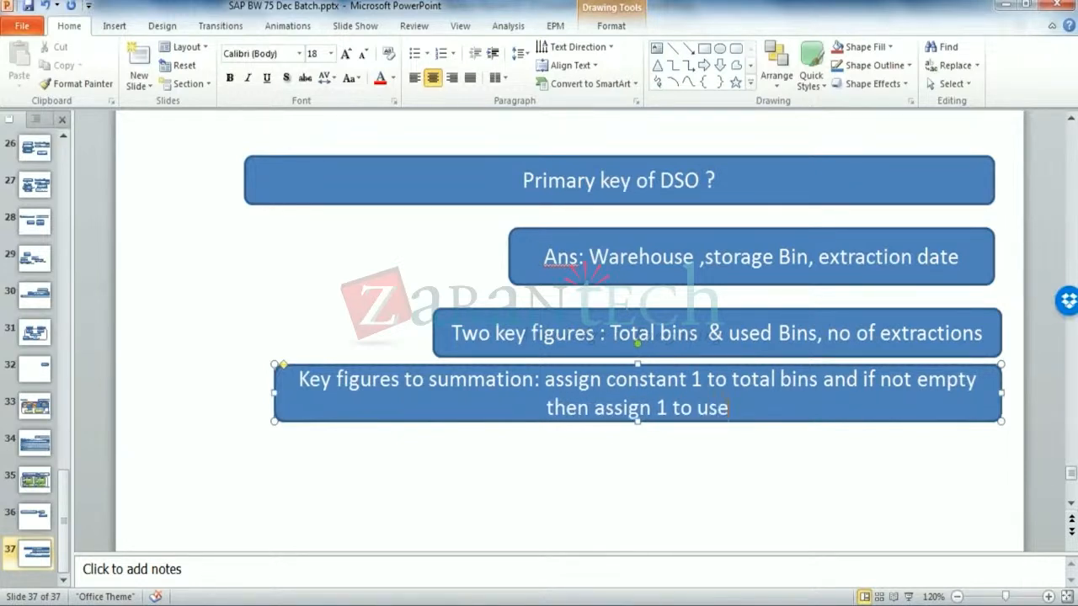
{"action": "left_click", "coordinate": [712, 513]}
- Add a rounded rectangle below the key figures summation box with the text "Key figure in Overwrite mode: No of extraction : 1"
{"action": "left_click", "coordinate": [737, 49]}
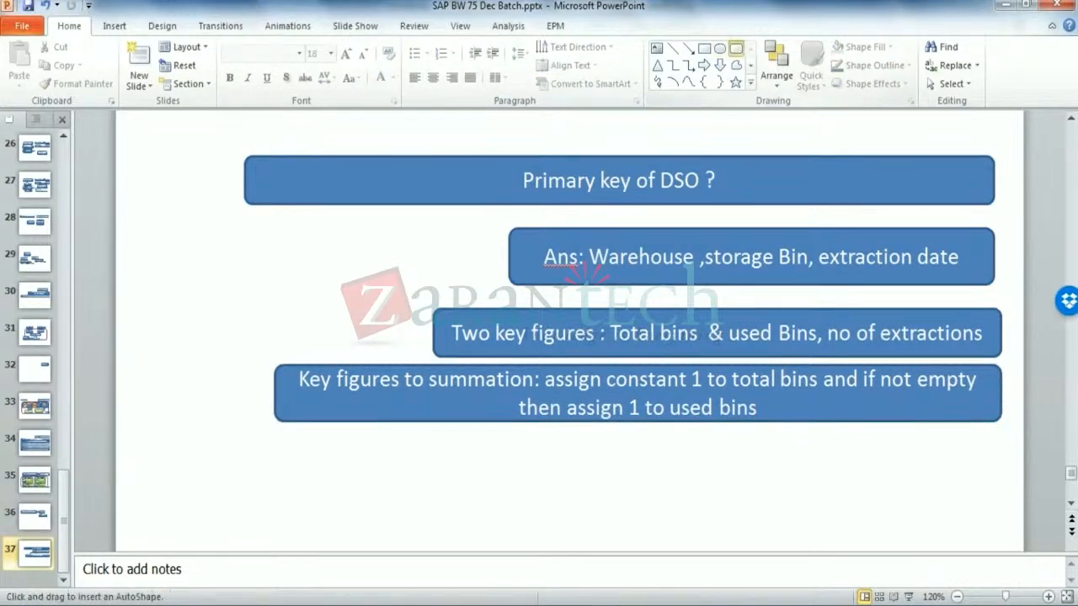
{"action": "mouse_move", "coordinate": [274, 437]}
{"action": "left_mouse_down"}
{"action": "mouse_move", "coordinate": [298, 457]}
{"action": "mouse_move", "coordinate": [992, 476]}
{"action": "mouse_move", "coordinate": [1001, 486]}
{"action": "left_mouse_up"}
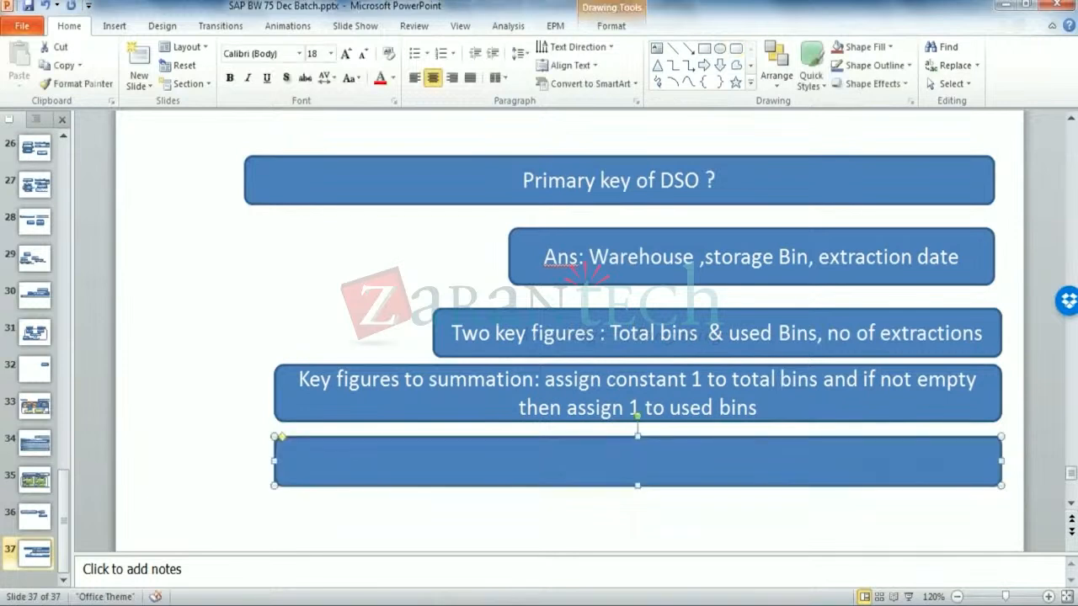
{"action": "type", "text": "Key "}
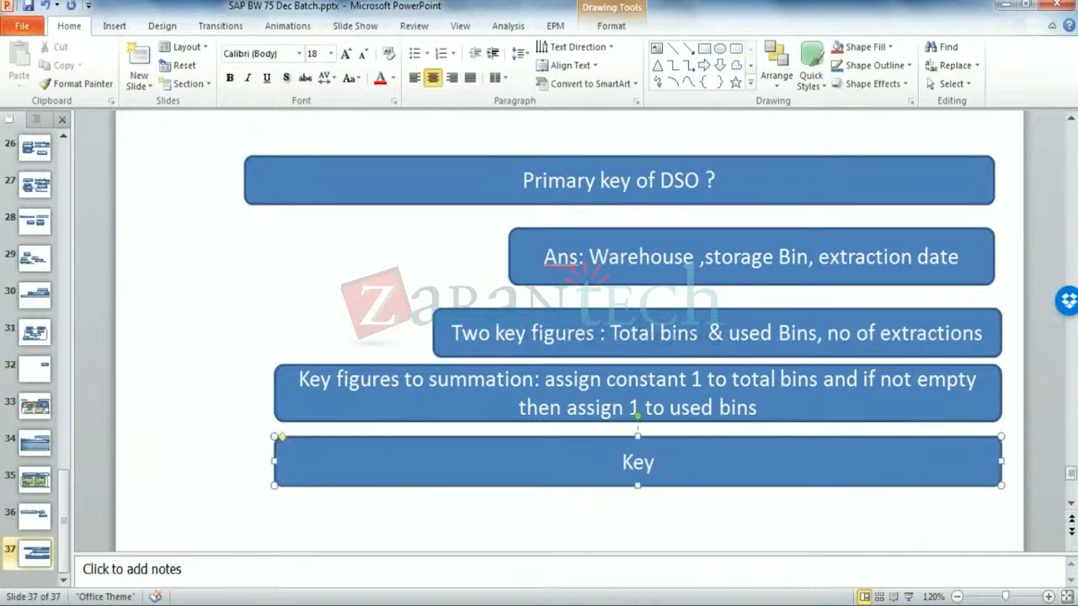
{"action": "type", "text": "figure"}
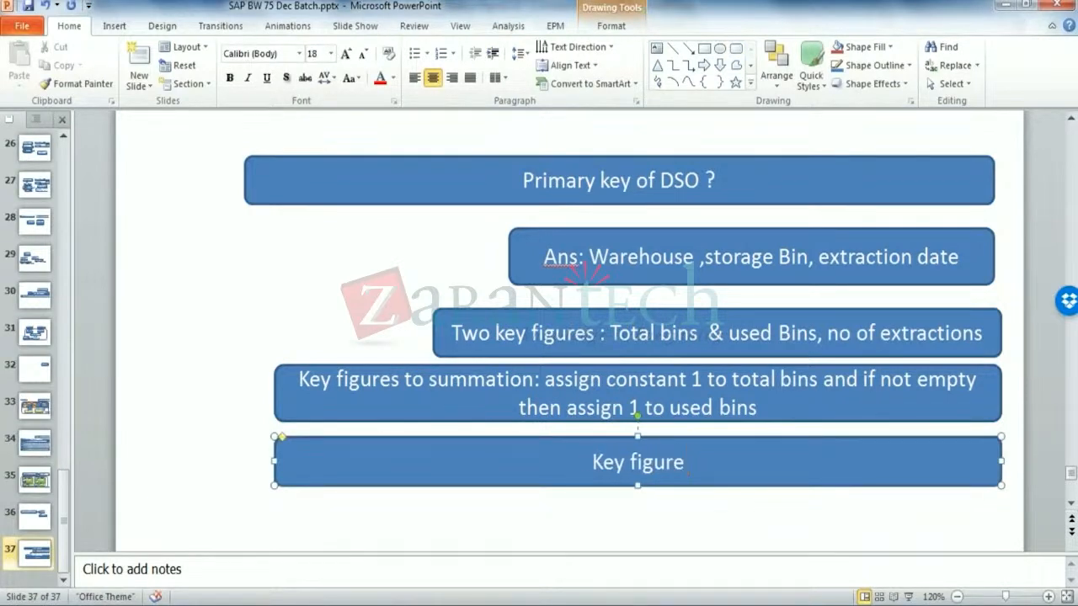
{"action": "type", "text": " in Overwri"}
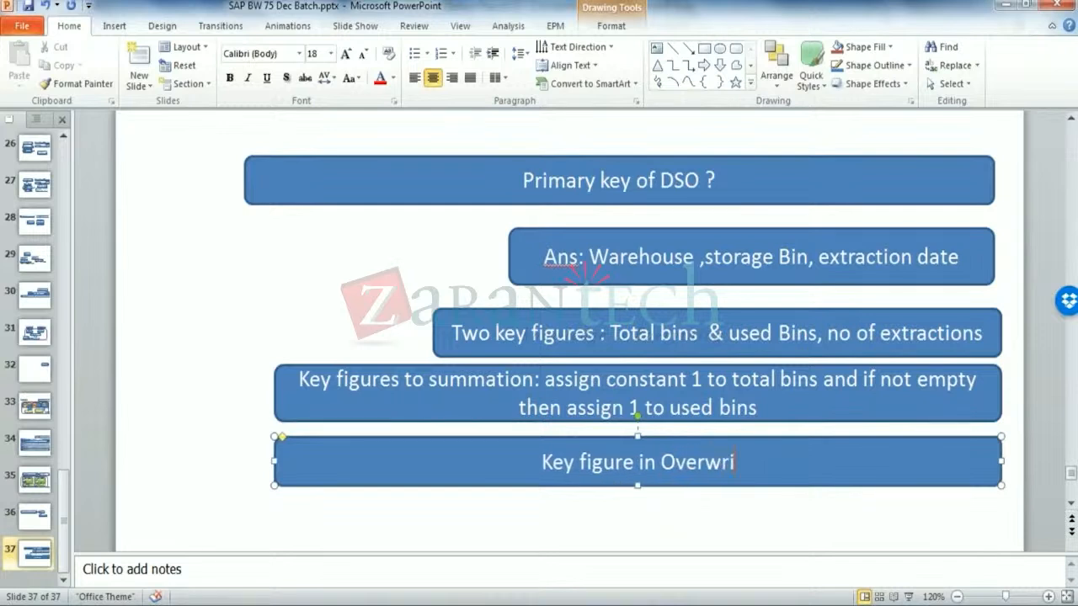
{"action": "type", "text": "te mode: N"}
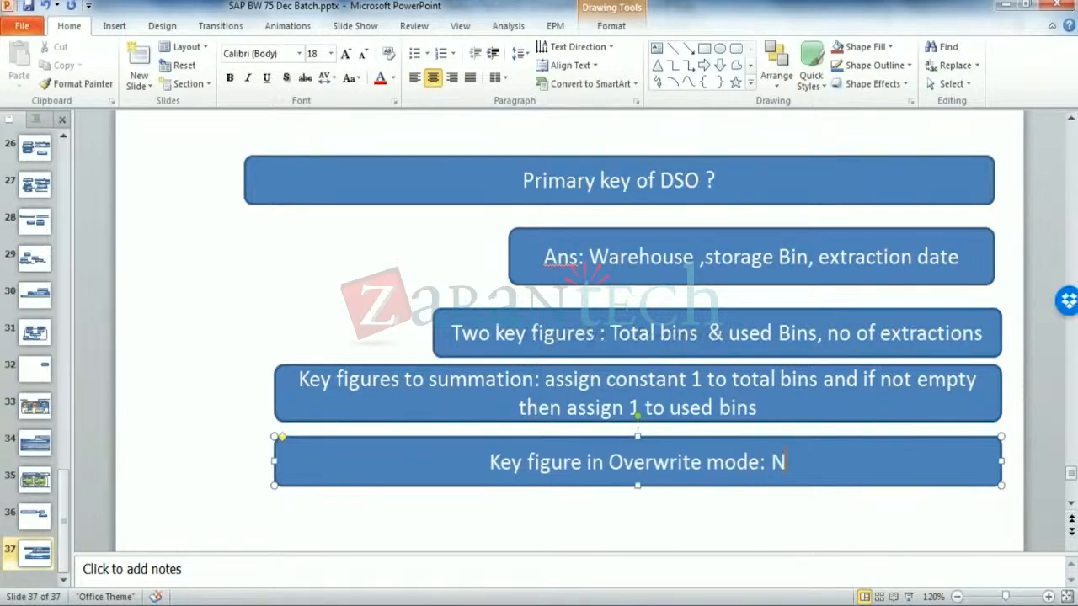
{"action": "type", "text": "o of extra"}
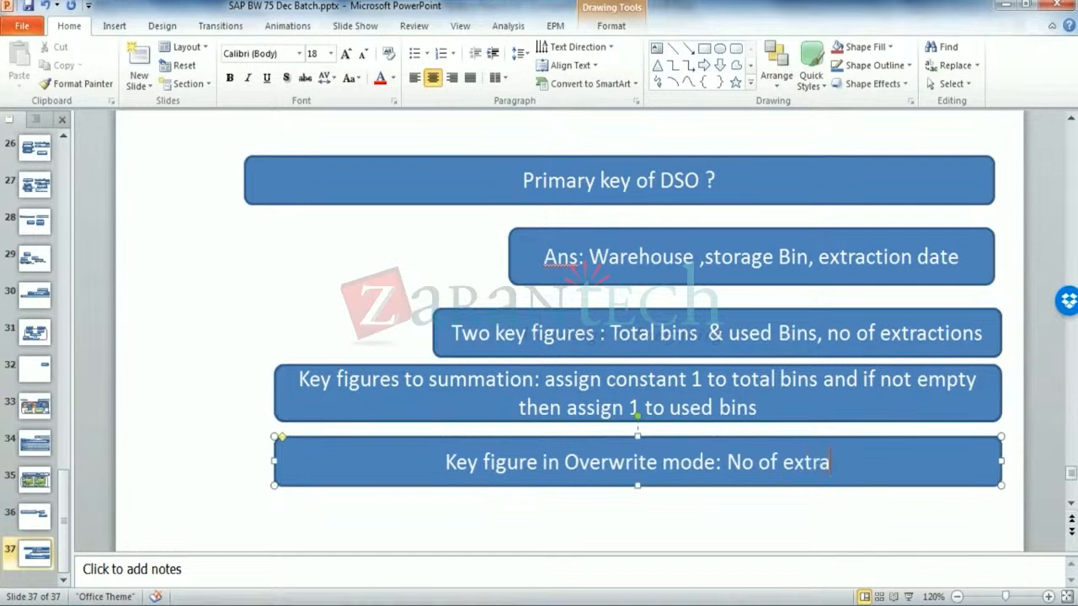
{"action": "type", "text": "ction"}
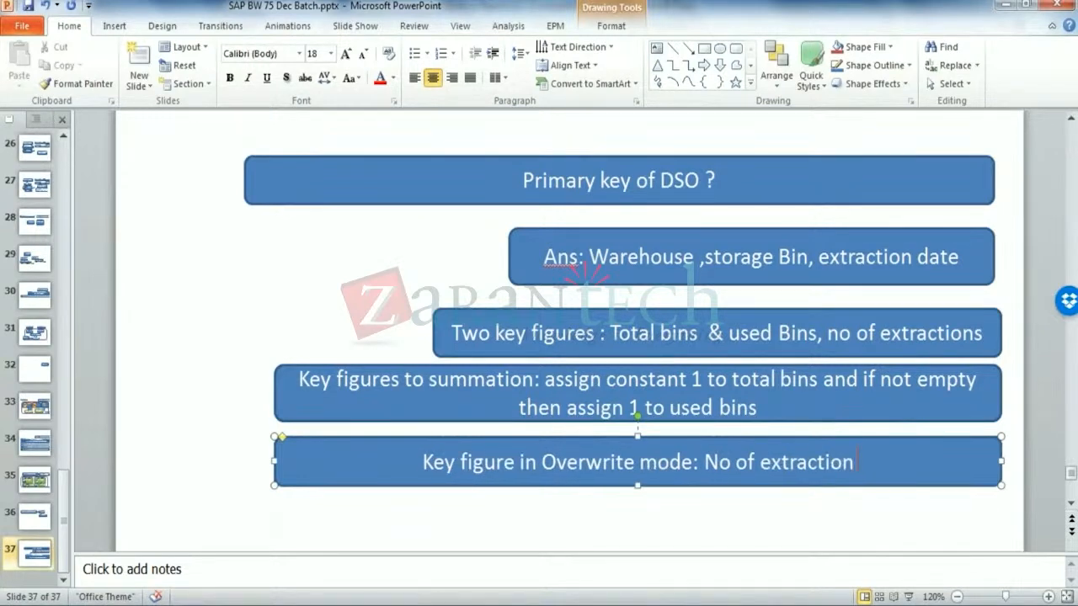
{"action": "type", "text": " : 1"}
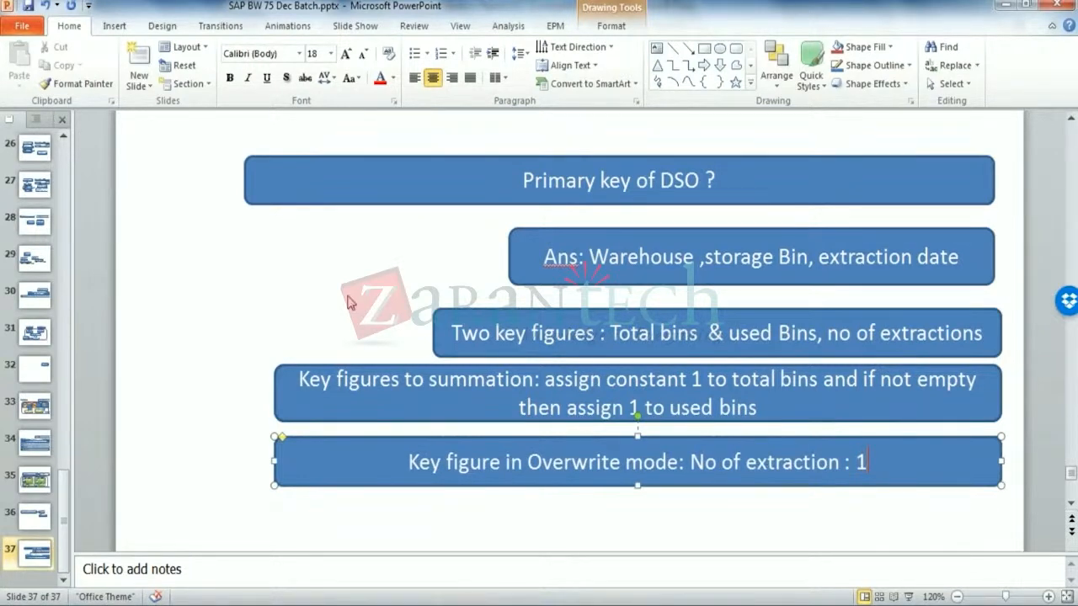
{"action": "left_click", "coordinate": [202, 452]}
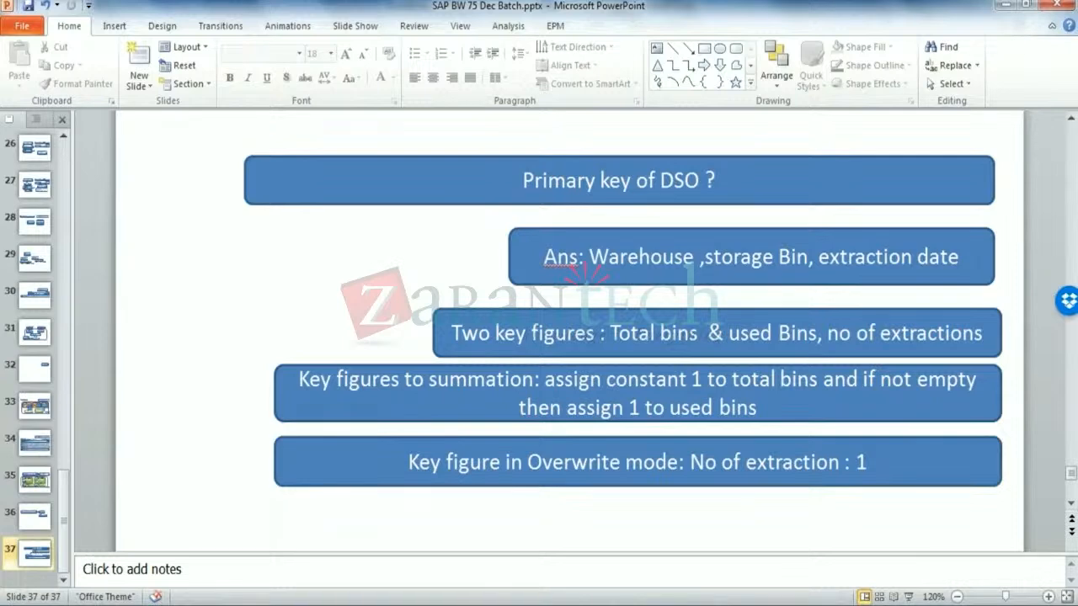
- Switch to the Excel workbook to review the DSO table on Sheet3, and return to the PowerPoint presentation
{"action": "key", "text": "alt+Tab"}
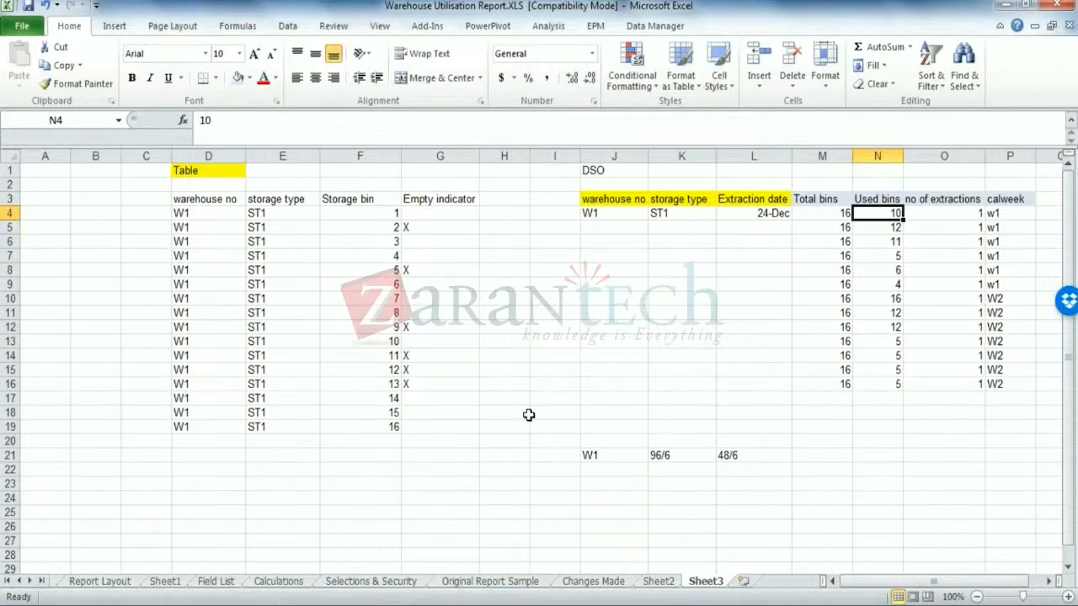
{"action": "left_click", "coordinate": [612, 213]}
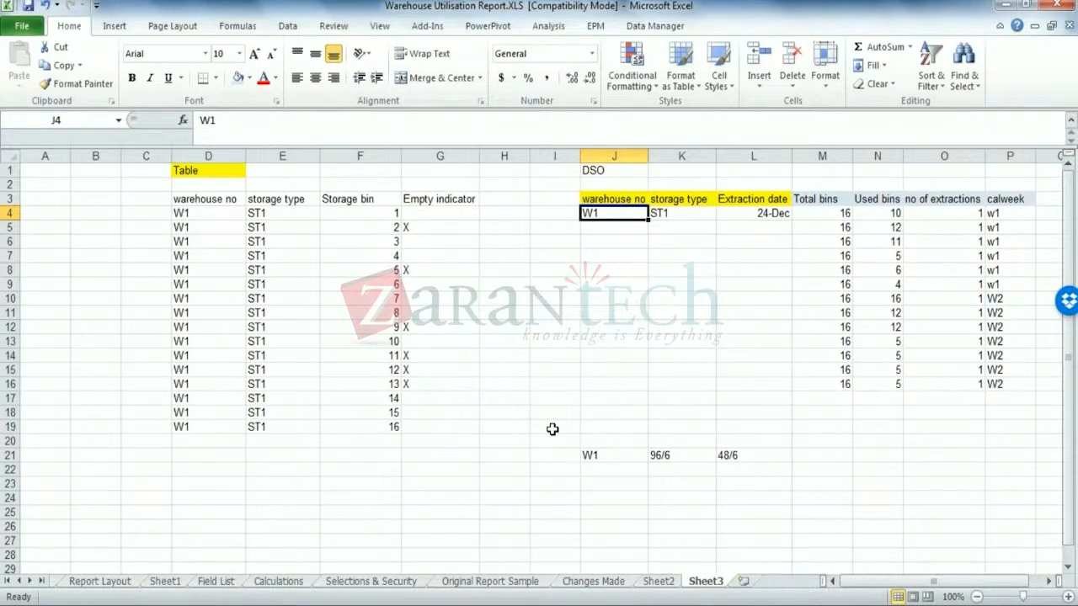
{"action": "key", "text": "alt+Tab"}
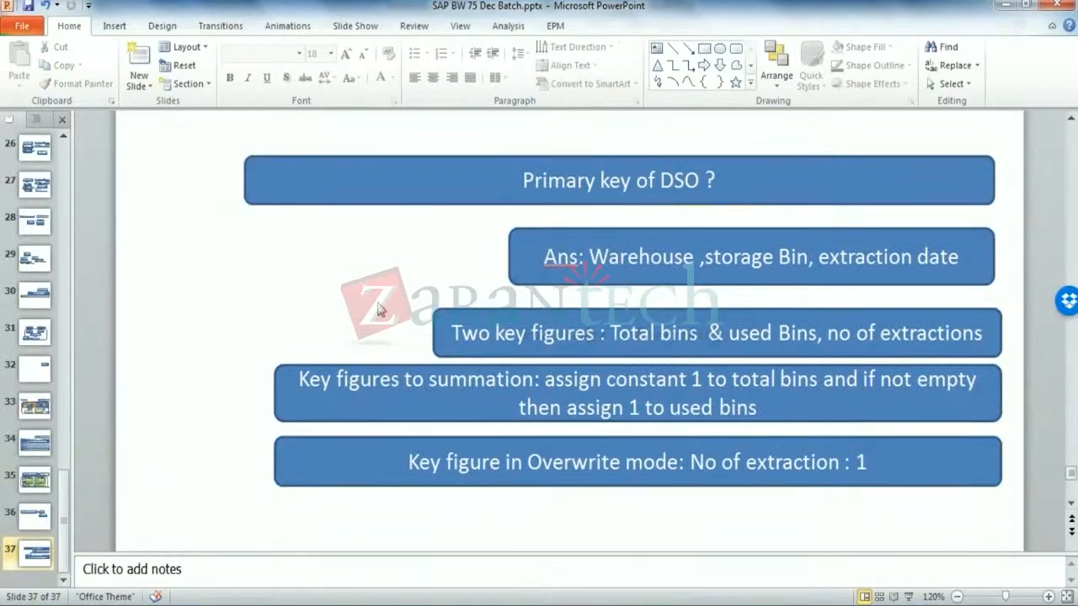
- Add a rounded rectangle labelled "LAGP" in the empty area beside the "Ans" box and save the presentation
{"action": "left_click", "coordinate": [736, 49]}
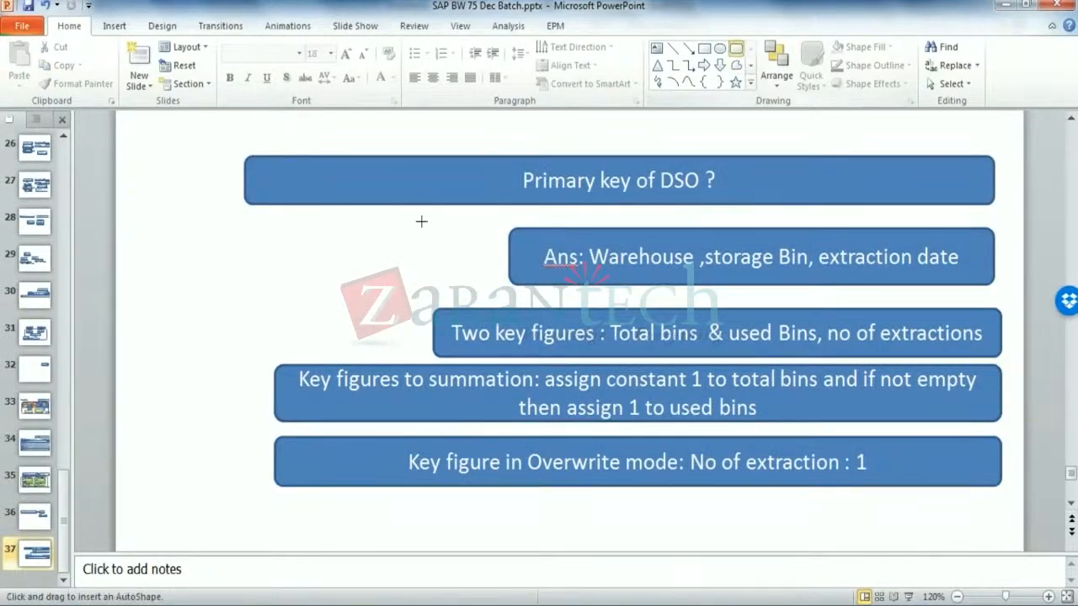
{"action": "left_click_drag", "start_coordinate": [146, 244], "coordinate": [344, 308]}
{"action": "type", "text": "L"}
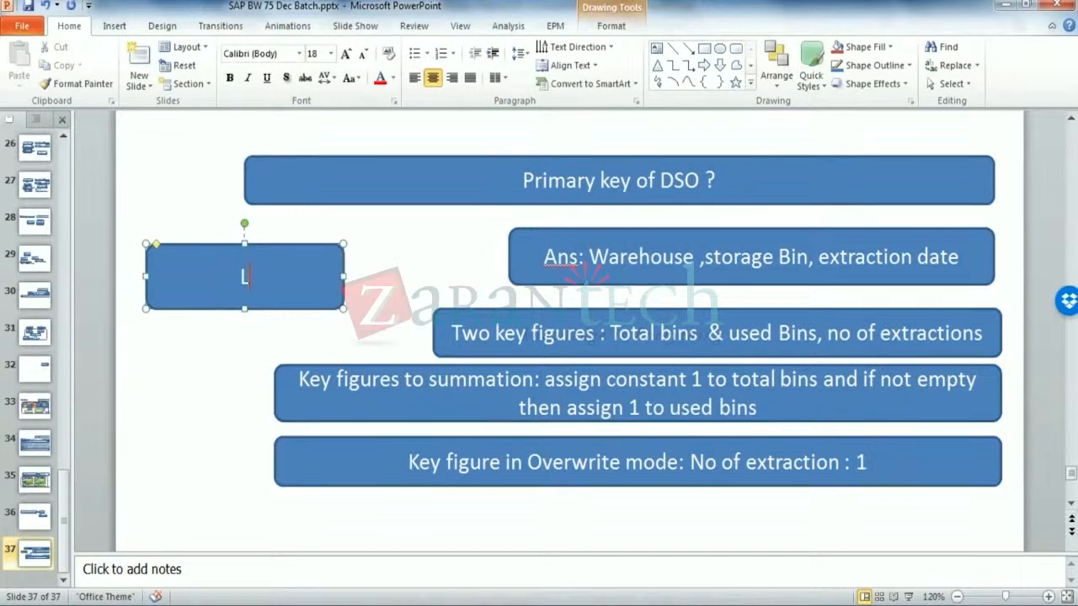
{"action": "type", "text": "AGP"}
{"action": "left_click", "coordinate": [204, 500]}
{"action": "key", "text": "ctrl+s"}
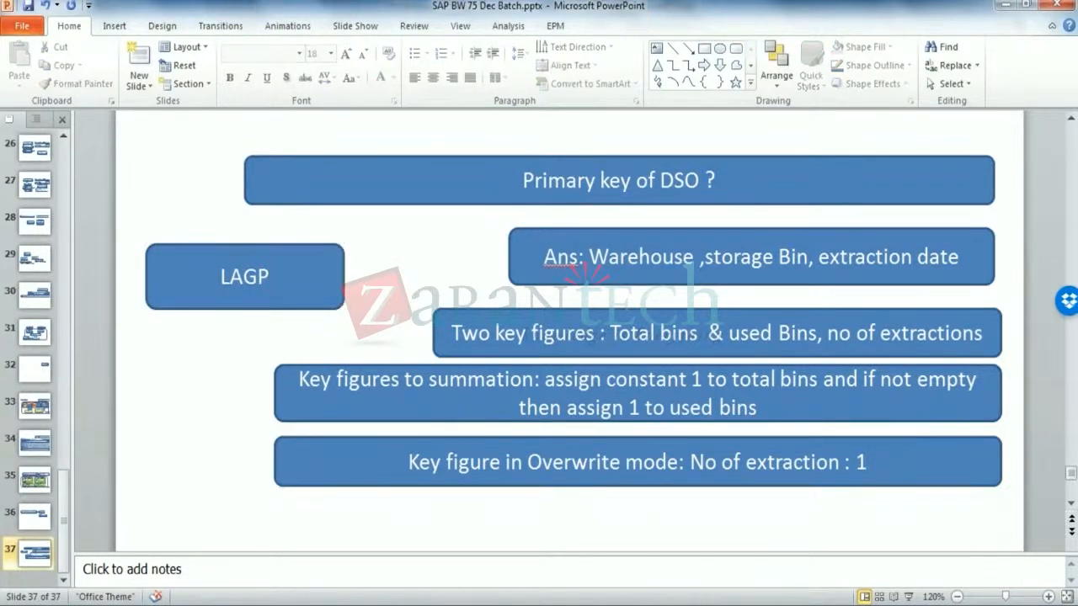
- Switch to the SAP IM Reports folder in Windows Explorer, copy the Dropbox link of Warehouse Utilisation Report.XLS, and close the folder window
{"action": "key", "text": "alt+Tab"}
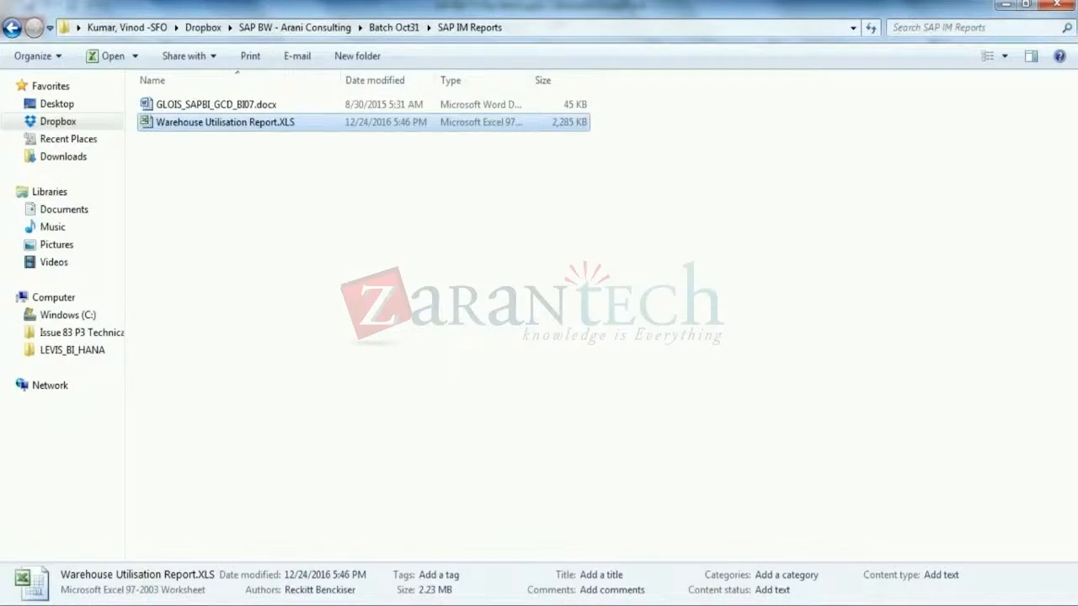
{"action": "right_click", "coordinate": [250, 129]}
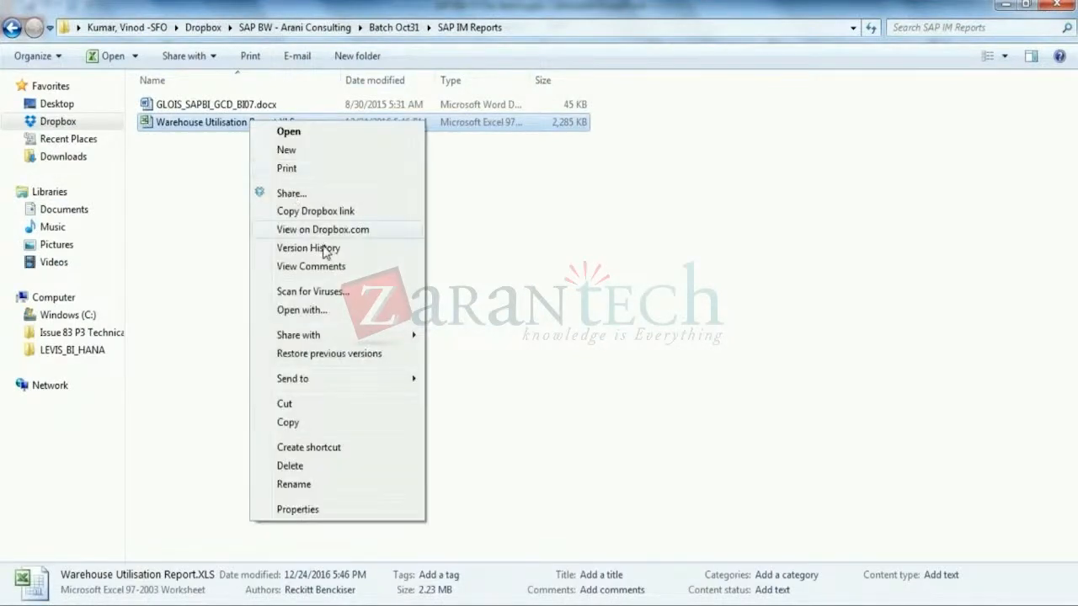
{"action": "left_click", "coordinate": [320, 212]}
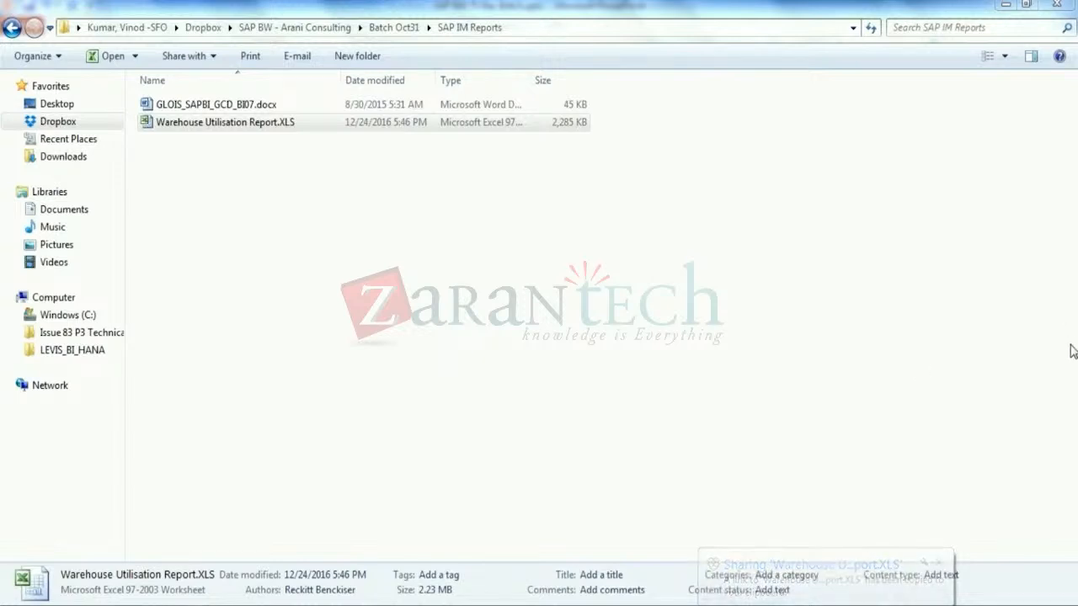
{"action": "left_click", "coordinate": [649, 397]}
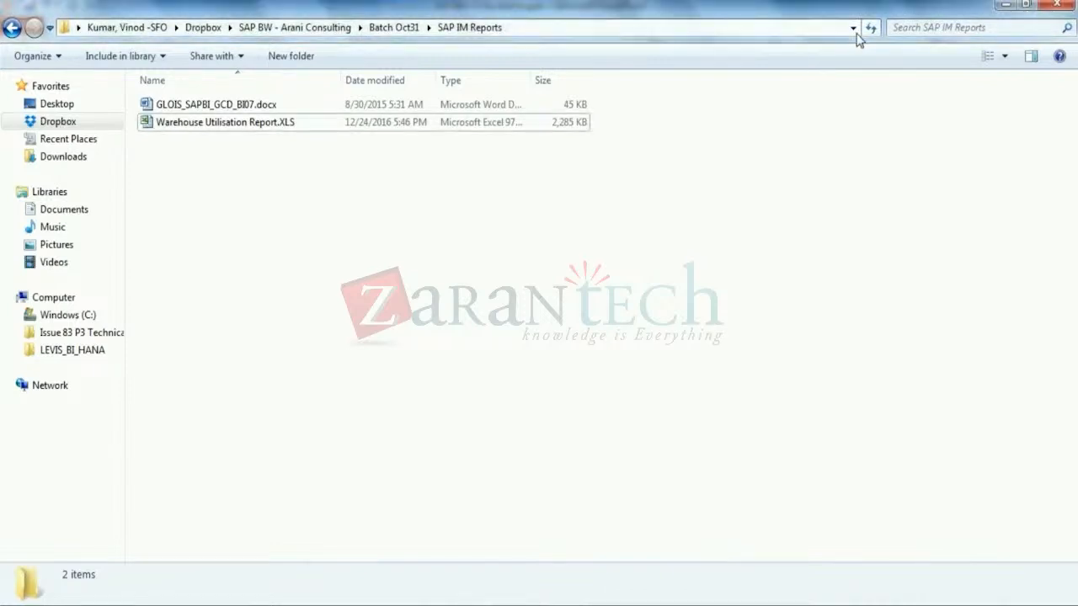
{"action": "left_click", "coordinate": [1056, 3]}
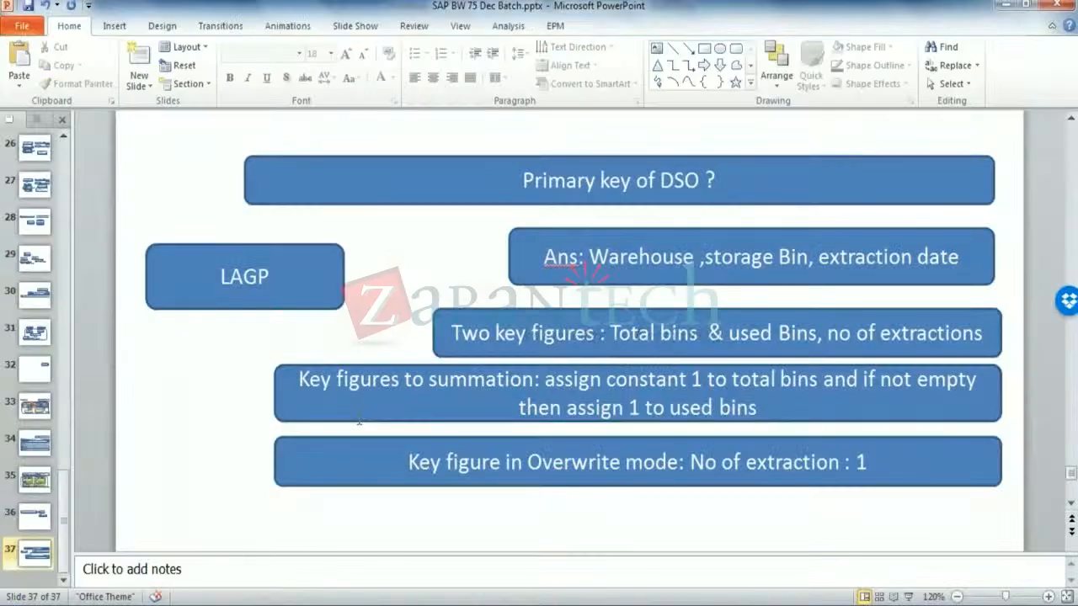
- Review the plant maintenance, MTTR and warehouse utilization slides 33 to 36 and return to slide 37
{"action": "left_click", "coordinate": [37, 484]}
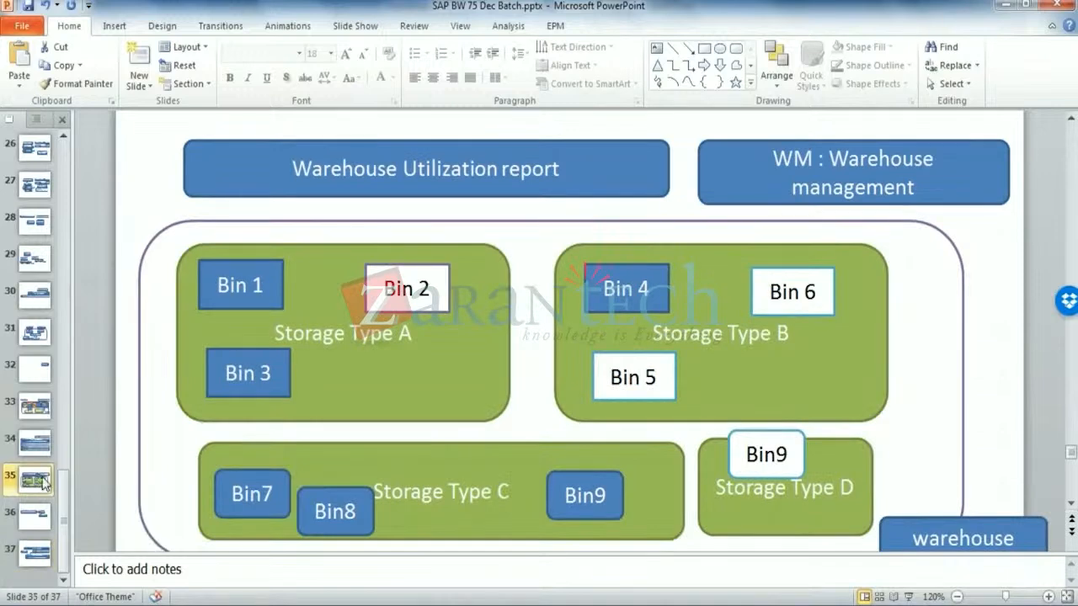
{"action": "left_click", "coordinate": [46, 415]}
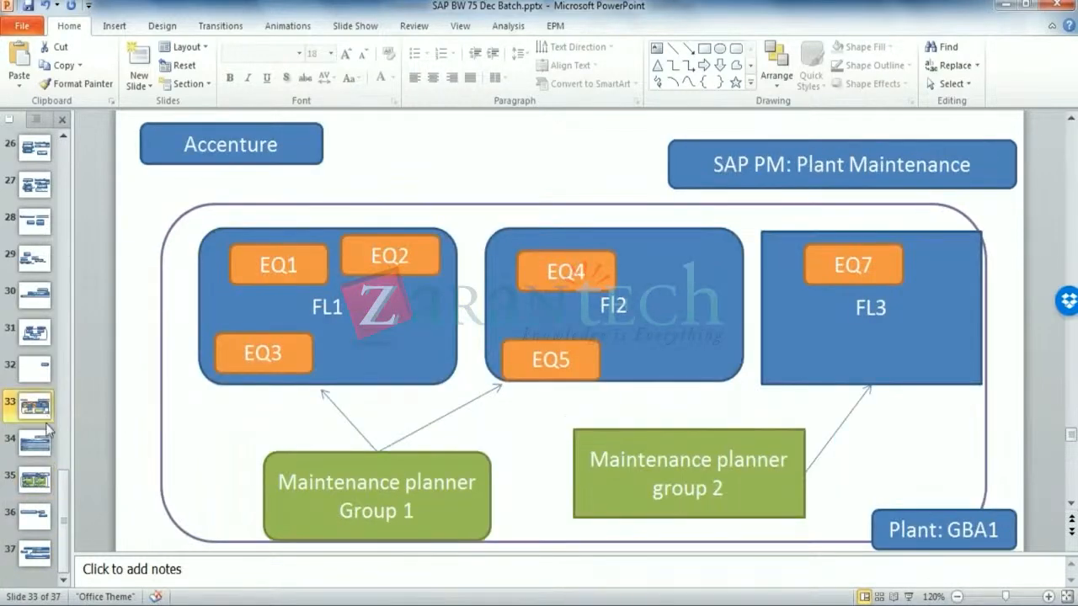
{"action": "left_click", "coordinate": [46, 444]}
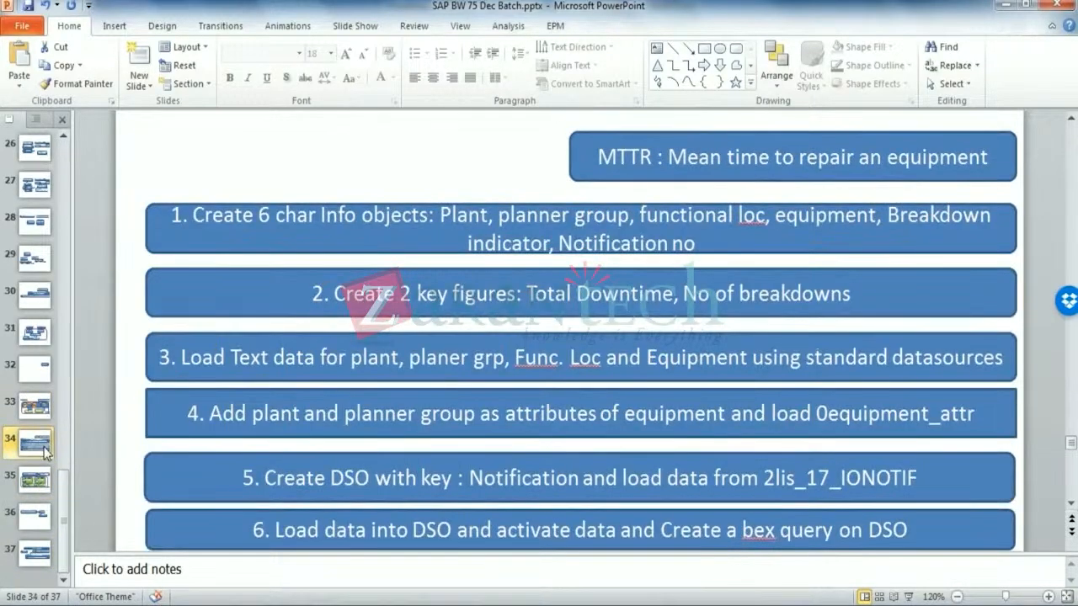
{"action": "left_click", "coordinate": [39, 483]}
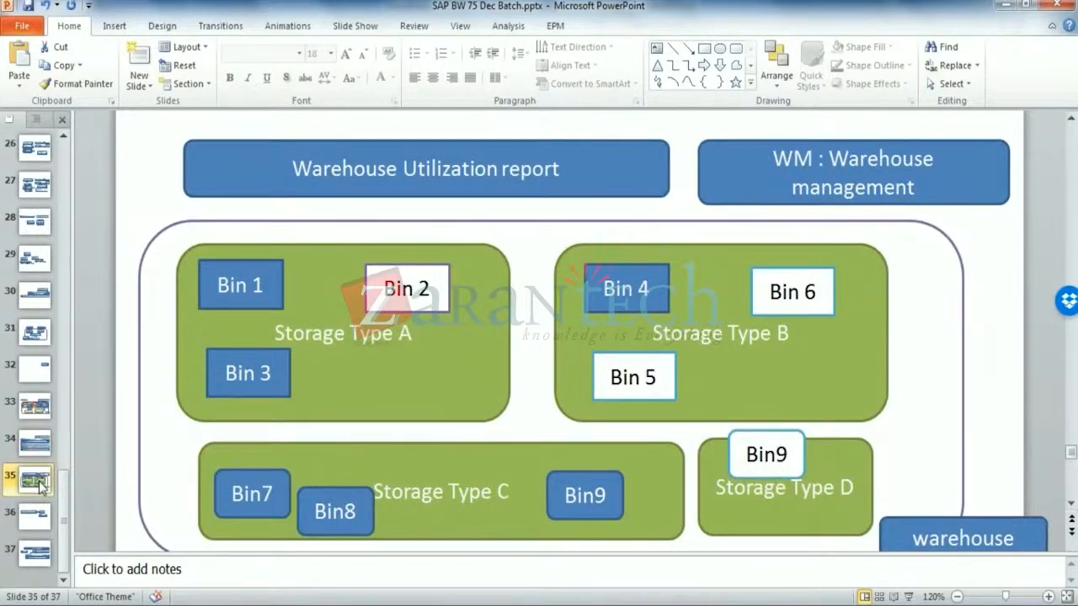
{"action": "left_click", "coordinate": [39, 520]}
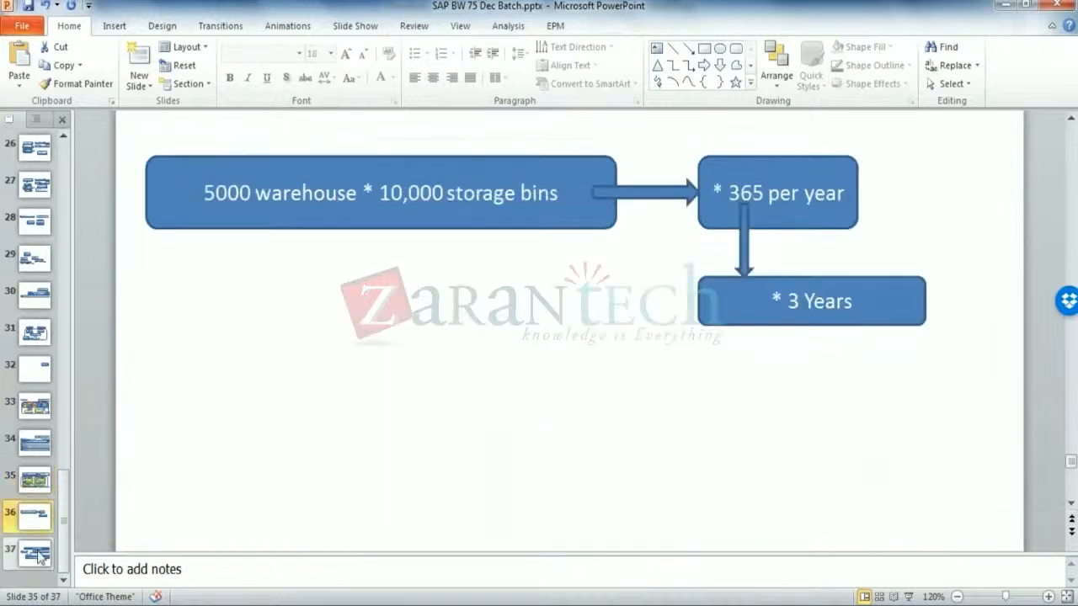
{"action": "left_click", "coordinate": [42, 554]}
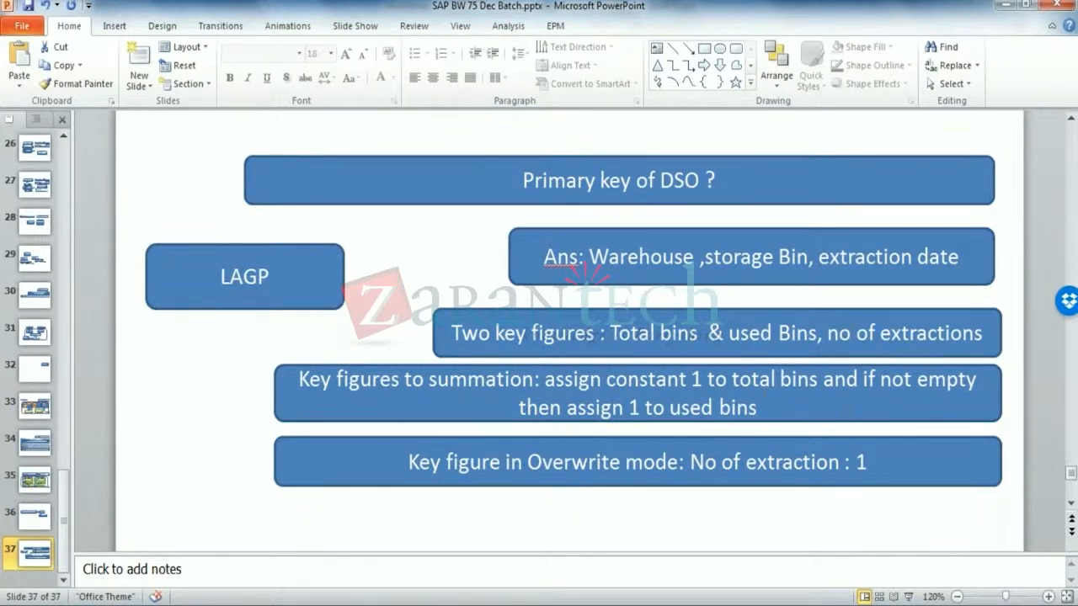
- Switch to the remote SAP session and open the BW7.5 logon screen from SAP Logon 730
{"action": "key", "text": "alt+Tab"}
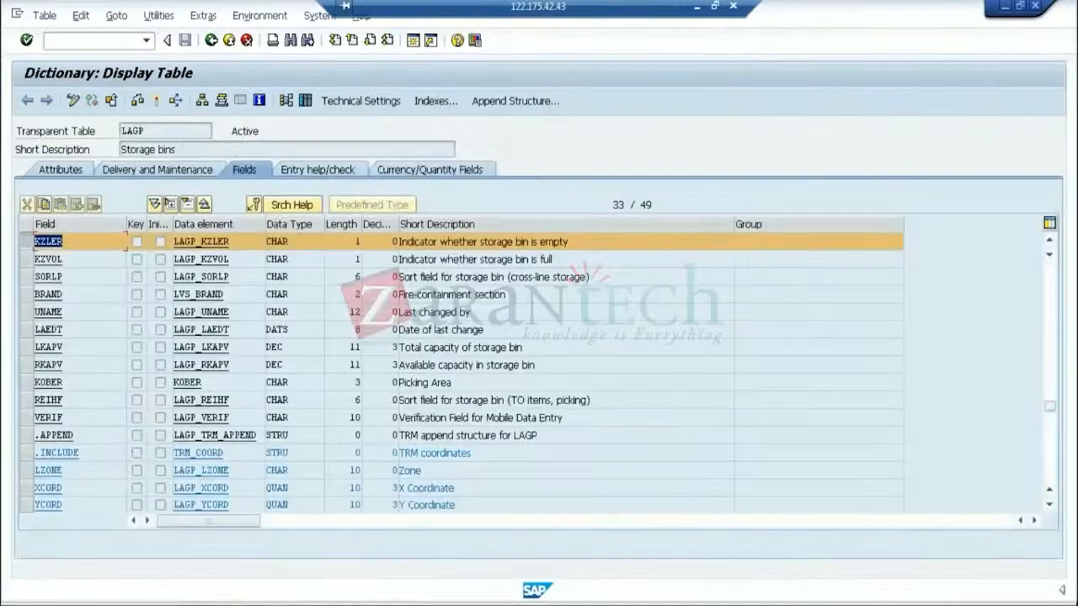
{"action": "left_click", "coordinate": [196, 584]}
{"action": "left_click", "coordinate": [192, 571]}
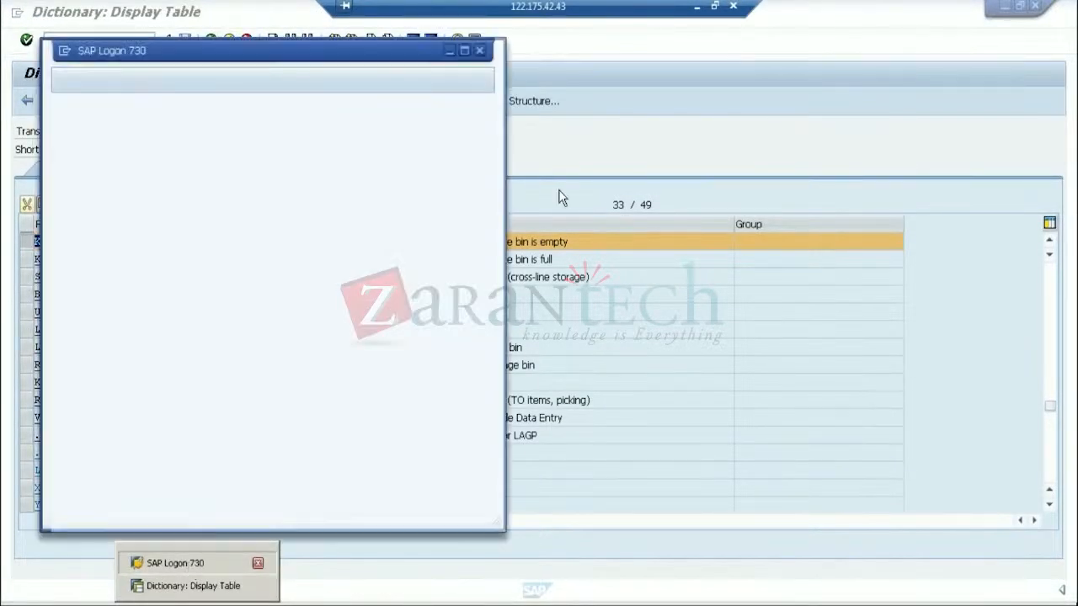
{"action": "left_click", "coordinate": [247, 118]}
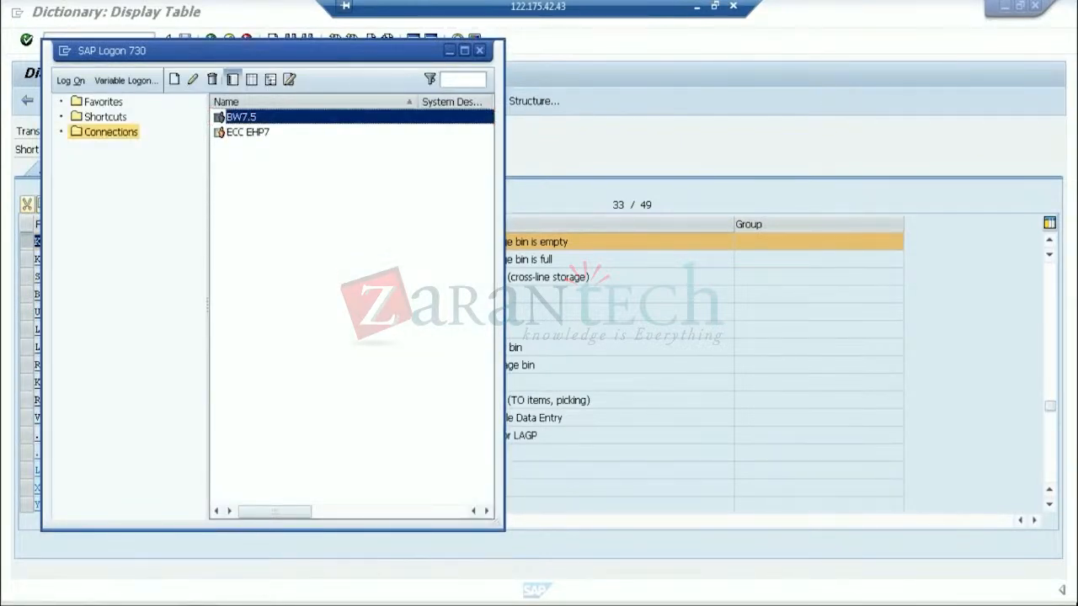
{"action": "key", "text": "Return"}
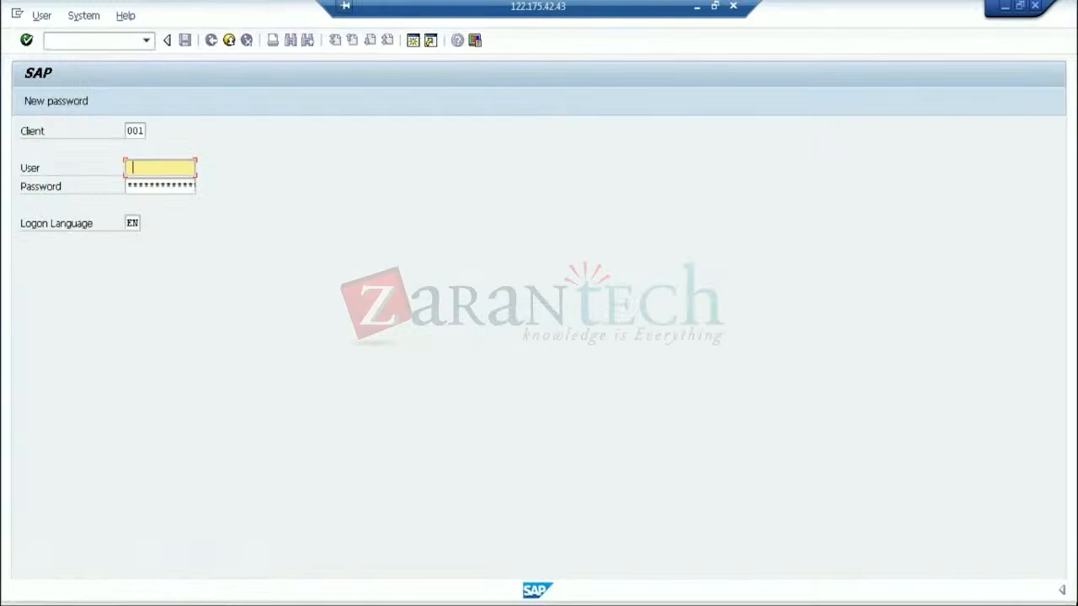
- Fill in the saved user name and the account password, and log on to the BW7.5 system
{"action": "key", "text": "Down"}
{"action": "key", "text": "Tab"}
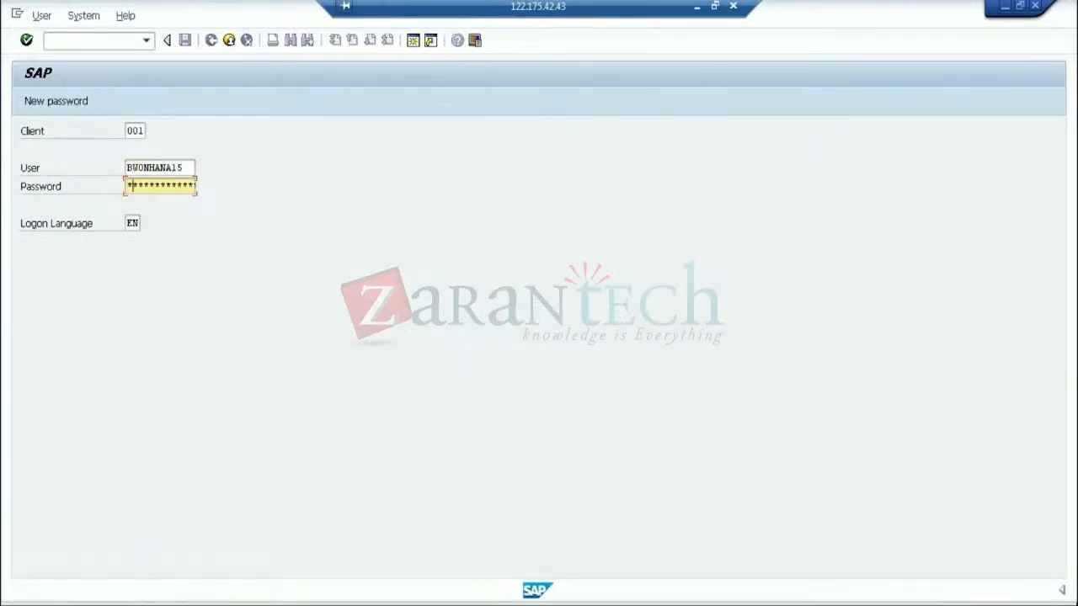
{"action": "left_click", "coordinate": [138, 185]}
{"action": "left_click", "coordinate": [160, 186]}
{"action": "key", "text": "Return"}
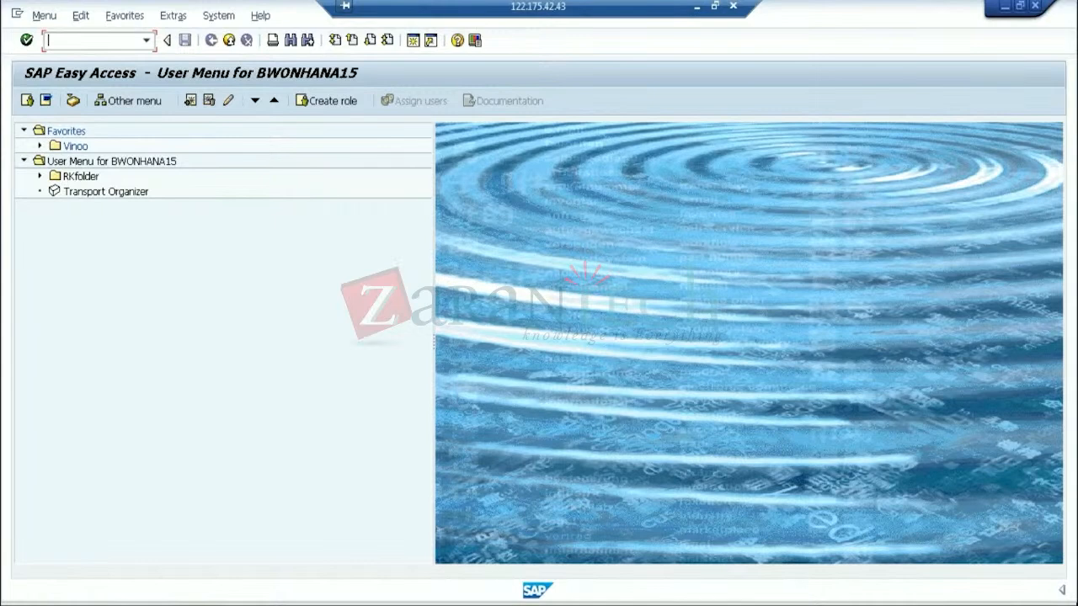
- Run transaction rsa1 to open the Data Warehousing Workbench, declining the documentation on the modeling area
{"action": "type", "text": "rsa1"}
{"action": "key", "text": "Return"}
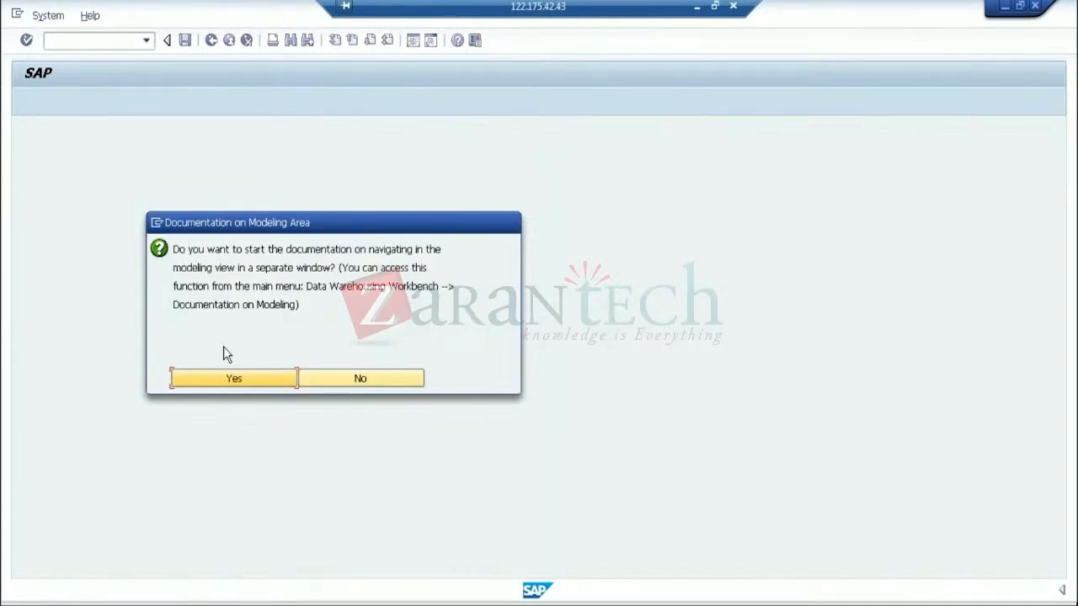
{"action": "left_click", "coordinate": [360, 381]}
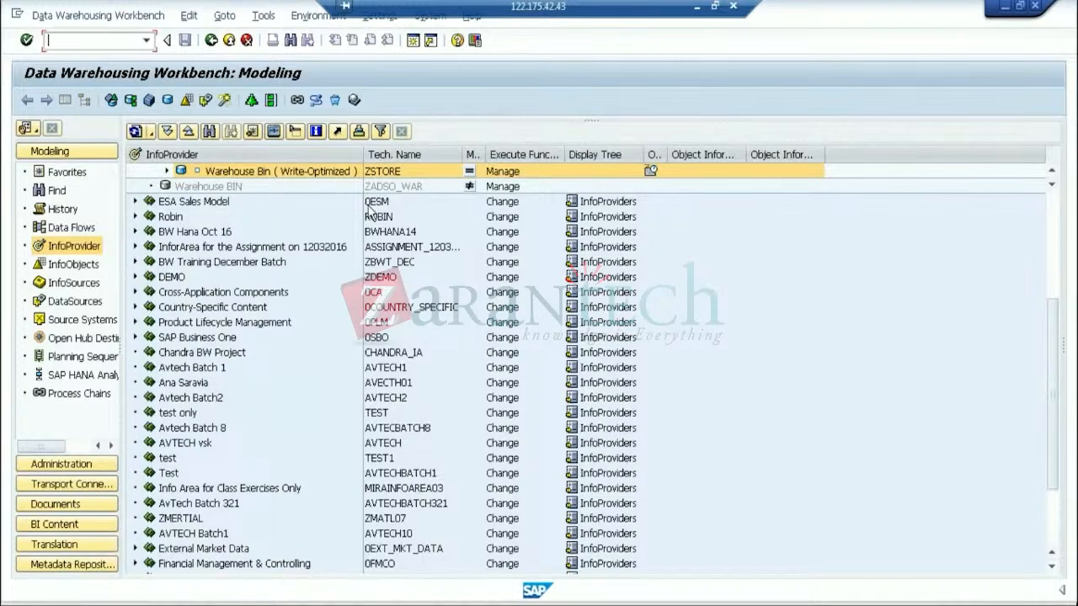
- Open the transformation RSDS ZZLAGP1 T90CLNT090 -> ODSO ZSTORE under Warehouse Bin (Write-Optimized) and show it full screen without the object tree
{"action": "left_click_drag", "start_coordinate": [362, 154], "coordinate": [381, 154]}
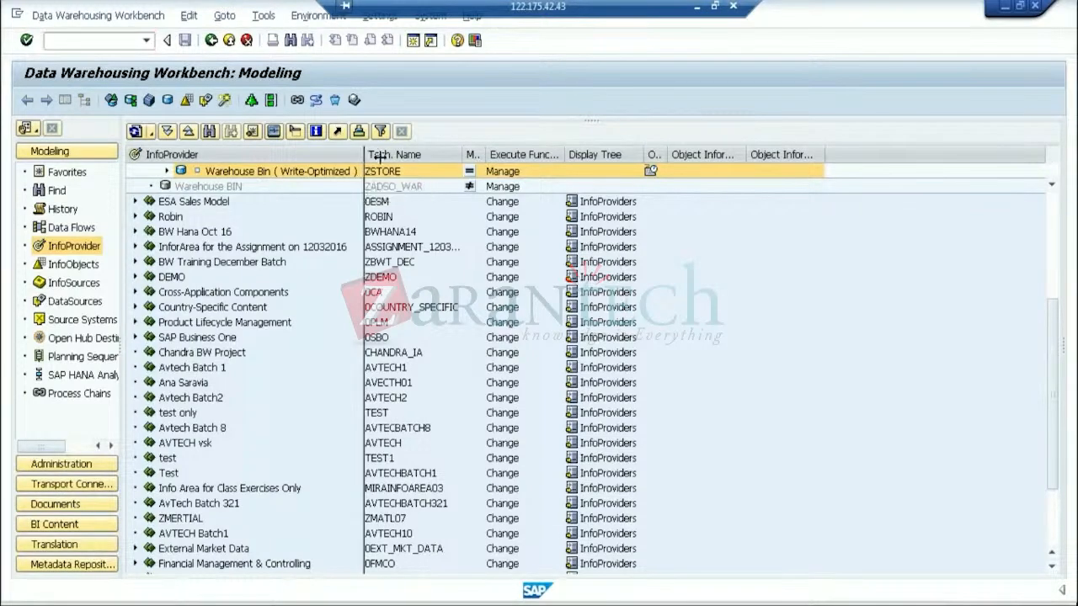
{"action": "scroll", "coordinate": [422, 332], "scroll_direction": "up", "scroll_amount": 2}
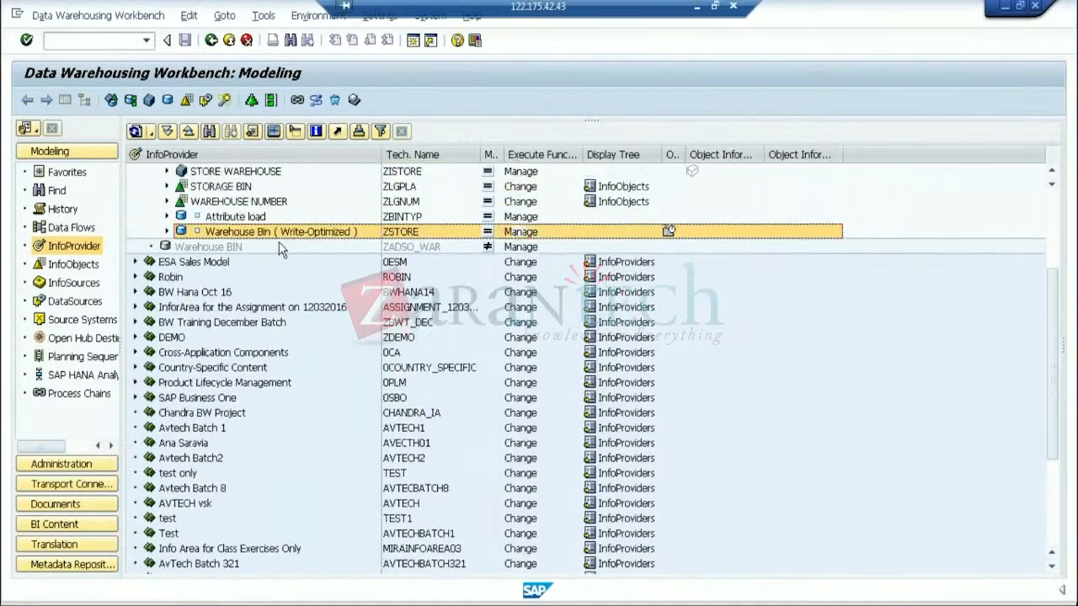
{"action": "scroll", "coordinate": [318, 337], "scroll_direction": "up", "scroll_amount": 3}
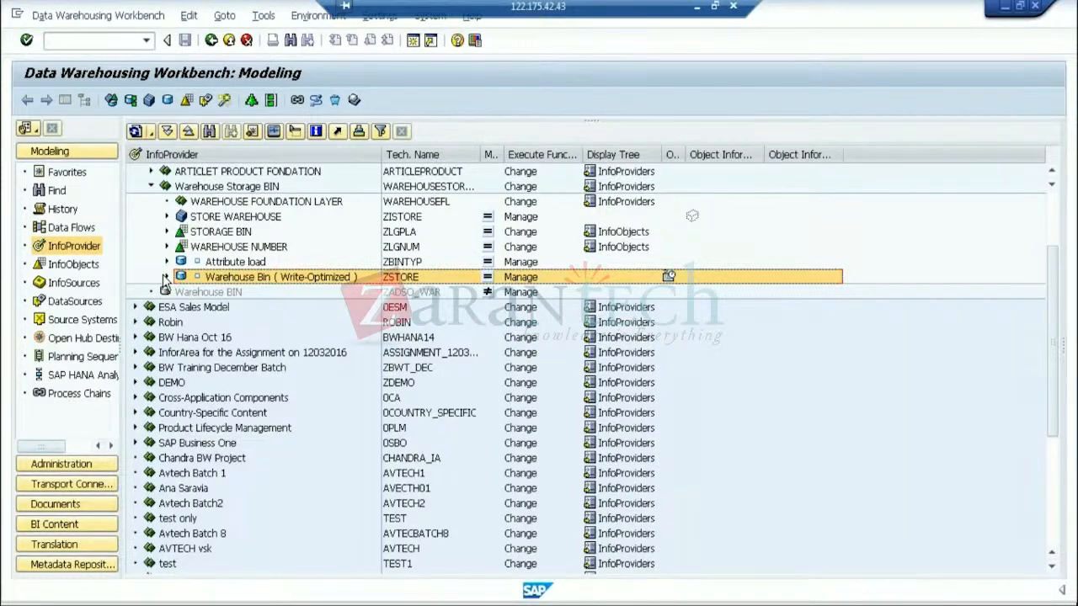
{"action": "left_click", "coordinate": [166, 216]}
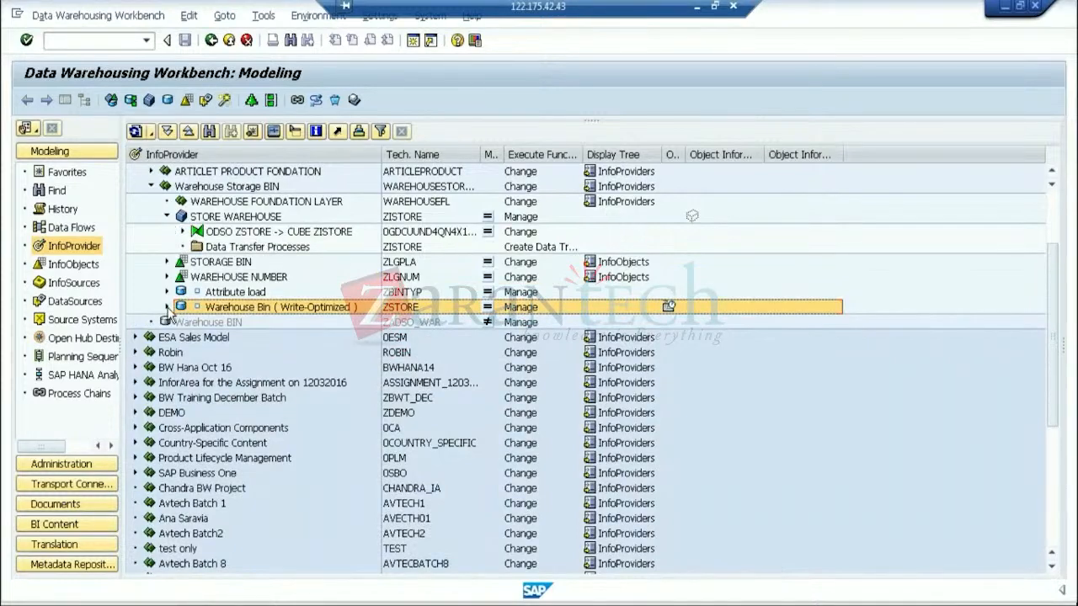
{"action": "left_click", "coordinate": [167, 307]}
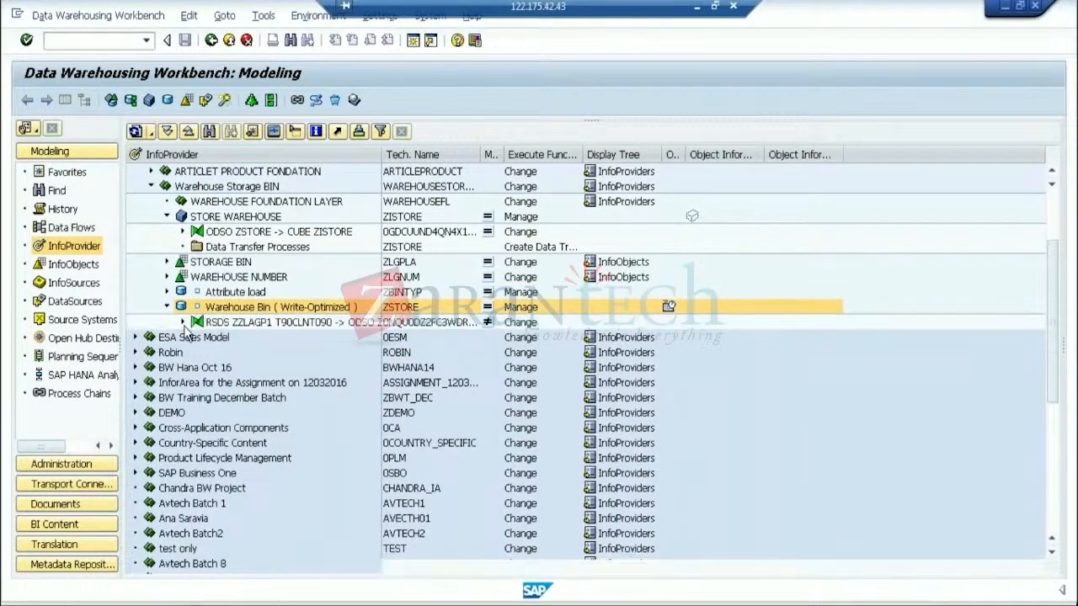
{"action": "double_click", "coordinate": [290, 326]}
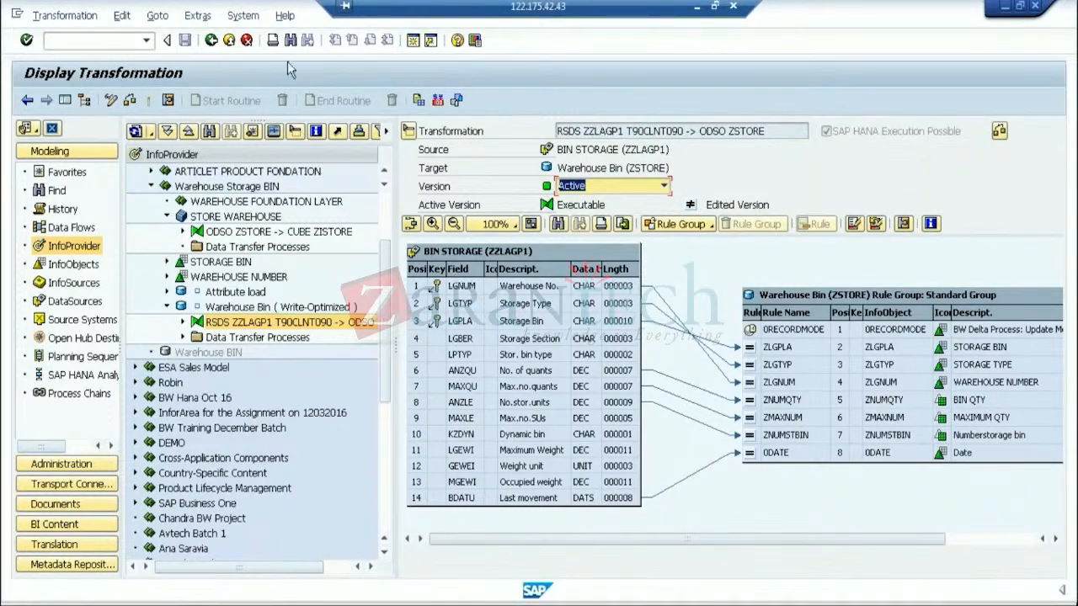
{"action": "left_click", "coordinate": [64, 101]}
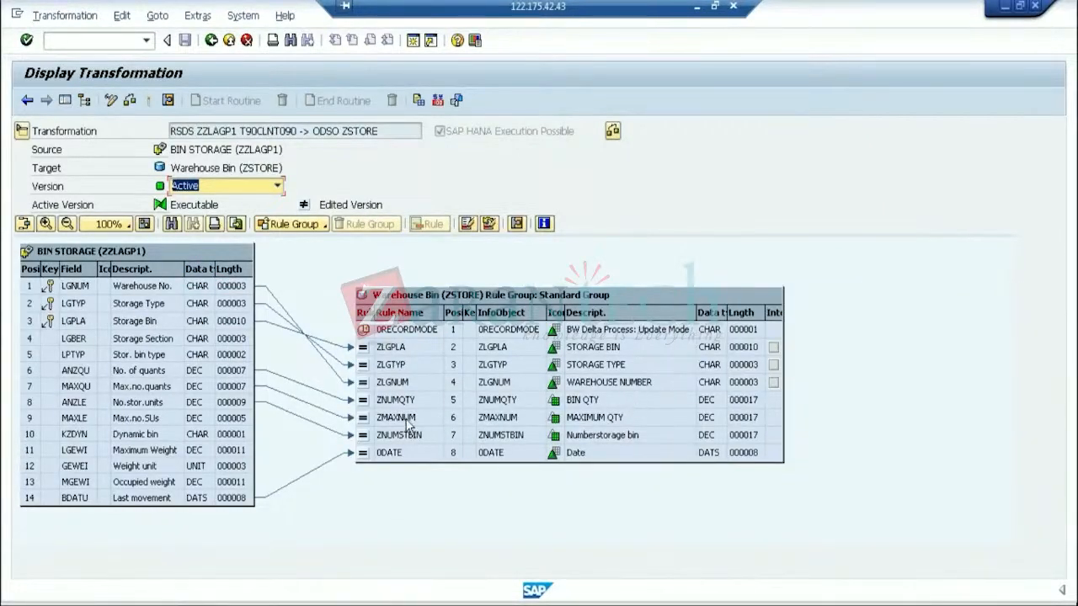
- Switch the transformation to change mode and delete the existing rule of the ZMAXNUM (MAXIMUM QTY) target
{"action": "left_click", "coordinate": [406, 420]}
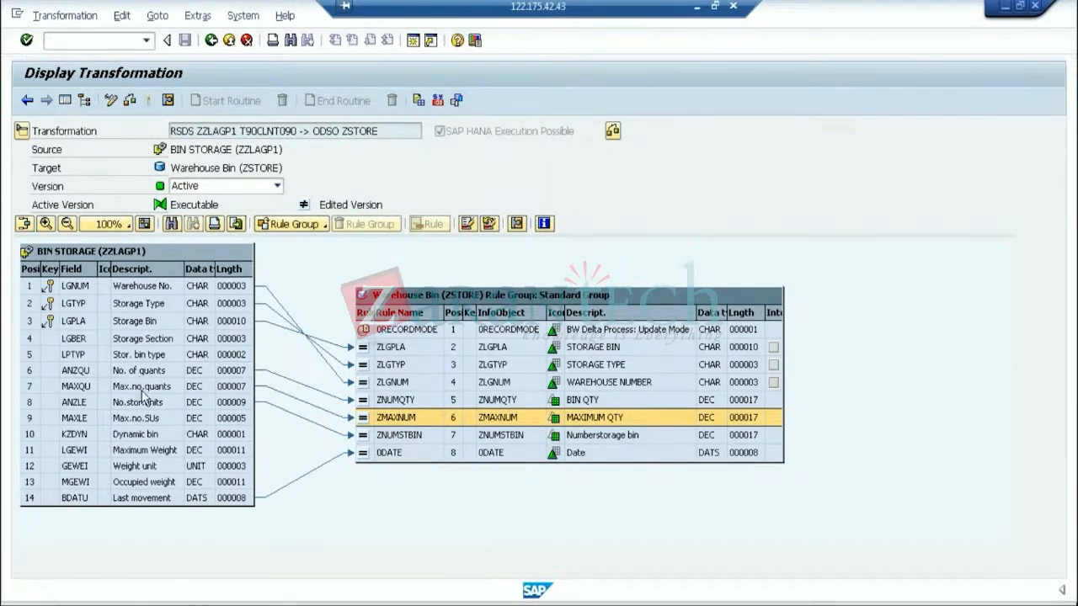
{"action": "left_click", "coordinate": [137, 438]}
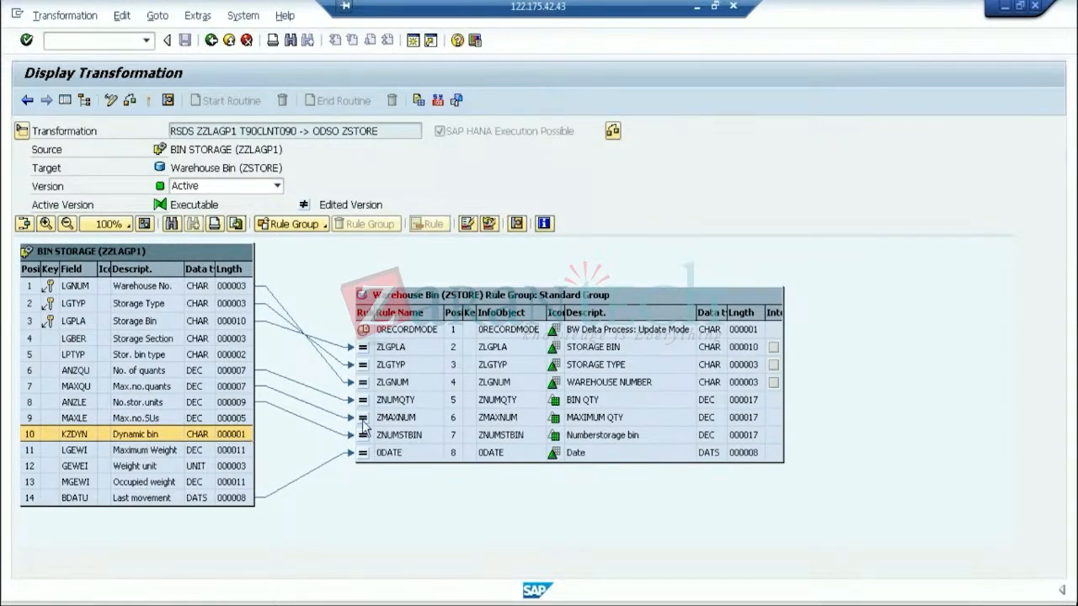
{"action": "left_click", "coordinate": [110, 101]}
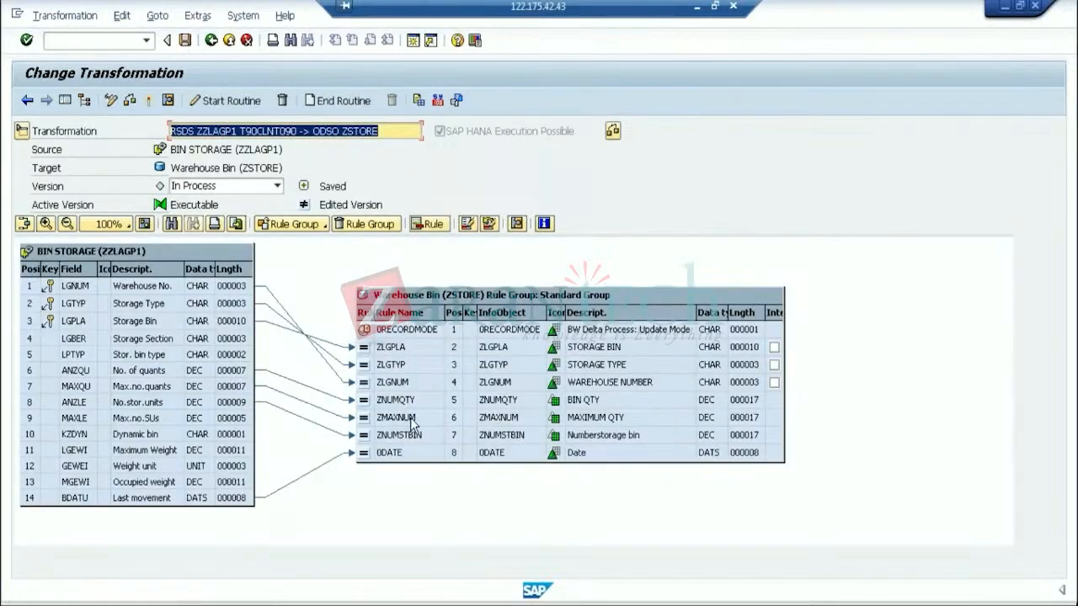
{"action": "left_click", "coordinate": [412, 419]}
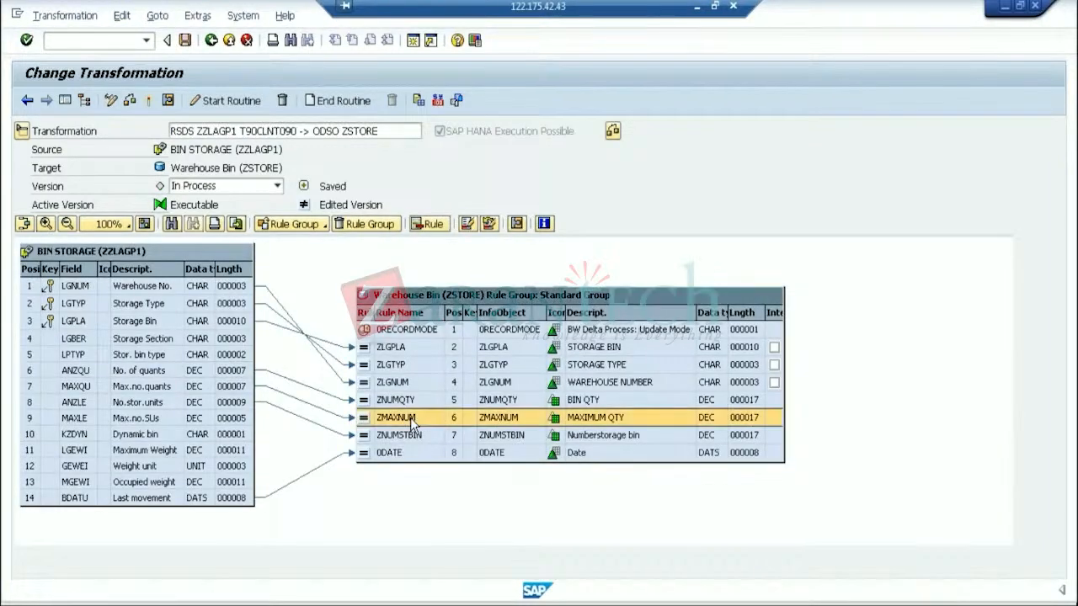
{"action": "right_click", "coordinate": [410, 417]}
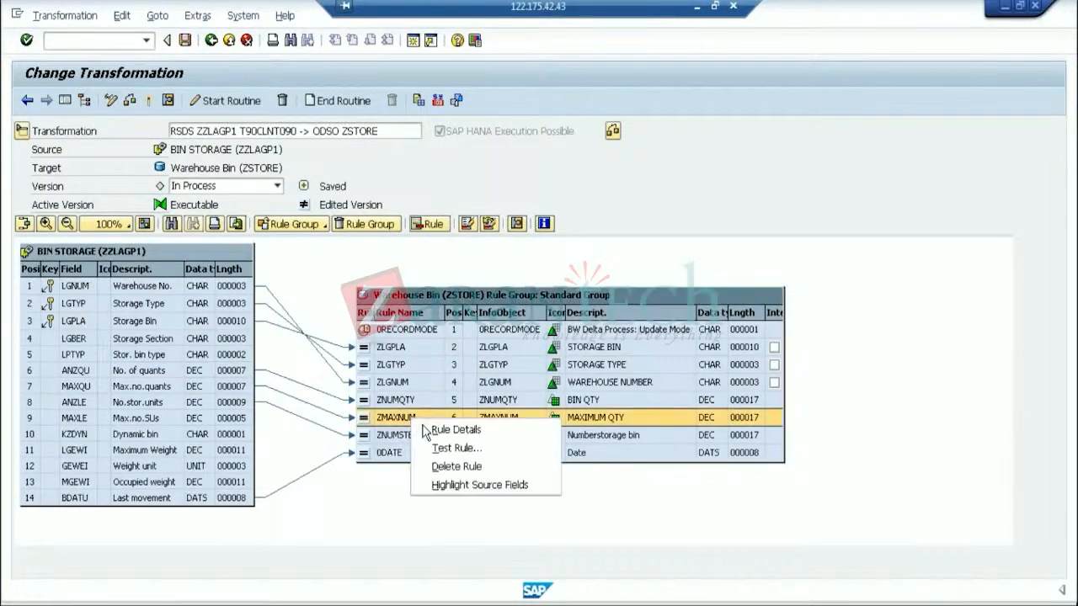
{"action": "left_click", "coordinate": [458, 466]}
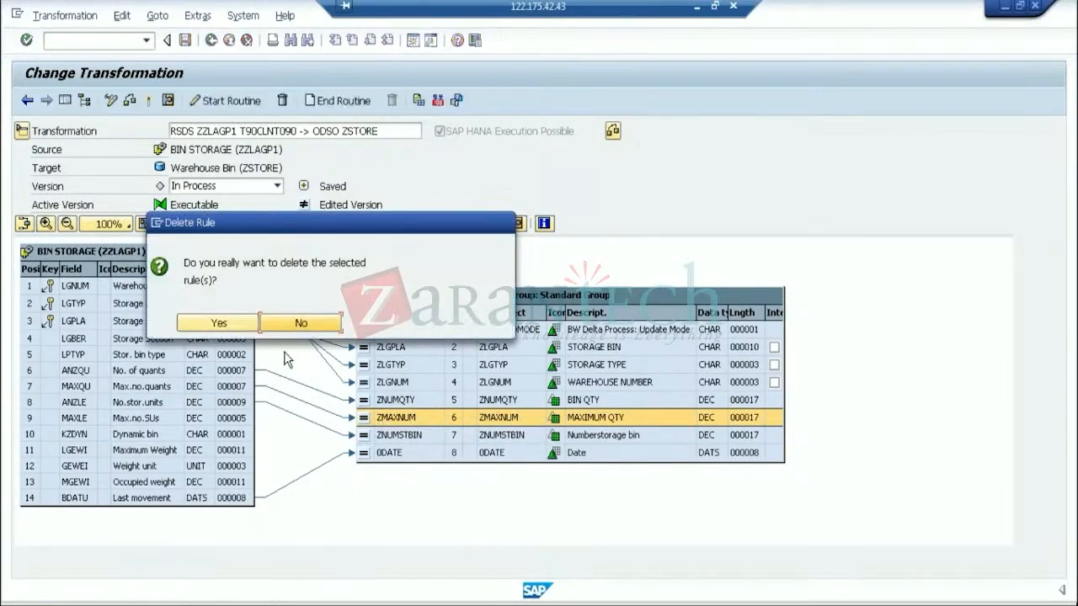
{"action": "left_click", "coordinate": [237, 321]}
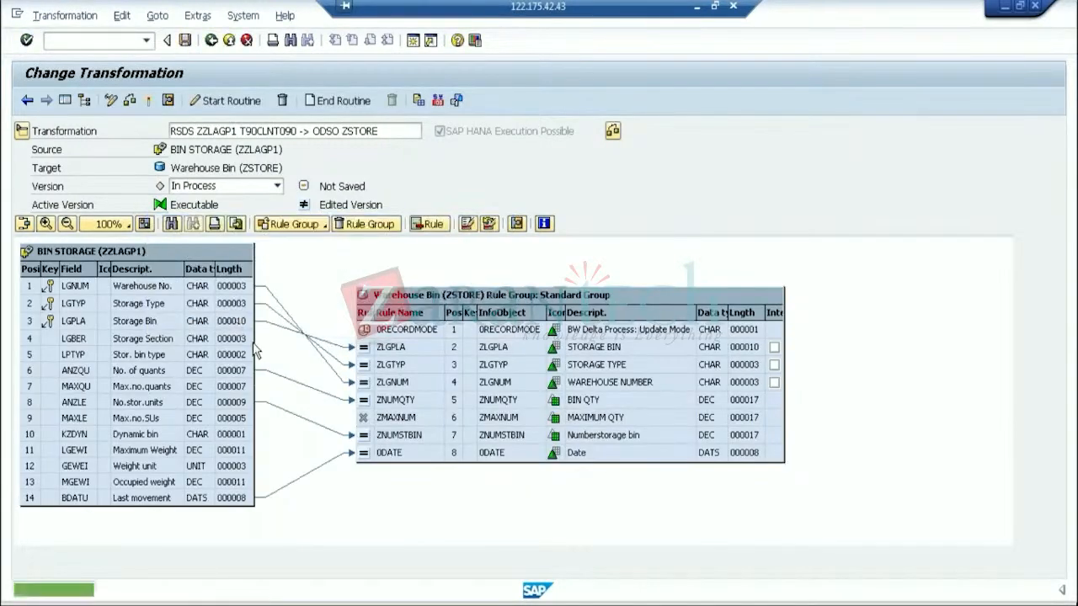
- Map the source field KZDYN (Dynamic bin) to ZMAXNUM and change the rule type to Routine in the rule details
{"action": "left_click_drag", "start_coordinate": [138, 436], "coordinate": [381, 409]}
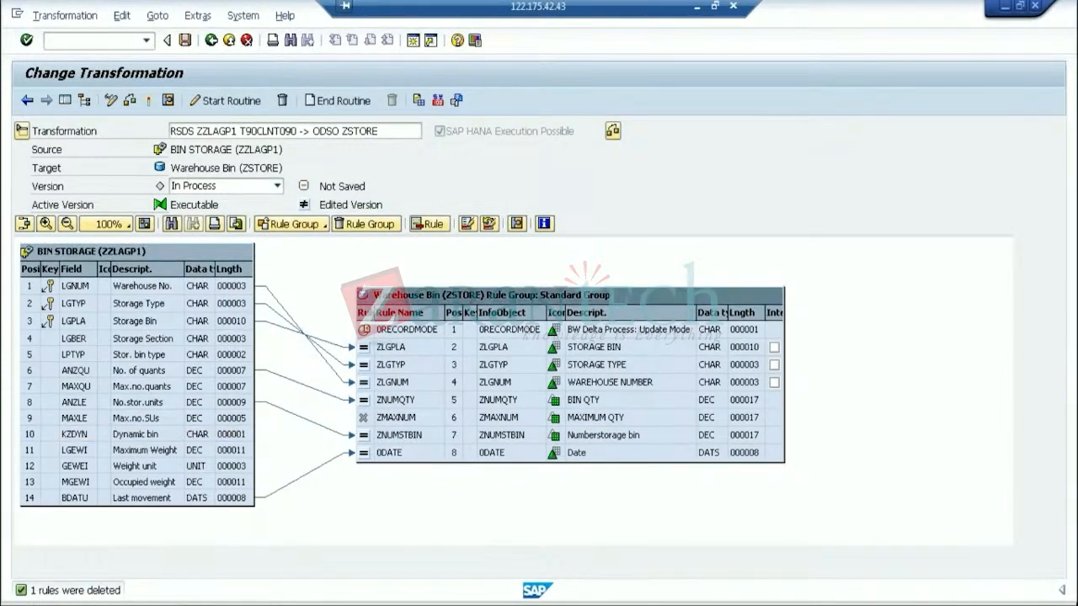
{"action": "left_click", "coordinate": [387, 421]}
{"action": "right_click", "coordinate": [387, 421]}
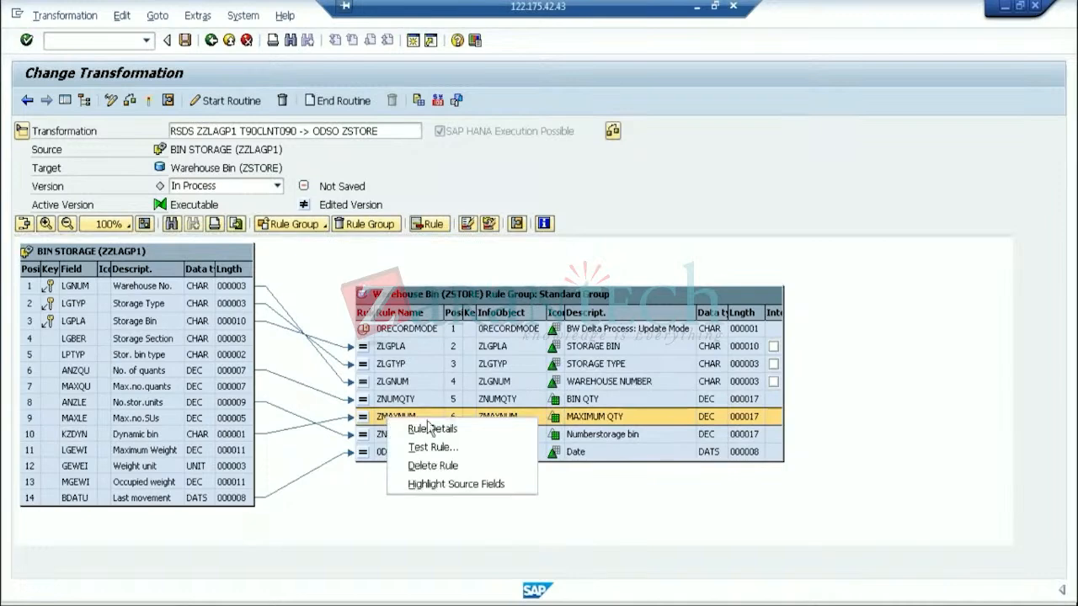
{"action": "left_click", "coordinate": [434, 426]}
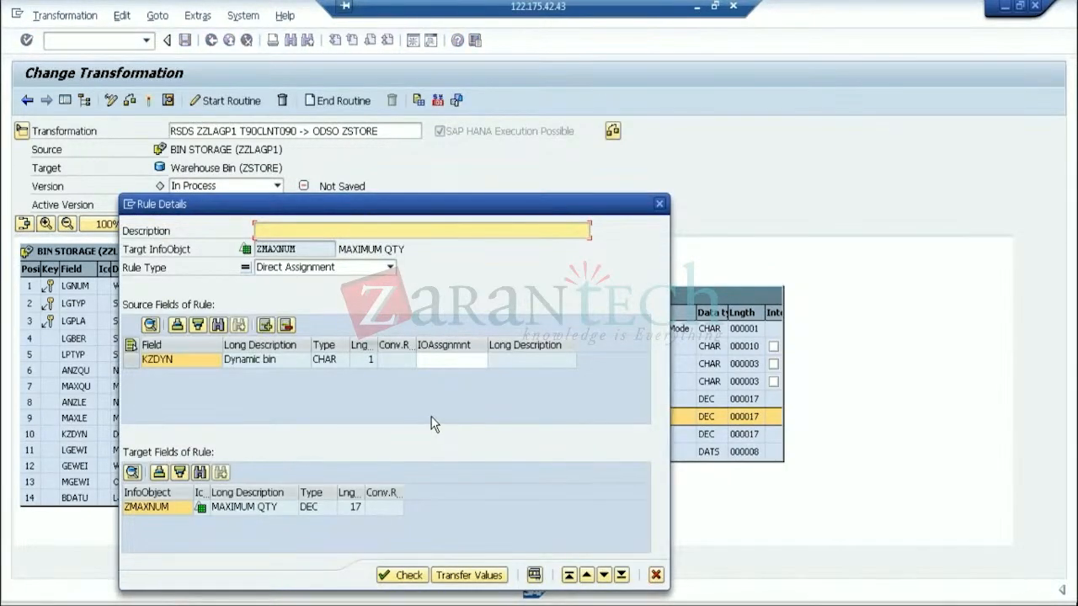
{"action": "left_click", "coordinate": [389, 267]}
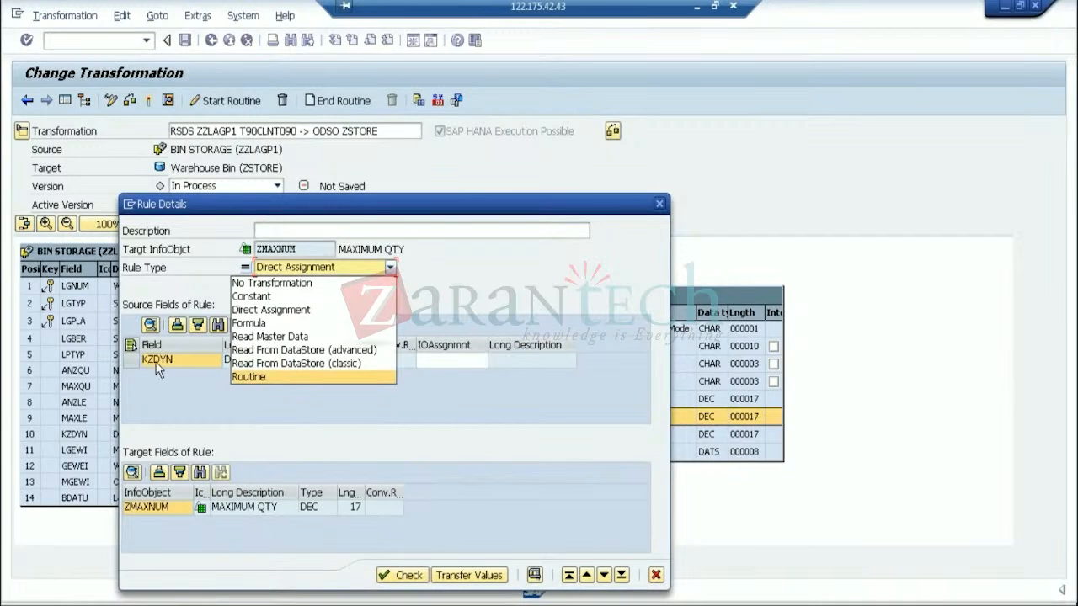
{"action": "left_click", "coordinate": [249, 377]}
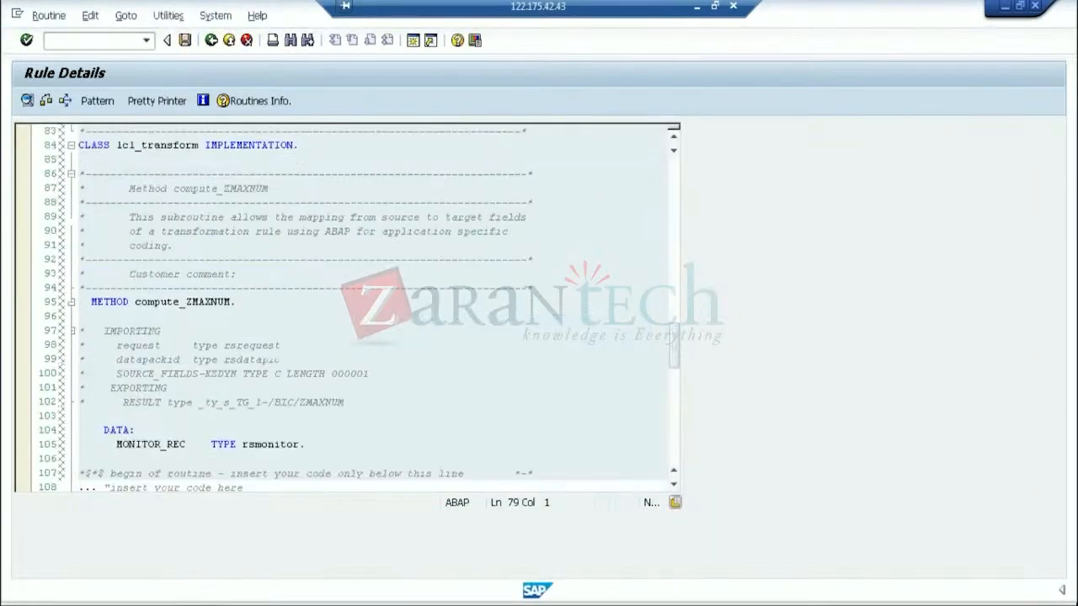
- Begin an IF statement above the RESULT line of the compute_ZMAXNUM method and copy the parameter name SOURCE_FIELDS-KZDYN
{"action": "scroll", "coordinate": [347, 308], "scroll_direction": "down", "scroll_amount": 3}
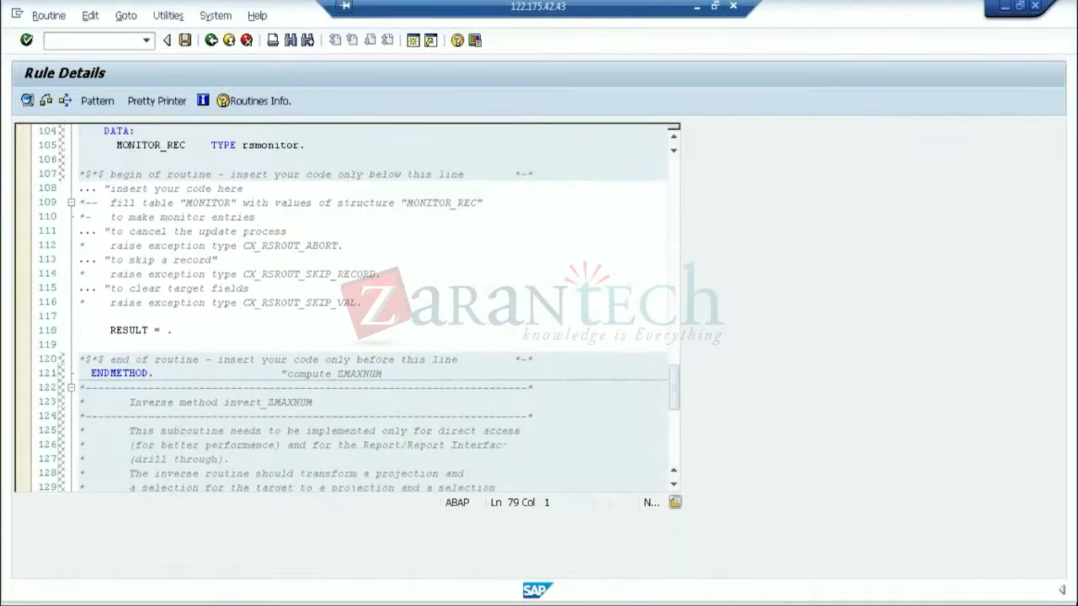
{"action": "left_click", "coordinate": [88, 317]}
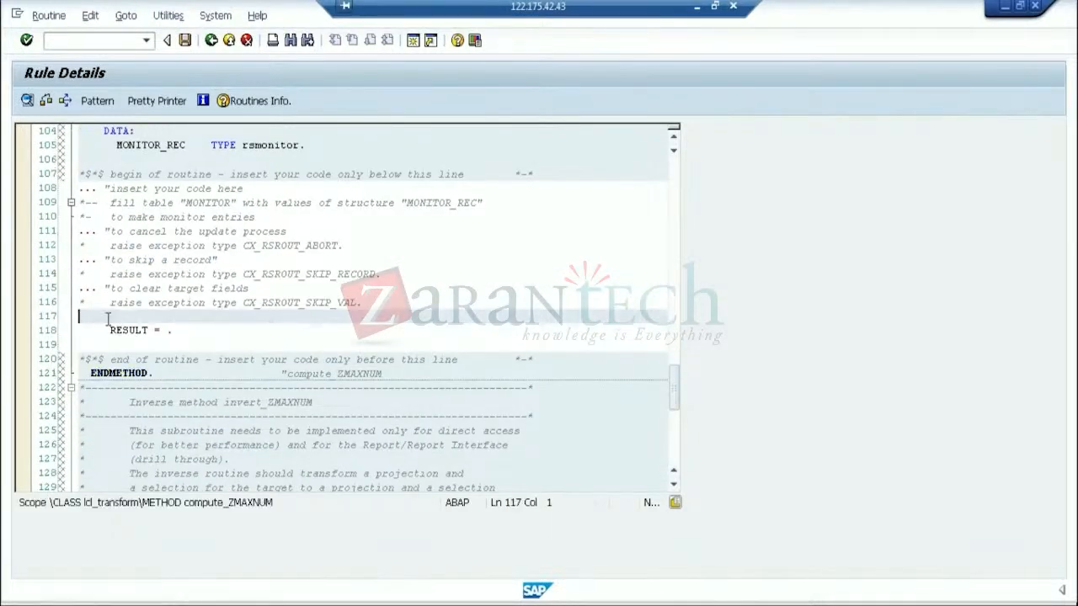
{"action": "key", "text": "Return"}
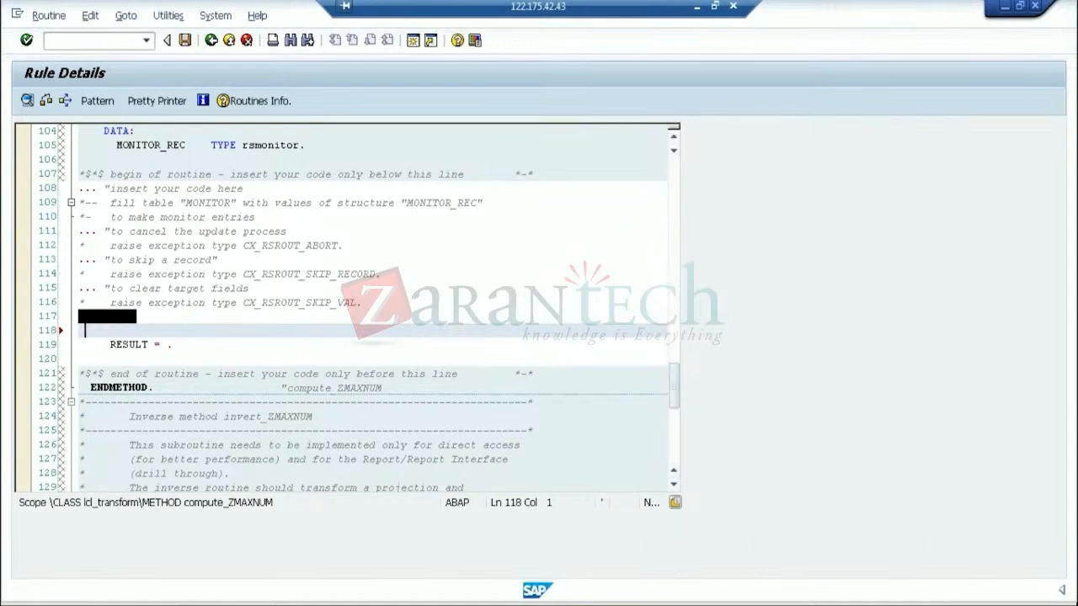
{"action": "type", "text": "IF"}
{"action": "scroll", "coordinate": [187, 340], "scroll_direction": "up", "scroll_amount": 1}
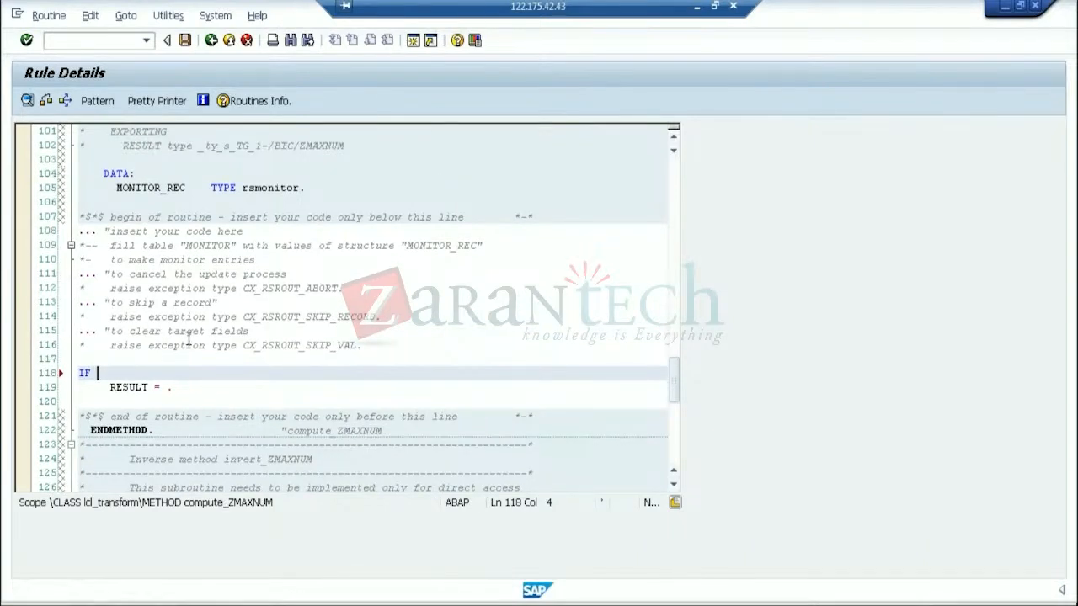
{"action": "scroll", "coordinate": [187, 339], "scroll_direction": "up", "scroll_amount": 1}
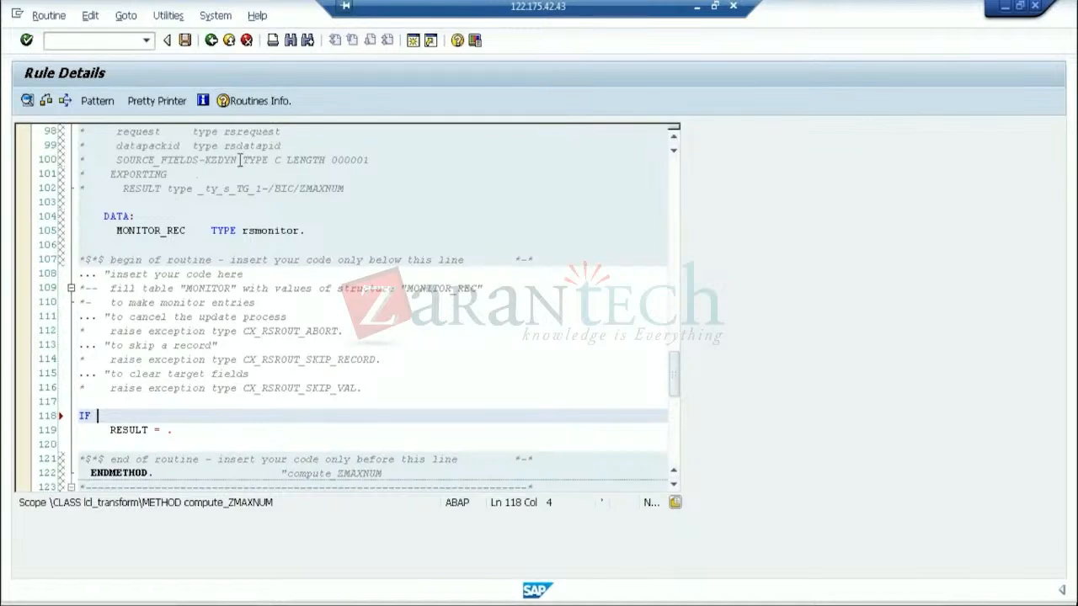
{"action": "left_click_drag", "start_coordinate": [179, 159], "coordinate": [118, 166]}
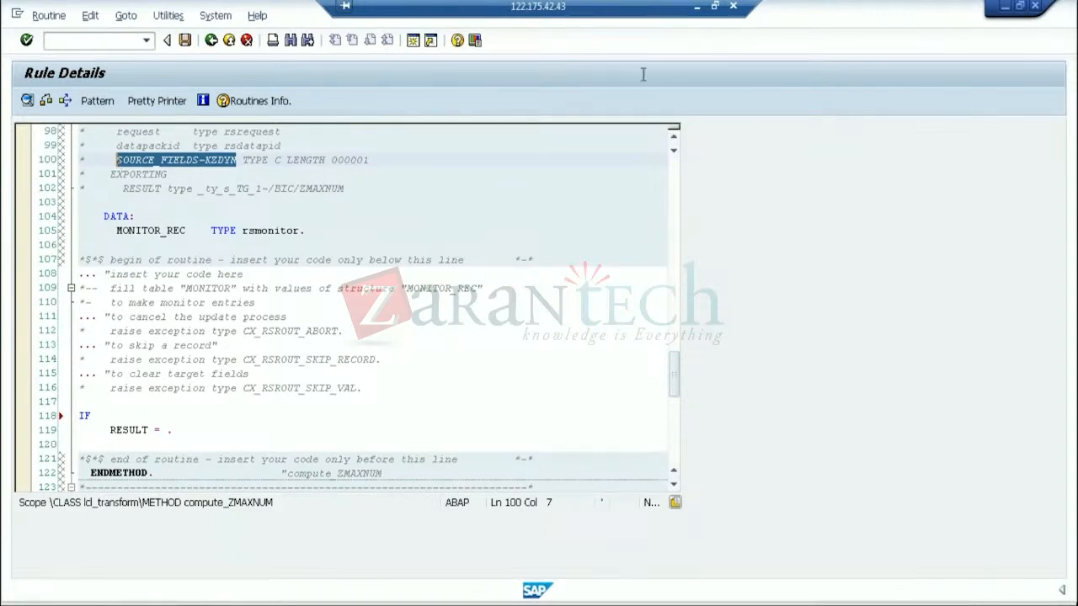
- Look up the used bins definition on the Field List sheet of the Warehouse Utilisation Report in Excel, and return to the SAP session
{"action": "left_click", "coordinate": [696, 7]}
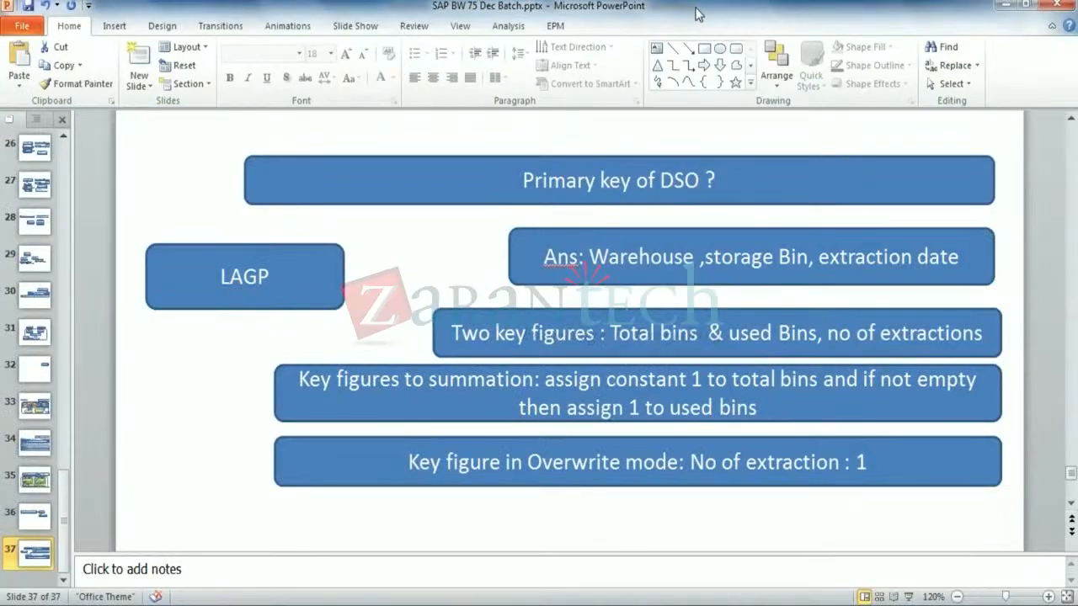
{"action": "key", "text": "alt+Tab"}
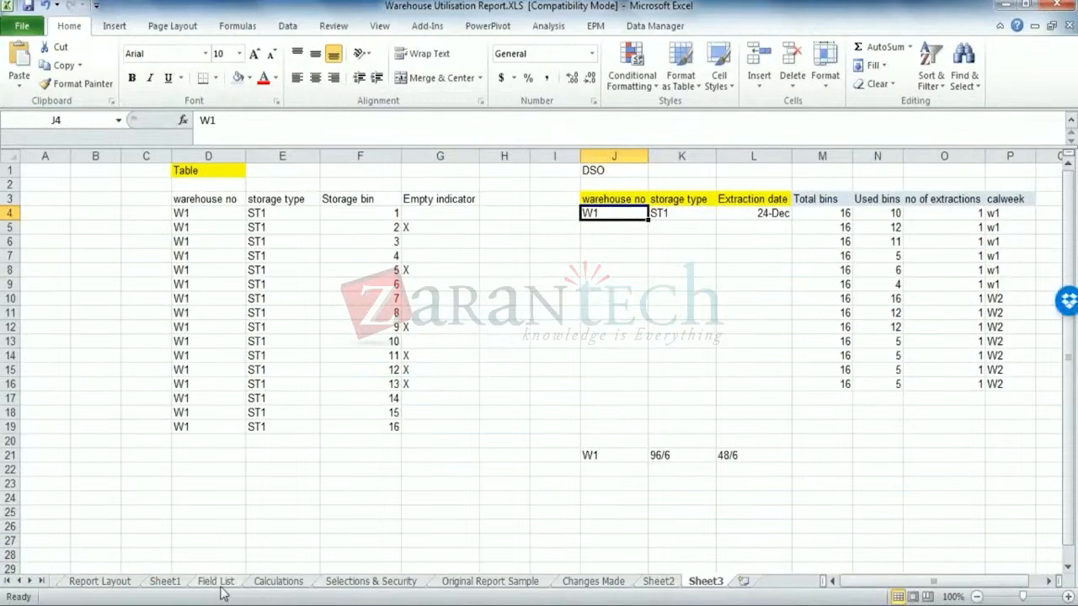
{"action": "left_click", "coordinate": [221, 587]}
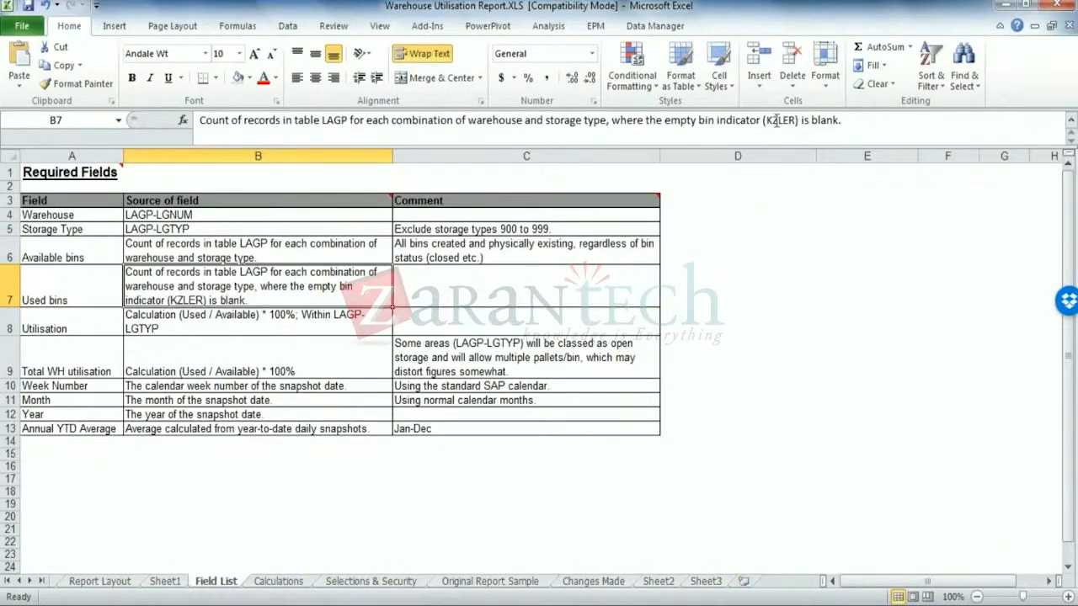
{"action": "key", "text": "alt+Tab"}
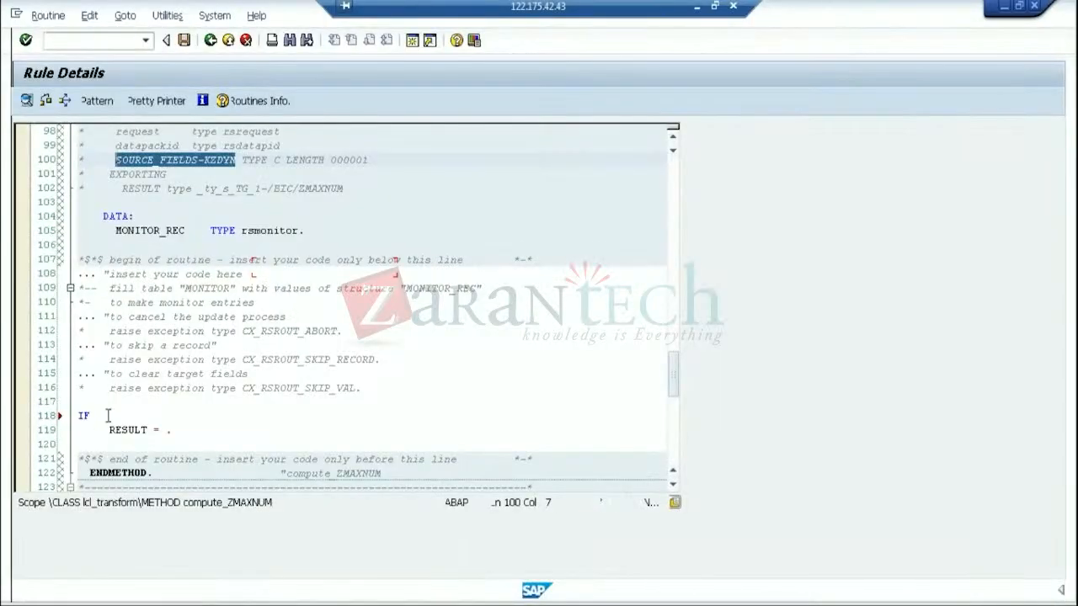
- Complete the IF condition in the compute_ZMAXNUM routine as SOURCE_FIELDS-KZDYN is INITIAL
{"action": "left_click", "coordinate": [108, 415]}
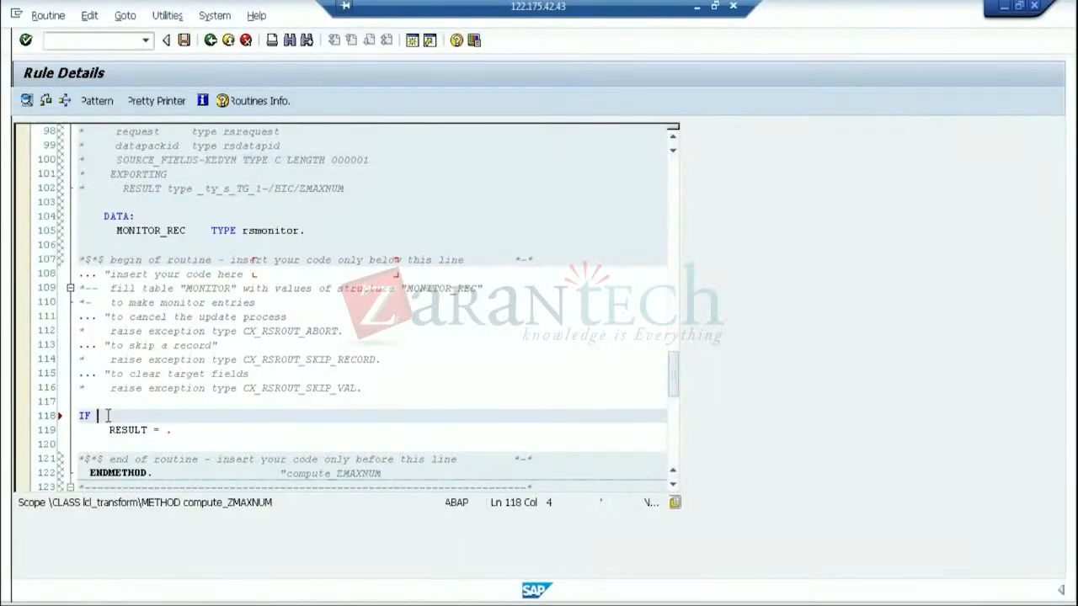
{"action": "type", "text": "SOURCE_FIELDS-KZDYN"}
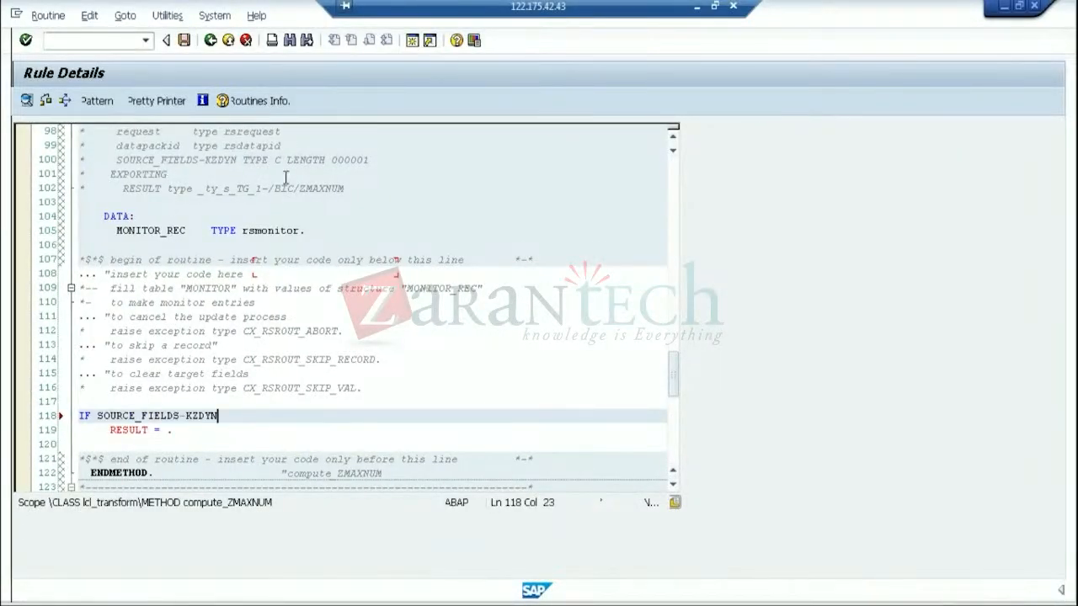
{"action": "type", "text": "is I"}
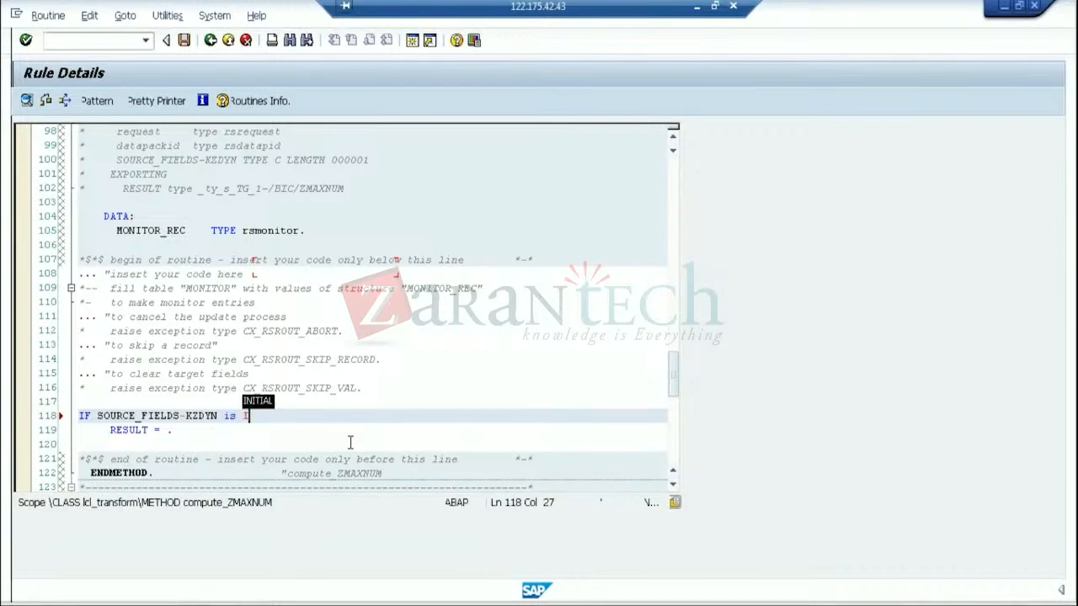
{"action": "type", "text": "NITIAL ."}
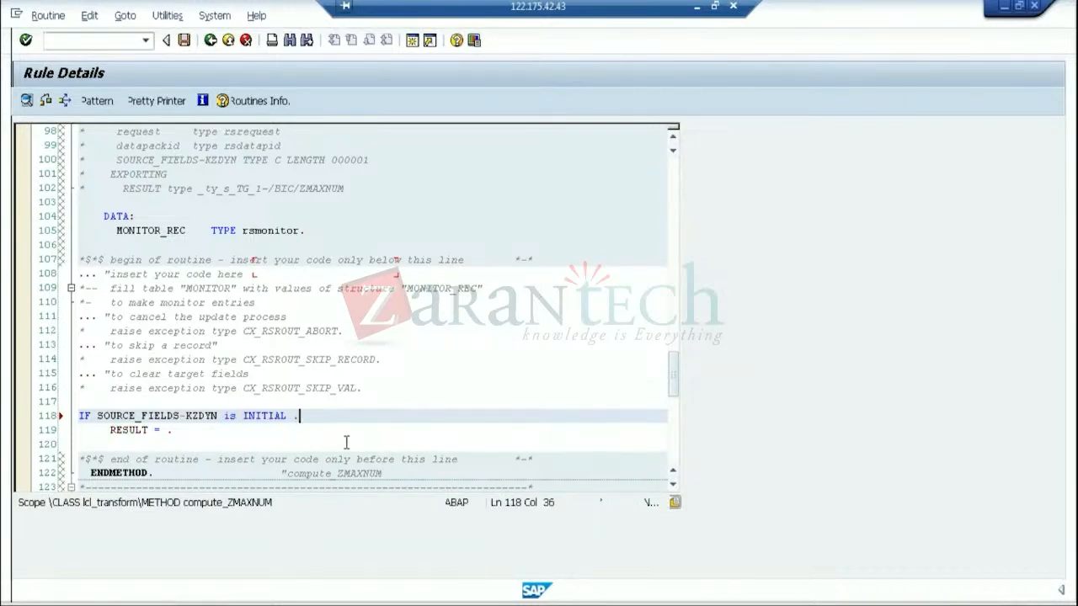
- Assign 1 to RESULT inside the IF block and close the block with ENDIF
{"action": "left_click", "coordinate": [168, 430]}
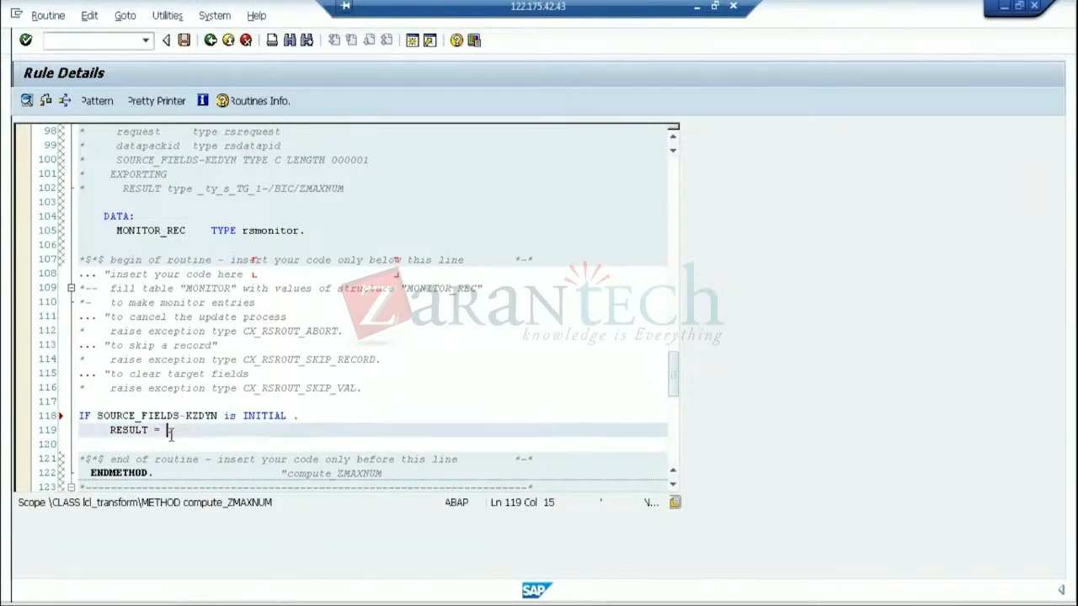
{"action": "type", "text": "1 ."}
{"action": "key", "text": "Return"}
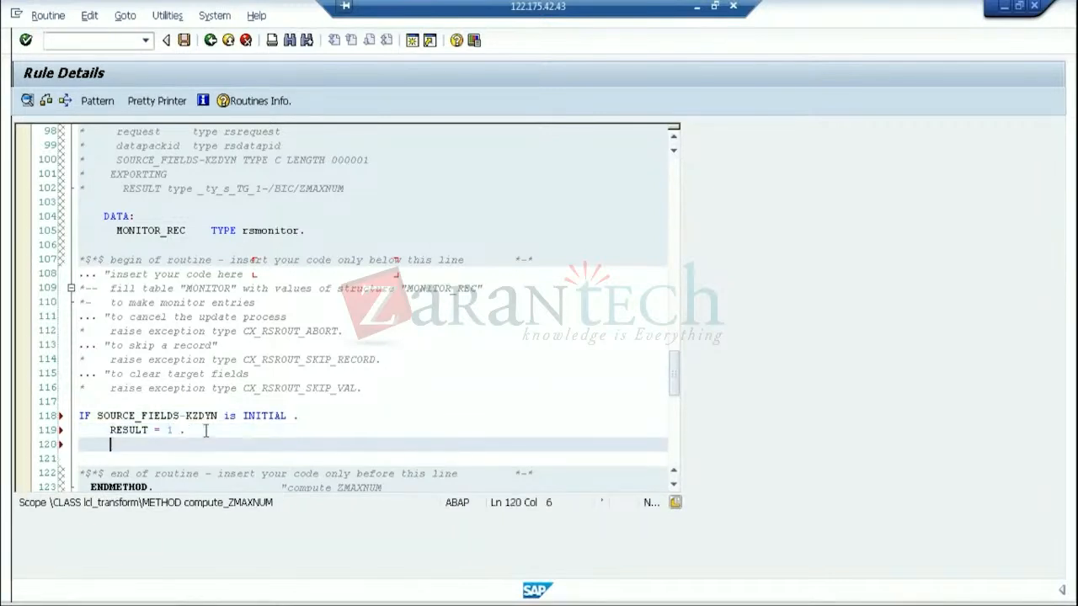
{"action": "key", "text": "Home"}
{"action": "type", "text": "ENDIF"}
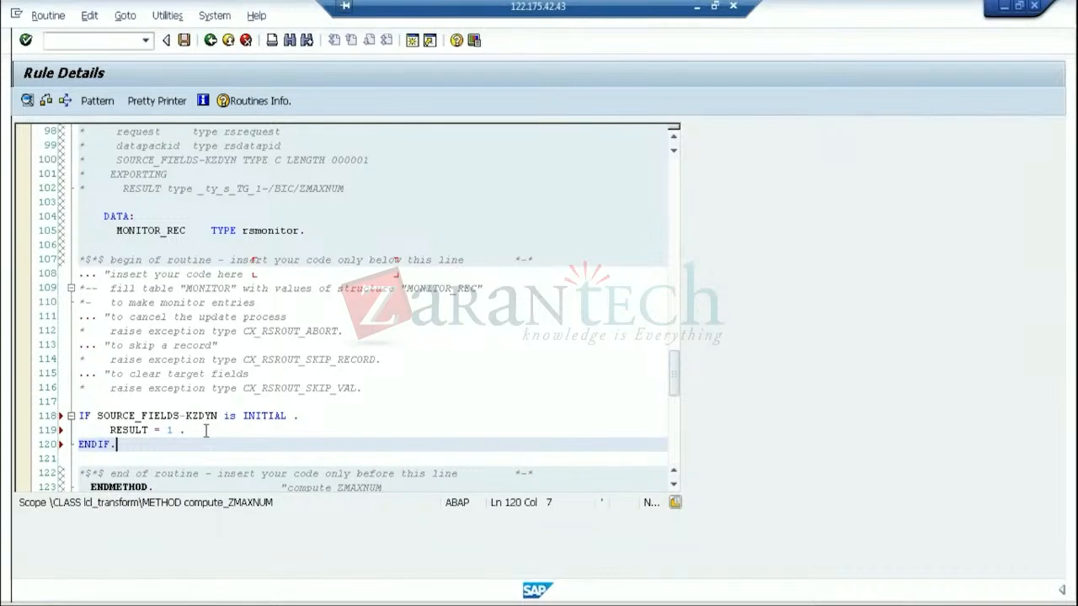
- Insert an ELSE branch between the RESULT = 1 line and ENDIF, with empty lines below it
{"action": "key", "text": "Up"}
{"action": "key", "text": "End"}
{"action": "key", "text": "Return"}
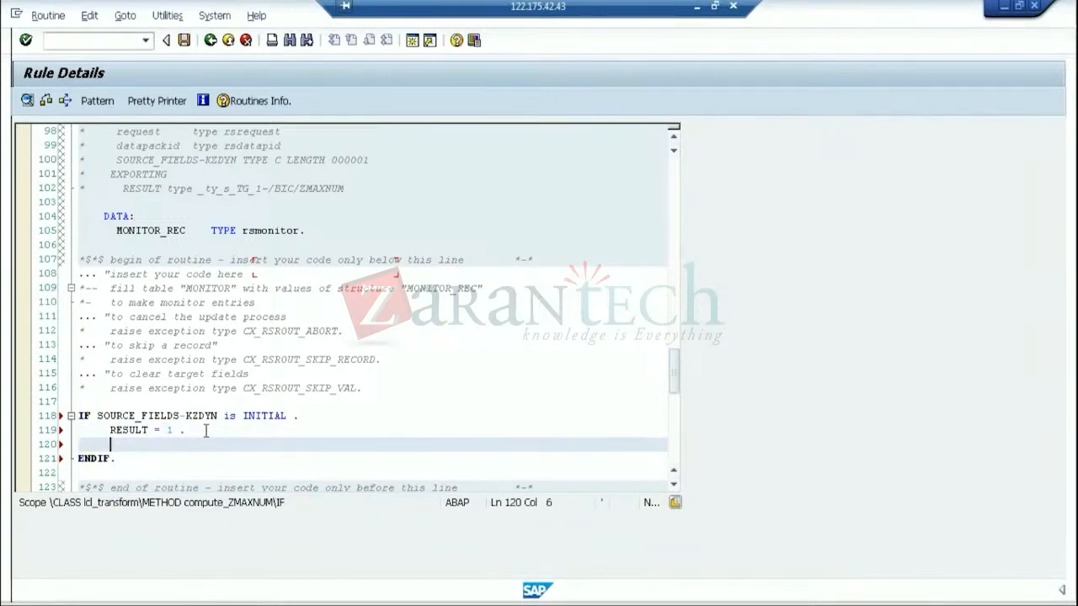
{"action": "key", "text": "Left"}
{"action": "key", "text": "Left"}
{"action": "key", "text": "Left"}
{"action": "key", "text": "Left"}
{"action": "key", "text": "Left"}
{"action": "type", "text": "ELSE"}
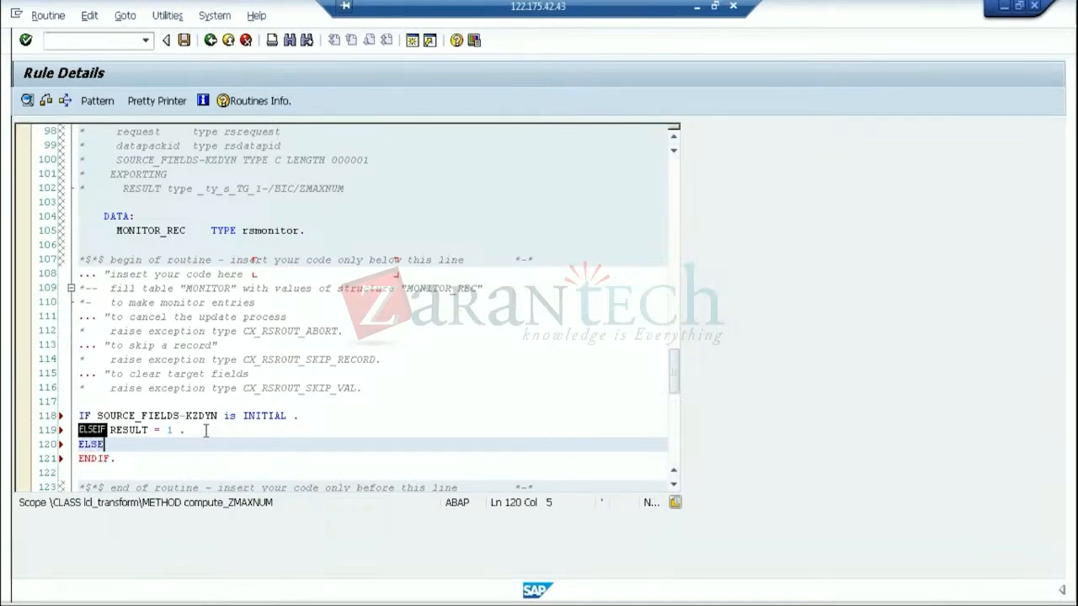
{"action": "type", "text": " ."}
{"action": "key", "text": "Return"}
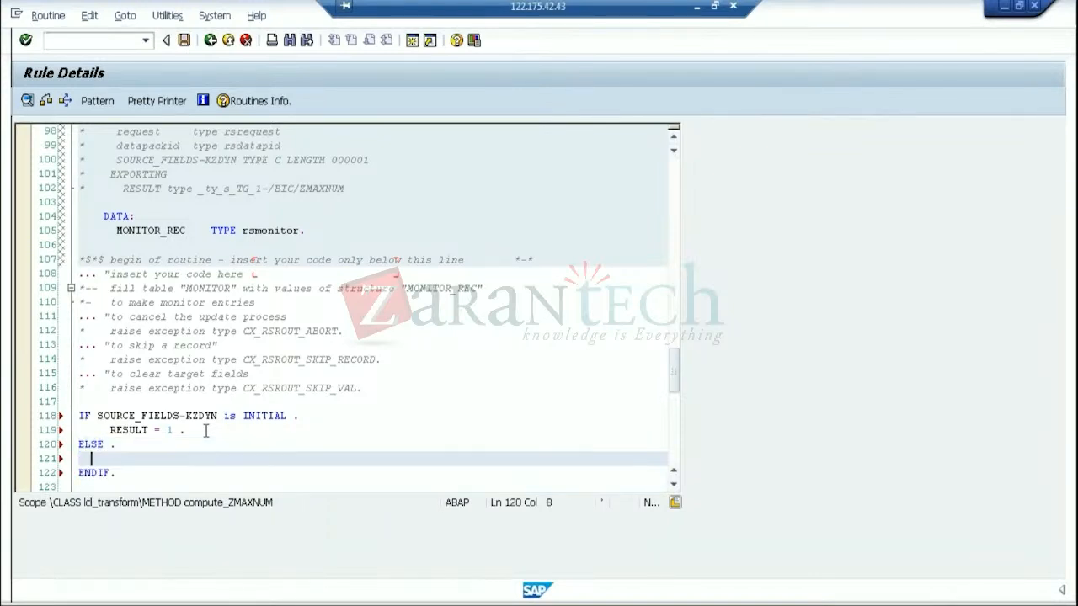
{"action": "key", "text": "Return"}
- Copy the RESULT assignment into the ELSE branch and change its value to 0
{"action": "left_click_drag", "start_coordinate": [195, 434], "coordinate": [108, 434]}
{"action": "key", "text": "ctrl+c"}
{"action": "left_click", "coordinate": [109, 460]}
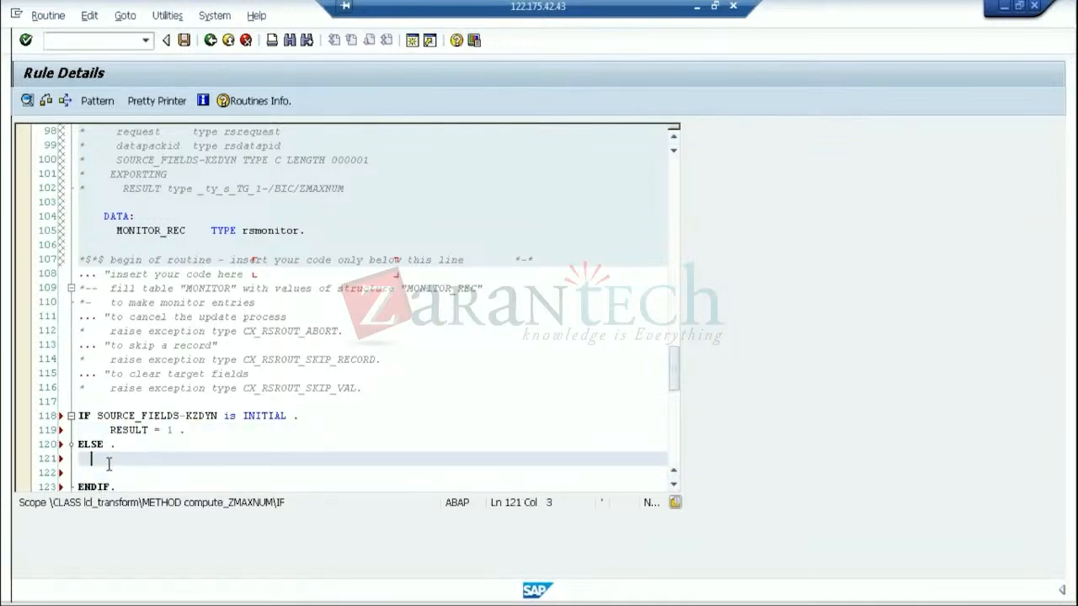
{"action": "key", "text": "ctrl+v"}
{"action": "key", "text": "Left"}
{"action": "key", "text": "Left"}
{"action": "key", "text": "BackSpace"}
- Check the routine's syntax, save it and transfer the rule details of ZMAXNUM to the transformation
{"action": "left_click", "coordinate": [45, 100]}
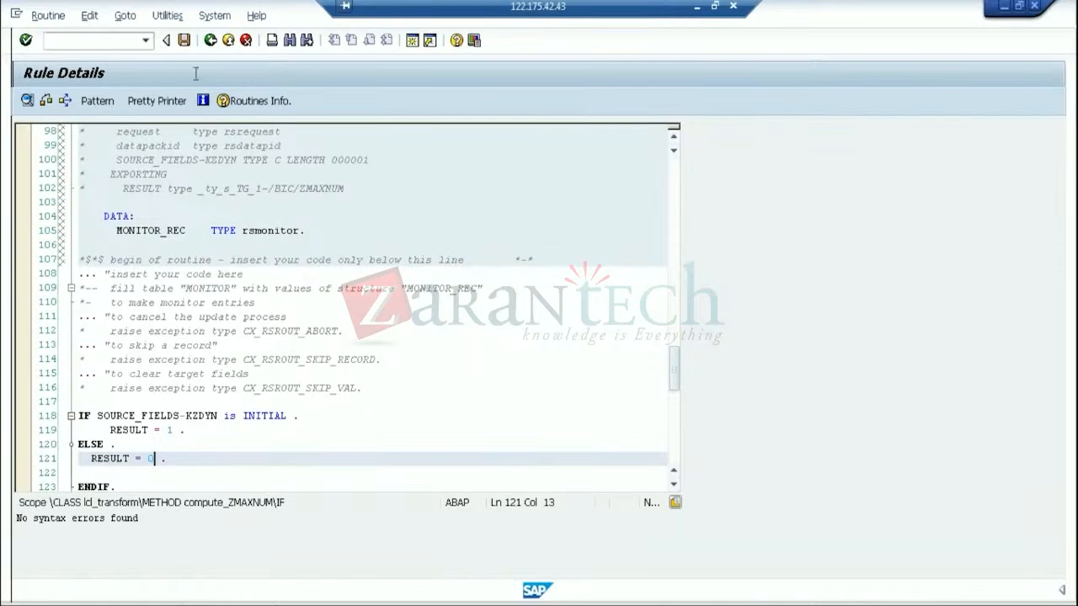
{"action": "left_click", "coordinate": [184, 40]}
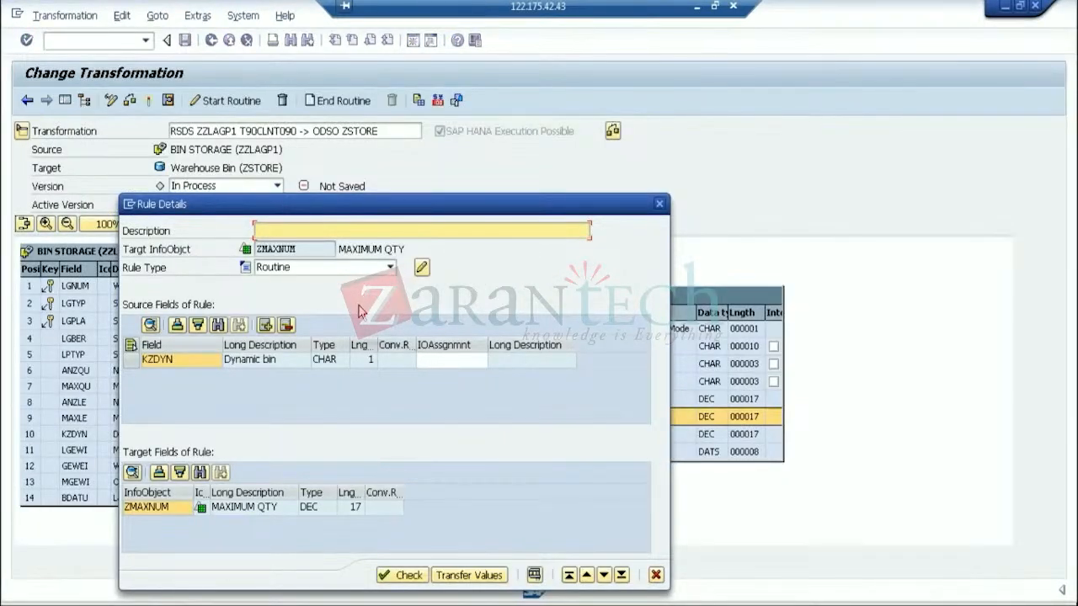
{"action": "left_click", "coordinate": [488, 572]}
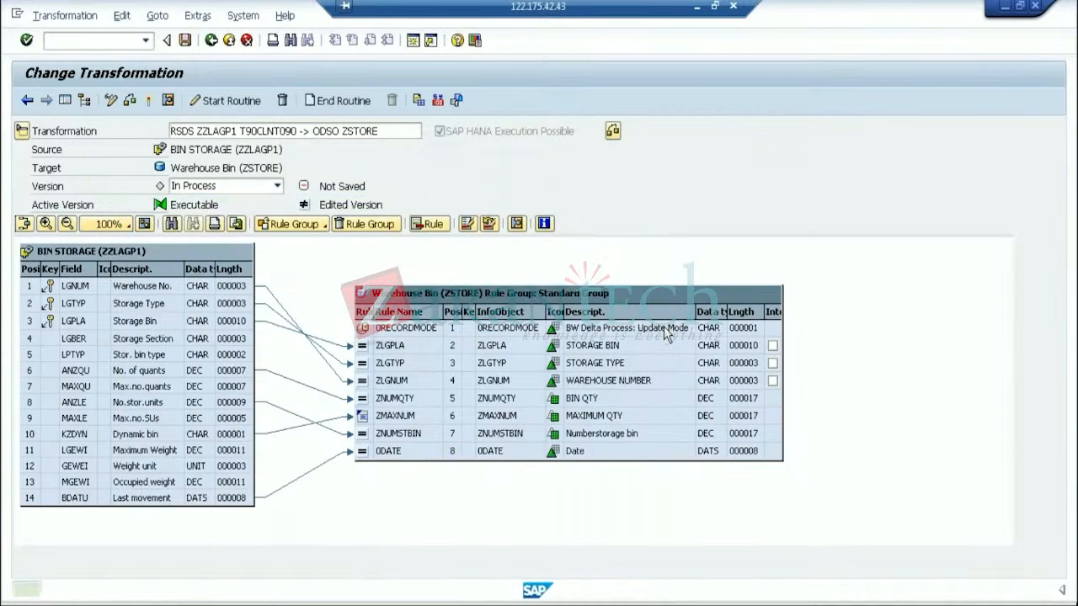
- Activate the ZZLAGP1 to ZSTORE transformation, close the log display and exit to the InfoProvider tree
{"action": "left_click", "coordinate": [155, 101]}
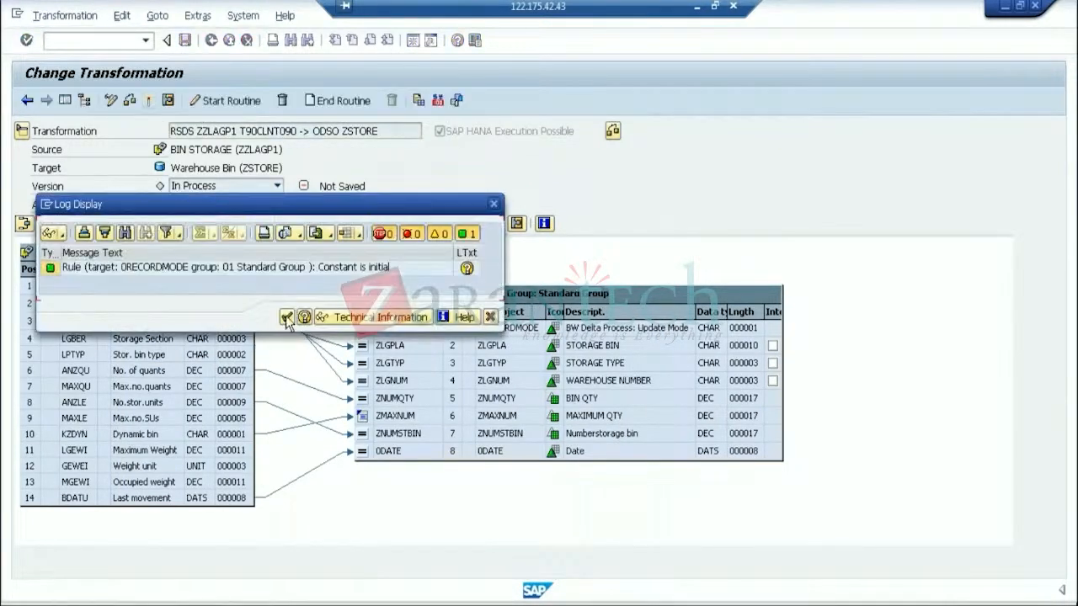
{"action": "left_click", "coordinate": [286, 318]}
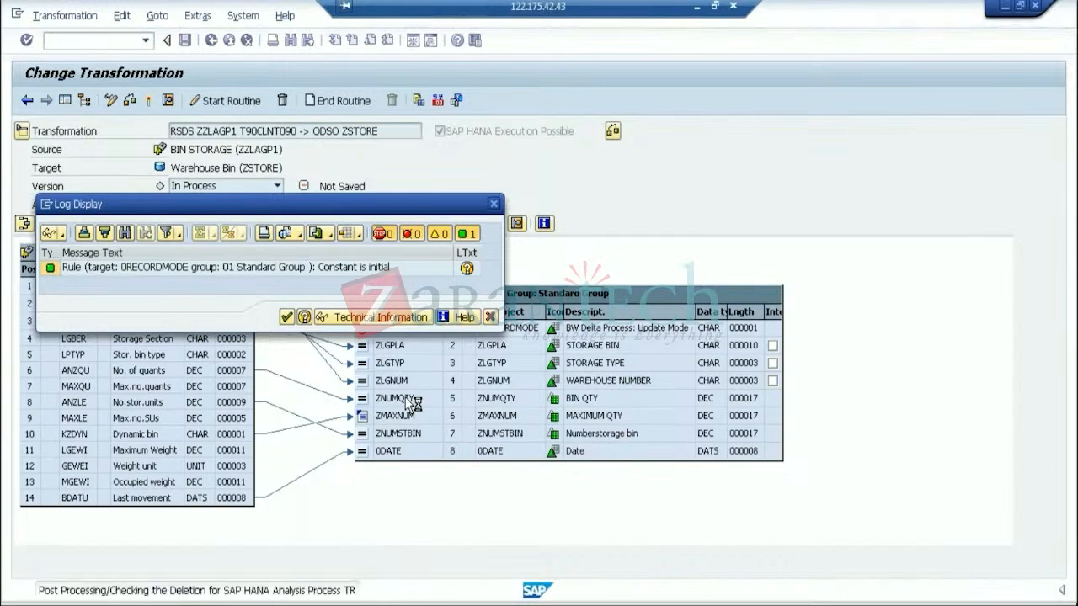
{"action": "left_click", "coordinate": [490, 317]}
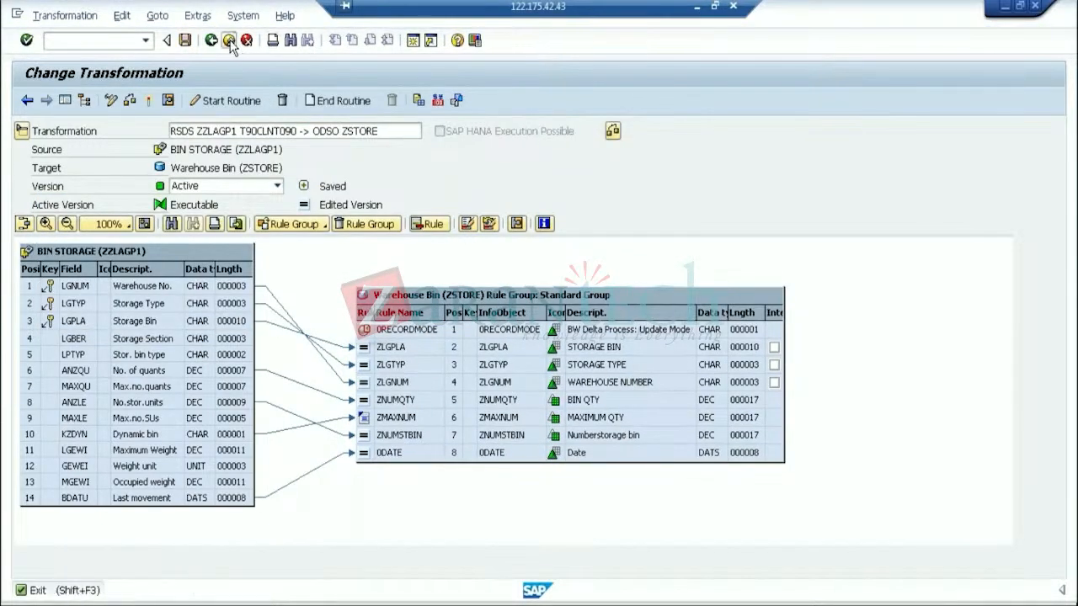
{"action": "left_click", "coordinate": [228, 40]}
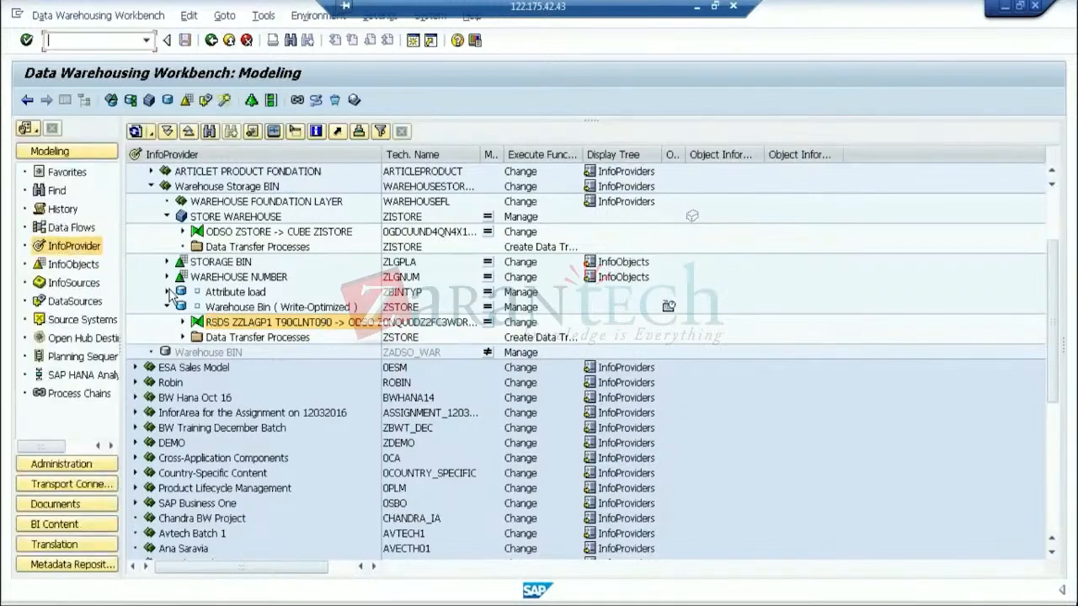
- Inspect the transformation from ZLAGPATTR to the Attribute load DSO (ZBINTYP), and return to the InfoProvider tree
{"action": "left_click", "coordinate": [168, 292]}
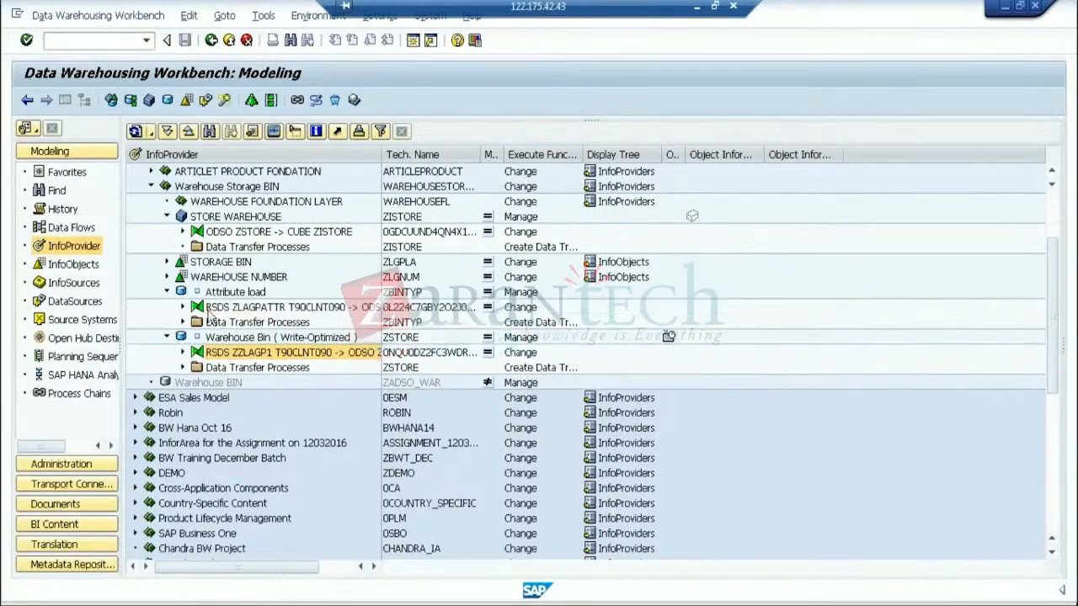
{"action": "left_click", "coordinate": [292, 311]}
{"action": "double_click", "coordinate": [292, 310]}
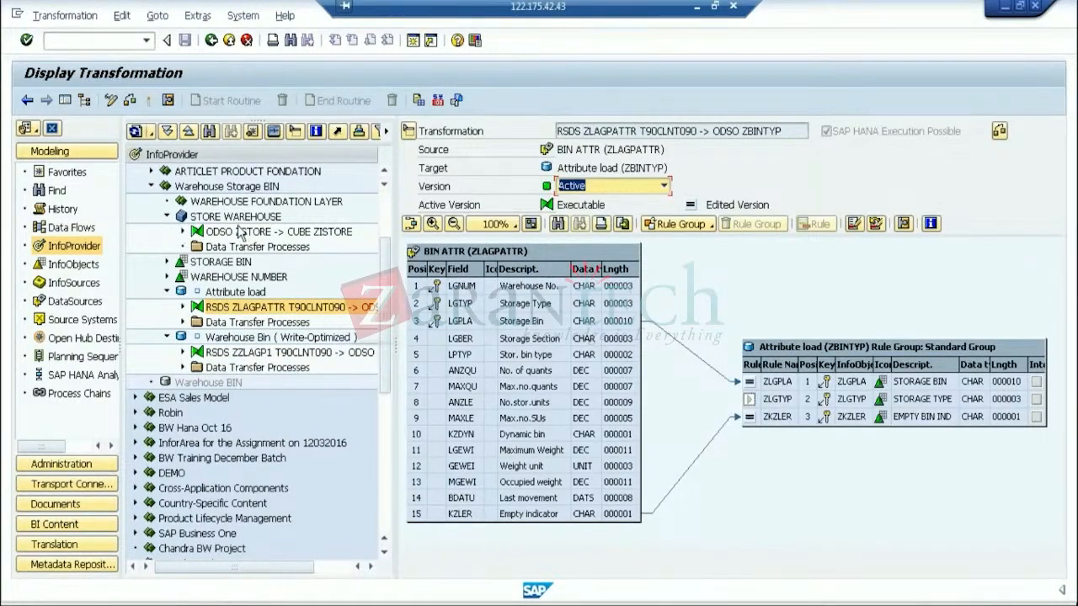
{"action": "left_click", "coordinate": [211, 40]}
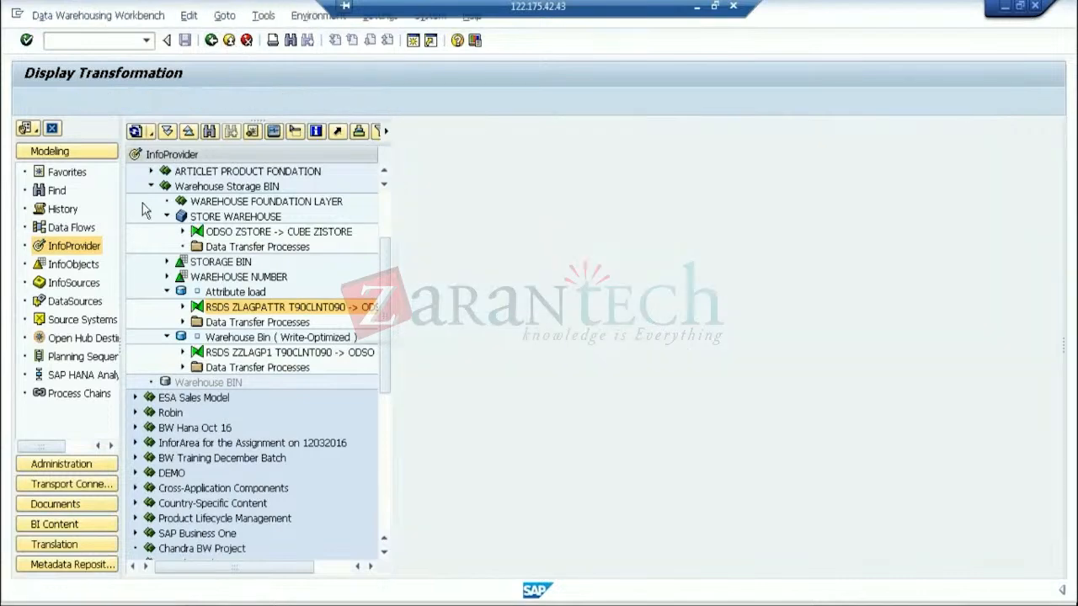
- Collapse Warehouse Storage BIN and inspect the transformation of ARTICLE PRODUCT DSO 2015 (DSOART91) under ARTICLET PRODUCT FONDATION, including its Margin rule
{"action": "left_click", "coordinate": [150, 186]}
{"action": "left_click", "coordinate": [150, 186]}
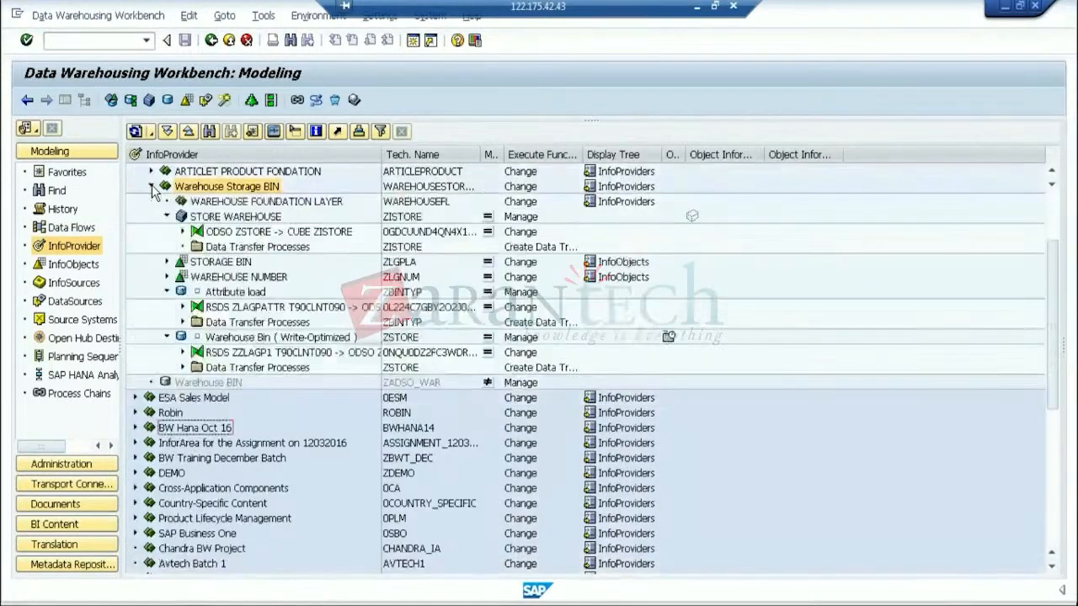
{"action": "scroll", "coordinate": [202, 244], "scroll_direction": "up", "scroll_amount": 1}
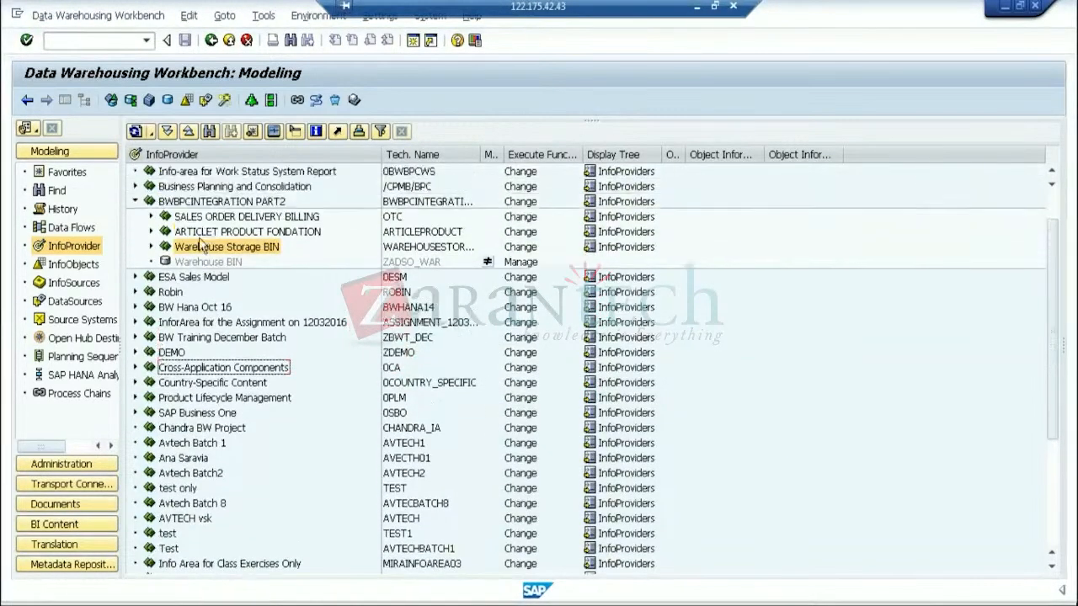
{"action": "left_click", "coordinate": [150, 233]}
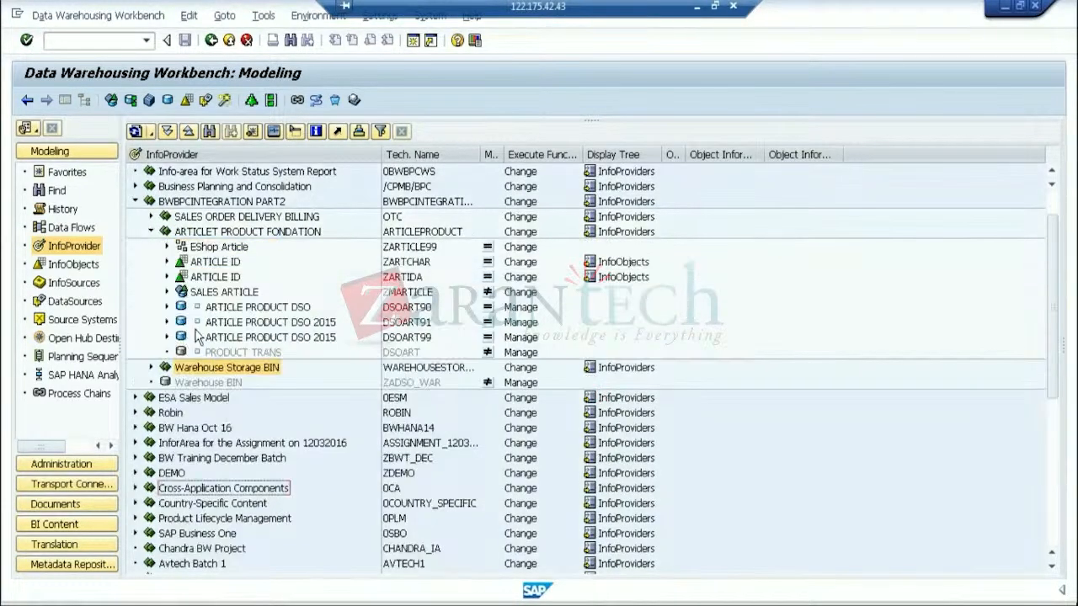
{"action": "left_click", "coordinate": [167, 322]}
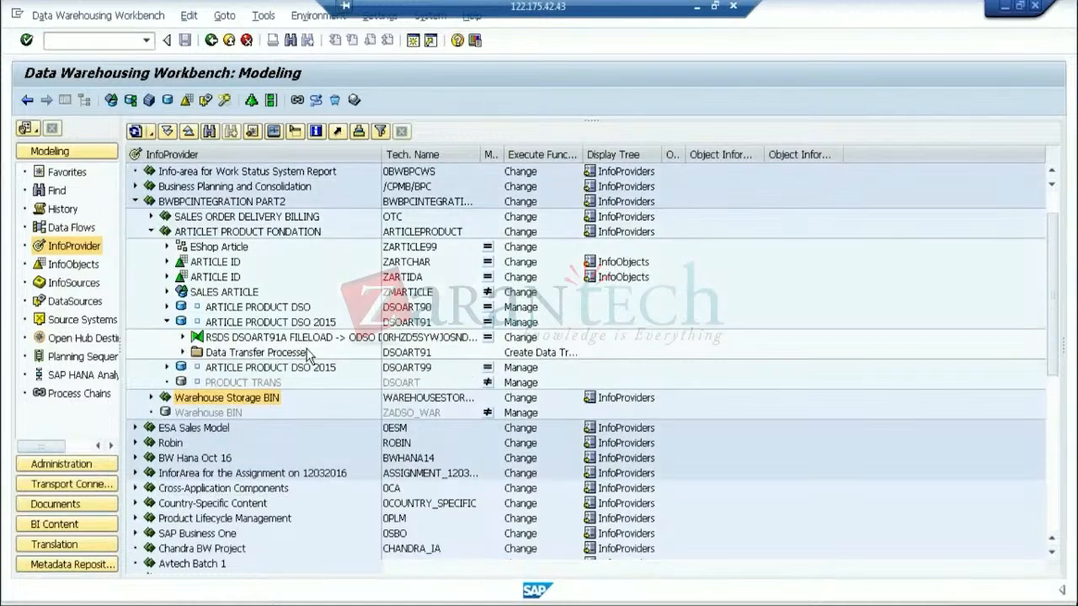
{"action": "double_click", "coordinate": [362, 337]}
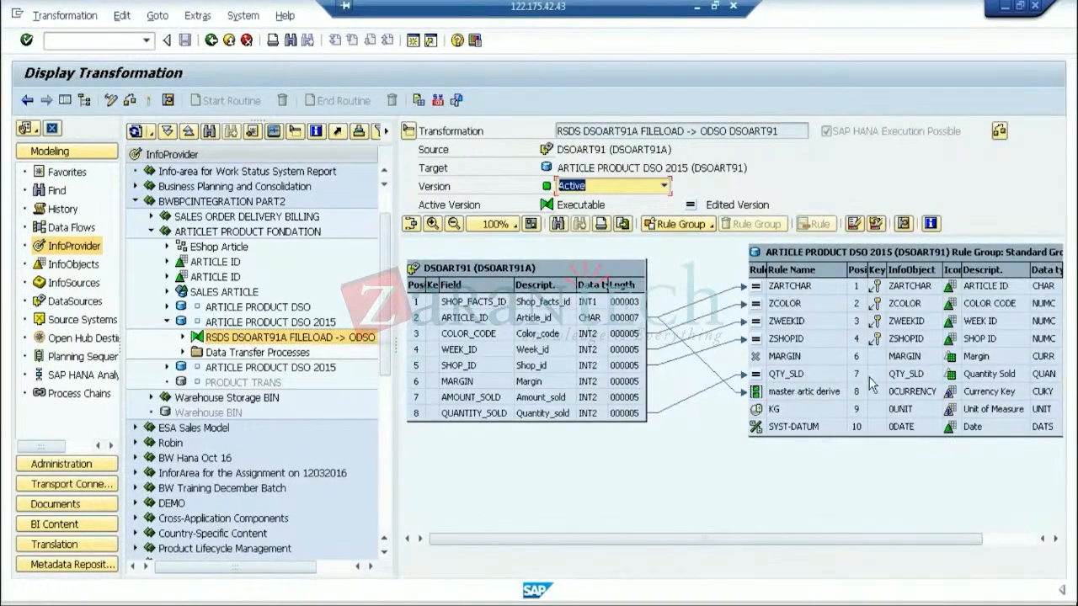
{"action": "right_click", "coordinate": [842, 357]}
{"action": "left_click", "coordinate": [830, 365]}
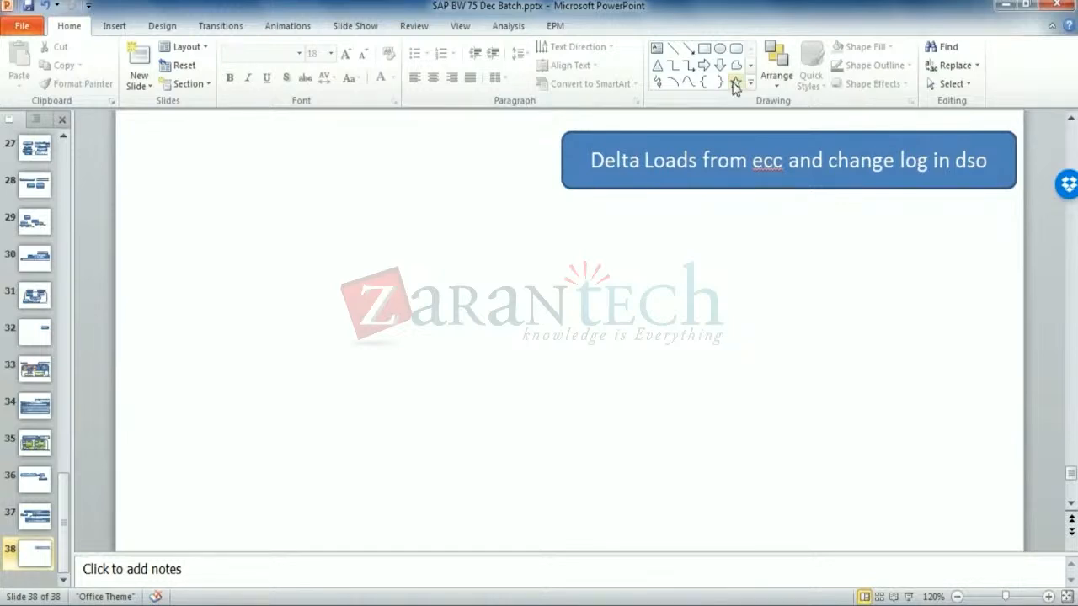
- Add a wide rounded rectangle below the heading on PowerPoint slide 38, with the text "Full load: Complete data available in source"
{"action": "left_click", "coordinate": [736, 48]}
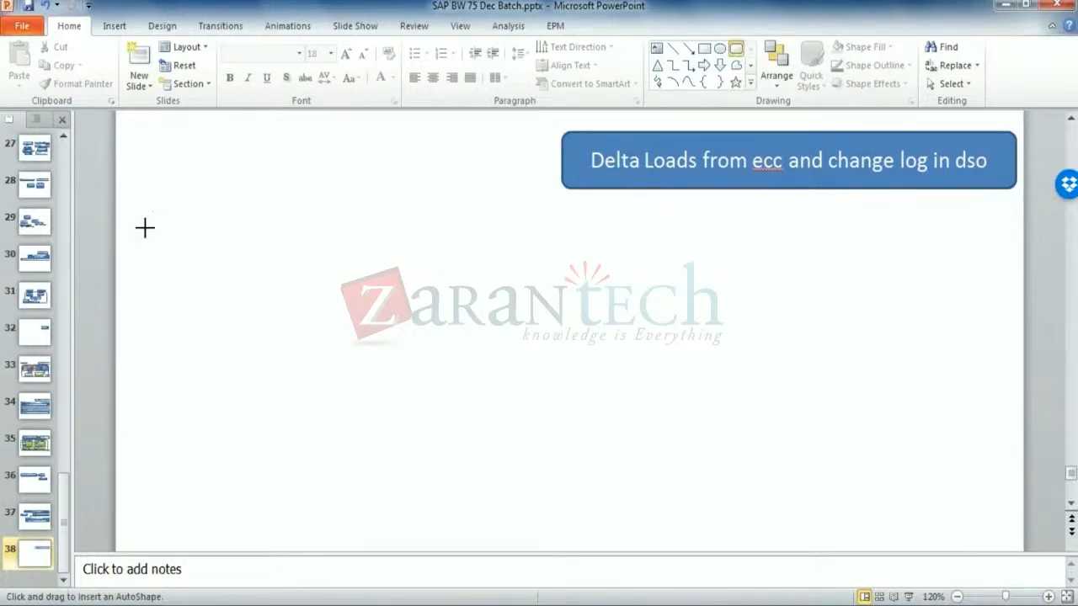
{"action": "left_click_drag", "start_coordinate": [139, 221], "coordinate": [812, 277]}
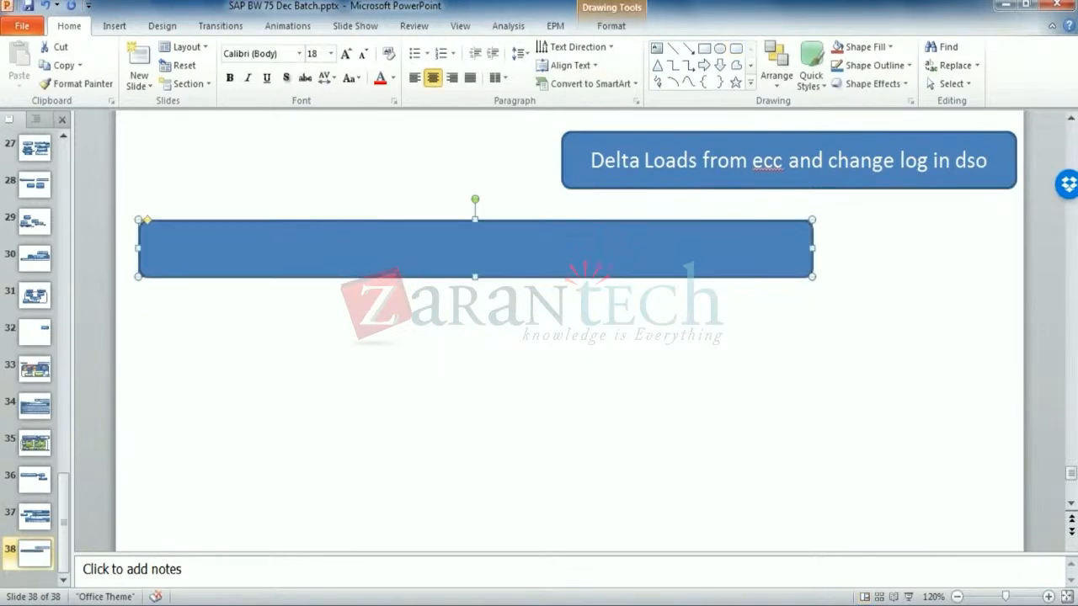
{"action": "type", "text": "Ful"}
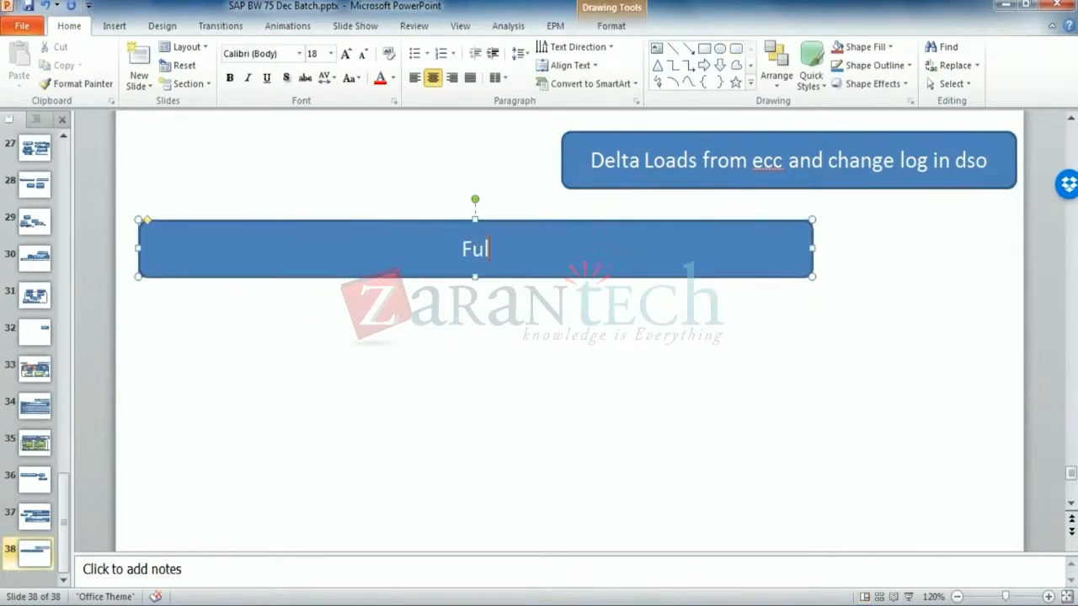
{"action": "type", "text": "l load:"}
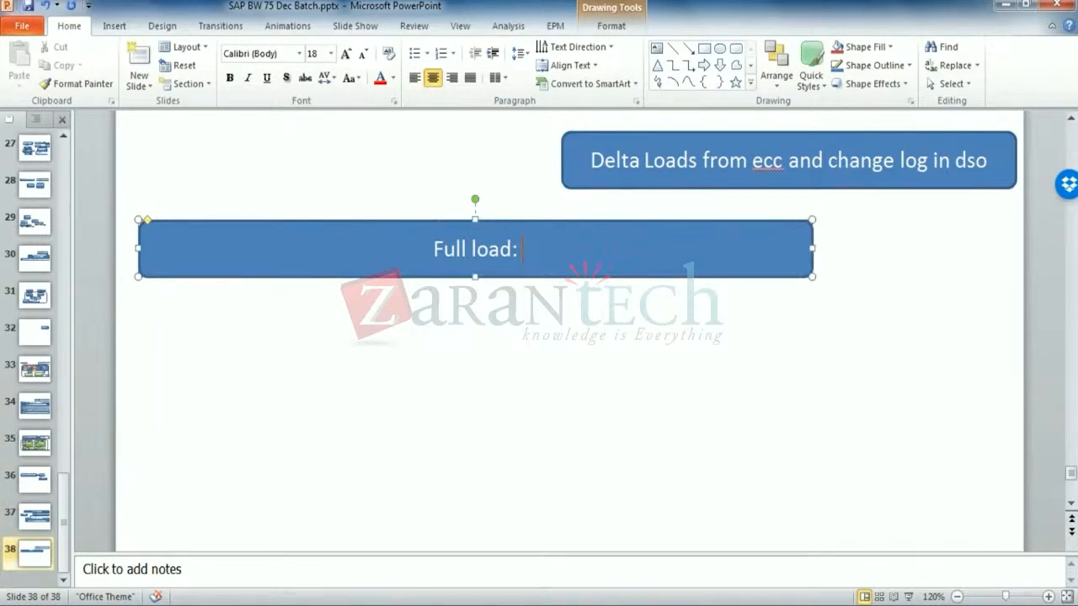
{"action": "type", "text": "Comp"}
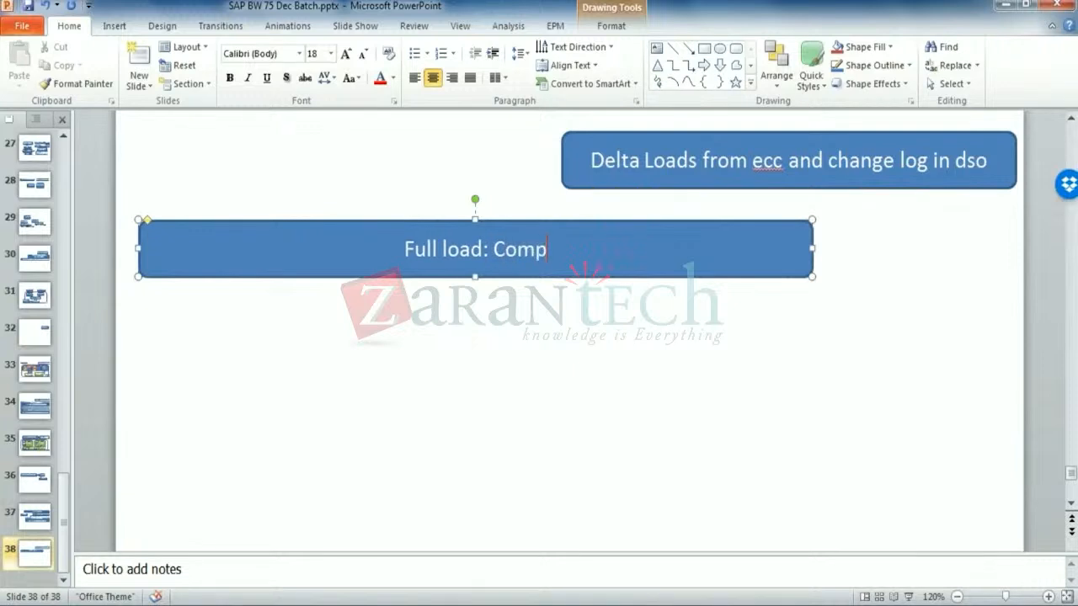
{"action": "type", "text": "lete data avai"}
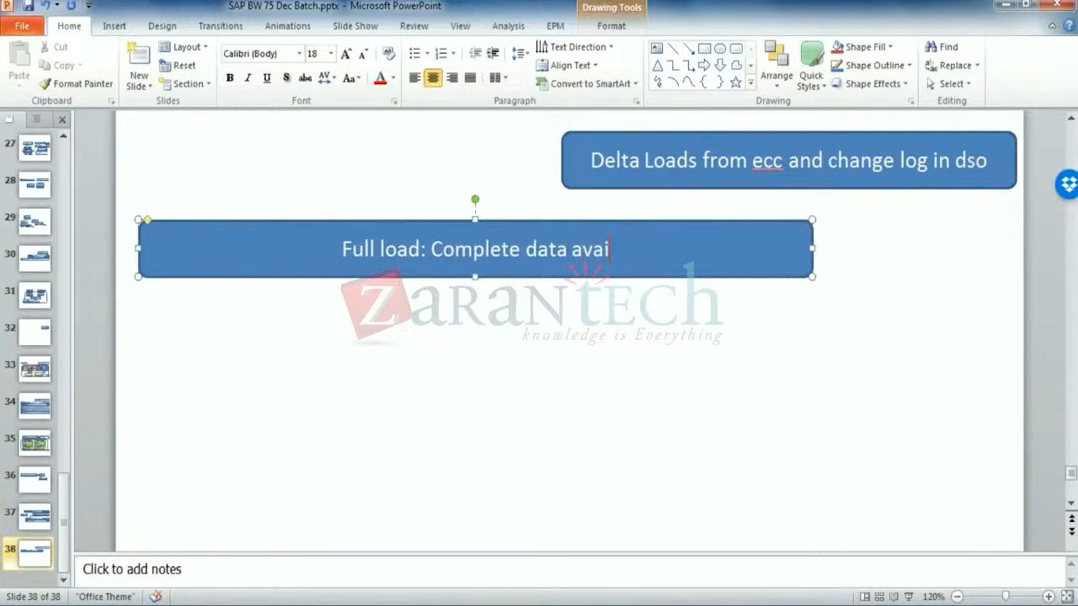
{"action": "type", "text": "lable in "}
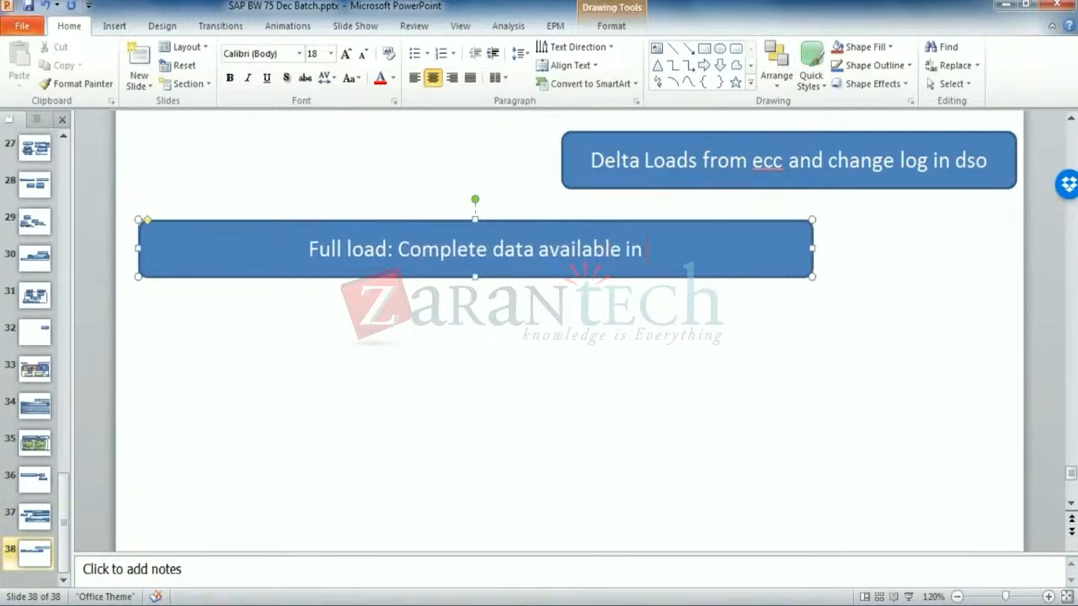
{"action": "type", "text": "source"}
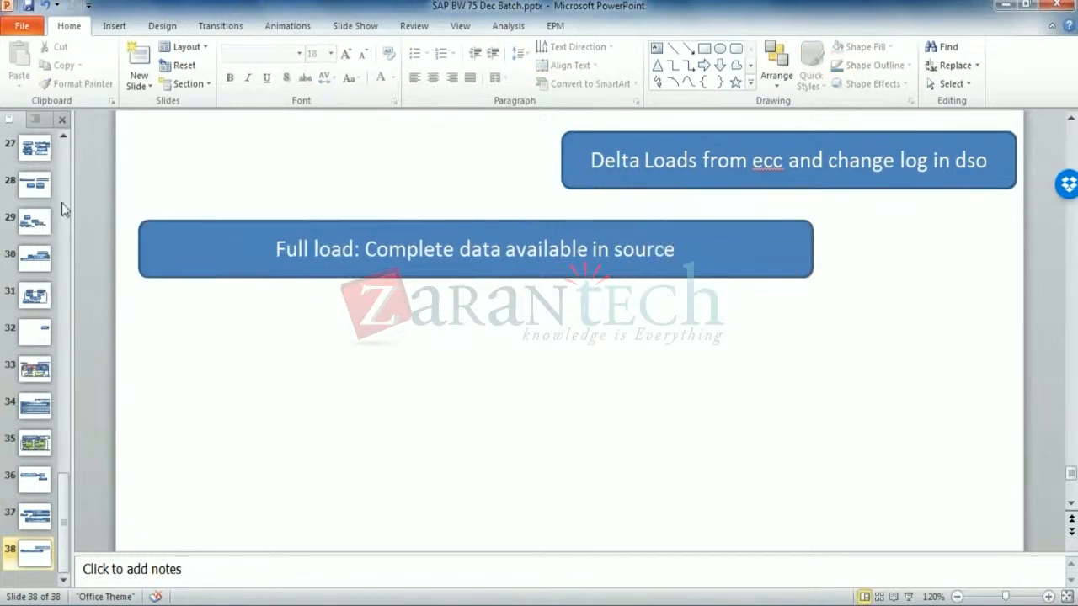
- Narrow the Full load box from its left side and add a wide rounded rectangle below it with the text "Delta Loads :"
{"action": "left_click_drag", "start_coordinate": [138, 248], "coordinate": [380, 248]}
{"action": "left_click", "coordinate": [552, 337]}
{"action": "left_click", "coordinate": [736, 48]}
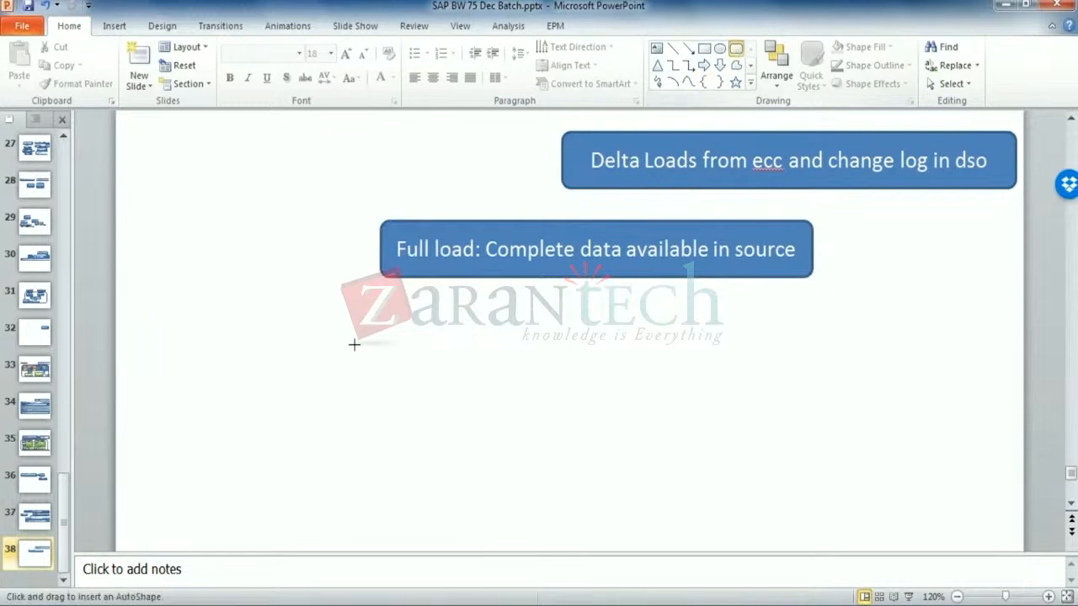
{"action": "mouse_move", "coordinate": [139, 308]}
{"action": "left_mouse_down"}
{"action": "mouse_move", "coordinate": [227, 363]}
{"action": "mouse_move", "coordinate": [1022, 354]}
{"action": "mouse_move", "coordinate": [1016, 365]}
{"action": "left_mouse_up"}
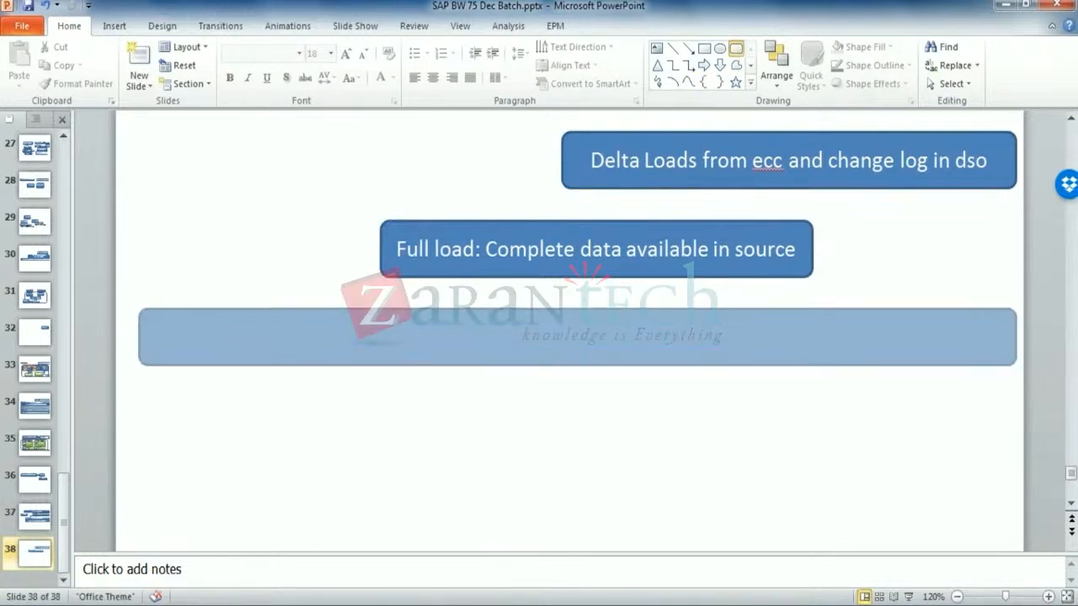
{"action": "left_click_drag", "start_coordinate": [961, 319], "coordinate": [961, 319]}
{"action": "type", "text": "Delta"}
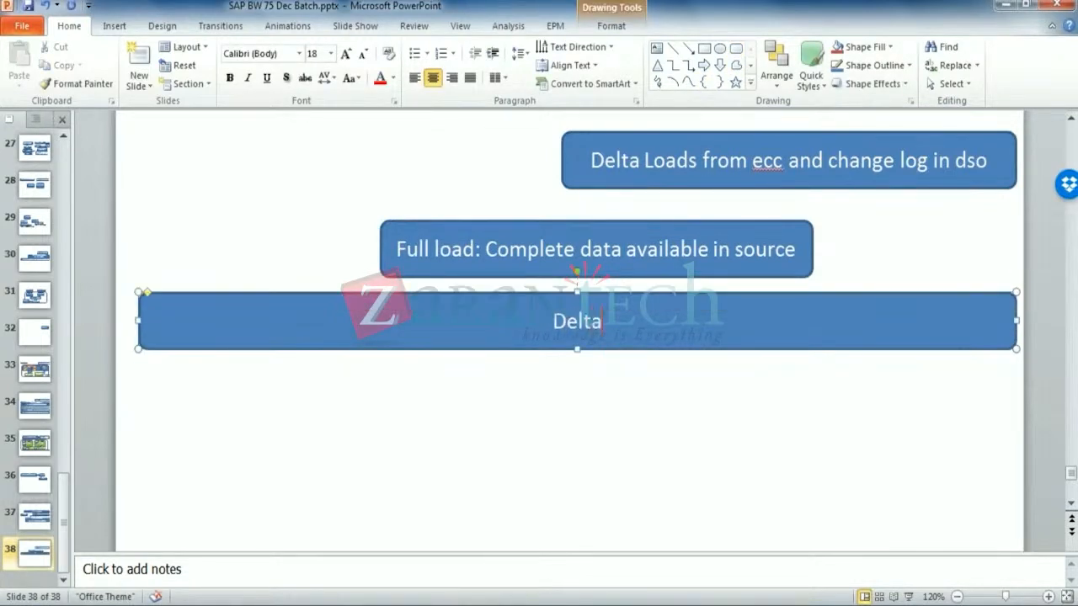
{"action": "type", "text": " Loads :"}
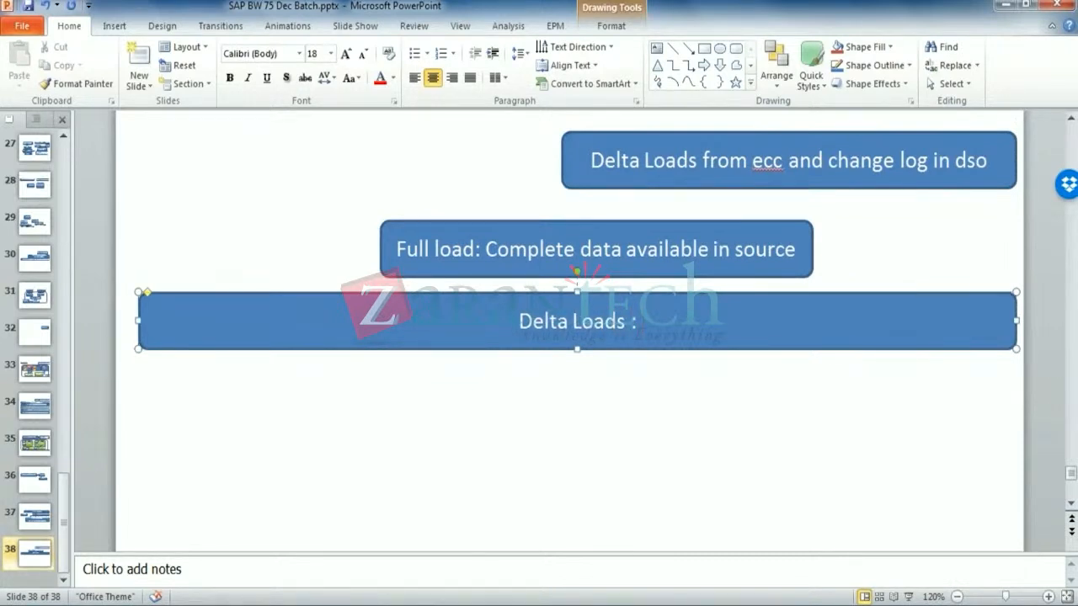
{"action": "type", "text": " Changed &"}
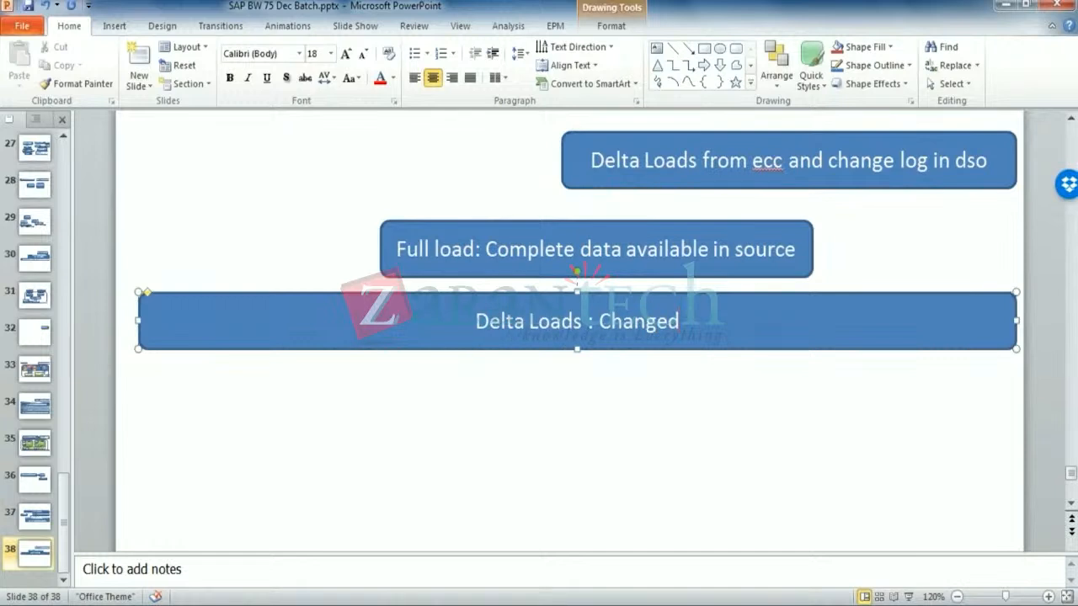
{"action": "key", "text": "BackSpace"}
{"action": "key", "text": "BackSpace"}
{"action": "key", "text": "BackSpace"}
{"action": "key", "text": "BackSpace"}
{"action": "key", "text": "BackSpace"}
{"action": "key", "text": "BackSpace"}
{"action": "key", "text": "BackSpace"}
{"action": "key", "text": "BackSpace"}
{"action": "key", "text": "BackSpace"}
- Complete the Delta Loads text with "New & Modified records" and narrow that box from its right side
{"action": "type", "text": "Ne"}
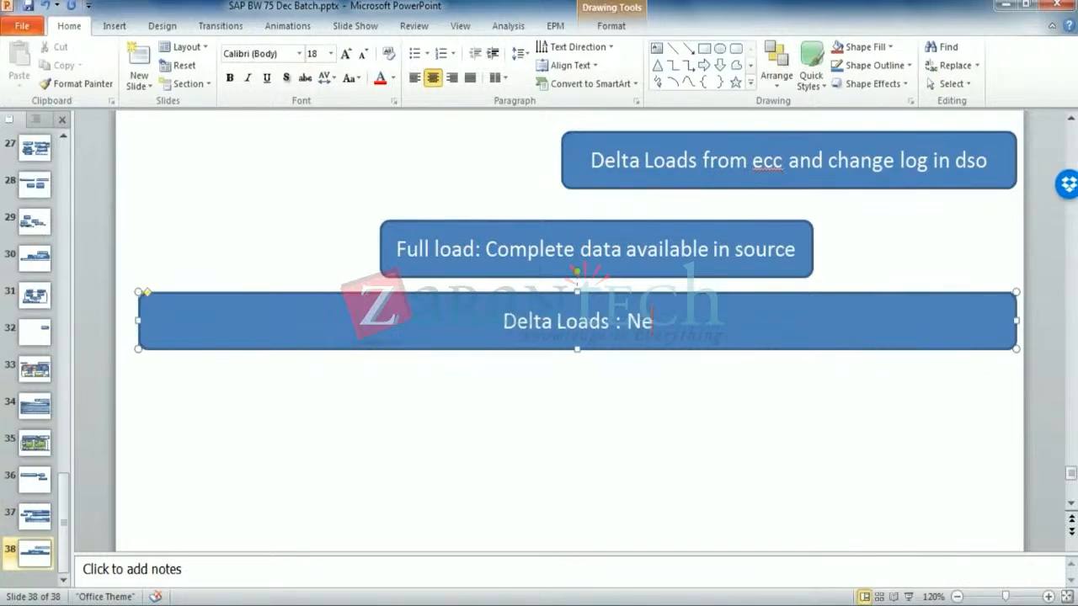
{"action": "type", "text": "w & Modif"}
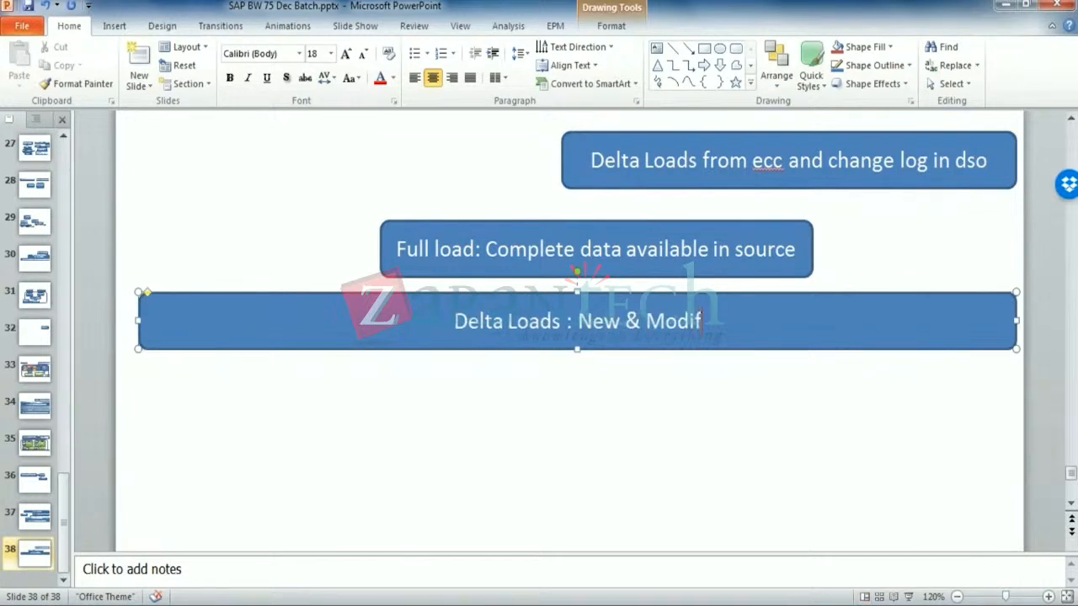
{"action": "type", "text": "ied records"}
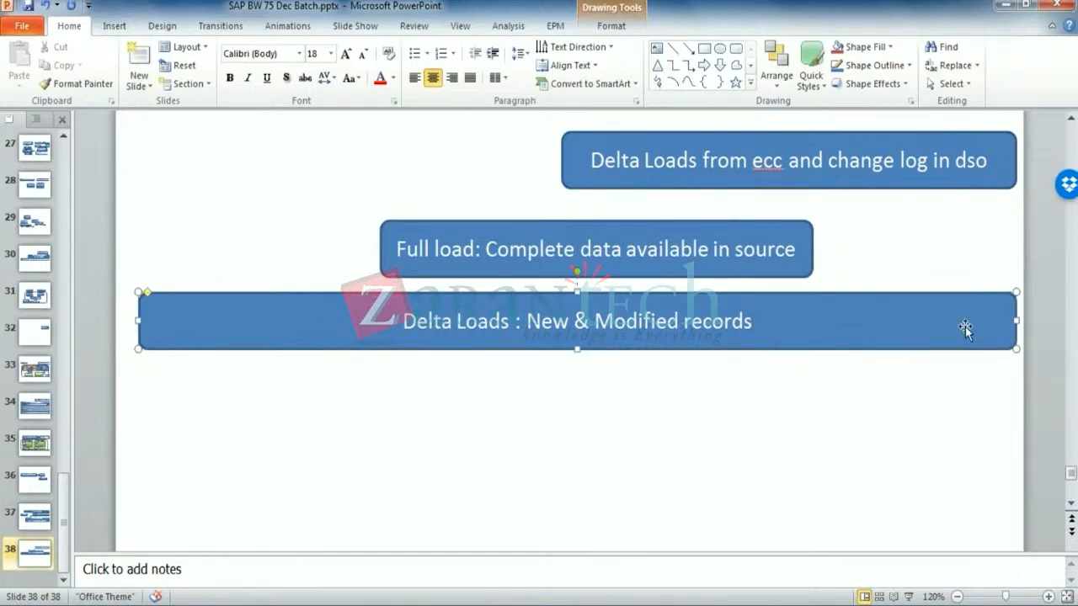
{"action": "left_click_drag", "start_coordinate": [1008, 320], "coordinate": [705, 337]}
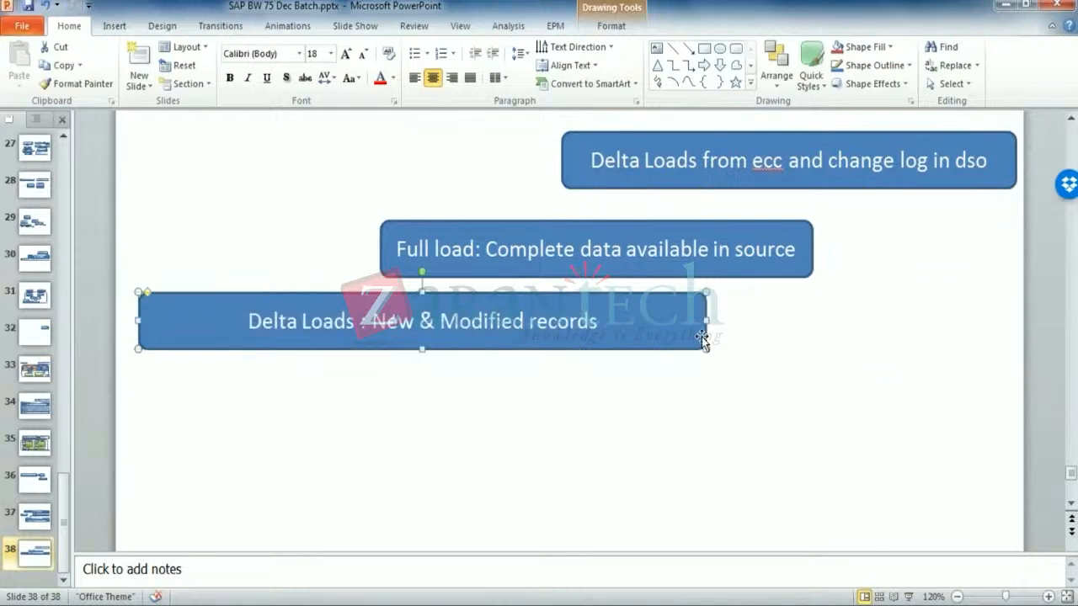
{"action": "left_click", "coordinate": [671, 391]}
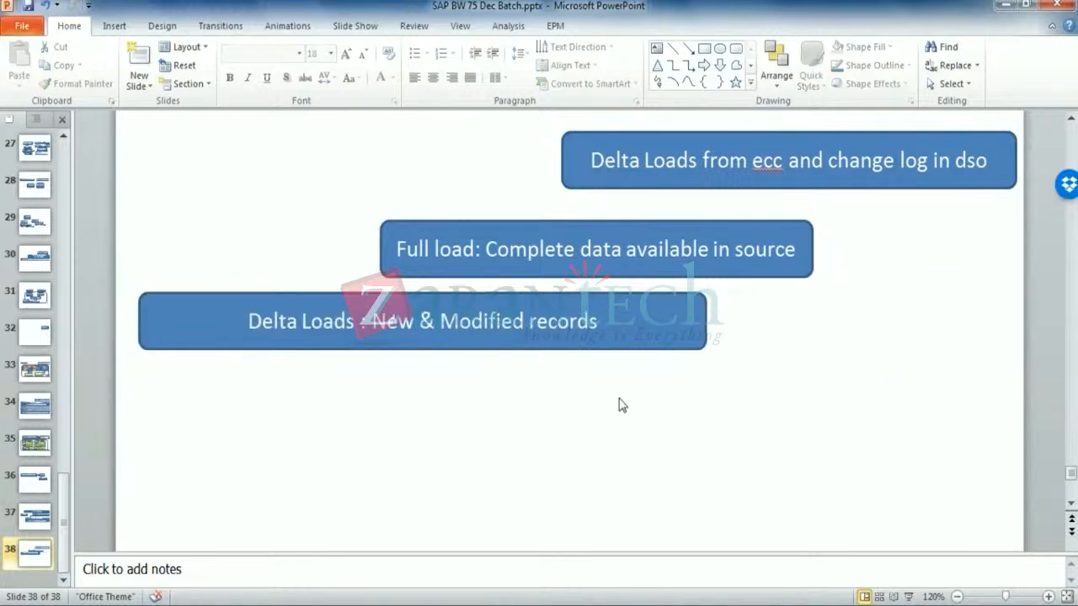
- Add a smaller rounded rectangle below the left end of the Delta Loads box with the text "MARA: 78,000 records"
{"action": "left_click", "coordinate": [736, 48]}
{"action": "mouse_move", "coordinate": [155, 409]}
{"action": "left_mouse_down"}
{"action": "mouse_move", "coordinate": [447, 438]}
{"action": "mouse_move", "coordinate": [365, 446]}
{"action": "left_mouse_up"}
{"action": "type", "text": "MAR"}
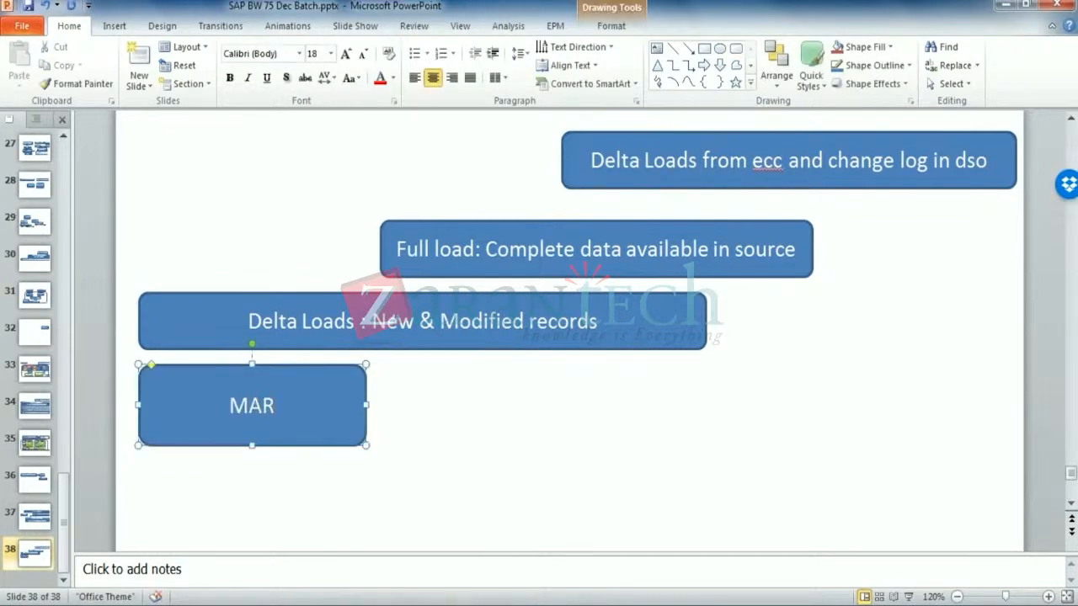
{"action": "type", "text": "A:"}
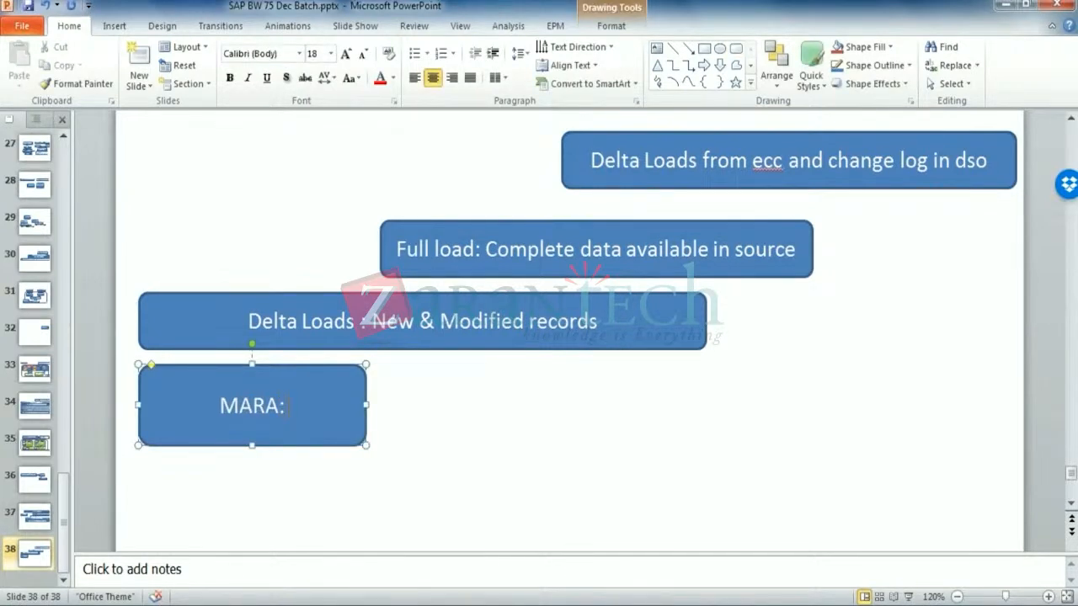
{"action": "type", "text": " 7"}
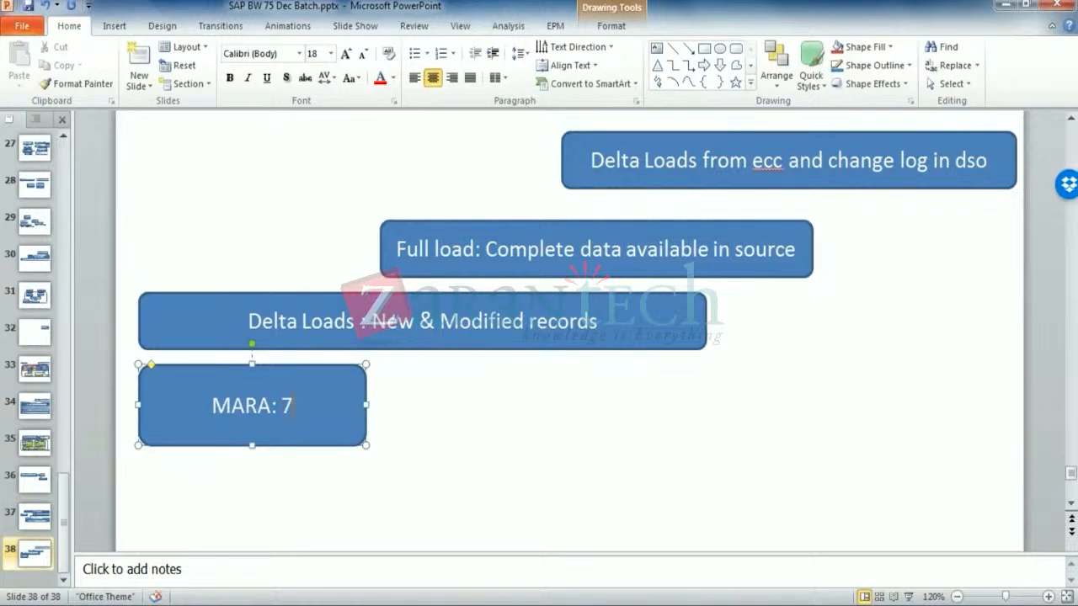
{"action": "type", "text": "8,000 records"}
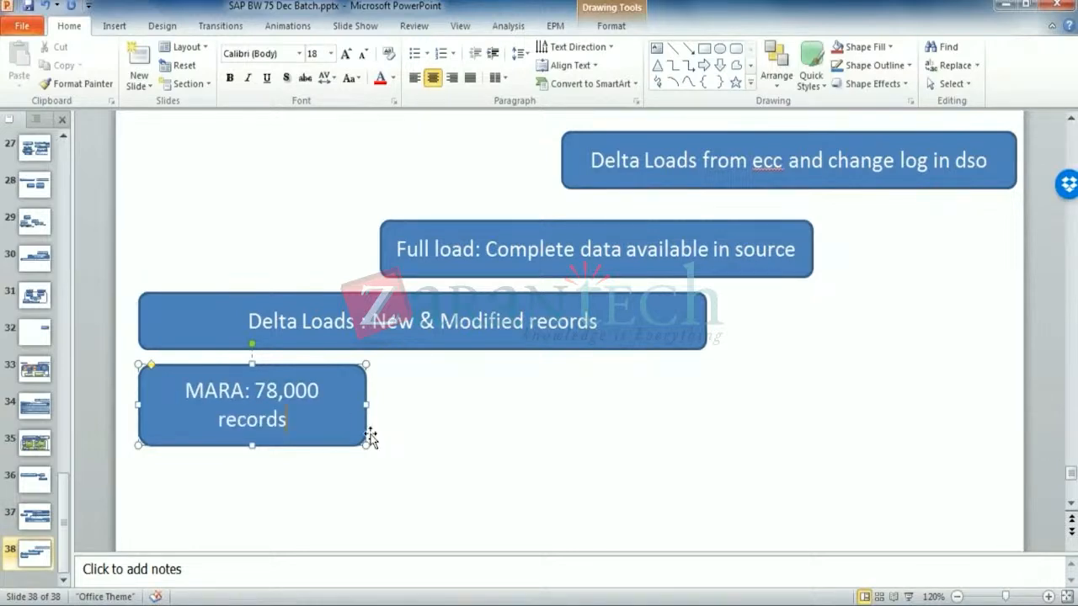
{"action": "left_click", "coordinate": [425, 442]}
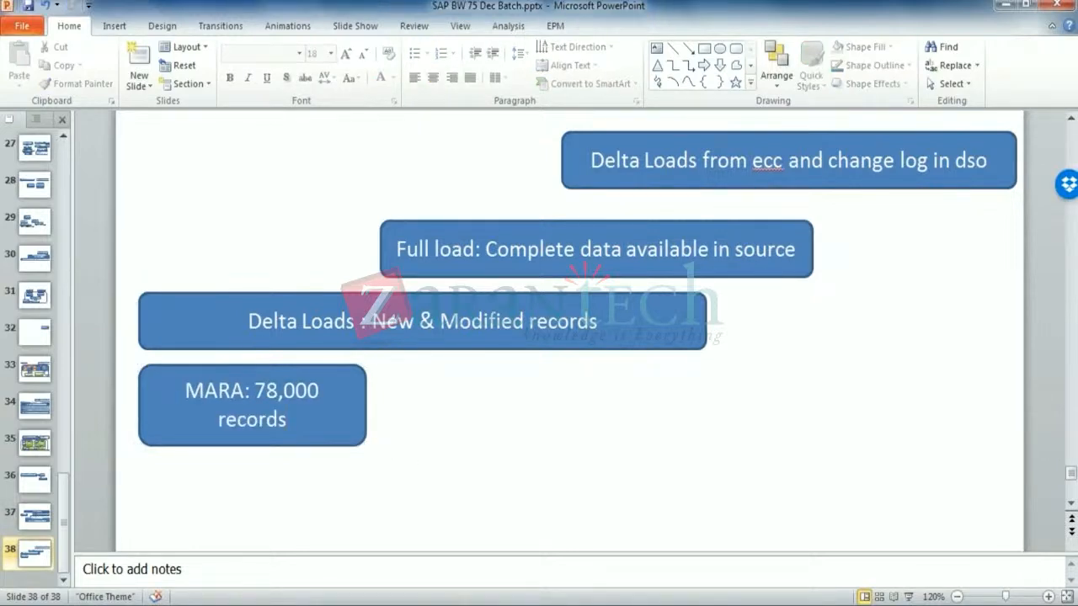
- Add a right arrow leading out of the MARA box and a rounded rectangle at its tip with the text "Delta Initialization :"
{"action": "left_click", "coordinate": [692, 67]}
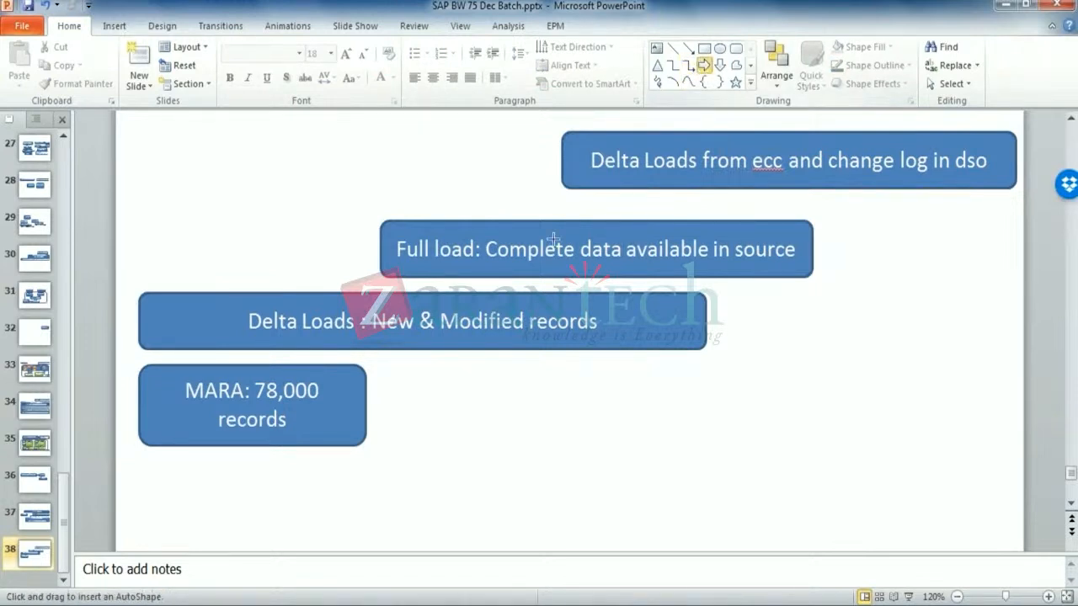
{"action": "left_click_drag", "start_coordinate": [343, 390], "coordinate": [450, 405]}
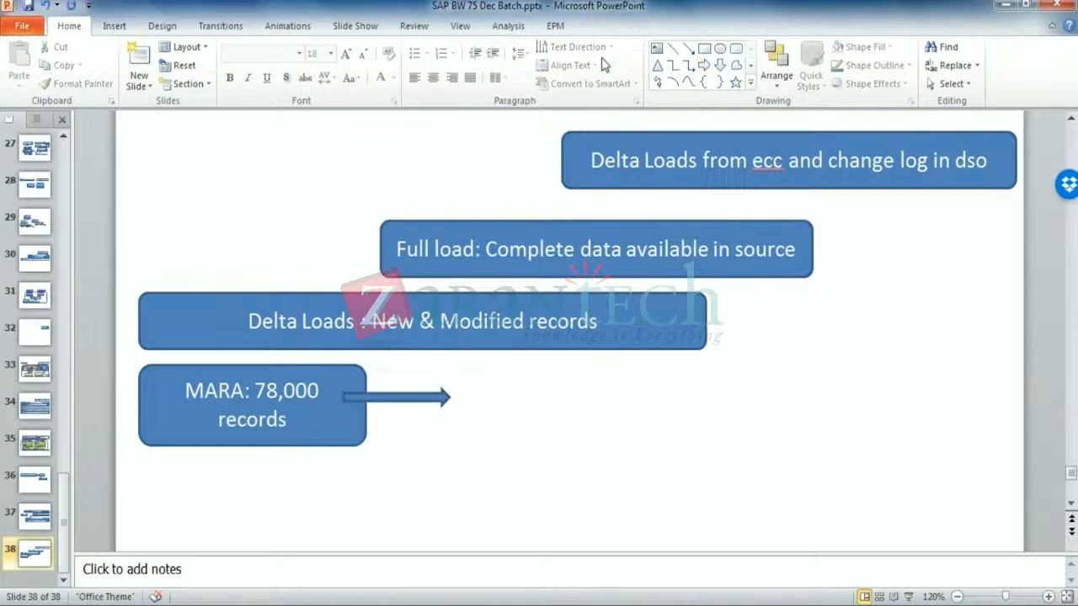
{"action": "left_click", "coordinate": [736, 51]}
{"action": "left_click_drag", "start_coordinate": [456, 364], "coordinate": [864, 437]}
{"action": "type", "text": "Delt"}
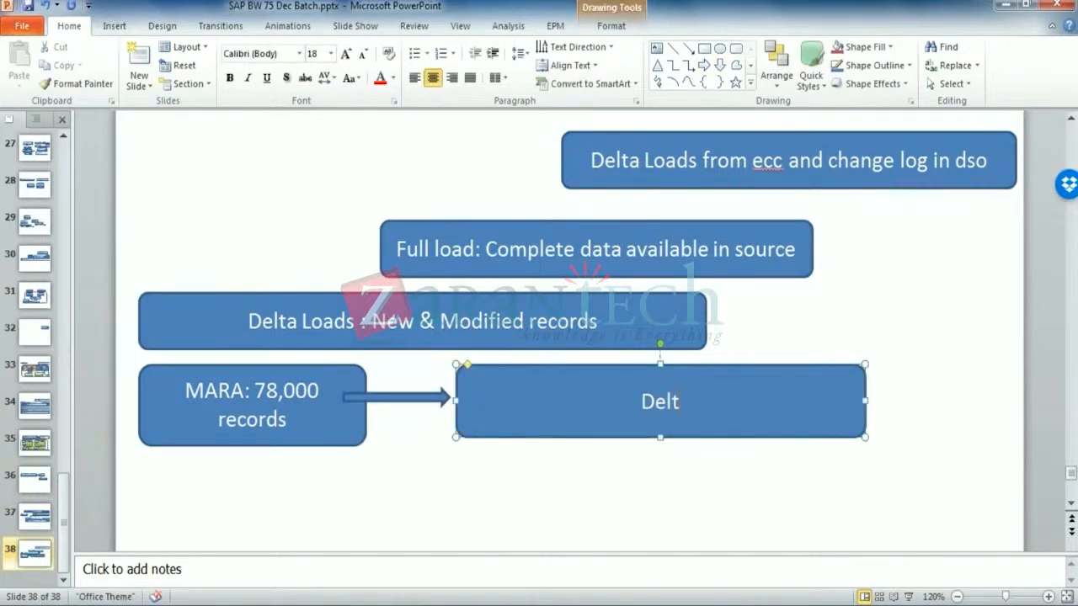
{"action": "type", "text": "a lNi"}
{"action": "key", "text": "BackSpace"}
{"action": "key", "text": "BackSpace"}
{"action": "type", "text": "n"}
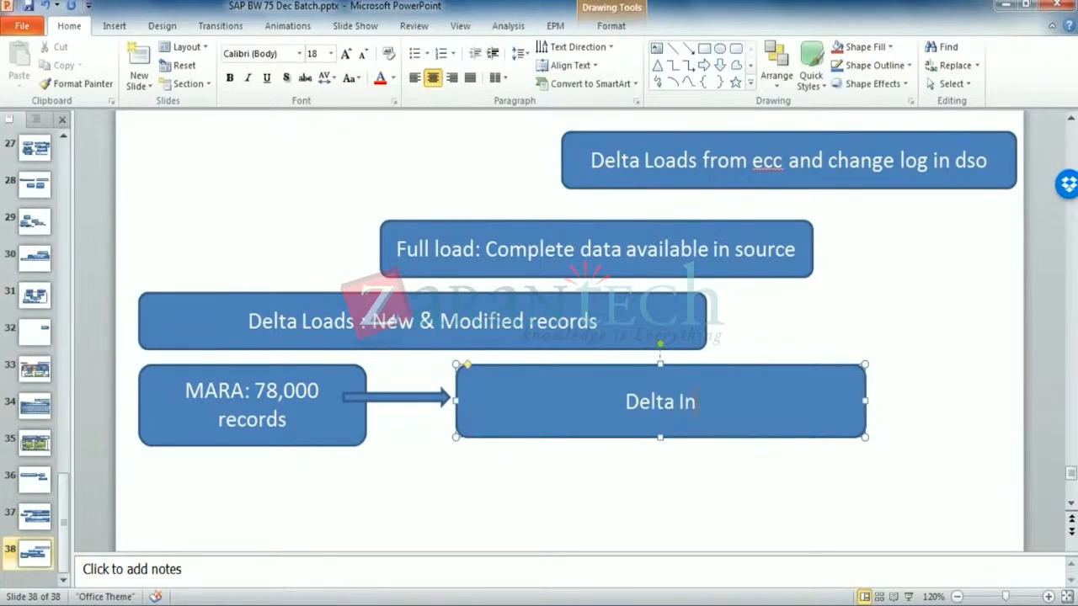
{"action": "type", "text": "itializat"}
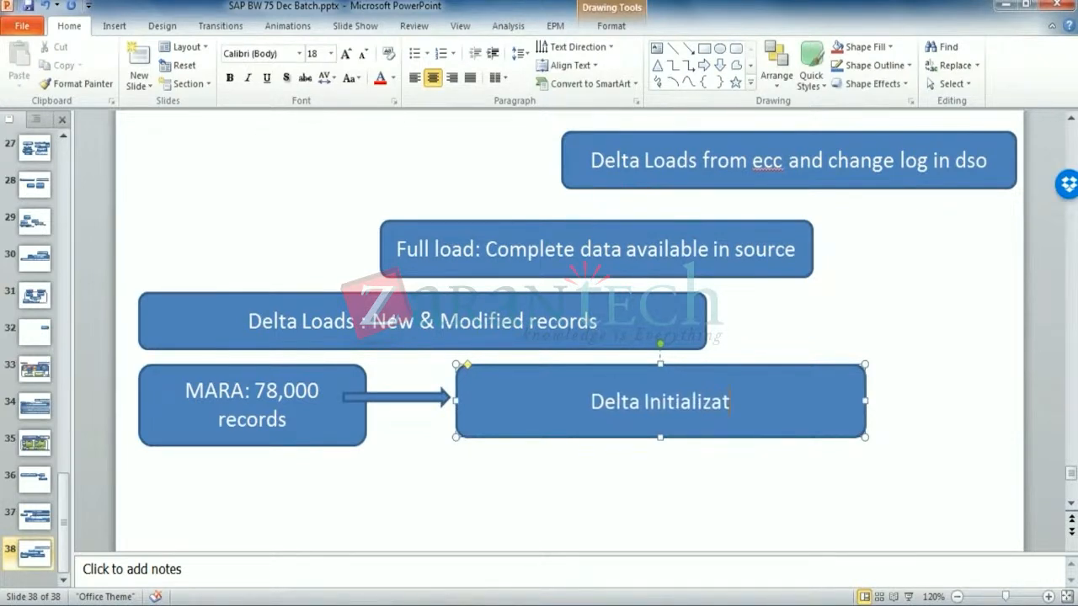
{"action": "type", "text": "ion :"}
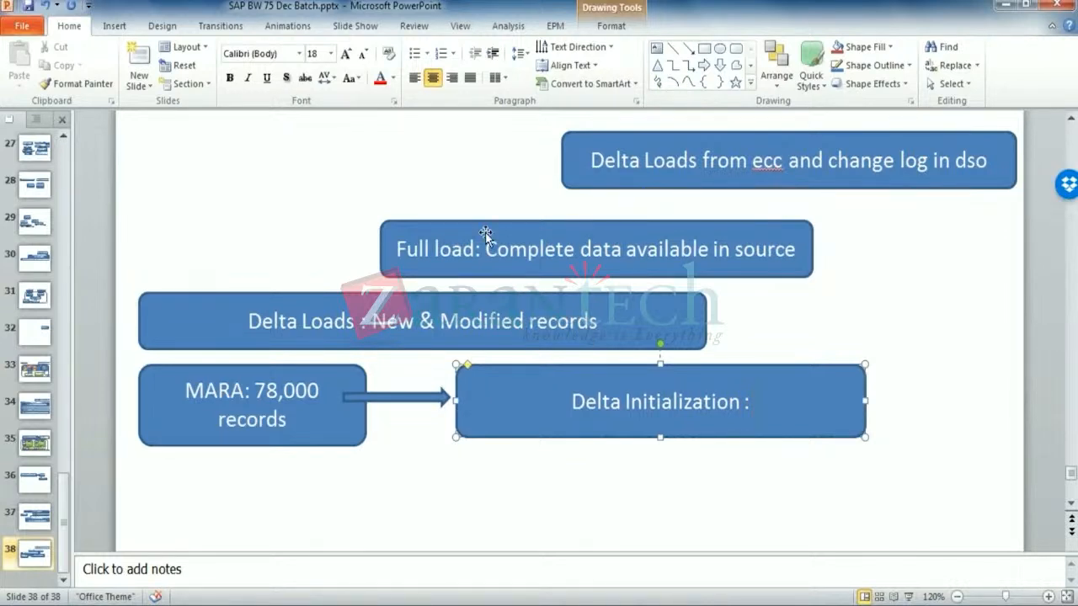
- Complete the Delta Initialization box's text with "Full load and set delta pointer"
{"action": "type", "text": " F"}
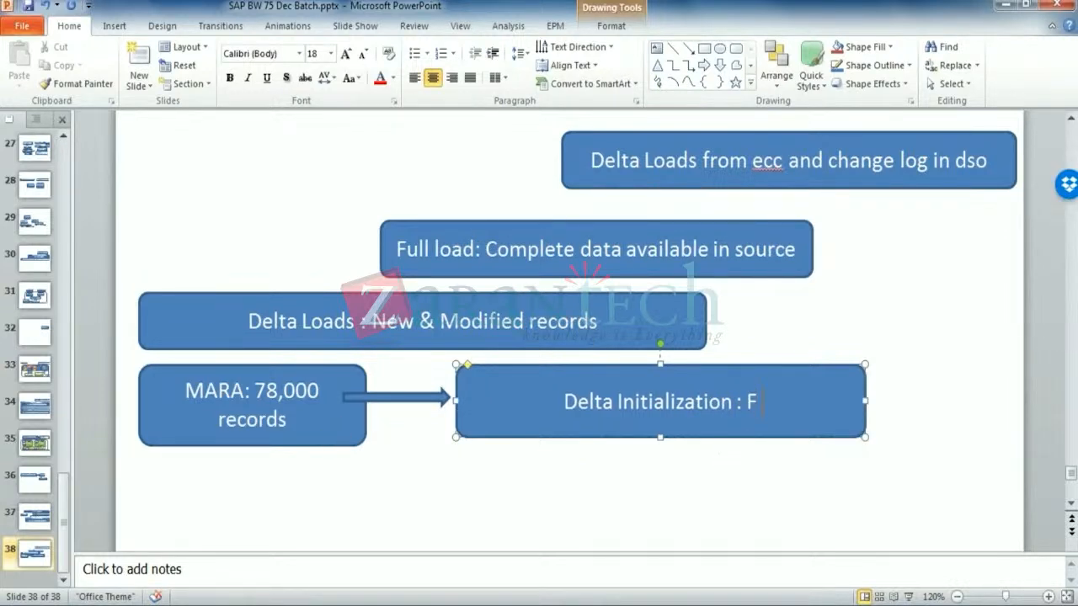
{"action": "type", "text": "ull load and s"}
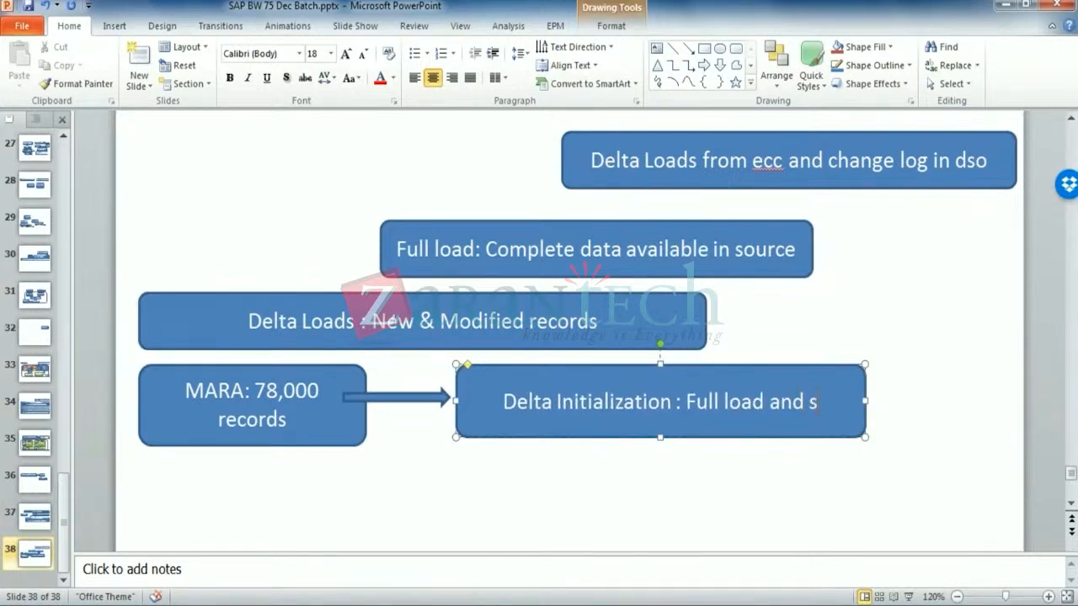
{"action": "type", "text": "et delta po"}
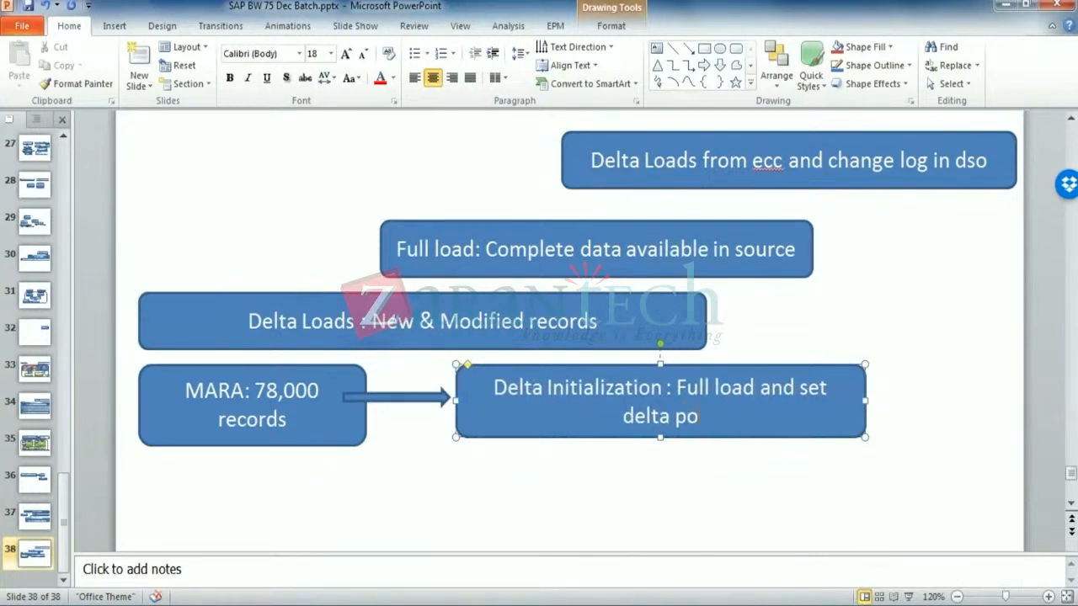
{"action": "type", "text": "inter"}
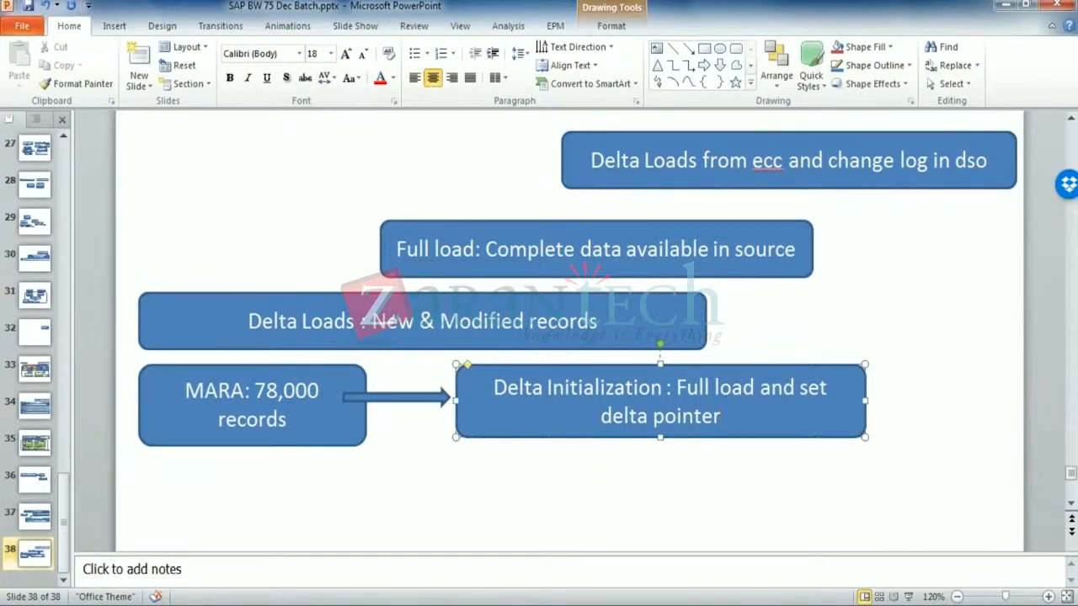
{"action": "left_click", "coordinate": [847, 291]}
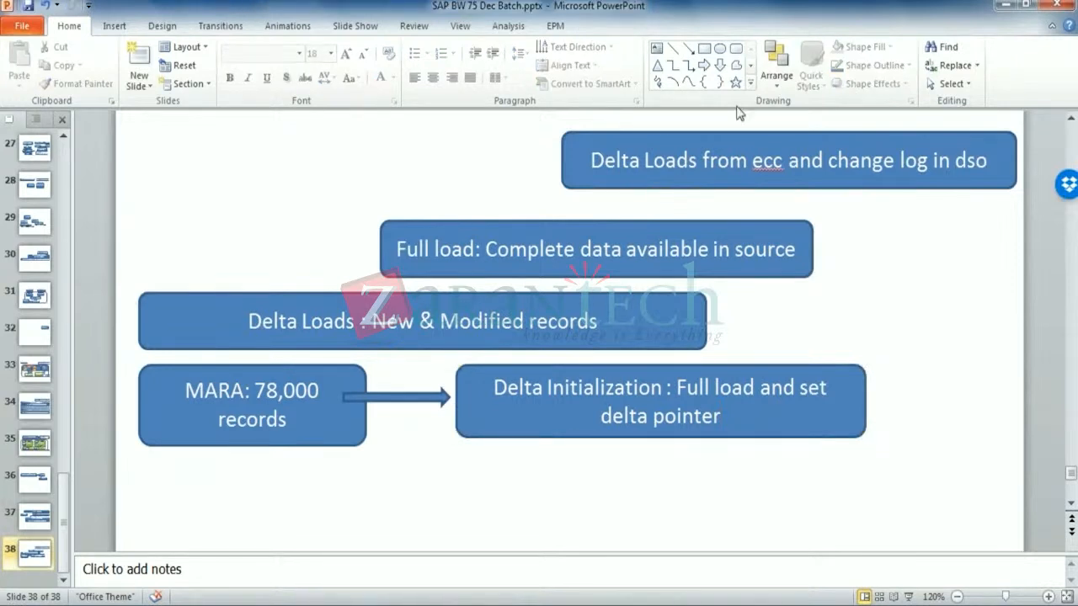
{"action": "left_click", "coordinate": [720, 68]}
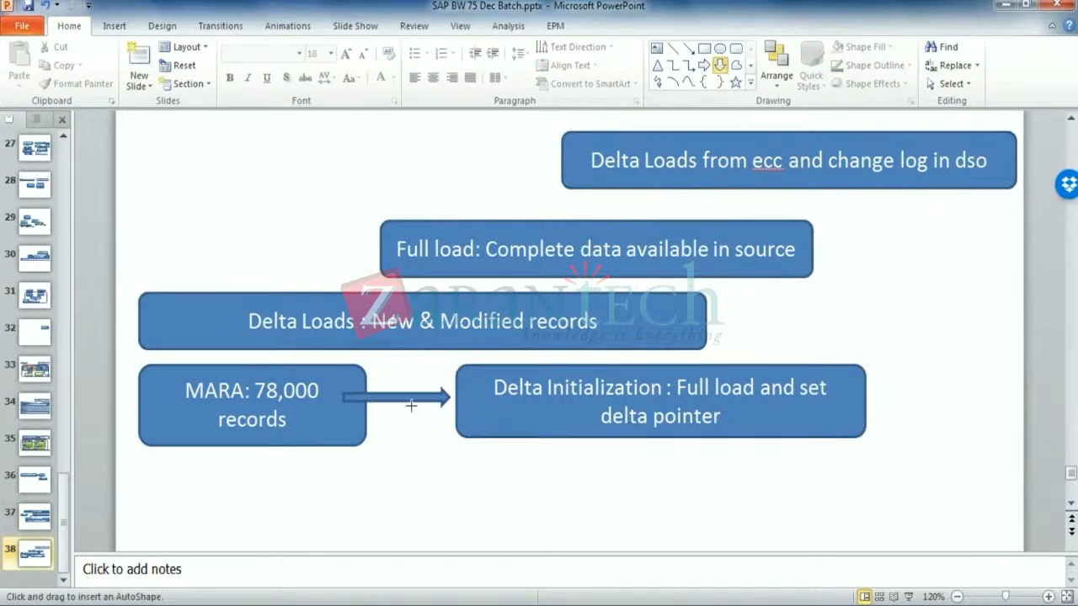
{"action": "left_click_drag", "start_coordinate": [371, 474], "coordinate": [488, 498]}
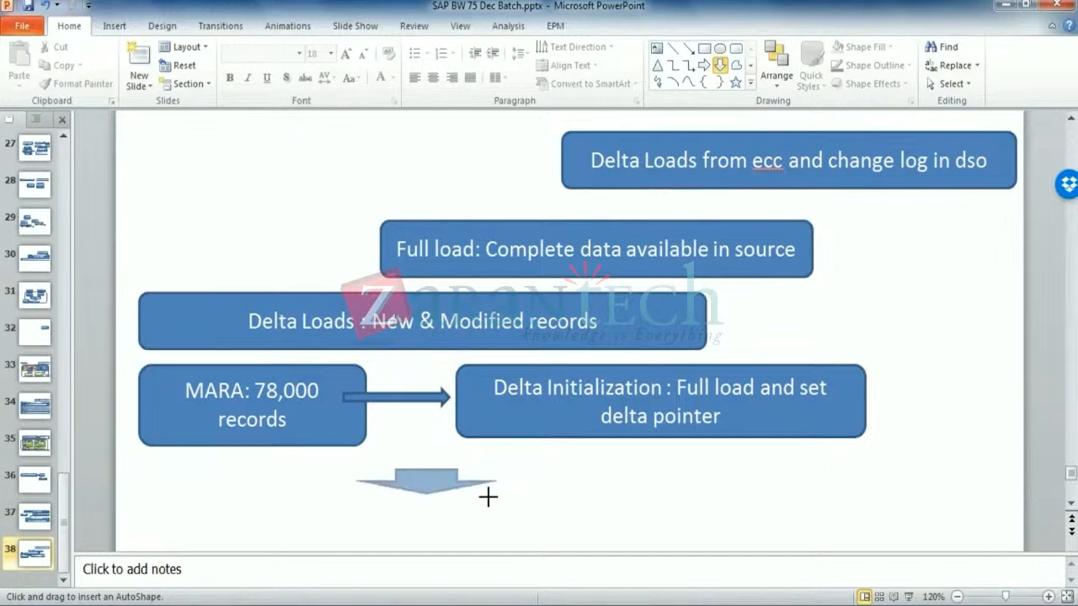
{"action": "key", "text": "Escape"}
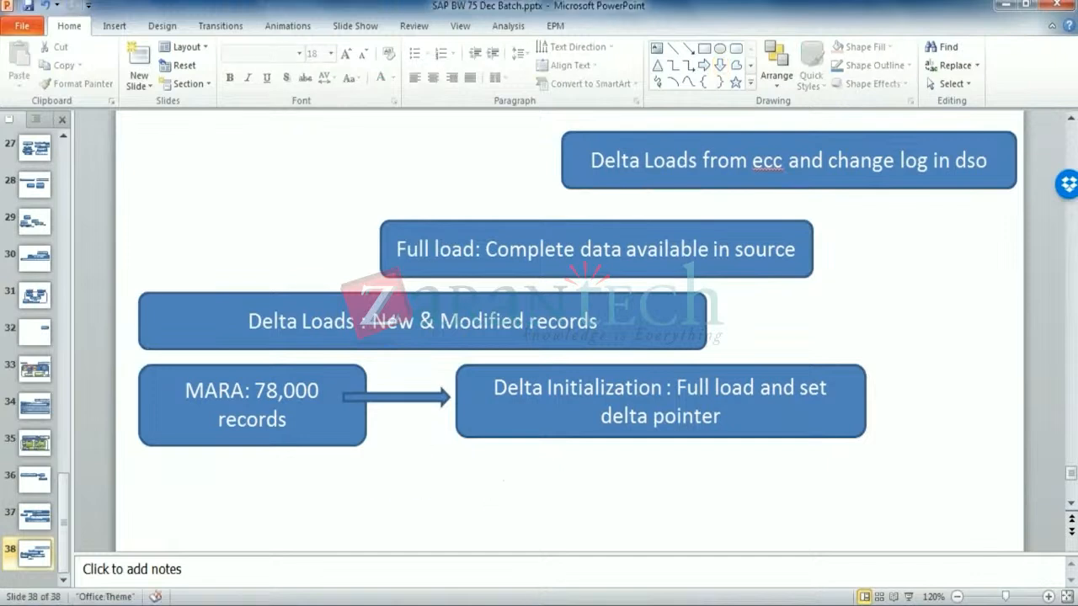
- Add a second right arrow below the first one and a rounded rectangle at its tip with the text "Delta Mode:"
{"action": "left_click", "coordinate": [704, 65]}
{"action": "mouse_move", "coordinate": [342, 459]}
{"action": "left_mouse_down"}
{"action": "mouse_move", "coordinate": [517, 485]}
{"action": "mouse_move", "coordinate": [472, 486]}
{"action": "left_mouse_up"}
{"action": "left_click", "coordinate": [557, 501]}
{"action": "left_click", "coordinate": [736, 48]}
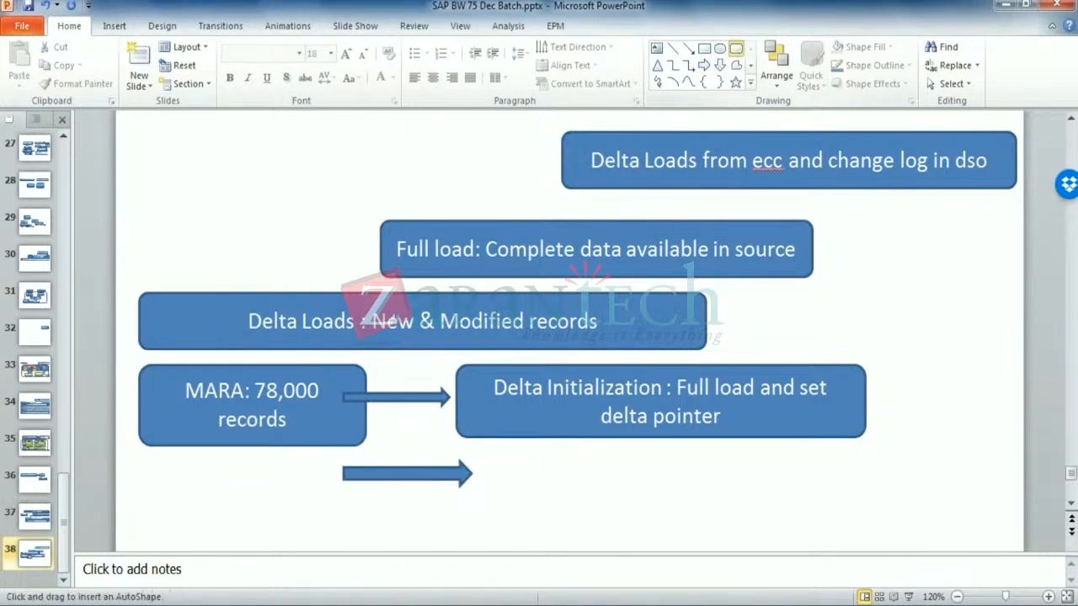
{"action": "left_click_drag", "start_coordinate": [471, 443], "coordinate": [849, 509]}
{"action": "type", "text": "D"}
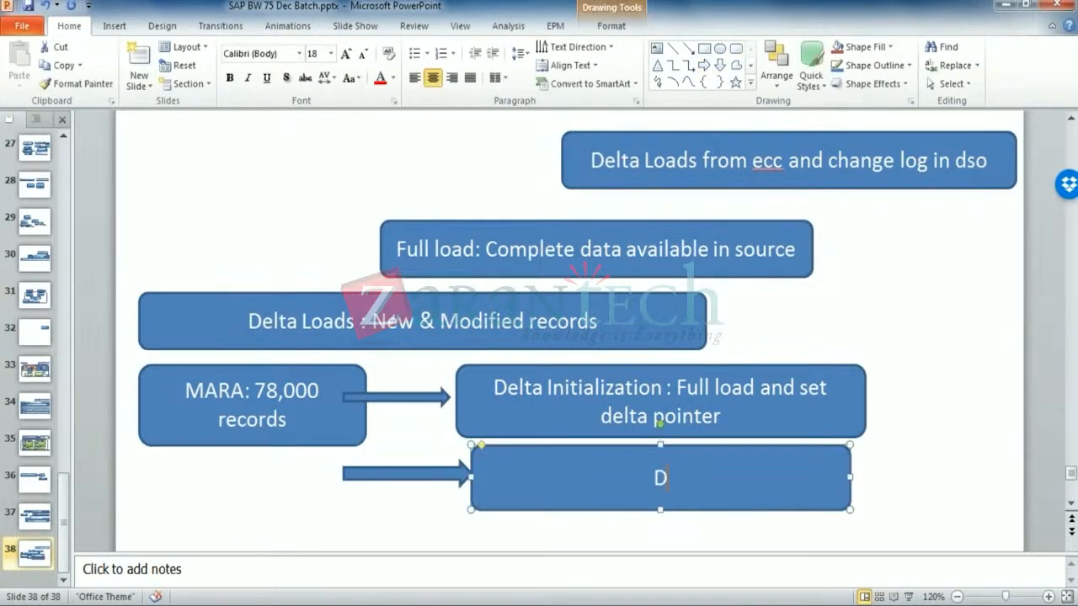
{"action": "type", "text": "elta Mode:"}
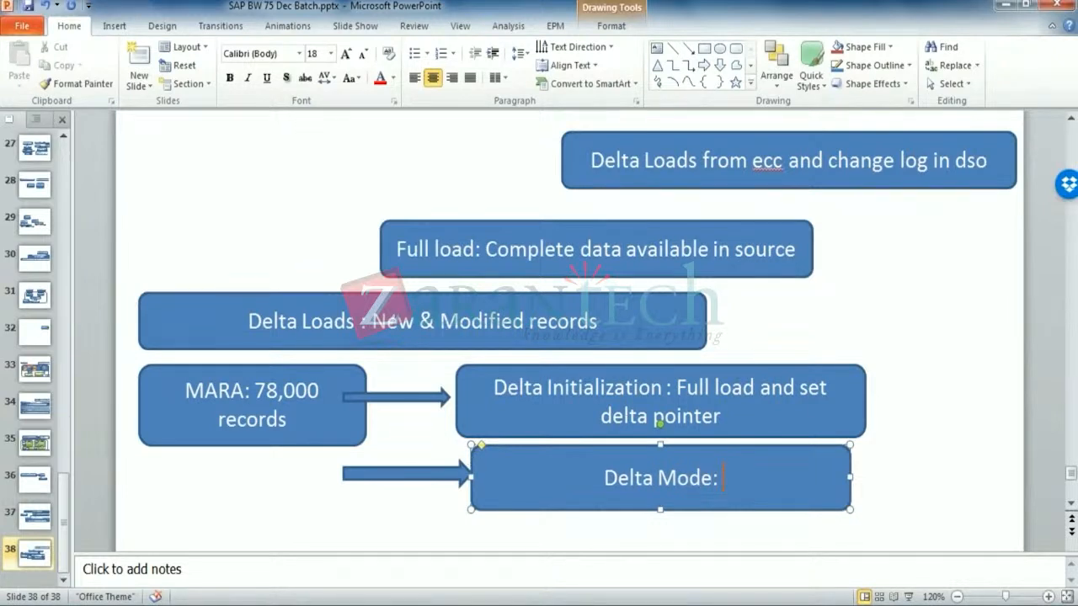
- Complete the Delta Mode box's text with "Only changes"
{"action": "left_click", "coordinate": [852, 406]}
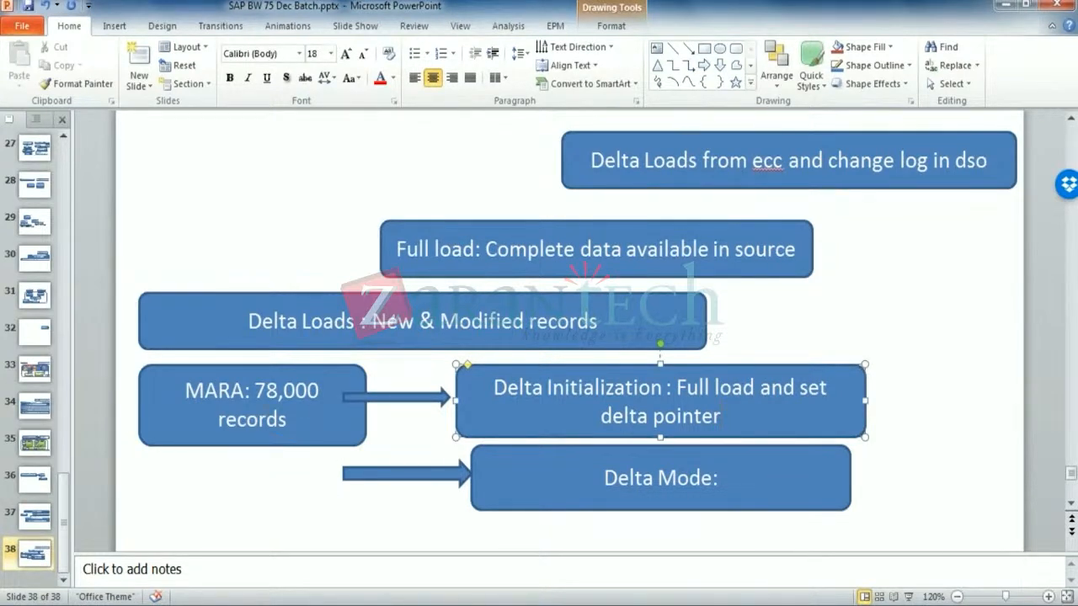
{"action": "left_click", "coordinate": [729, 479]}
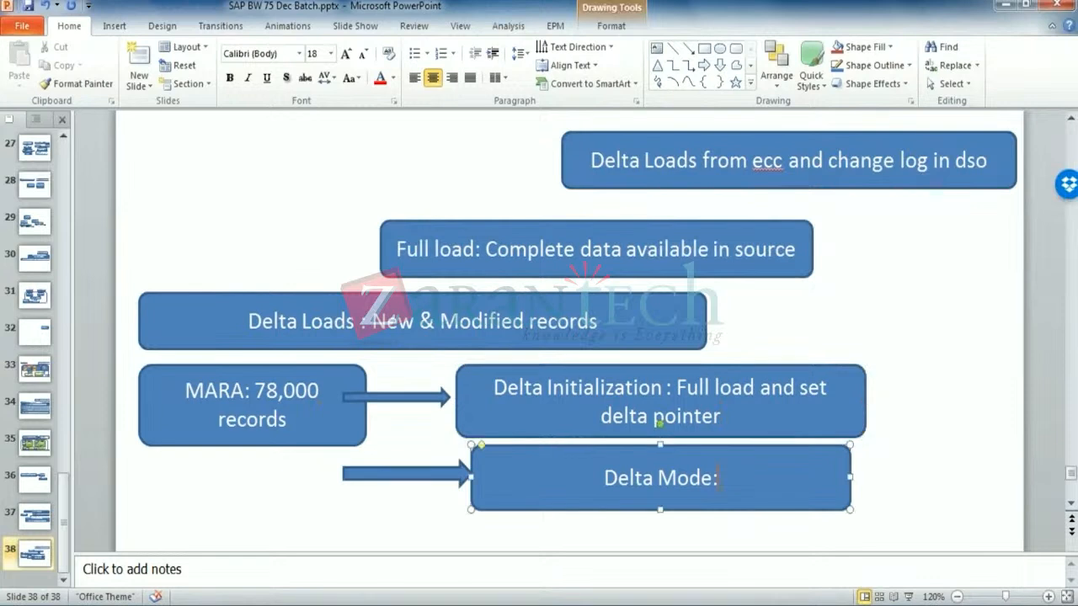
{"action": "type", "text": "Only ca"}
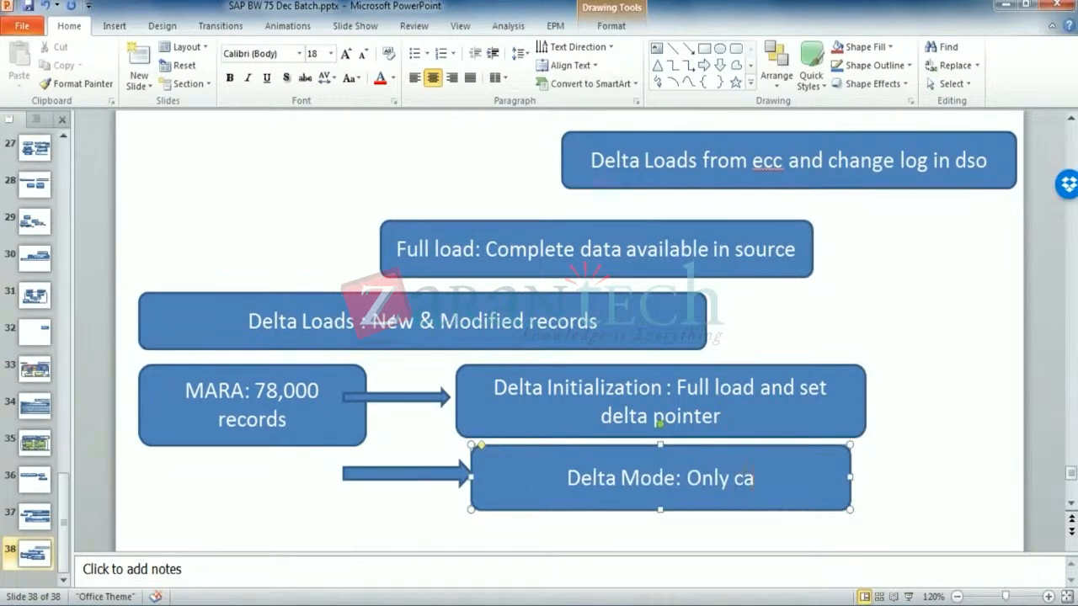
{"action": "key", "text": "BackSpace"}
{"action": "type", "text": "hanges"}
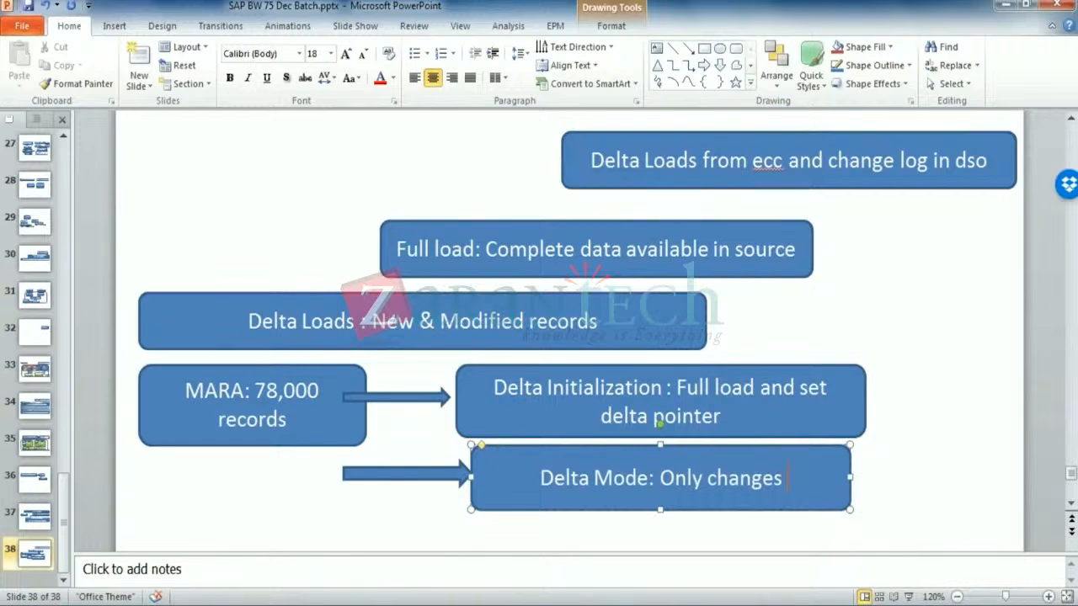
{"action": "left_click", "coordinate": [891, 338]}
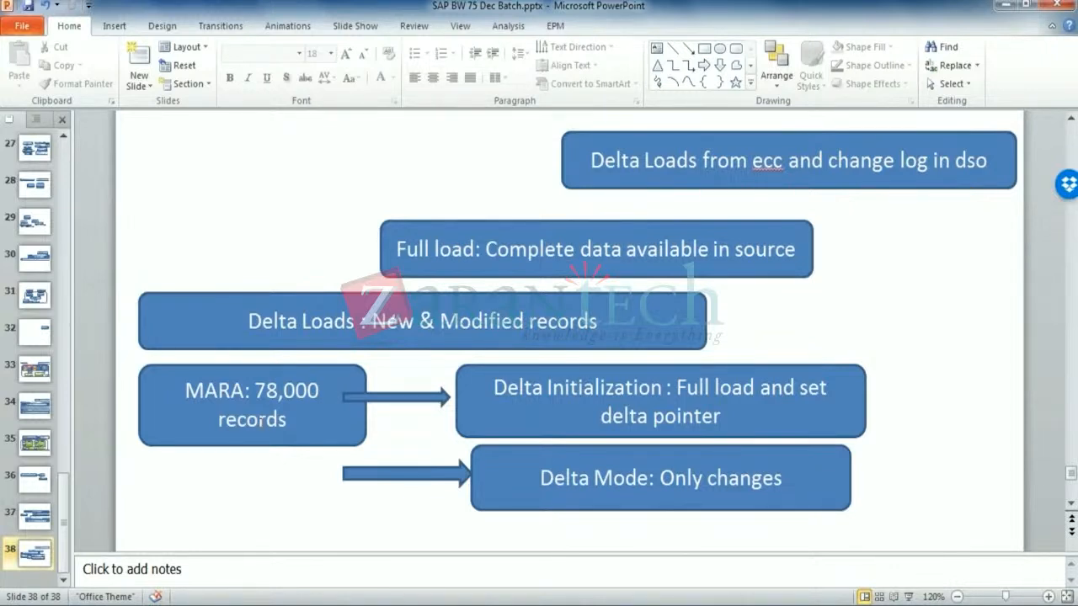
- Make the arrow pointing to the Delta Mode box thinner by lowering its upper edge
{"action": "left_click", "coordinate": [413, 473]}
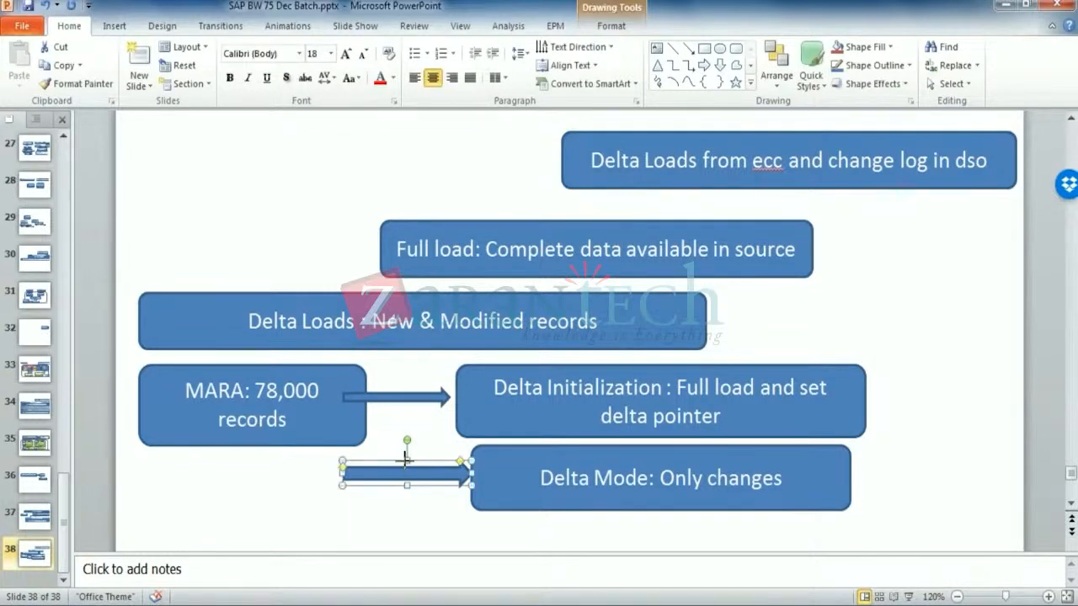
{"action": "key", "text": "Tab"}
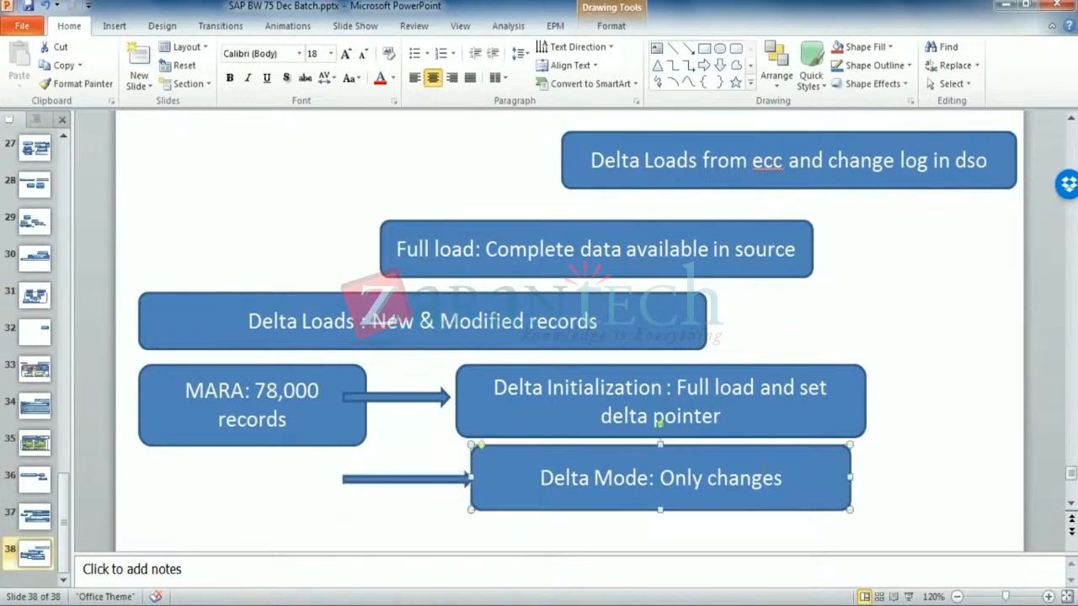
{"action": "left_click", "coordinate": [922, 477]}
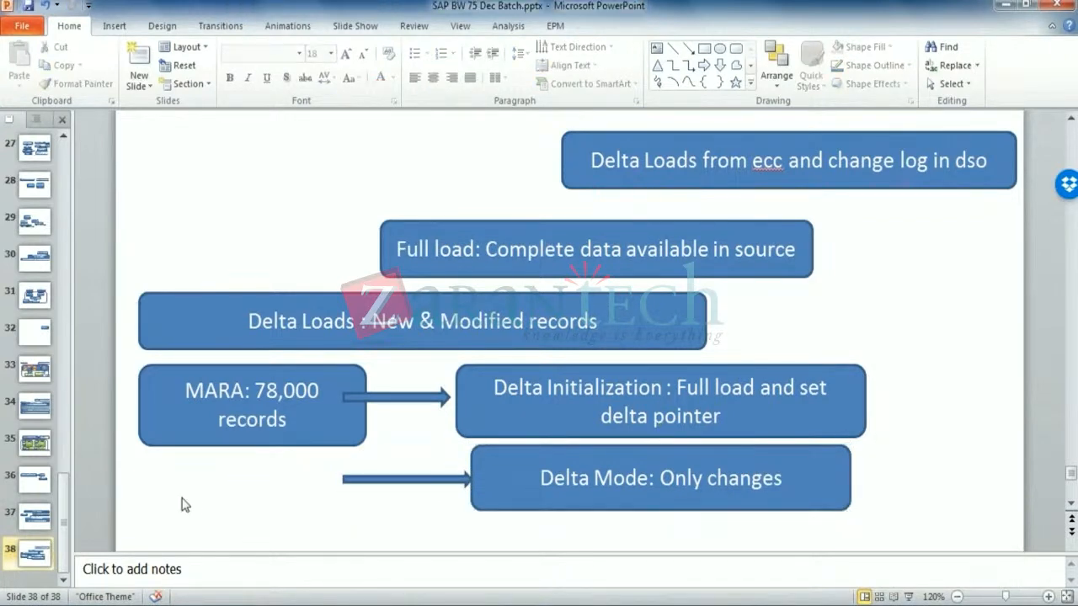
- Add a new blank slide after slide 38
{"action": "left_click", "coordinate": [134, 80]}
{"action": "left_click", "coordinate": [192, 355]}
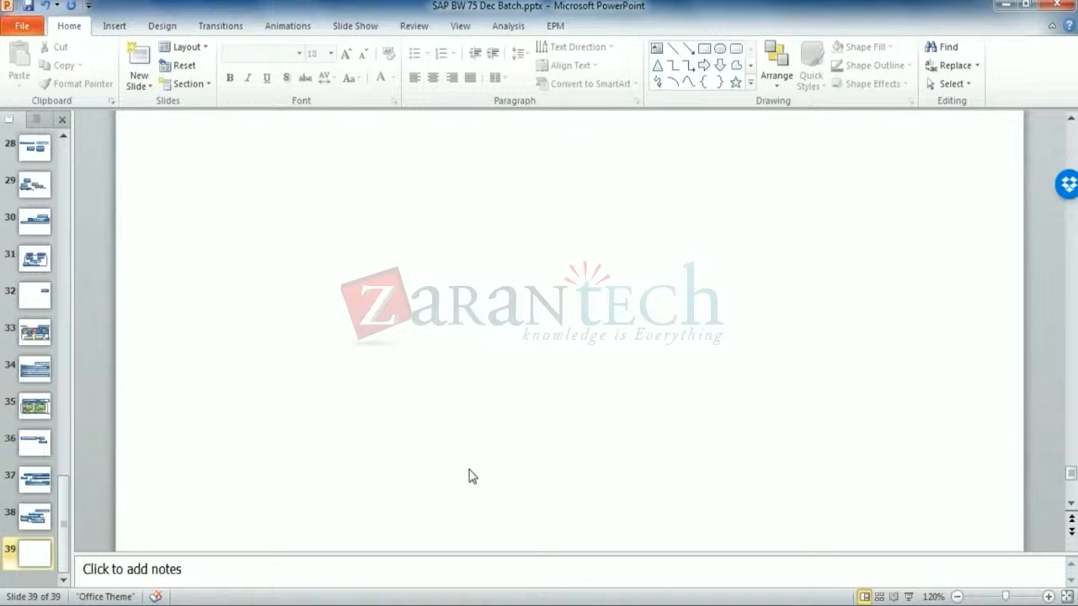
- Switch to the SAP Data Warehousing Workbench and show the DataSources of BW source system T90CLNT090 (HN1 TO EC1)
{"action": "key", "text": "alt+Tab"}
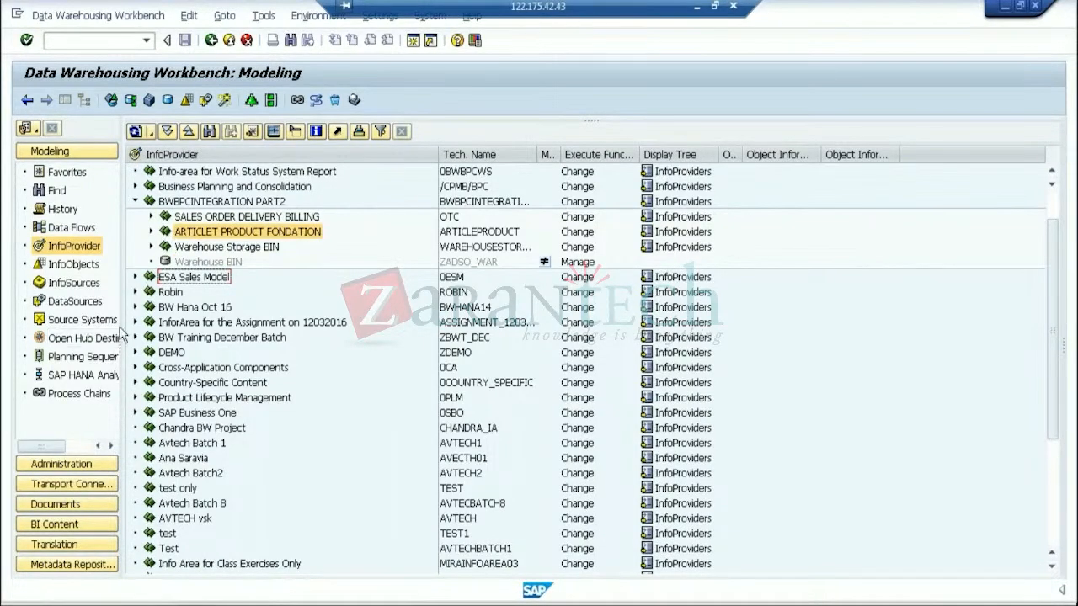
{"action": "left_click", "coordinate": [82, 319]}
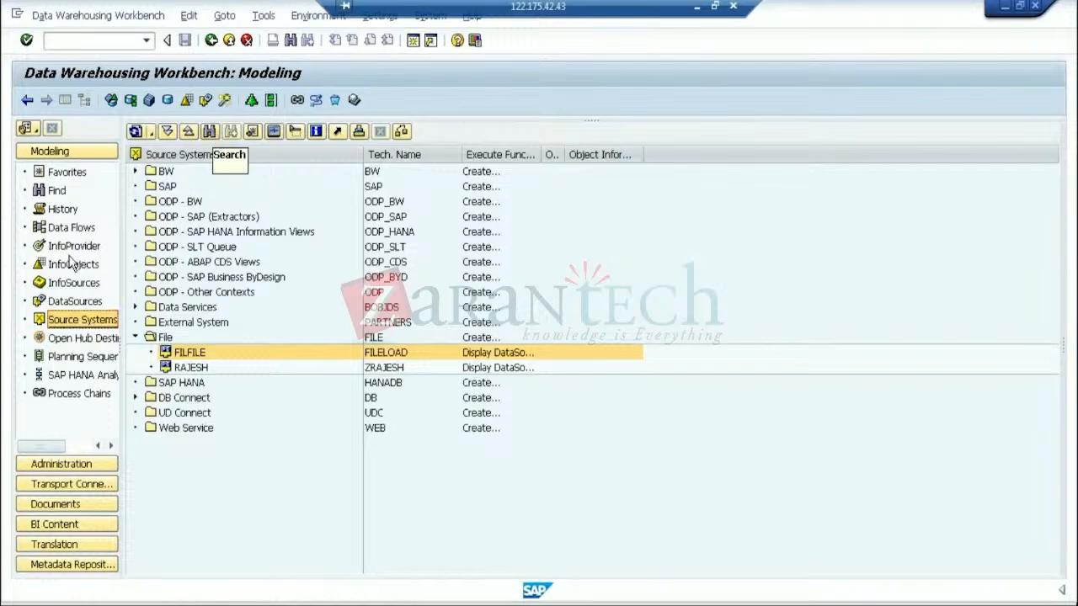
{"action": "left_click", "coordinate": [75, 302]}
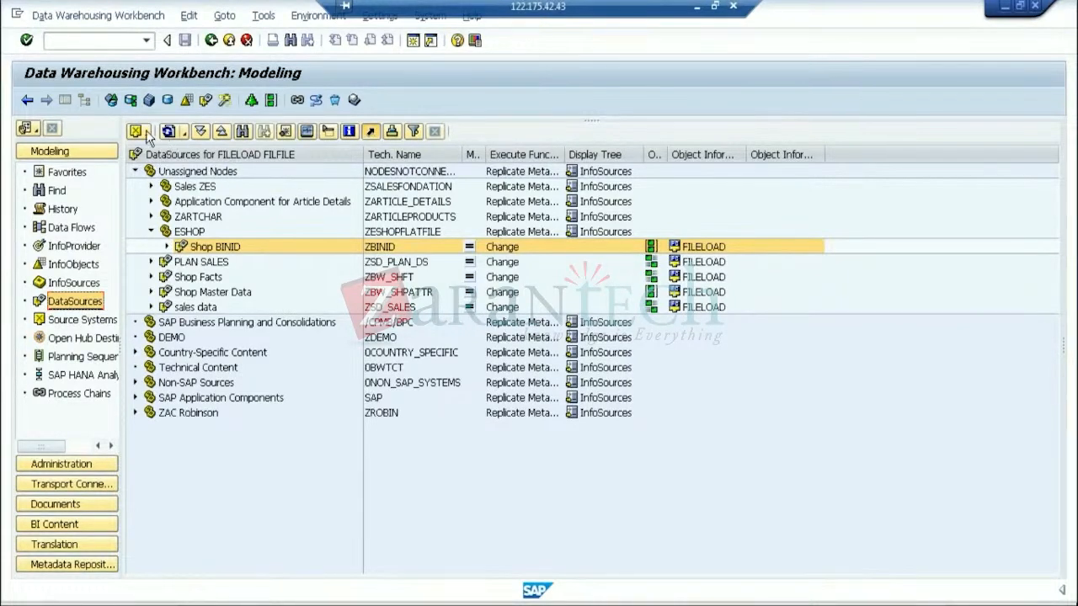
{"action": "left_click", "coordinate": [141, 133]}
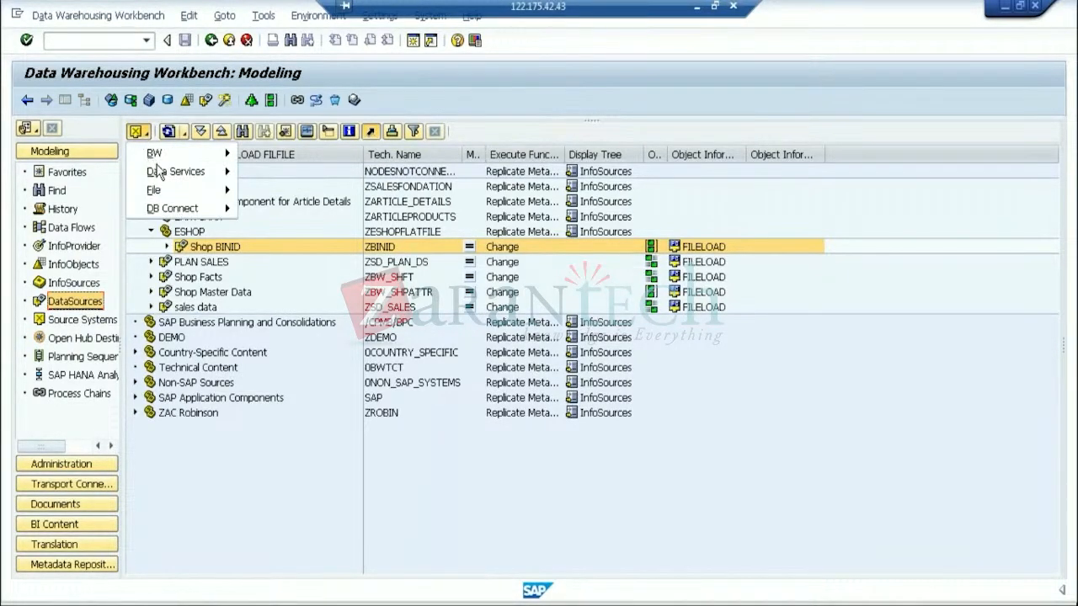
{"action": "mouse_move", "coordinate": [161, 153]}
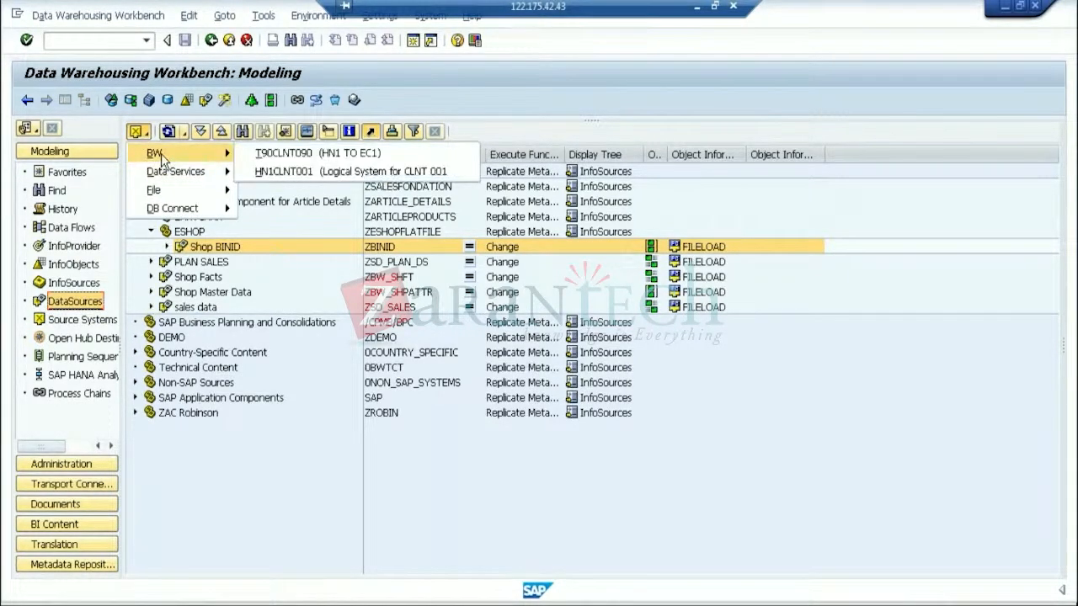
{"action": "left_click", "coordinate": [287, 153]}
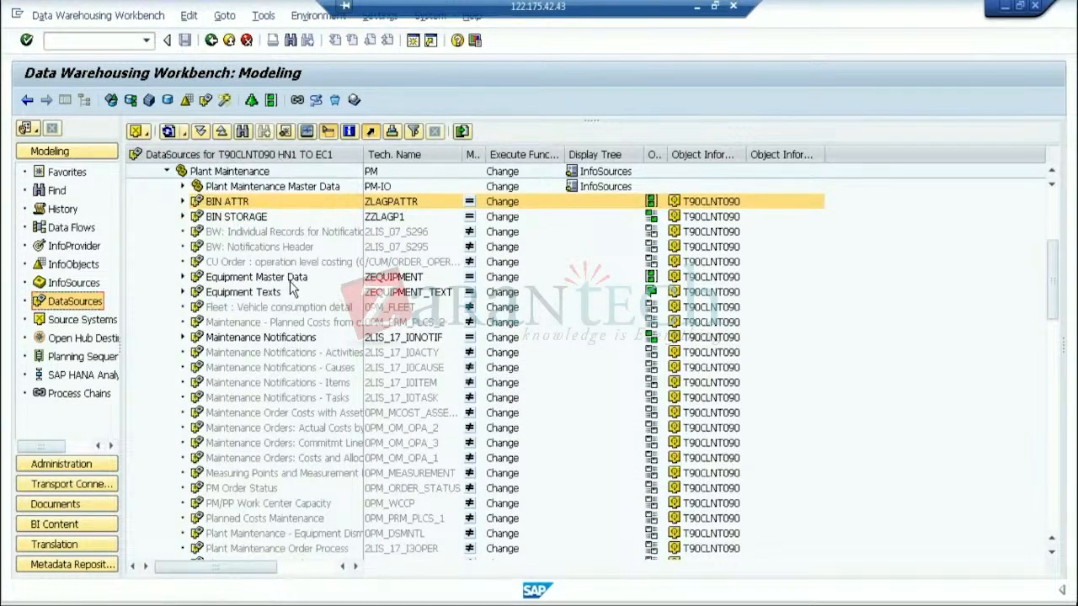
- Examine the update modes offered by the ZLAGPATTR InfoPackage of the BIN ATTR DataSource, and return to the DataSource tree
{"action": "left_click", "coordinate": [183, 201]}
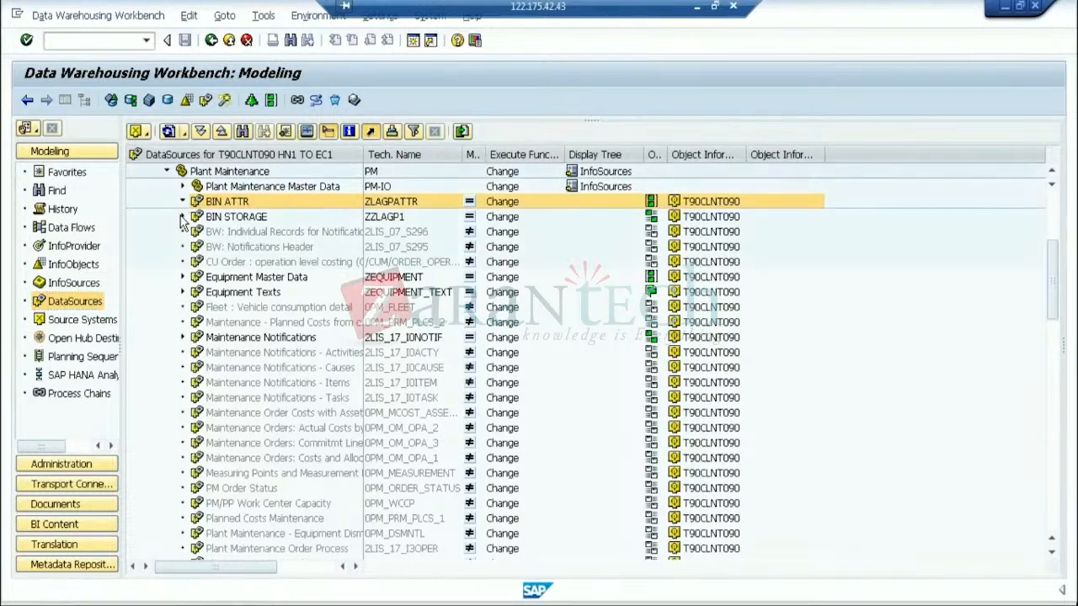
{"action": "double_click", "coordinate": [254, 217]}
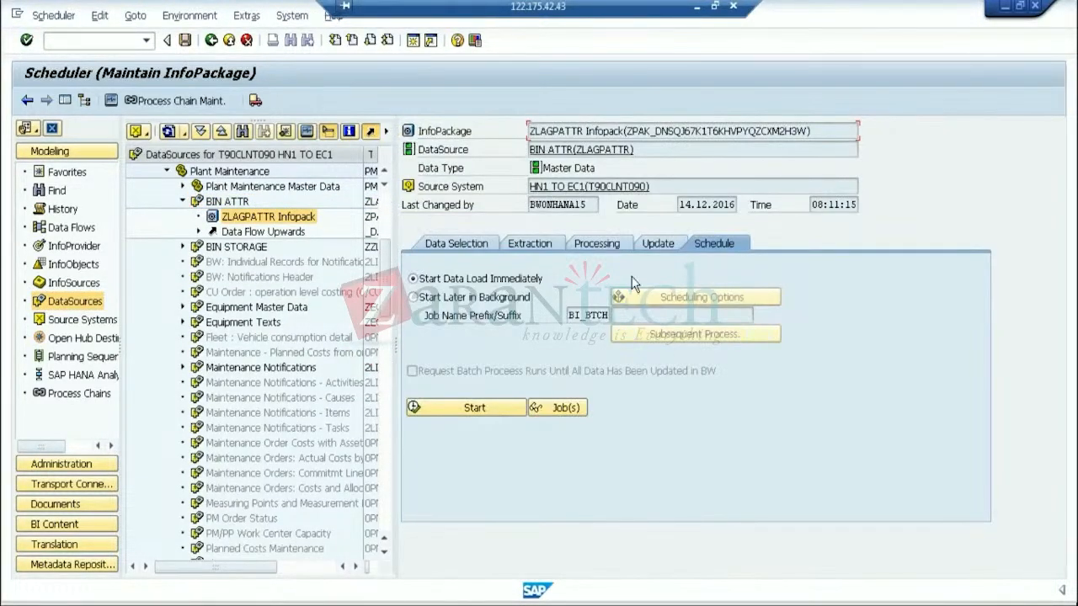
{"action": "left_click", "coordinate": [664, 243]}
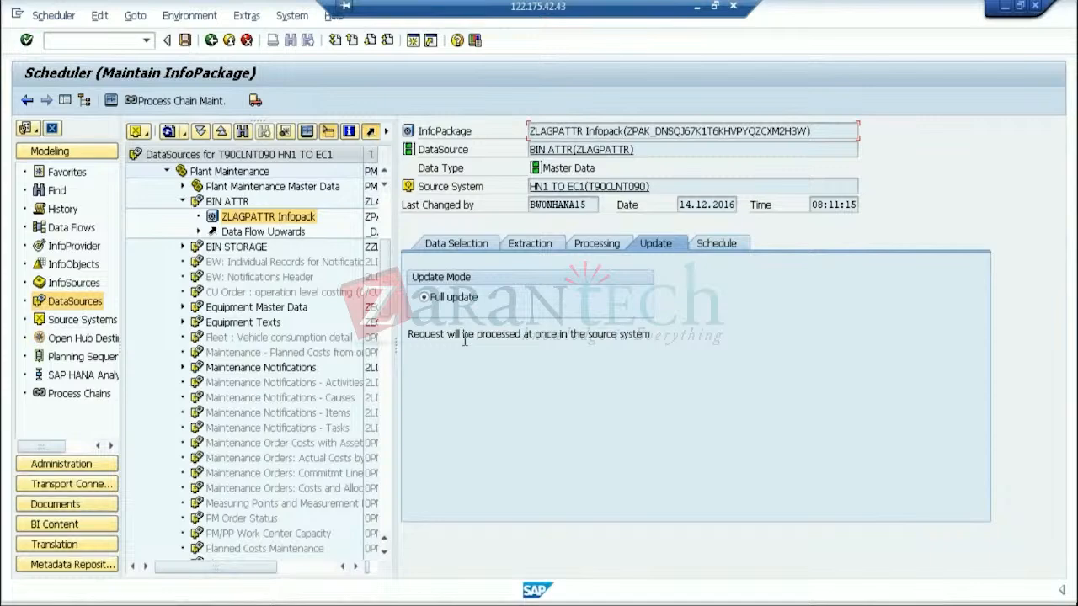
{"action": "left_click", "coordinate": [228, 40]}
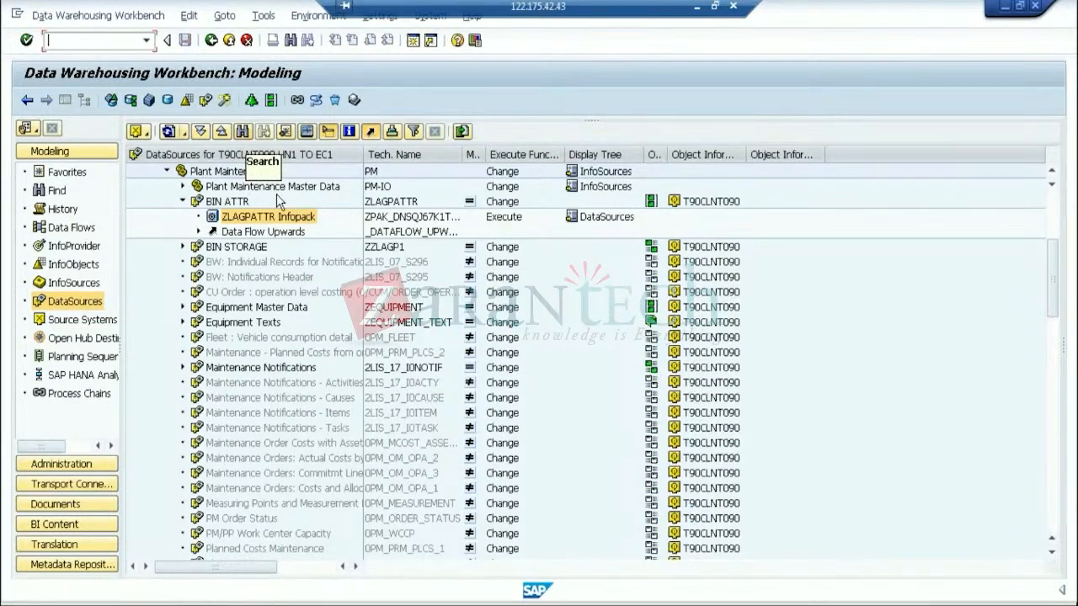
- Search the DataSource tree for 0material_attr, continue to the Material Number DataSource 0MATERIAL_ATTR and expand it
{"action": "left_click", "coordinate": [417, 368]}
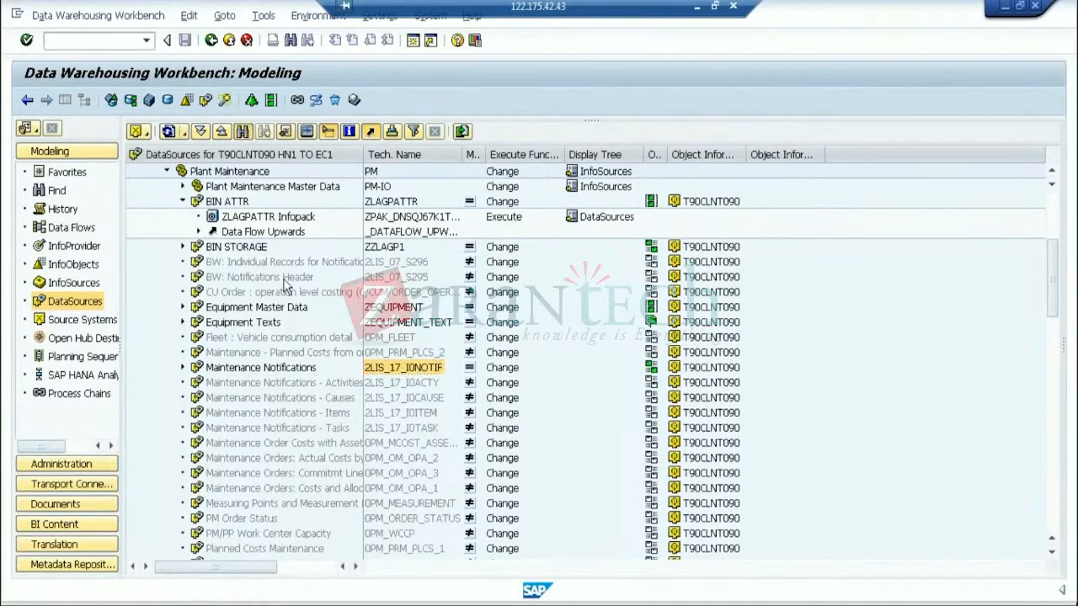
{"action": "key", "text": "ctrl+f"}
{"action": "type", "text": "0ma"}
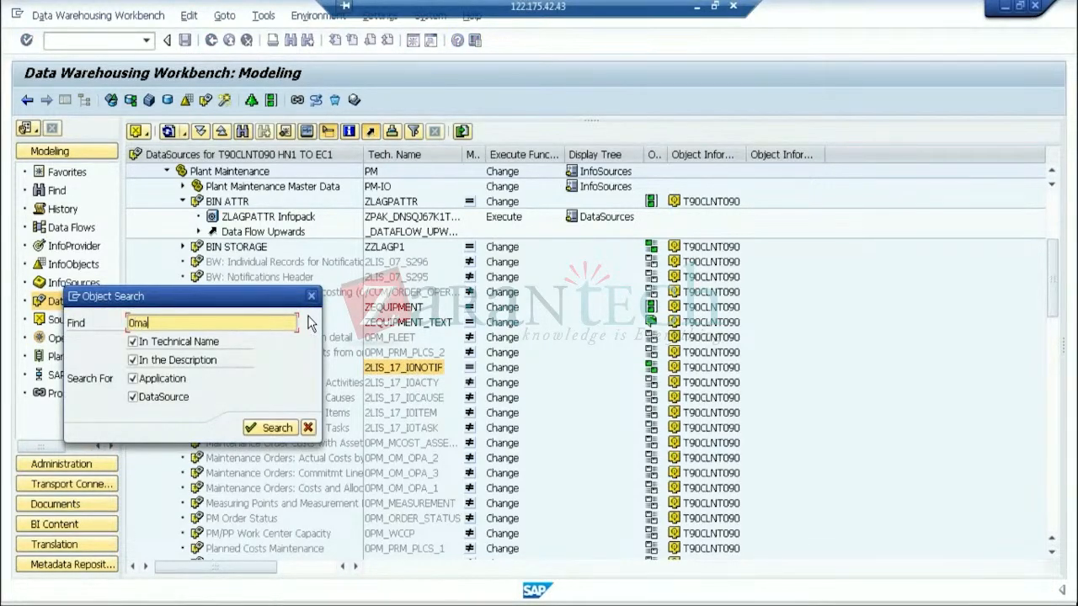
{"action": "type", "text": "terial_attr"}
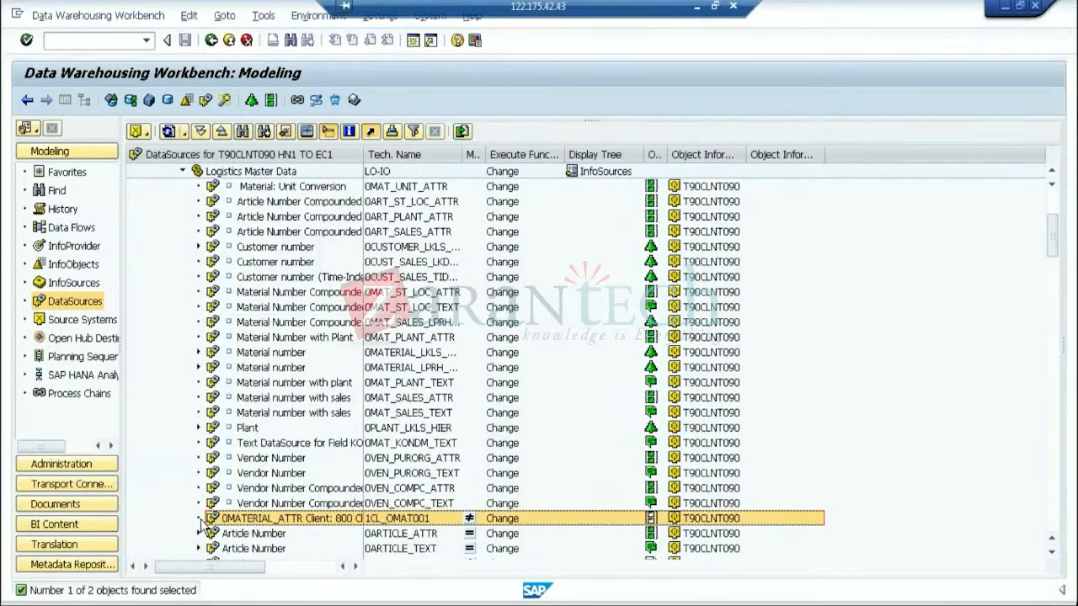
{"action": "left_click", "coordinate": [263, 132]}
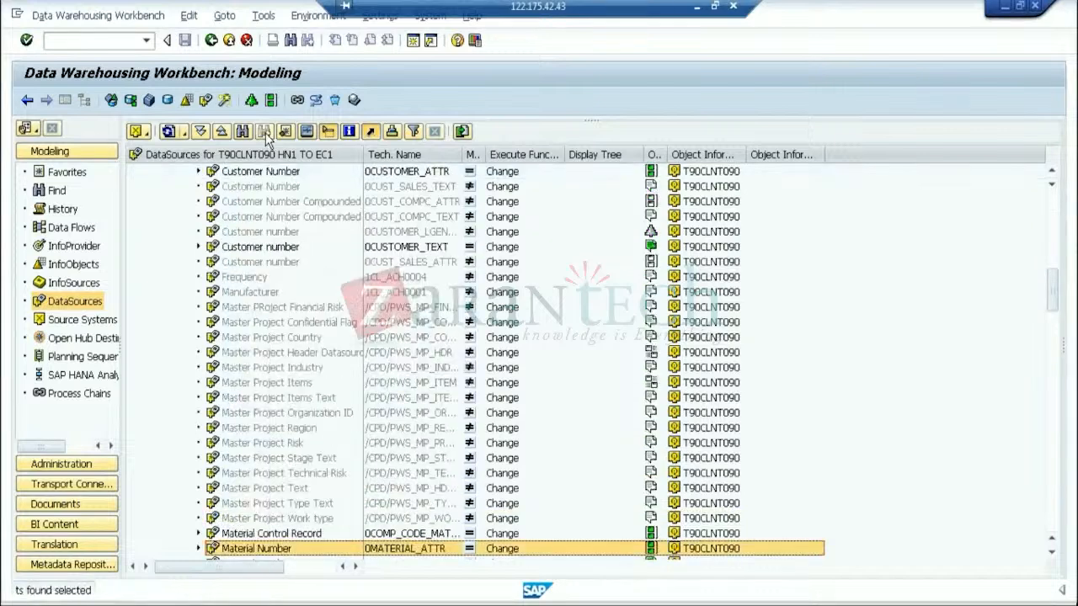
{"action": "left_click", "coordinate": [197, 549]}
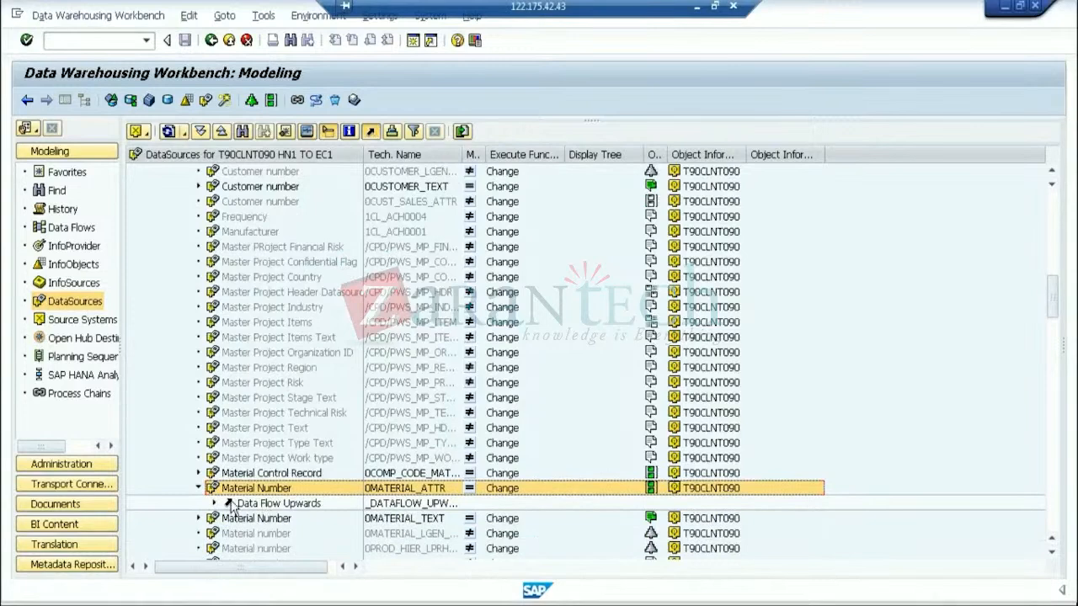
- Create an InfoPackage for the Material Number DataSource, using its technical name 0MATERIAL_ATTR as the description
{"action": "right_click", "coordinate": [241, 488]}
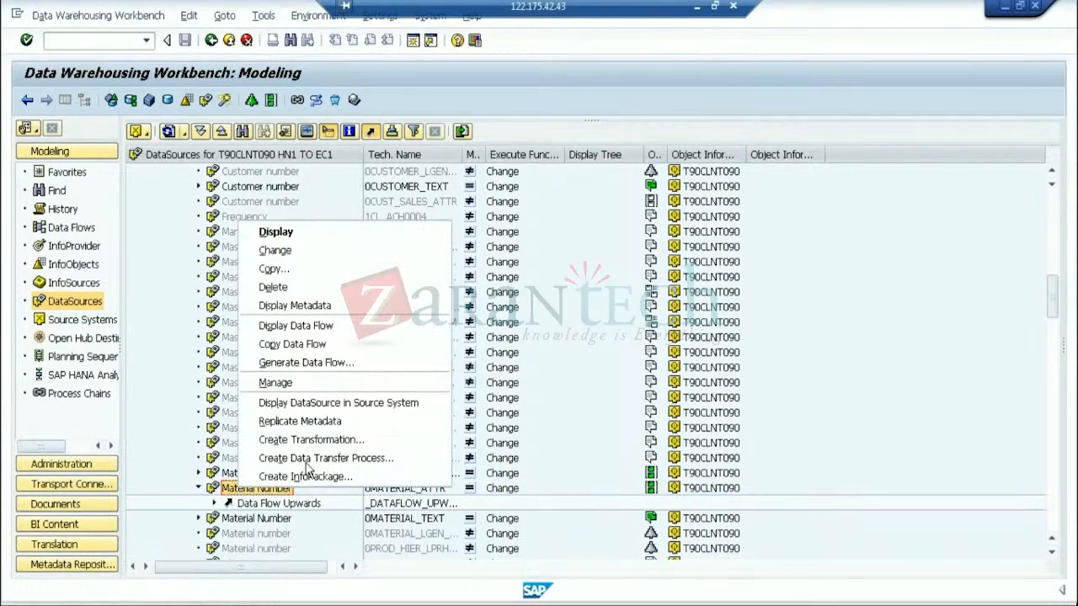
{"action": "left_click", "coordinate": [320, 480]}
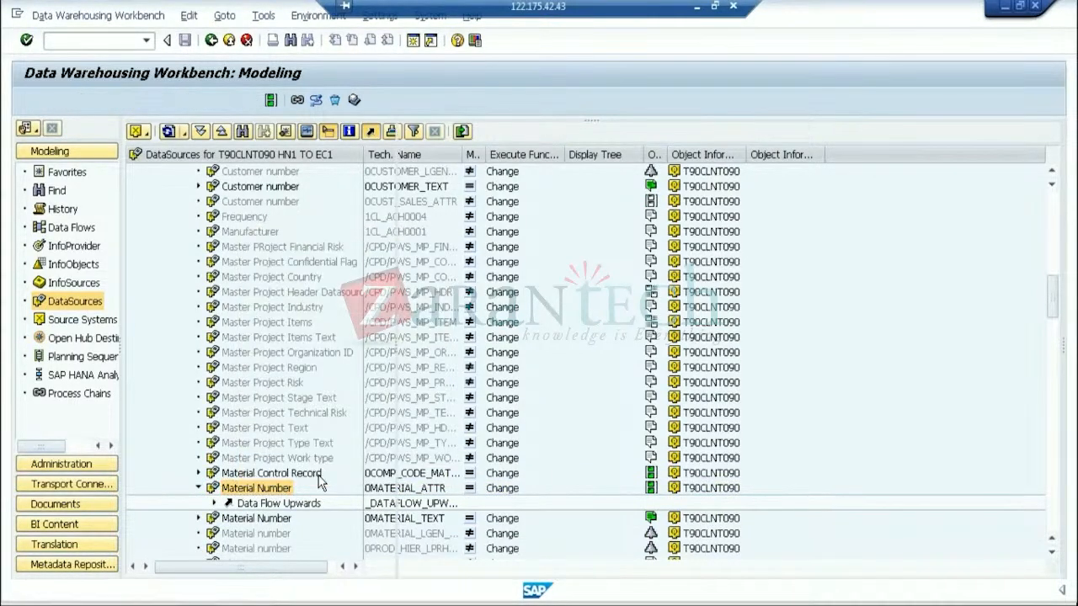
{"action": "left_click_drag", "start_coordinate": [290, 309], "coordinate": [180, 298]}
{"action": "key", "text": "ctrl+c"}
{"action": "left_click", "coordinate": [201, 231]}
{"action": "key", "text": "ctrl+v"}
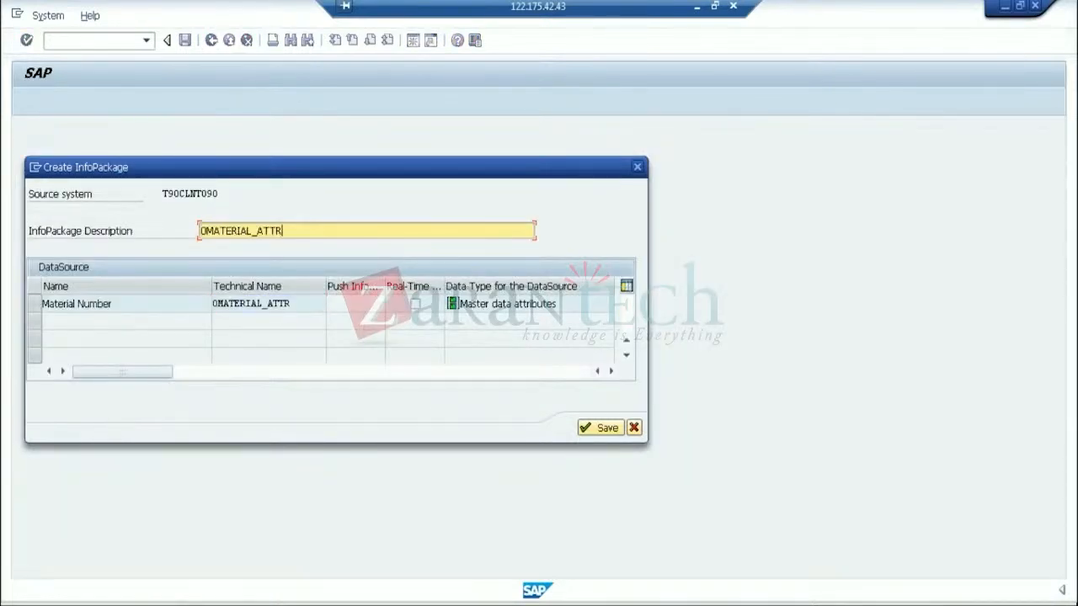
{"action": "key", "text": "Return"}
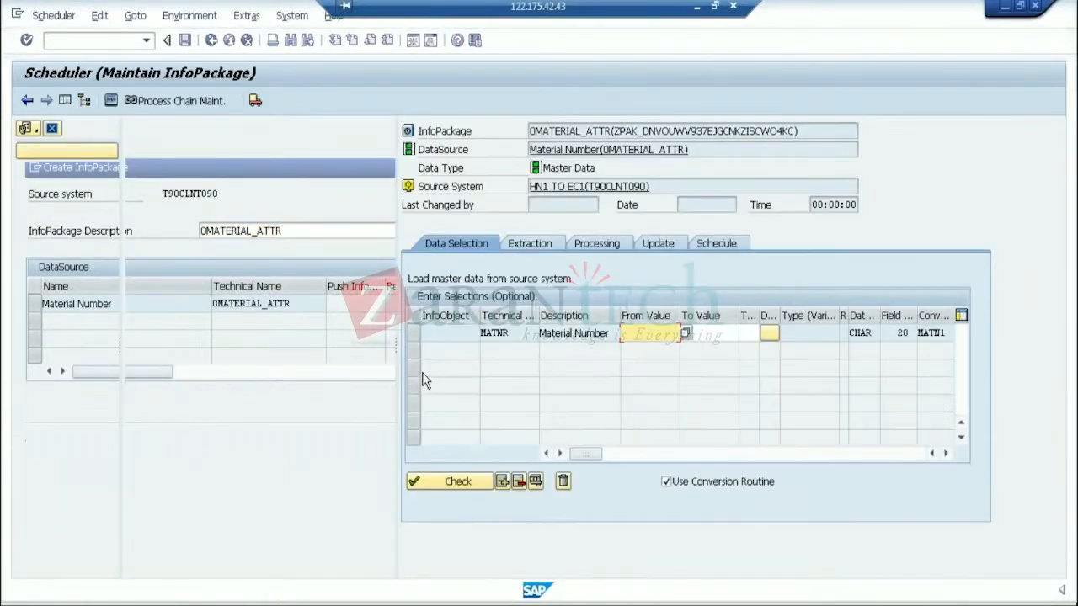
- Set the InfoPackage's update mode to Initialize Delta Process with data transfer, hide the navigation tree and save
{"action": "left_click", "coordinate": [658, 244]}
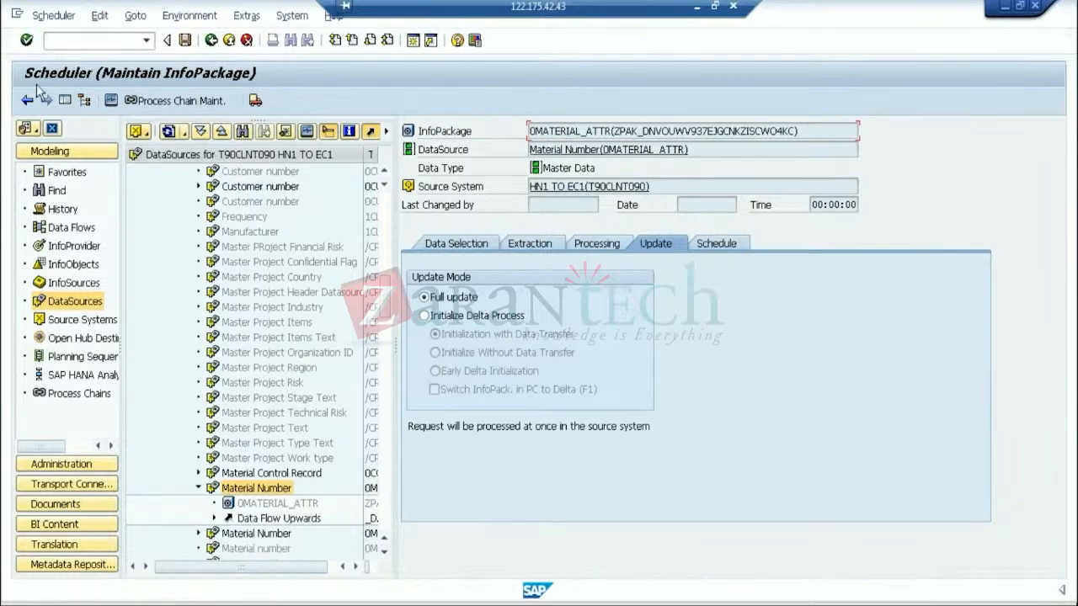
{"action": "left_click", "coordinate": [65, 100]}
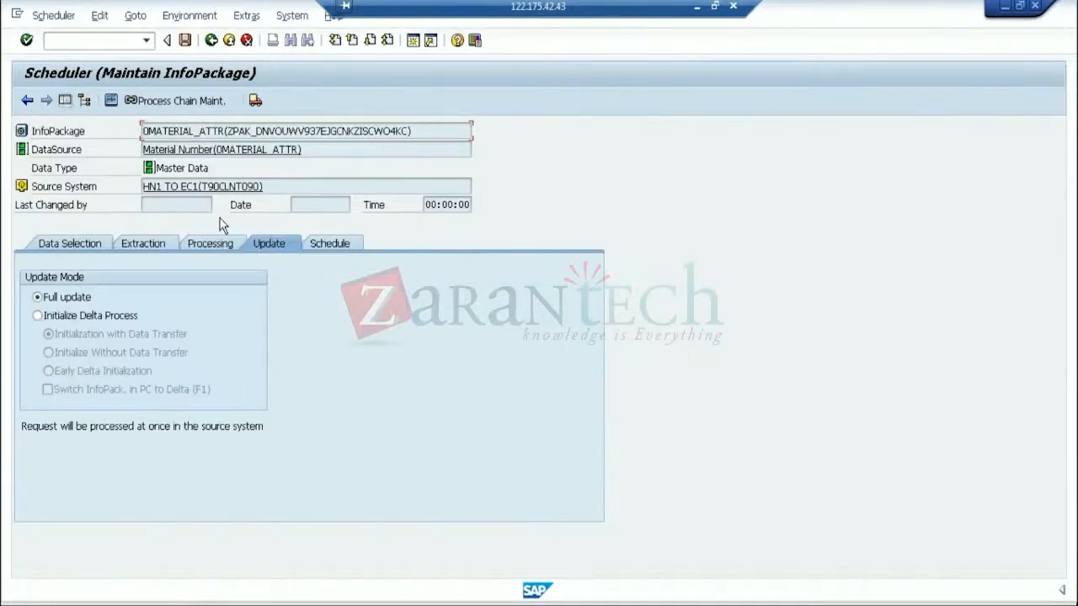
{"action": "left_click", "coordinate": [37, 316]}
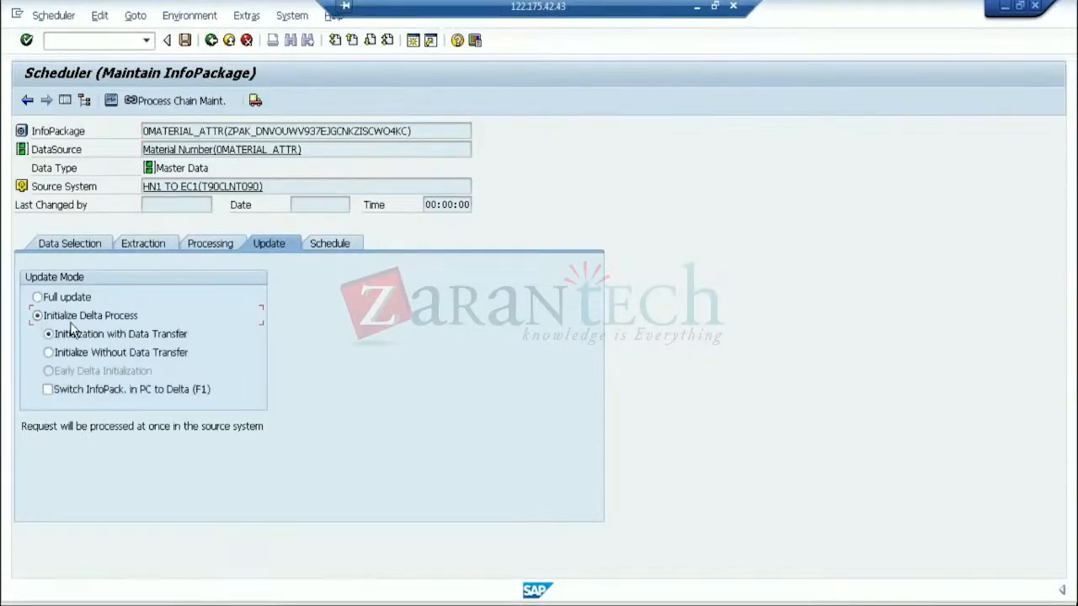
{"action": "left_click", "coordinate": [186, 41]}
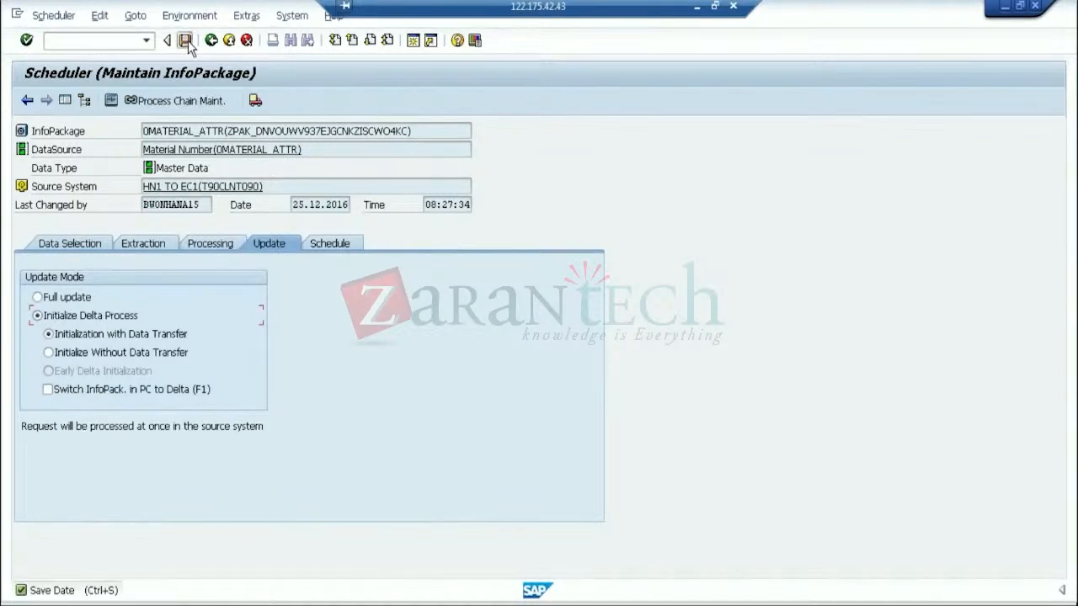
- Schedule the InfoPackage to run in the background with an immediate start time and start the load
{"action": "left_click", "coordinate": [345, 248]}
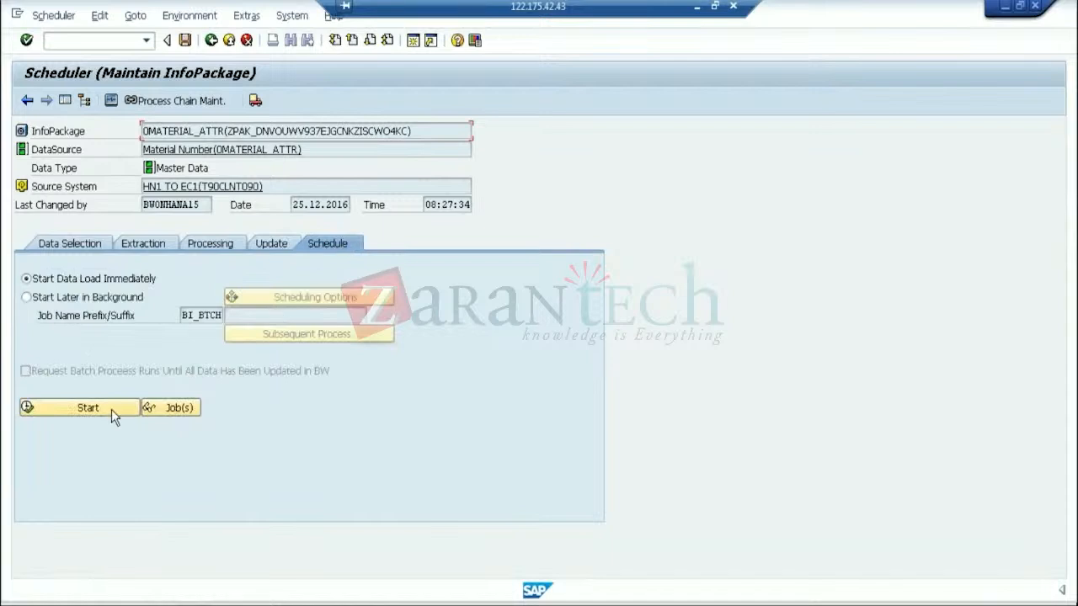
{"action": "left_click", "coordinate": [26, 296]}
{"action": "left_click", "coordinate": [314, 296]}
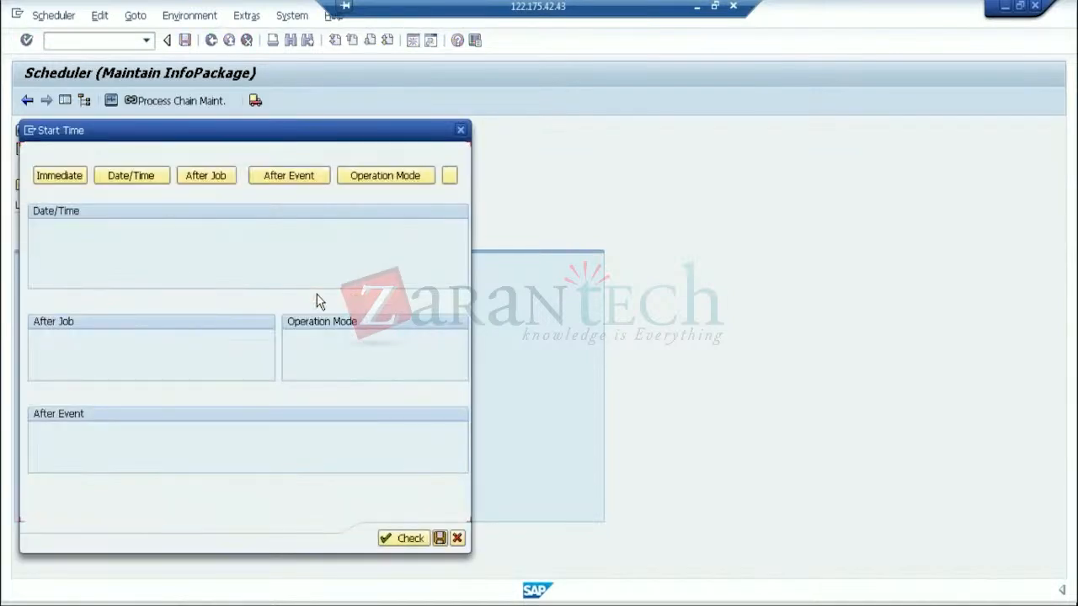
{"action": "left_click", "coordinate": [57, 175]}
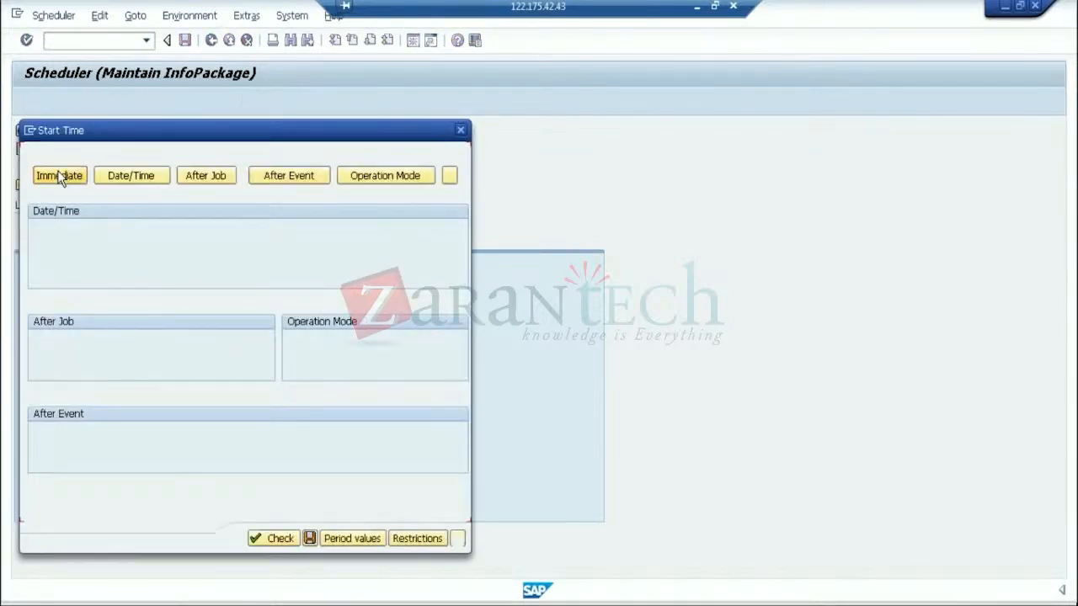
{"action": "left_click", "coordinate": [309, 538]}
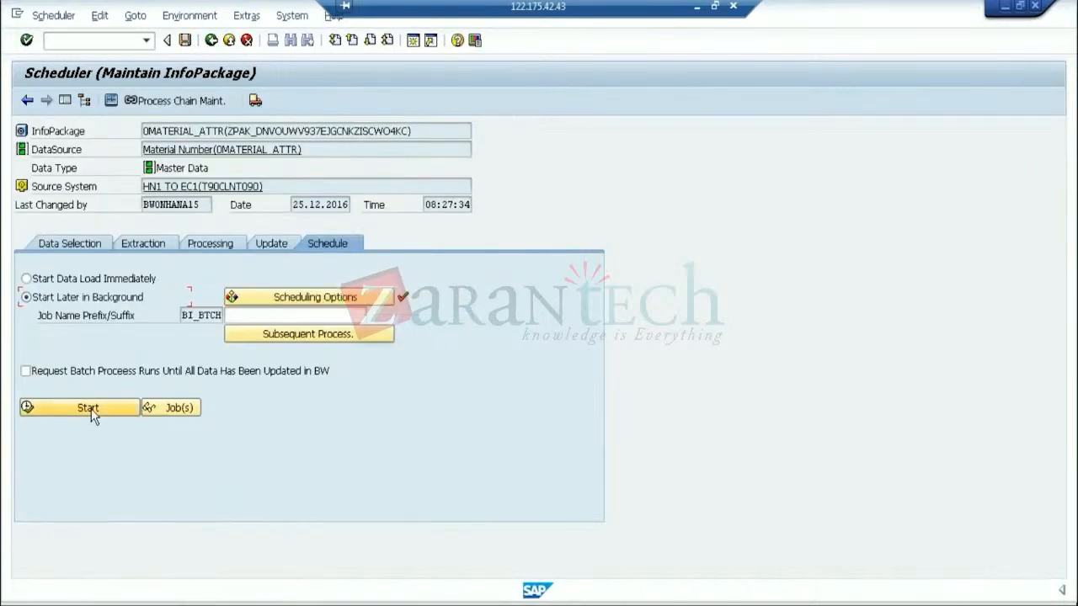
{"action": "left_click", "coordinate": [89, 408]}
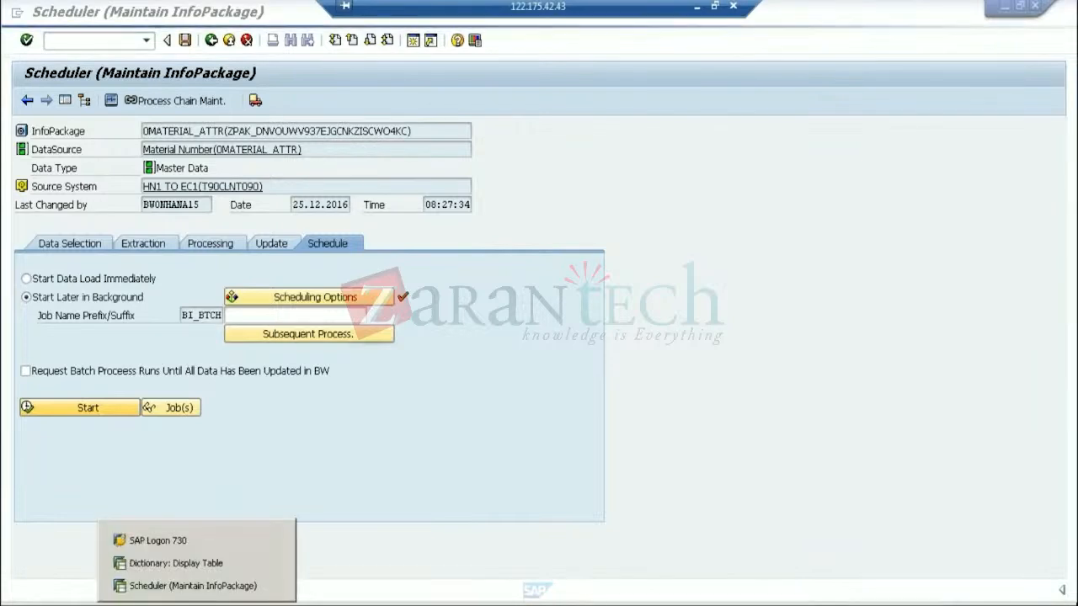
- Switch to the Dictionary session and display the table MARA
{"action": "left_click", "coordinate": [181, 563]}
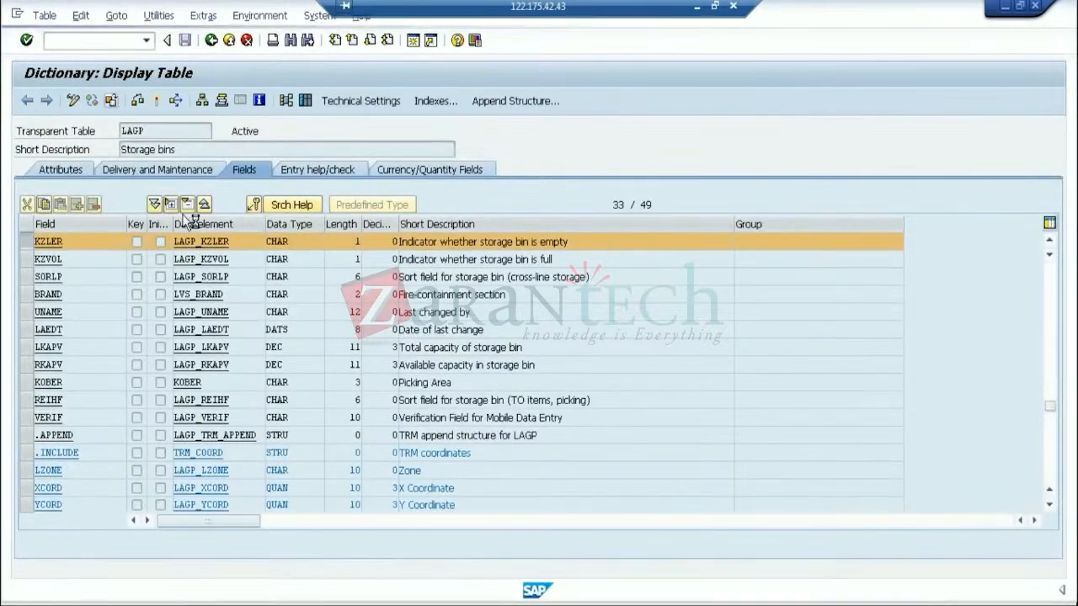
{"action": "key", "text": "shift+F5"}
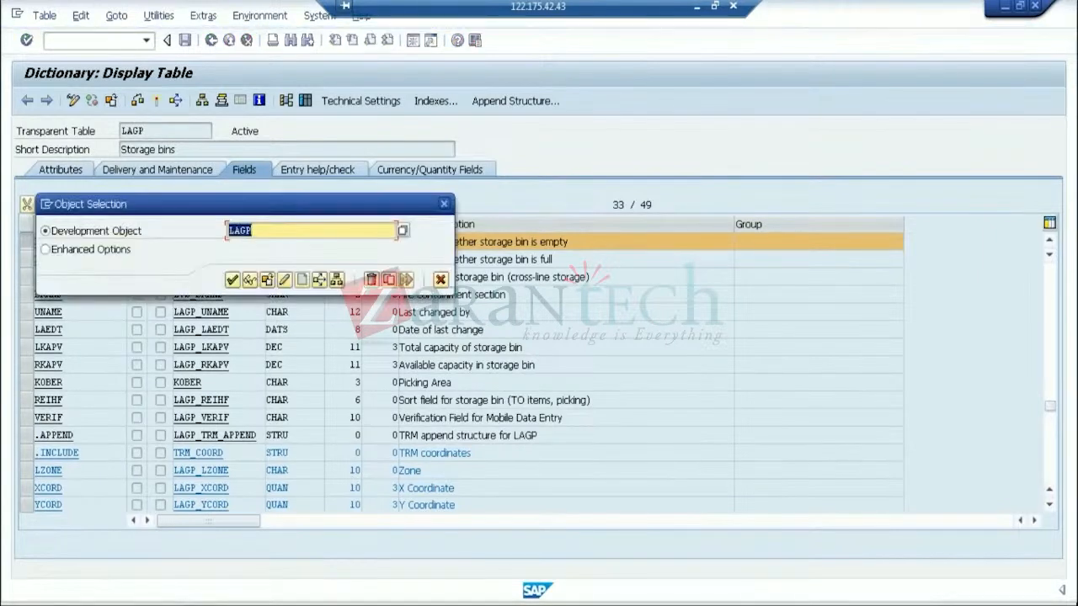
{"action": "type", "text": "MARA"}
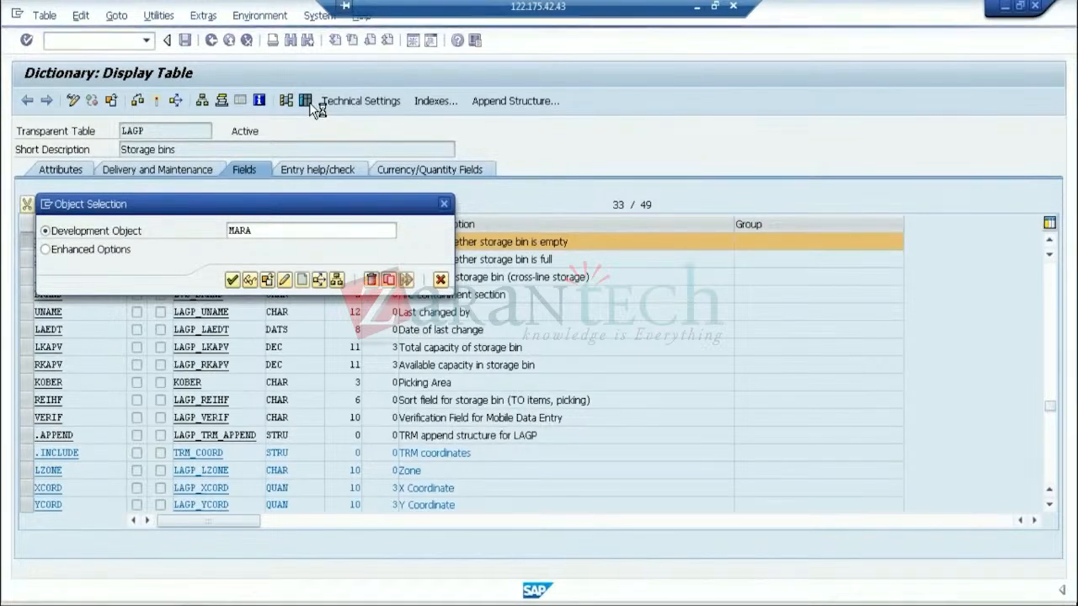
{"action": "key", "text": "Return"}
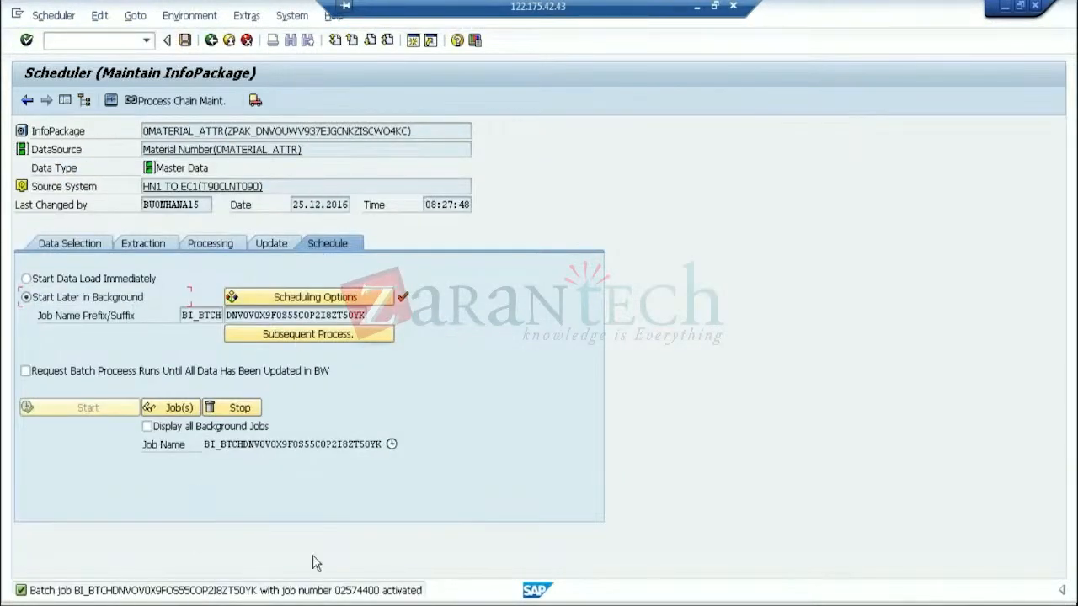
- Open the InfoPackage monitor, view the running load request's header and refresh its details
{"action": "left_click", "coordinate": [111, 98]}
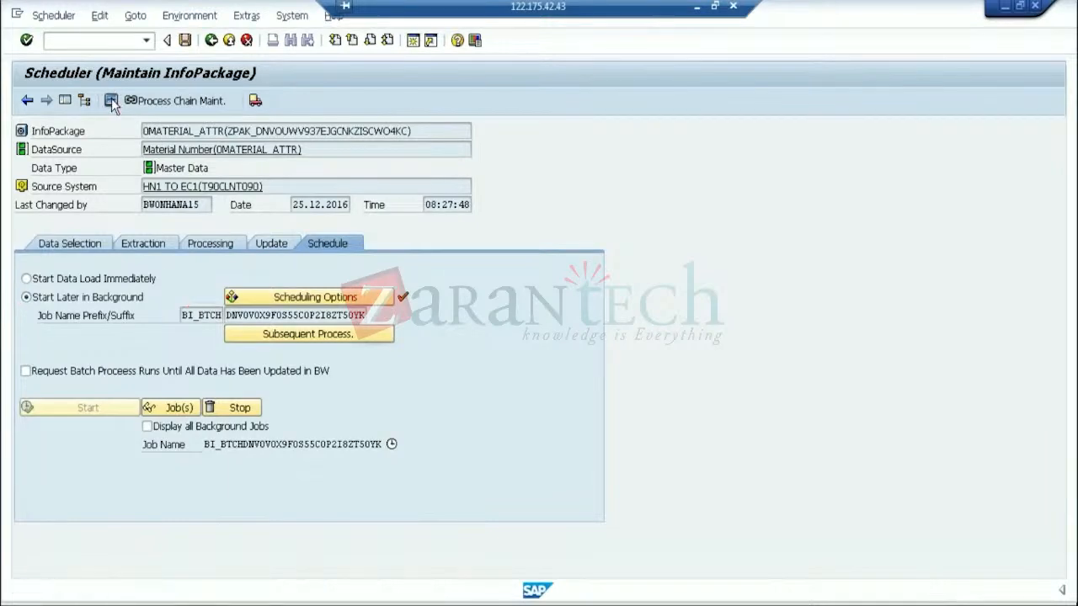
{"action": "left_click", "coordinate": [169, 204]}
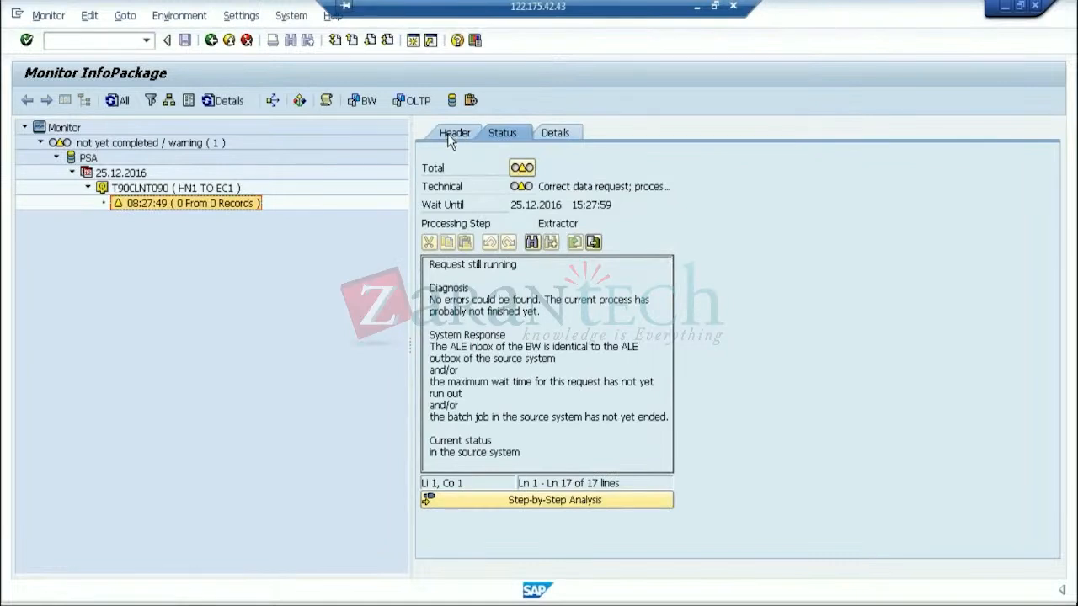
{"action": "left_click", "coordinate": [225, 101]}
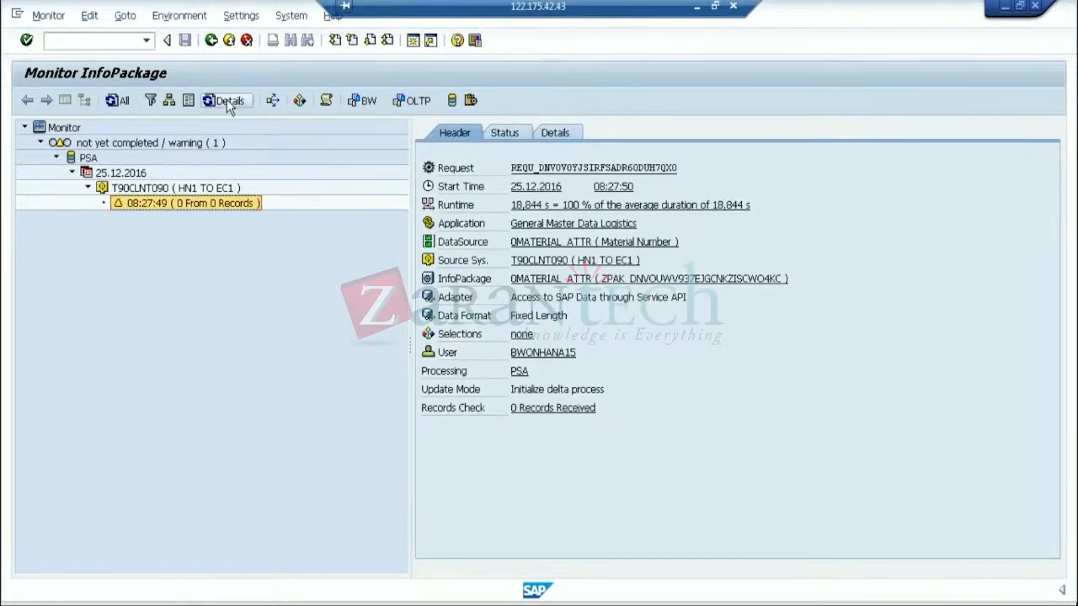
- Refresh the monitor's request tree and display the number of entries in table MARA for comparison
{"action": "left_click", "coordinate": [116, 101]}
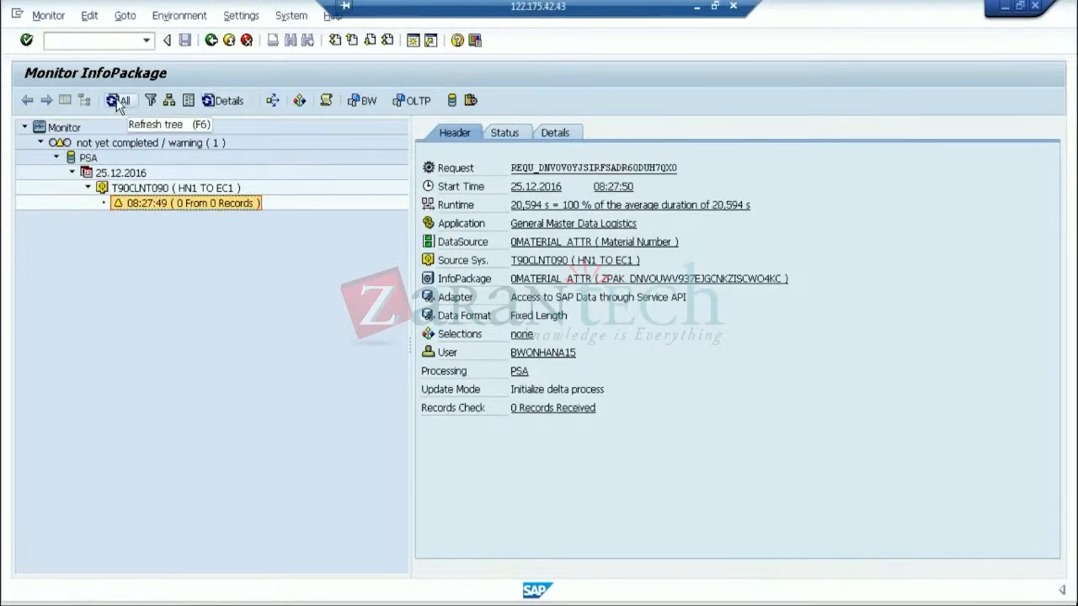
{"action": "left_click", "coordinate": [118, 101]}
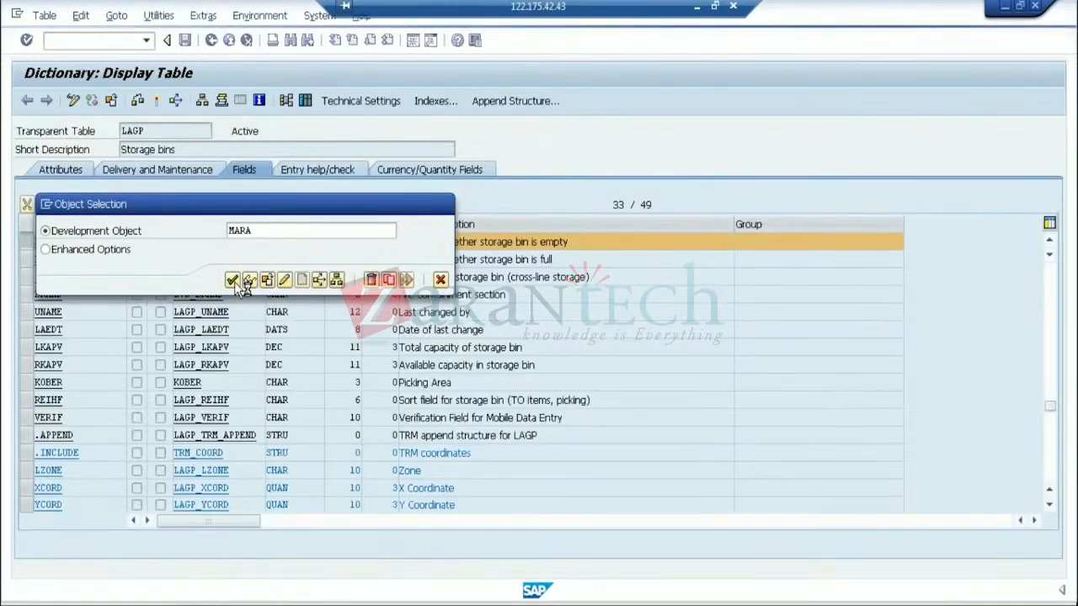
{"action": "left_click", "coordinate": [233, 280]}
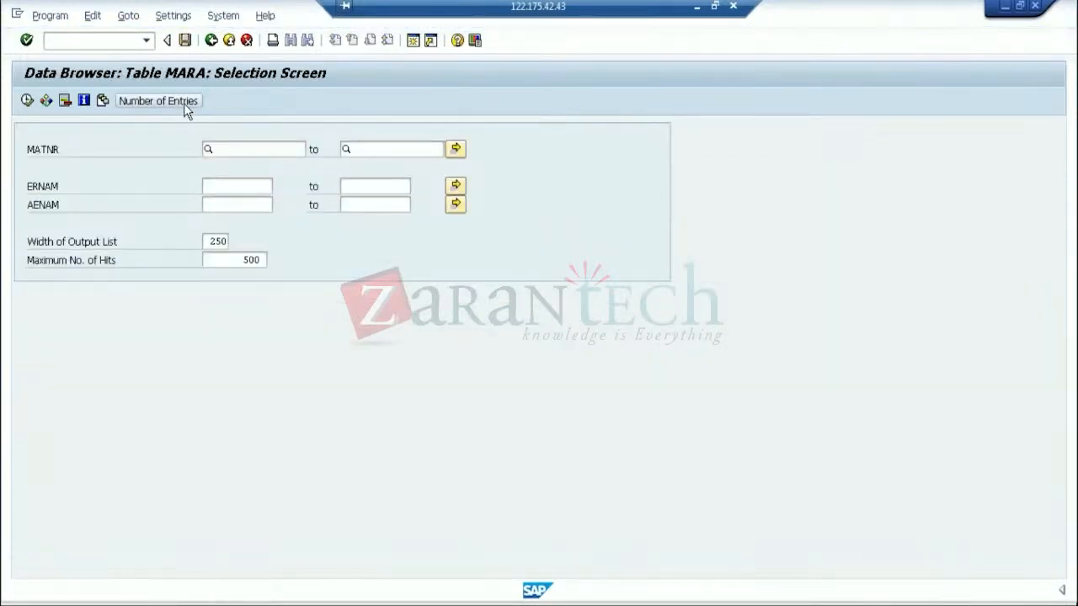
{"action": "left_click", "coordinate": [185, 105]}
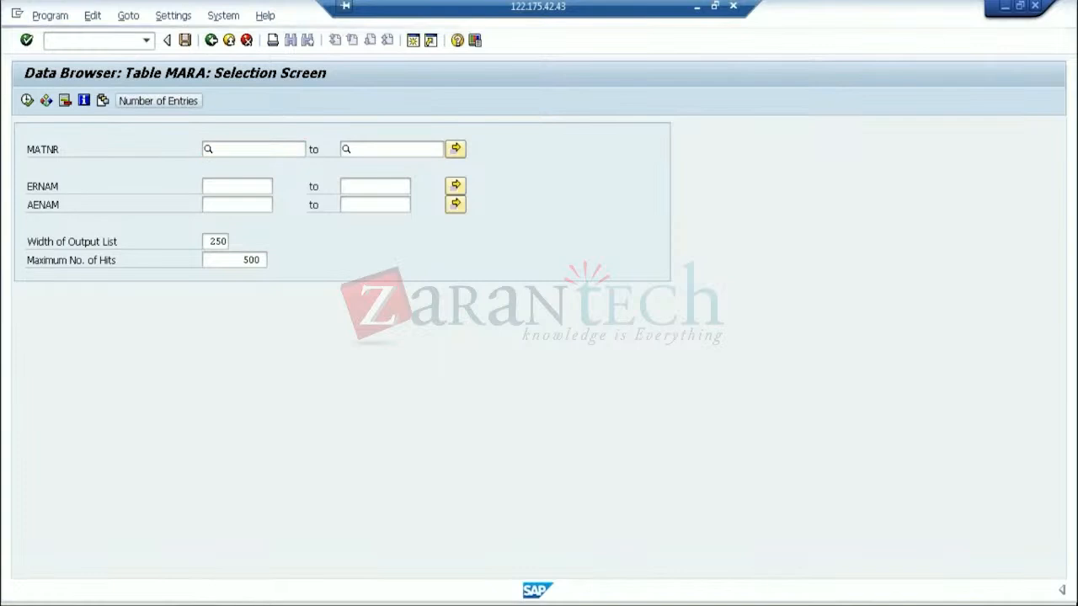
{"action": "left_click_drag", "start_coordinate": [114, 269], "coordinate": [49, 267]}
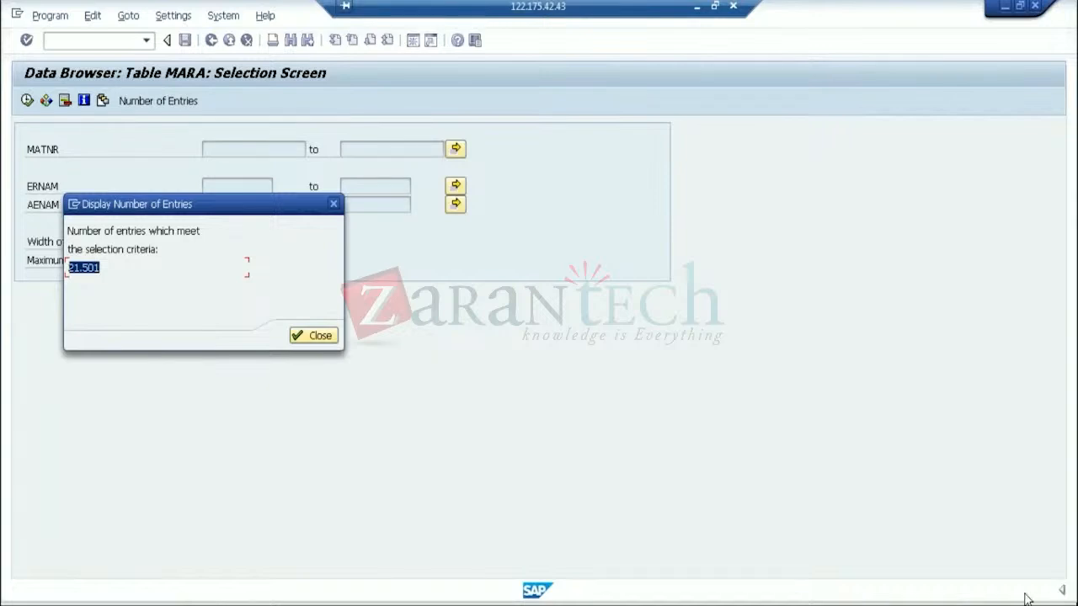
- Return to the InfoPackage monitor, refresh the request tree and reopen the running load request
{"action": "key", "text": "alt+Tab"}
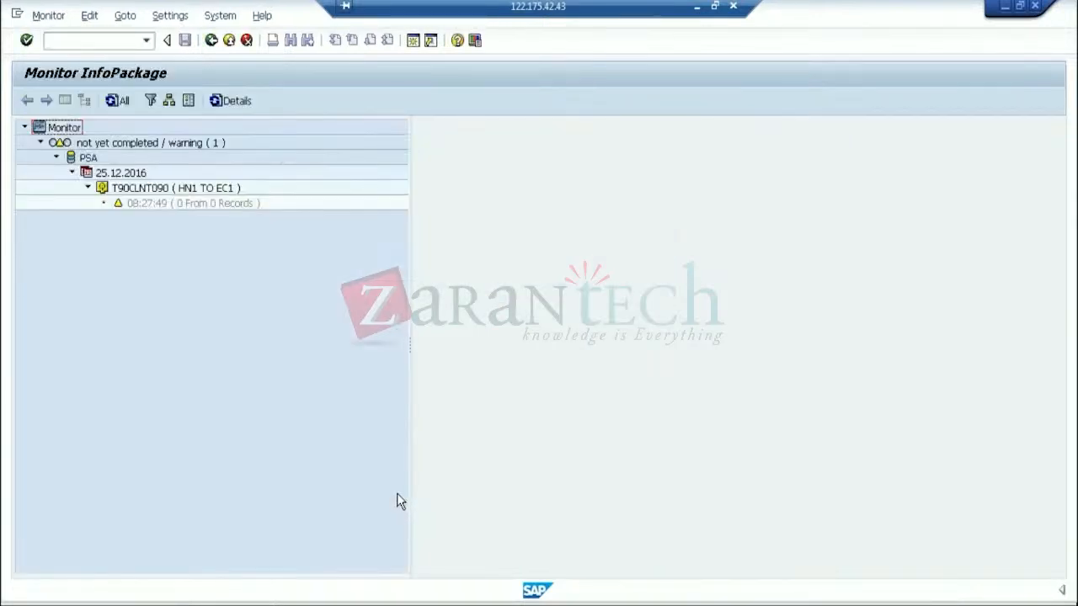
{"action": "left_click", "coordinate": [207, 209]}
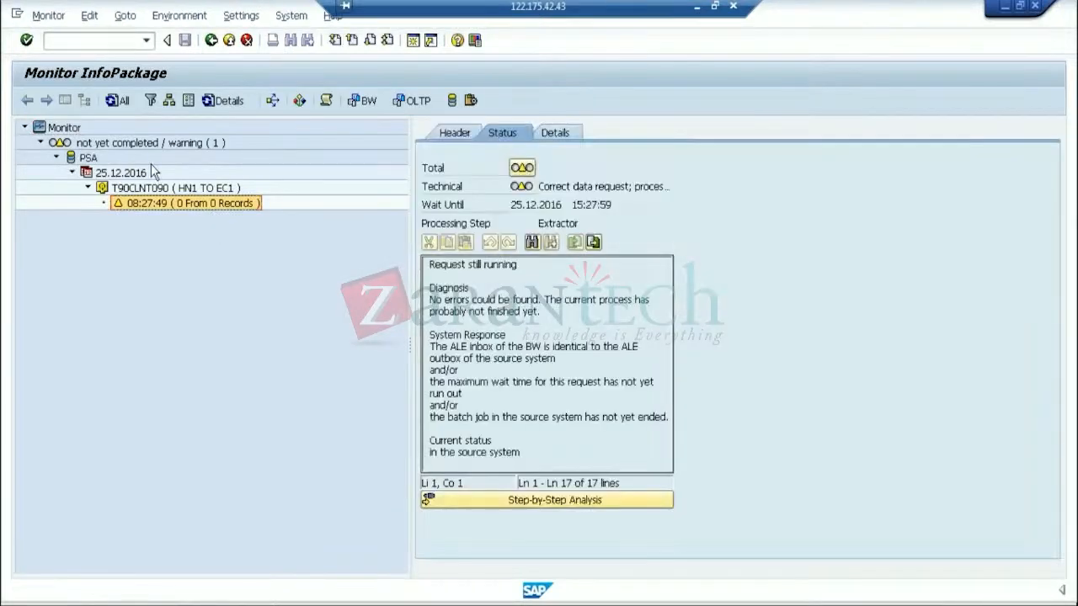
{"action": "left_click", "coordinate": [118, 100]}
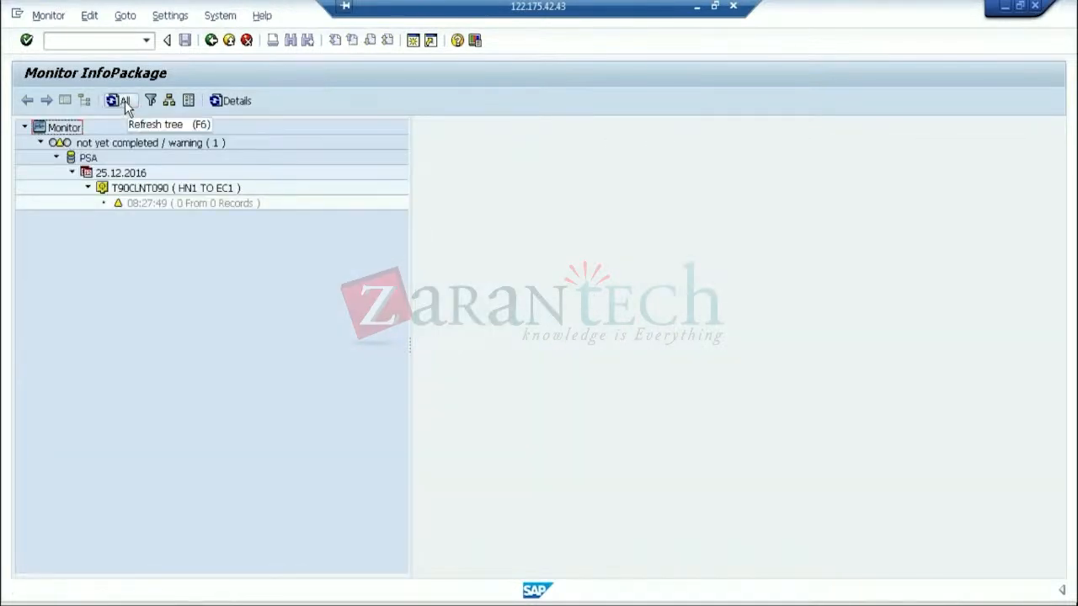
{"action": "left_click", "coordinate": [225, 203]}
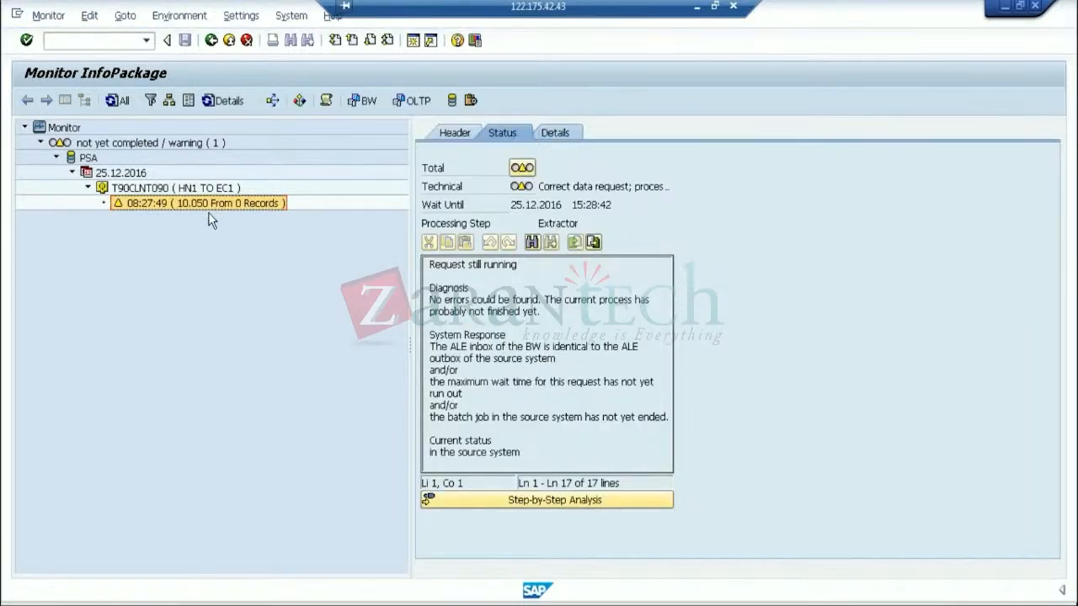
- Show the running request's details including the IDoc search, and expand the Extraction messages
{"action": "key", "text": "ctrl+slash"}
{"action": "left_click", "coordinate": [554, 133]}
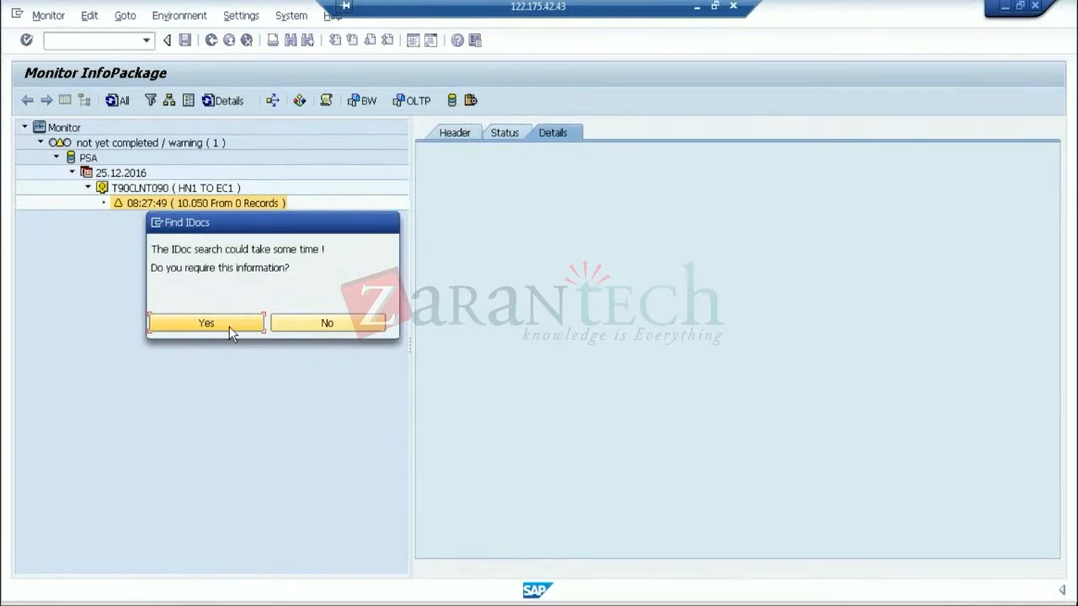
{"action": "left_click", "coordinate": [206, 323]}
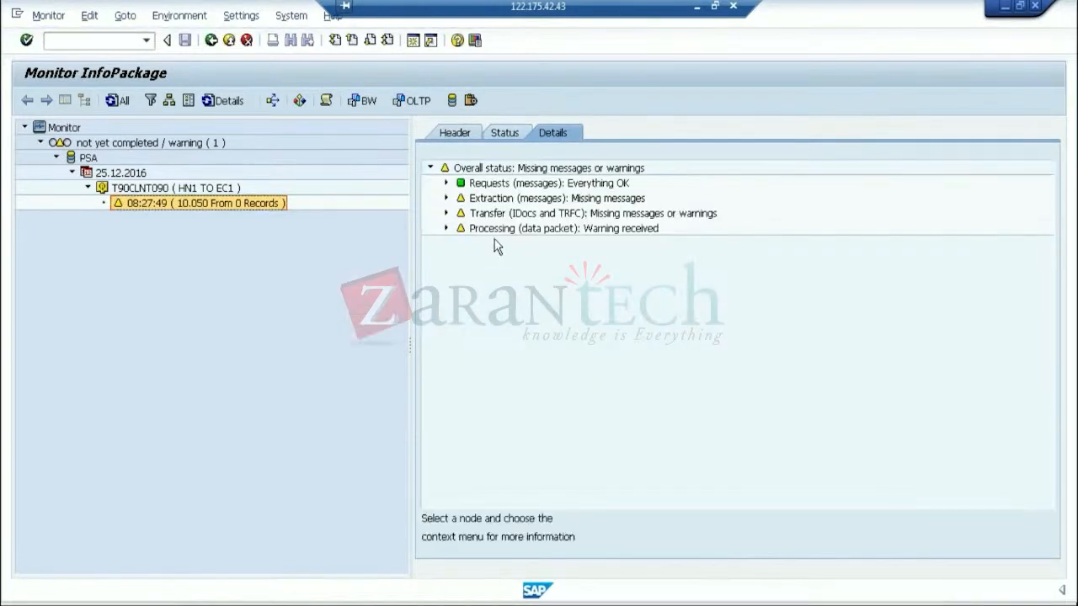
{"action": "left_click", "coordinate": [446, 199]}
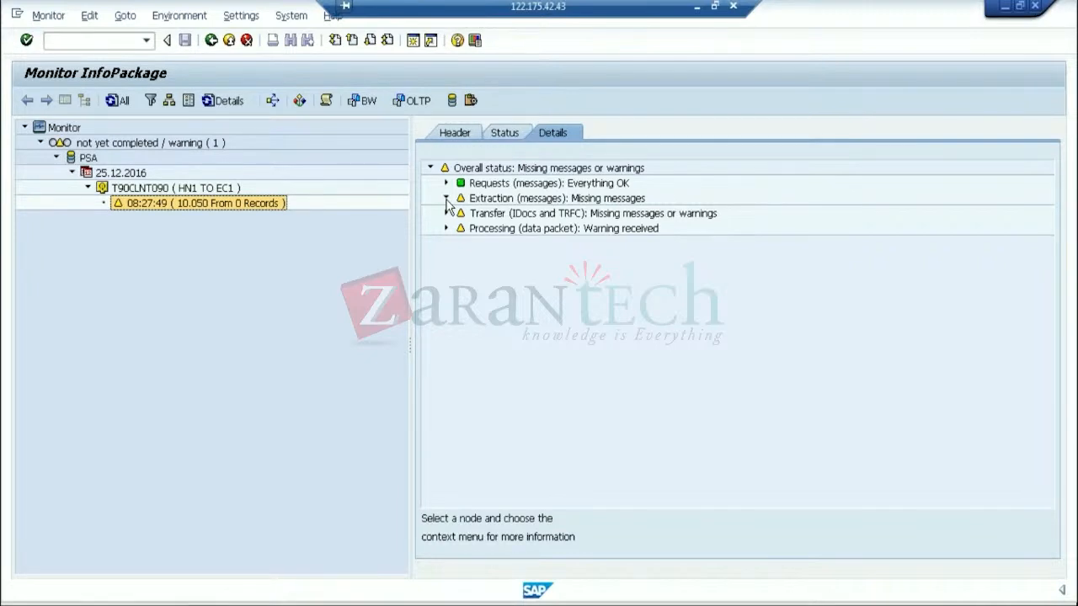
{"action": "left_click", "coordinate": [446, 199]}
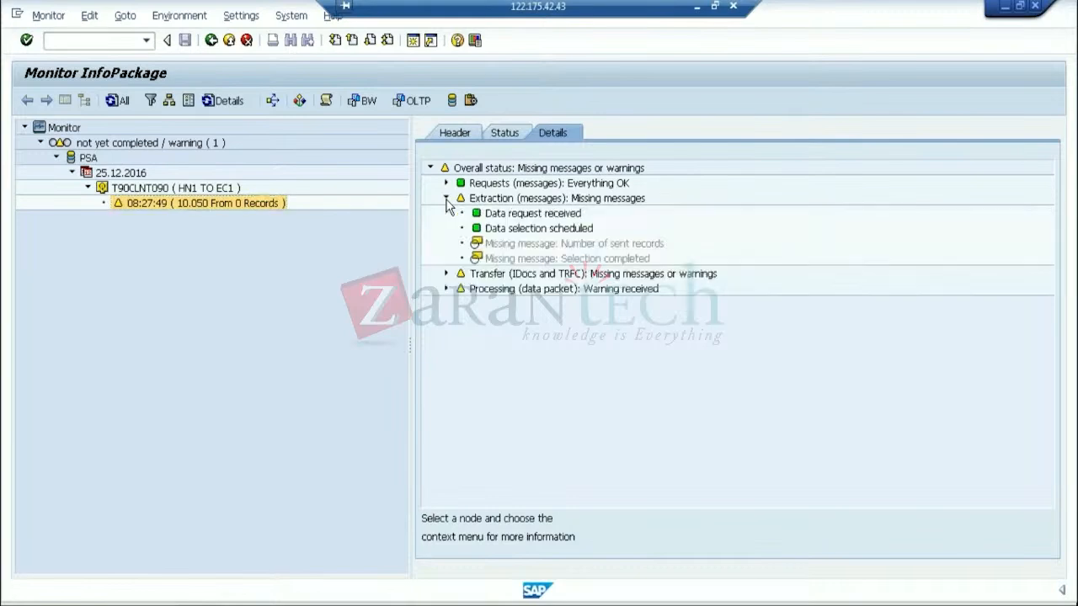
- Refresh the monitor to check the load request's status and return to the InfoPackage scheduler
{"action": "key", "text": "F3"}
{"action": "left_click", "coordinate": [111, 100]}
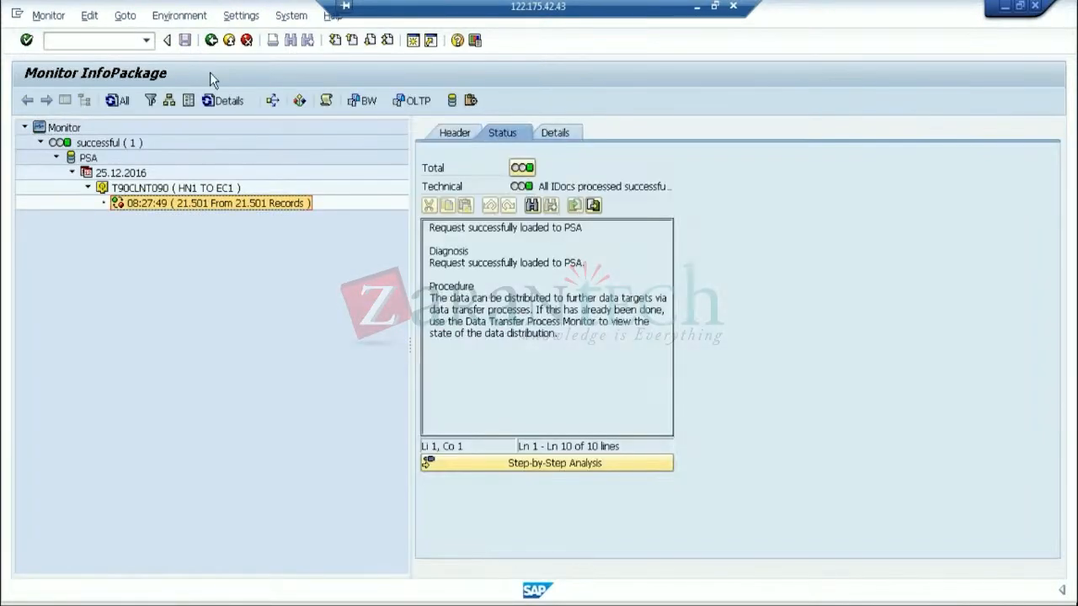
{"action": "left_click", "coordinate": [212, 39]}
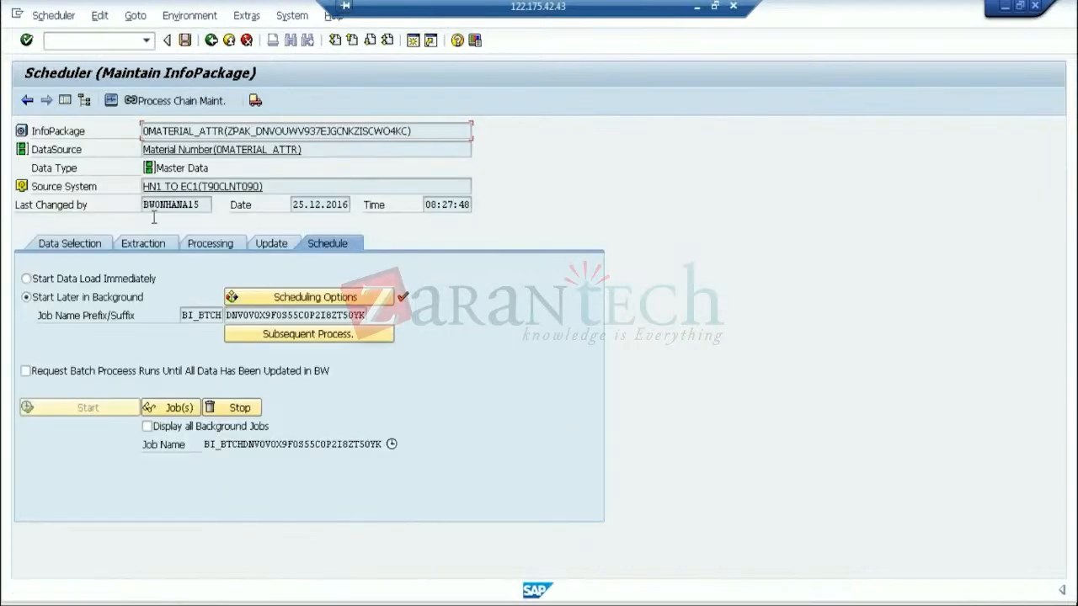
- Leave the InfoPackage saving its changes, and restart the Data Warehousing Workbench with the transaction command /nrsa1
{"action": "left_click", "coordinate": [187, 39]}
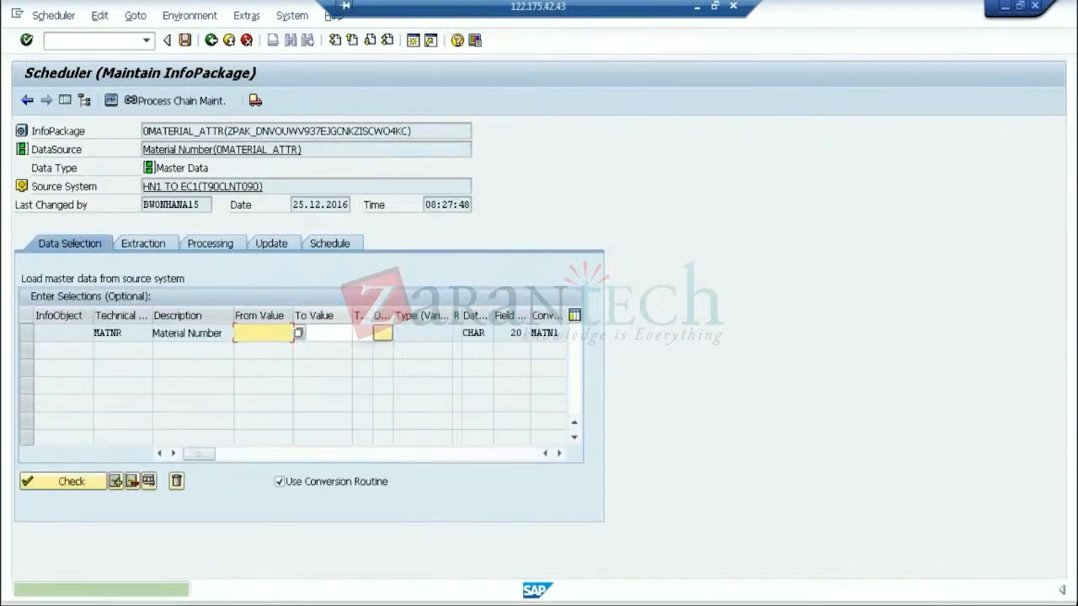
{"action": "left_click", "coordinate": [211, 39]}
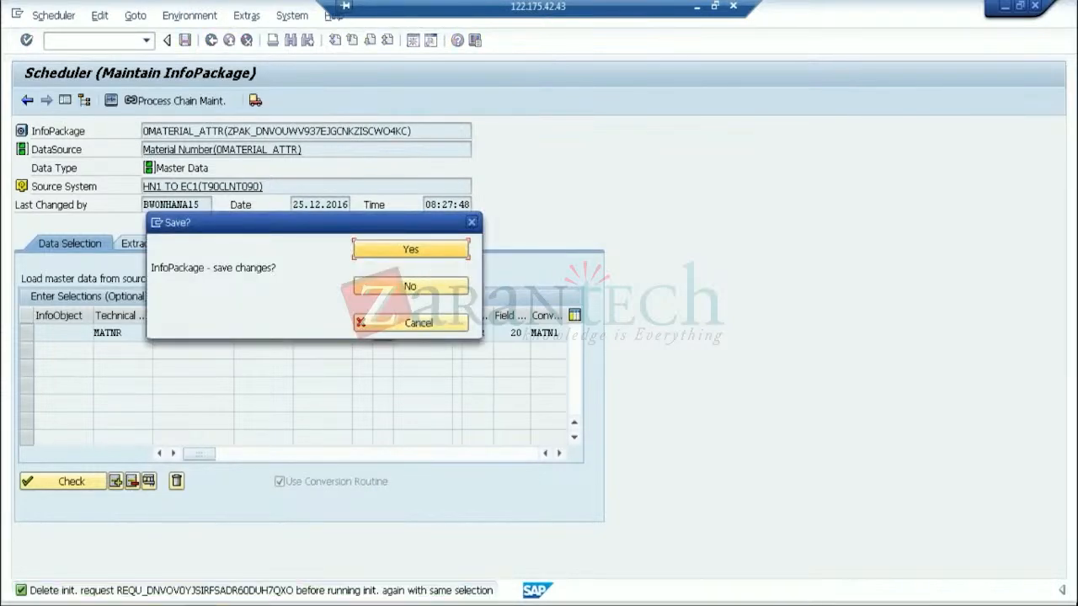
{"action": "left_click", "coordinate": [426, 255]}
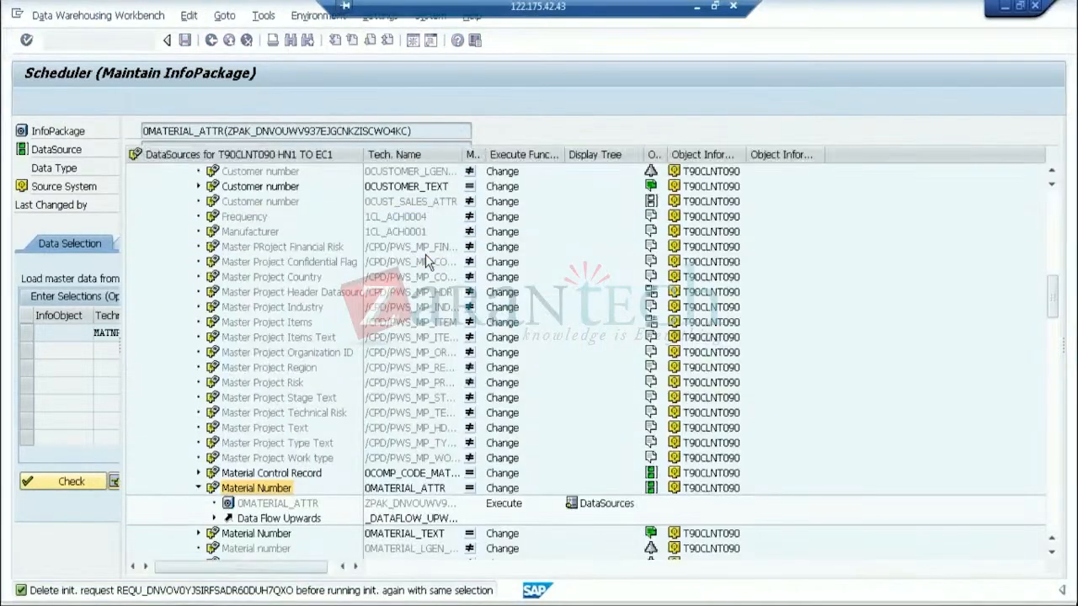
{"action": "type", "text": "/nrsa1"}
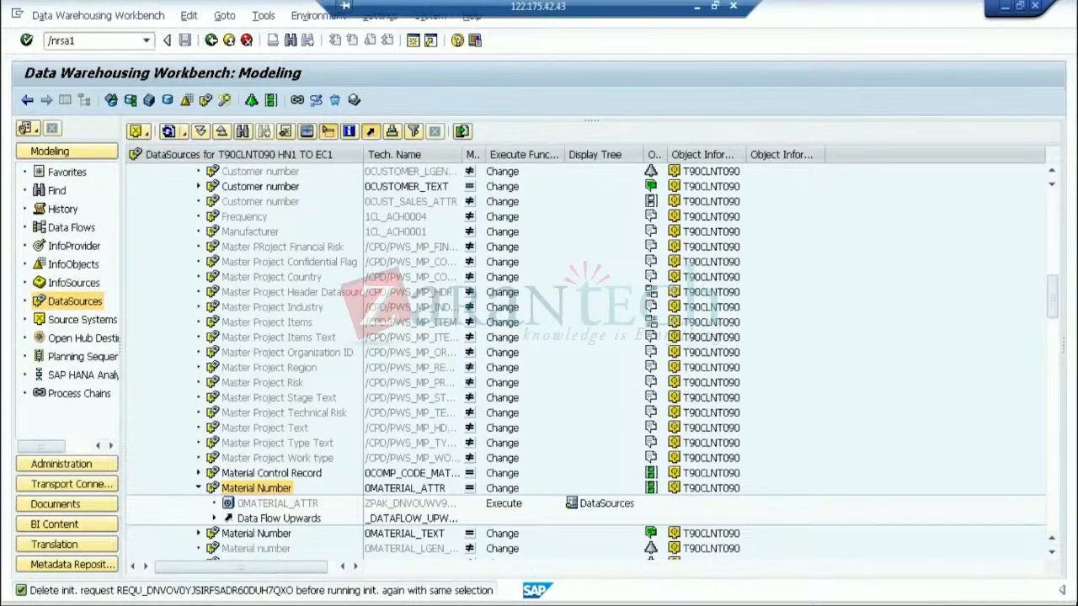
{"action": "key", "text": "Return"}
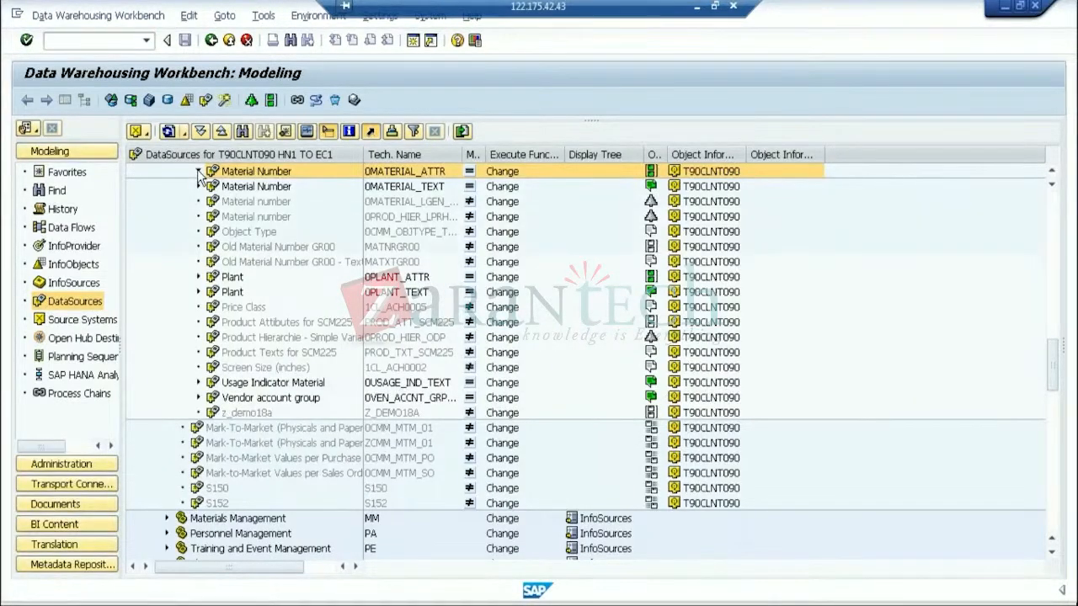
- Open the 0MATERIAL_ATTR InfoPackage under its Material Number DataSource and run it with the update mode Delta Update
{"action": "left_click", "coordinate": [198, 171]}
{"action": "double_click", "coordinate": [277, 186]}
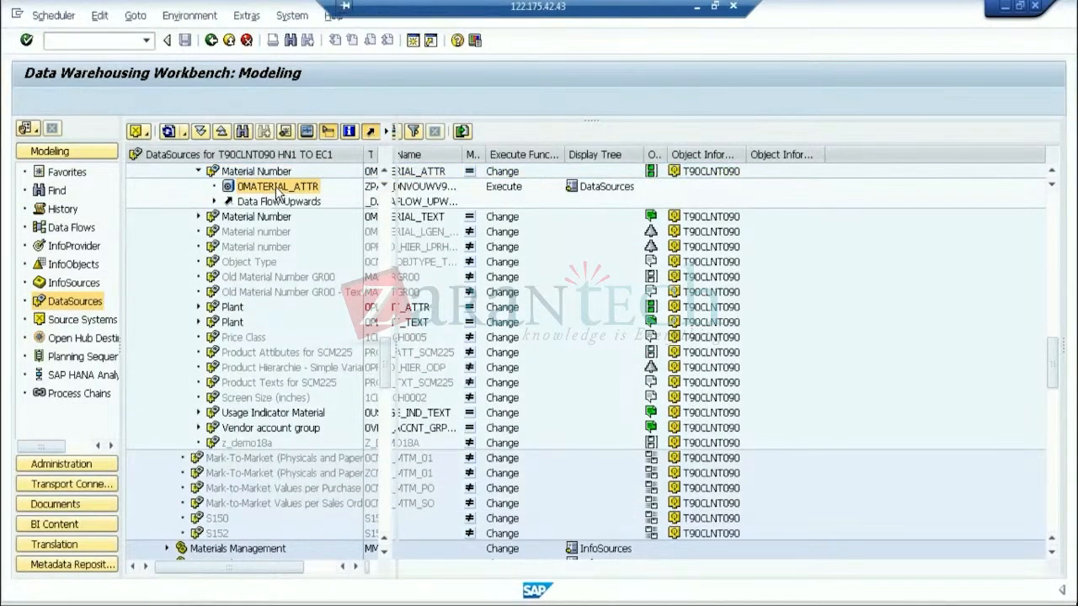
{"action": "left_click", "coordinate": [664, 243]}
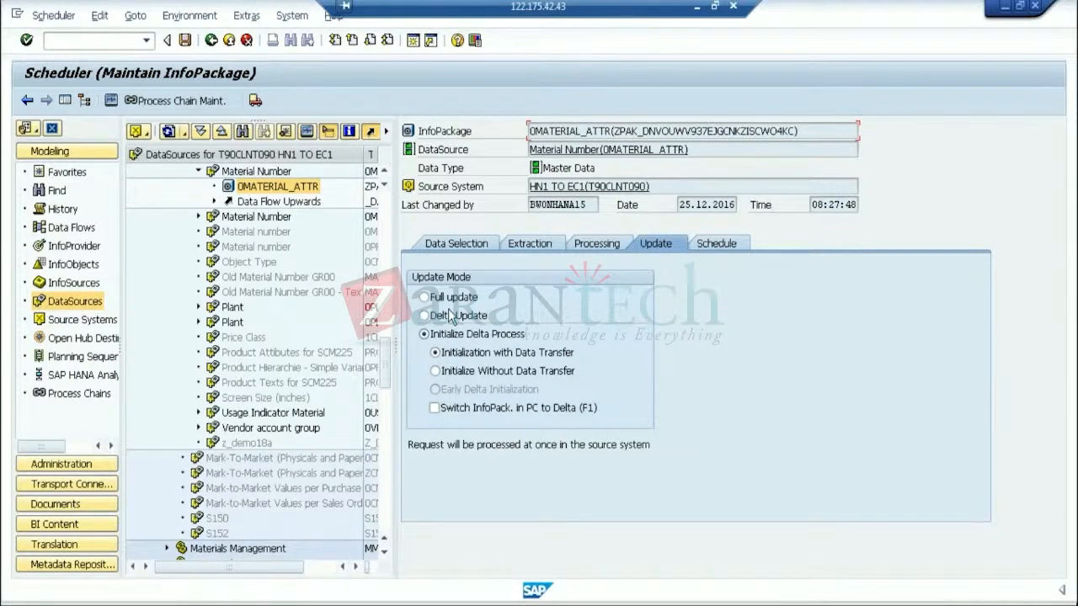
- Open the InfoPackage monitor, refresh the request tree and view the delta request's header
{"action": "key", "text": "F6"}
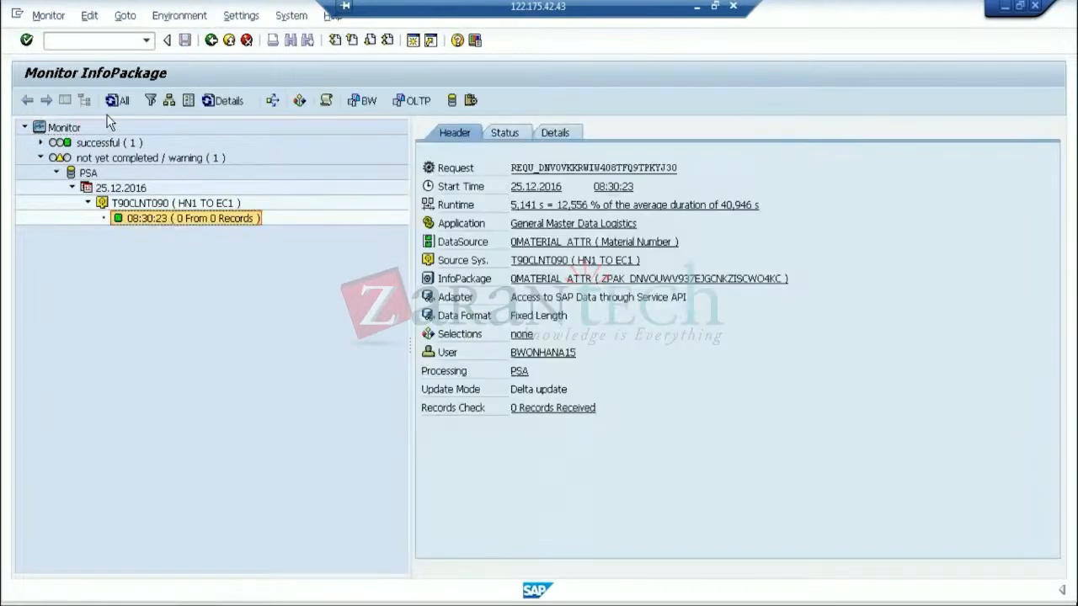
{"action": "left_click", "coordinate": [112, 101]}
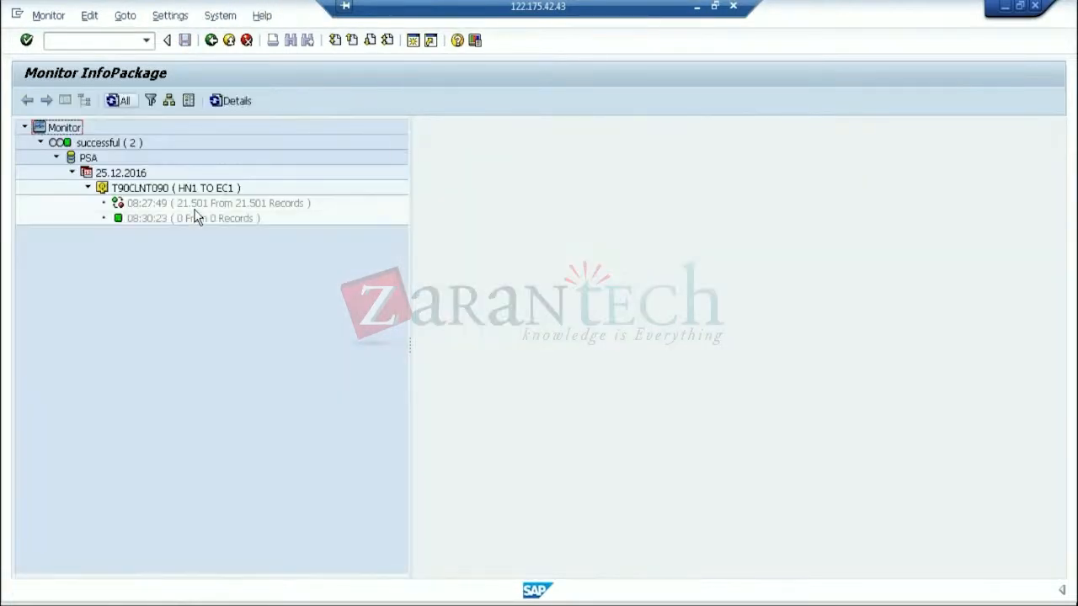
{"action": "left_click", "coordinate": [186, 223]}
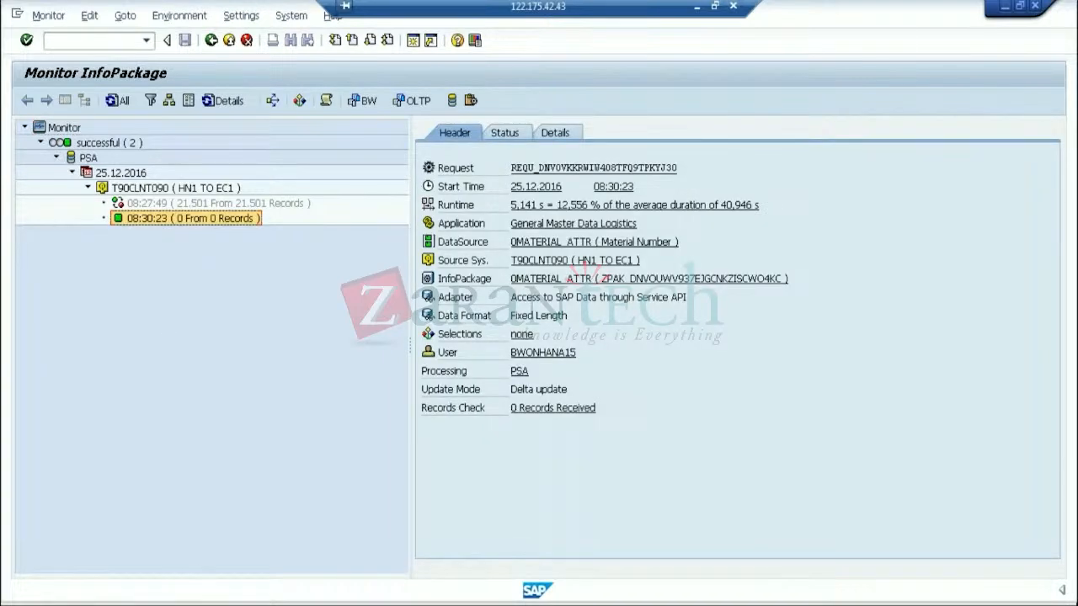
- Switch to the MARA Data Browser session, close the entry count and open the Change Material transaction in a new session
{"action": "mouse_move", "coordinate": [182, 599]}
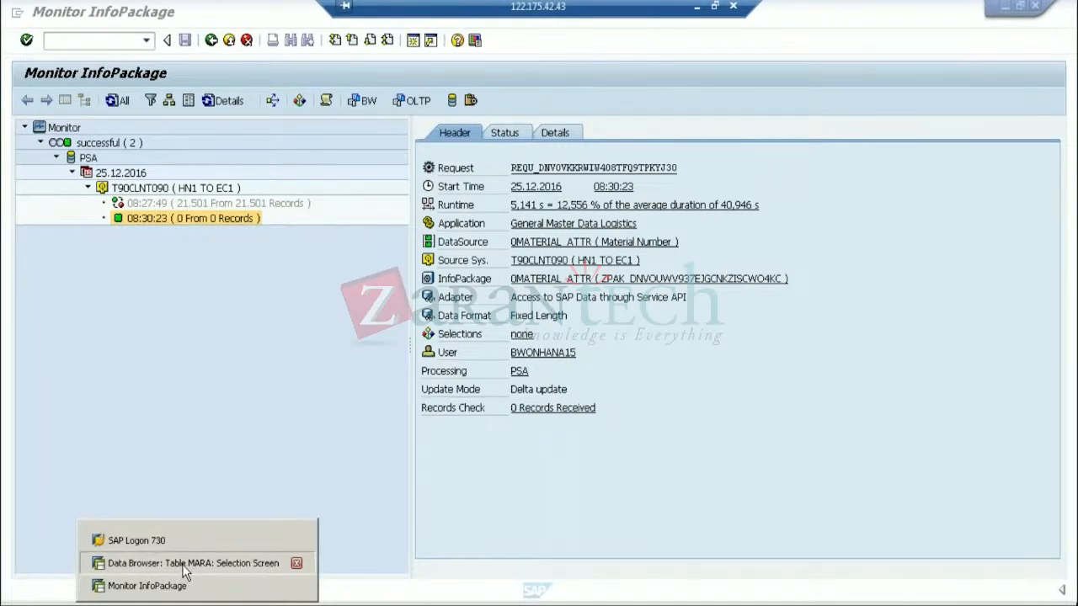
{"action": "left_click", "coordinate": [186, 566]}
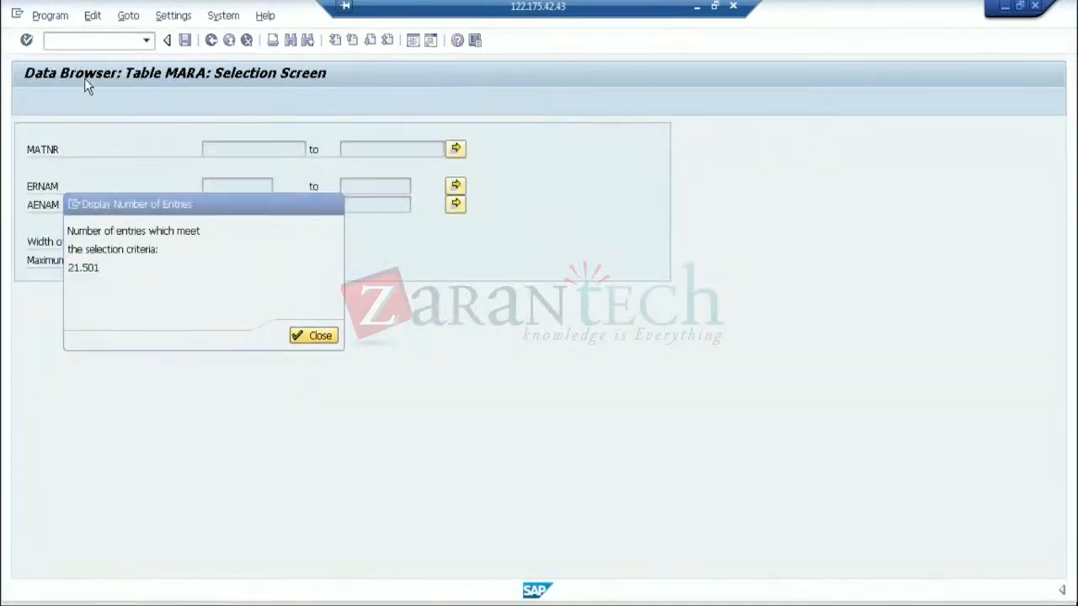
{"action": "key", "text": "Return"}
{"action": "left_click", "coordinate": [50, 41]}
{"action": "type", "text": "/"}
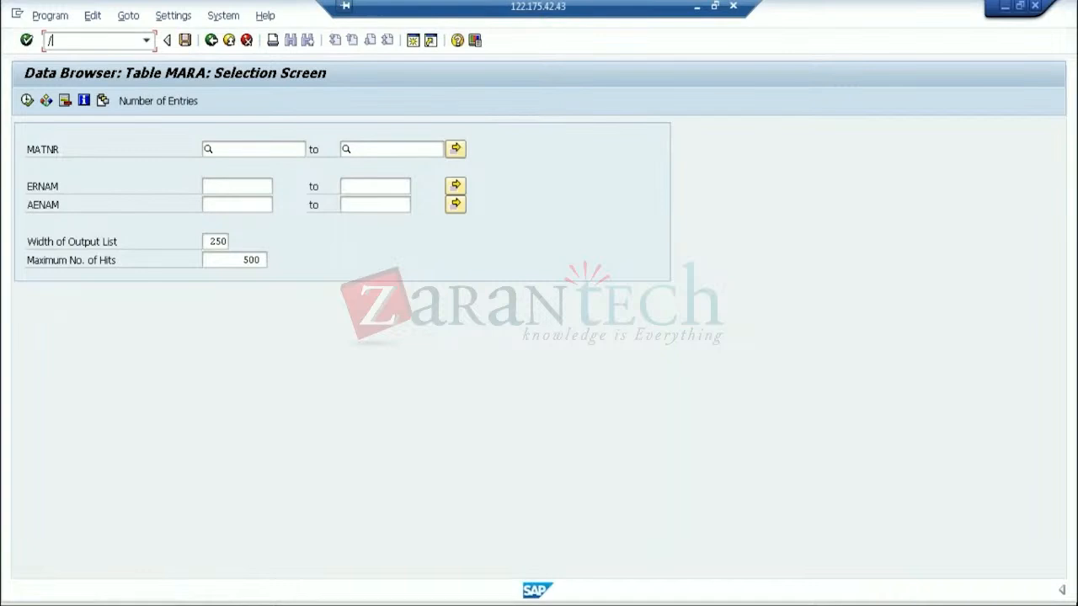
{"action": "type", "text": "om"}
{"action": "type", "text": "m03"}
{"action": "key", "text": "Return"}
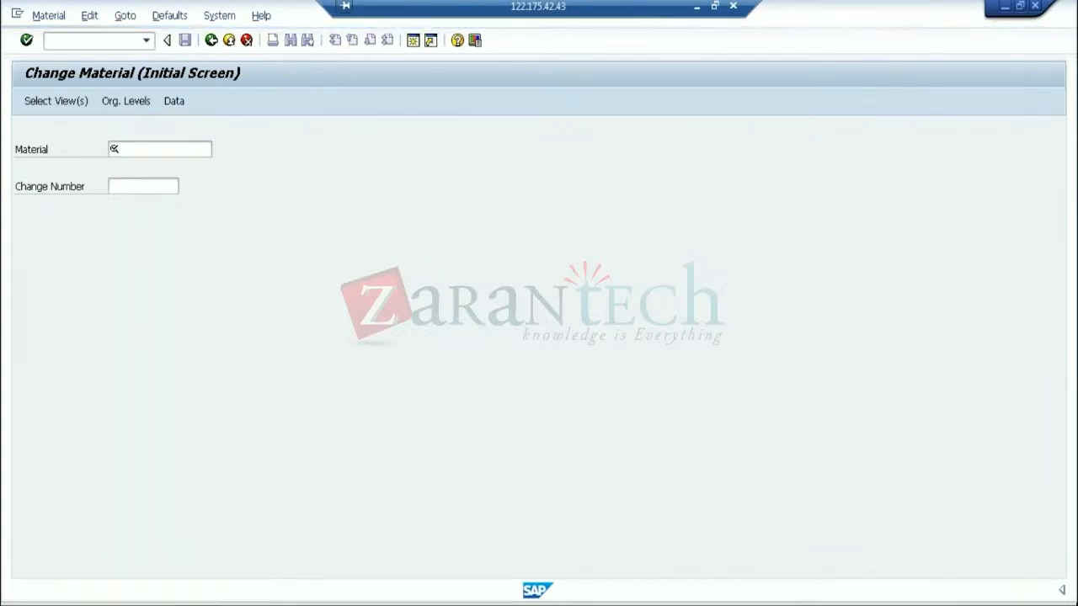
- Create another session and start the Change Material transaction from its SAP Easy Access screen
{"action": "left_click", "coordinate": [16, 14]}
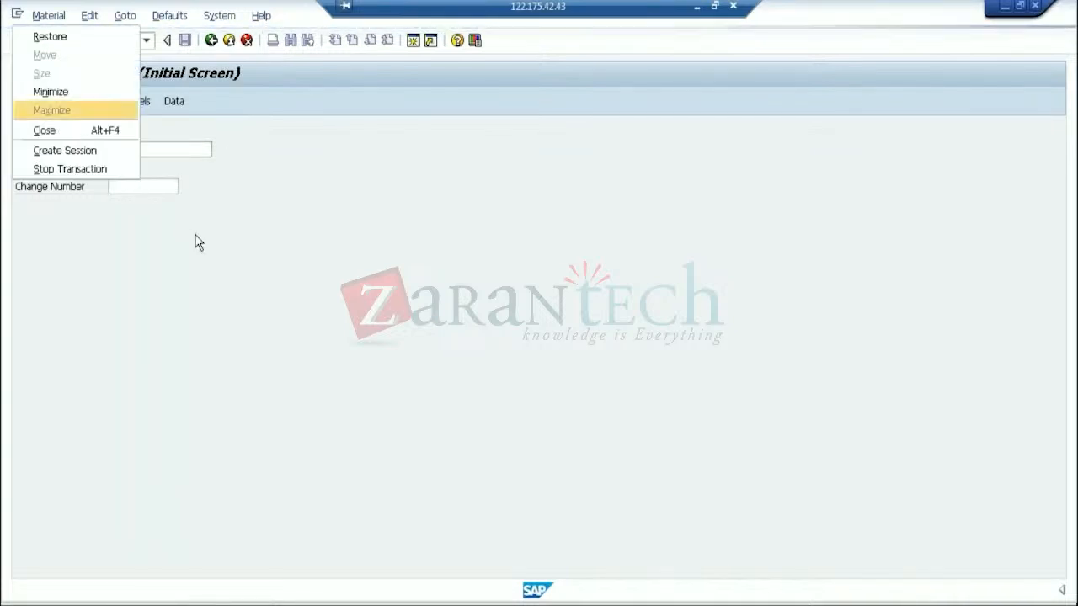
{"action": "left_click", "coordinate": [84, 154]}
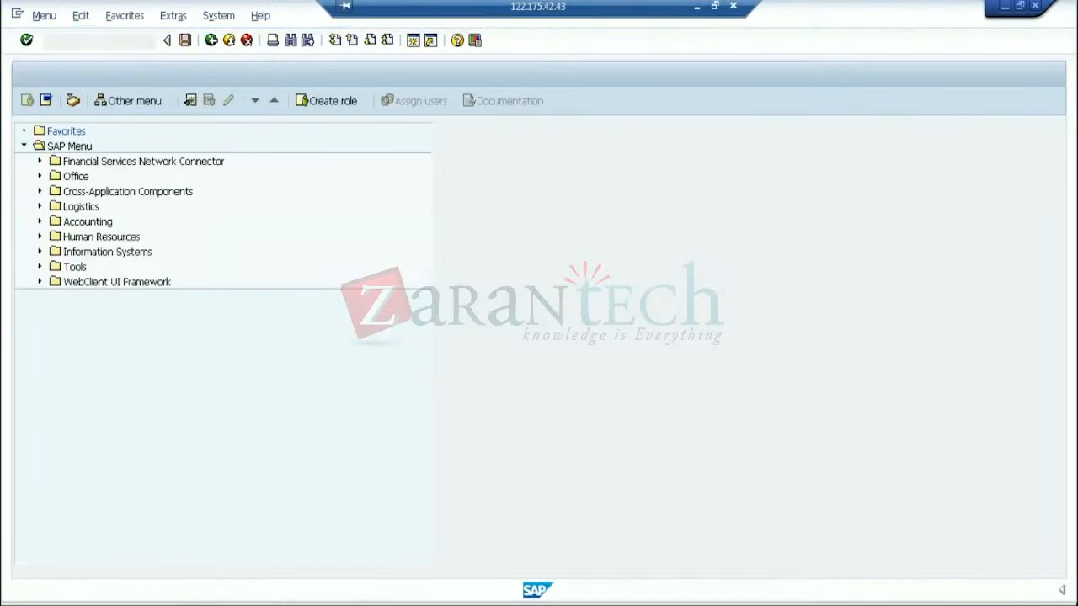
{"action": "type", "text": "mm0"}
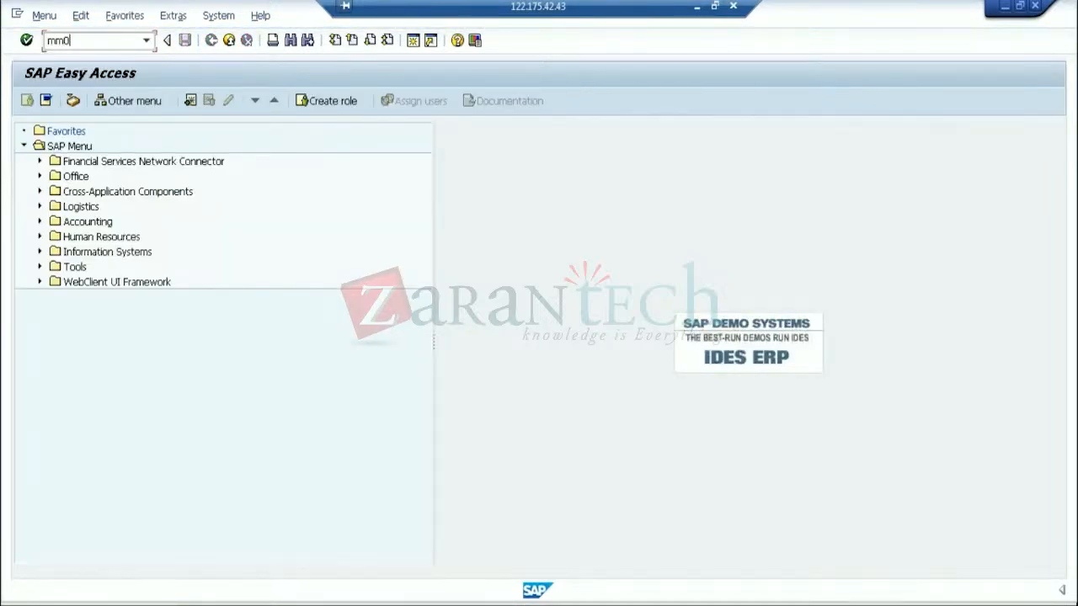
{"action": "key", "text": "Return"}
- Look up the available materials, choose material 2029 (1 QUART ZIP LOCK BAG) and open its view selection
{"action": "key", "text": "Return"}
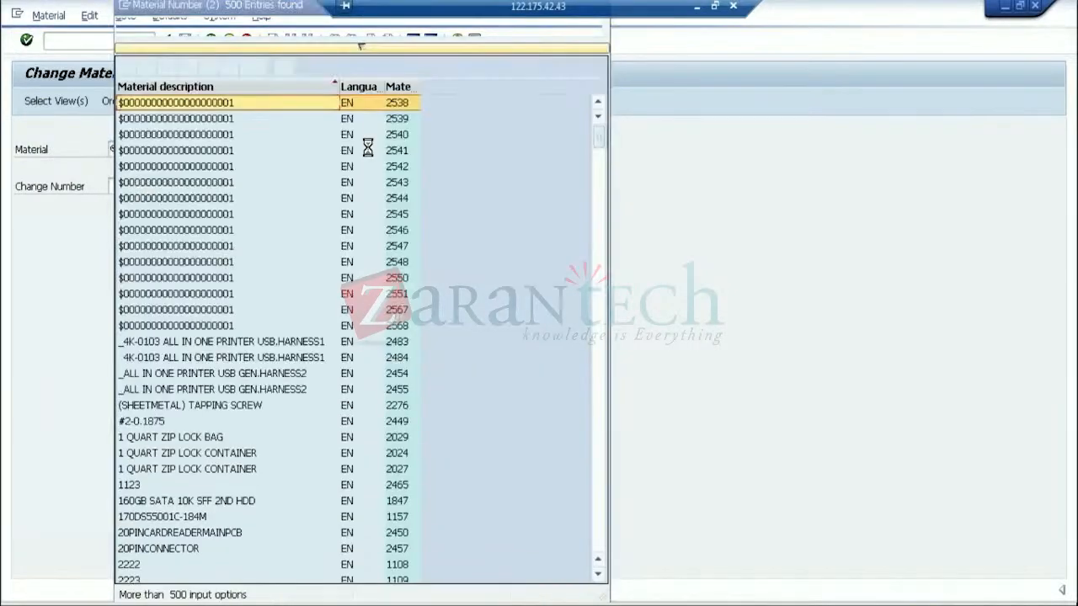
{"action": "double_click", "coordinate": [409, 439]}
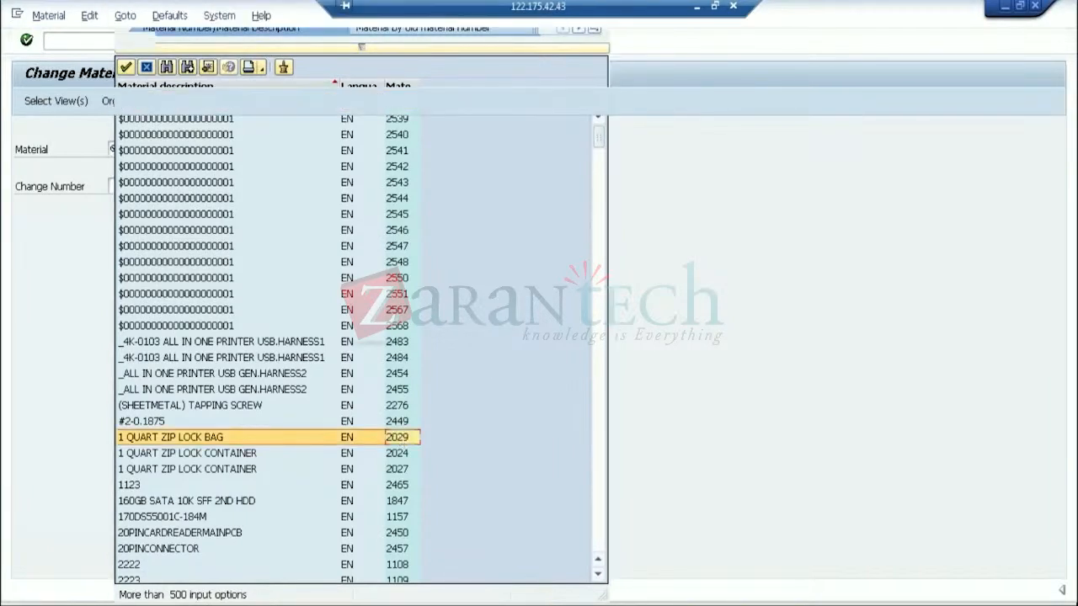
{"action": "key", "text": "Return"}
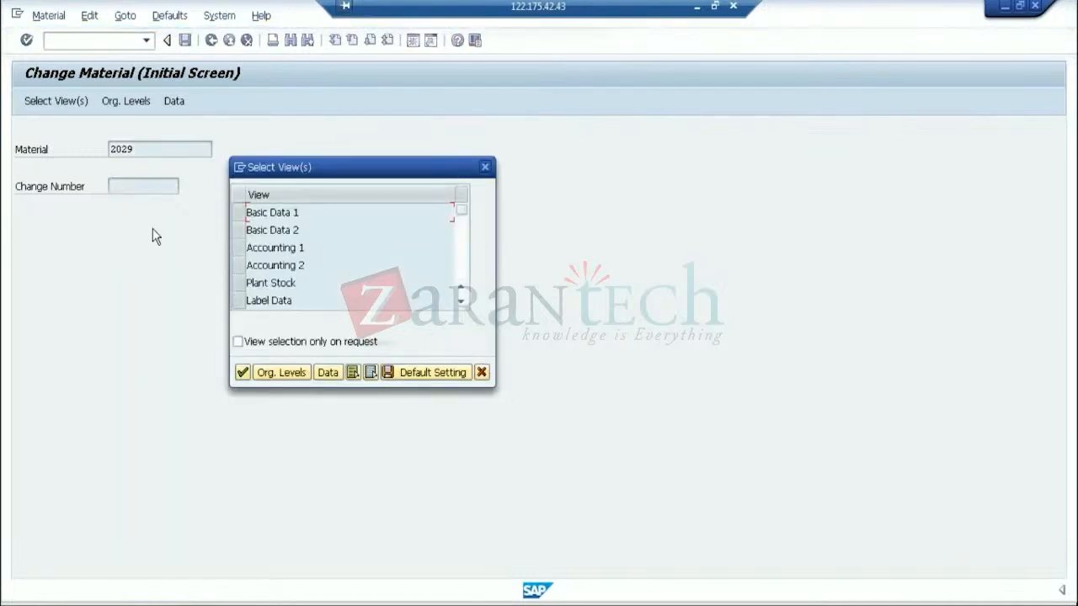
- Select the Basic Data 1 view for material 2029 and open it for changing
{"action": "left_click", "coordinate": [243, 218]}
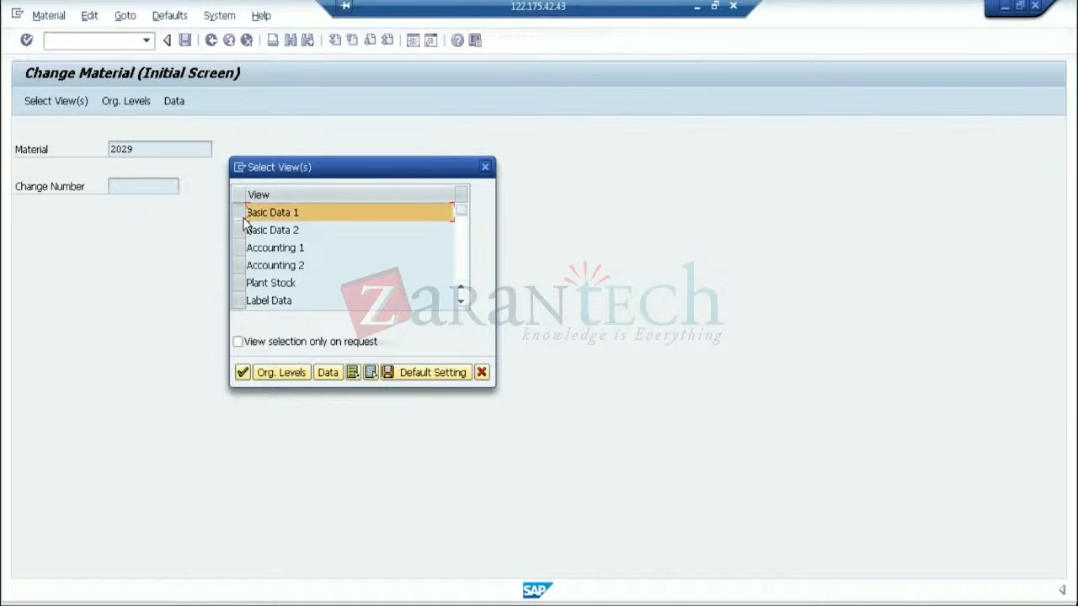
{"action": "left_click", "coordinate": [243, 373]}
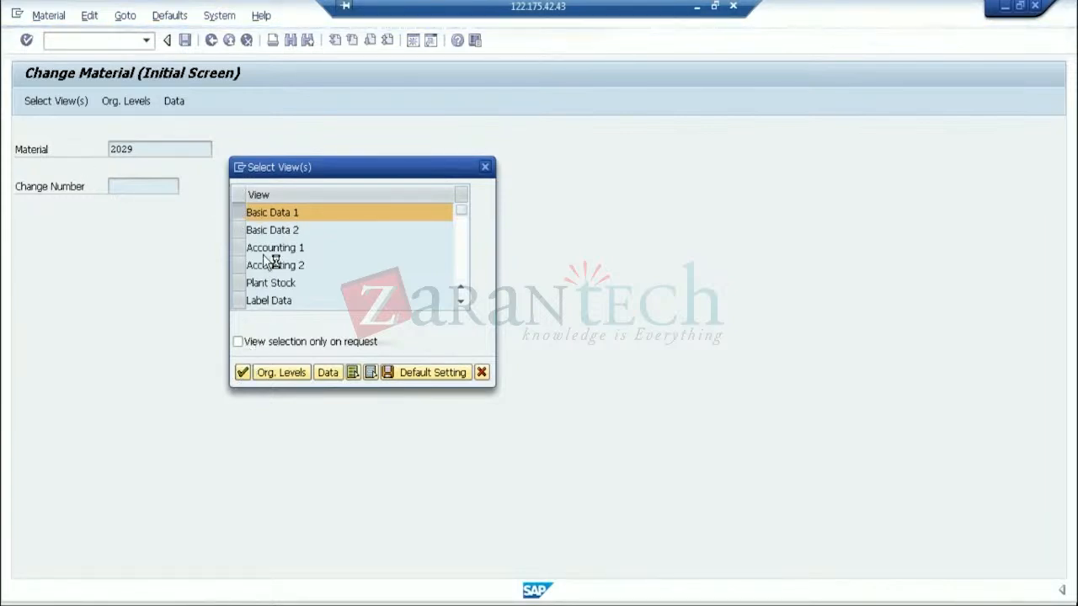
{"action": "left_click", "coordinate": [202, 604]}
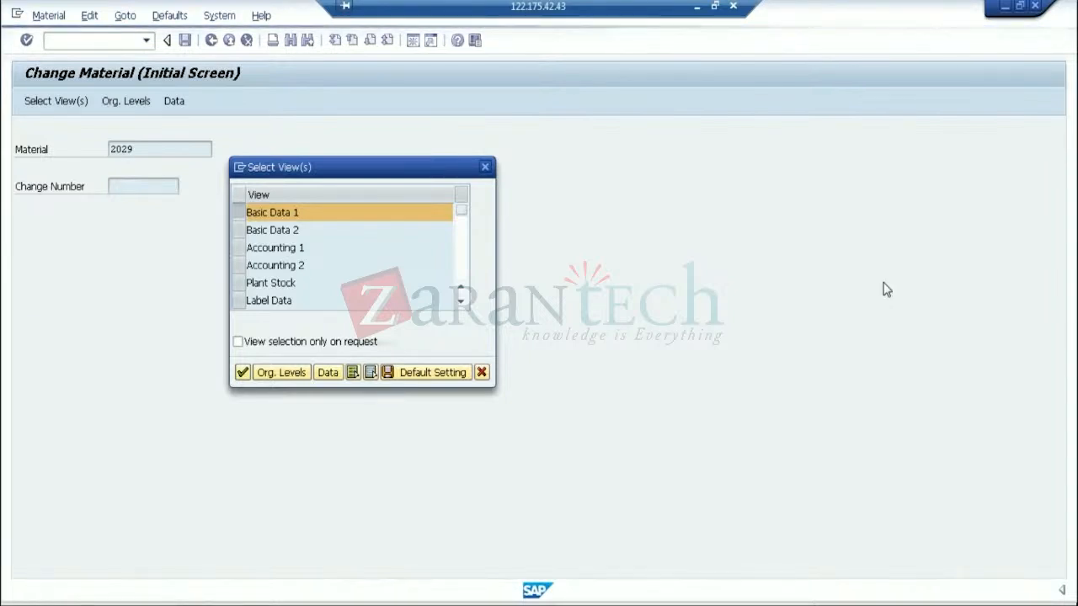
{"action": "key", "text": "Return"}
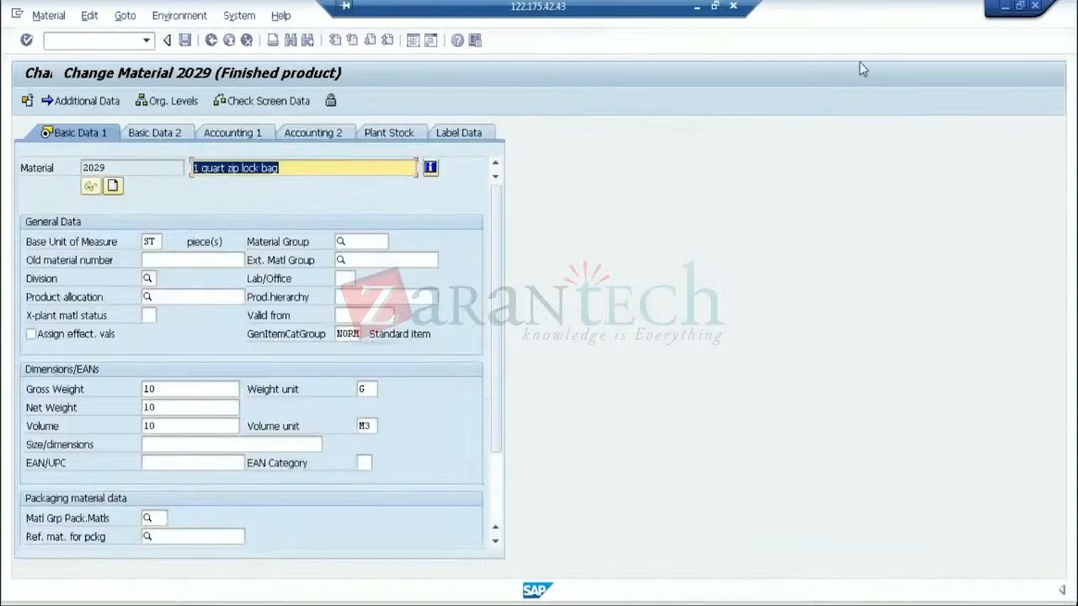
- Try to set the material group of material 2029 to 1101 and save the material
{"action": "left_click", "coordinate": [362, 242]}
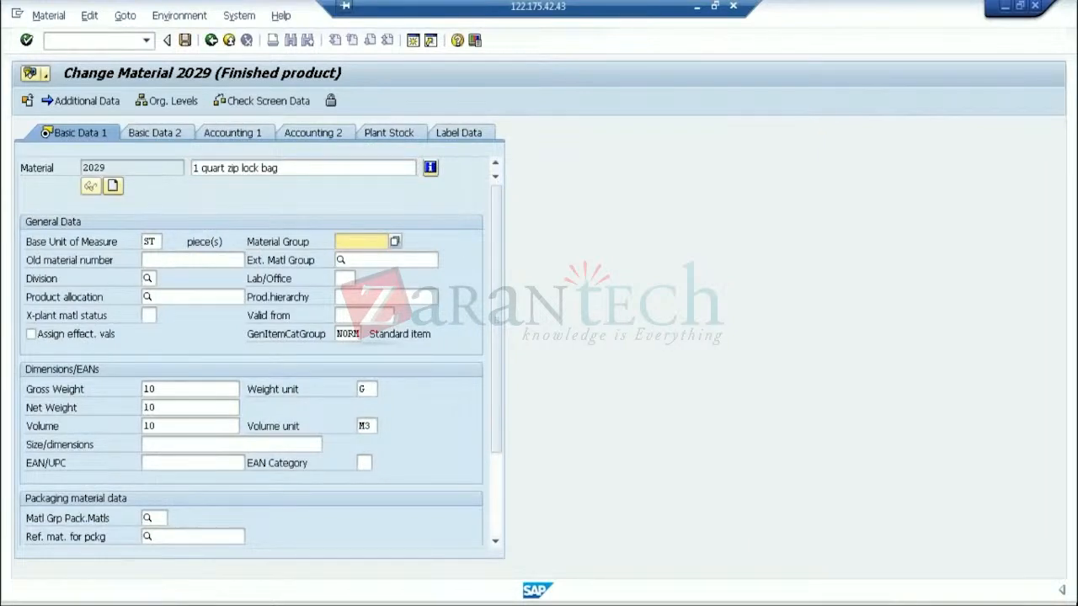
{"action": "type", "text": "1"}
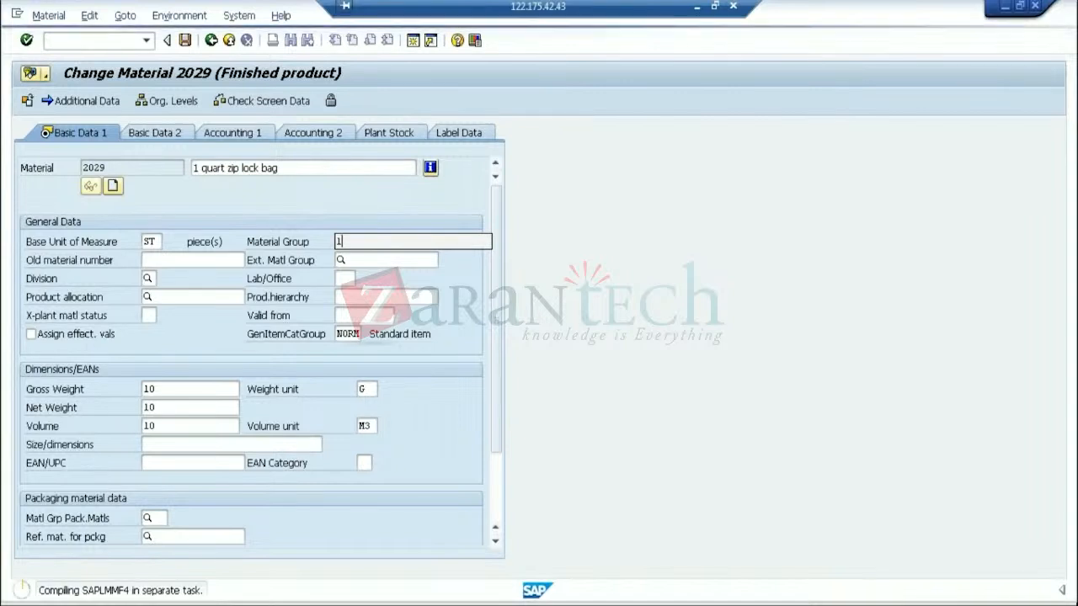
{"action": "type", "text": "1"}
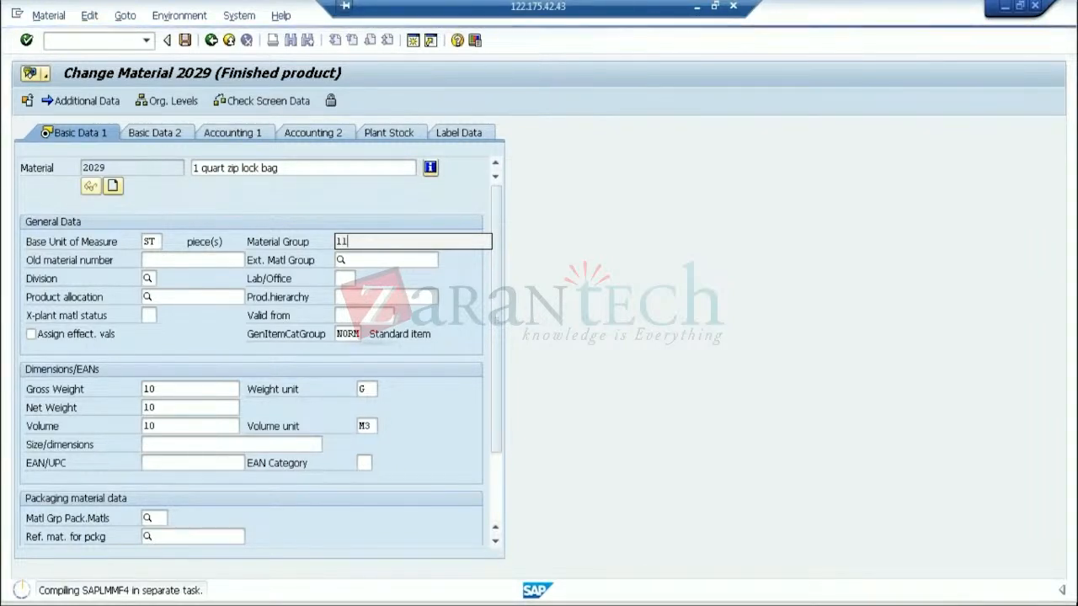
{"action": "type", "text": "01"}
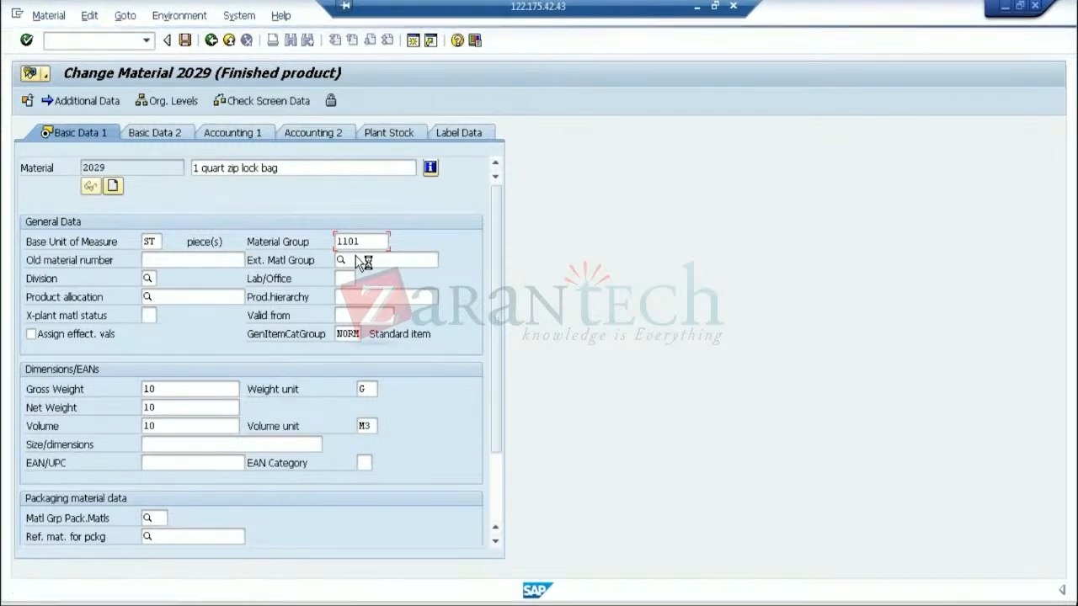
{"action": "left_click", "coordinate": [184, 40]}
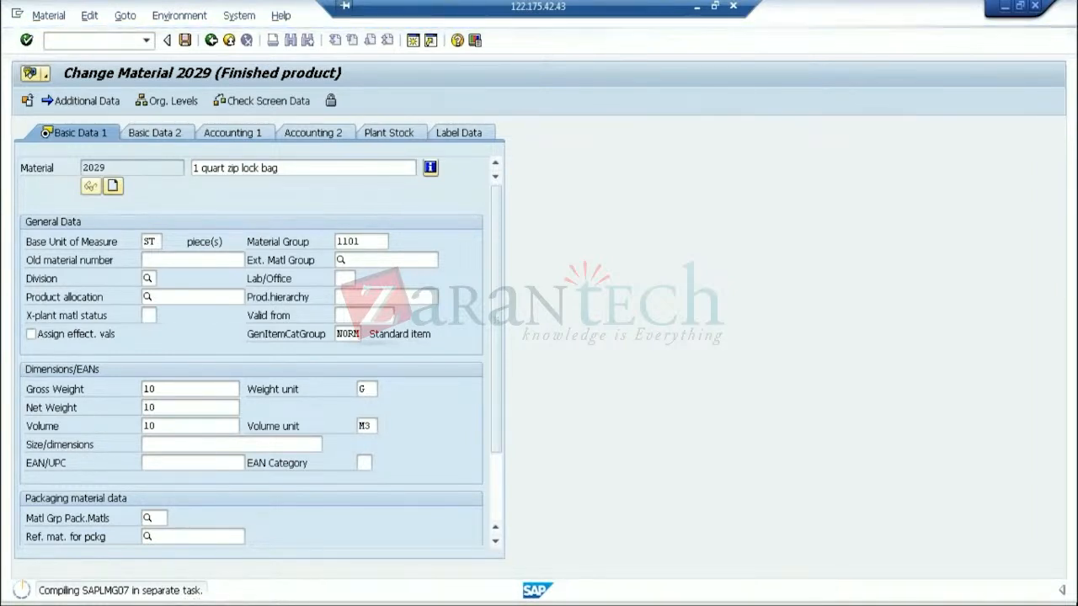
{"action": "left_click", "coordinate": [197, 604]}
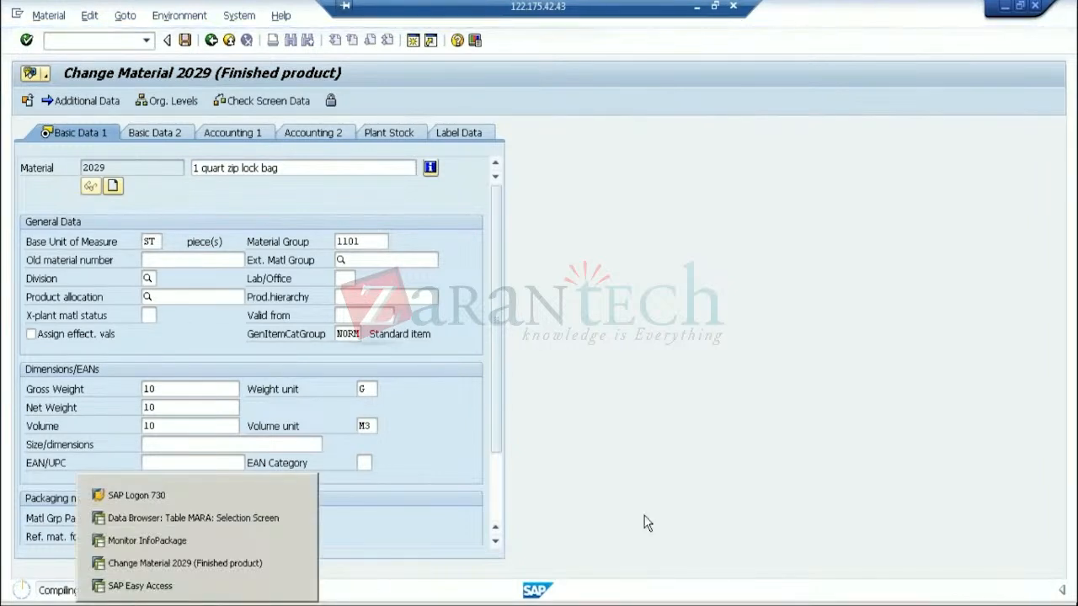
{"action": "left_click", "coordinate": [691, 481]}
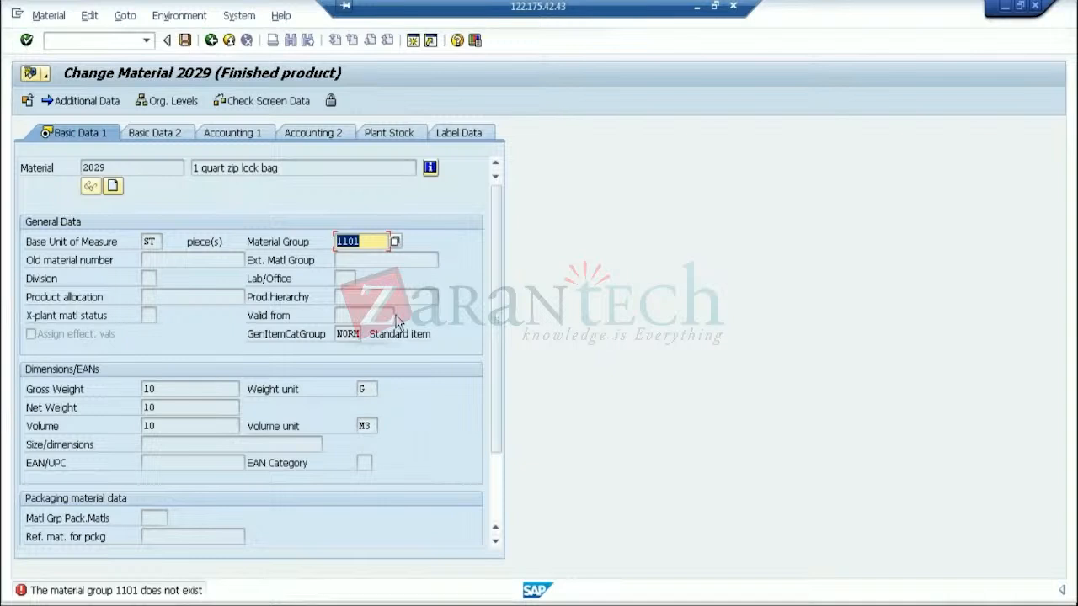
- Replace the material group with 00101 (Steels) from the list of possible values and save material 2029
{"action": "left_click", "coordinate": [382, 245]}
{"action": "left_click_drag", "start_coordinate": [371, 242], "coordinate": [310, 240]}
{"action": "key", "text": "BackSpace"}
{"action": "left_click", "coordinate": [395, 240]}
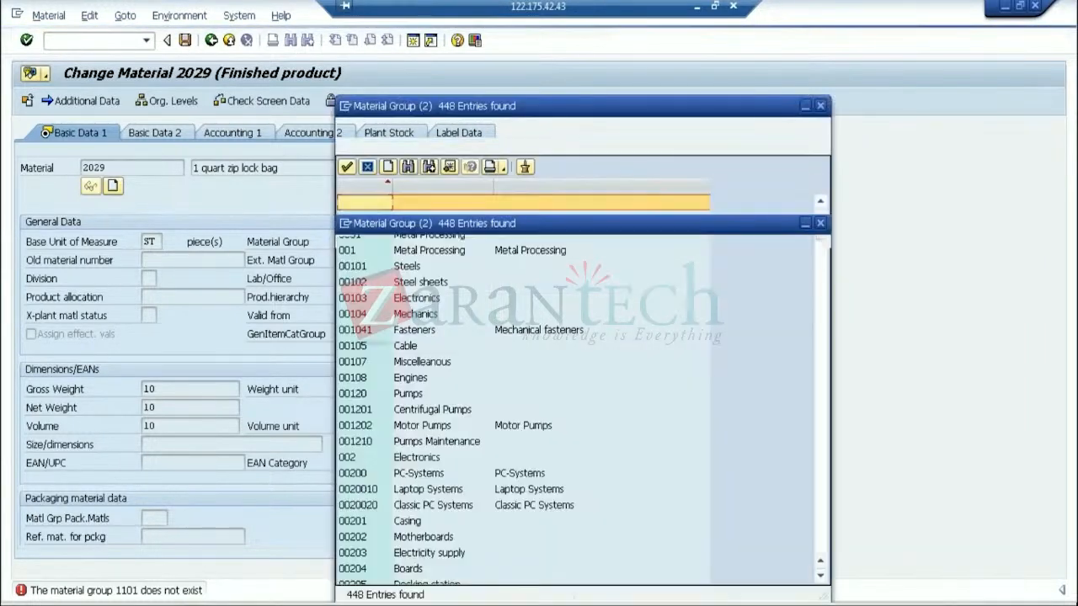
{"action": "double_click", "coordinate": [364, 268]}
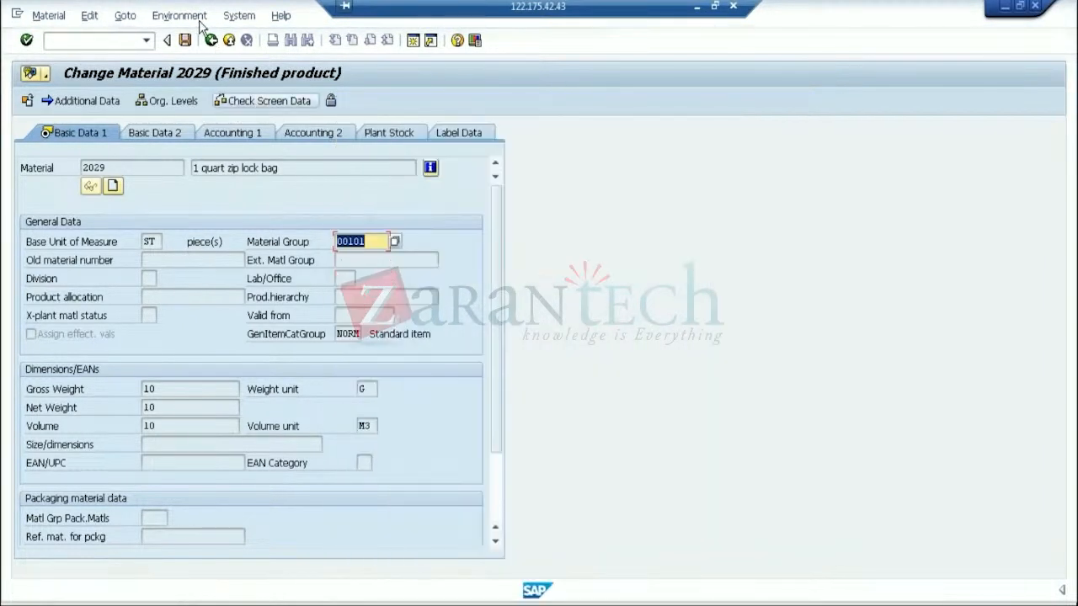
{"action": "left_click", "coordinate": [185, 41]}
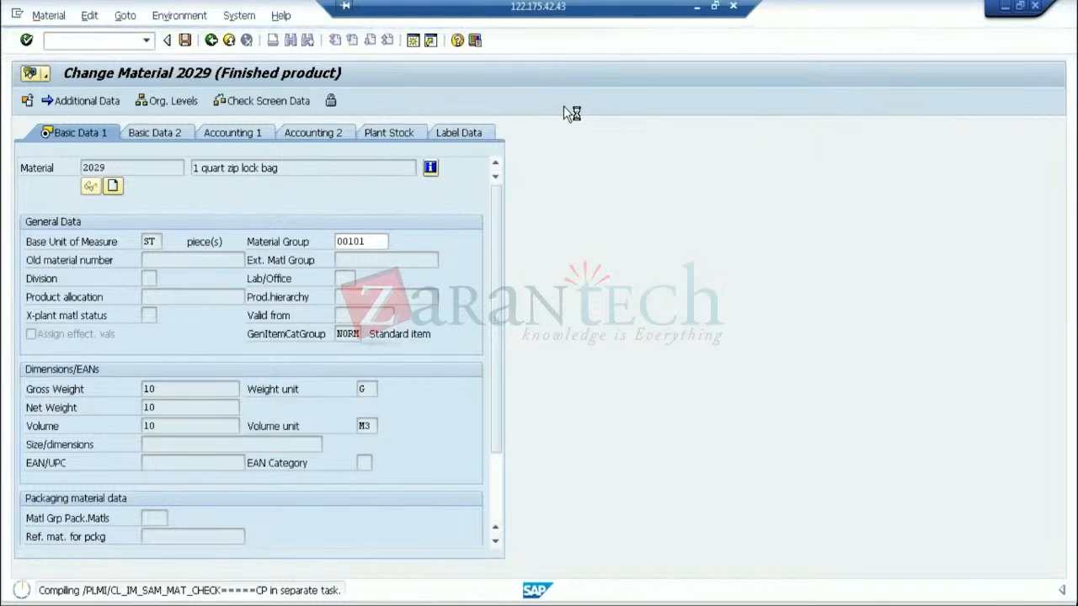
{"action": "left_click", "coordinate": [699, 5]}
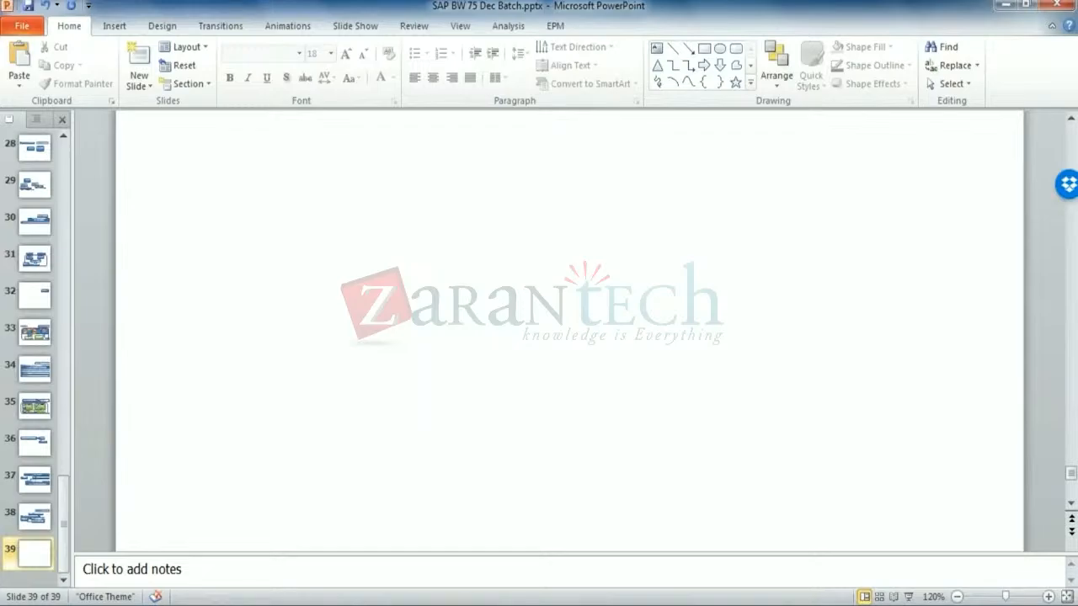
{"action": "key", "text": "alt+Tab"}
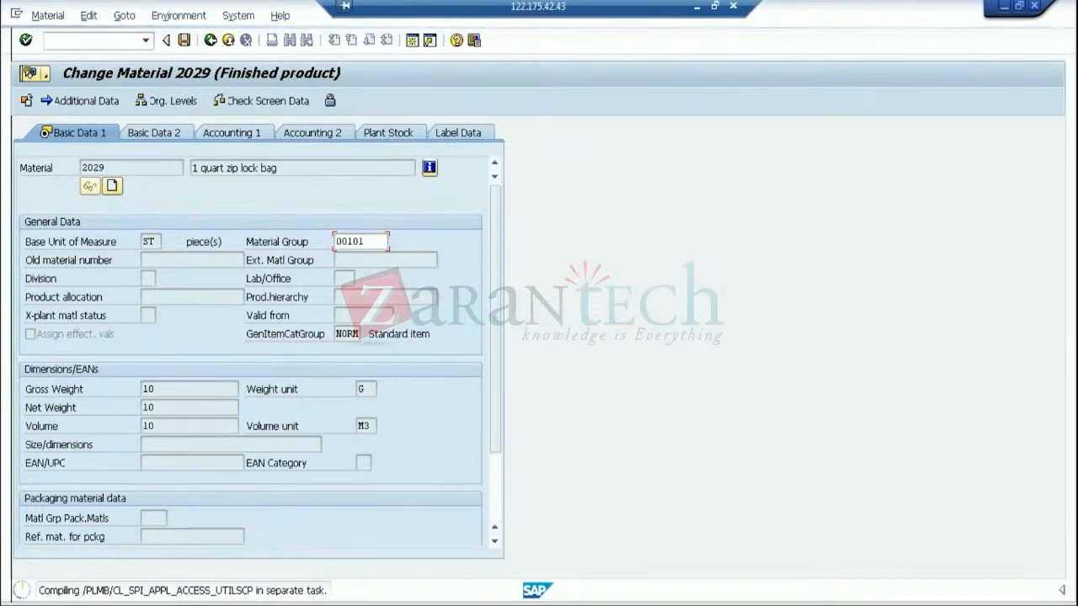
- Leave the InfoPackage monitor for its Scheduler screen and return to the Change Material 2029 session
{"action": "left_click", "coordinate": [181, 603]}
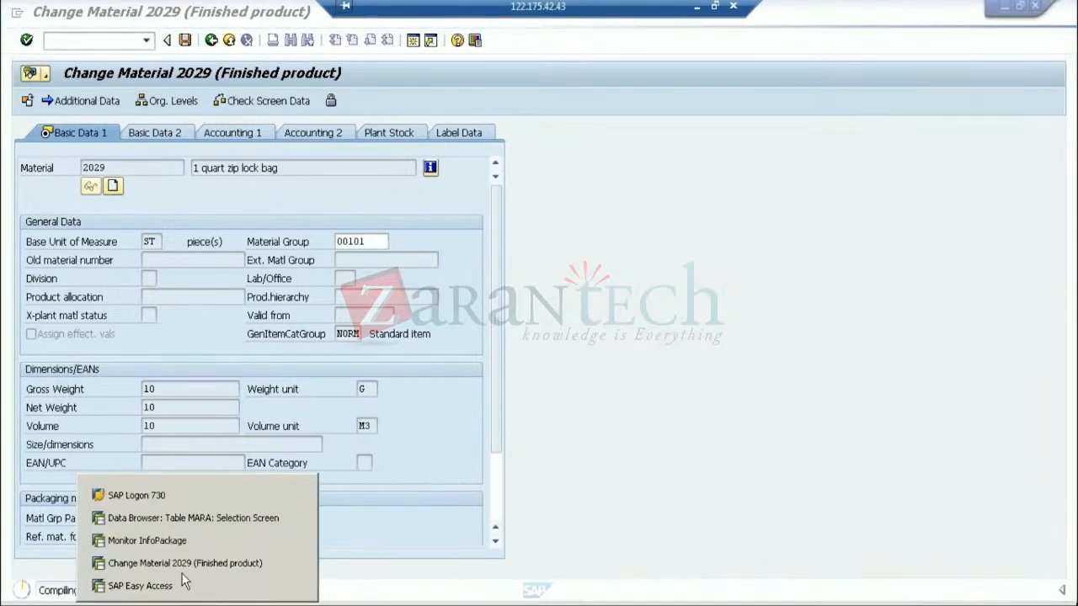
{"action": "left_click", "coordinate": [174, 542]}
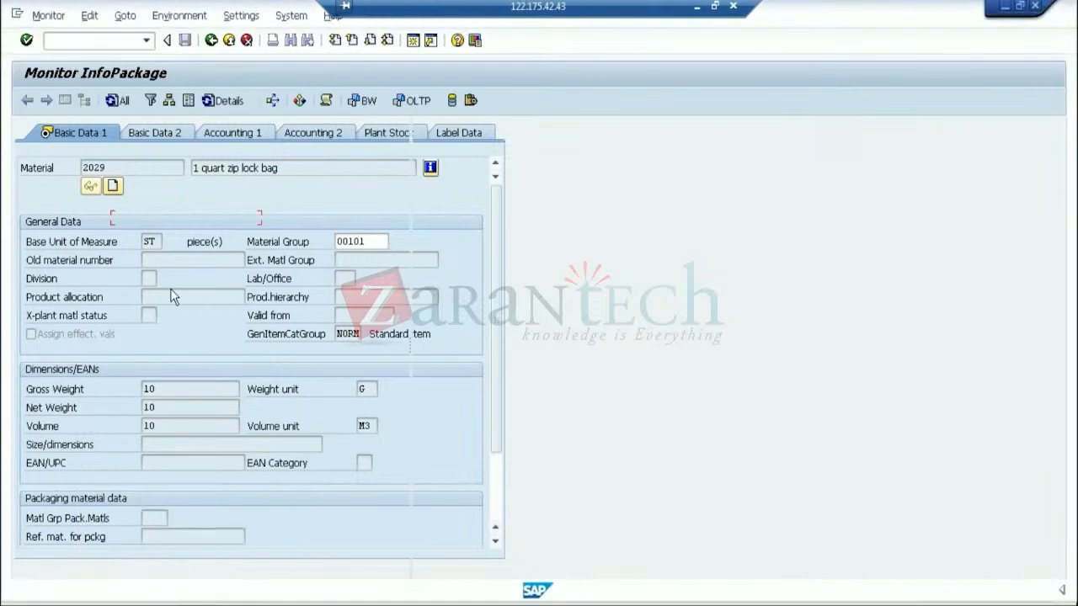
{"action": "left_click", "coordinate": [211, 41]}
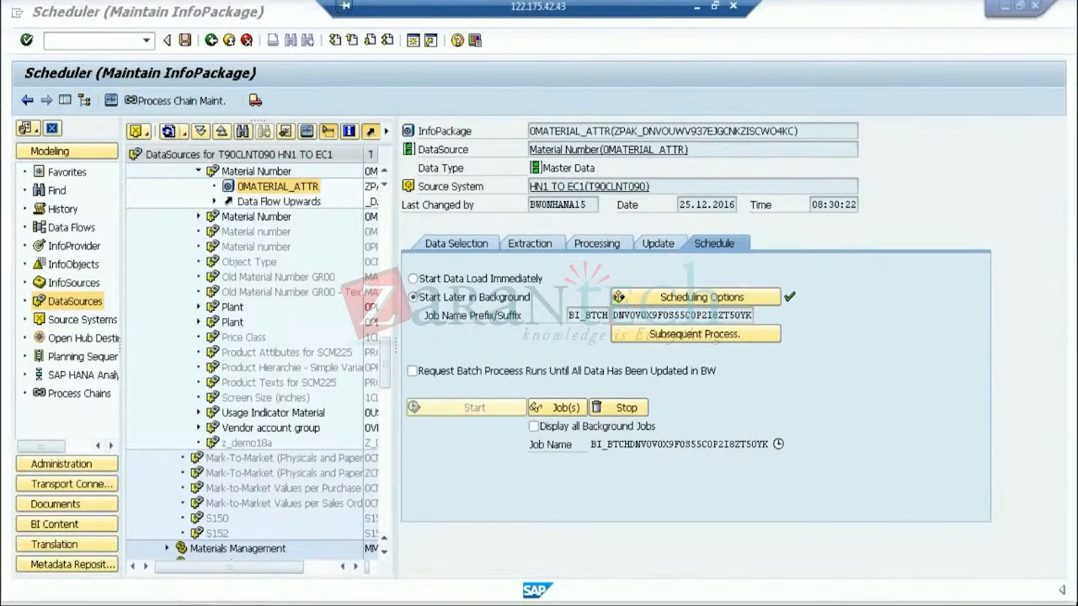
{"action": "left_click", "coordinate": [197, 603]}
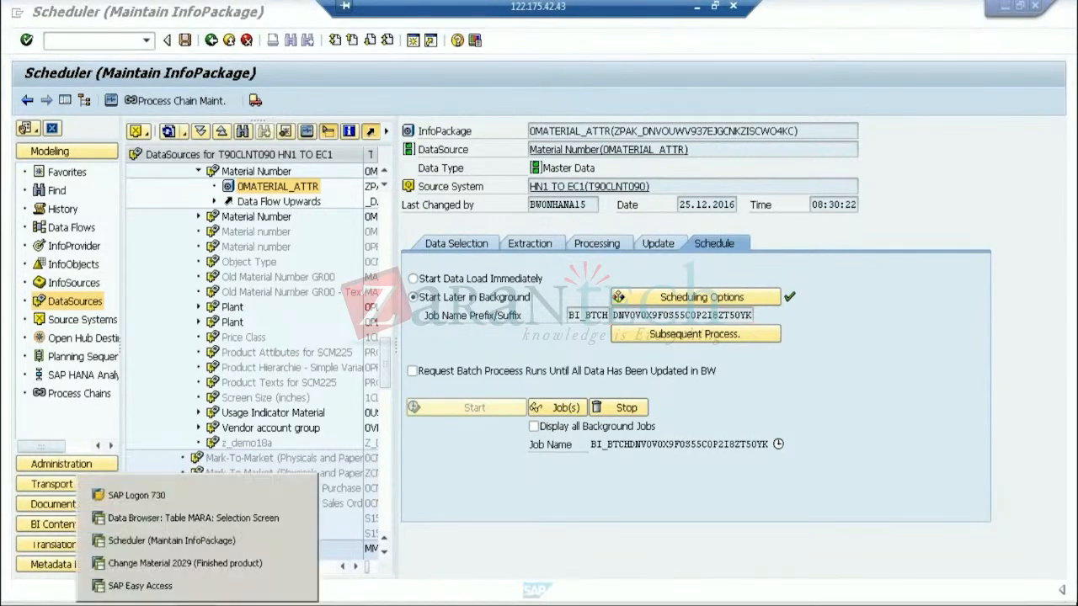
{"action": "left_click", "coordinate": [195, 564]}
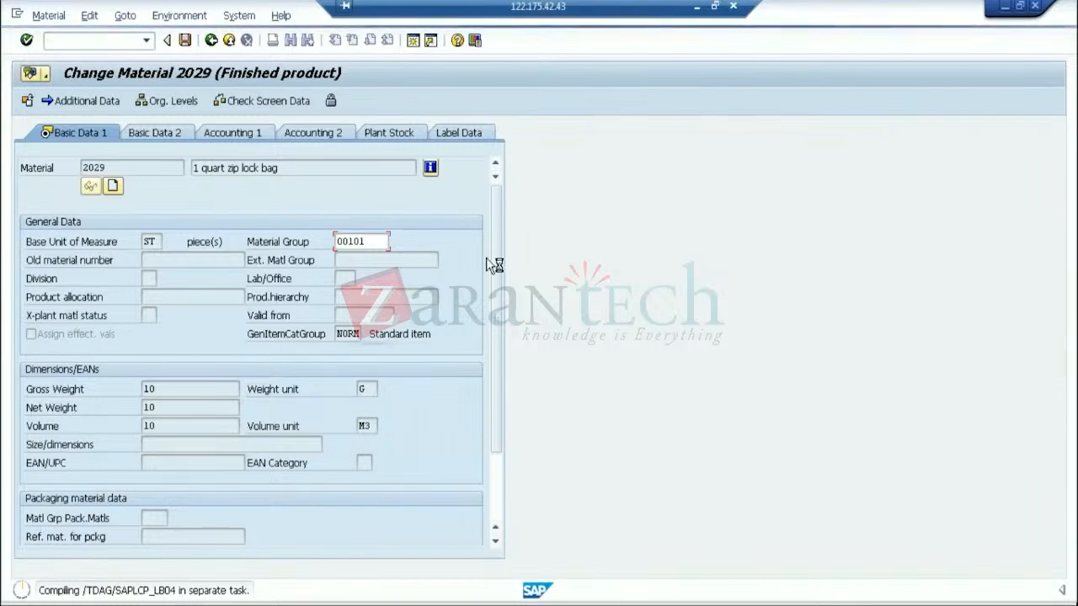
- Switch to the PowerPoint presentation and draw a rectangle labelled PSA in the upper-left area of blank slide 39
{"action": "left_click", "coordinate": [695, 7]}
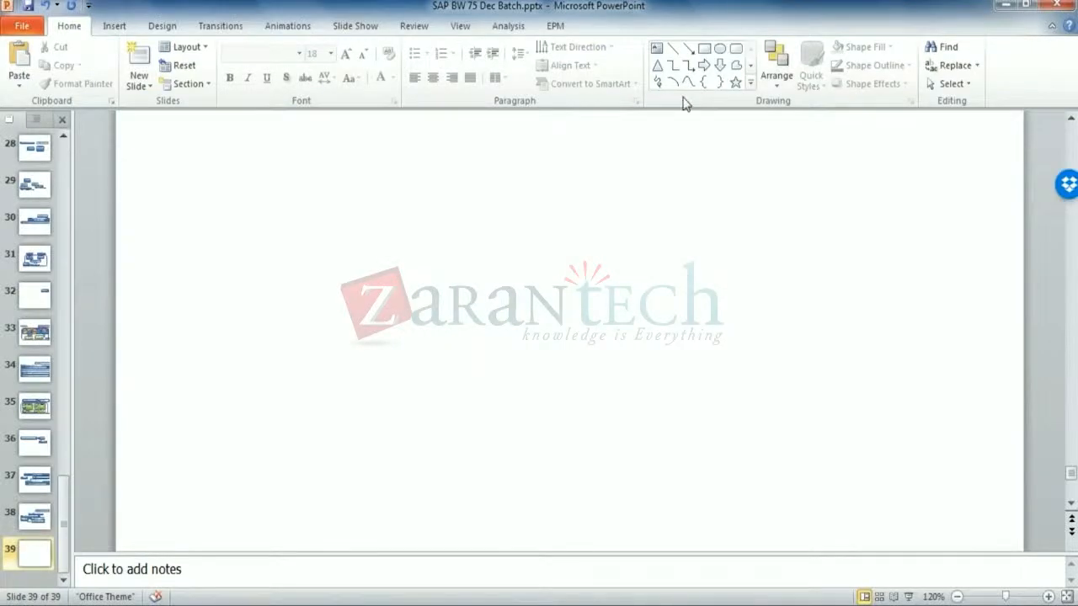
{"action": "left_click", "coordinate": [703, 48]}
{"action": "mouse_move", "coordinate": [153, 155]}
{"action": "left_mouse_down"}
{"action": "mouse_move", "coordinate": [187, 200]}
{"action": "mouse_move", "coordinate": [387, 245]}
{"action": "mouse_move", "coordinate": [343, 252]}
{"action": "left_mouse_up"}
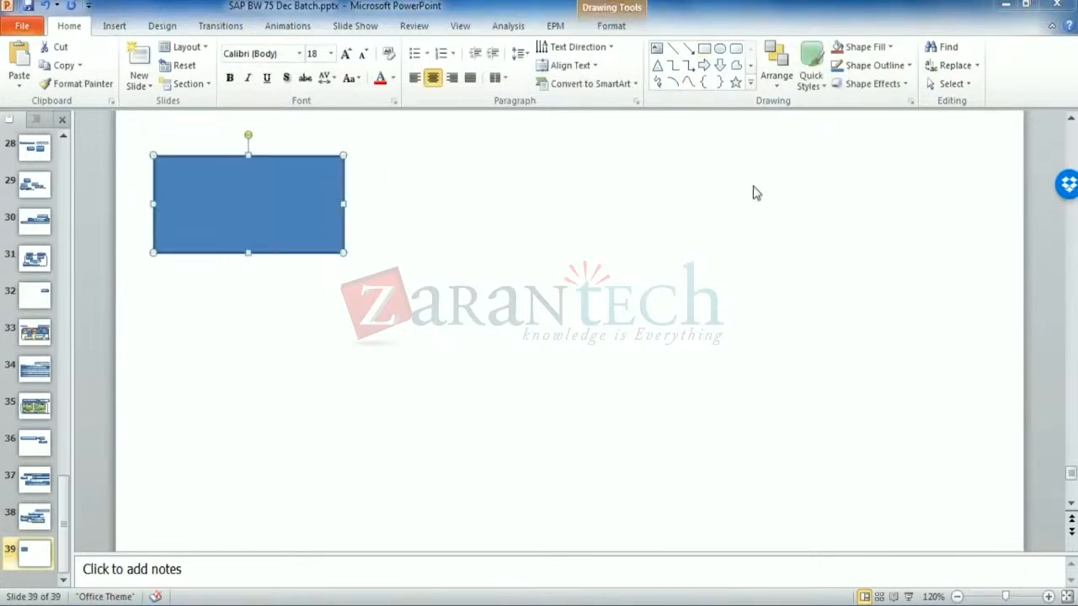
{"action": "type", "text": "PSA"}
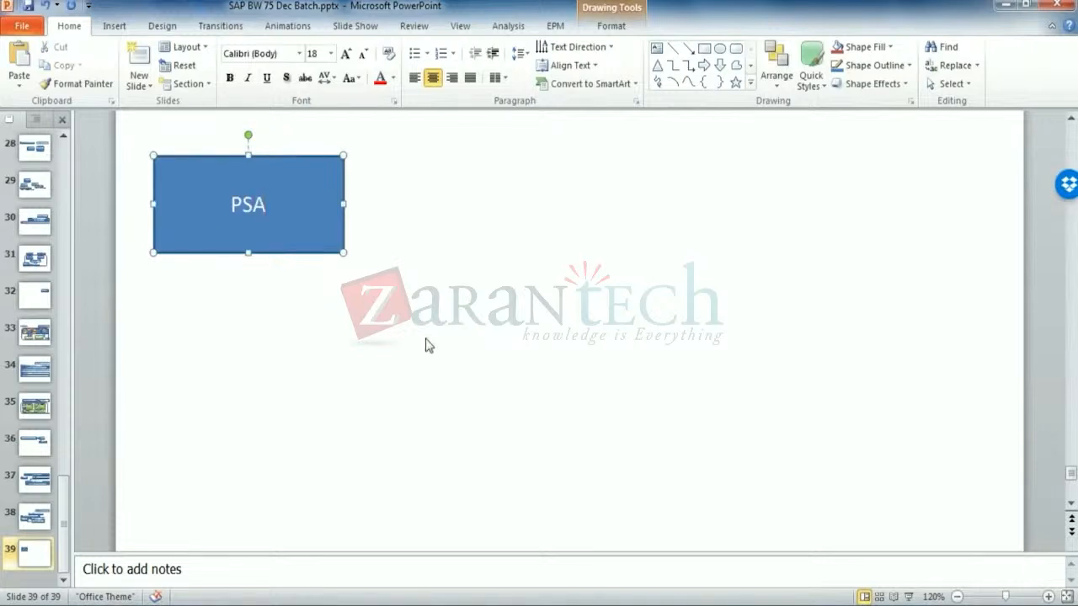
{"action": "left_click", "coordinate": [580, 198]}
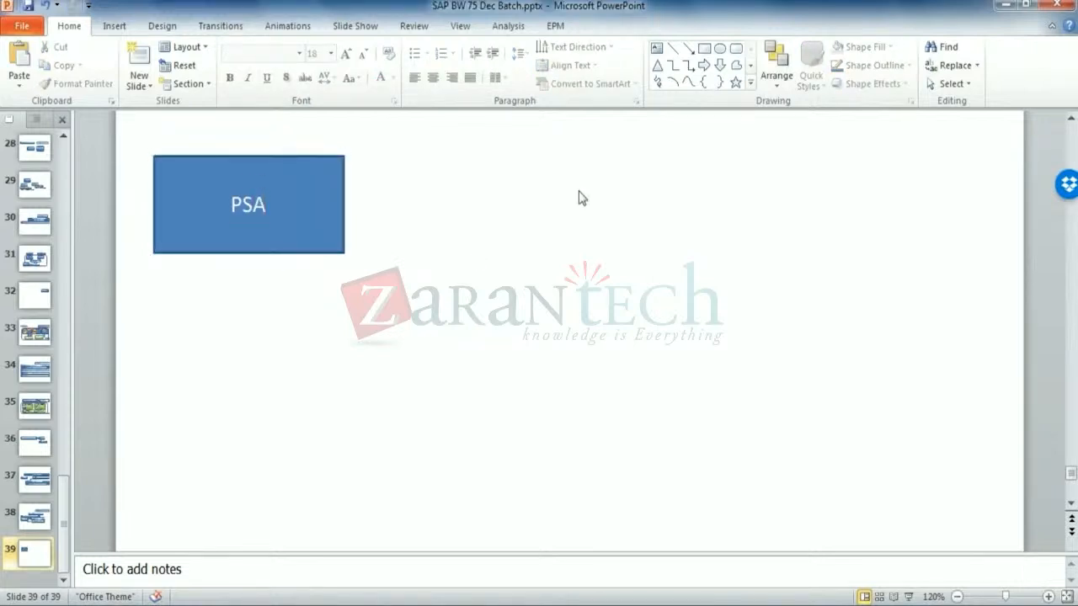
- Draw a cylinder labelled DSO to the right of the PSA rectangle
{"action": "left_click", "coordinate": [750, 83]}
{"action": "left_click", "coordinate": [807, 194]}
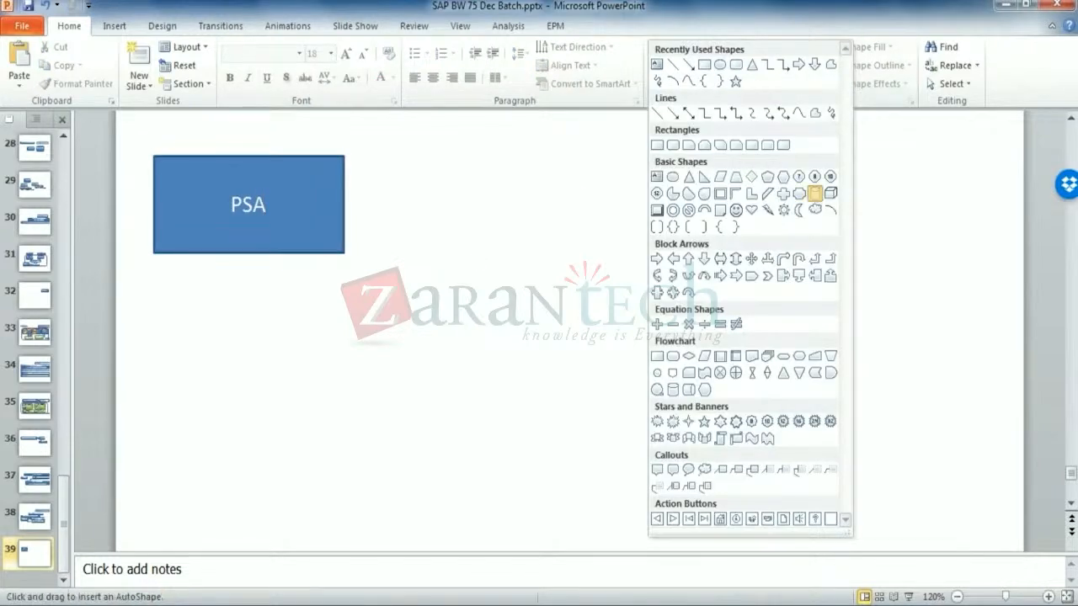
{"action": "mouse_move", "coordinate": [569, 156]}
{"action": "left_mouse_down"}
{"action": "mouse_move", "coordinate": [598, 236]}
{"action": "mouse_move", "coordinate": [777, 260]}
{"action": "mouse_move", "coordinate": [711, 235]}
{"action": "mouse_move", "coordinate": [674, 235]}
{"action": "left_mouse_up"}
{"action": "type", "text": "DSO"}
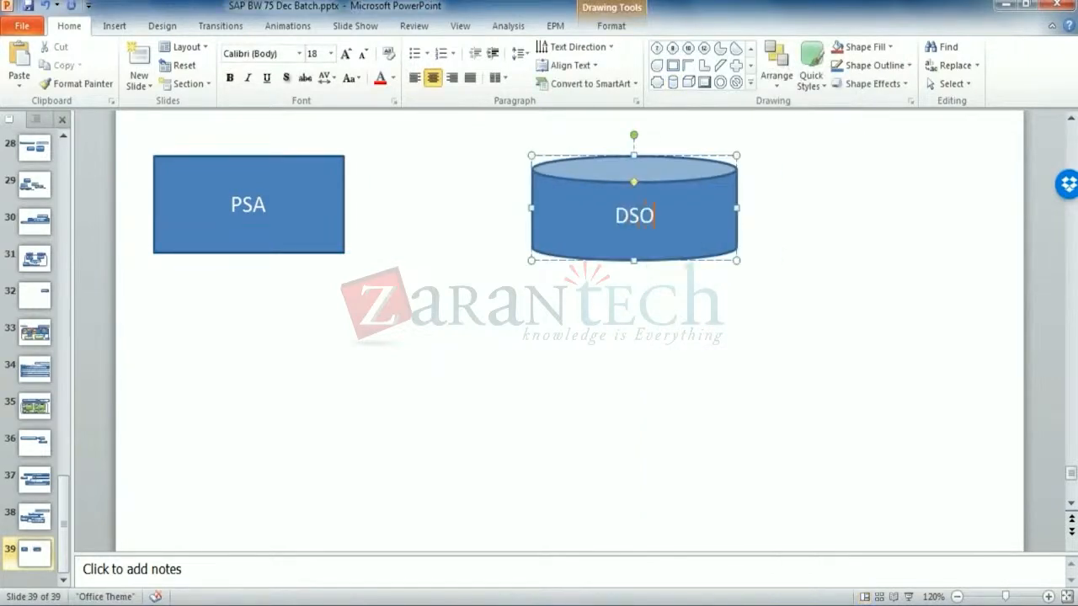
{"action": "left_click", "coordinate": [644, 384]}
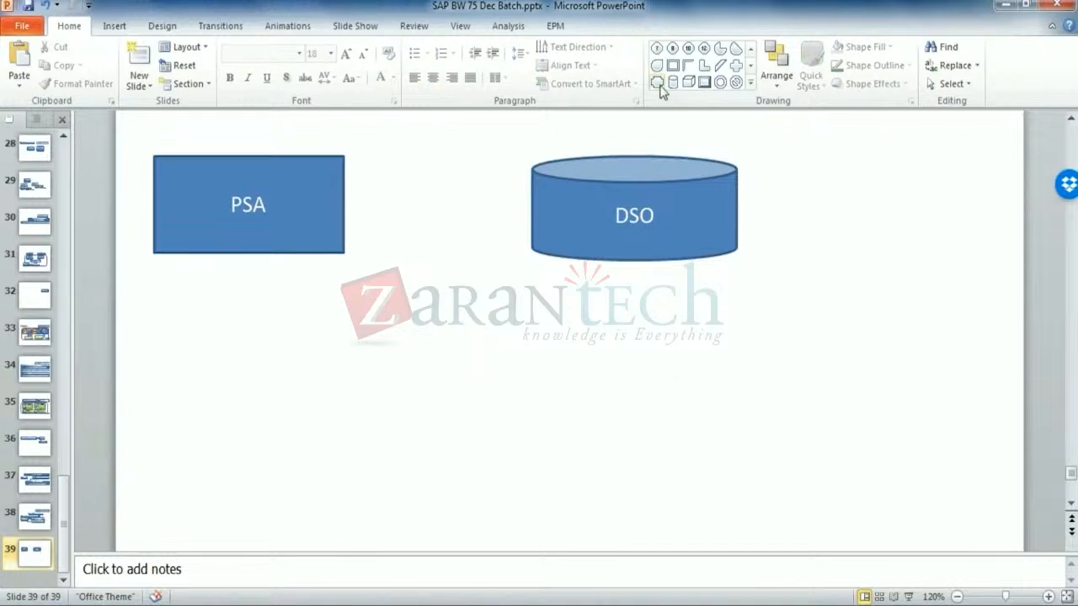
- Draw a right-pointing block arrow that enters the PSA rectangle from its left side
{"action": "left_click", "coordinate": [750, 83]}
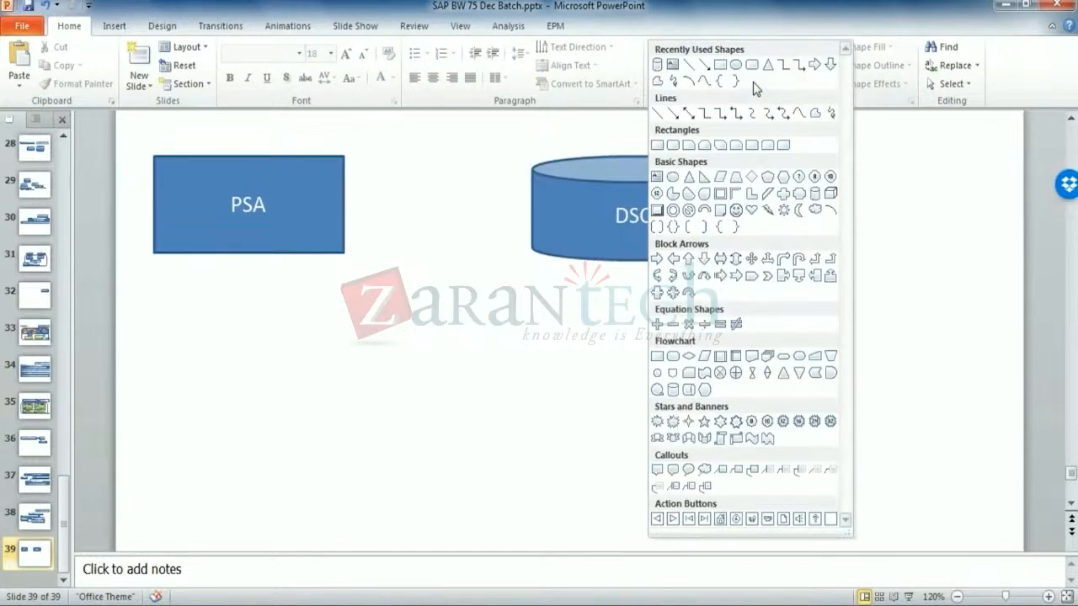
{"action": "left_click", "coordinate": [817, 67]}
{"action": "left_click_drag", "start_coordinate": [123, 204], "coordinate": [216, 203]}
{"action": "key", "text": "Escape"}
- Add a rounded rectangle labelled Infopackage below the PSA rectangle
{"action": "left_click", "coordinate": [657, 48]}
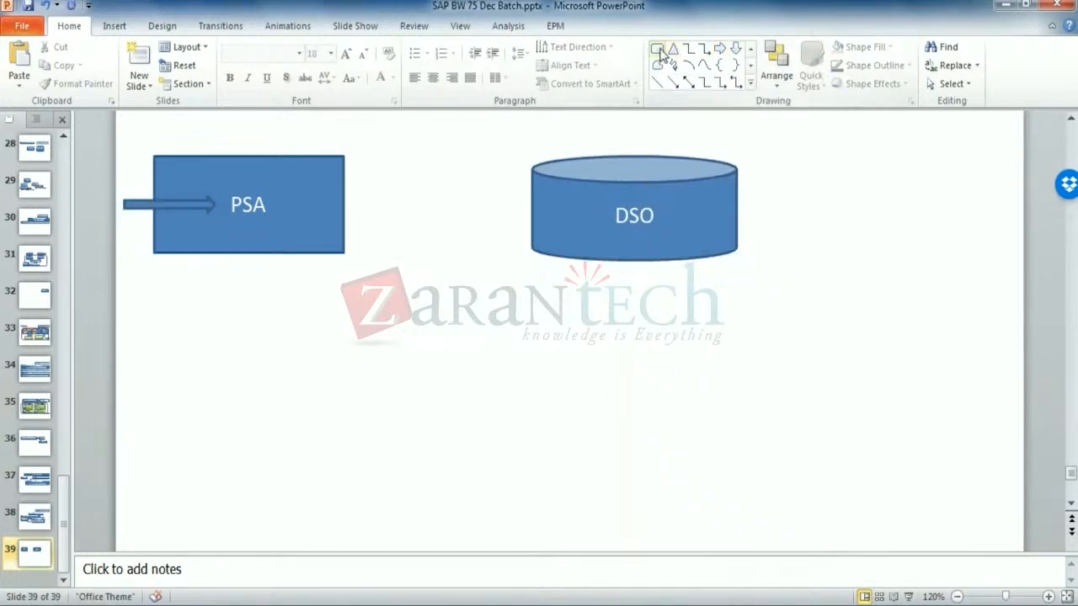
{"action": "mouse_move", "coordinate": [127, 275]}
{"action": "left_mouse_down"}
{"action": "mouse_move", "coordinate": [147, 292]}
{"action": "mouse_move", "coordinate": [292, 316]}
{"action": "left_mouse_up"}
{"action": "type", "text": "Info"}
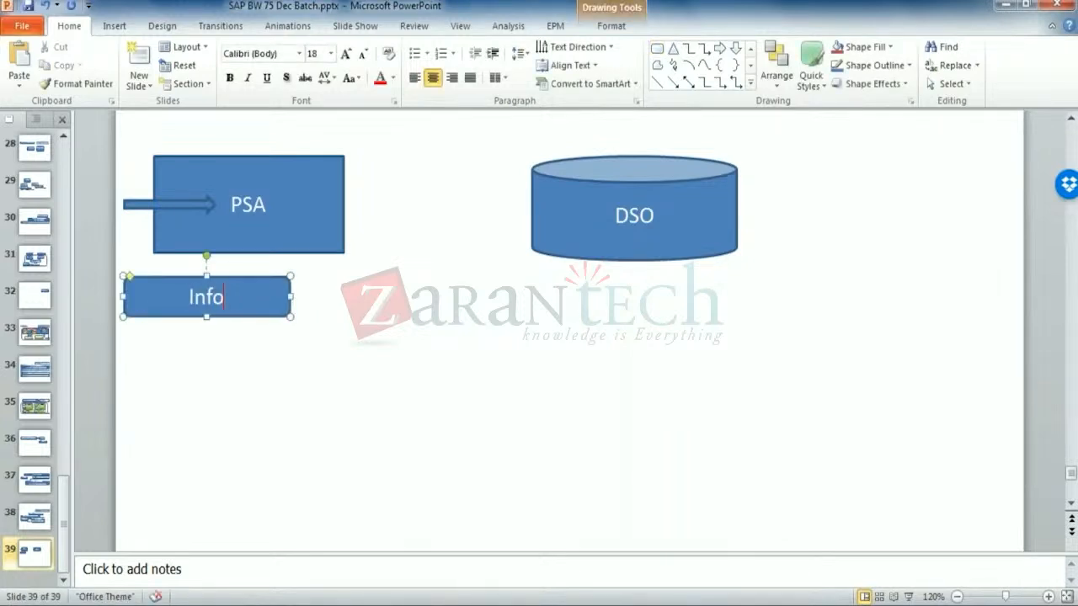
{"action": "type", "text": "package"}
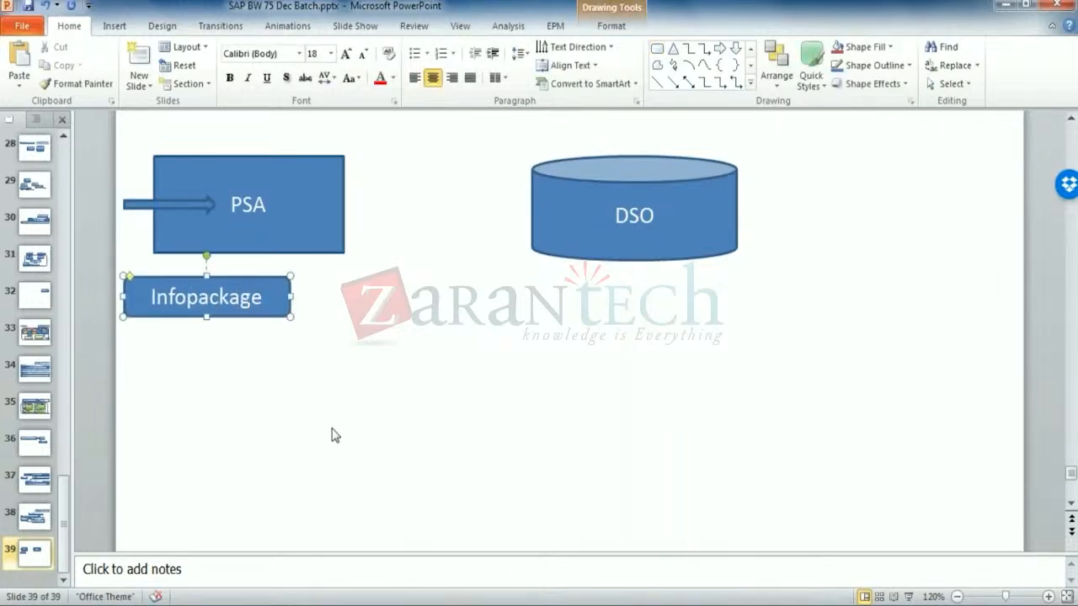
{"action": "left_click", "coordinate": [331, 435]}
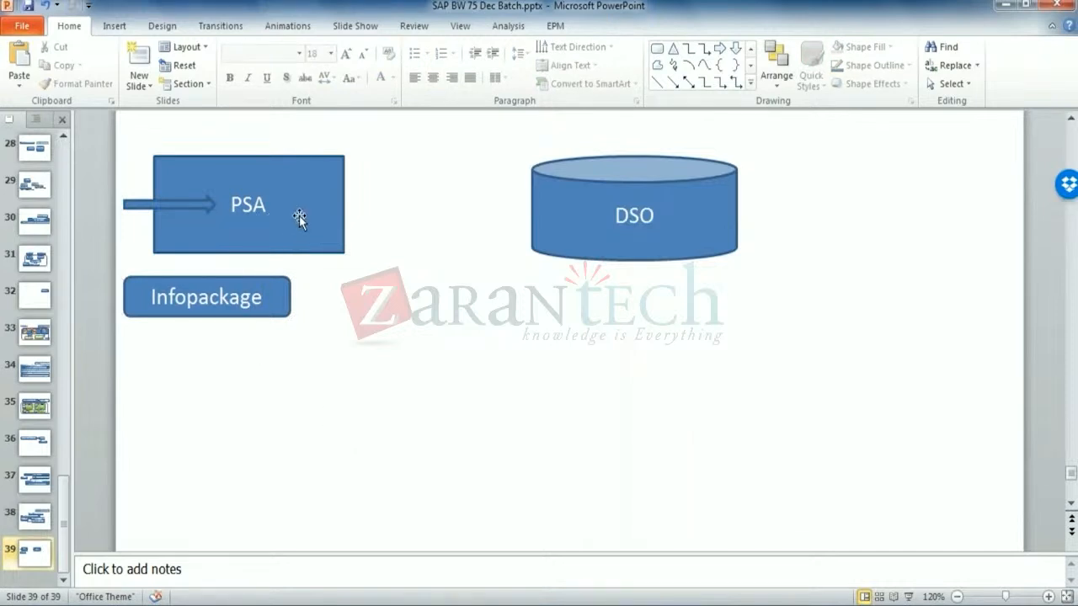
- Move the PSA rectangle and the DSO cylinder slightly to the right on the slide
{"action": "left_click_drag", "start_coordinate": [299, 215], "coordinate": [329, 215]}
{"action": "left_click", "coordinate": [349, 329]}
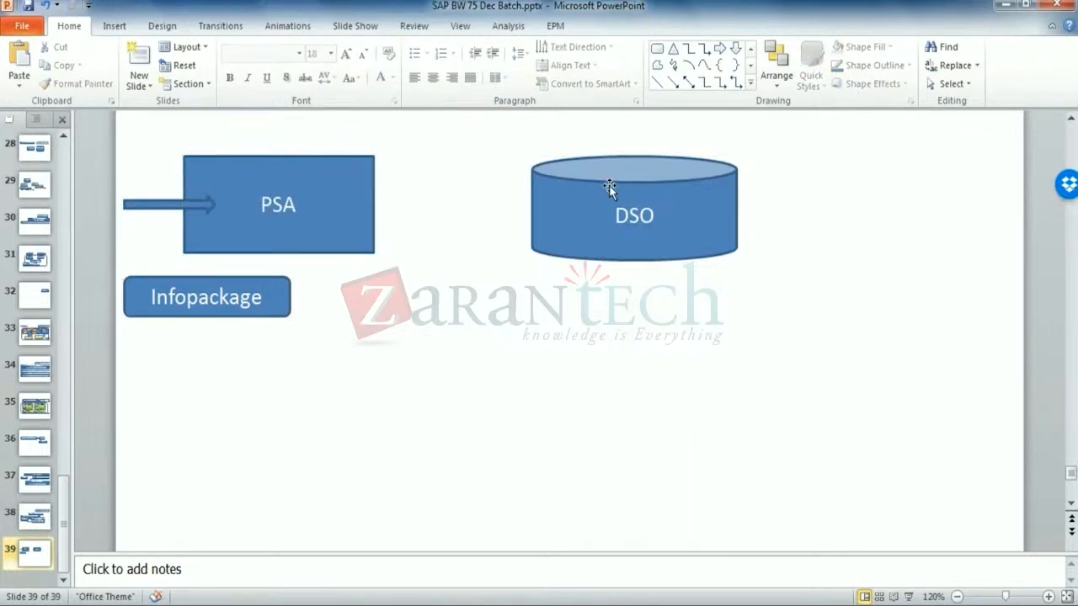
{"action": "left_click_drag", "start_coordinate": [610, 186], "coordinate": [655, 187]}
{"action": "left_click", "coordinate": [646, 348]}
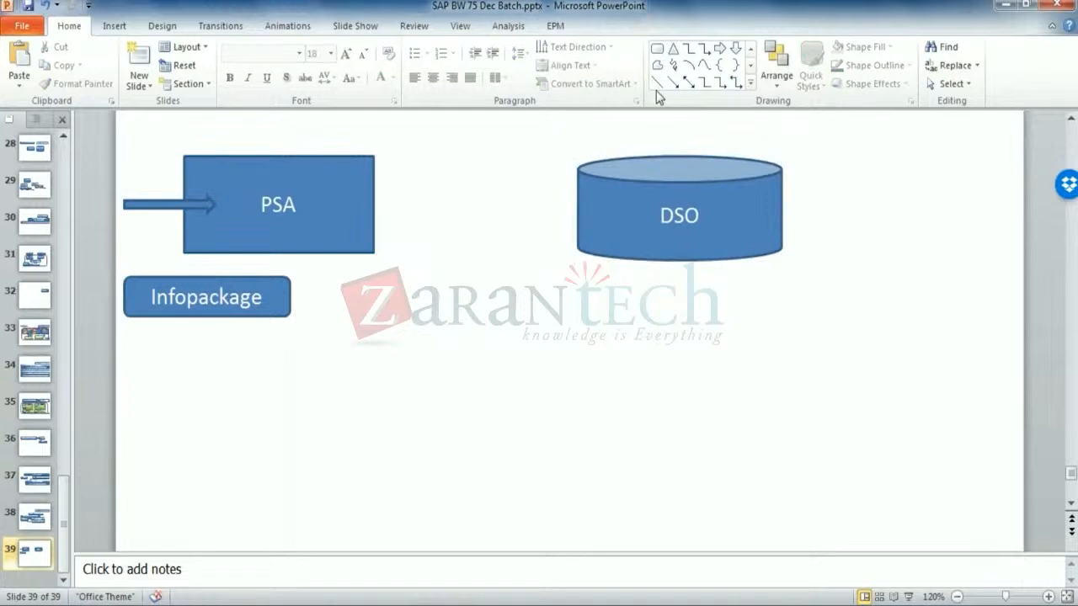
- Draw a right block arrow from PSA to DSO and place a rounded rectangle labelled DTP over its middle
{"action": "left_click", "coordinate": [720, 48]}
{"action": "mouse_move", "coordinate": [395, 197]}
{"action": "left_mouse_down"}
{"action": "mouse_move", "coordinate": [552, 202]}
{"action": "mouse_move", "coordinate": [570, 220]}
{"action": "left_mouse_up"}
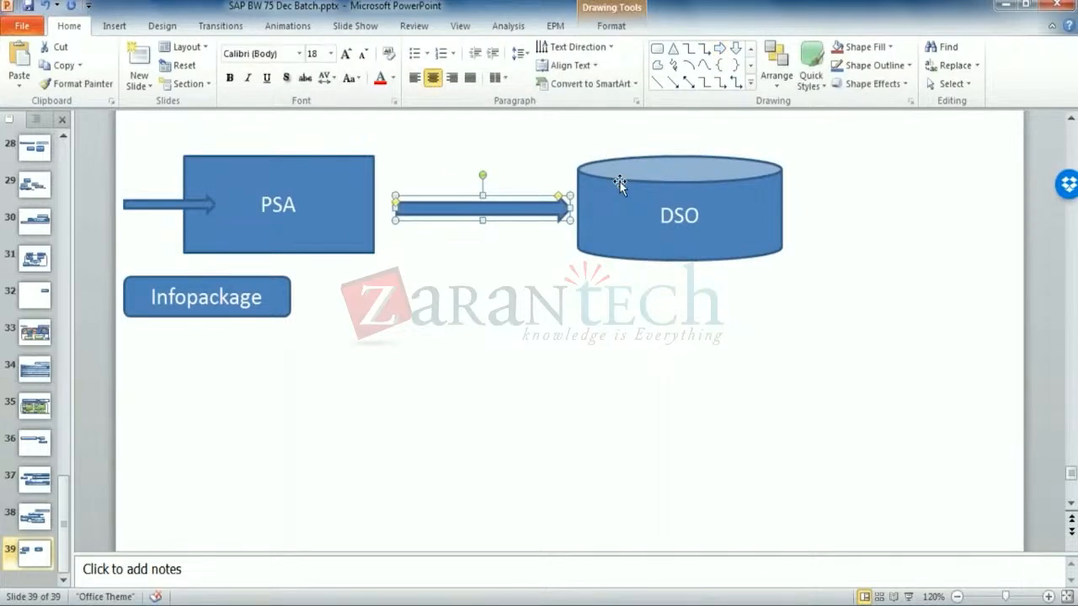
{"action": "left_click", "coordinate": [657, 48]}
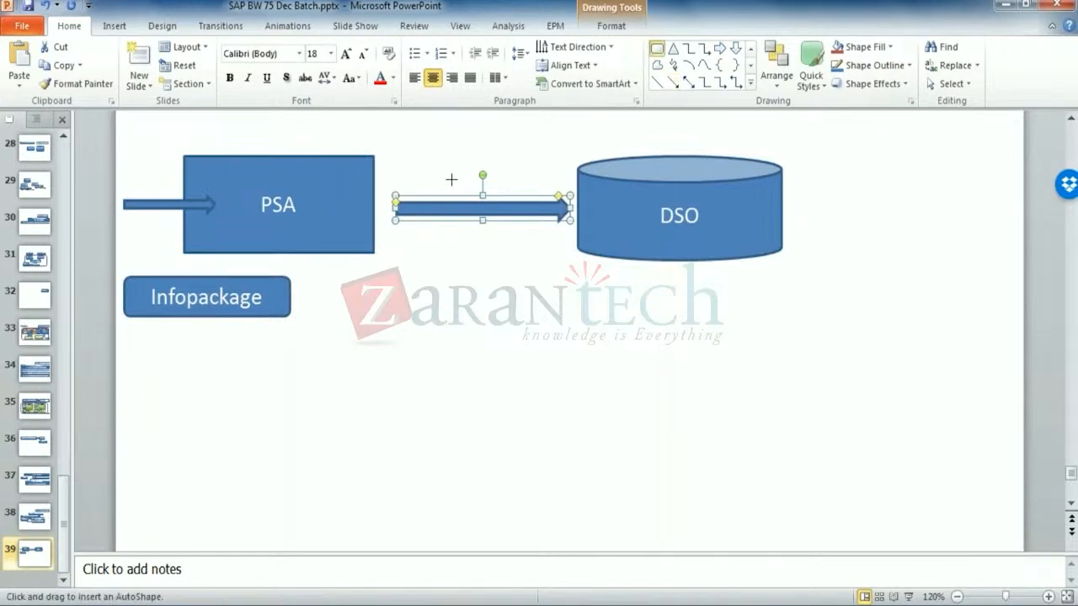
{"action": "type", "text": "DTP"}
{"action": "mouse_move", "coordinate": [432, 178]}
{"action": "left_mouse_down"}
{"action": "mouse_move", "coordinate": [525, 251]}
{"action": "mouse_move", "coordinate": [477, 232]}
{"action": "left_mouse_up"}
{"action": "left_click", "coordinate": [278, 324]}
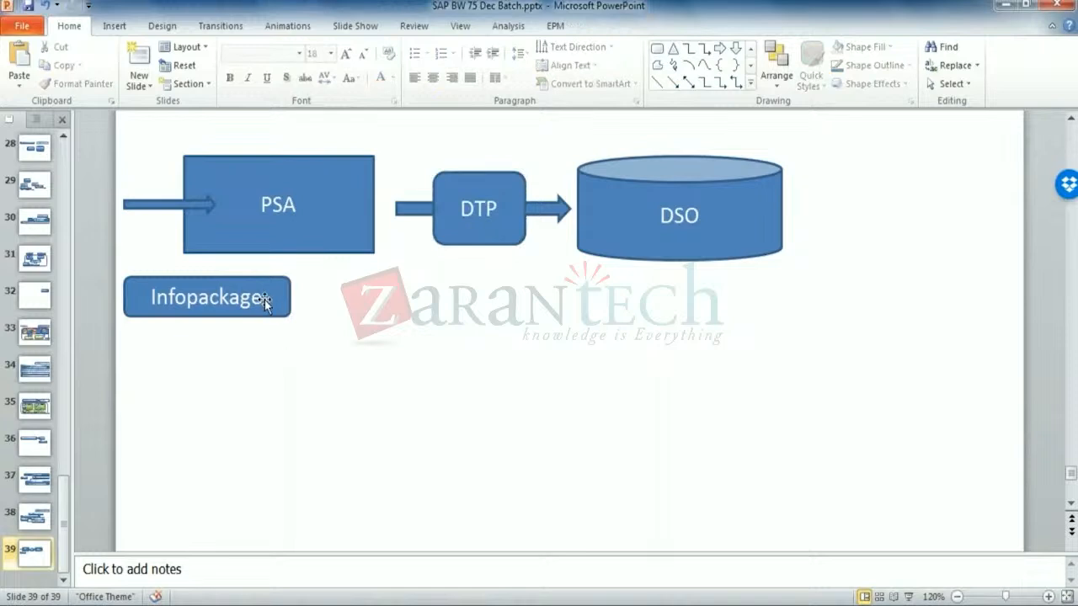
- Extend the Infopackage label to "Infopackage : delta" and widen its box so the text fits on one line
{"action": "left_click", "coordinate": [263, 297]}
{"action": "type", "text": ": delta"}
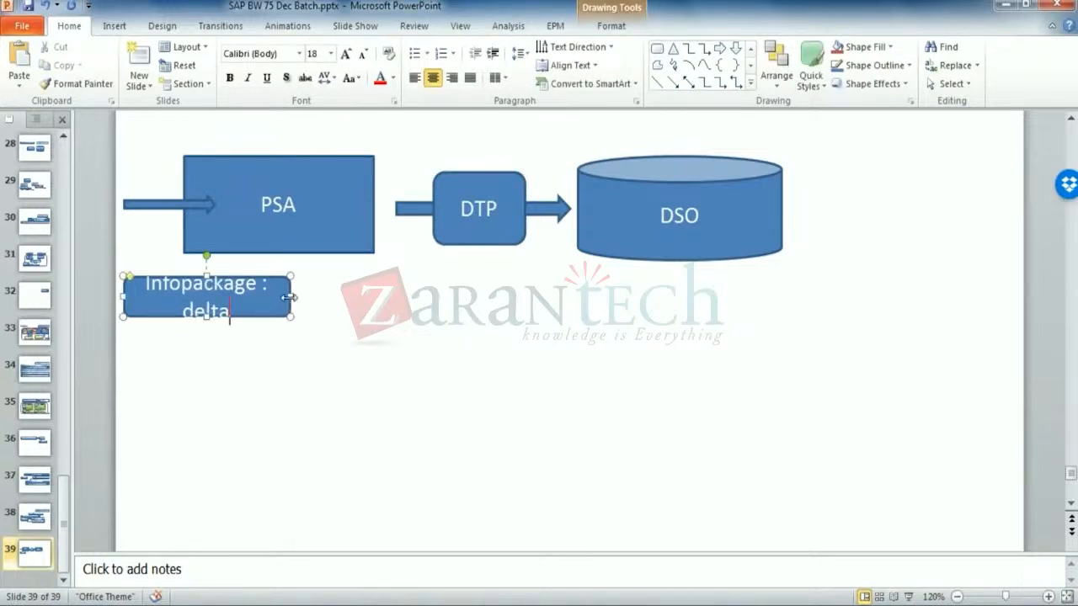
{"action": "left_click_drag", "start_coordinate": [290, 297], "coordinate": [374, 296]}
{"action": "left_click", "coordinate": [357, 371]}
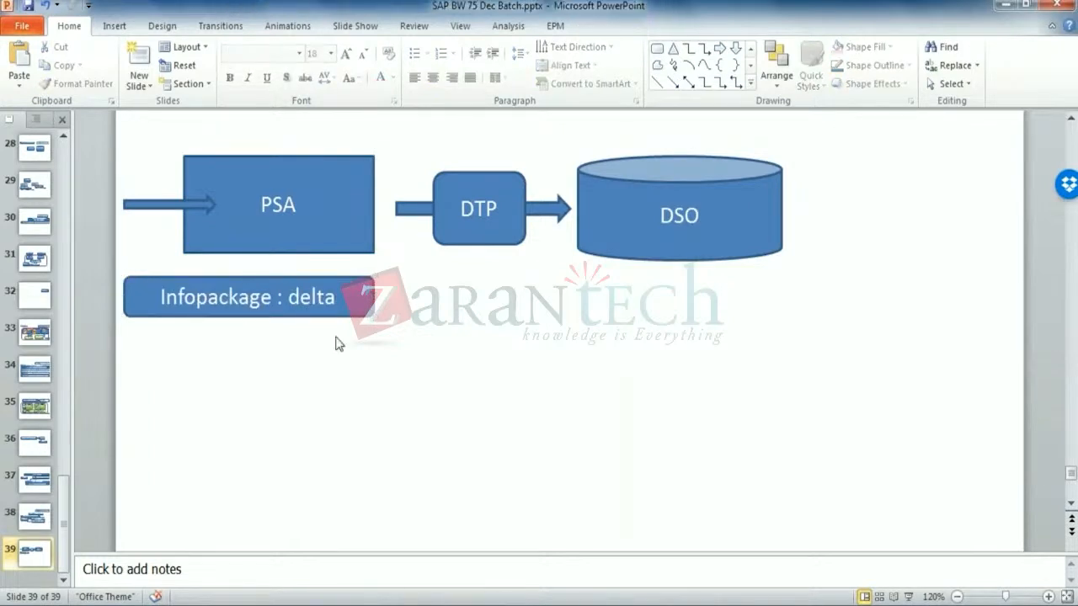
- Add a rounded rectangle labelled "REQ1: 21,501" below the Infopackage box
{"action": "left_click", "coordinate": [657, 48]}
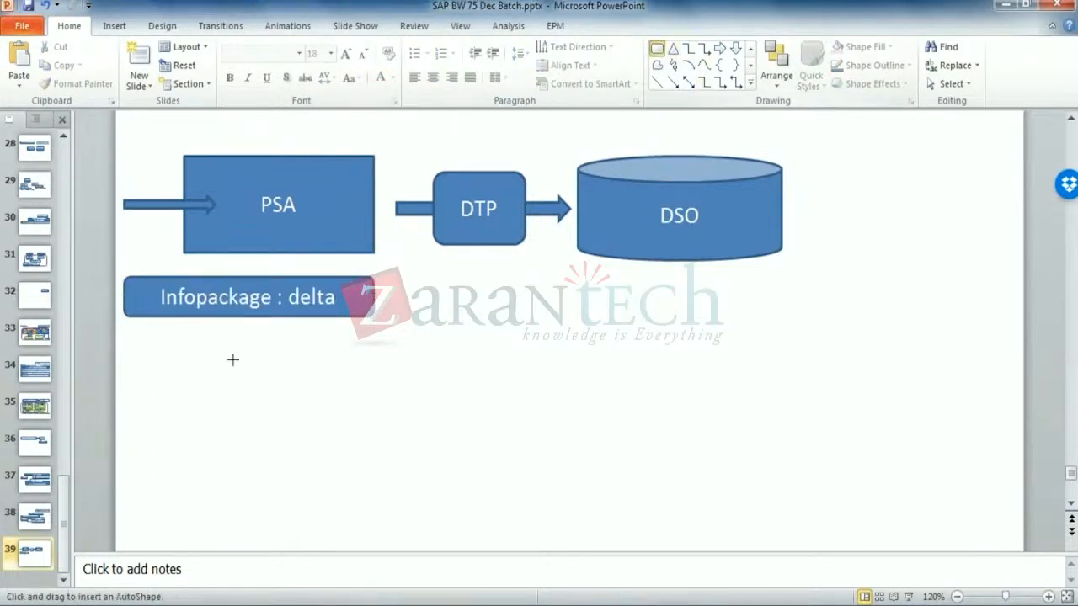
{"action": "left_click_drag", "start_coordinate": [169, 332], "coordinate": [359, 380]}
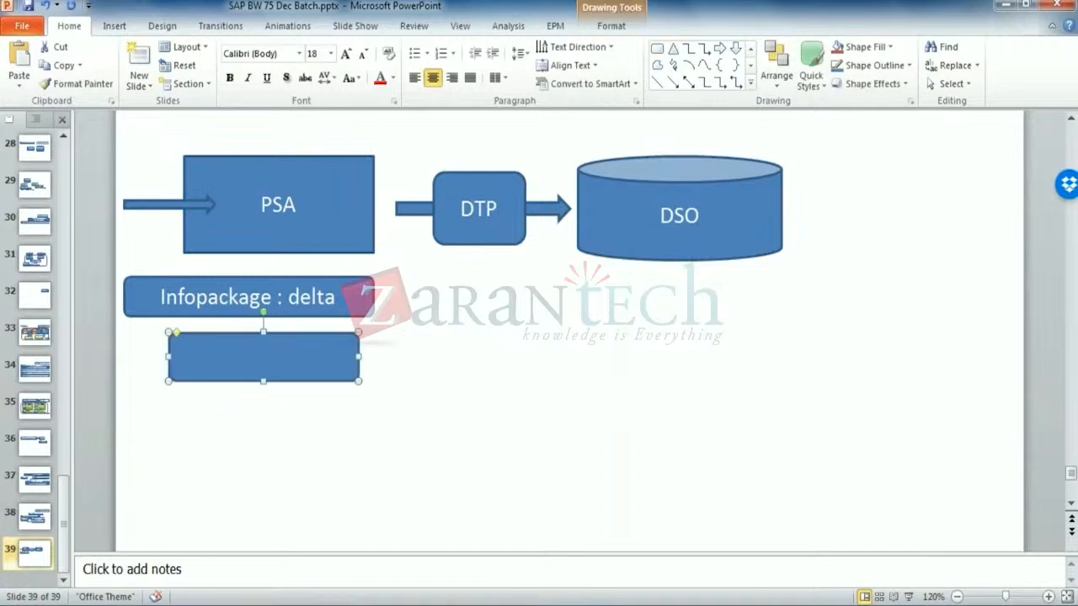
{"action": "type", "text": "REQ1"}
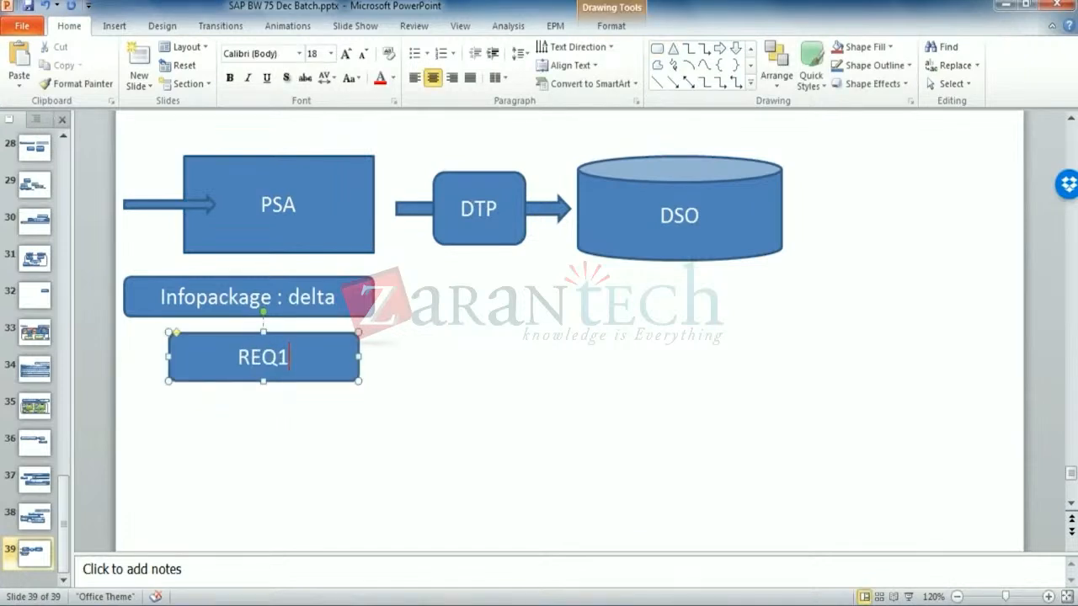
{"action": "type", "text": ": 21,501"}
{"action": "left_click", "coordinate": [503, 404]}
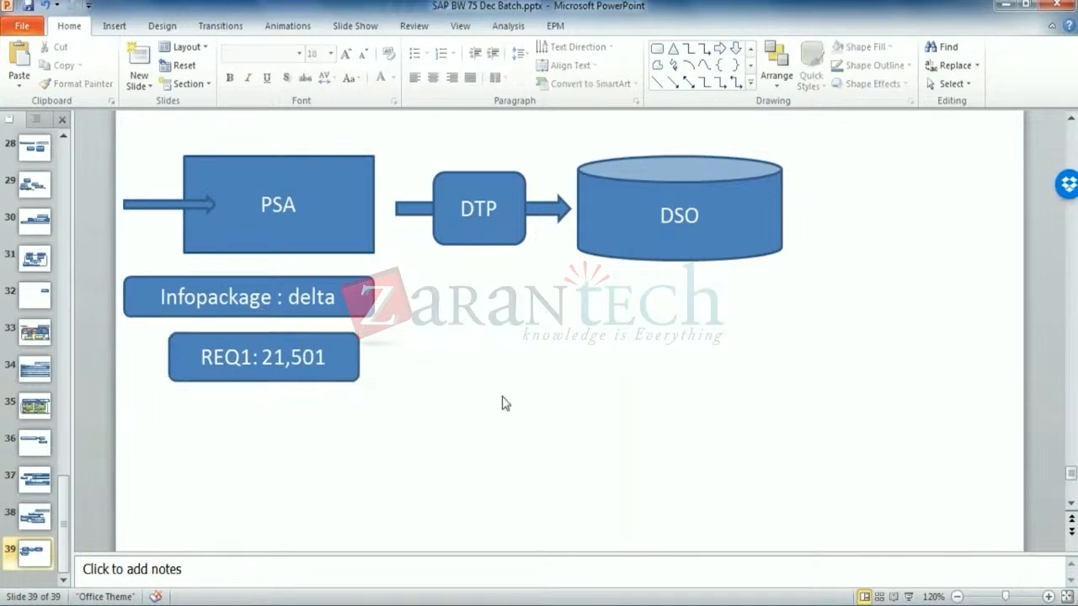
- Add a rounded rectangle labelled "DTPR1: 21,501" below the DSO cylinder
{"action": "left_click", "coordinate": [674, 82]}
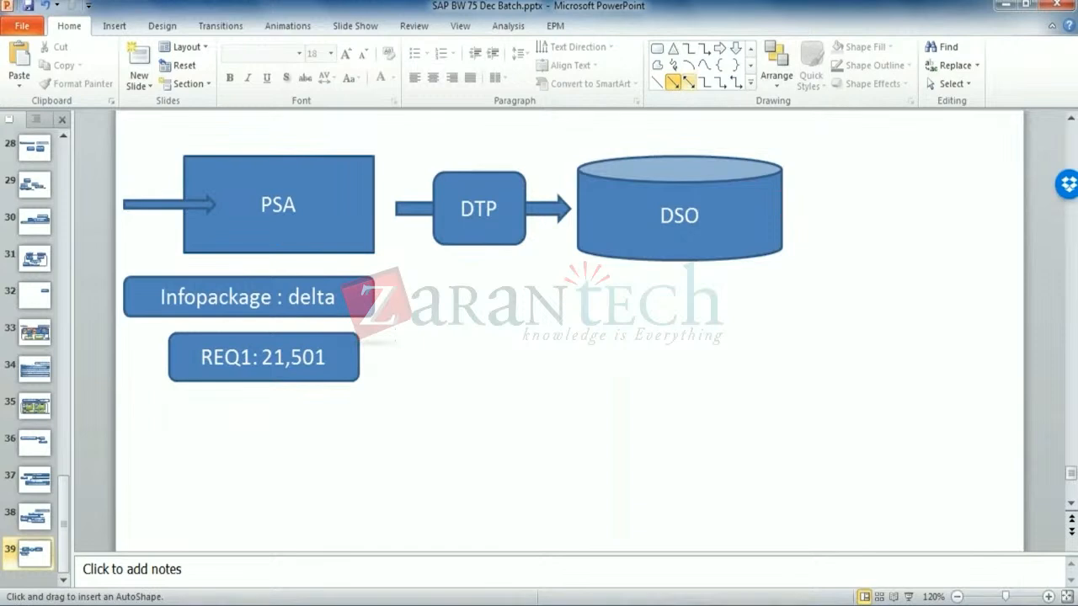
{"action": "left_click", "coordinate": [657, 48]}
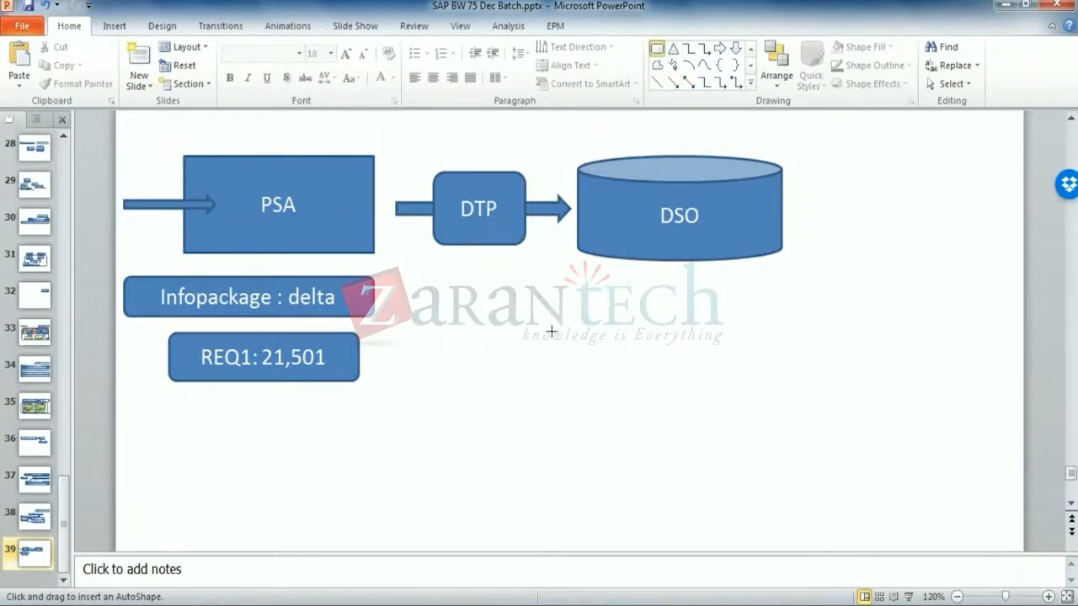
{"action": "mouse_move", "coordinate": [554, 324]}
{"action": "left_mouse_down"}
{"action": "mouse_move", "coordinate": [592, 359]}
{"action": "mouse_move", "coordinate": [758, 362]}
{"action": "mouse_move", "coordinate": [760, 381]}
{"action": "left_mouse_up"}
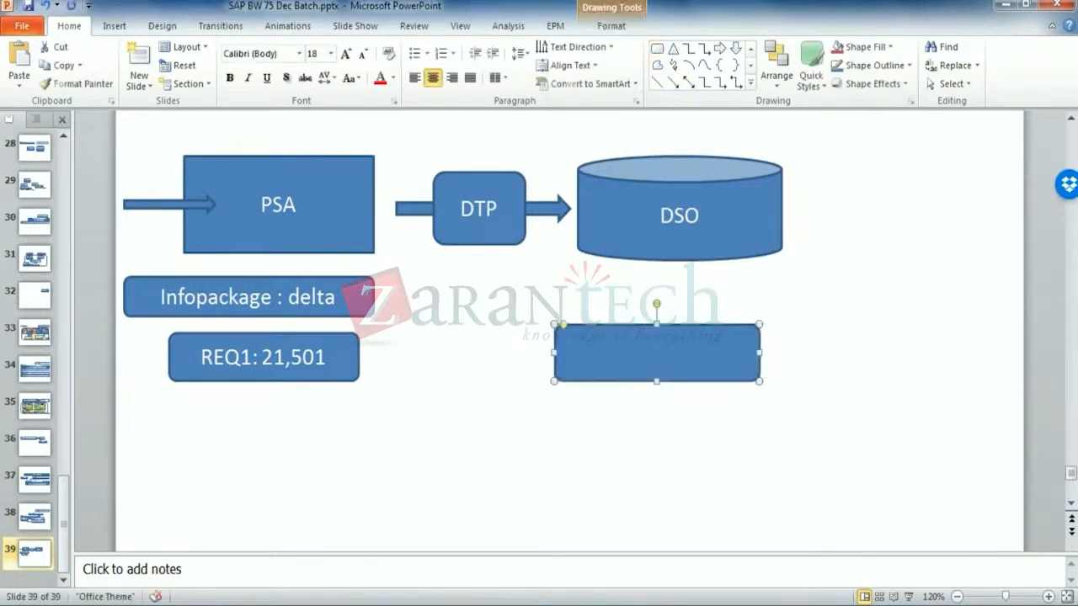
{"action": "type", "text": "DT"}
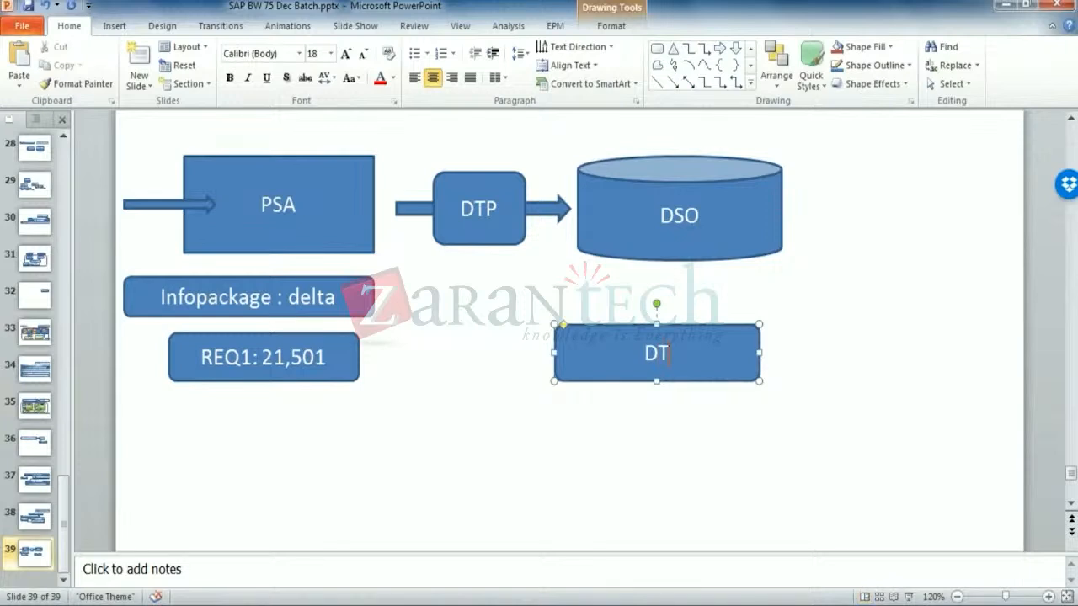
{"action": "type", "text": "PR"}
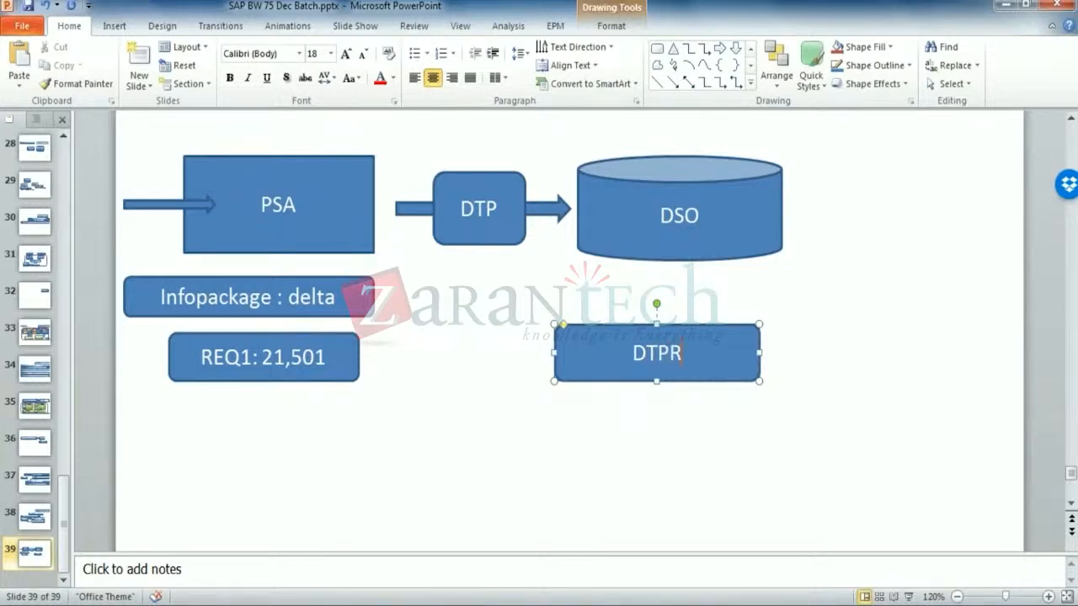
{"action": "type", "text": "1: 21,5"}
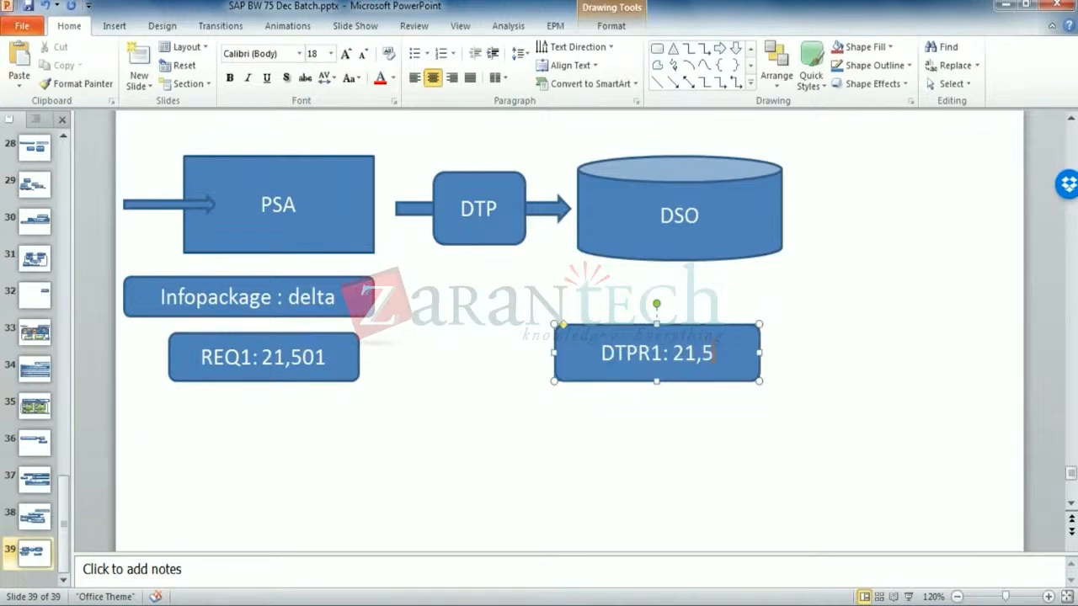
{"action": "type", "text": "01"}
{"action": "left_click", "coordinate": [495, 320]}
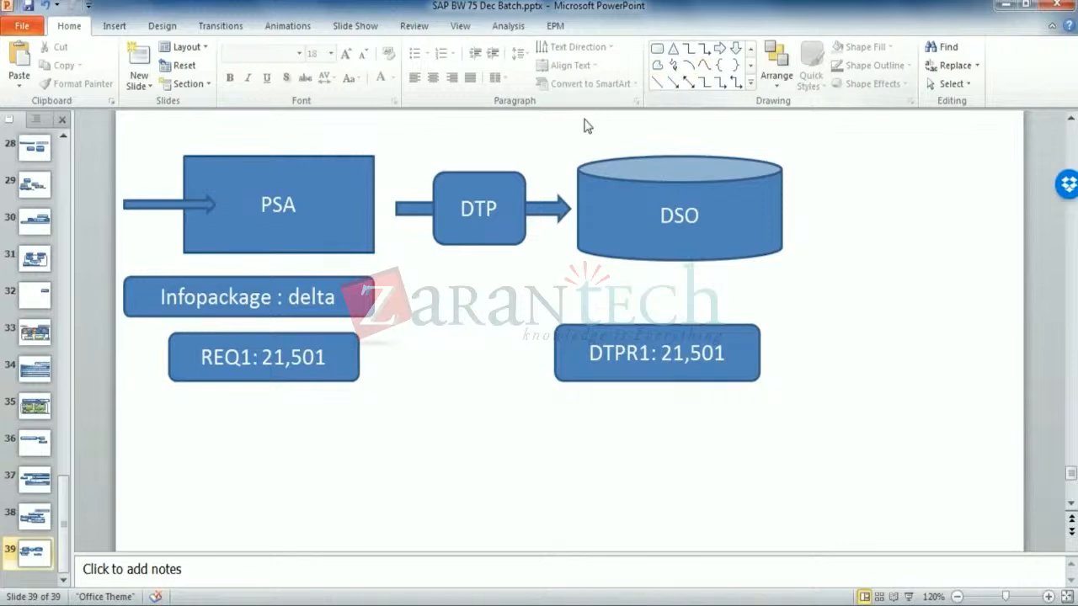
- Change the DTP box label to "DTP:" with "Delta" on a second line
{"action": "left_click", "coordinate": [506, 189]}
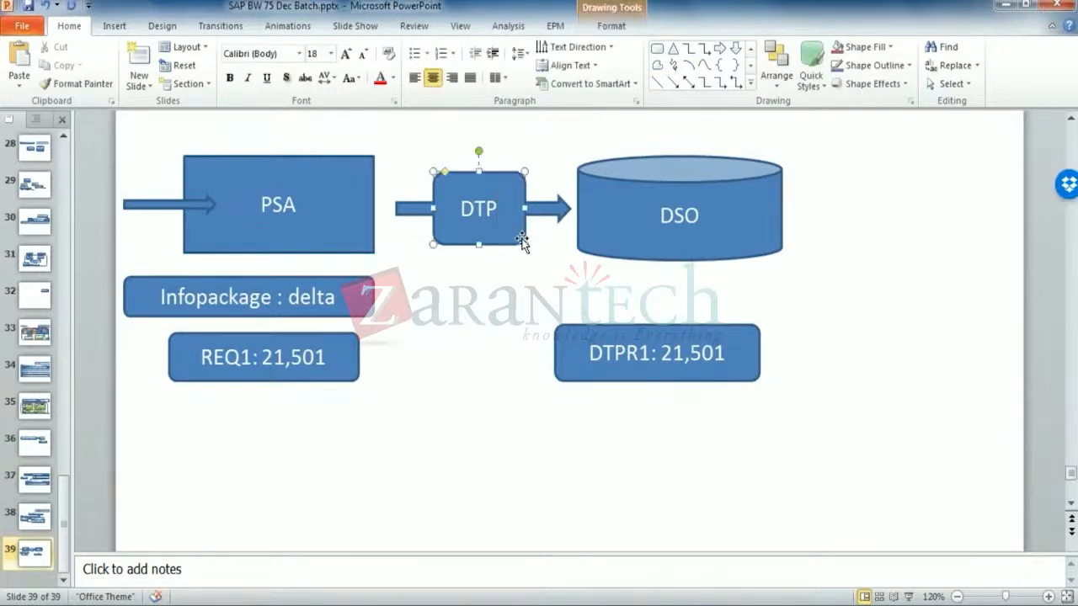
{"action": "type", "text": ":"}
{"action": "key", "text": "Return"}
{"action": "type", "text": "Delta"}
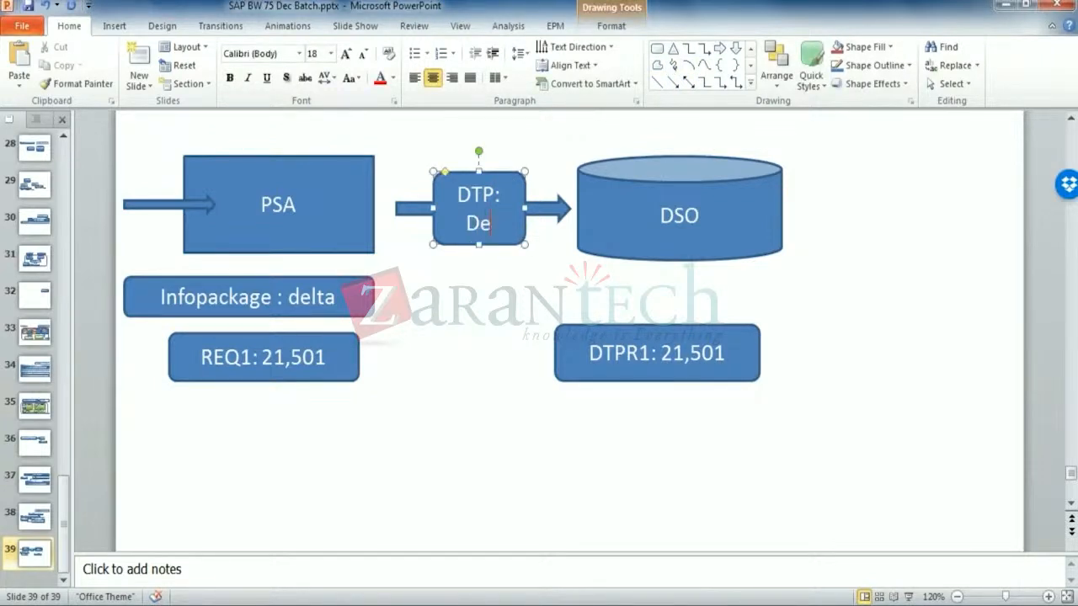
{"action": "left_click", "coordinate": [431, 324]}
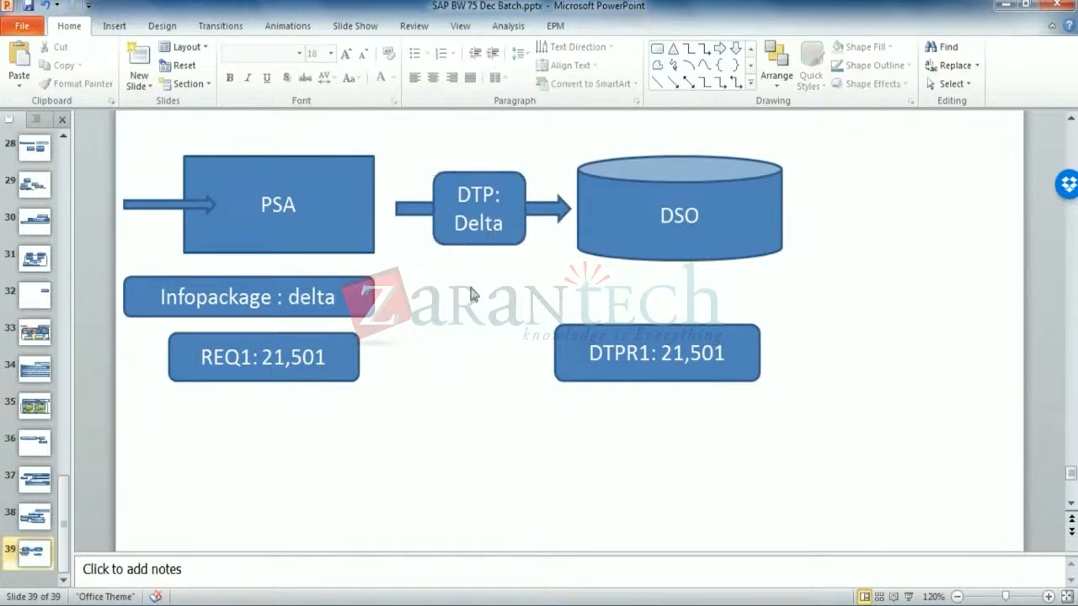
- Add a rounded rectangle labelled "REQ2: 1 record" directly below the REQ1 box
{"action": "left_click", "coordinate": [657, 48]}
{"action": "mouse_move", "coordinate": [130, 389]}
{"action": "left_mouse_down"}
{"action": "mouse_move", "coordinate": [132, 409]}
{"action": "mouse_move", "coordinate": [375, 418]}
{"action": "mouse_move", "coordinate": [375, 447]}
{"action": "left_mouse_up"}
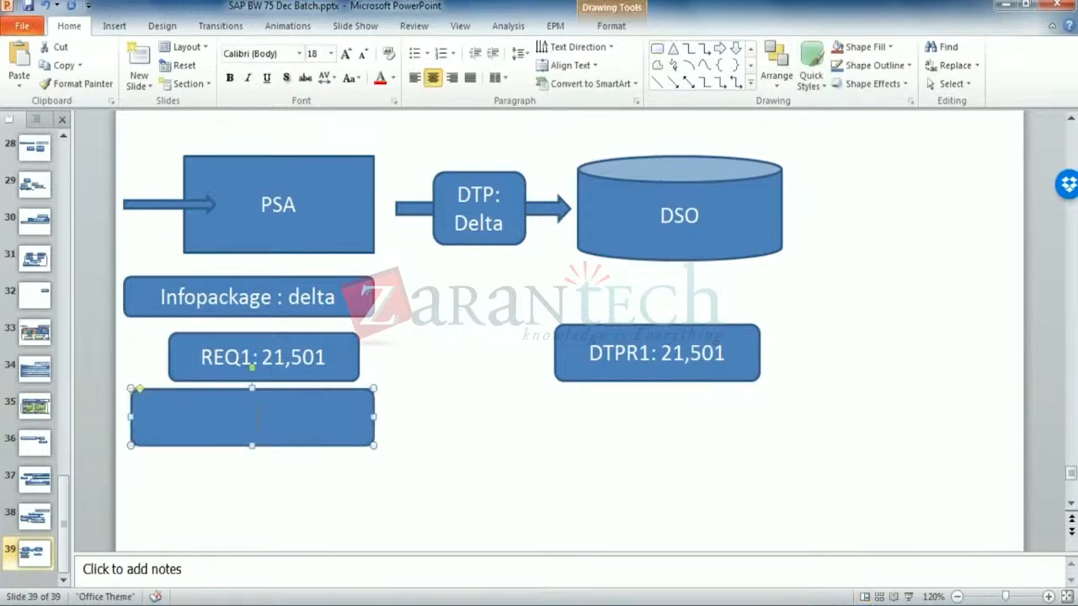
{"action": "type", "text": "REQ2:"}
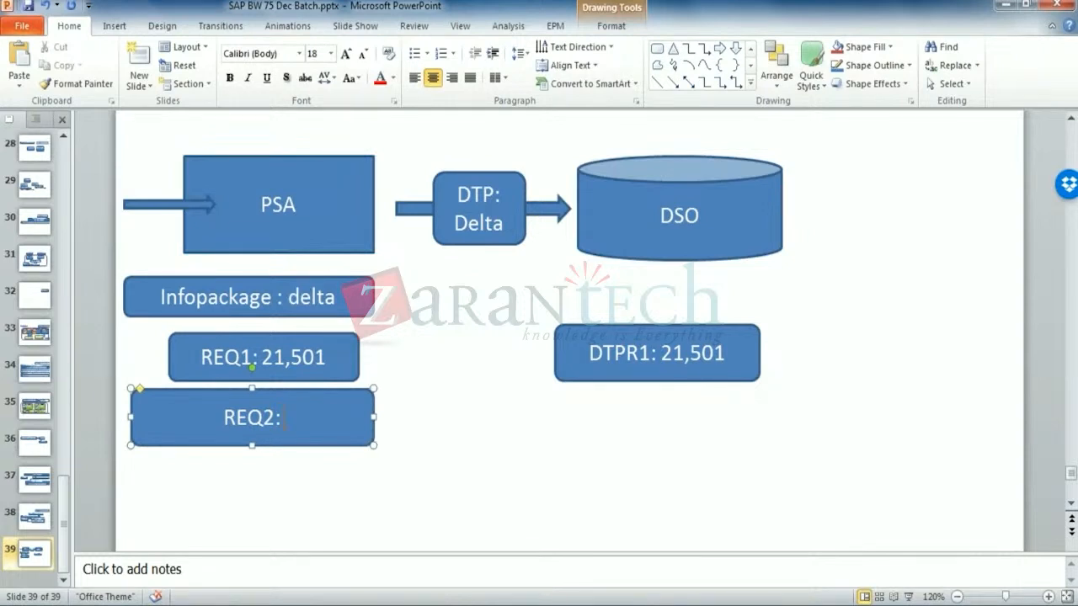
{"action": "type", "text": " 1"}
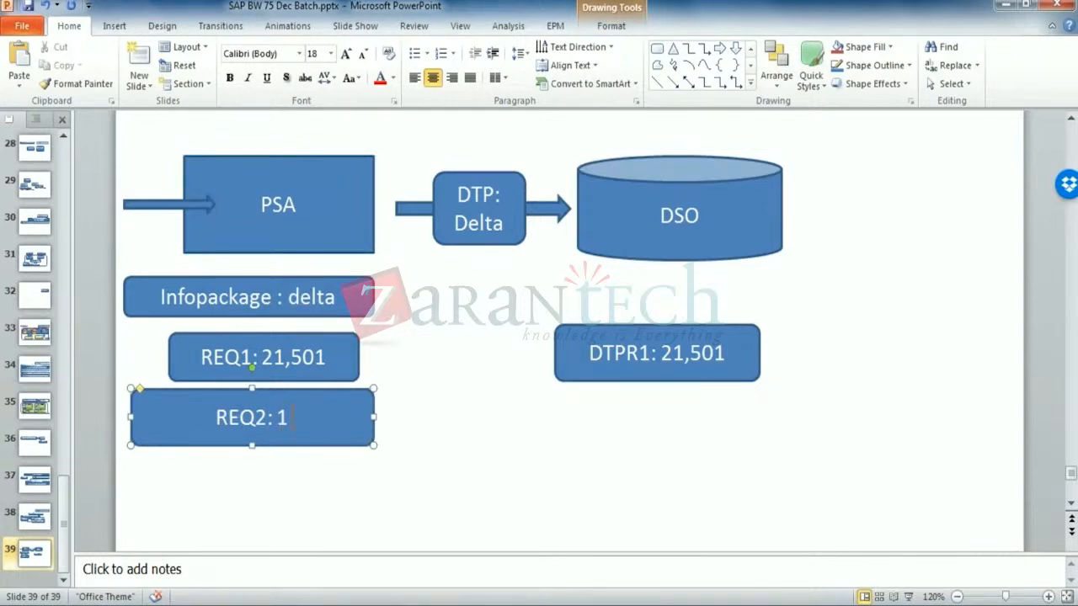
{"action": "type", "text": " record"}
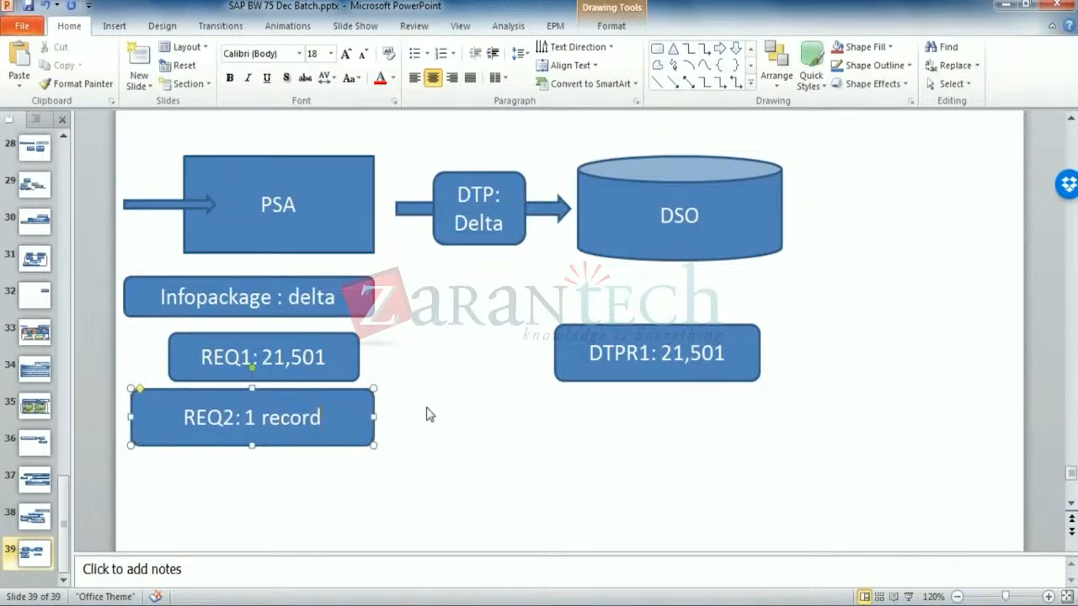
{"action": "left_click", "coordinate": [549, 269]}
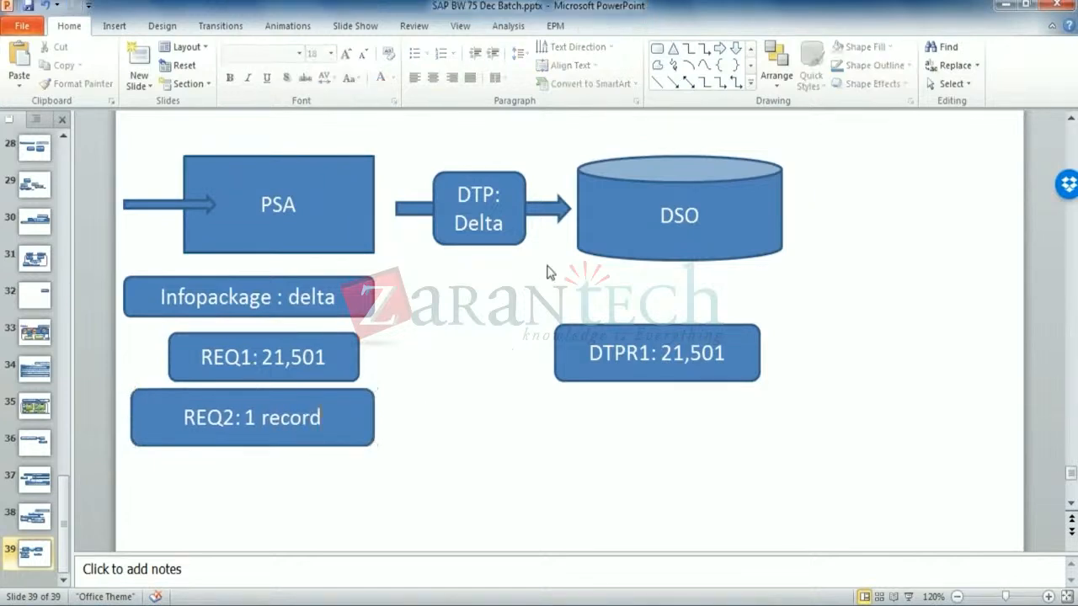
- Add a rounded rectangle labelled "DTPR1: 1" directly below the "DTPR1: 21,501" box
{"action": "left_click", "coordinate": [657, 48]}
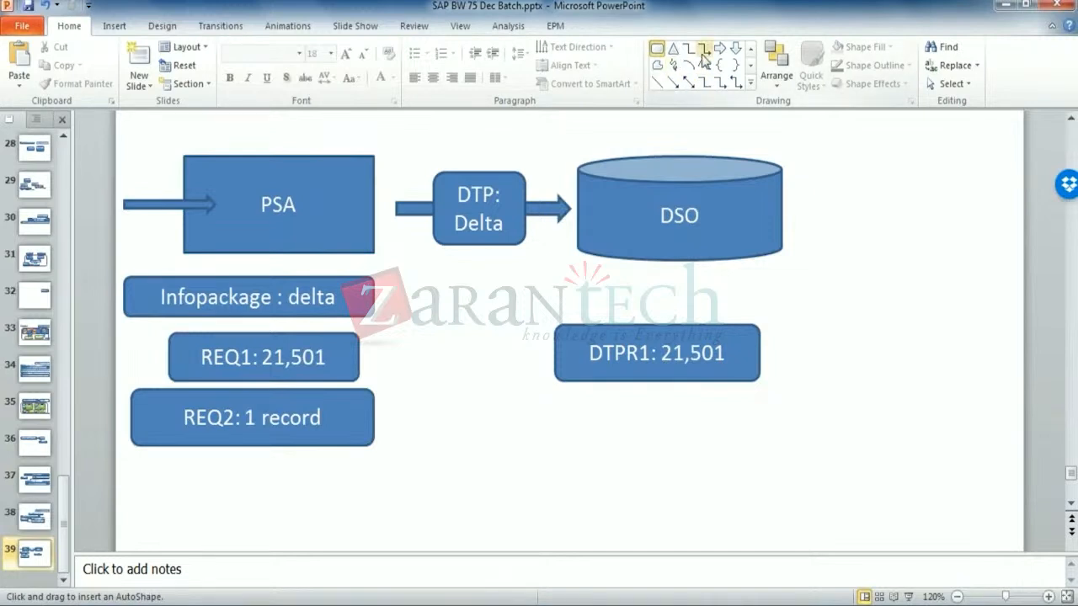
{"action": "left_click_drag", "start_coordinate": [561, 398], "coordinate": [766, 444]}
{"action": "type", "text": "DTP"}
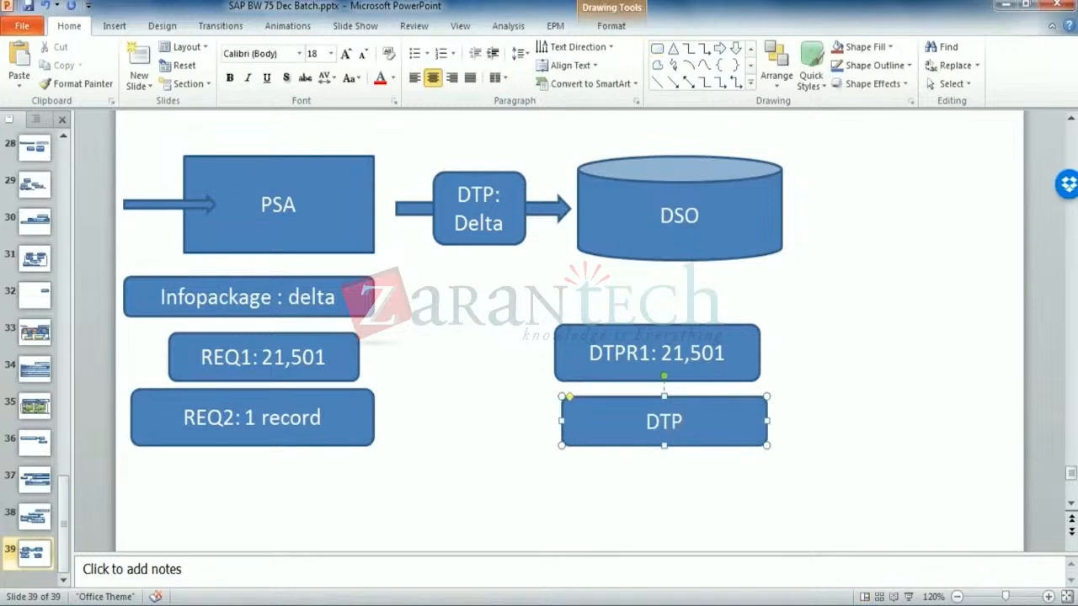
{"action": "type", "text": "R1: 1"}
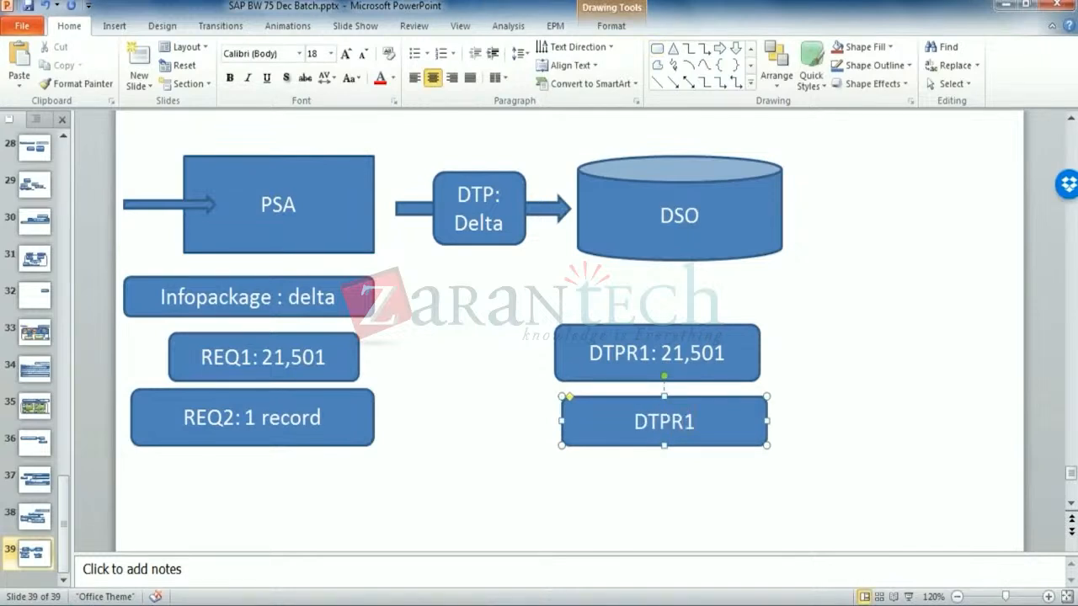
{"action": "left_click", "coordinate": [810, 358]}
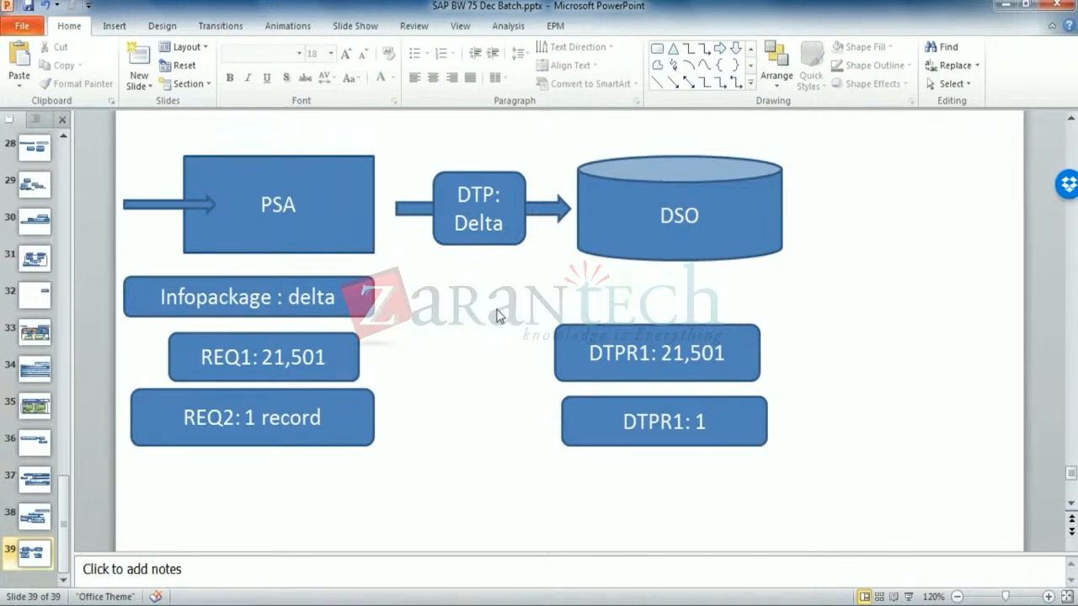
- Move the DTP: Delta box down between the REQ and DTPR boxes, making it taller and slightly wider
{"action": "mouse_move", "coordinate": [508, 218]}
{"action": "left_mouse_down"}
{"action": "mouse_move", "coordinate": [500, 371]}
{"action": "mouse_move", "coordinate": [469, 461]}
{"action": "left_mouse_up"}
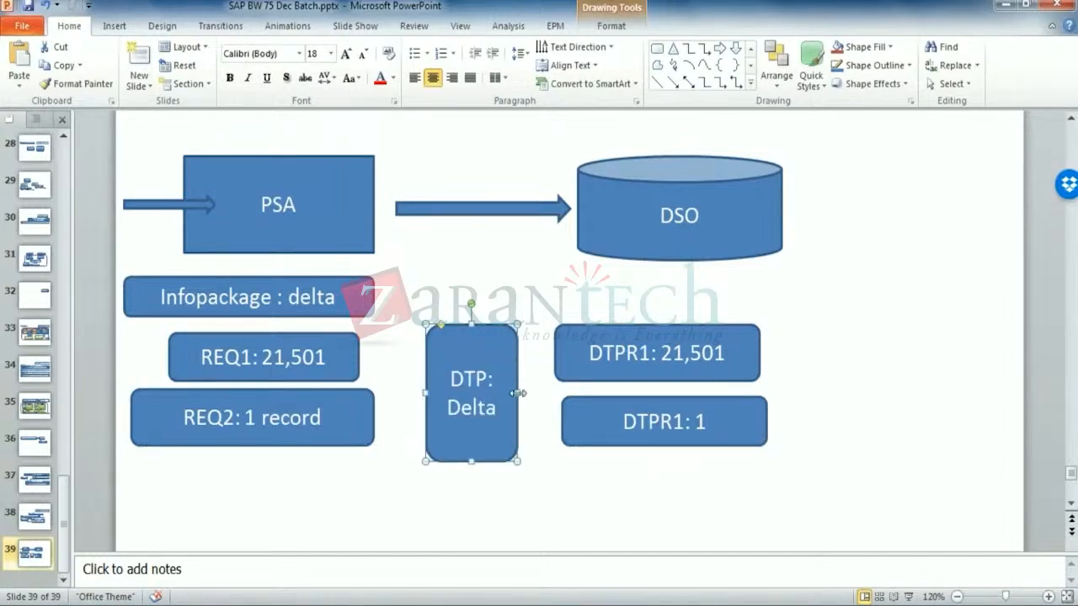
{"action": "left_click_drag", "start_coordinate": [525, 389], "coordinate": [526, 389]}
{"action": "left_click", "coordinate": [577, 488]}
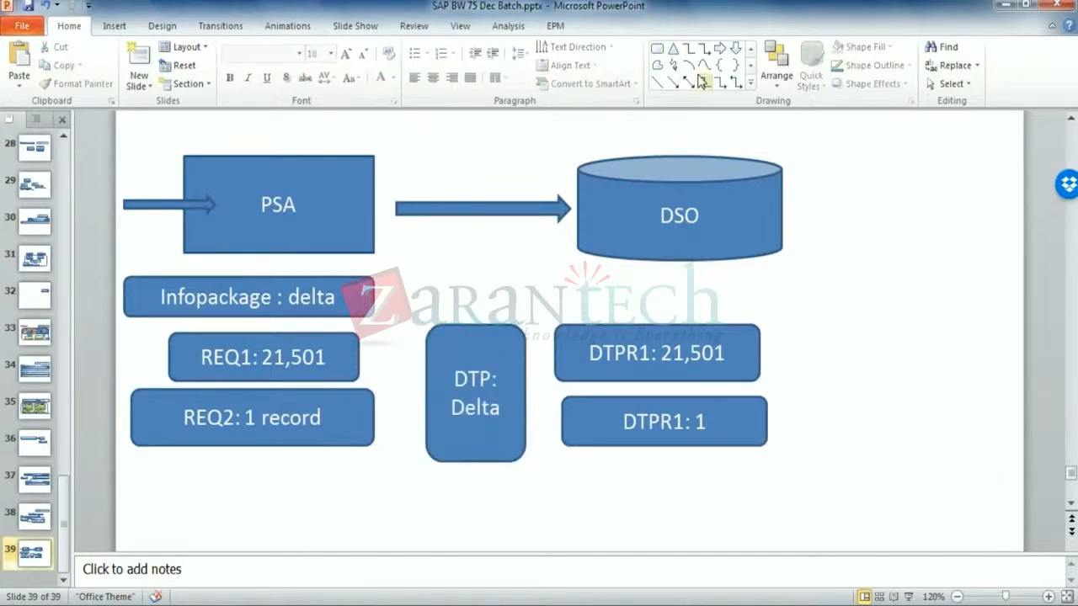
- Draw two small right block arrows, one from the REQ boxes into the DTP box and one from it to the DTPR boxes
{"action": "left_click", "coordinate": [718, 49]}
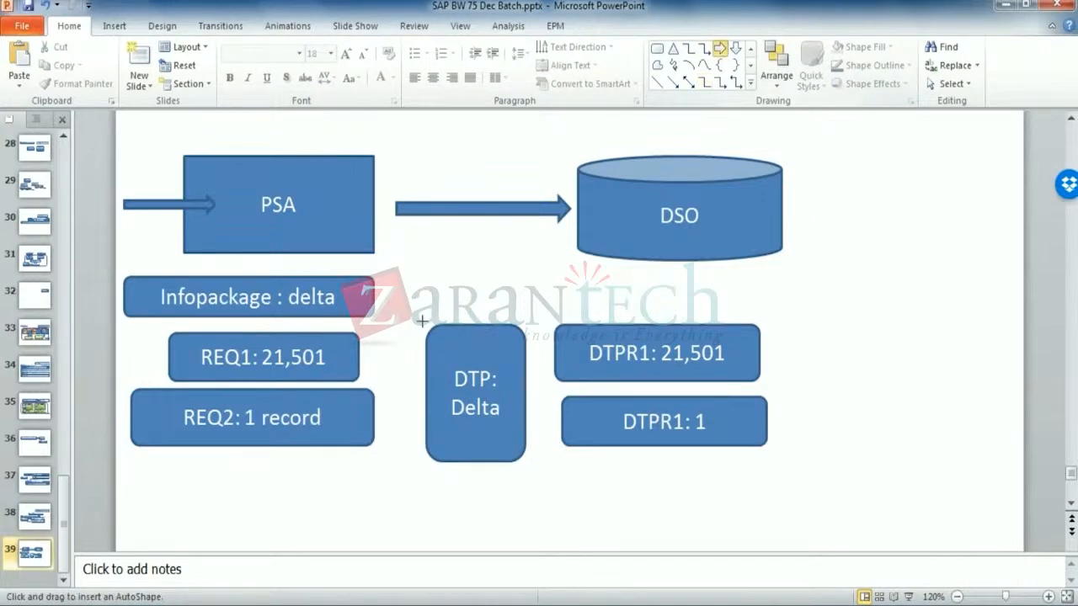
{"action": "mouse_move", "coordinate": [377, 379]}
{"action": "left_mouse_down"}
{"action": "mouse_move", "coordinate": [397, 398]}
{"action": "mouse_move", "coordinate": [428, 397]}
{"action": "left_mouse_up"}
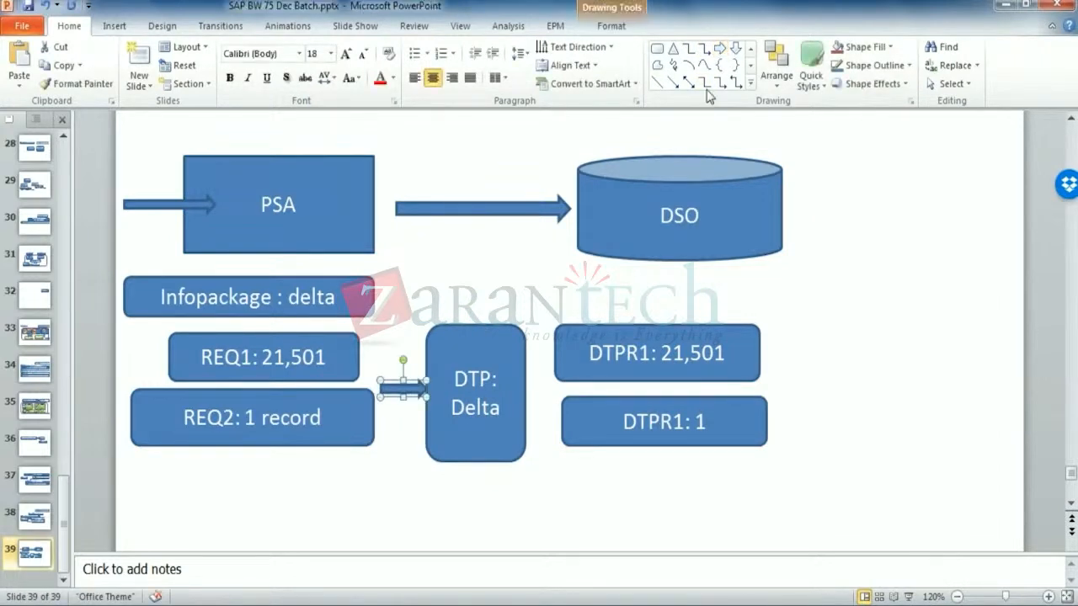
{"action": "left_click", "coordinate": [718, 49]}
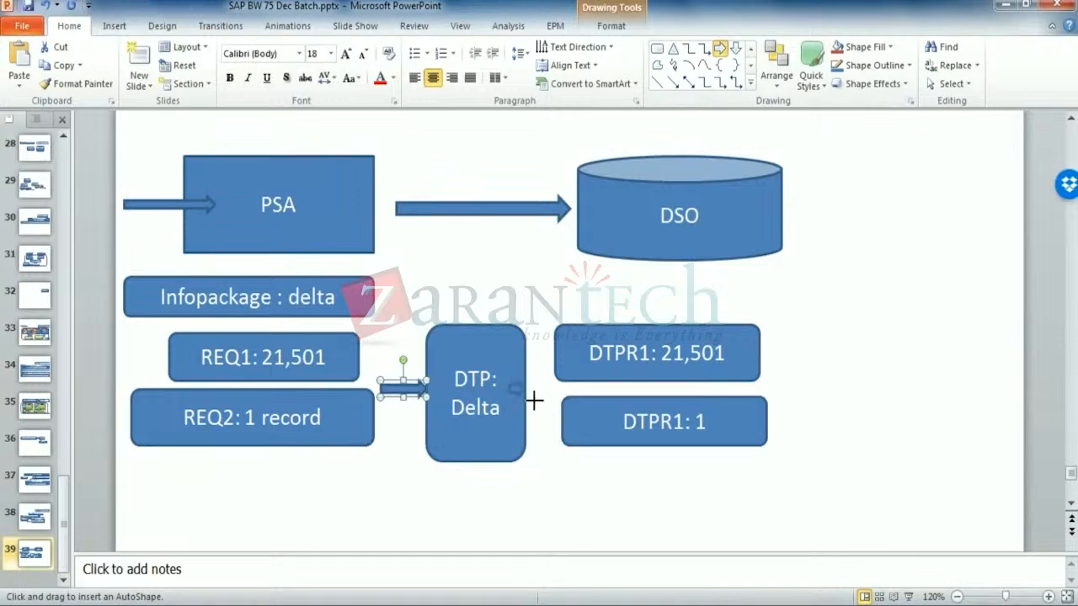
{"action": "left_click_drag", "start_coordinate": [509, 379], "coordinate": [556, 398]}
{"action": "left_click", "coordinate": [576, 502]}
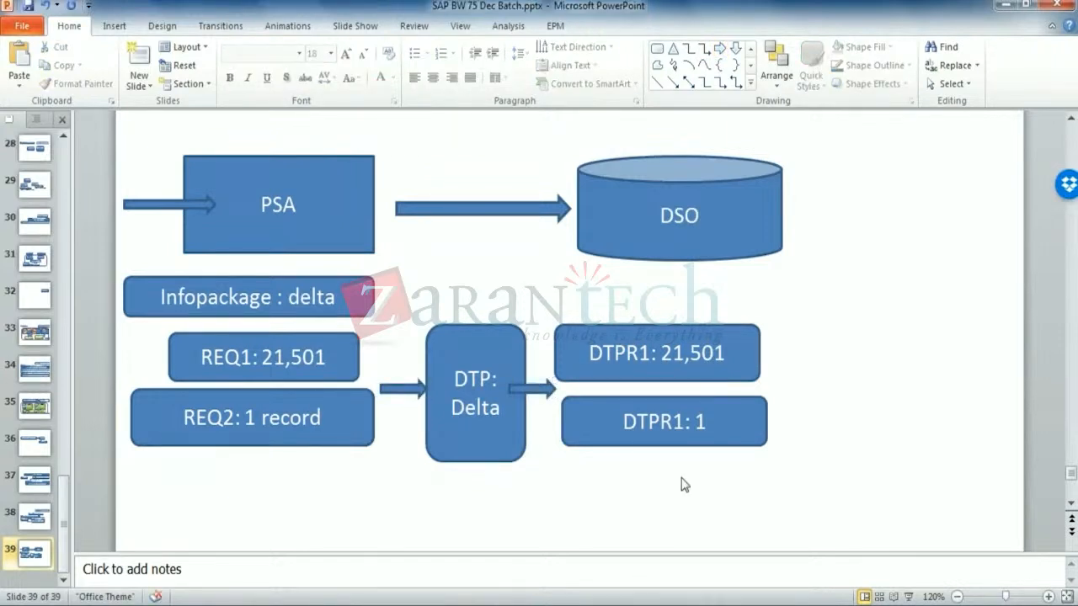
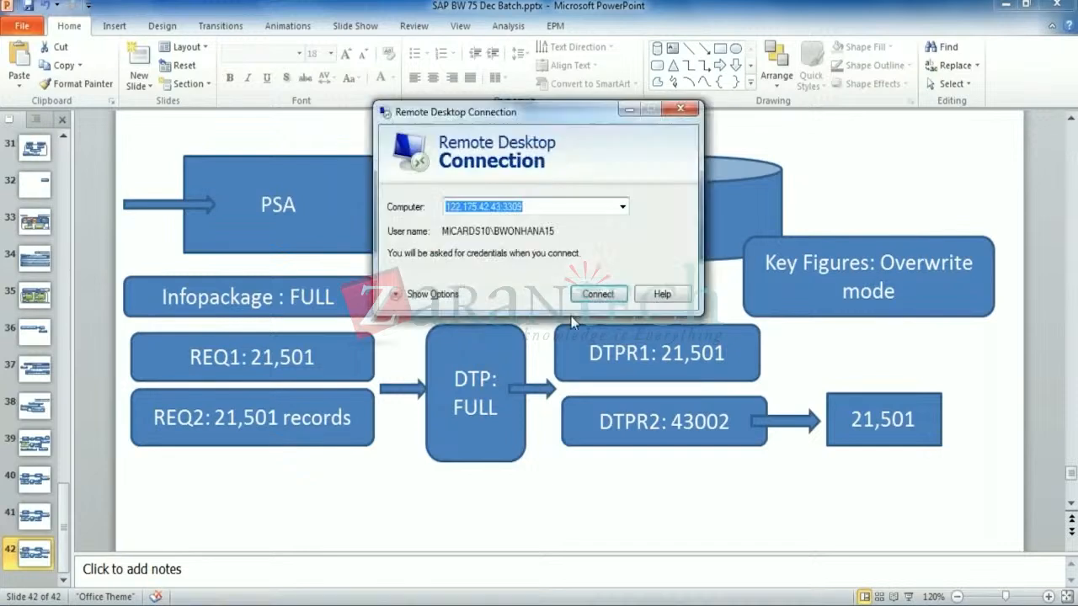
- Reconnect to the remote desktop of the prefilled computer by entering the account password
{"action": "left_click", "coordinate": [601, 298]}
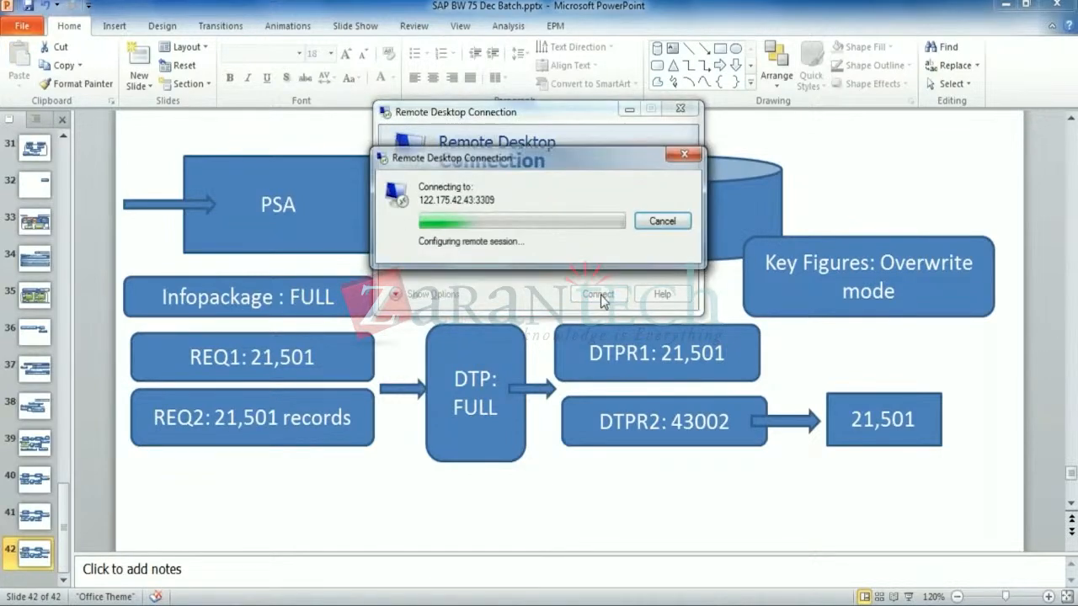
{"action": "type", "text": "••"}
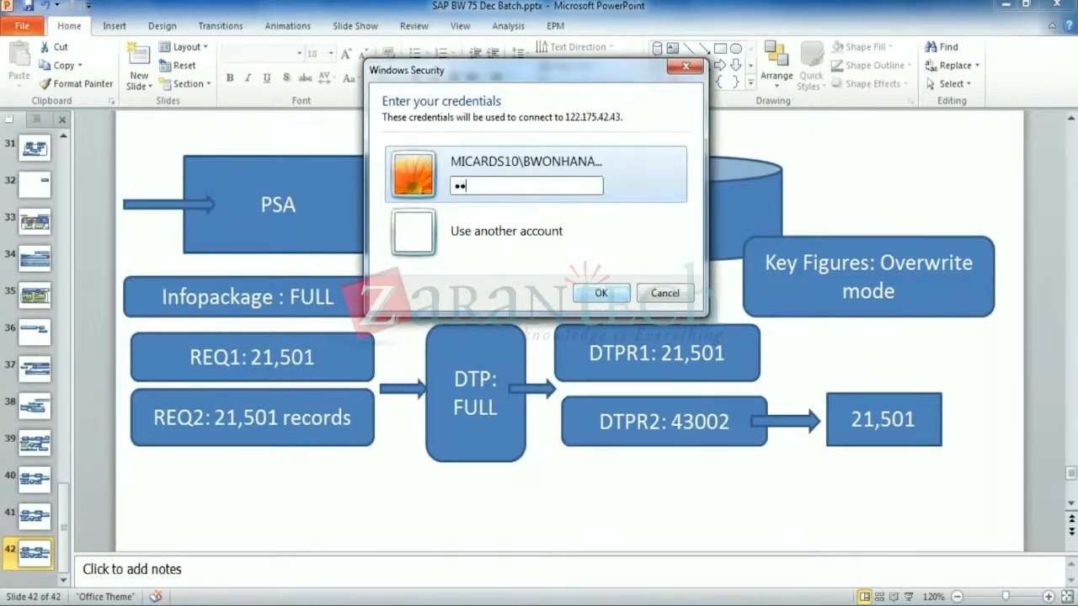
{"action": "key", "text": "Return"}
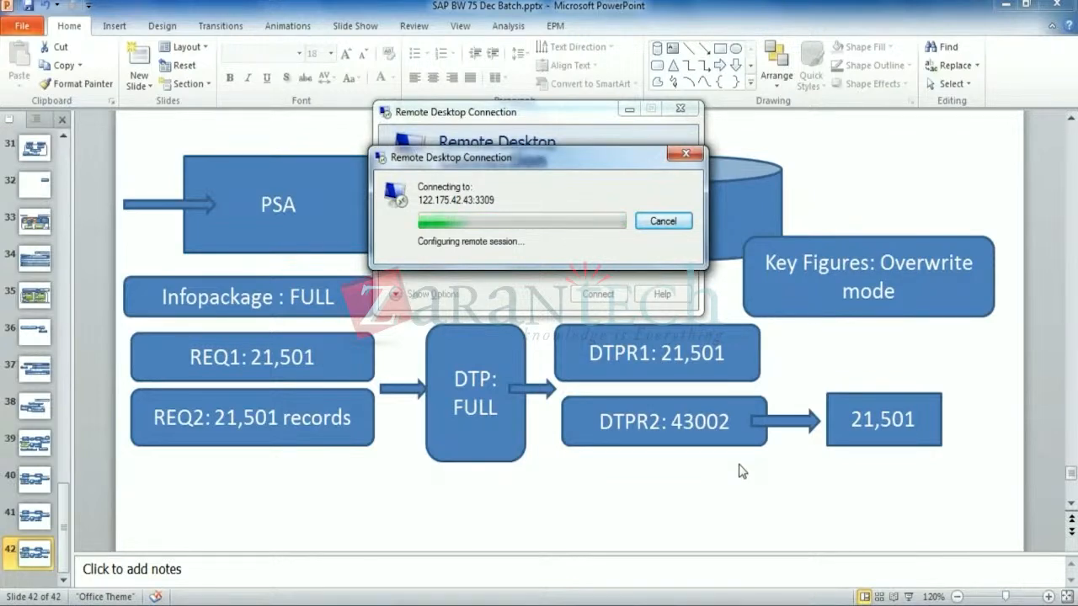
- Bring up the PSA Maintenance session and go back from it to the Data Warehousing Workbench modeling view
{"action": "mouse_move", "coordinate": [265, 604]}
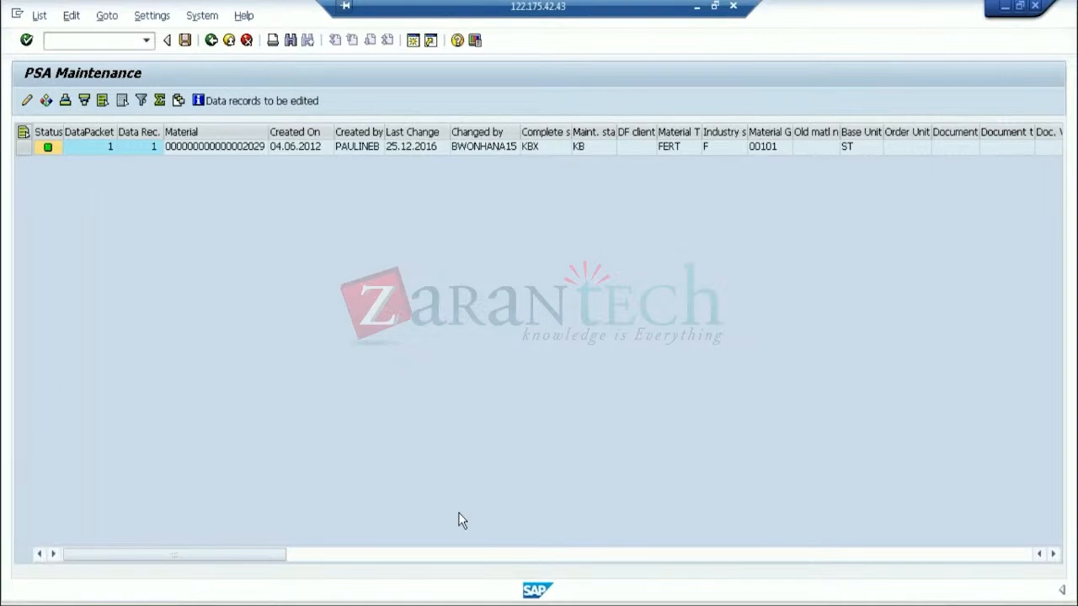
{"action": "left_click", "coordinate": [199, 602]}
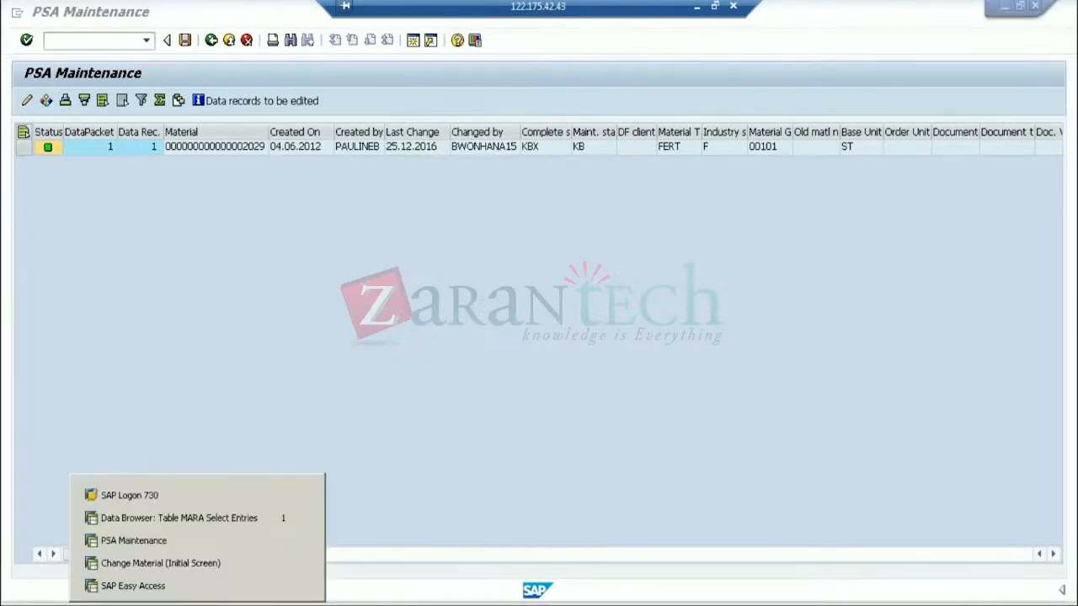
{"action": "left_click", "coordinate": [204, 543]}
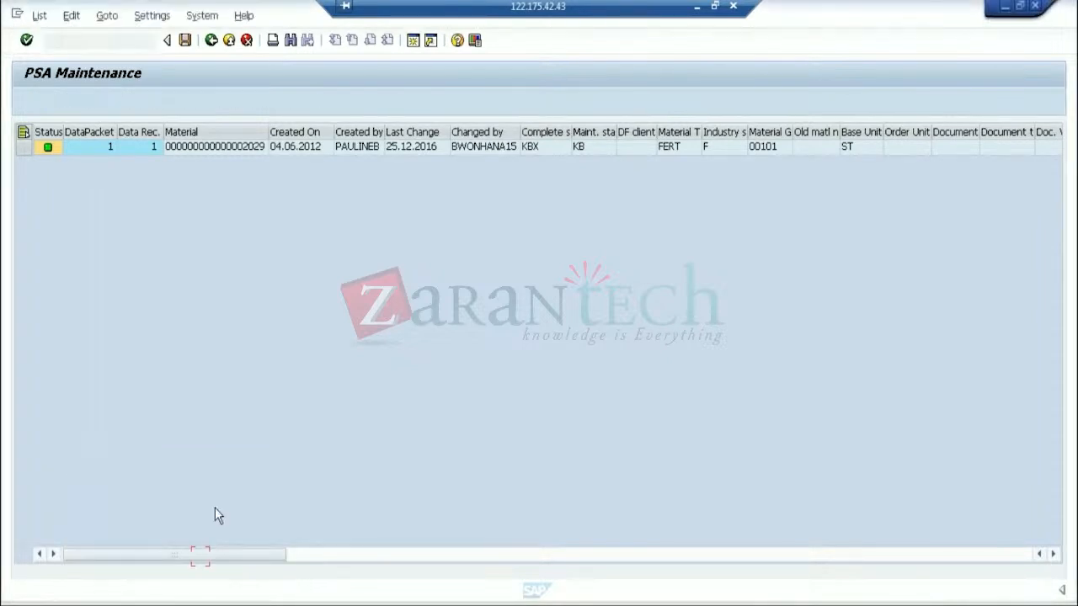
{"action": "left_click", "coordinate": [246, 147]}
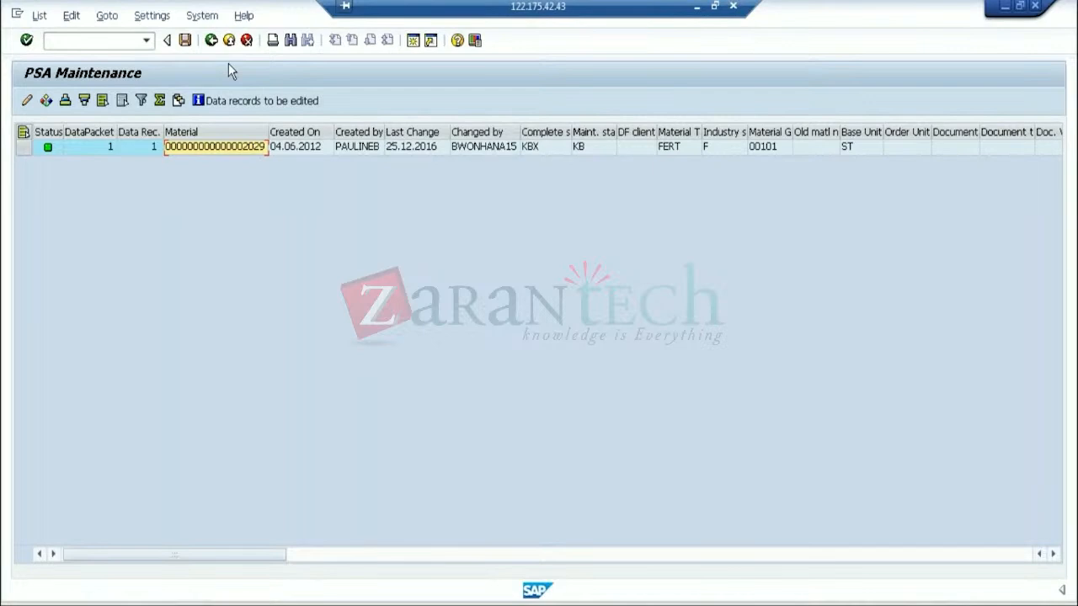
{"action": "left_click", "coordinate": [229, 40]}
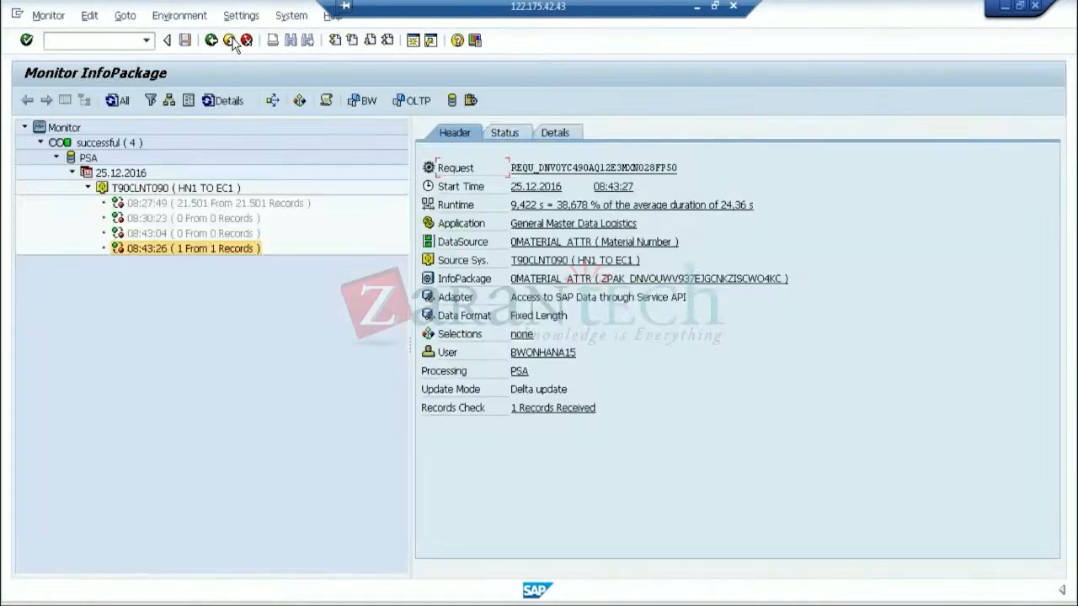
{"action": "left_click", "coordinate": [230, 42]}
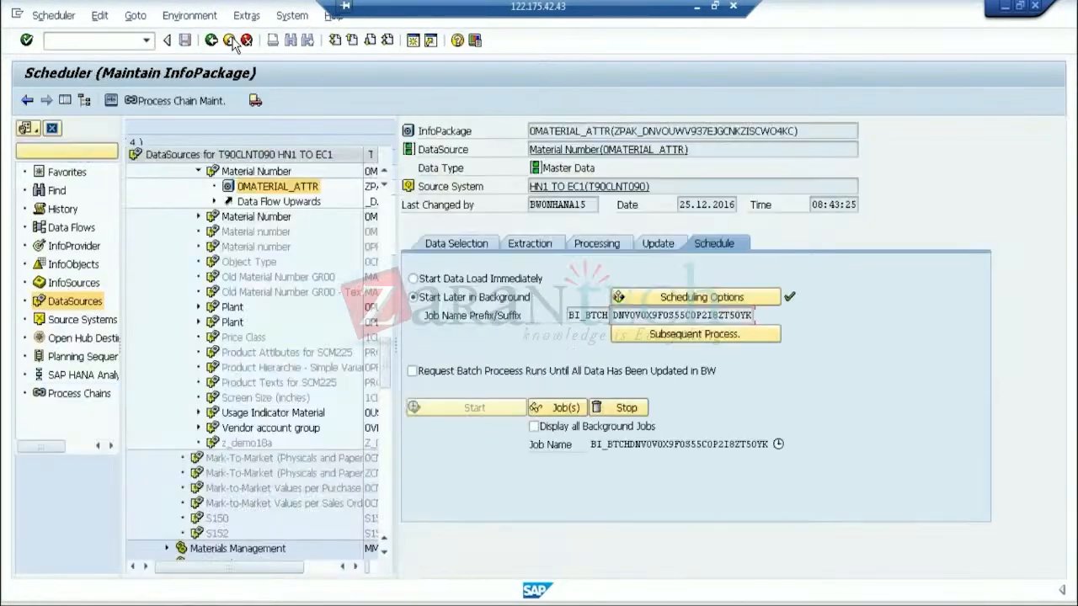
{"action": "left_click", "coordinate": [230, 41]}
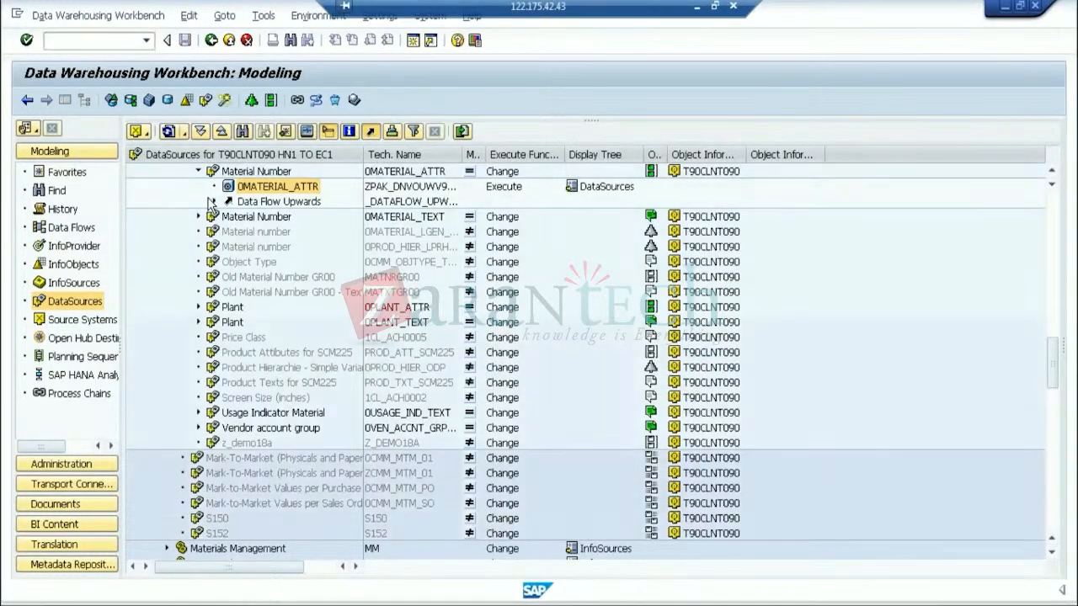
- Expand the upward data flow of the 0MATERIAL_ATTR DataSource down to the Material attributes target
{"action": "left_click", "coordinate": [214, 201]}
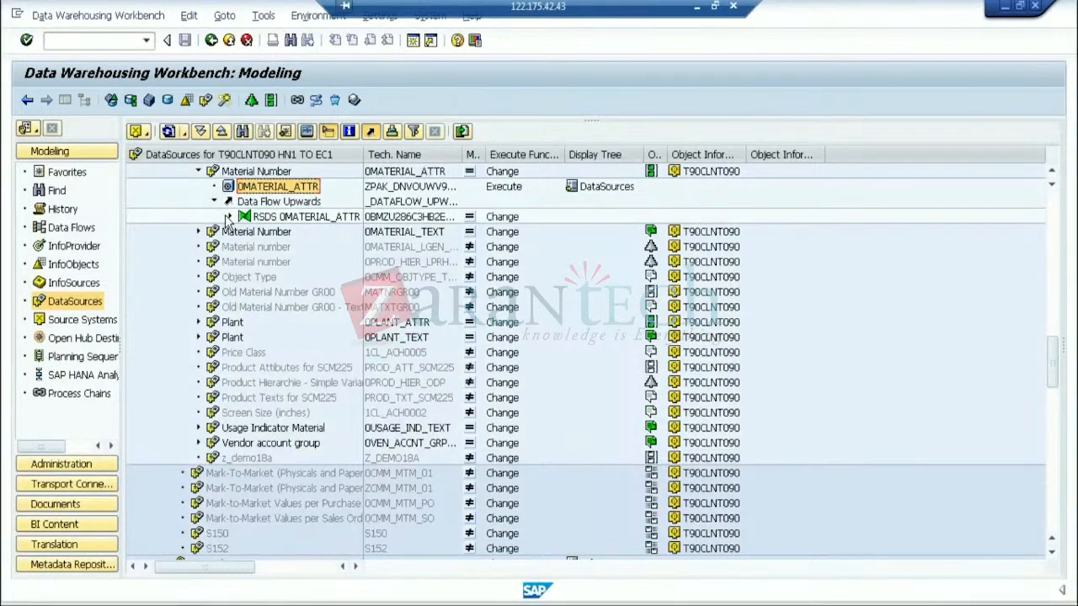
{"action": "left_click", "coordinate": [229, 217]}
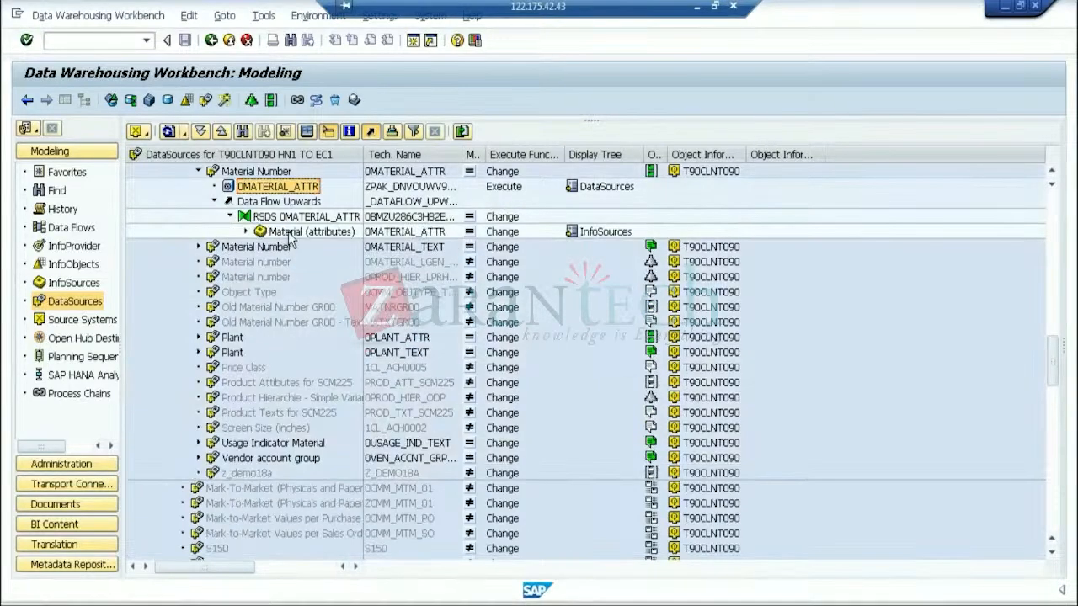
{"action": "left_click", "coordinate": [245, 232]}
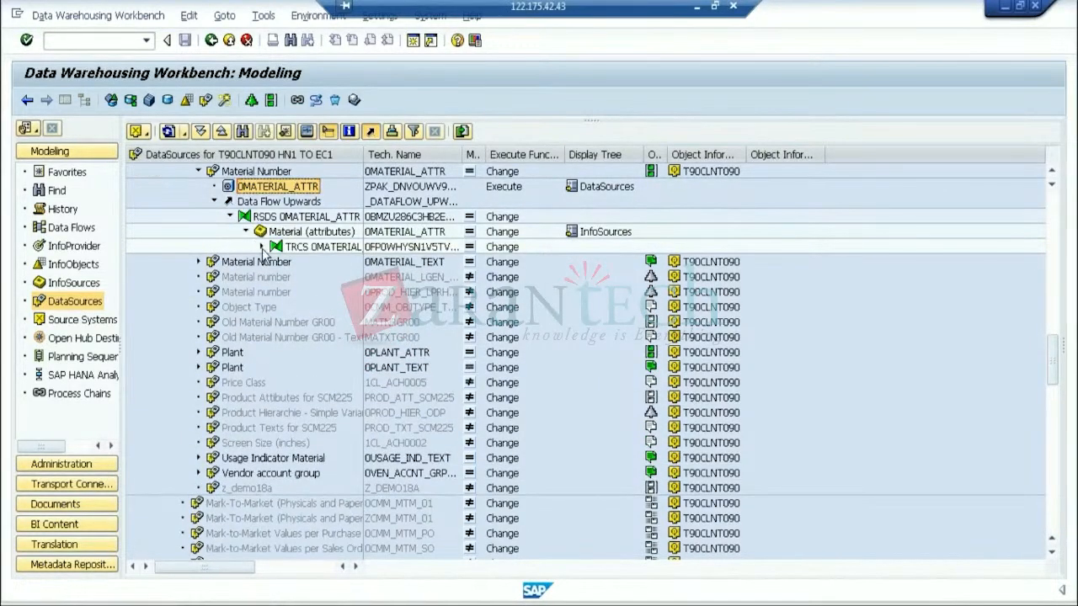
{"action": "left_click", "coordinate": [261, 246]}
- Create a data transfer process from the 0MATERIAL_ATTR DataSource of T90CLNT090 to 0MATERIAL
{"action": "left_click", "coordinate": [256, 172]}
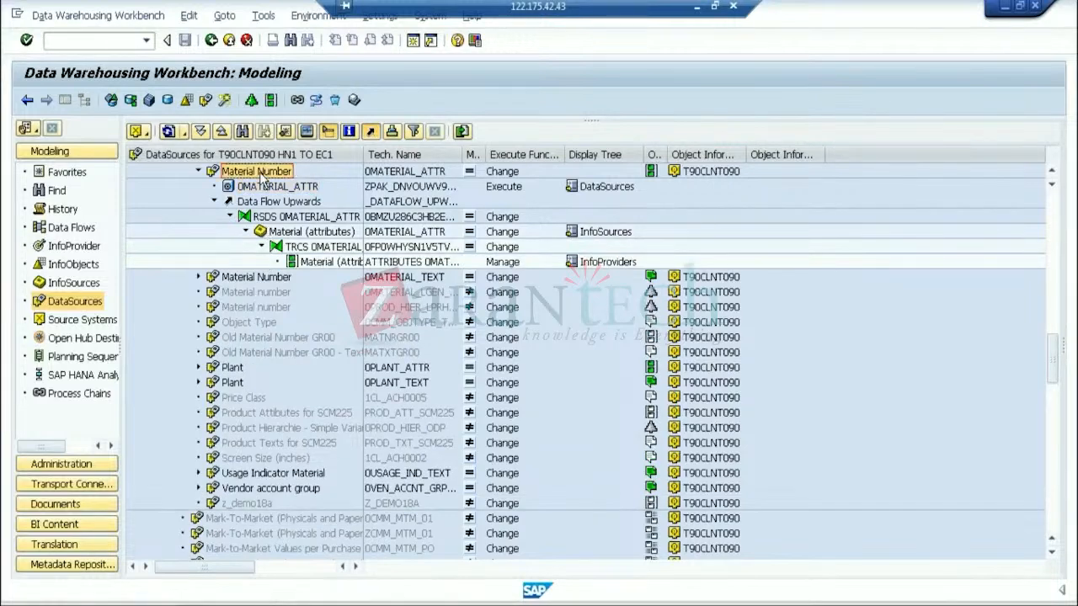
{"action": "right_click", "coordinate": [263, 176]}
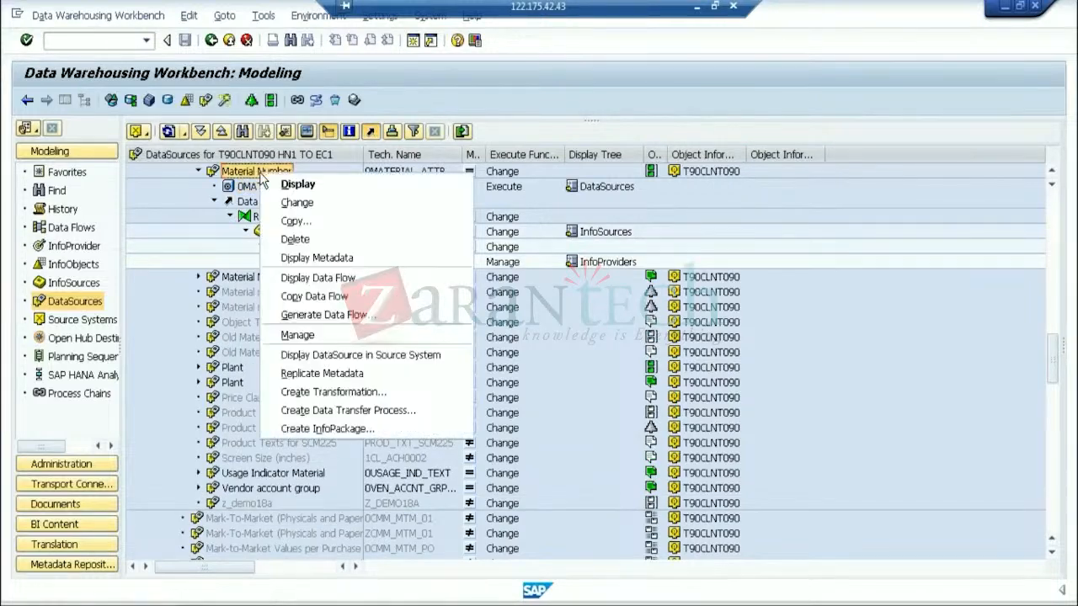
{"action": "left_click", "coordinate": [367, 412]}
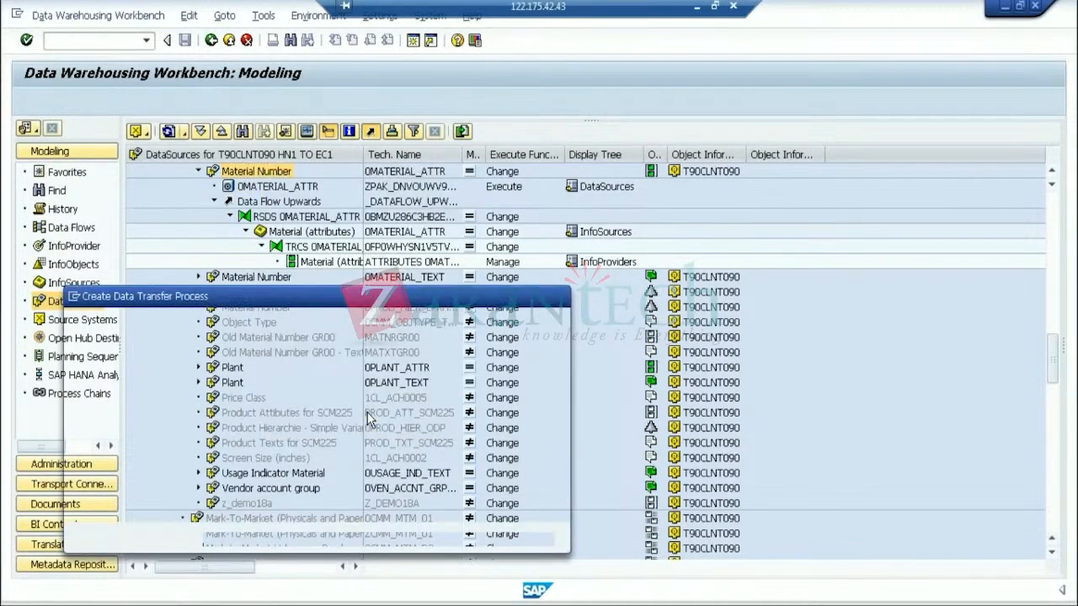
{"action": "left_click", "coordinate": [539, 539]}
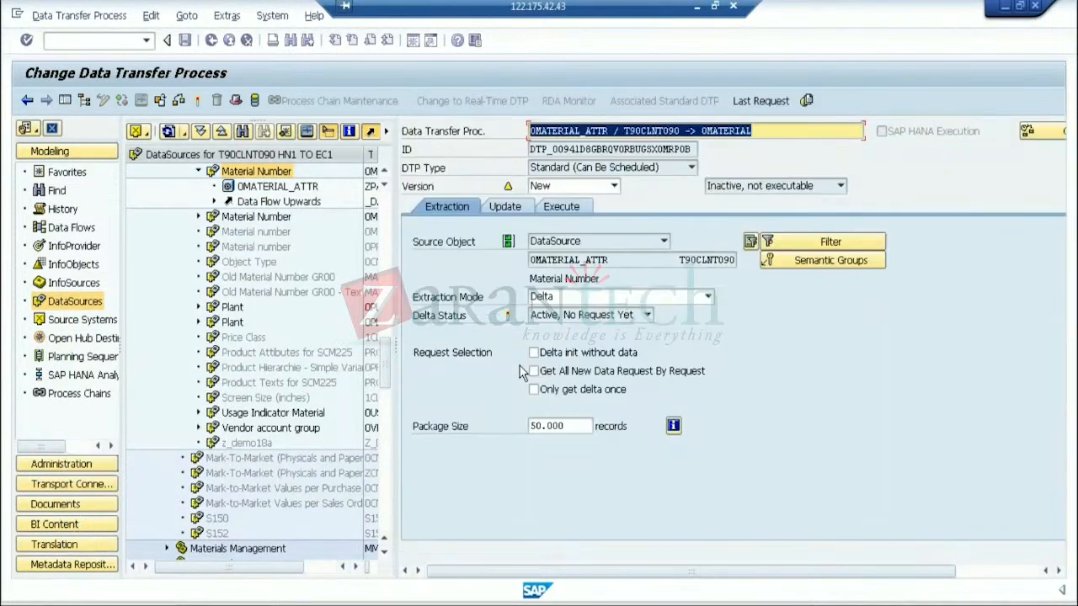
- Choose Delta as the DTP's extraction mode and activate the DTP, accepting the consistency check
{"action": "left_click", "coordinate": [547, 297]}
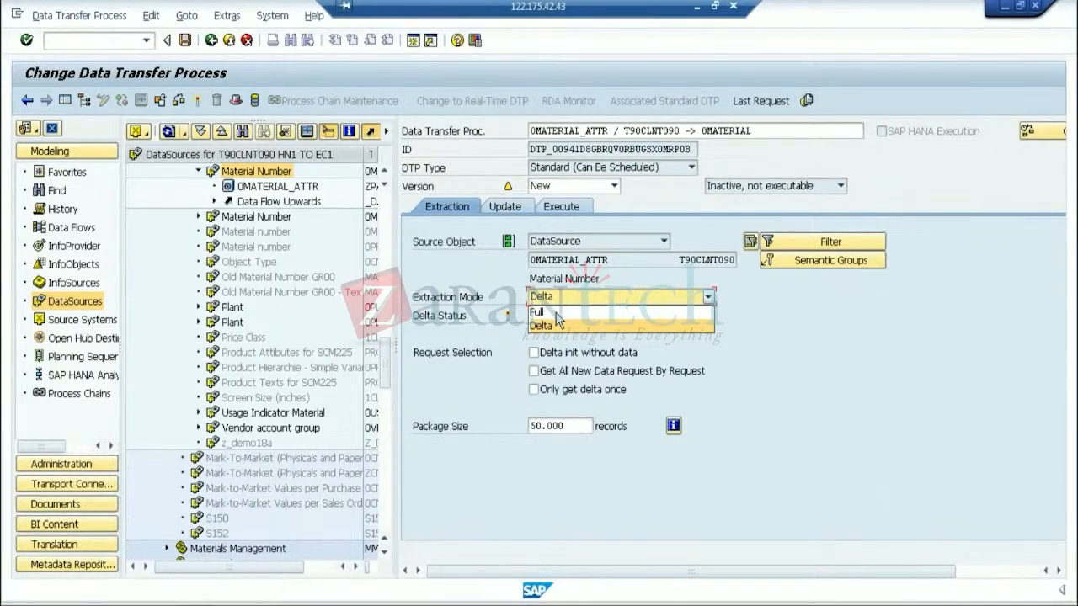
{"action": "left_click", "coordinate": [556, 325]}
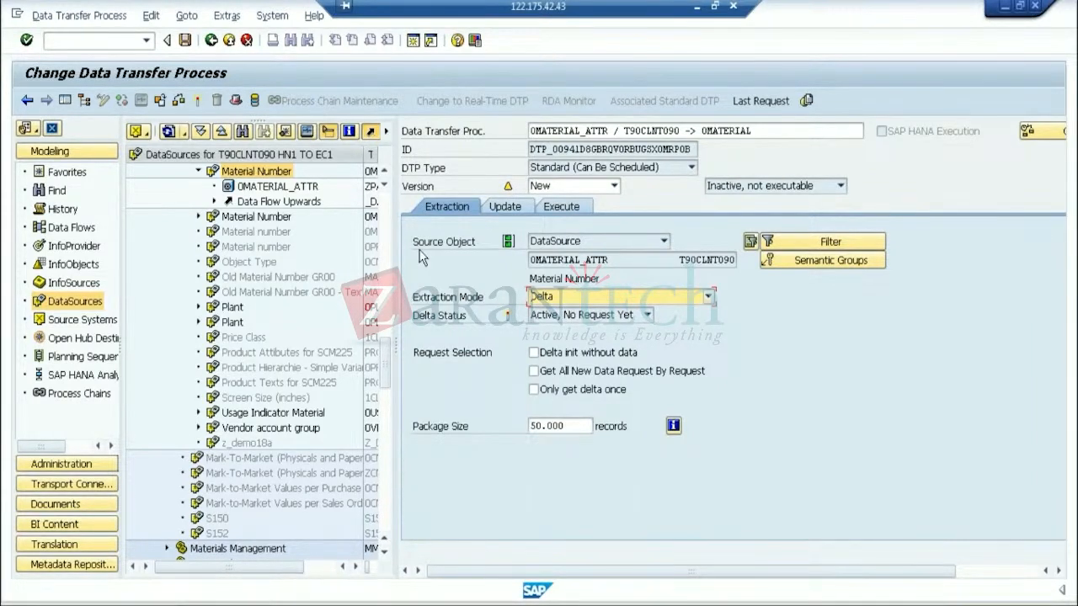
{"action": "left_click", "coordinate": [198, 100]}
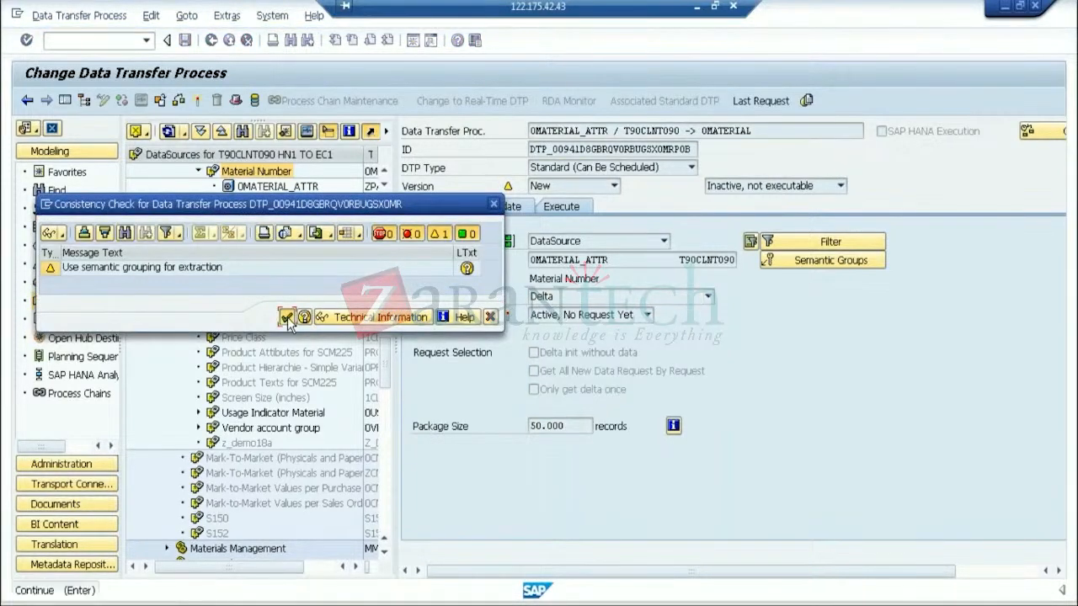
{"action": "left_click", "coordinate": [287, 318]}
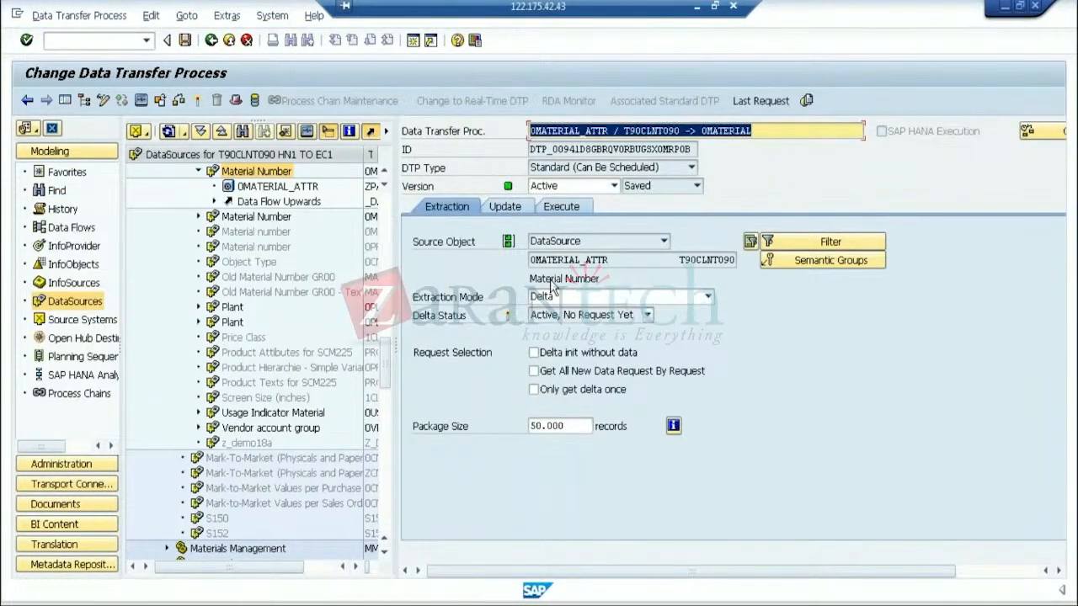
- Execute the DTP serially in the background process and decline displaying the request monitor
{"action": "left_click", "coordinate": [561, 204]}
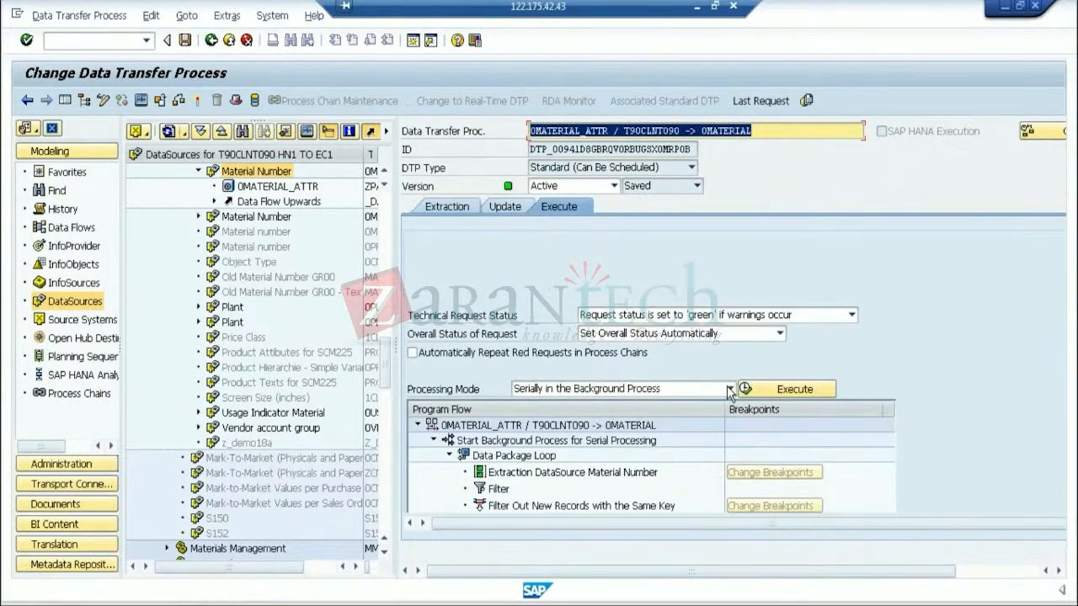
{"action": "left_click", "coordinate": [770, 390]}
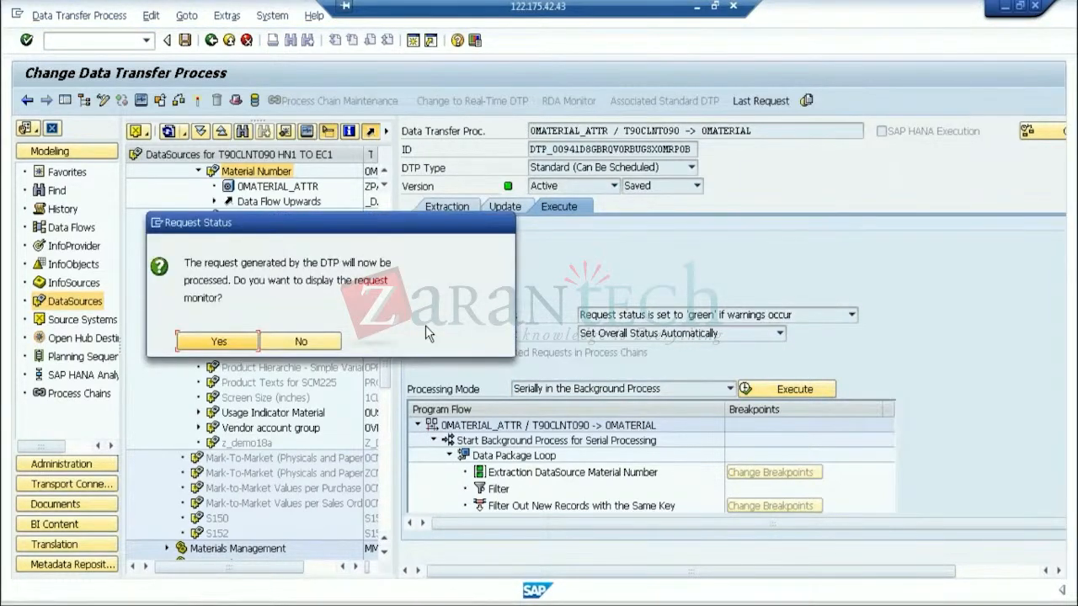
{"action": "left_click", "coordinate": [301, 341]}
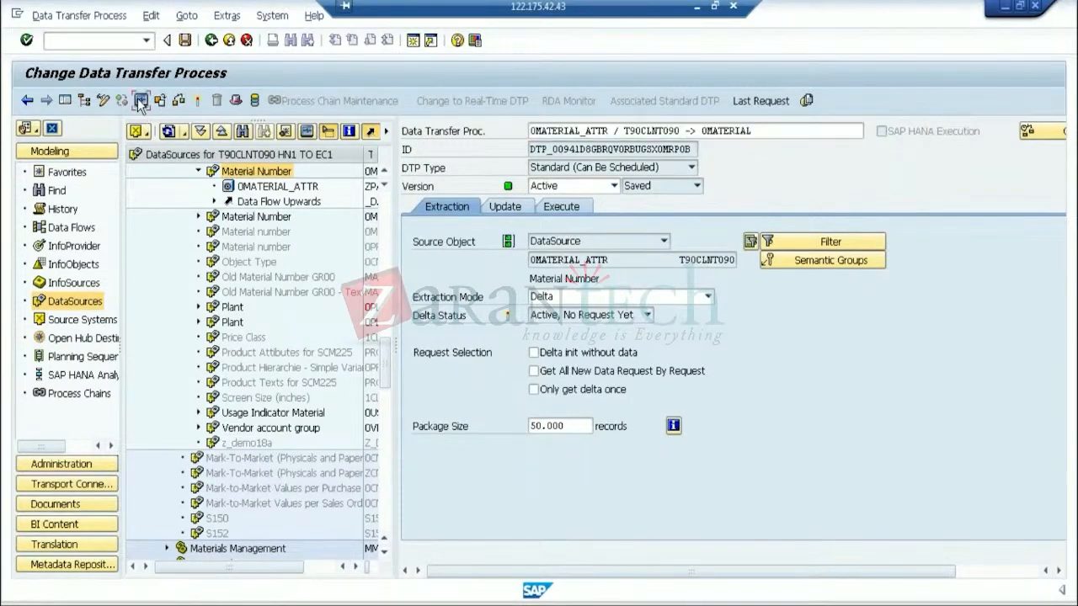
- Open the DTP request's monitor header and change its overall status to green
{"action": "double_click", "coordinate": [535, 205]}
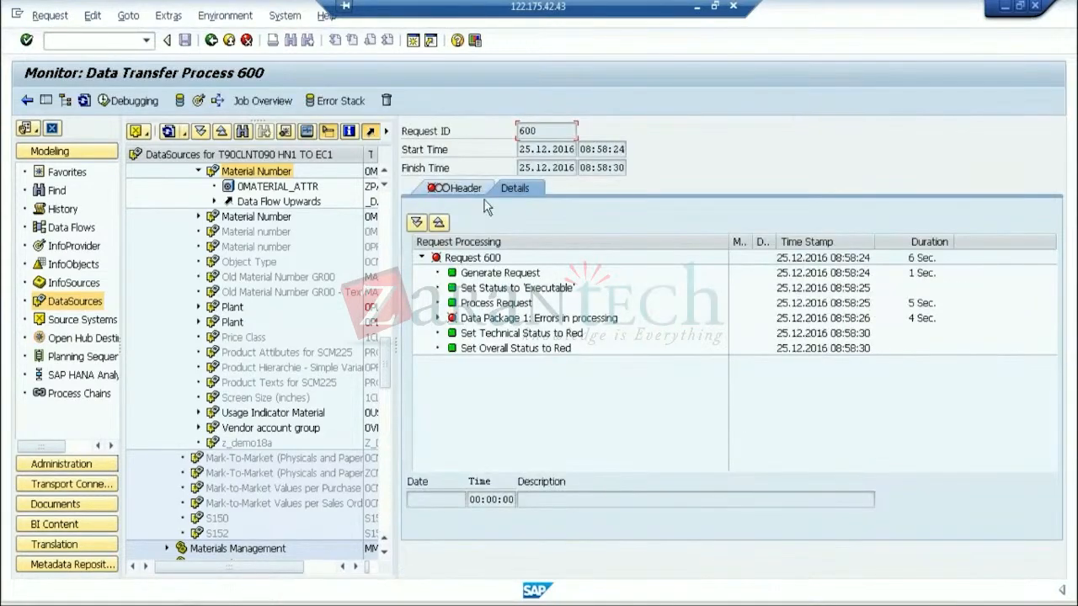
{"action": "left_click", "coordinate": [470, 191]}
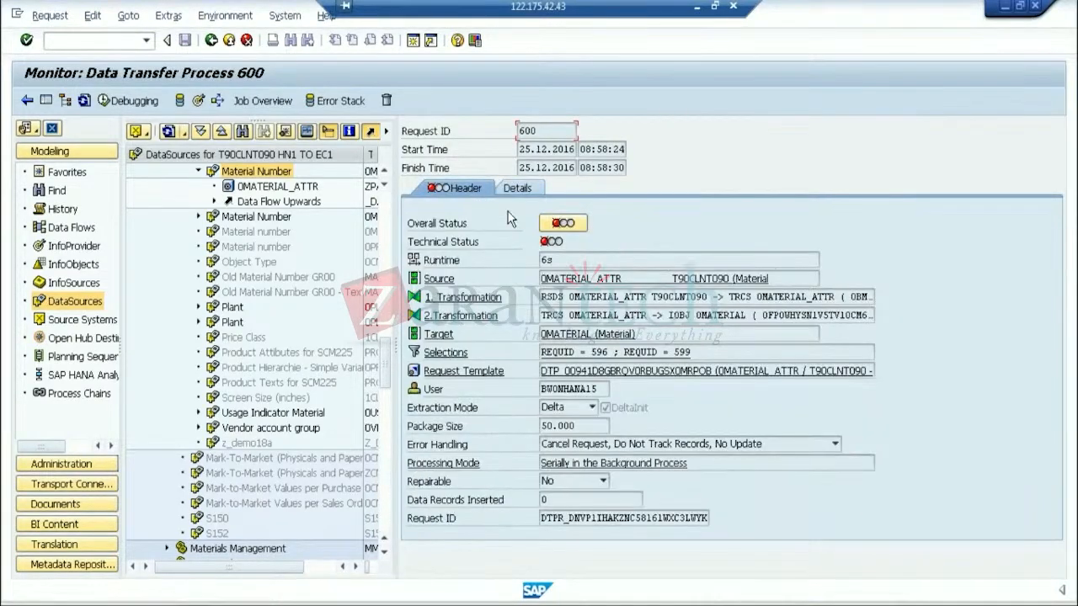
{"action": "left_click", "coordinate": [562, 222]}
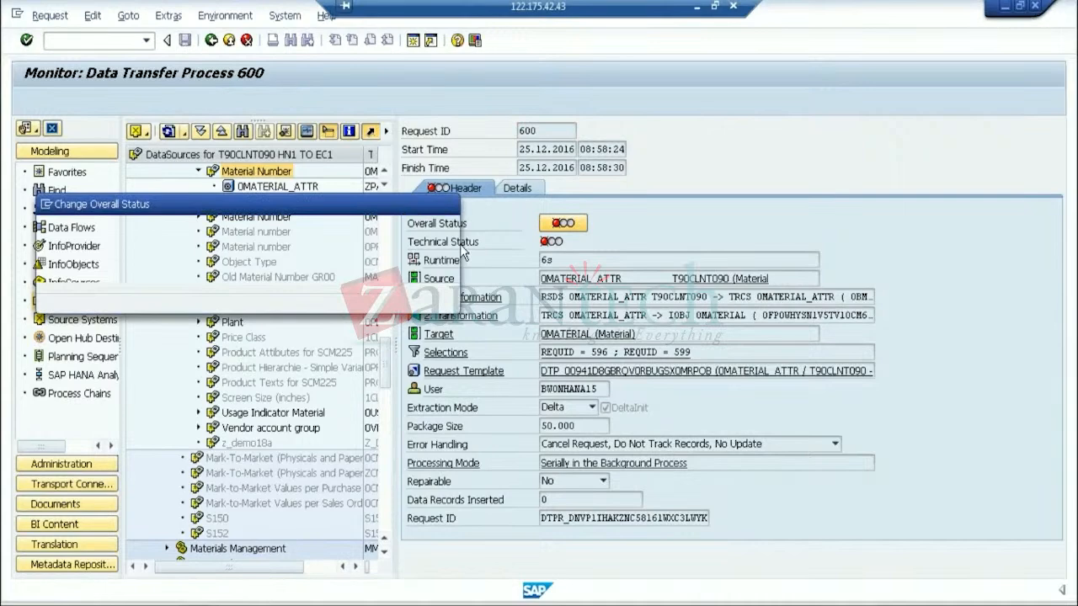
{"action": "left_click", "coordinate": [427, 298]}
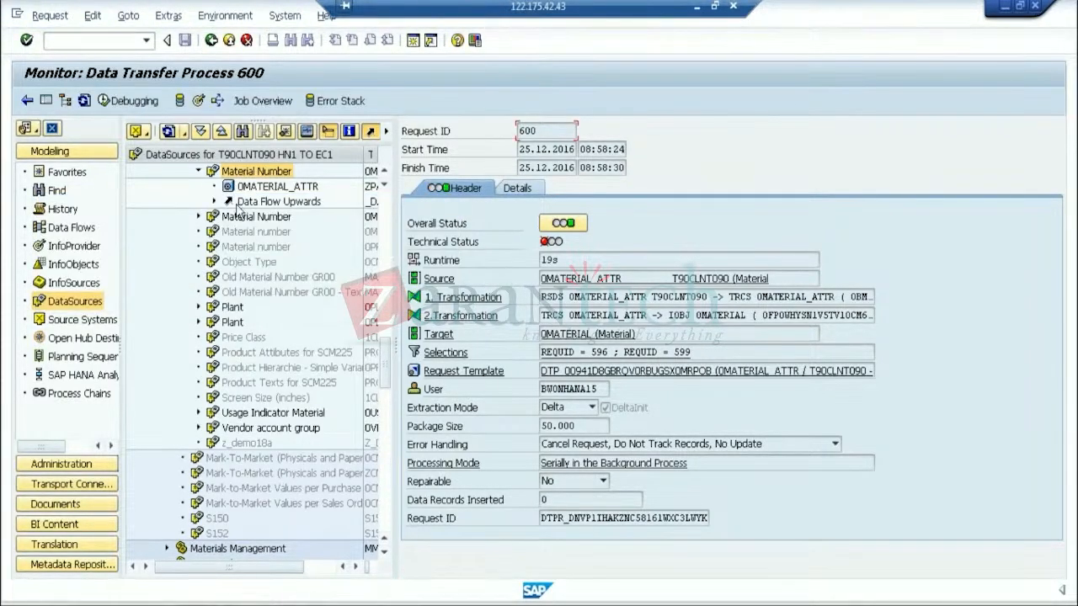
- Open the 0MATERIAL_ATTR DTP under Data Flow Upwards in change mode and check its extraction mode options, keeping Delta
{"action": "left_click", "coordinate": [215, 202]}
{"action": "left_click", "coordinate": [295, 217]}
{"action": "double_click", "coordinate": [295, 217]}
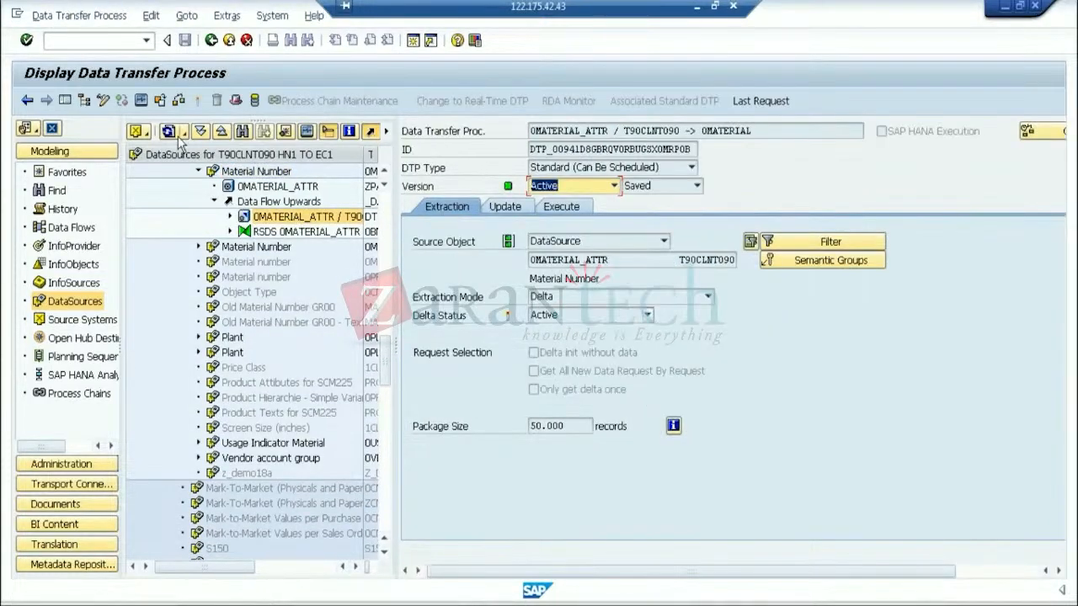
{"action": "left_click", "coordinate": [104, 100]}
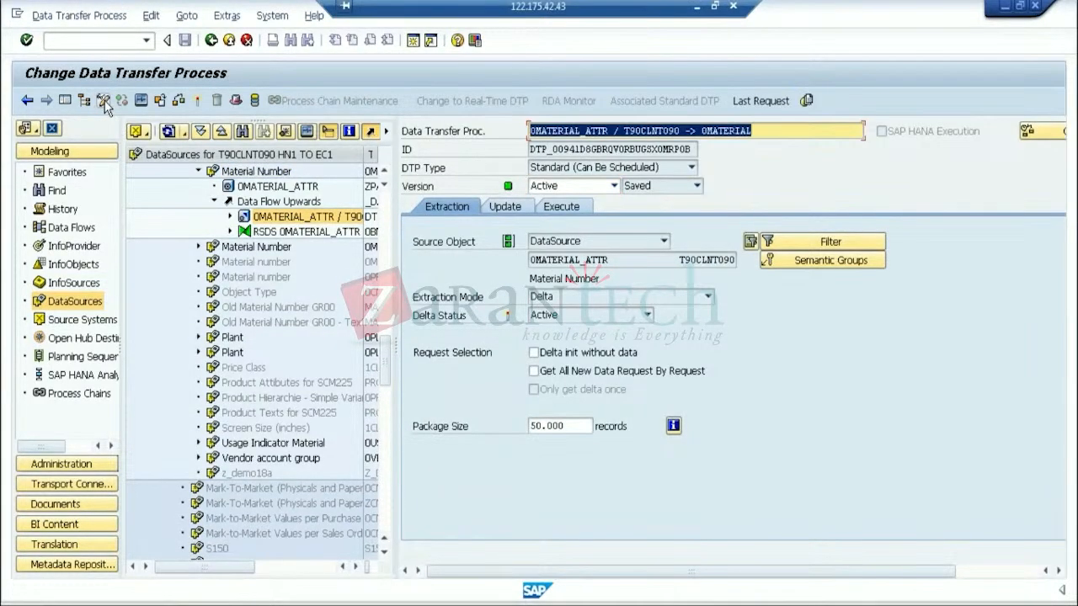
{"action": "left_click", "coordinate": [762, 133]}
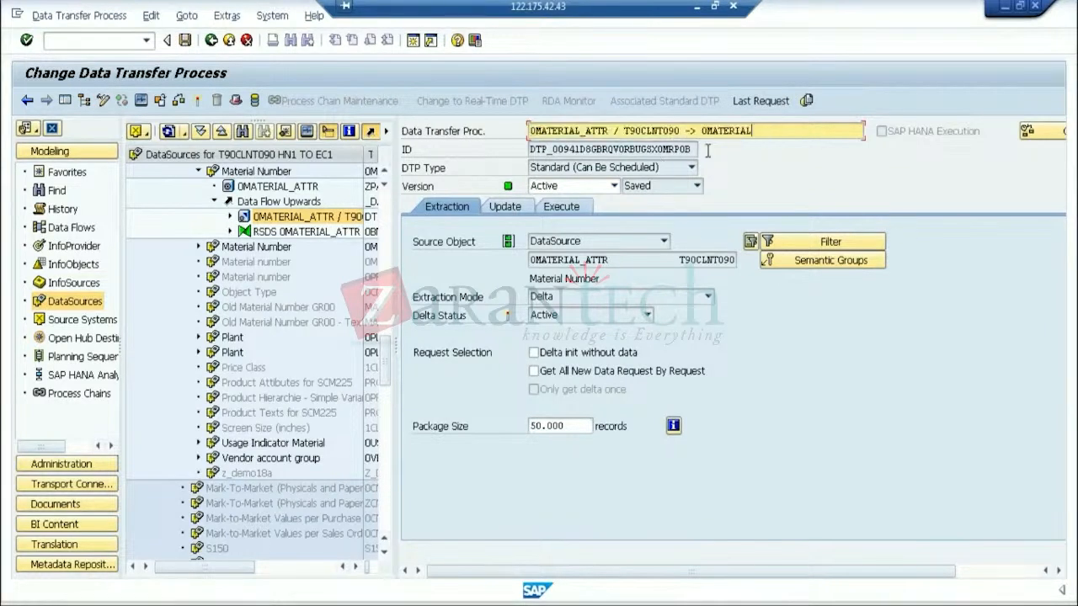
{"action": "left_click", "coordinate": [707, 296]}
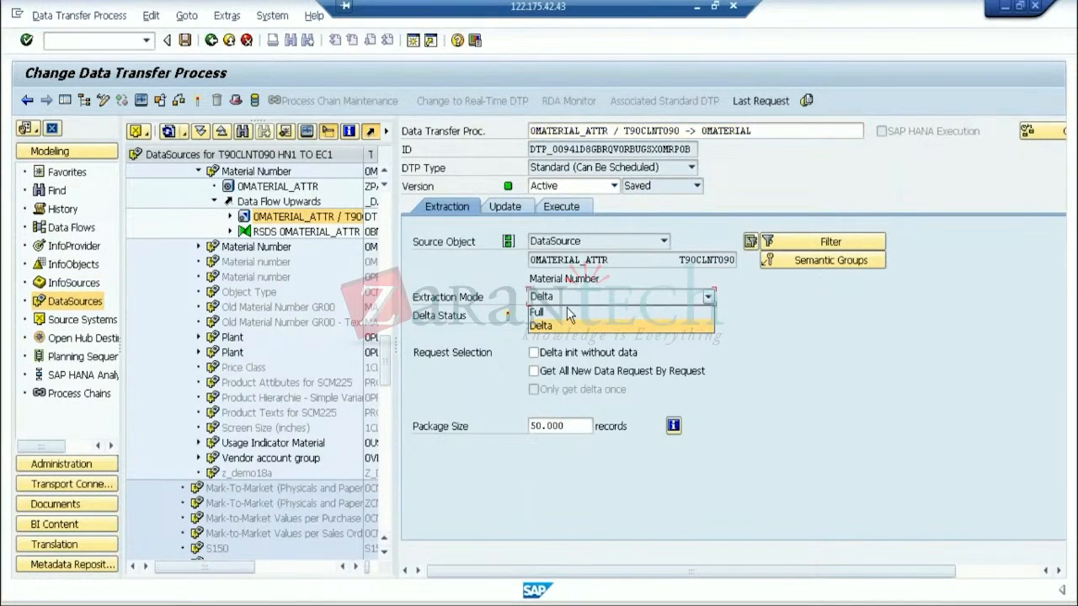
{"action": "left_click", "coordinate": [561, 326]}
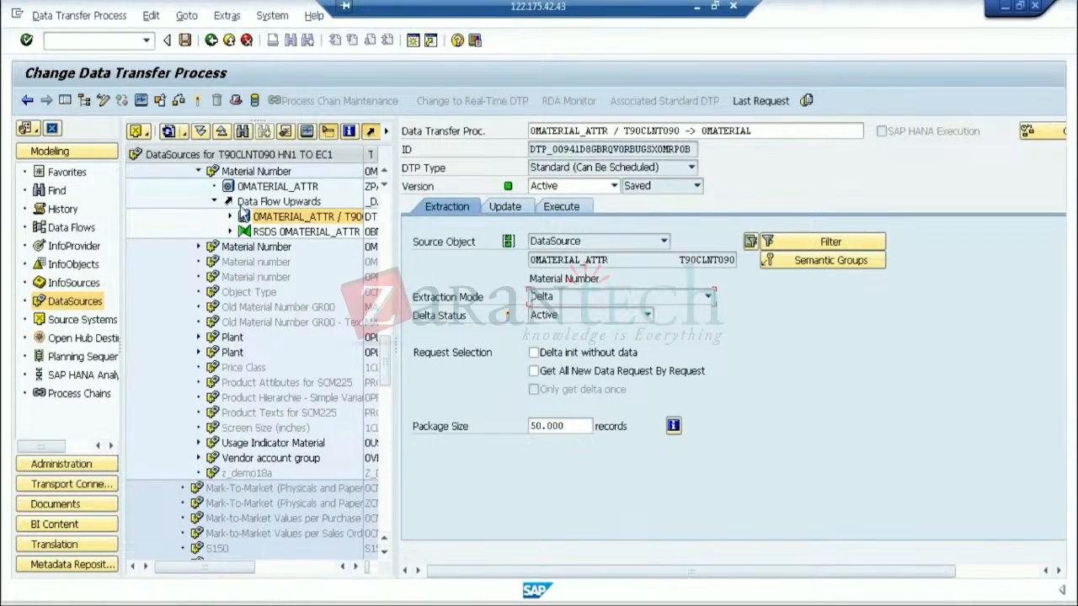
{"action": "left_click", "coordinate": [263, 219]}
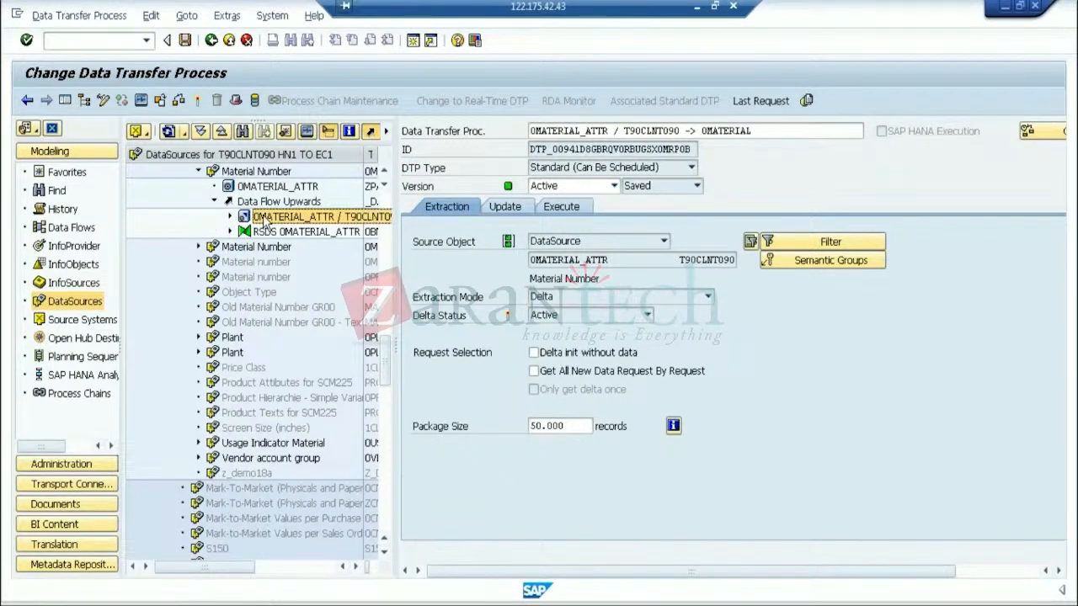
{"action": "right_click", "coordinate": [263, 218]}
{"action": "left_click", "coordinate": [258, 176]}
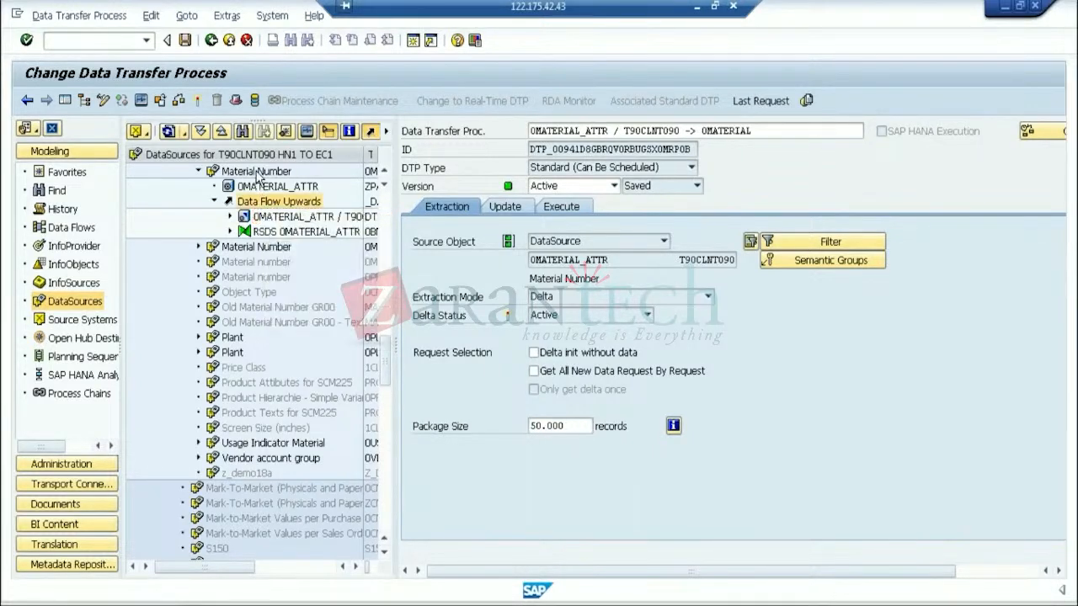
{"action": "right_click", "coordinate": [257, 173]}
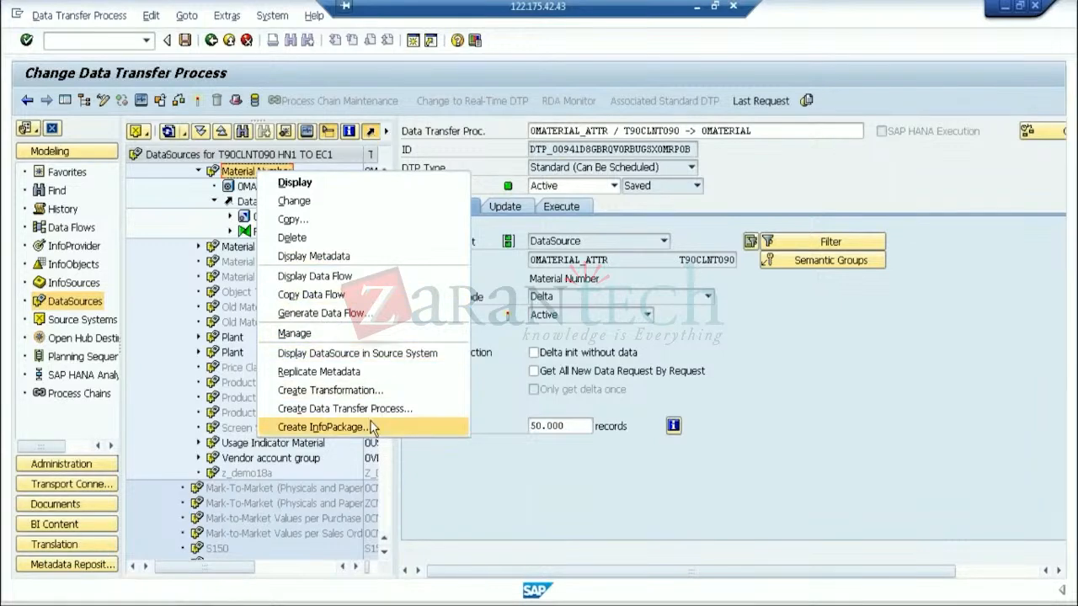
{"action": "left_click", "coordinate": [788, 383]}
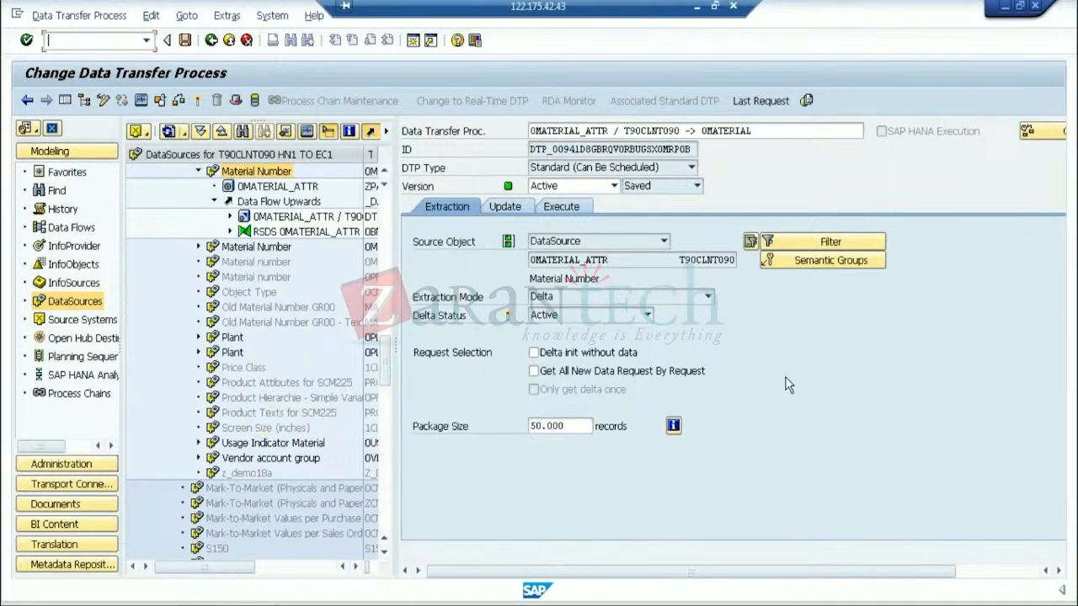
- Review the 0MATERIAL delta DTP's execution settings against its extraction settings
{"action": "left_click", "coordinate": [561, 206]}
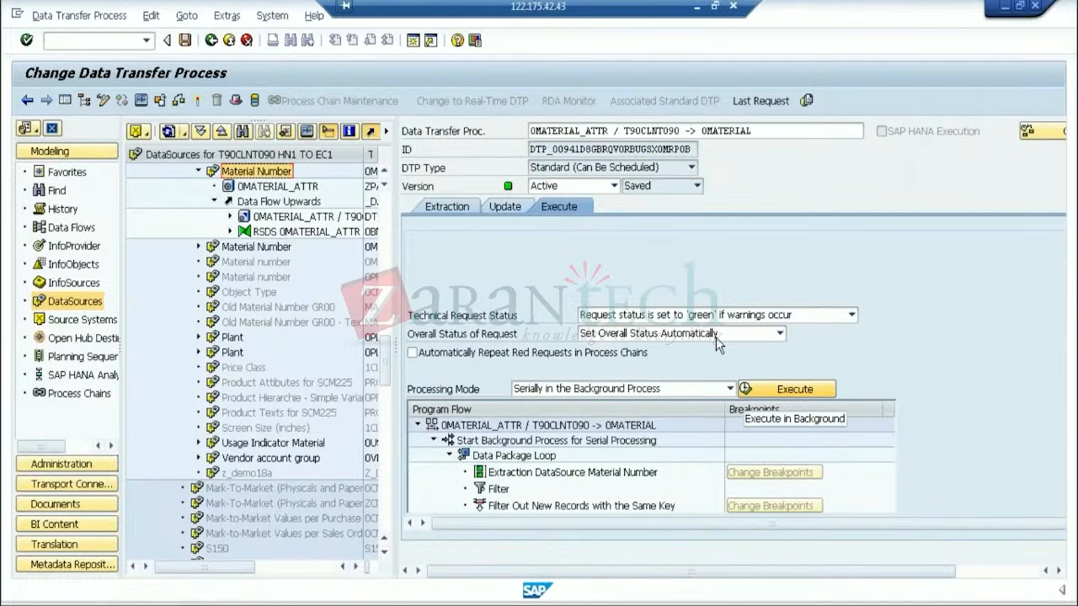
{"action": "left_click", "coordinate": [461, 217]}
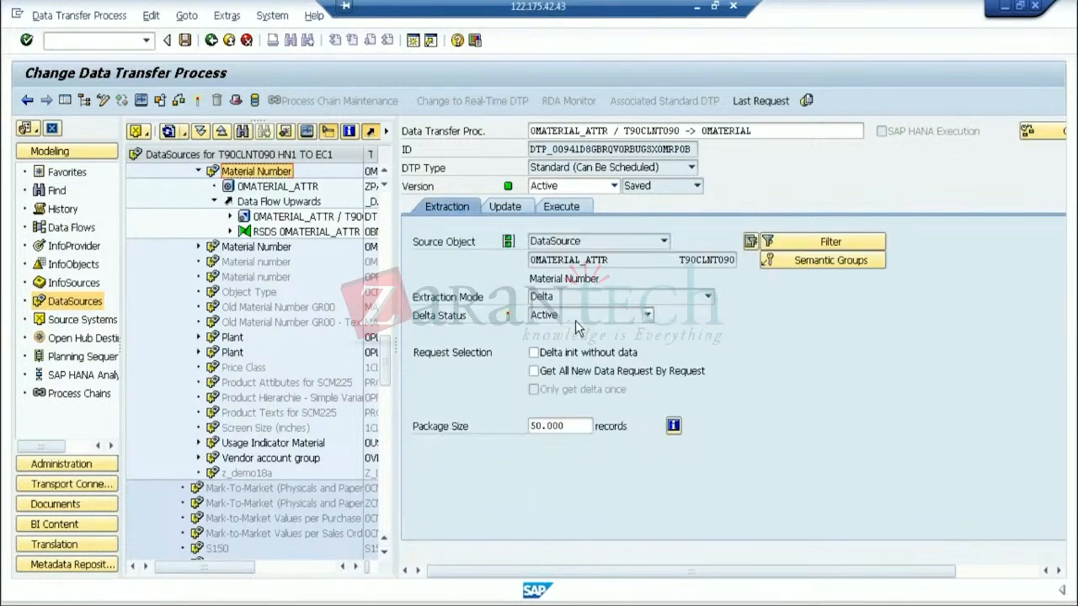
{"action": "left_click", "coordinate": [555, 209]}
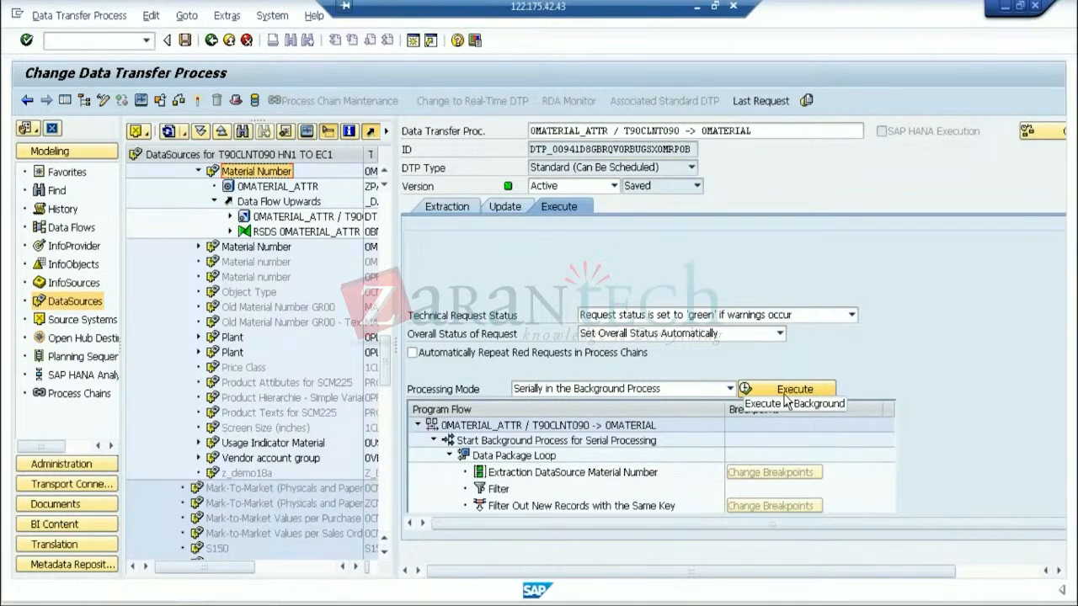
{"action": "double_click", "coordinate": [252, 174]}
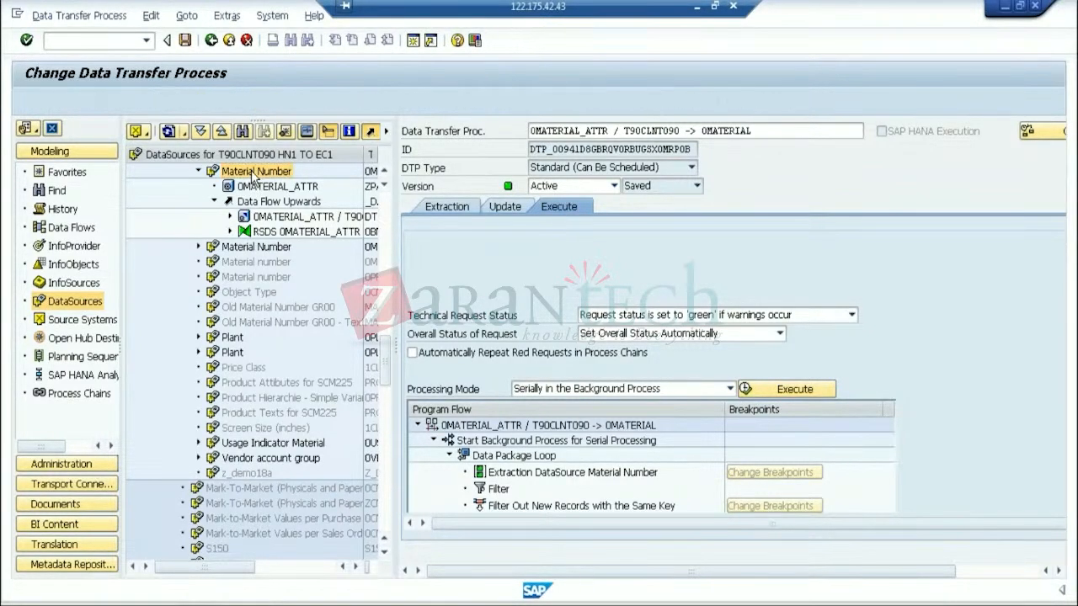
{"action": "right_click", "coordinate": [252, 175]}
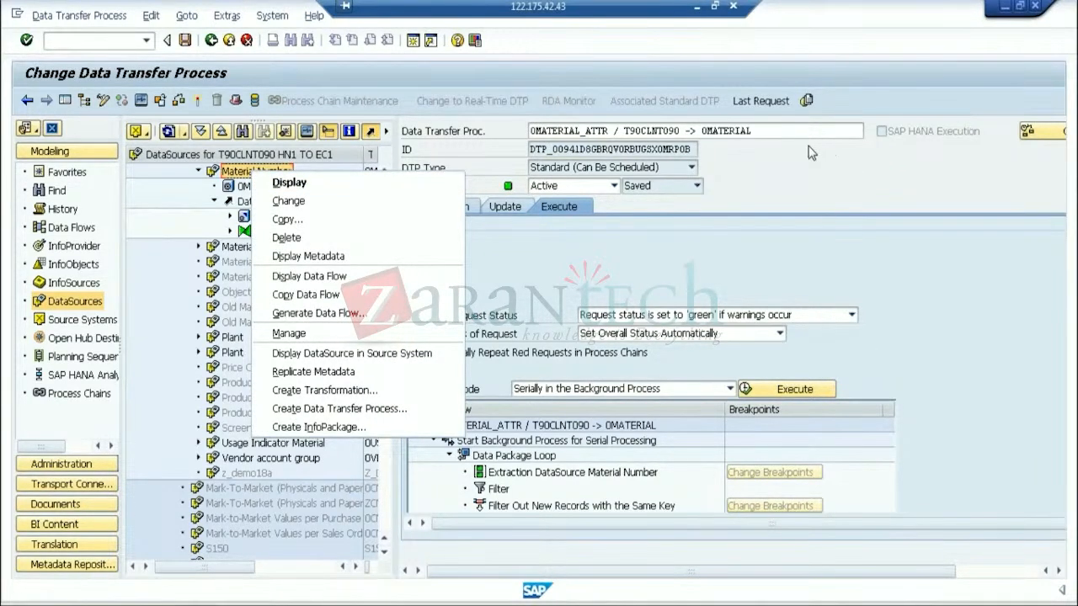
{"action": "left_click", "coordinate": [461, 209]}
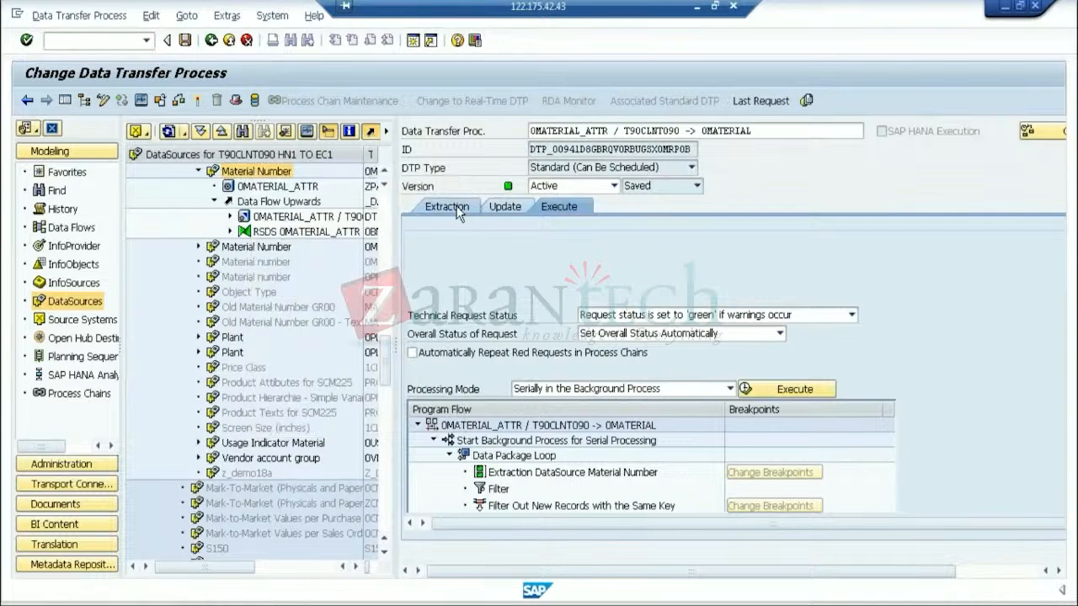
{"action": "left_click", "coordinate": [447, 207]}
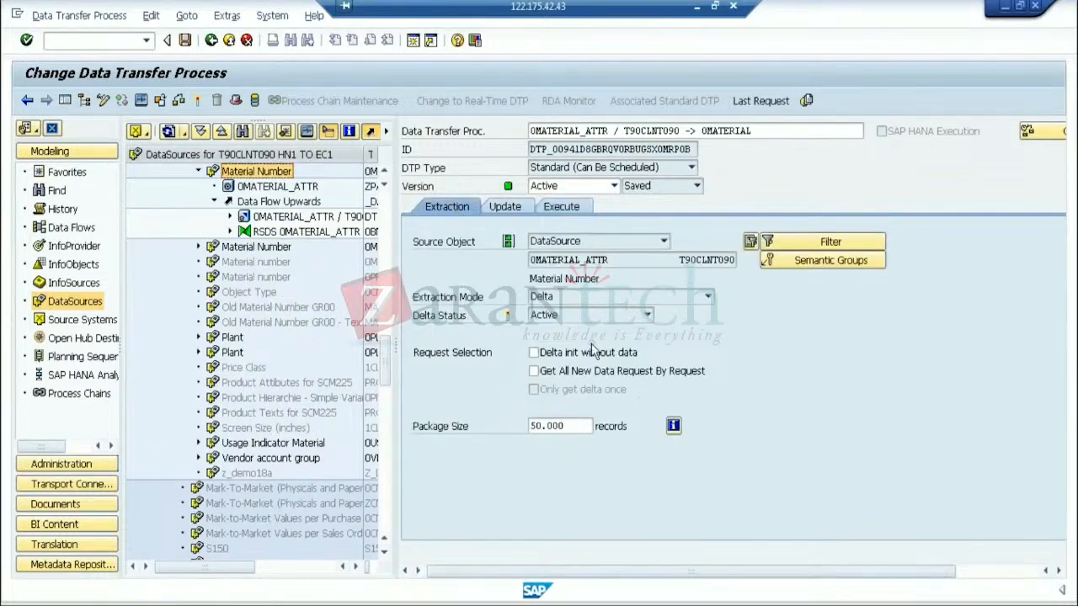
- Open the PSA requests of the Material Number DataSource and check the where-used list of request 599
{"action": "right_click", "coordinate": [272, 173]}
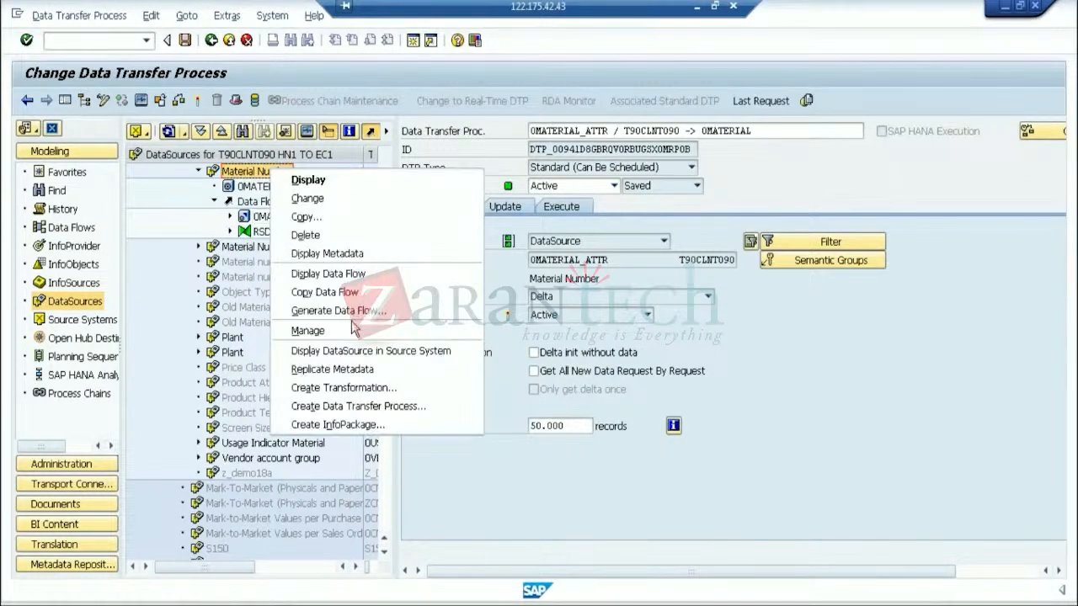
{"action": "left_click", "coordinate": [351, 333]}
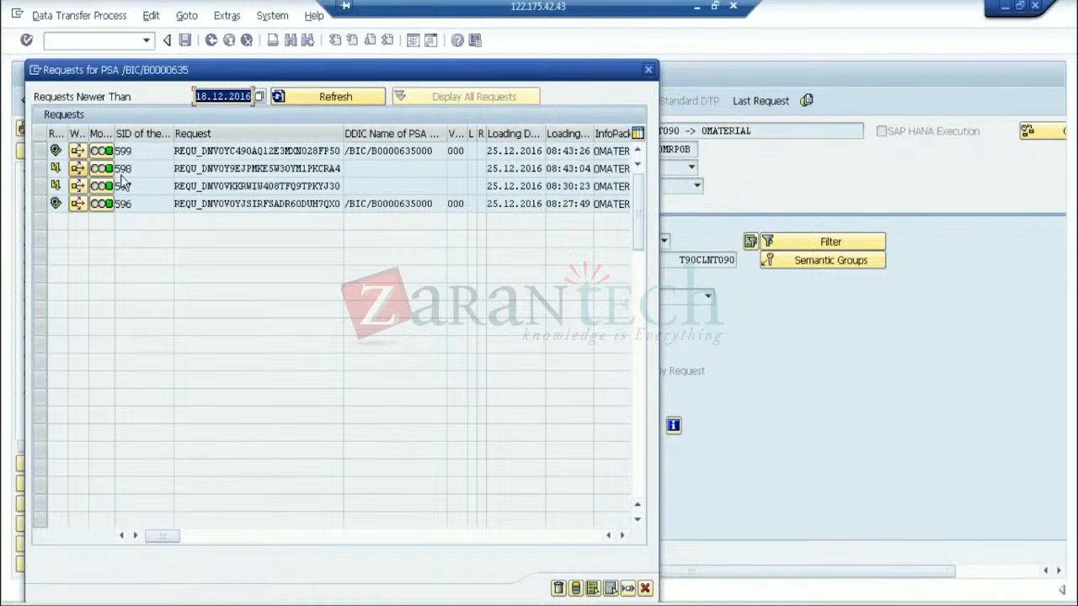
{"action": "left_click", "coordinate": [77, 154]}
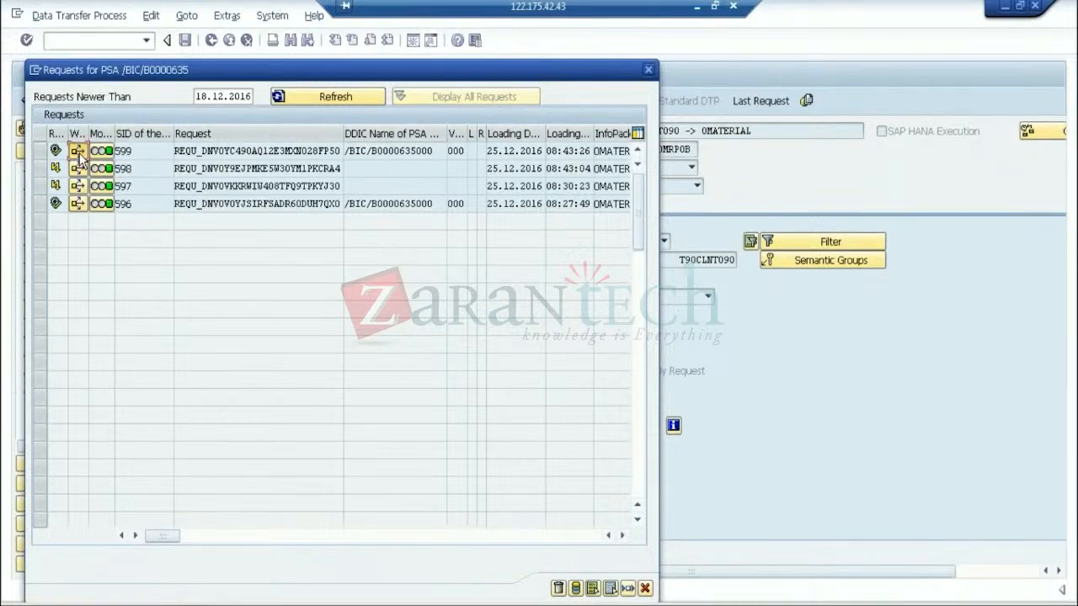
{"action": "left_click", "coordinate": [78, 155]}
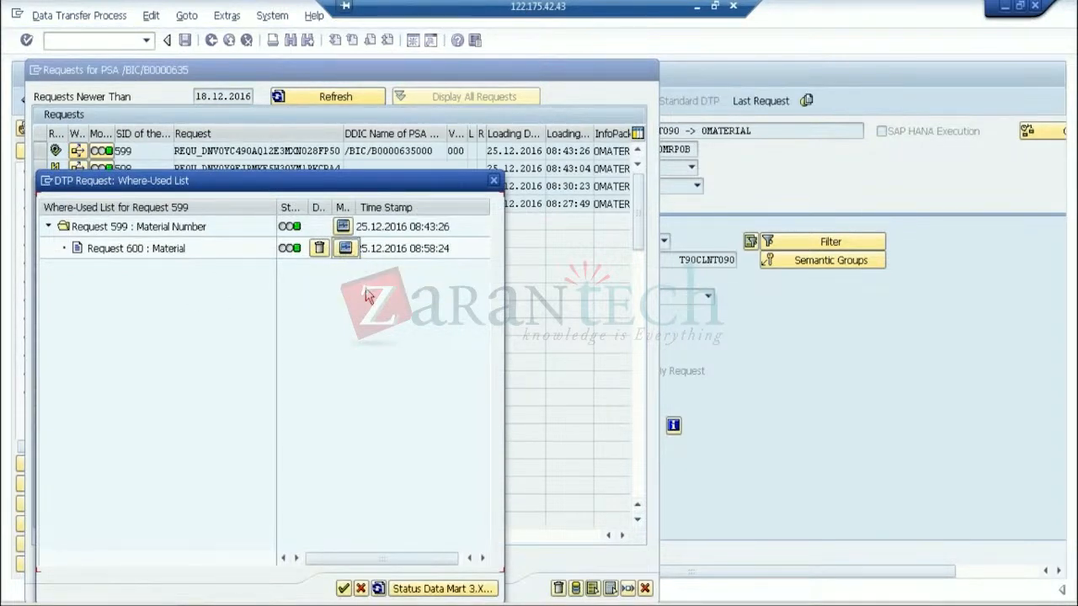
{"action": "left_click", "coordinate": [365, 589]}
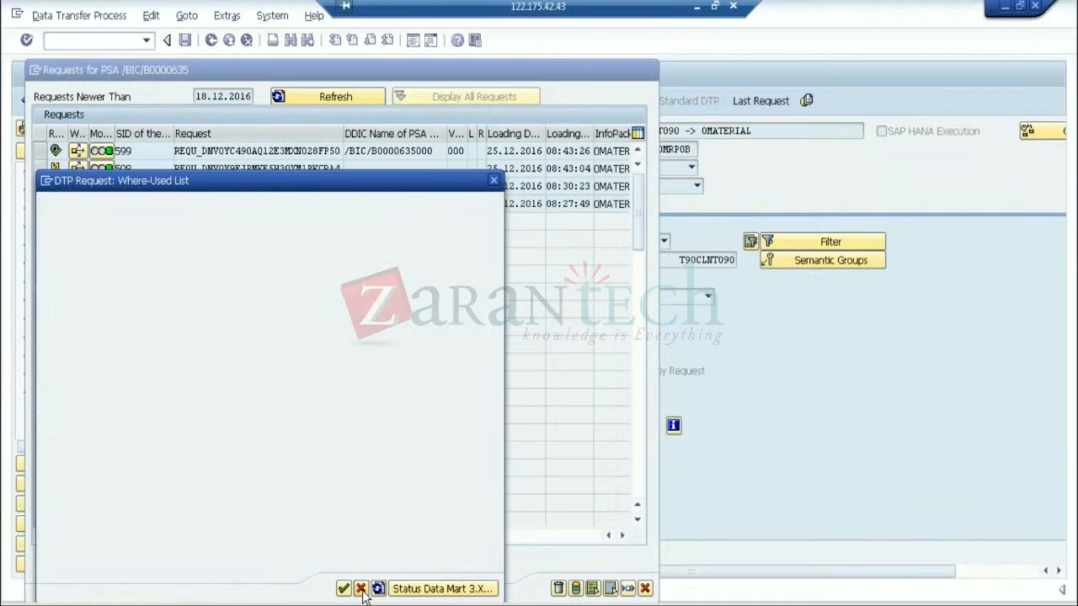
{"action": "left_click", "coordinate": [647, 70]}
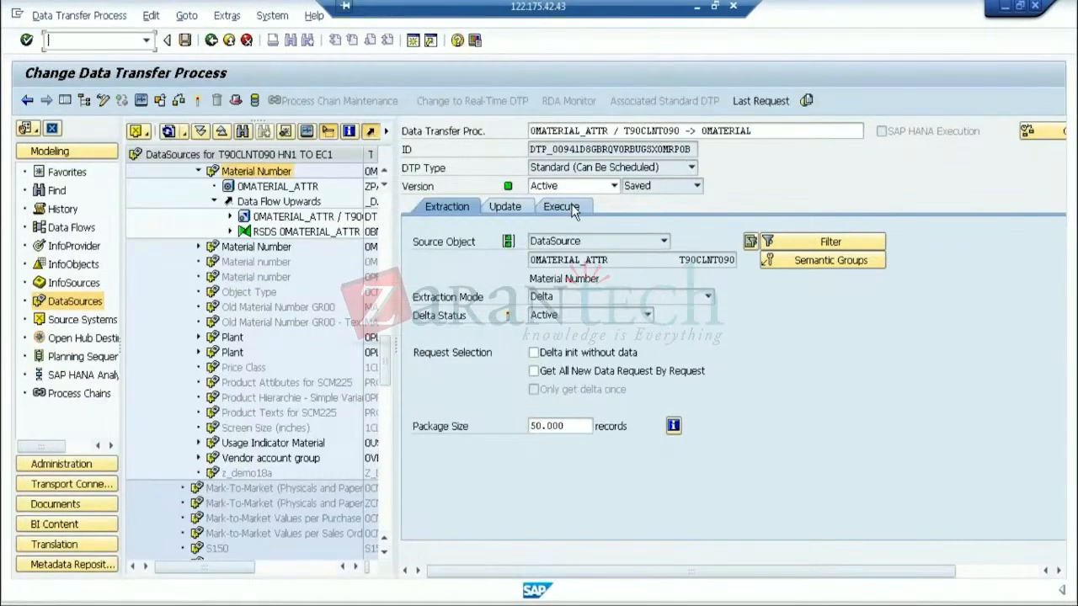
- Execute the delta DTP again serially in the background and check the inserted records and selections in its request monitor
{"action": "left_click", "coordinate": [561, 206]}
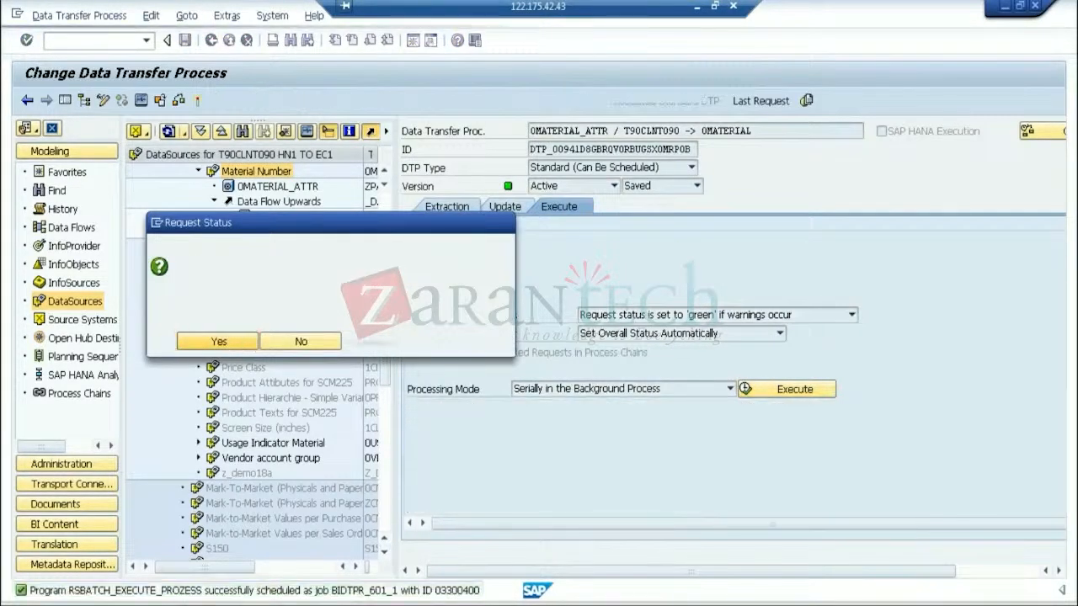
{"action": "left_click", "coordinate": [234, 344]}
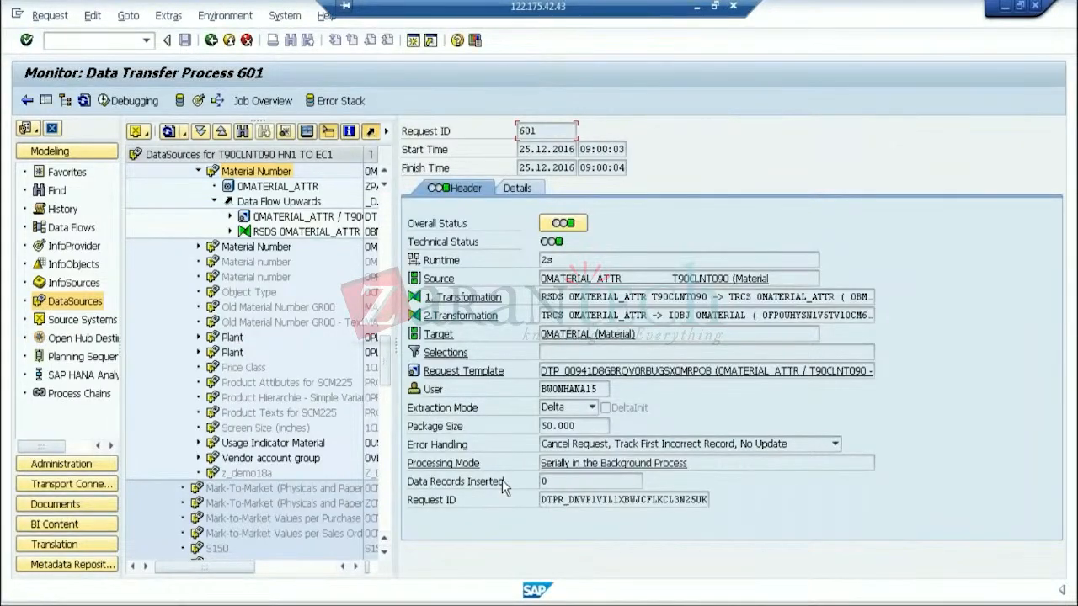
{"action": "left_click", "coordinate": [564, 481]}
{"action": "left_click", "coordinate": [635, 353]}
- Create a standard DTP from the Material Number DataSource to InfoObject 0MATERIAL, named 0MATERIAL_ATTR / T90CLNT090 -> 0MATERIAL FULL
{"action": "right_click", "coordinate": [261, 176]}
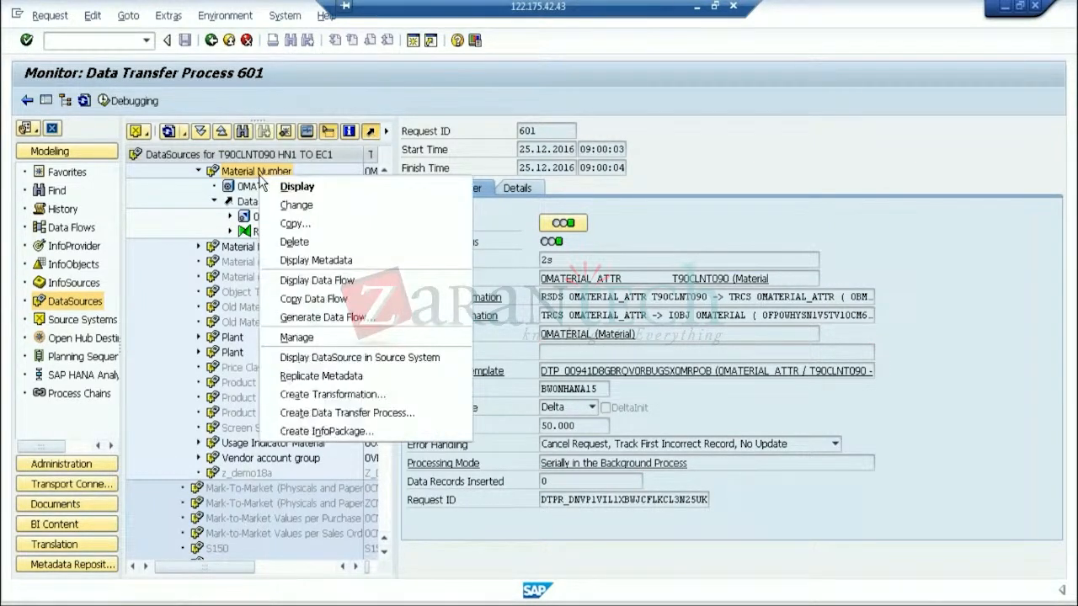
{"action": "left_click", "coordinate": [343, 413]}
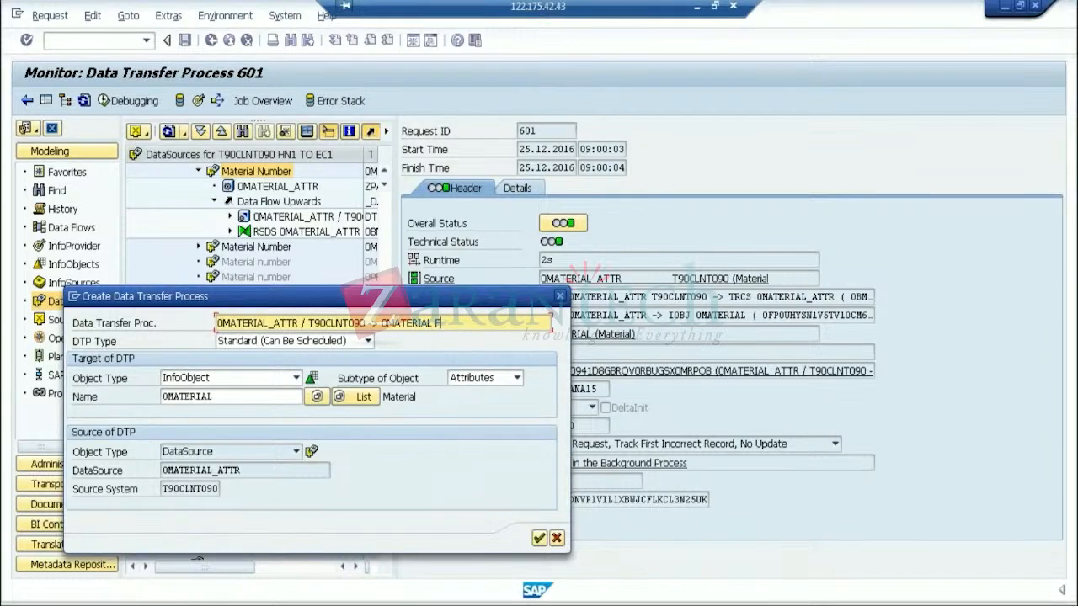
{"action": "double_click", "coordinate": [458, 323]}
{"action": "left_click", "coordinate": [464, 326]}
{"action": "left_click", "coordinate": [539, 539]}
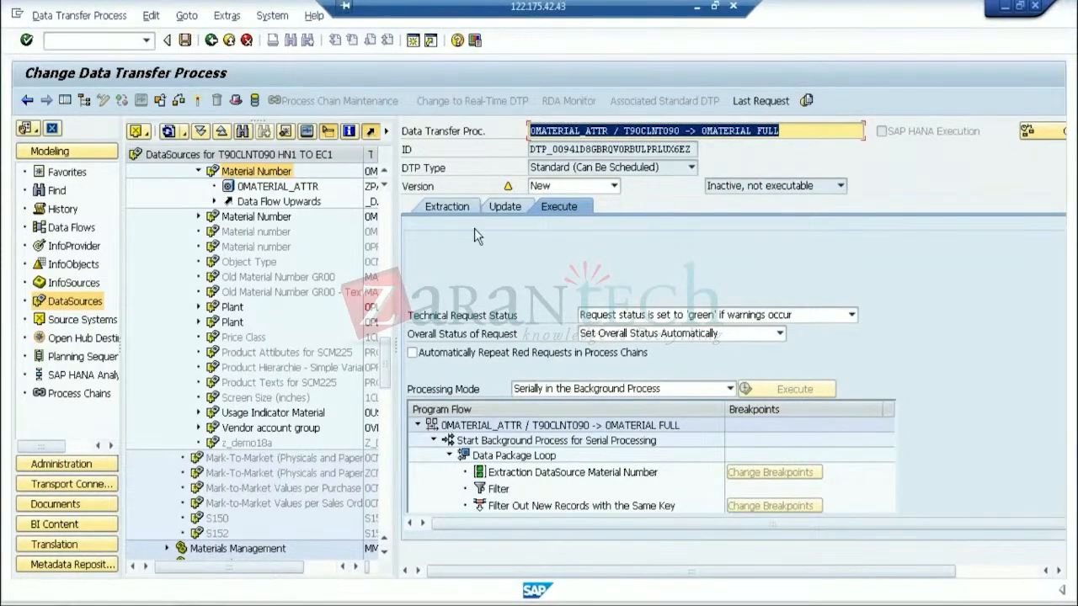
- Try to activate the new FULL DTP with Delta as its extraction mode and close the activation log
{"action": "left_click", "coordinate": [441, 212]}
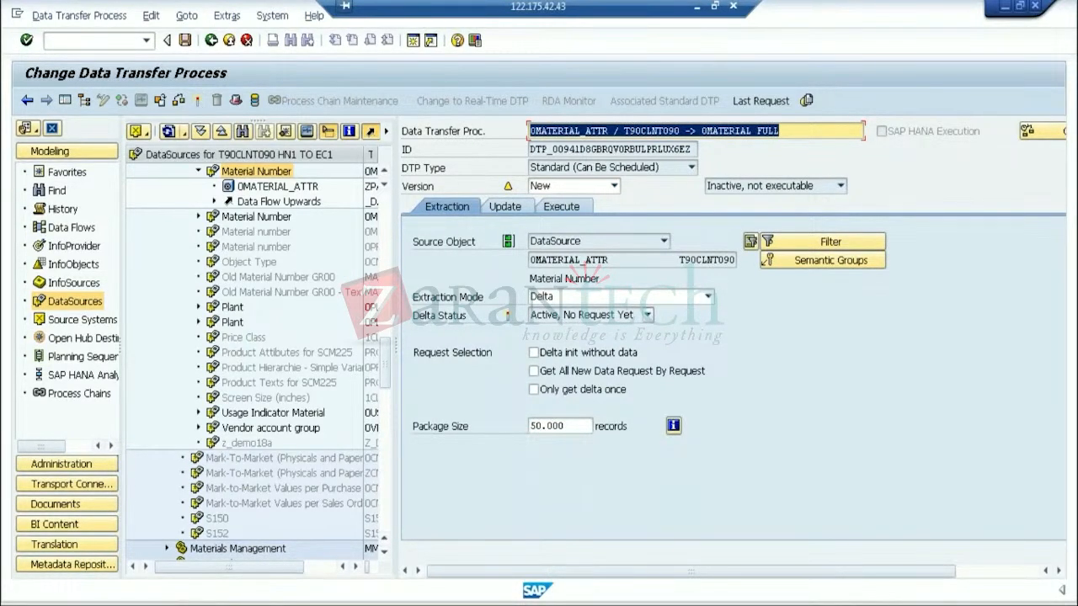
{"action": "left_click", "coordinate": [199, 101]}
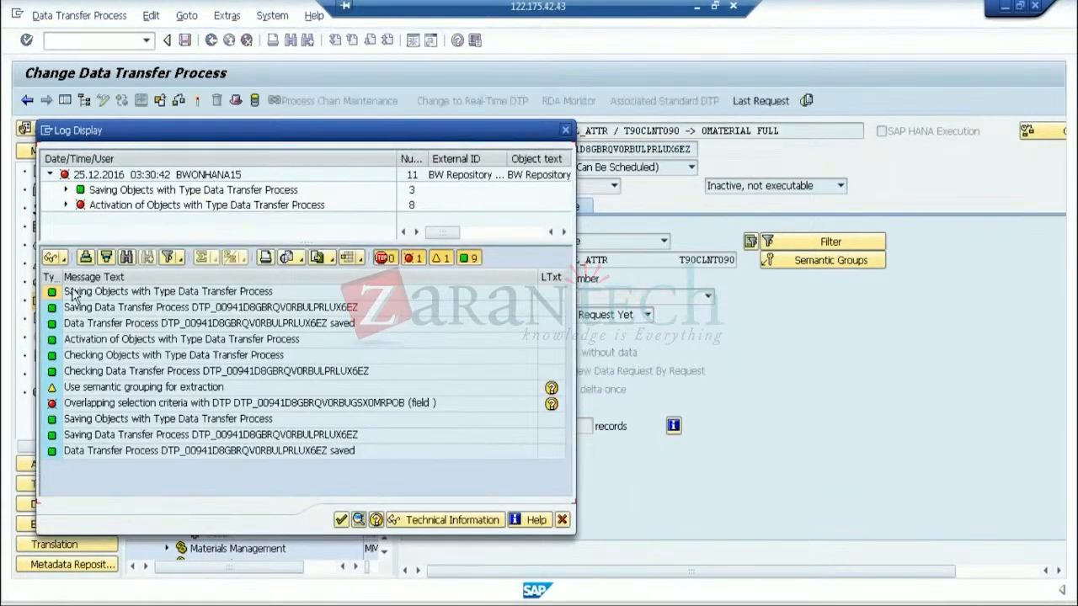
{"action": "left_click", "coordinate": [562, 520]}
{"action": "left_click", "coordinate": [562, 521]}
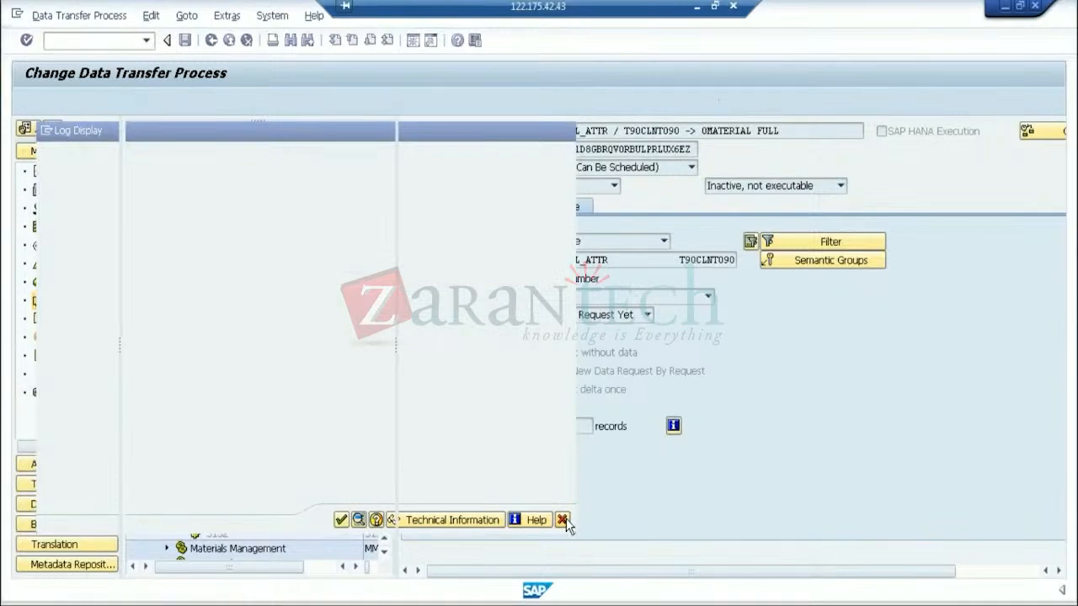
- Set the DTP's extraction mode to Full and activate it, accepting the consistency check
{"action": "left_click", "coordinate": [589, 297]}
{"action": "left_click", "coordinate": [567, 311]}
{"action": "left_click", "coordinate": [199, 101]}
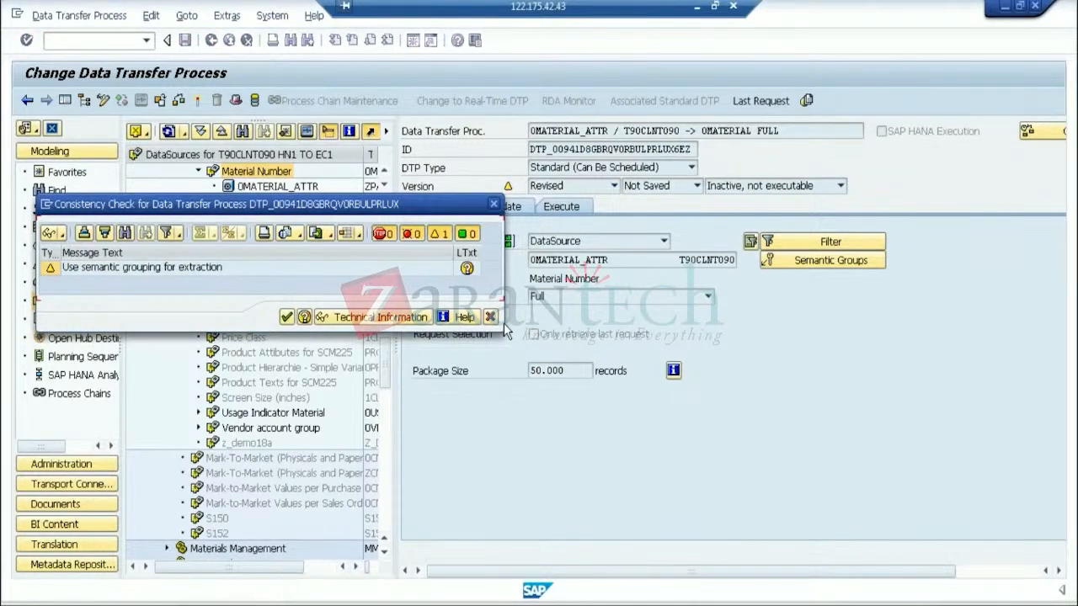
{"action": "left_click", "coordinate": [286, 318]}
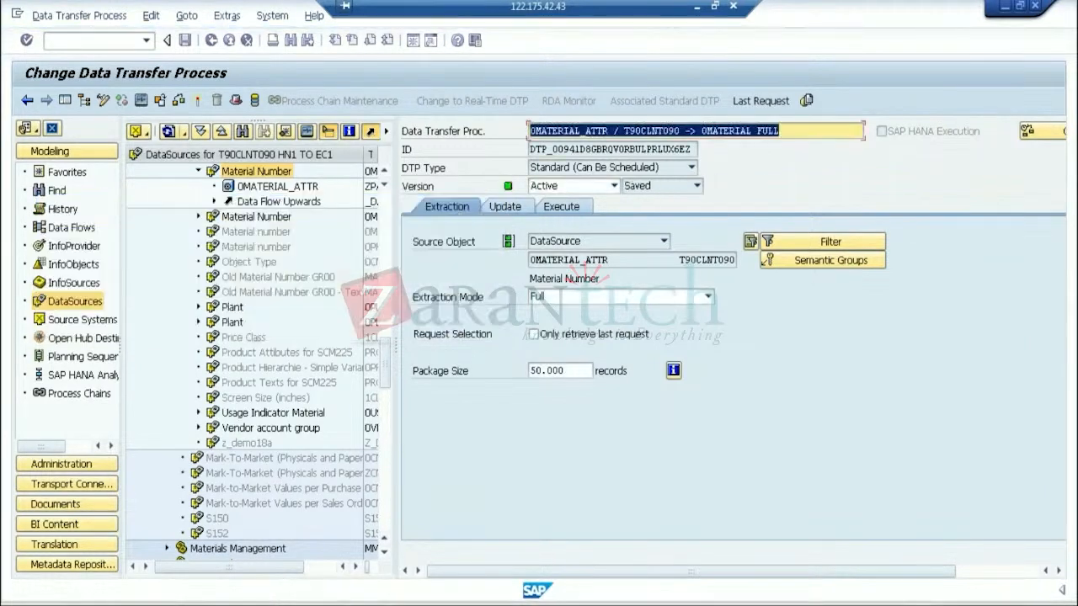
- Execute the full DTP serially in the background and inspect the request selections in its monitor
{"action": "left_click", "coordinate": [571, 208]}
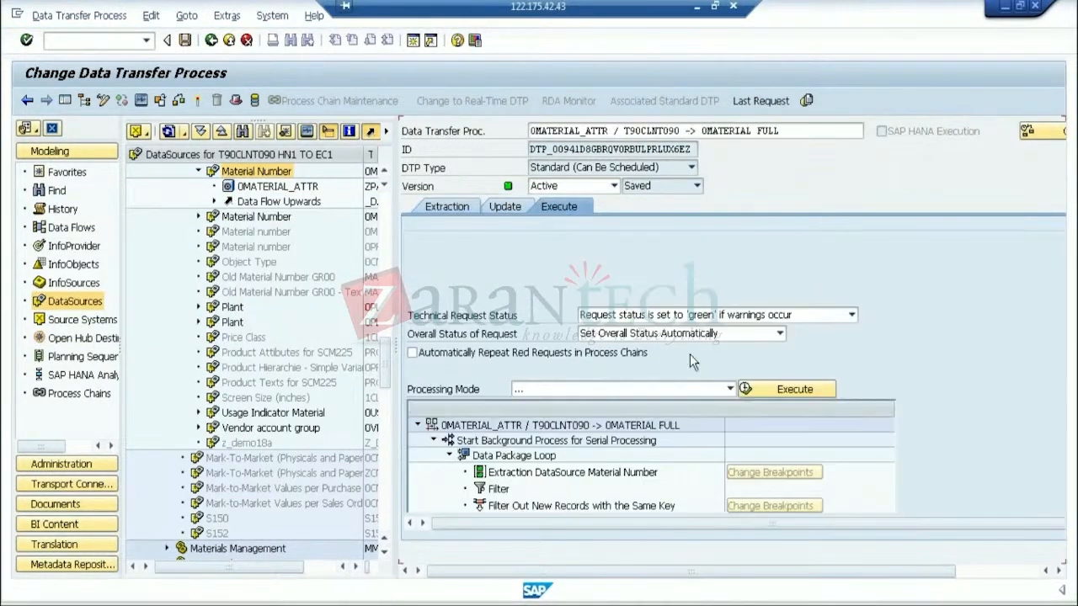
{"action": "left_click", "coordinate": [785, 389]}
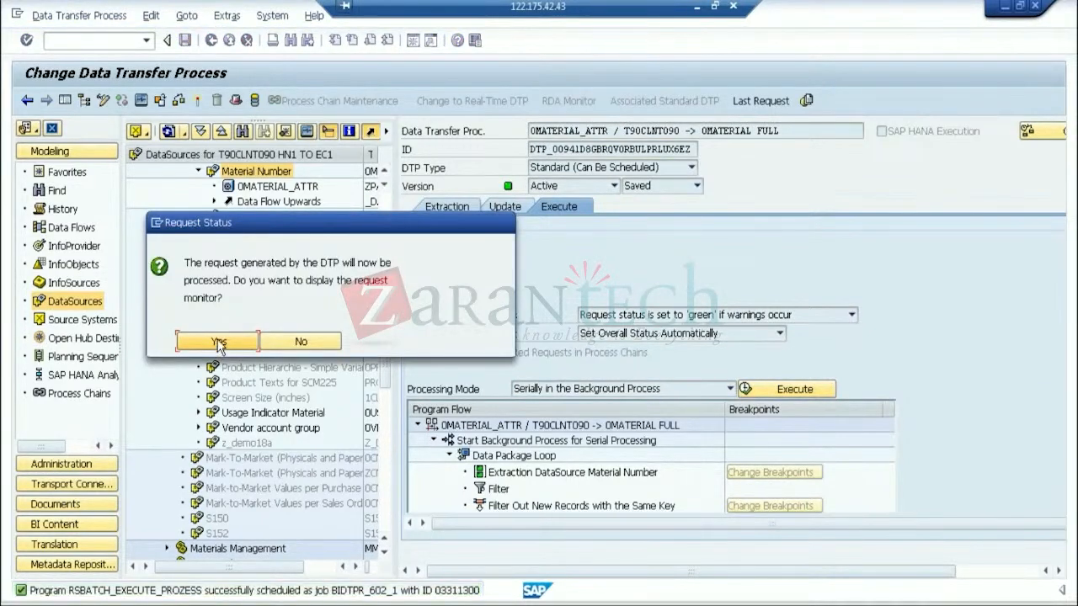
{"action": "left_click", "coordinate": [219, 341]}
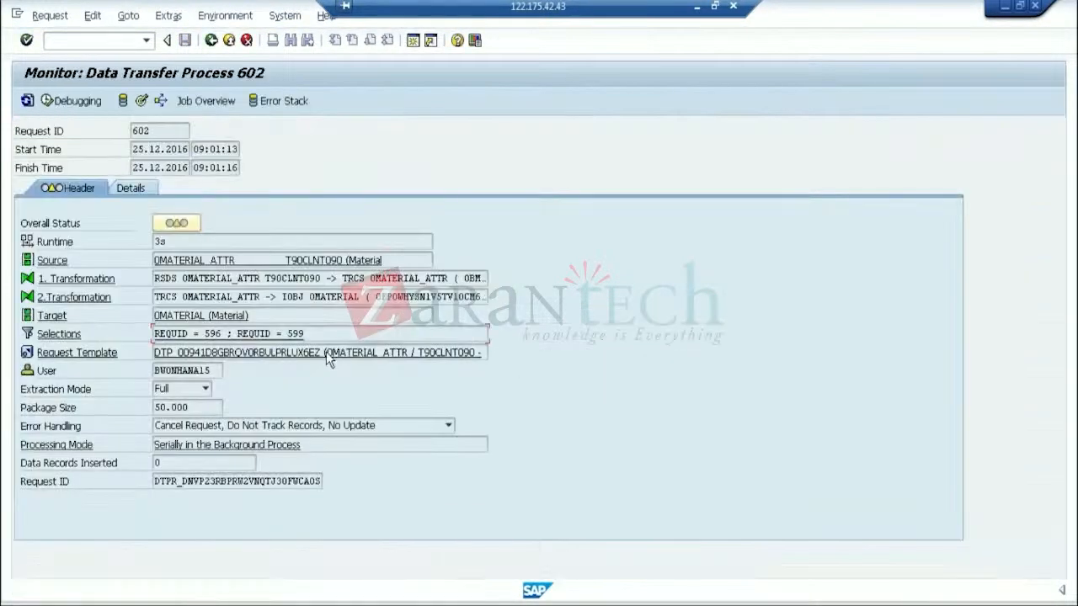
{"action": "triple_click", "coordinate": [298, 340]}
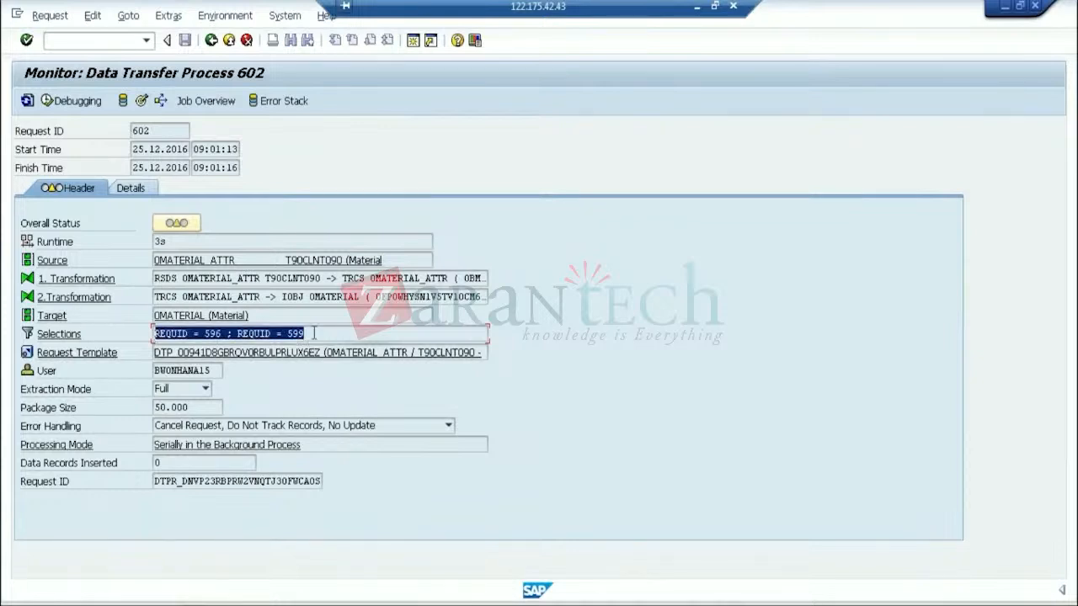
{"action": "left_click", "coordinate": [206, 335]}
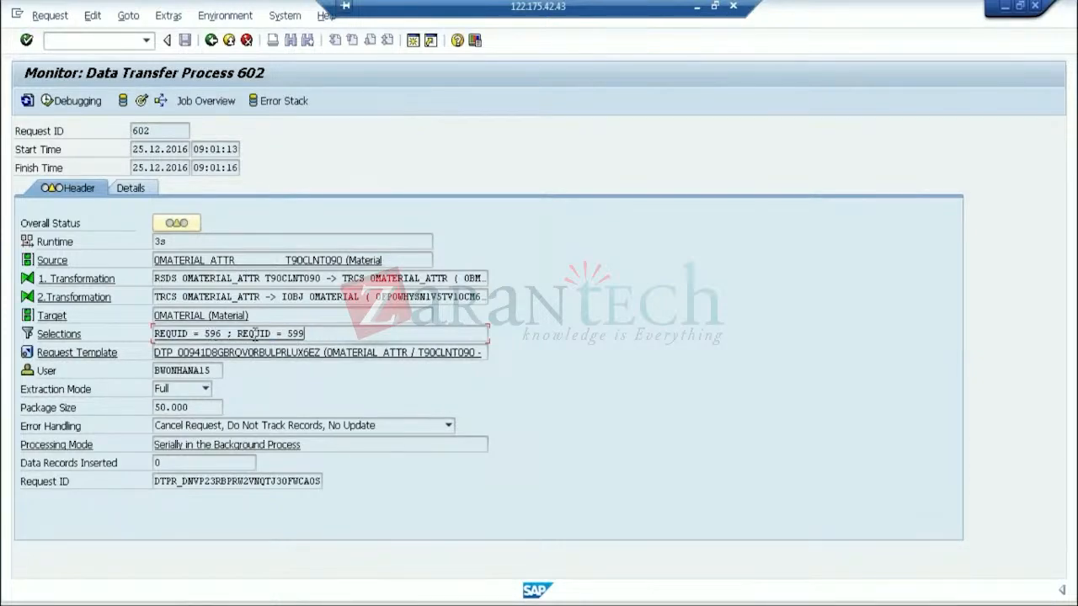
- Check the full request's transferred records among the 0MATERIAL target's requests and try to change its QM status
{"action": "left_click", "coordinate": [141, 101]}
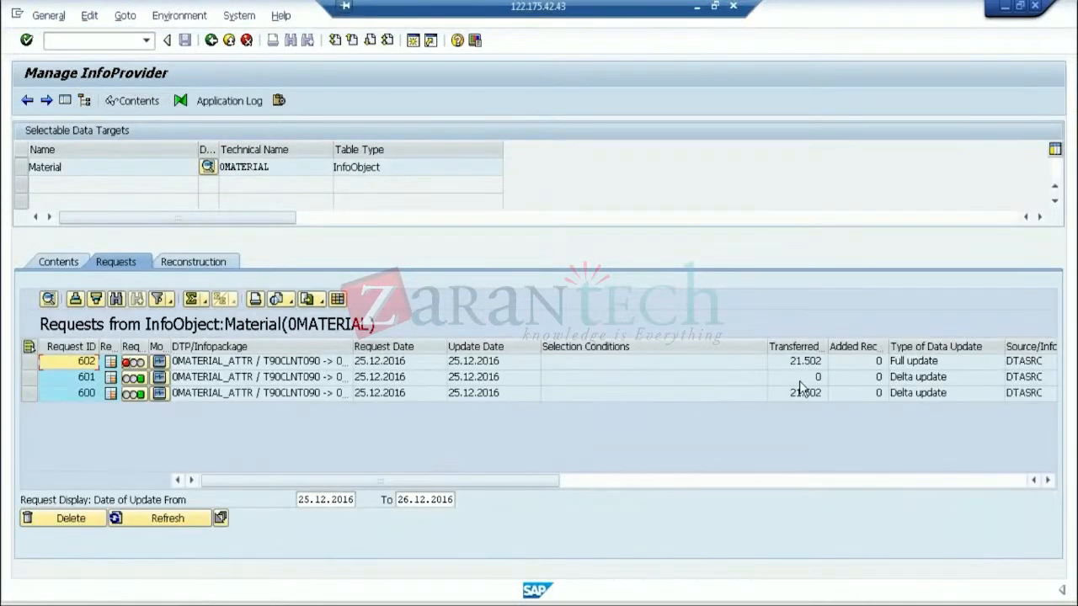
{"action": "left_click", "coordinate": [811, 367]}
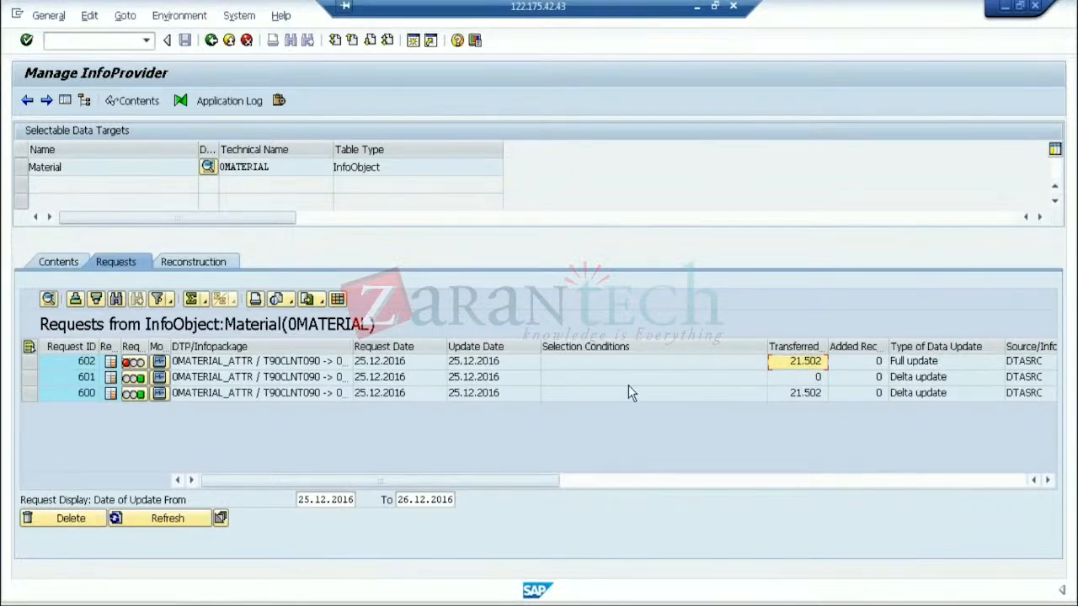
{"action": "left_click", "coordinate": [135, 362]}
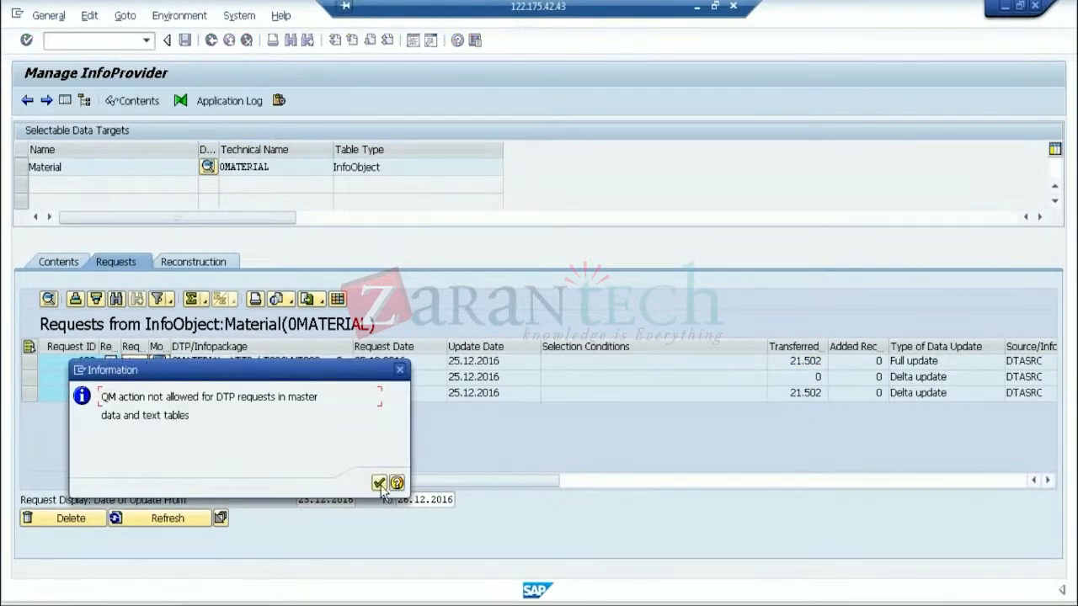
- Open the full DTP request's monitor from the 0MATERIAL request list and change its overall status to Status G
{"action": "left_click", "coordinate": [379, 484]}
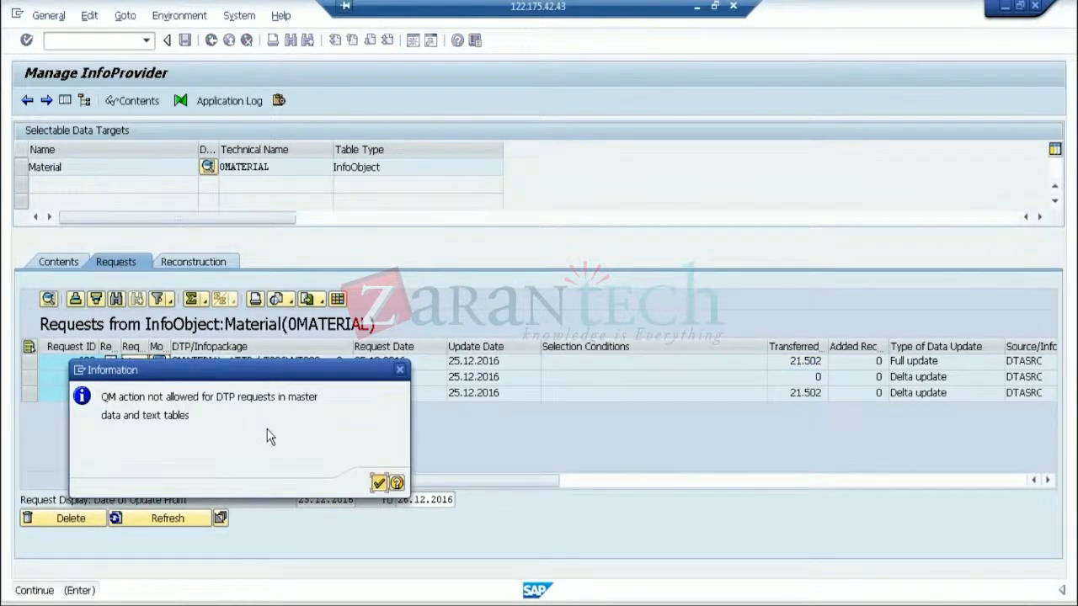
{"action": "left_click", "coordinate": [160, 362]}
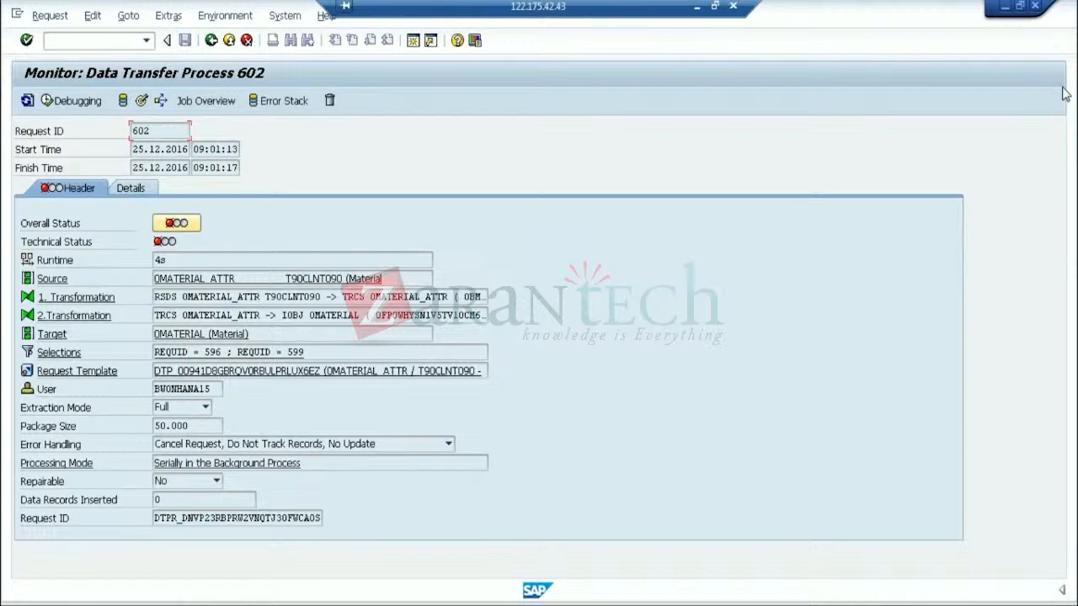
{"action": "left_click", "coordinate": [180, 226]}
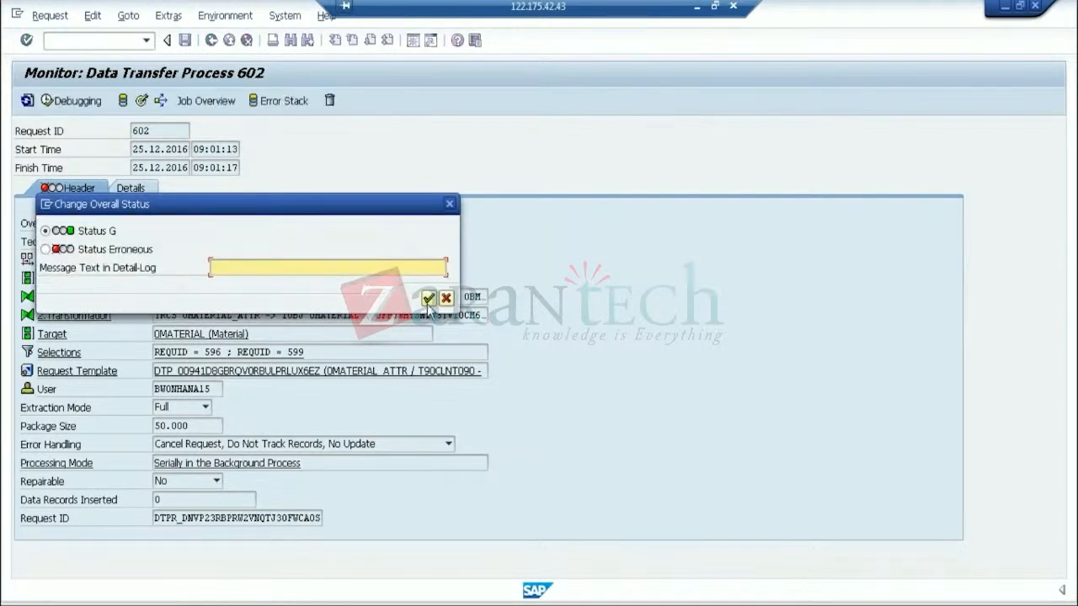
{"action": "left_click", "coordinate": [428, 298]}
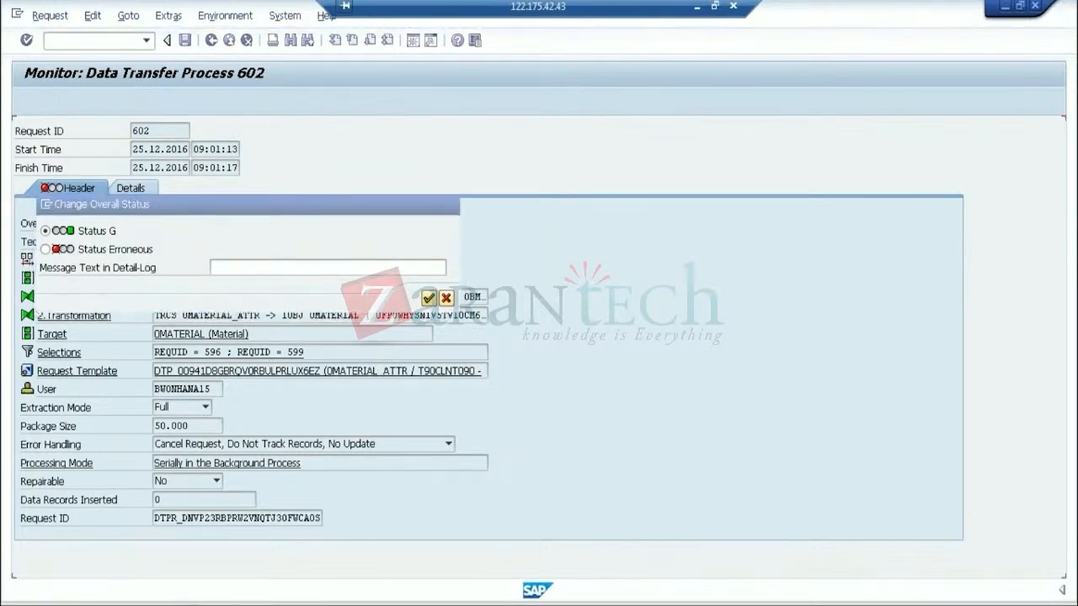
{"action": "left_click", "coordinate": [229, 41]}
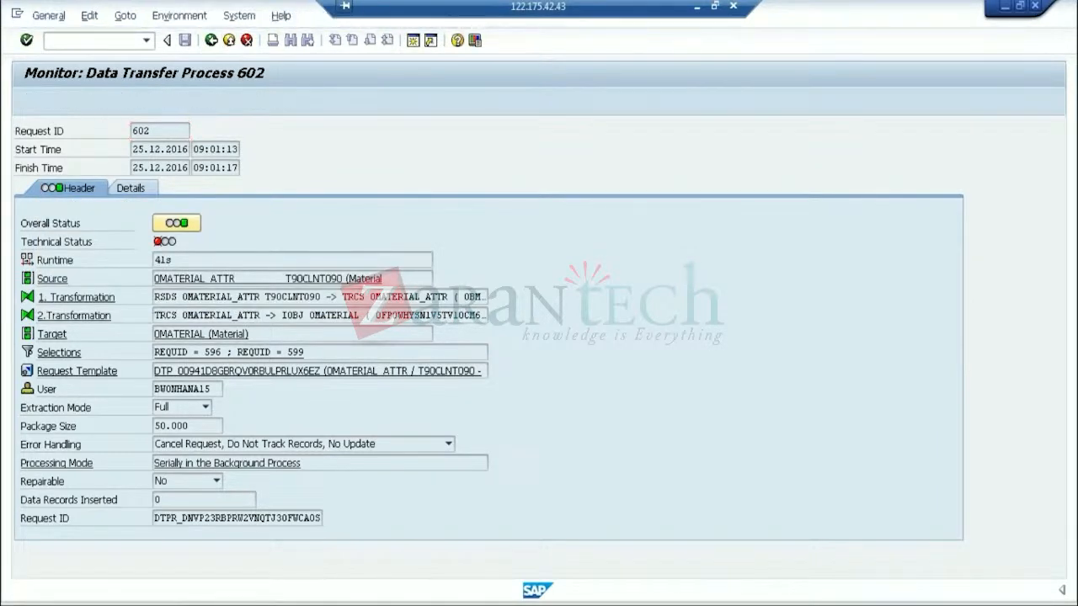
- Switch to the PowerPoint deck, add a blank slide at the end and draw a rounded rectangle labelled PSA
{"action": "left_click", "coordinate": [696, 7]}
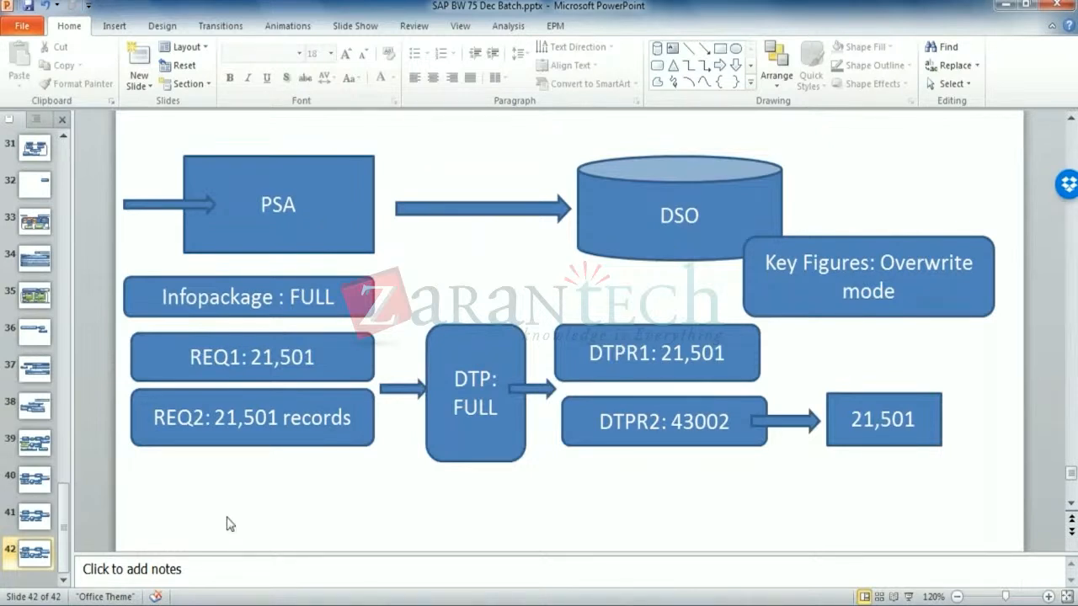
{"action": "left_click", "coordinate": [142, 88]}
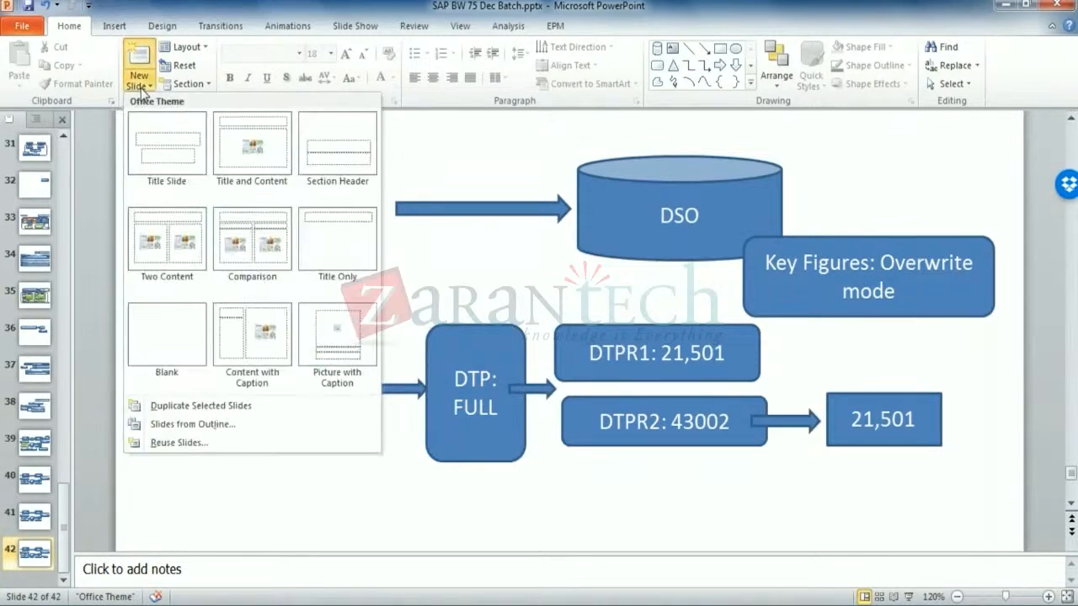
{"action": "left_click", "coordinate": [188, 350]}
{"action": "left_click", "coordinate": [658, 65]}
{"action": "mouse_move", "coordinate": [142, 148]}
{"action": "left_mouse_down"}
{"action": "mouse_move", "coordinate": [142, 161]}
{"action": "mouse_move", "coordinate": [320, 203]}
{"action": "left_mouse_up"}
{"action": "type", "text": "PSA"}
{"action": "left_click", "coordinate": [479, 320]}
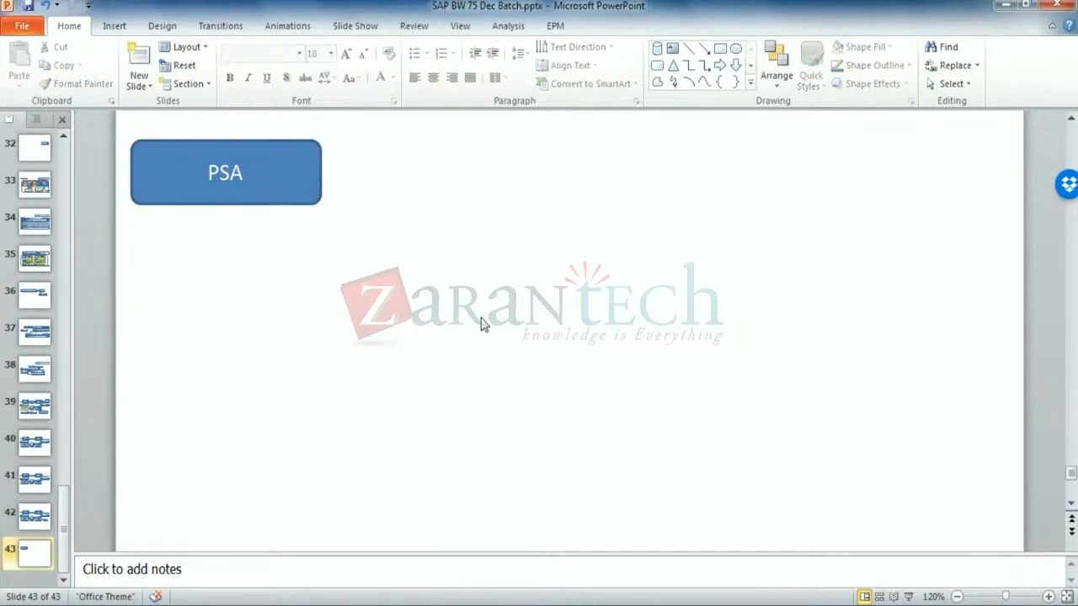
- Draw a cylinder labelled Sales beside the PSA box and connect the box to it with a block arrow
{"action": "left_click", "coordinate": [657, 48]}
{"action": "mouse_move", "coordinate": [440, 139]}
{"action": "left_mouse_down"}
{"action": "mouse_move", "coordinate": [466, 216]}
{"action": "mouse_move", "coordinate": [646, 228]}
{"action": "left_mouse_up"}
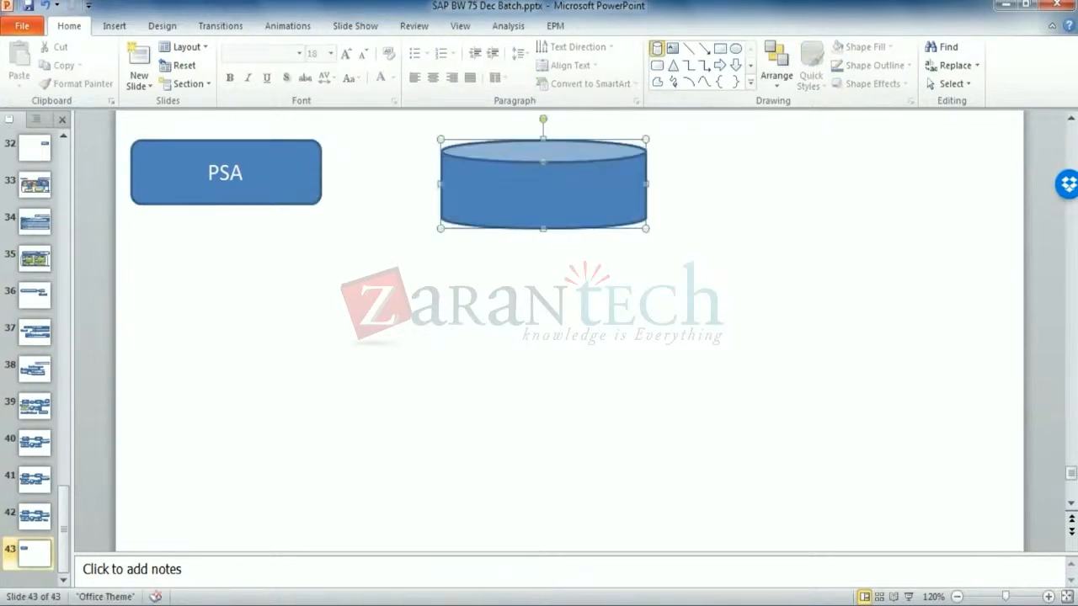
{"action": "left_click_drag", "start_coordinate": [551, 190], "coordinate": [551, 179]}
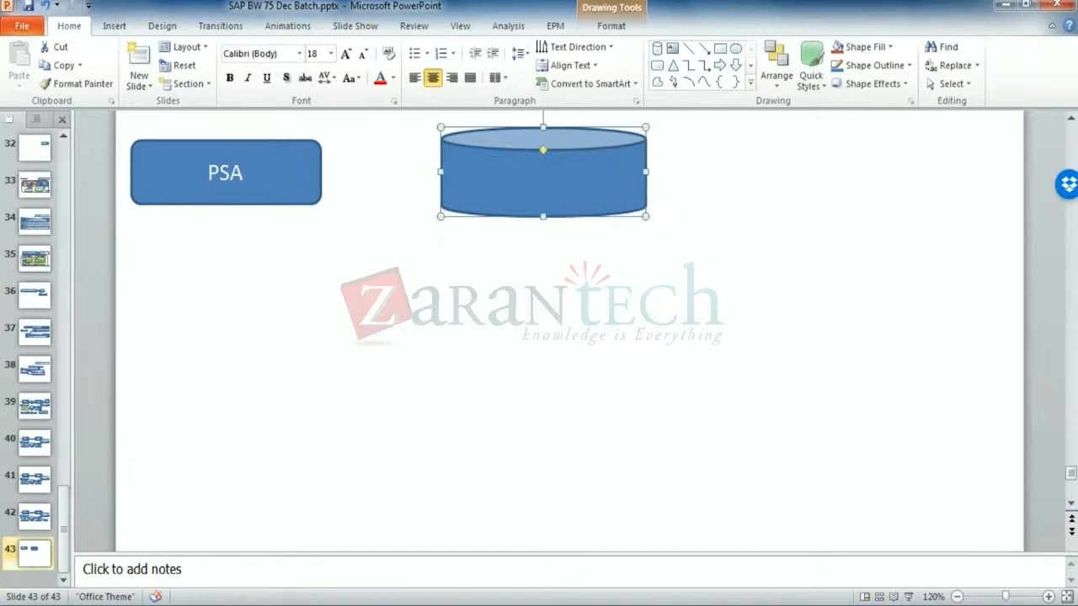
{"action": "type", "text": "Sales"}
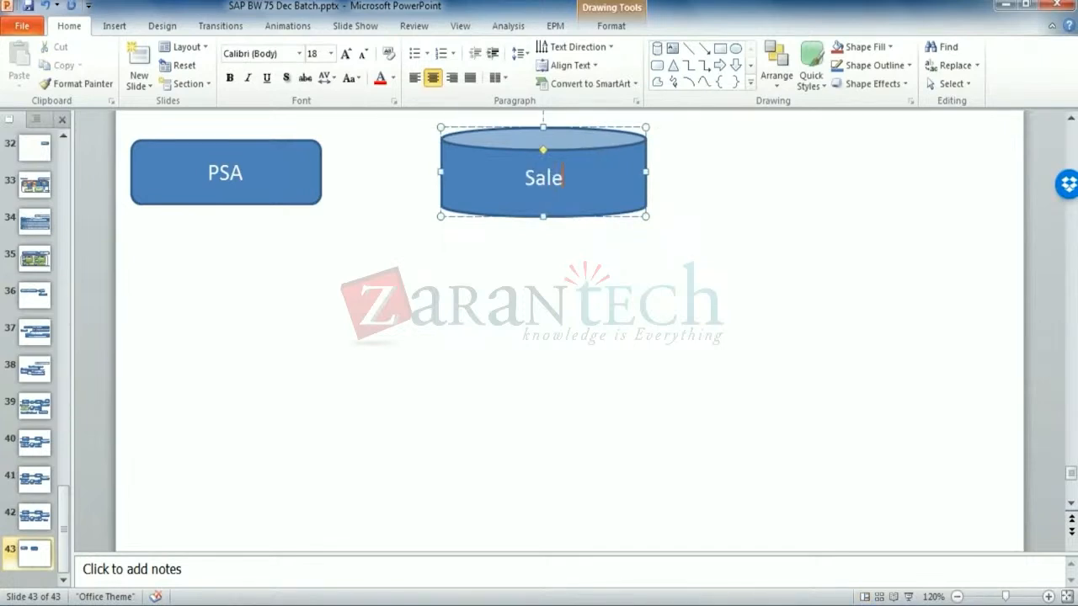
{"action": "left_click", "coordinate": [509, 317]}
{"action": "left_click", "coordinate": [719, 65]}
{"action": "left_click_drag", "start_coordinate": [322, 161], "coordinate": [441, 183]}
{"action": "left_click", "coordinate": [460, 322]}
- Draw a second cylinder below Sales and label it Shipping data
{"action": "left_click", "coordinate": [604, 202]}
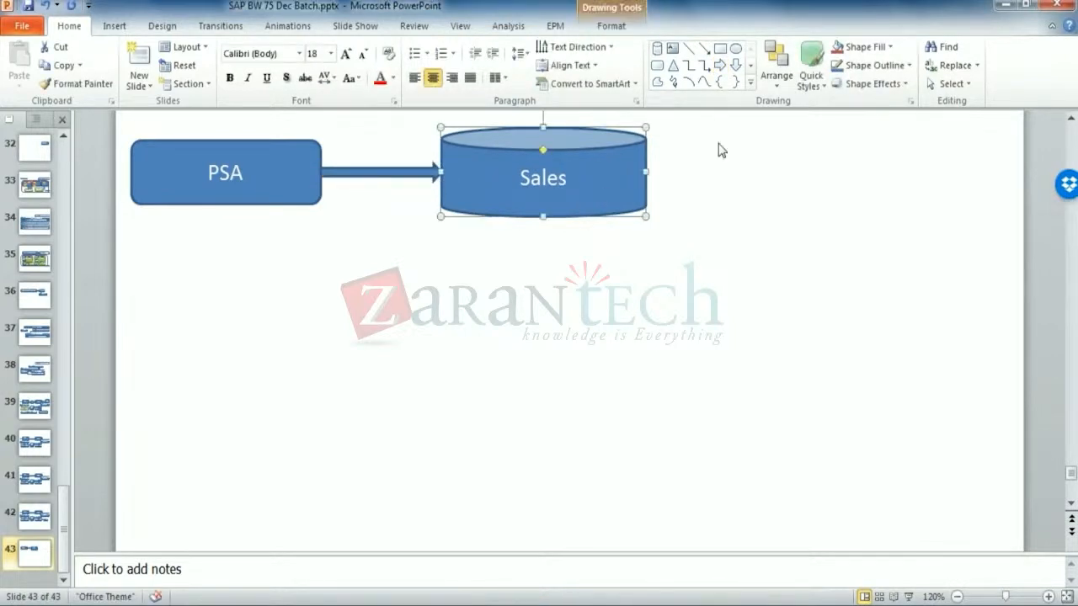
{"action": "left_click", "coordinate": [657, 65]}
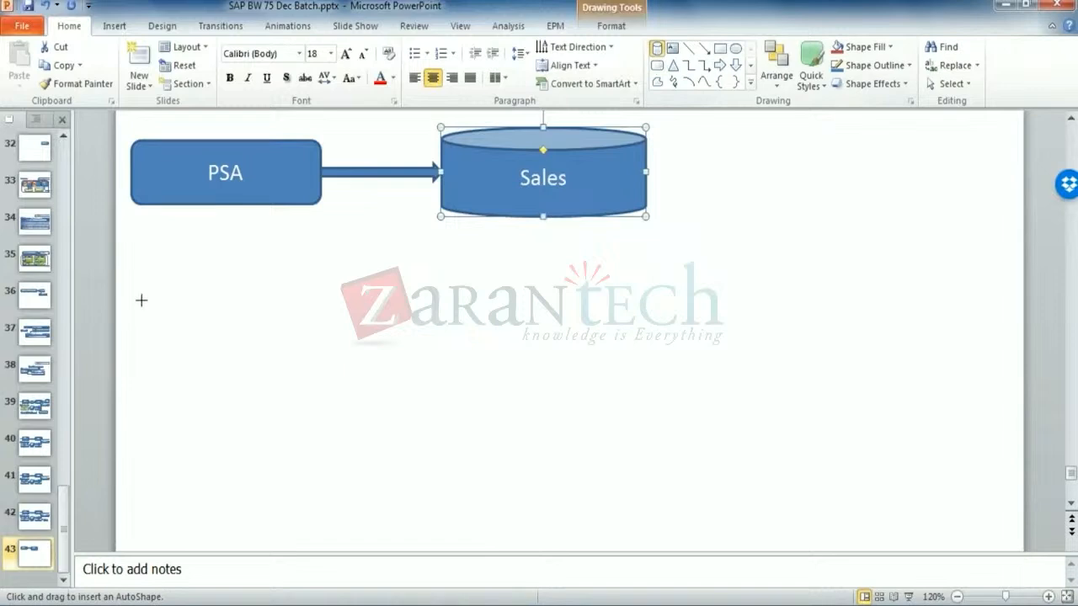
{"action": "left_click_drag", "start_coordinate": [441, 259], "coordinate": [653, 348]}
{"action": "type", "text": "Sh"}
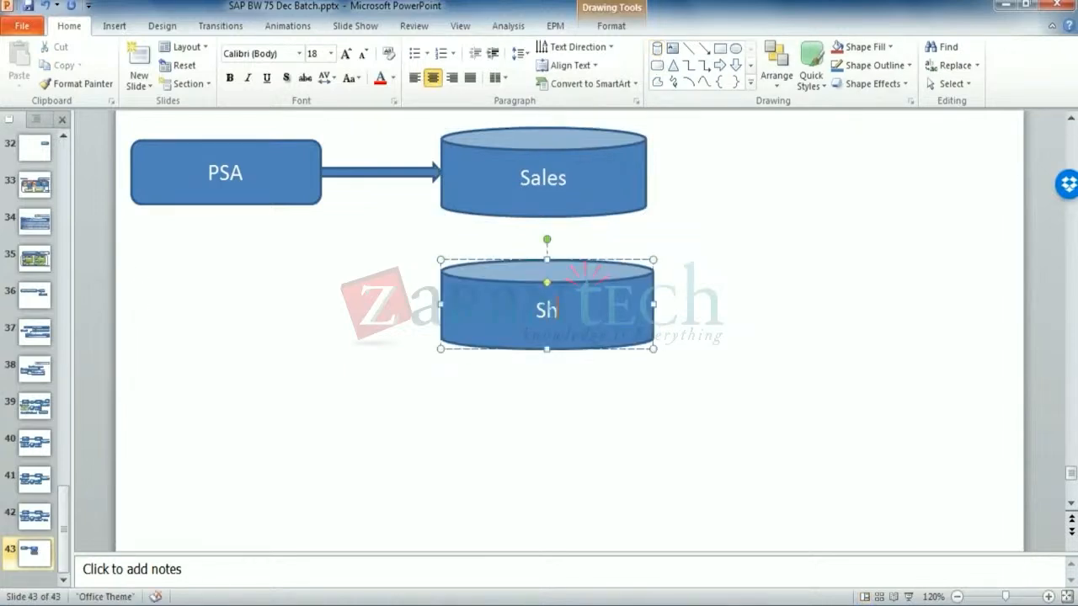
{"action": "type", "text": "ipping data"}
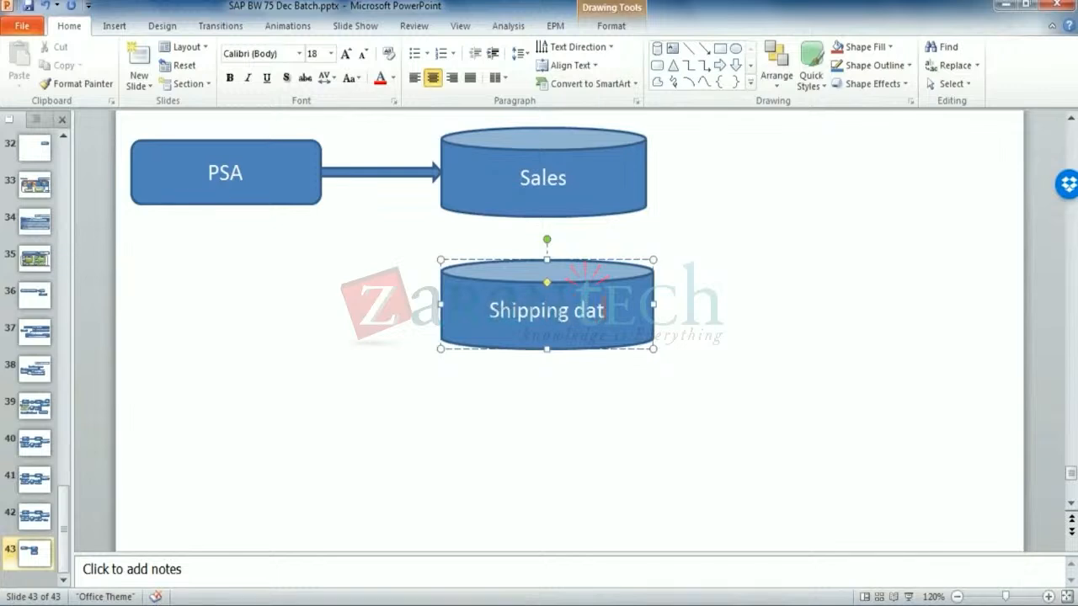
{"action": "left_click", "coordinate": [648, 450]}
- Place a copy of the PSA box beside the Shipping data cylinder and link the two with a block arrow
{"action": "left_click", "coordinate": [272, 188]}
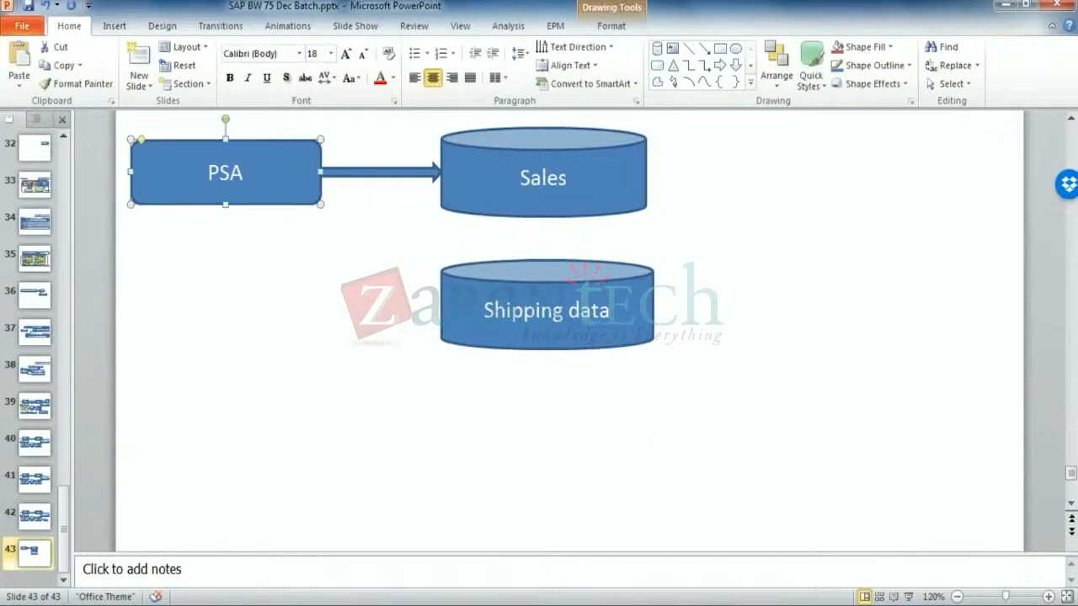
{"action": "key", "text": "ctrl+v"}
{"action": "left_click_drag", "start_coordinate": [295, 198], "coordinate": [283, 308]}
{"action": "left_click", "coordinate": [324, 412]}
{"action": "left_click", "coordinate": [434, 425]}
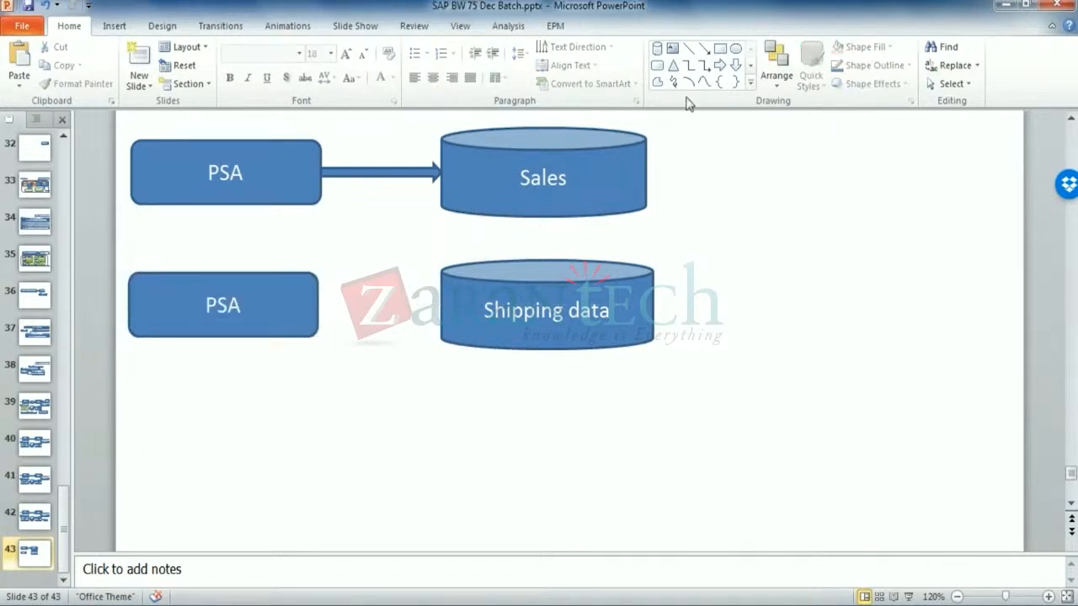
{"action": "left_click", "coordinate": [719, 65]}
{"action": "mouse_move", "coordinate": [318, 293]}
{"action": "left_mouse_down"}
{"action": "mouse_move", "coordinate": [356, 317]}
{"action": "mouse_move", "coordinate": [441, 317]}
{"action": "left_mouse_up"}
{"action": "left_click", "coordinate": [449, 379]}
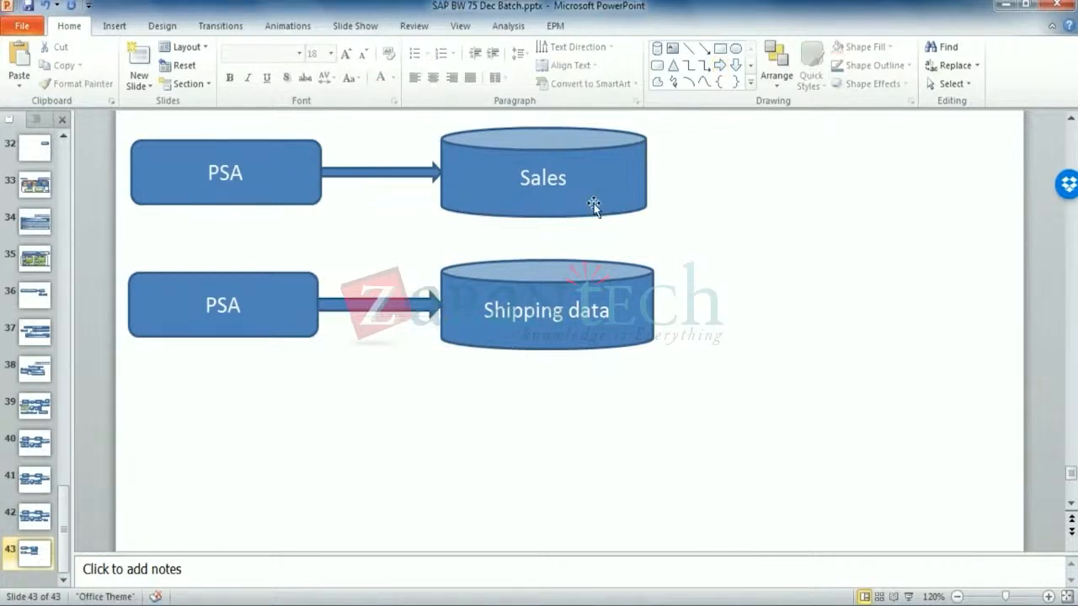
{"action": "left_click", "coordinate": [594, 202]}
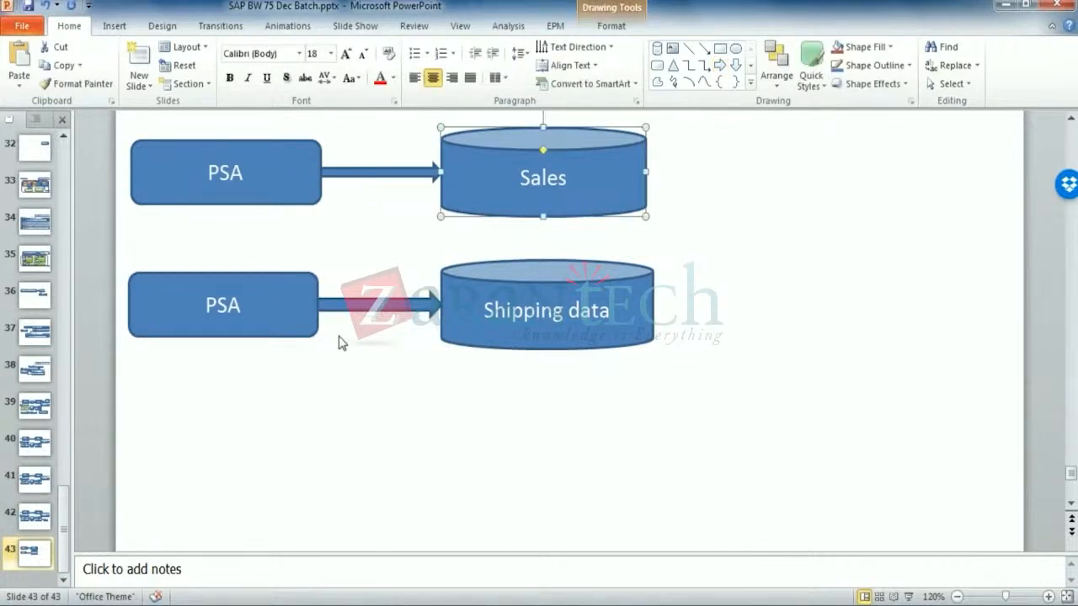
{"action": "left_click", "coordinate": [671, 248]}
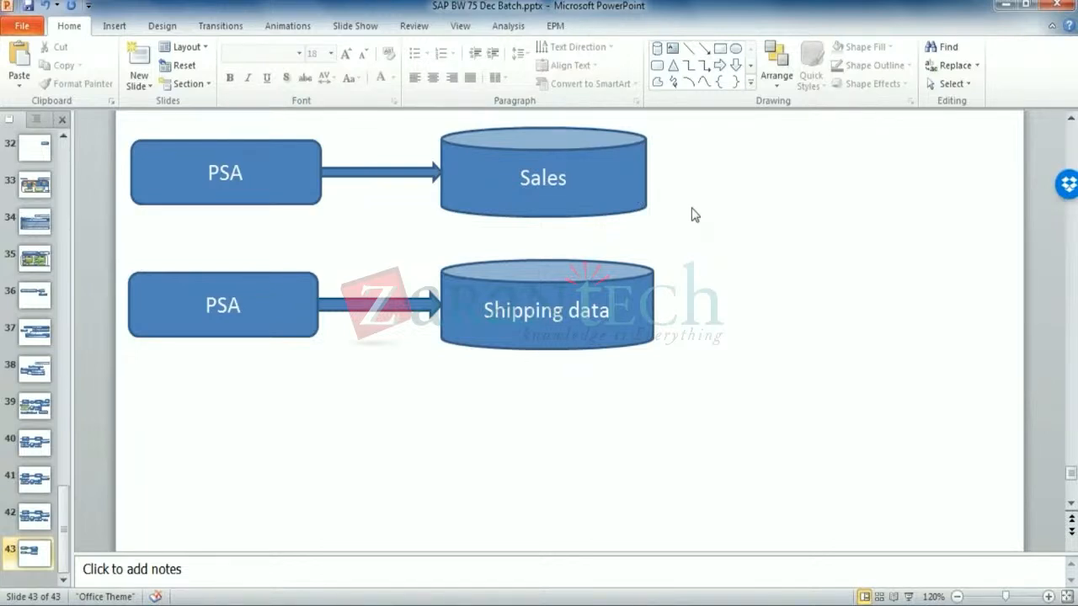
{"action": "left_click", "coordinate": [606, 189]}
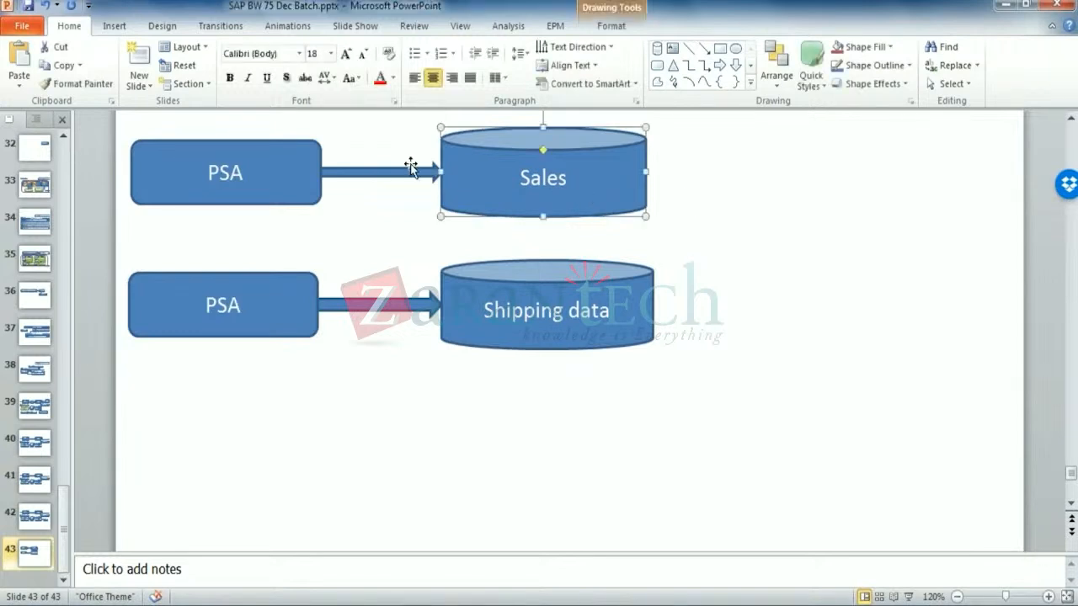
{"action": "left_click", "coordinate": [726, 201]}
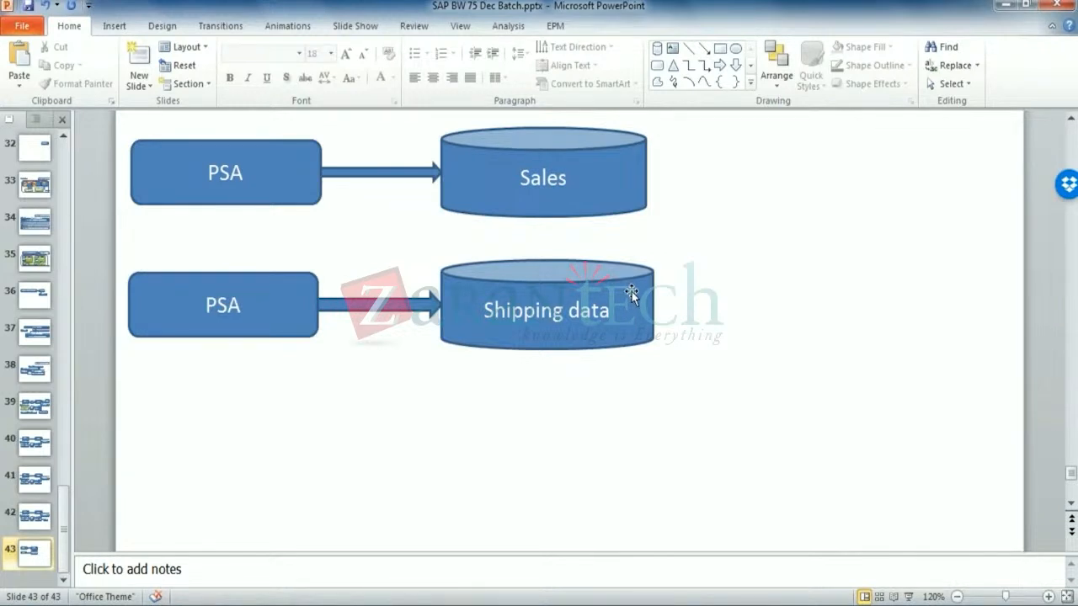
{"action": "left_click", "coordinate": [631, 292]}
{"action": "left_click", "coordinate": [782, 279]}
- Duplicate the PSA-to-Shipping data row, place the copy directly below it and relabel the copied cylinder Billing data
{"action": "mouse_move", "coordinate": [125, 242]}
{"action": "left_mouse_down"}
{"action": "mouse_move", "coordinate": [286, 415]}
{"action": "mouse_move", "coordinate": [645, 368]}
{"action": "mouse_move", "coordinate": [678, 380]}
{"action": "left_mouse_up"}
{"action": "key", "text": "ctrl+c"}
{"action": "key", "text": "ctrl+v"}
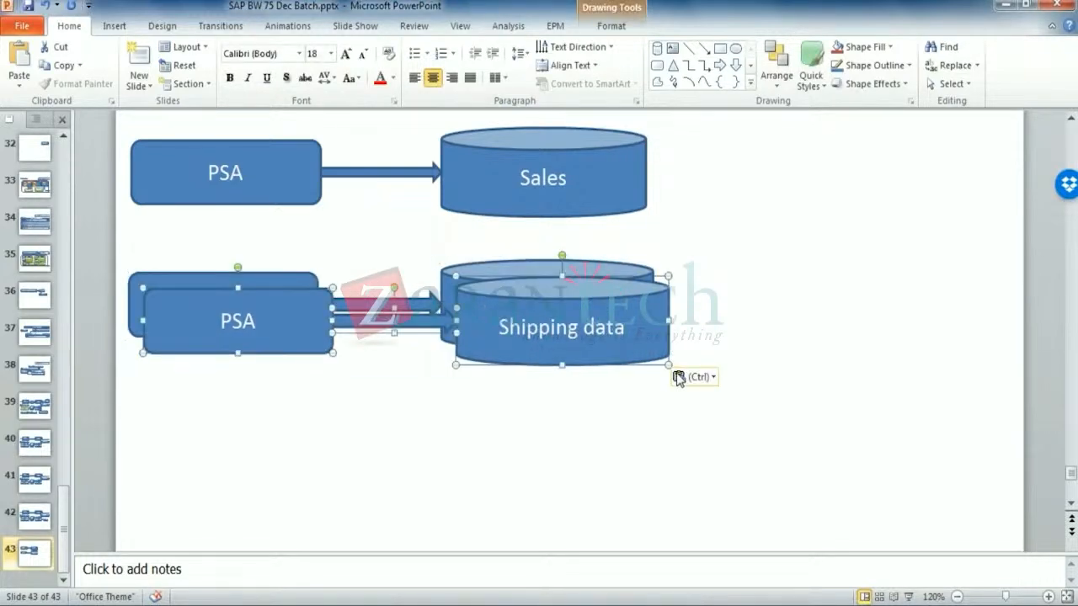
{"action": "left_click_drag", "start_coordinate": [312, 315], "coordinate": [303, 407]}
{"action": "left_click", "coordinate": [513, 420]}
{"action": "double_click", "coordinate": [513, 420]}
{"action": "type", "text": "billing"}
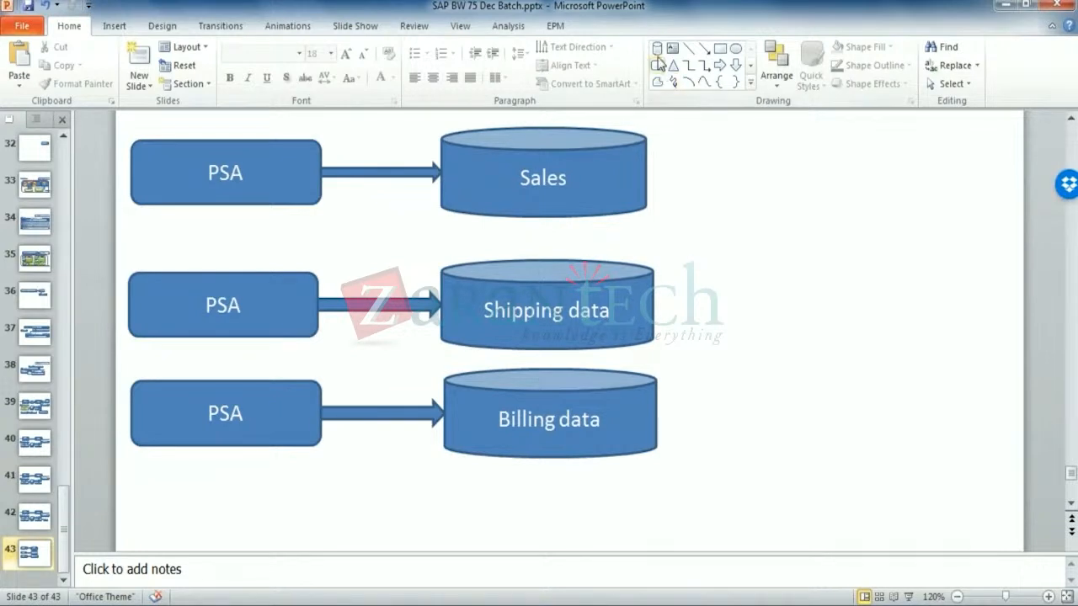
- Draw a target cylinder to the right of the three data cylinders and label it Sales + Ship + Bill
{"action": "left_click", "coordinate": [655, 48]}
{"action": "mouse_move", "coordinate": [812, 245]}
{"action": "left_mouse_down"}
{"action": "mouse_move", "coordinate": [813, 267]}
{"action": "mouse_move", "coordinate": [996, 328]}
{"action": "mouse_move", "coordinate": [998, 314]}
{"action": "left_mouse_up"}
{"action": "left_click_drag", "start_coordinate": [952, 282], "coordinate": [955, 293]}
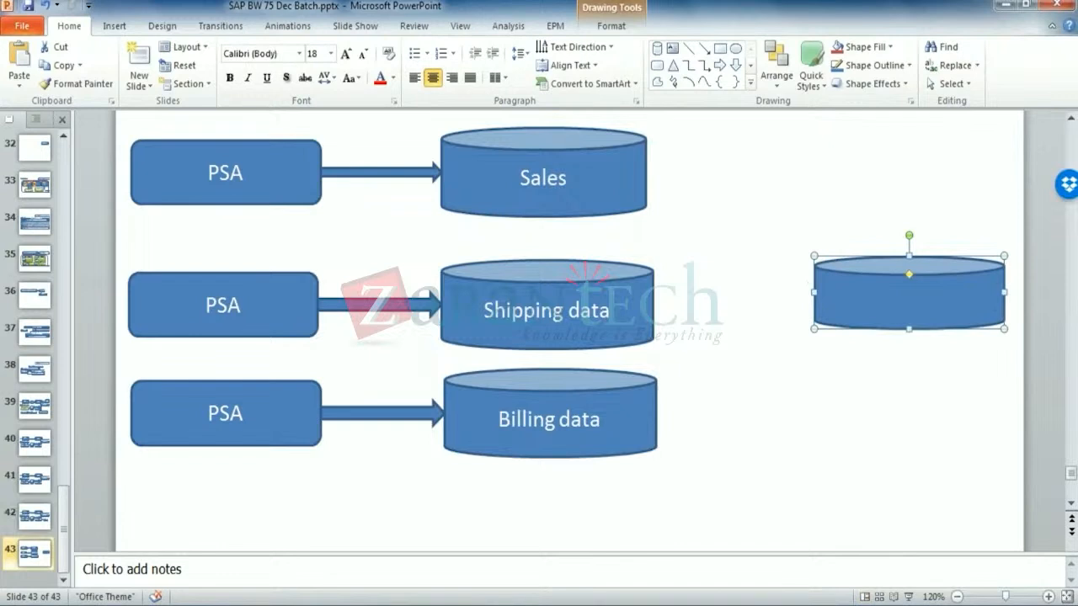
{"action": "type", "text": "S"}
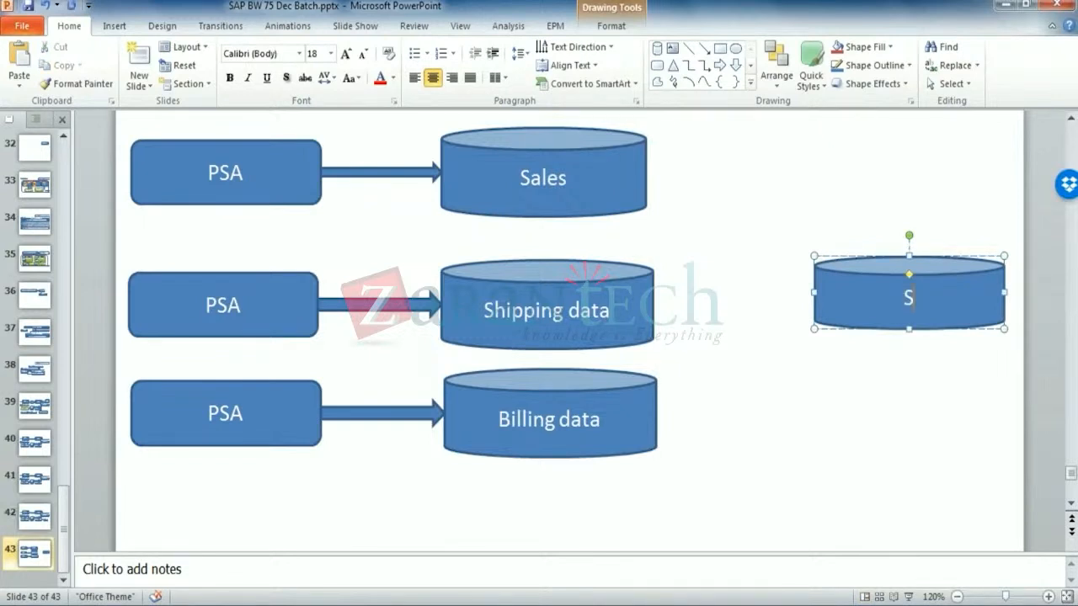
{"action": "type", "text": " +"}
{"action": "key", "text": "BackSpace"}
{"action": "key", "text": "BackSpace"}
{"action": "type", "text": "ales + Ship +"}
{"action": "key", "text": "BackSpace"}
{"action": "key", "text": "BackSpace"}
{"action": "type", "text": "+ Bl"}
{"action": "key", "text": "BackSpace"}
{"action": "type", "text": "ill"}
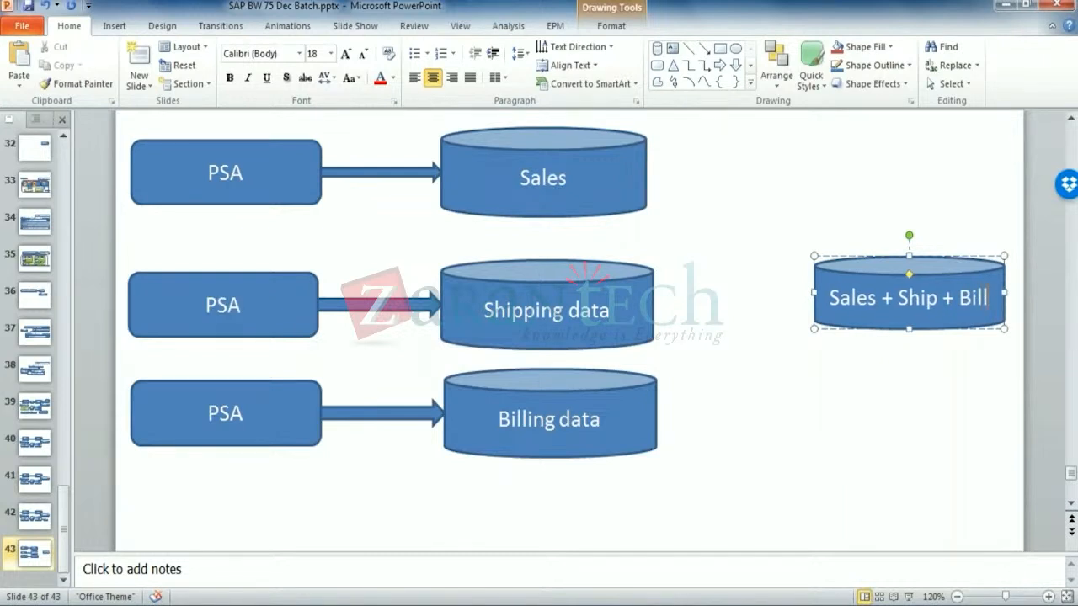
{"action": "left_click", "coordinate": [859, 375]}
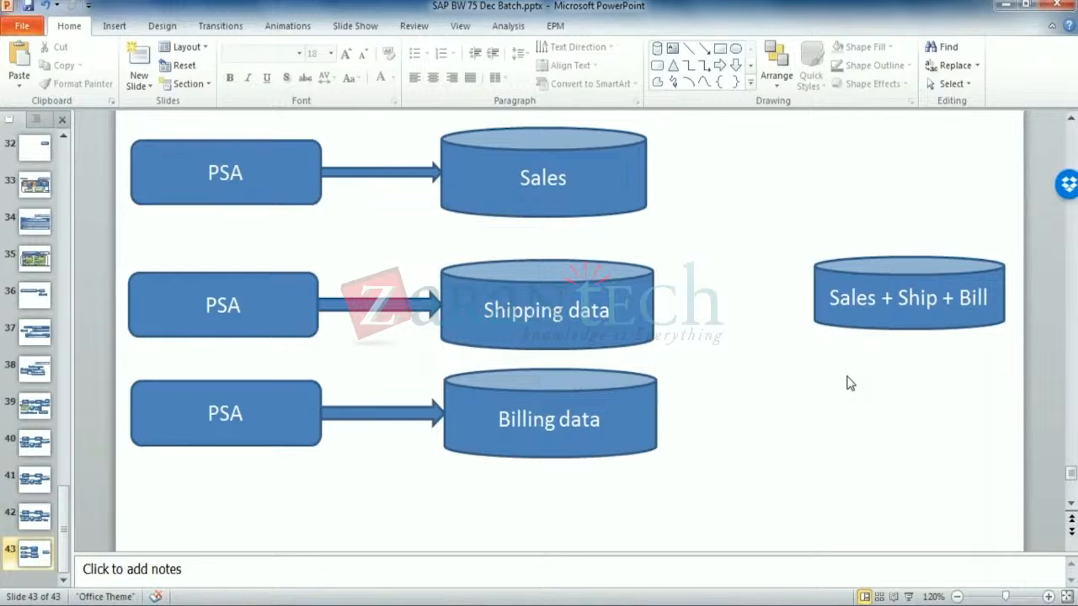
{"action": "left_click", "coordinate": [642, 321]}
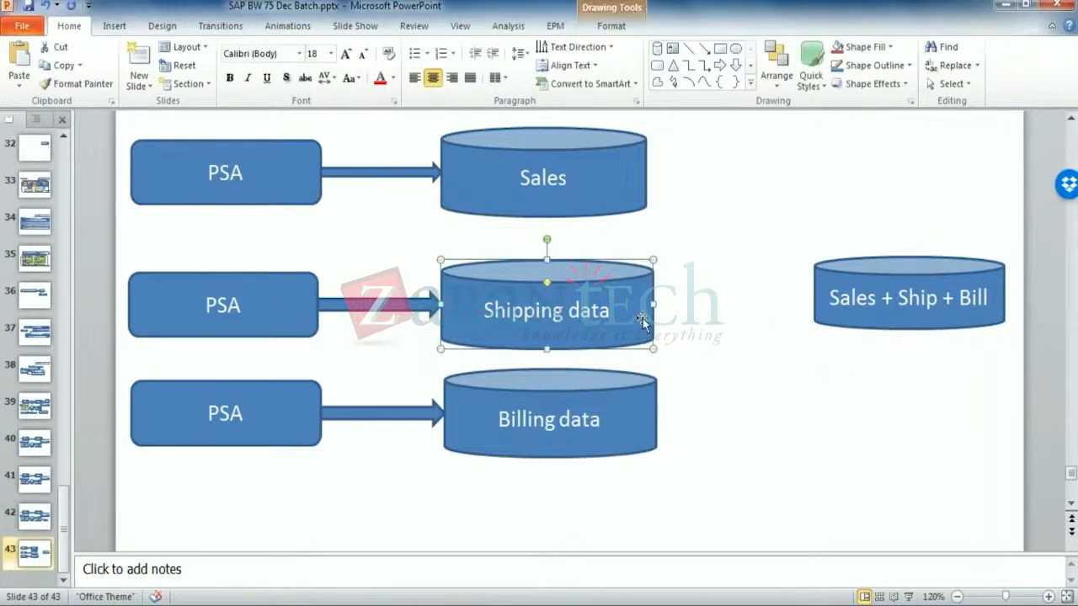
{"action": "left_click", "coordinate": [641, 406]}
{"action": "left_click", "coordinate": [827, 473]}
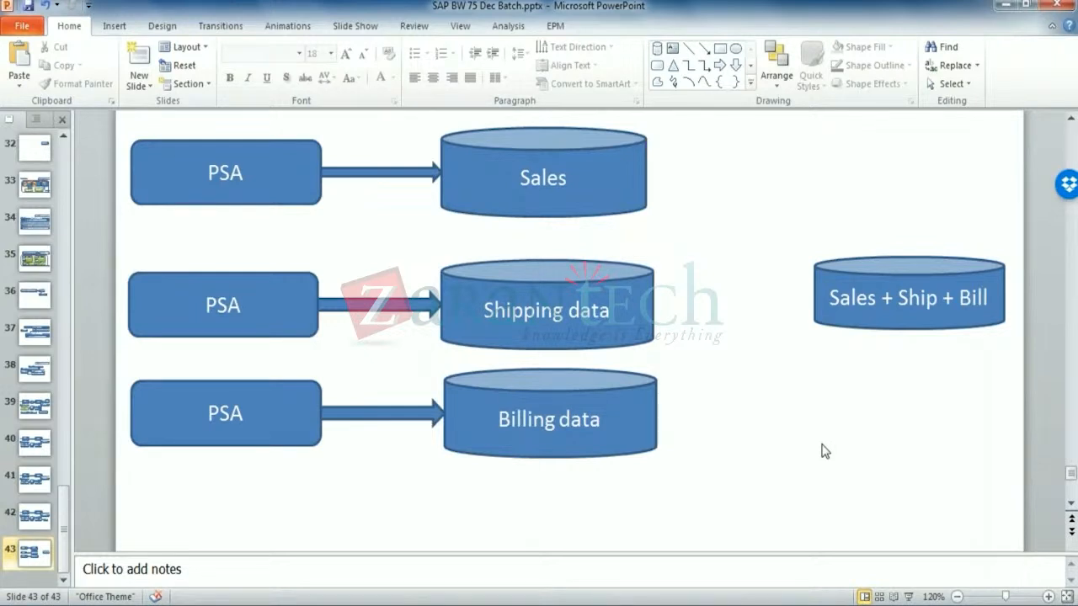
{"action": "left_click", "coordinate": [619, 201]}
{"action": "left_click", "coordinate": [640, 305]}
{"action": "left_click", "coordinate": [739, 380]}
- Draw line arrows from the Sales, Shipping data and Billing data cylinders to the Sales + Ship + Bill cylinder
{"action": "left_click", "coordinate": [706, 50]}
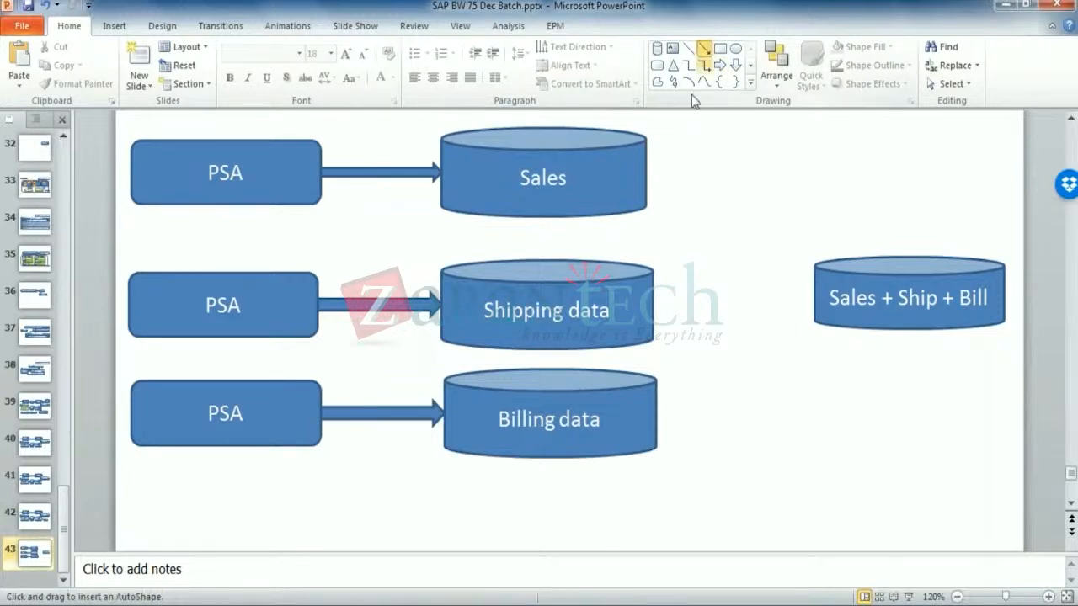
{"action": "left_click_drag", "start_coordinate": [645, 172], "coordinate": [815, 293]}
{"action": "left_click", "coordinate": [706, 51]}
{"action": "left_click_drag", "start_coordinate": [654, 304], "coordinate": [814, 293]}
{"action": "left_click", "coordinate": [705, 50]}
{"action": "left_click_drag", "start_coordinate": [662, 411], "coordinate": [814, 294]}
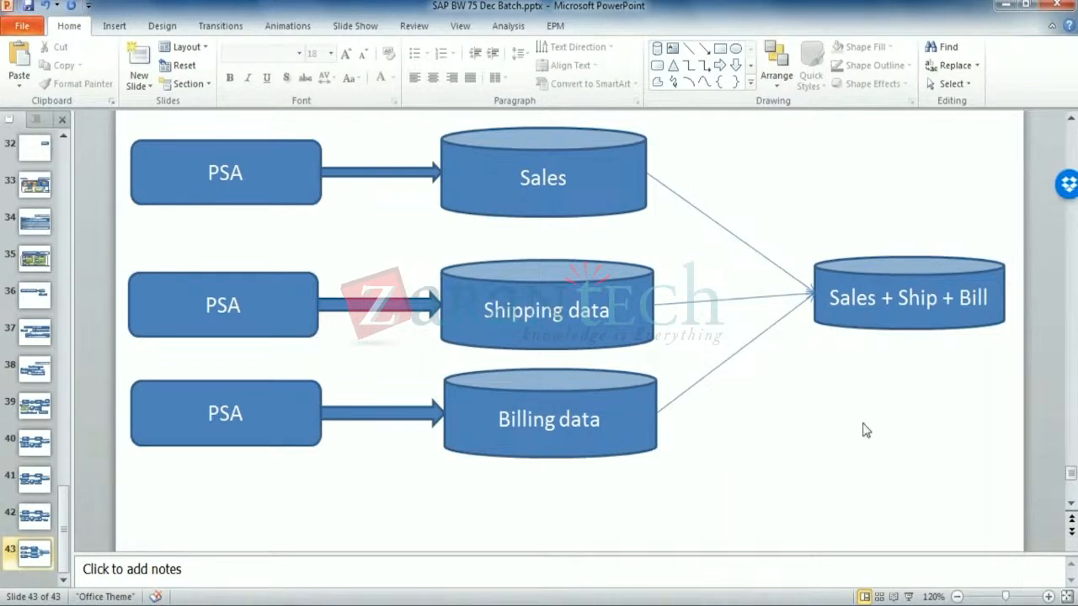
- Add a rounded rectangle labelled Foundation Layer beneath the Billing data cylinder
{"action": "left_click", "coordinate": [656, 65]}
{"action": "mouse_move", "coordinate": [407, 479]}
{"action": "left_mouse_down"}
{"action": "mouse_move", "coordinate": [457, 524]}
{"action": "mouse_move", "coordinate": [713, 517]}
{"action": "mouse_move", "coordinate": [646, 532]}
{"action": "left_mouse_up"}
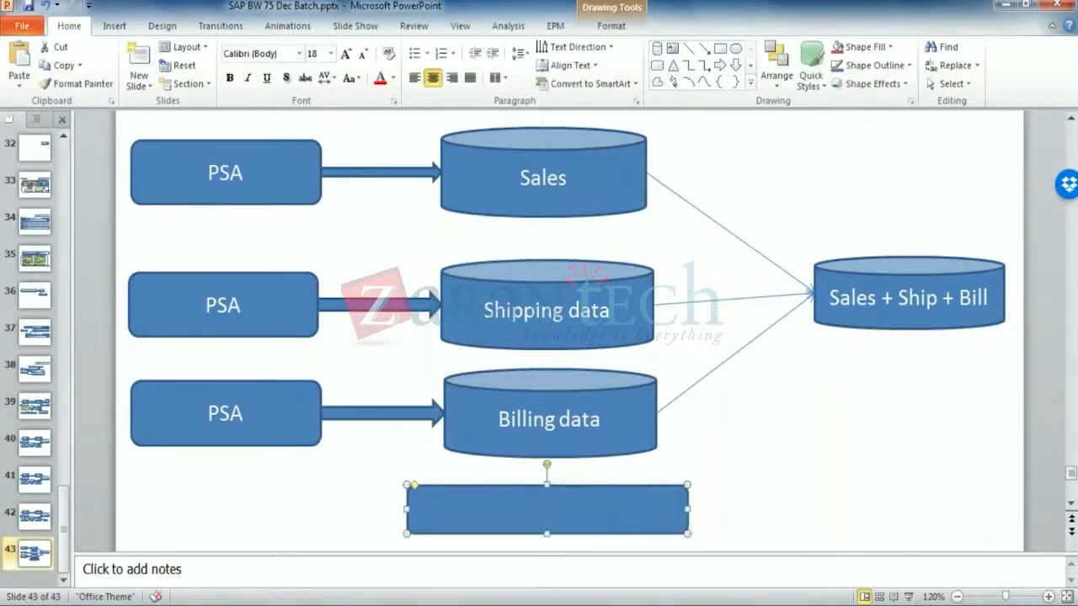
{"action": "type", "text": "Founda"}
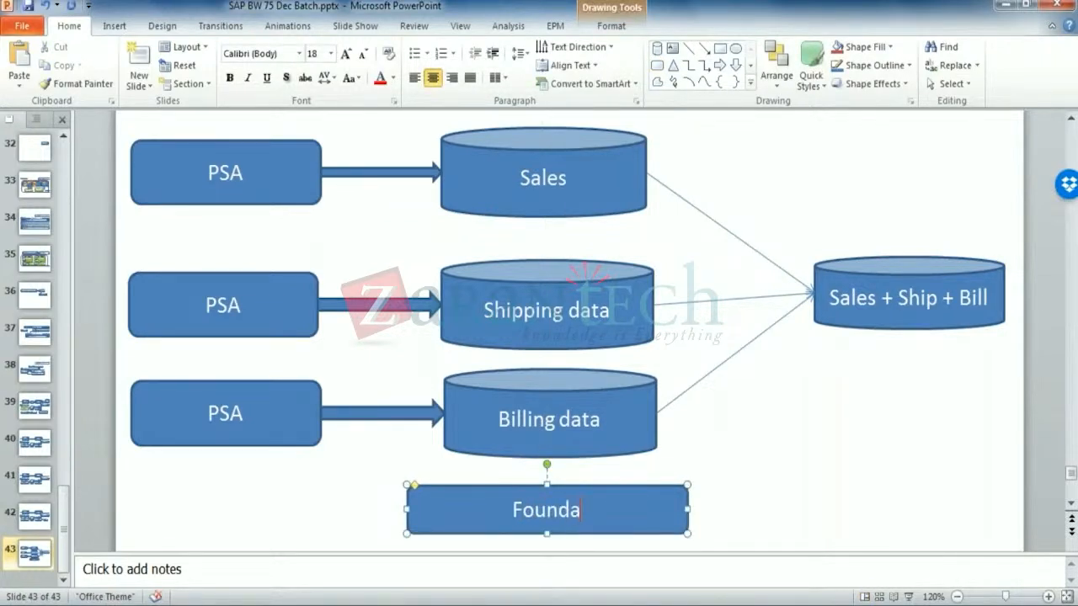
{"action": "type", "text": "tion Layer"}
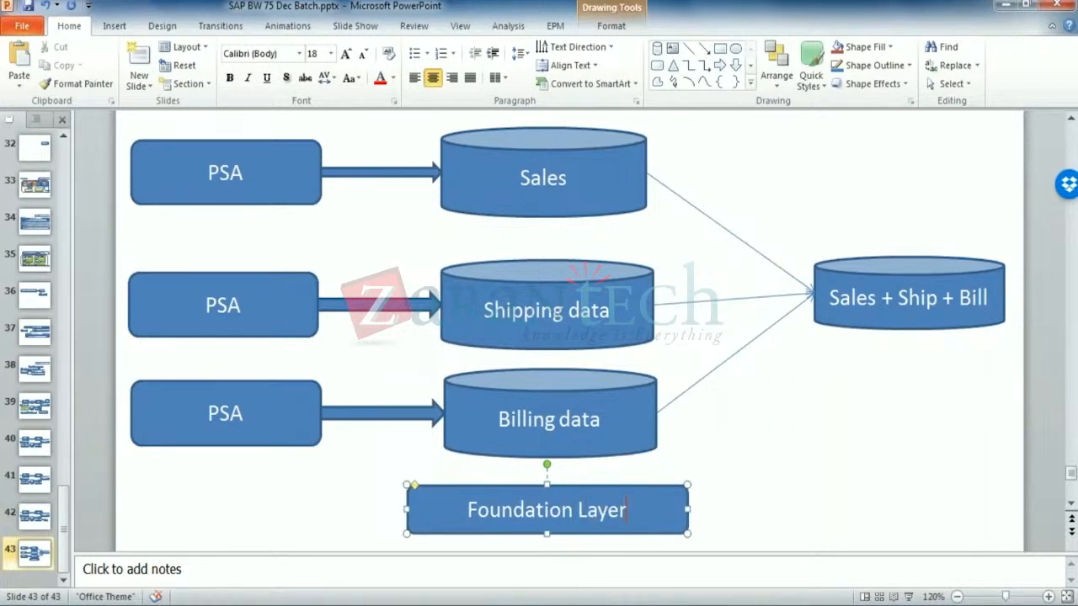
- Add a rounded rectangle labelled Integration Layer beneath the Sales + Ship + Bill cylinder
{"action": "left_click", "coordinate": [870, 425]}
{"action": "left_click", "coordinate": [657, 64]}
{"action": "left_click_drag", "start_coordinate": [781, 364], "coordinate": [1016, 413]}
{"action": "left_click", "coordinate": [898, 387]}
{"action": "type", "text": "Integration Layer"}
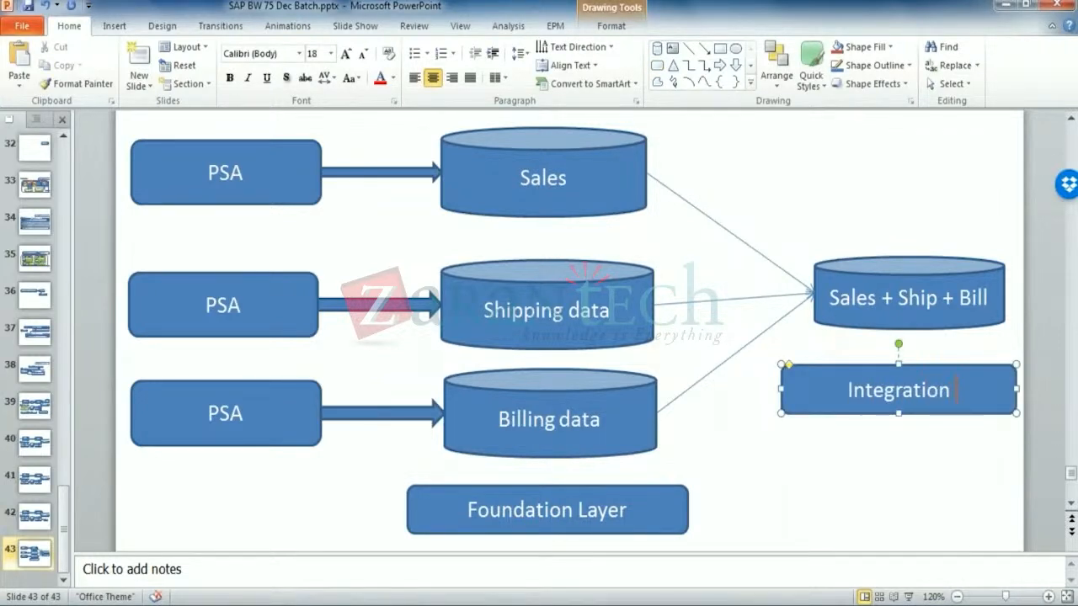
{"action": "left_click", "coordinate": [957, 483]}
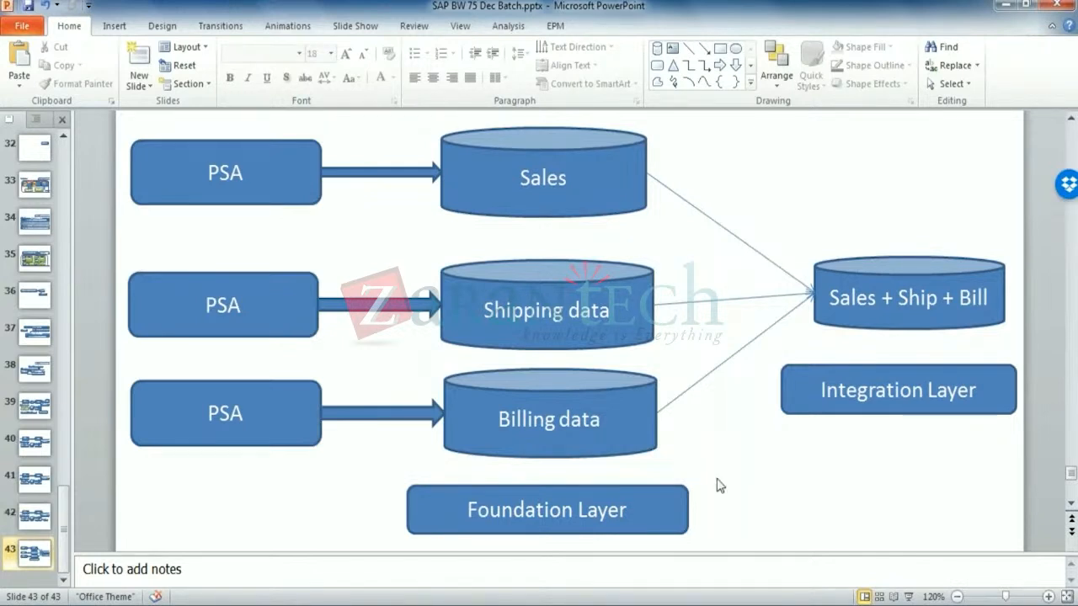
- Narrow the Foundation Layer rectangle to roughly the width of the Billing data cylinder and align it beneath that cylinder
{"action": "left_click", "coordinate": [679, 502]}
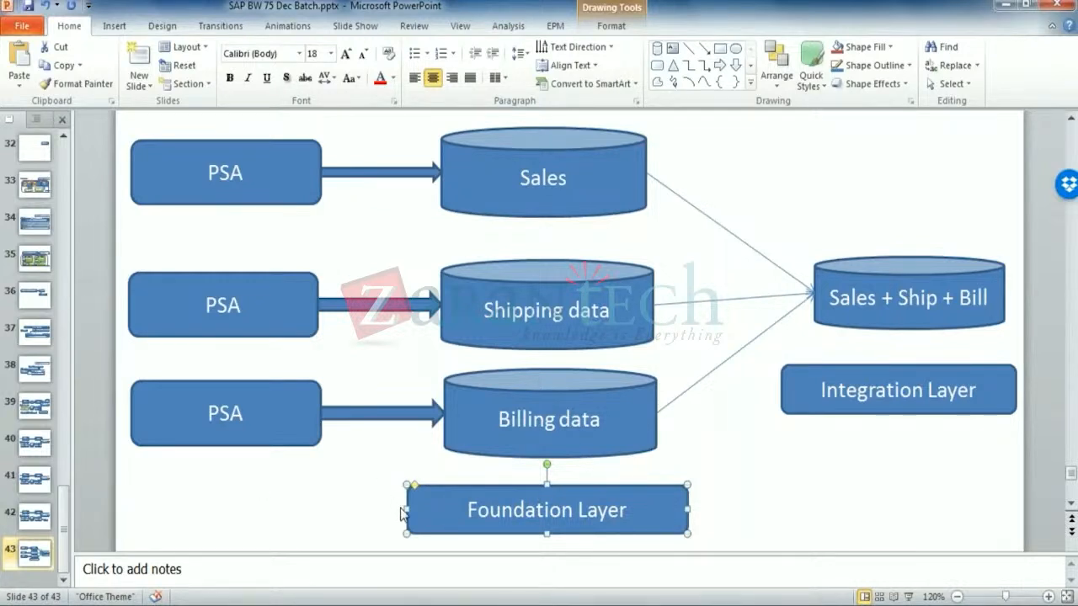
{"action": "left_click_drag", "start_coordinate": [407, 510], "coordinate": [449, 509]}
{"action": "left_click", "coordinate": [741, 515]}
{"action": "left_click_drag", "start_coordinate": [697, 520], "coordinate": [703, 516]}
{"action": "left_click", "coordinate": [694, 513]}
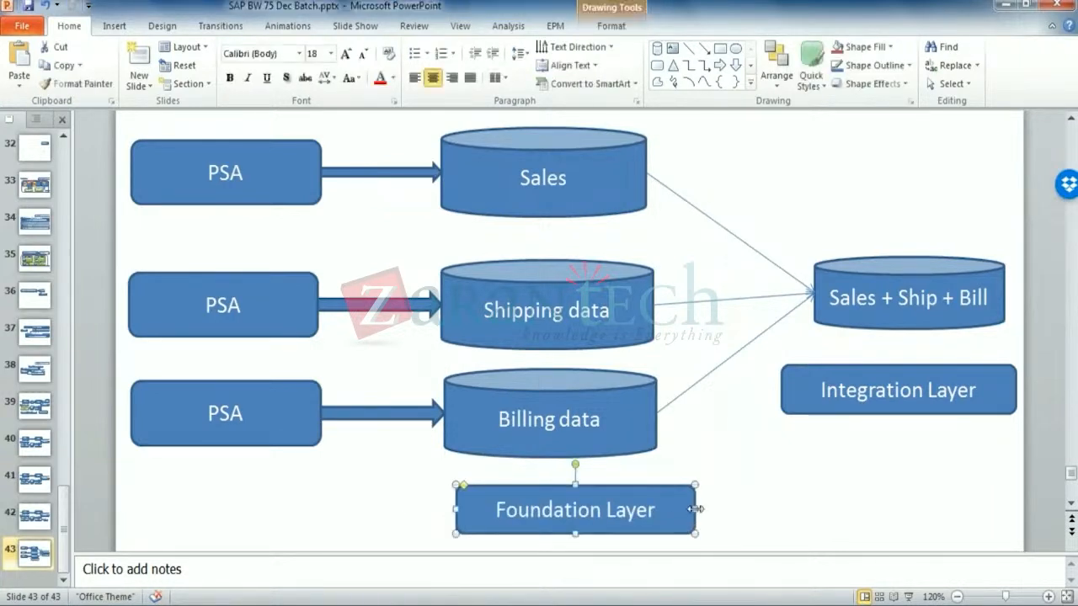
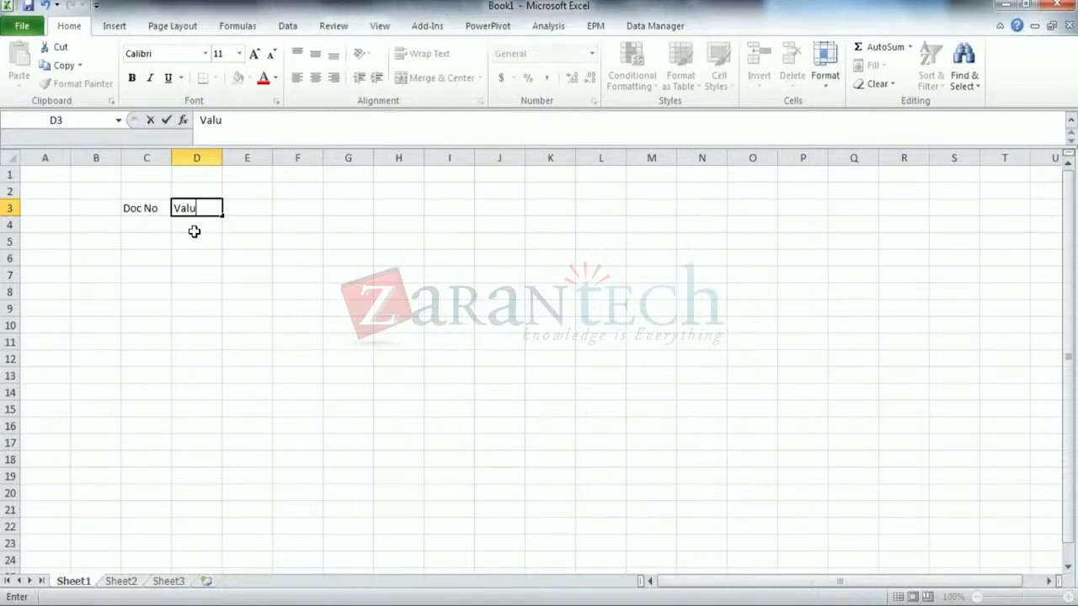
- Enter document number 4711 with value 10 in C4:D4, beneath the Doc No and Value headers
{"action": "left_click", "coordinate": [138, 226]}
{"action": "type", "text": "47"}
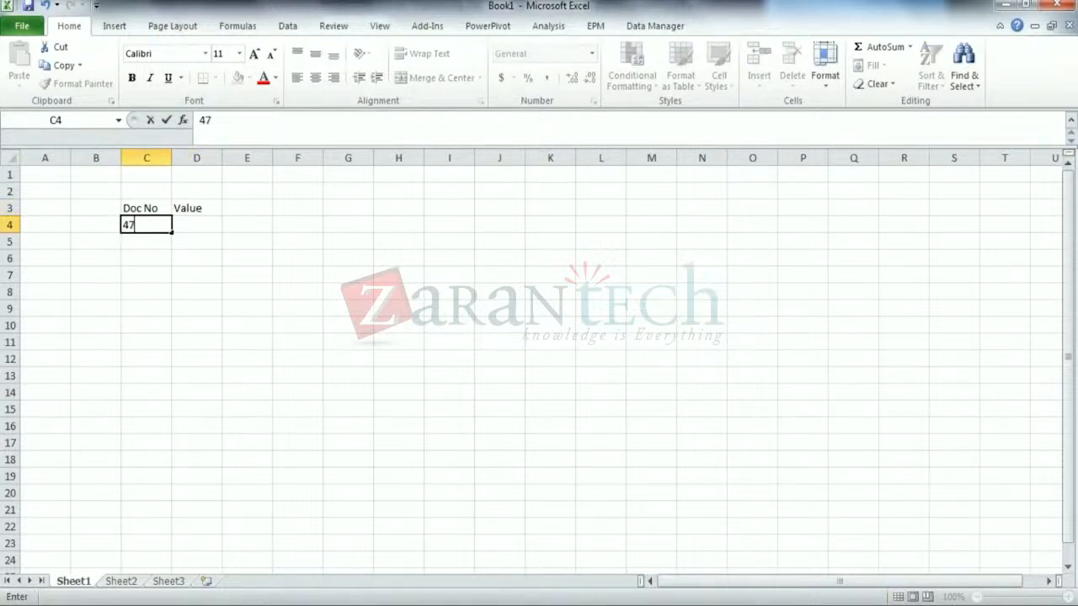
{"action": "type", "text": "11"}
{"action": "key", "text": "Tab"}
{"action": "type", "text": "19"}
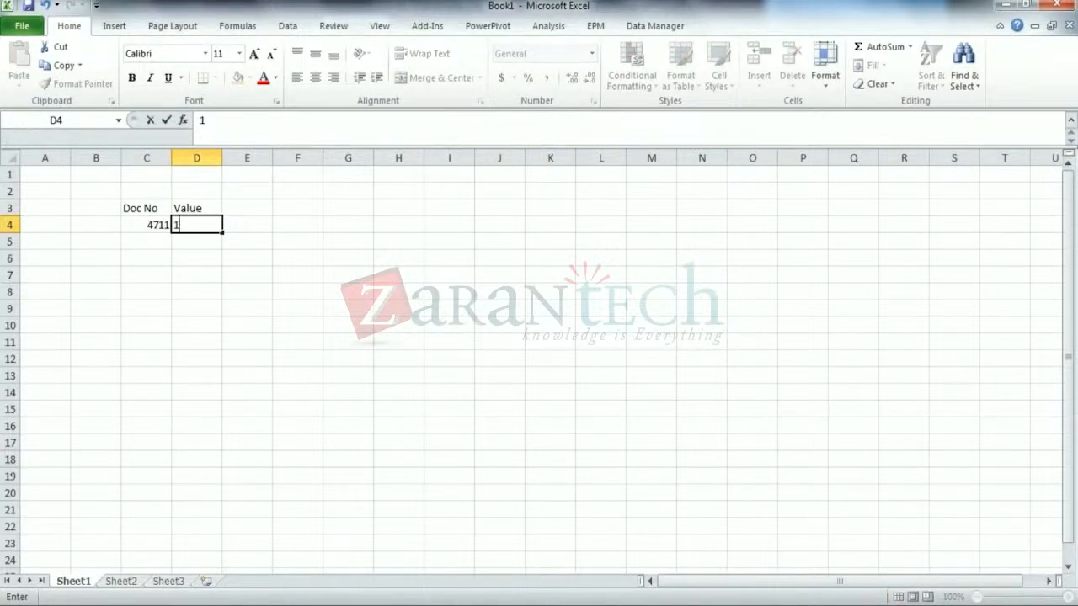
{"action": "key", "text": "Return"}
- Copy the Doc No and Value table in C3:D4 to H3 and M3
{"action": "left_click_drag", "start_coordinate": [150, 208], "coordinate": [212, 221]}
{"action": "key", "text": "ctrl+c"}
{"action": "left_click", "coordinate": [392, 207]}
{"action": "key", "text": "ctrl+v"}
{"action": "left_click", "coordinate": [649, 204]}
{"action": "key", "text": "ctrl+v"}
- Title the three tables DSO1 in H2, DSo2 in M2 and ECC in C2
{"action": "left_click", "coordinate": [404, 191]}
{"action": "type", "text": "D"}
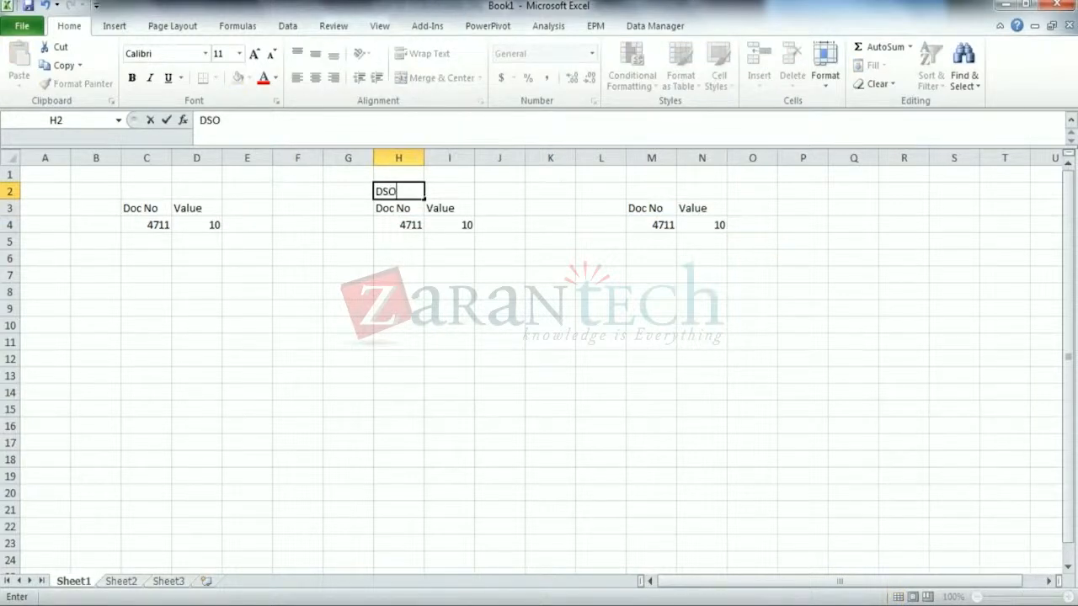
{"action": "left_click", "coordinate": [657, 192]}
{"action": "type", "text": "DSo2"}
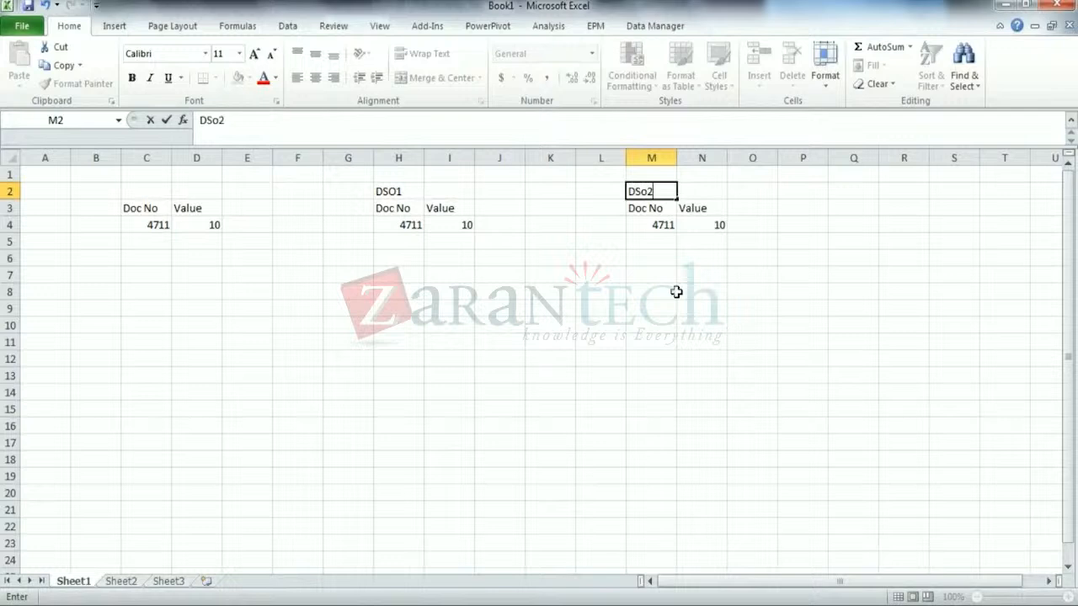
{"action": "left_click", "coordinate": [647, 308]}
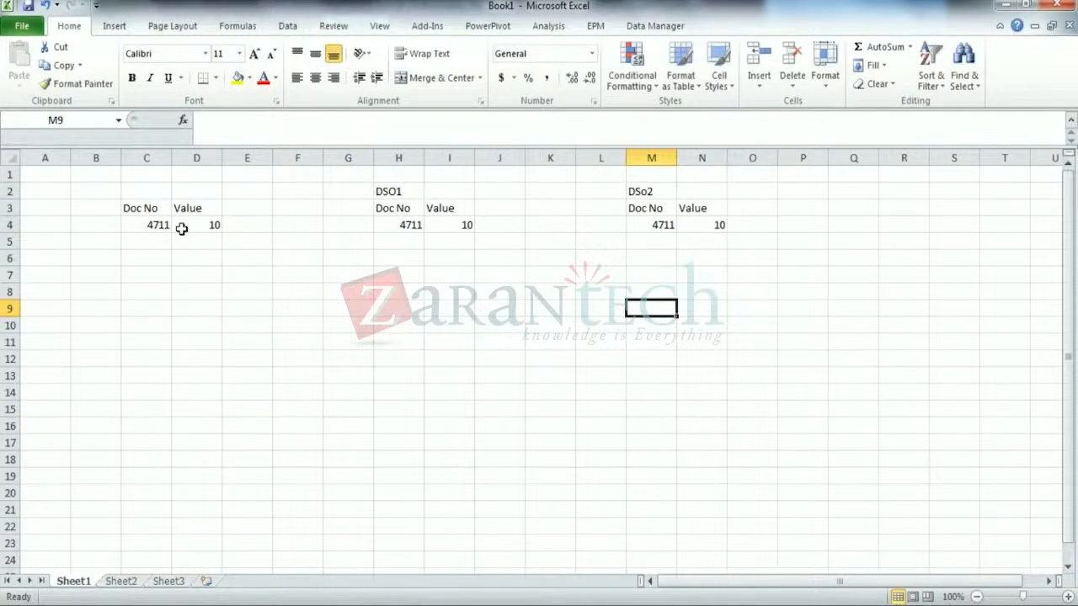
{"action": "left_click", "coordinate": [143, 183]}
{"action": "type", "text": "EC"}
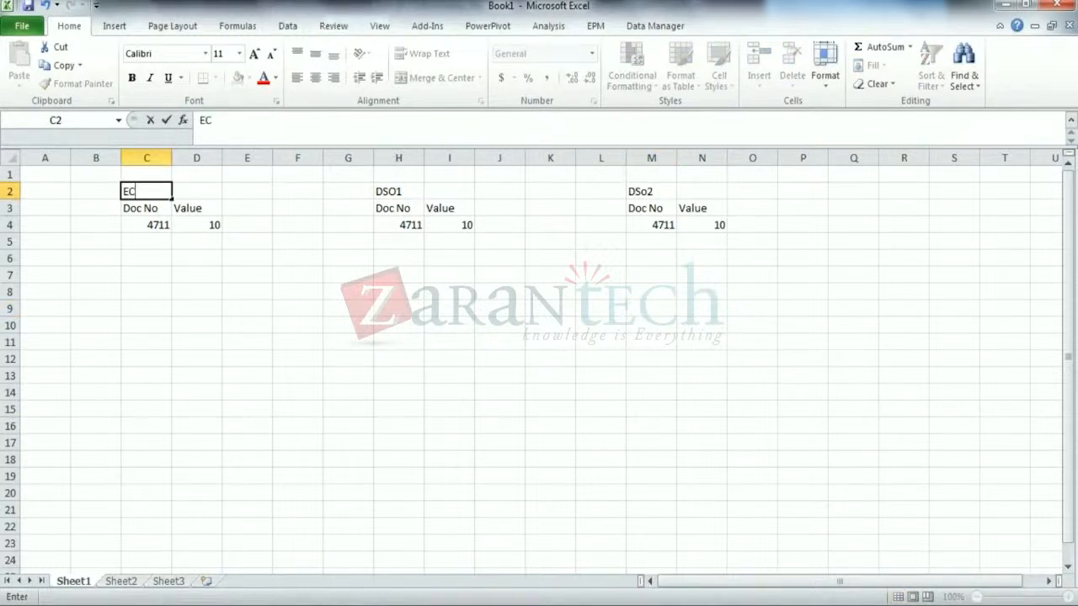
{"action": "type", "text": "C"}
{"action": "left_click", "coordinate": [182, 271]}
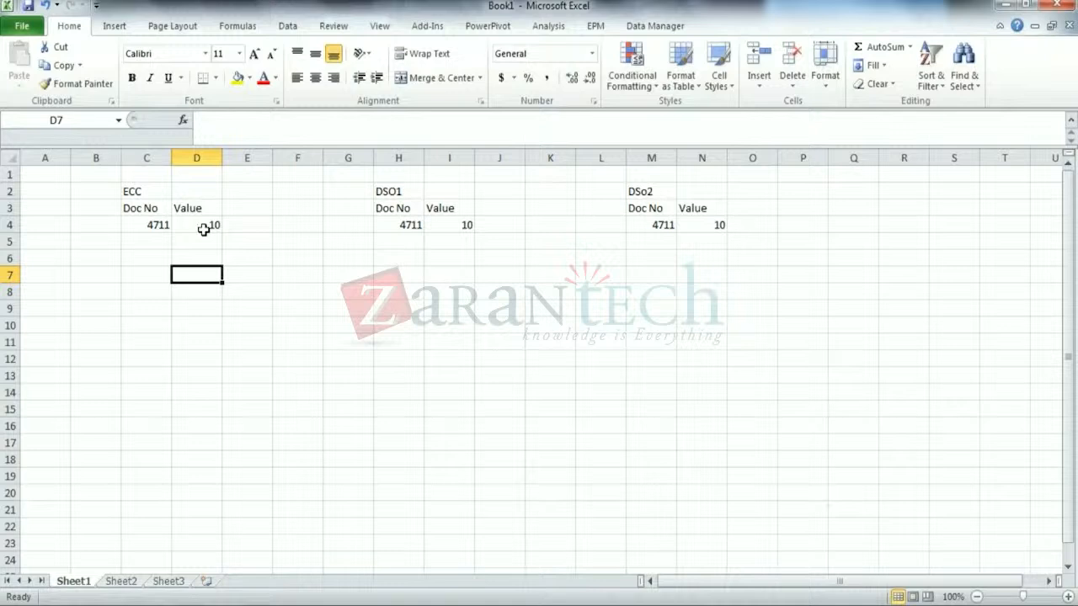
- Set the ECC table's value for document 4711 to 30
{"action": "left_click", "coordinate": [203, 229]}
{"action": "type", "text": "30"}
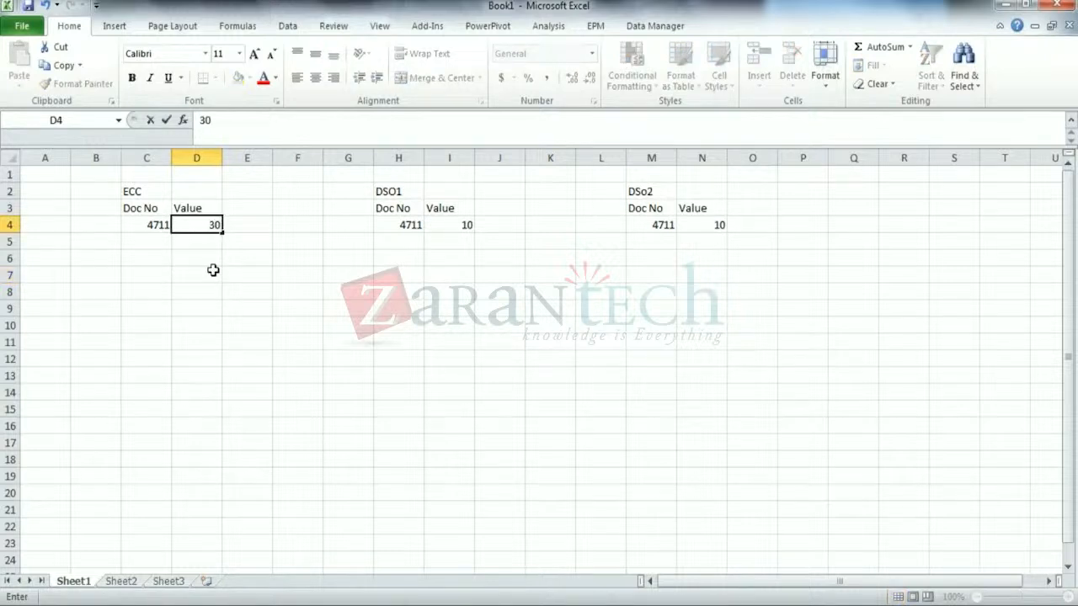
{"action": "left_click", "coordinate": [217, 339]}
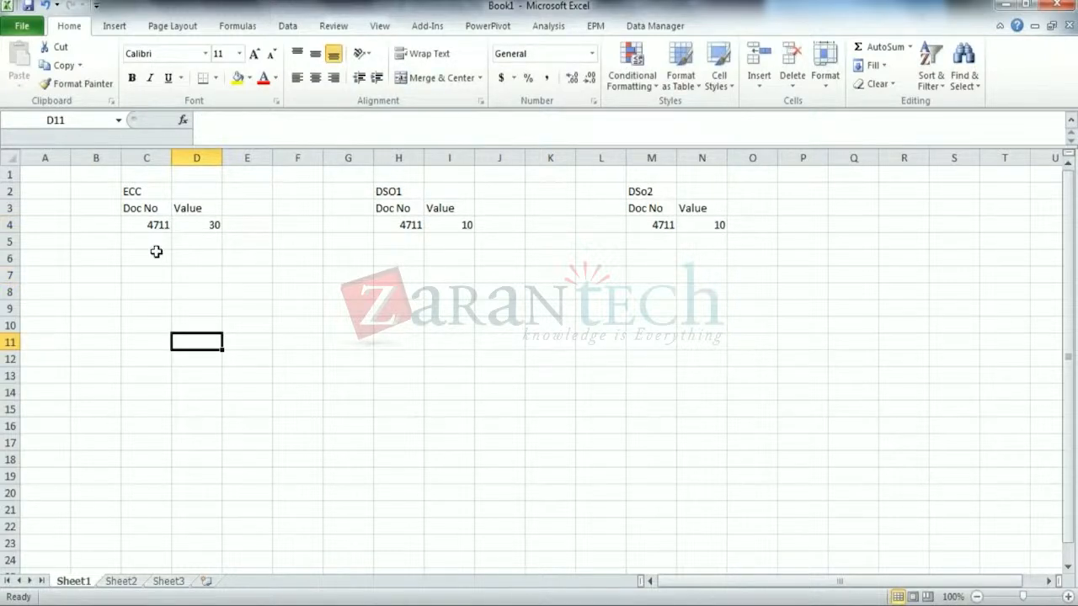
- Add an Extractor heading in C8 and place a copy of the ECC record beneath it with value 10
{"action": "left_click", "coordinate": [151, 290]}
{"action": "type", "text": "Extracti"}
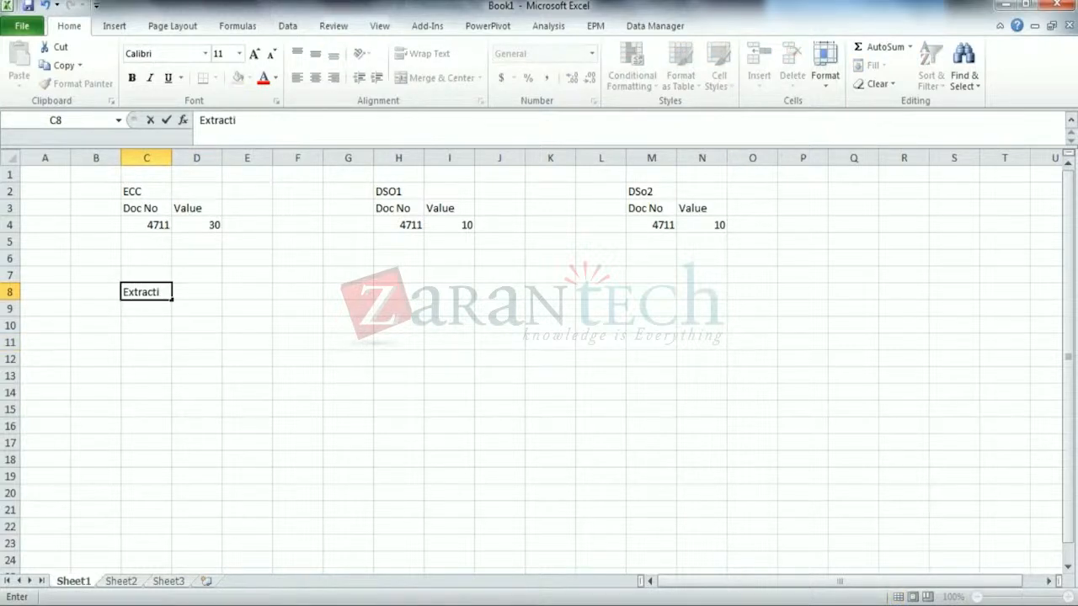
{"action": "left_click", "coordinate": [232, 364]}
{"action": "left_click_drag", "start_coordinate": [152, 224], "coordinate": [212, 224]}
{"action": "key", "text": "ctrl+c"}
{"action": "left_click", "coordinate": [154, 309]}
{"action": "key", "text": "ctrl+v"}
{"action": "key", "text": "Right"}
{"action": "type", "text": "10"}
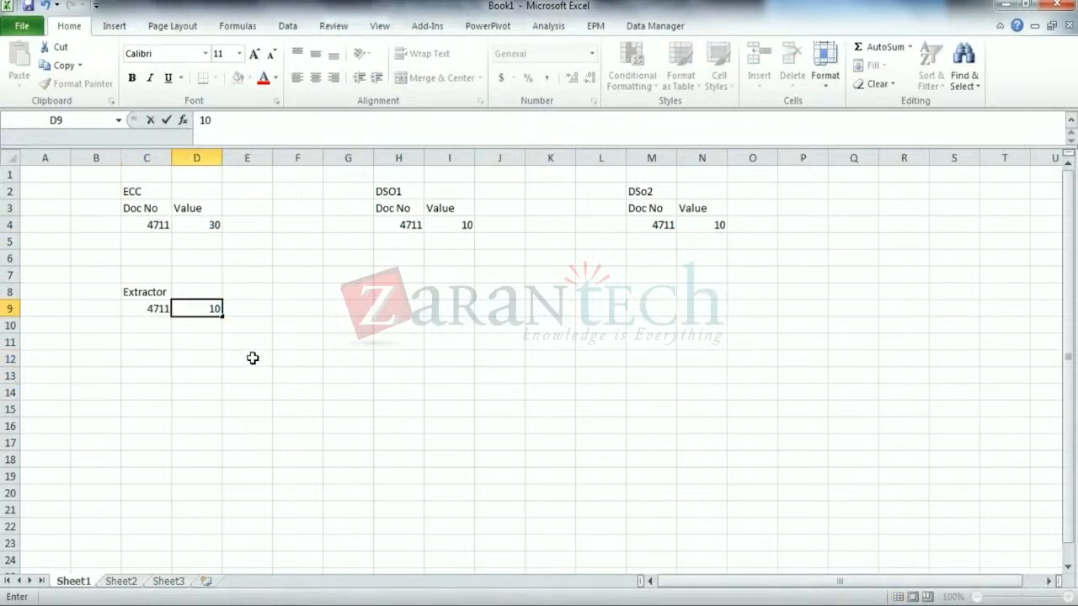
{"action": "left_click", "coordinate": [252, 358]}
- Add a recordmode header in J3 beside the DSO1 table and widen column J to fit it
{"action": "left_click", "coordinate": [508, 228]}
{"action": "left_click", "coordinate": [509, 210]}
{"action": "type", "text": "recordmode"}
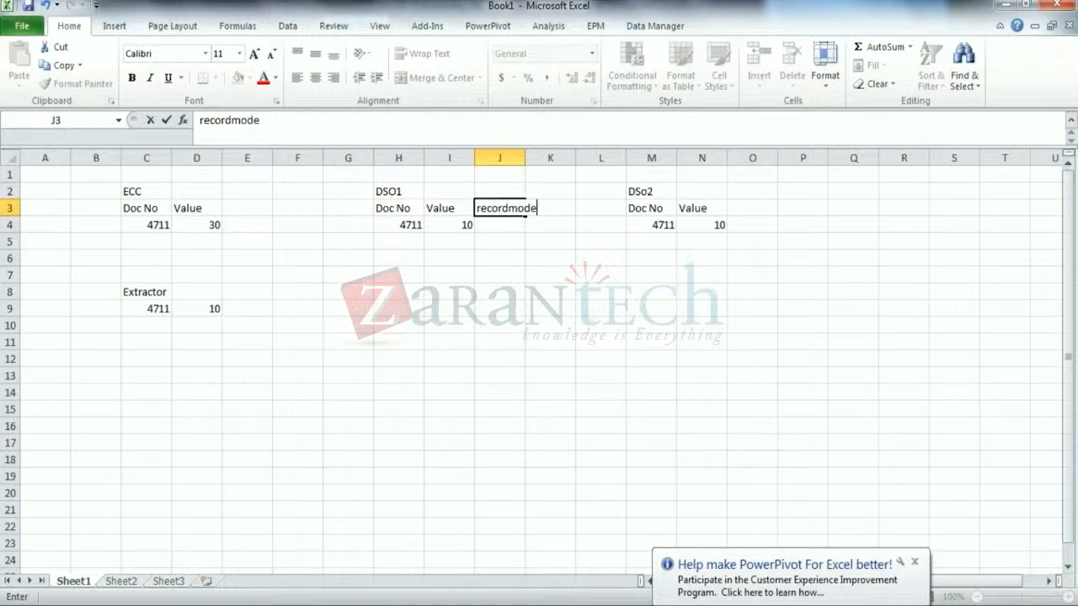
{"action": "left_click", "coordinate": [500, 234]}
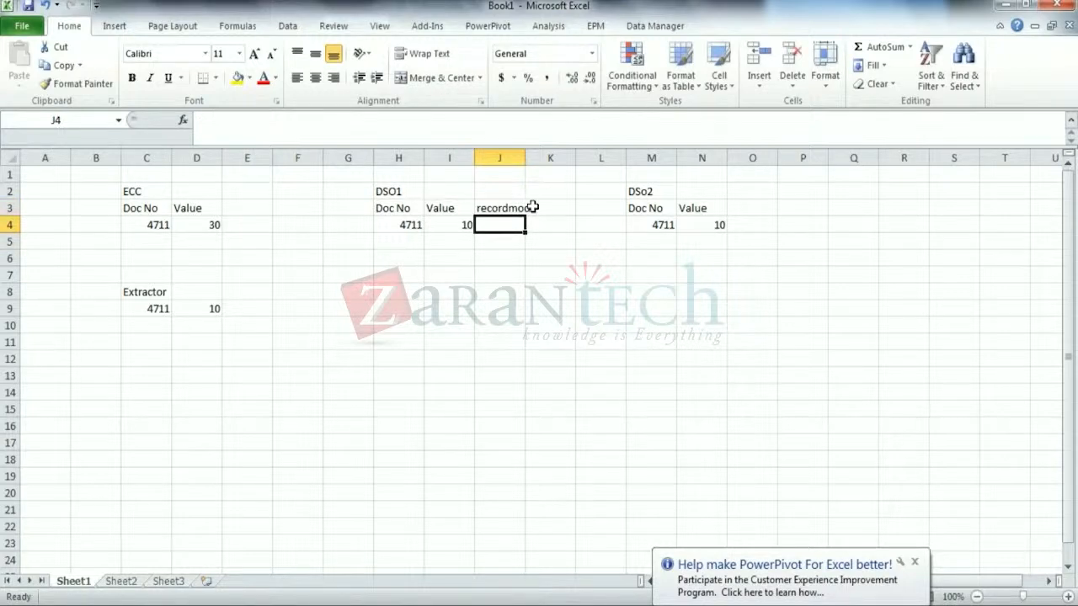
{"action": "left_click_drag", "start_coordinate": [523, 151], "coordinate": [549, 151]}
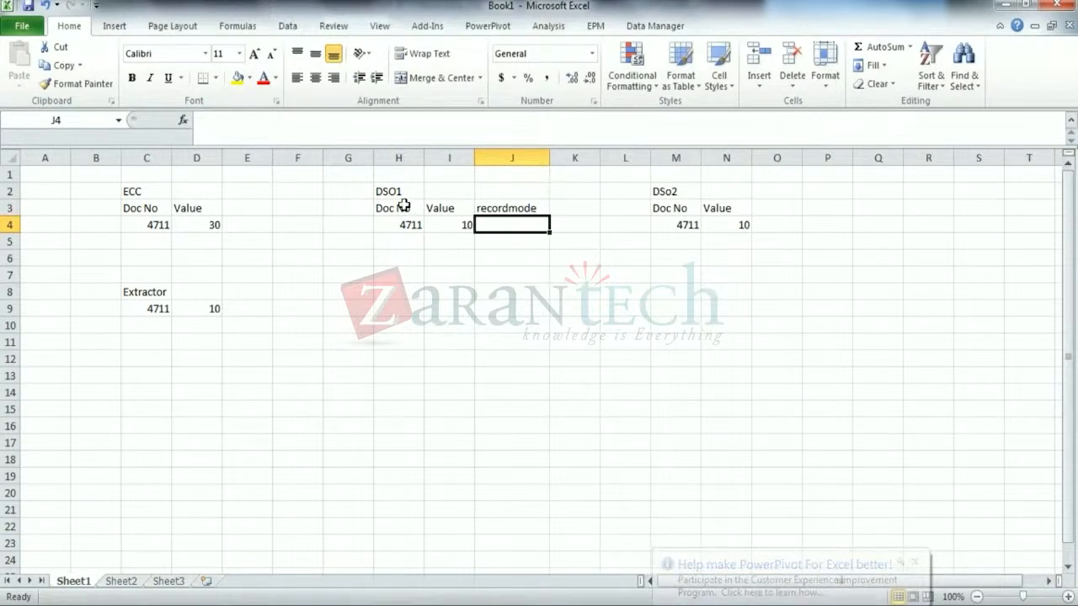
- Copy the DSO1 Doc No and Value table to H8 and title the copy Change log in H7
{"action": "left_click_drag", "start_coordinate": [403, 207], "coordinate": [450, 226]}
{"action": "key", "text": "ctrl+c"}
{"action": "left_click", "coordinate": [397, 290]}
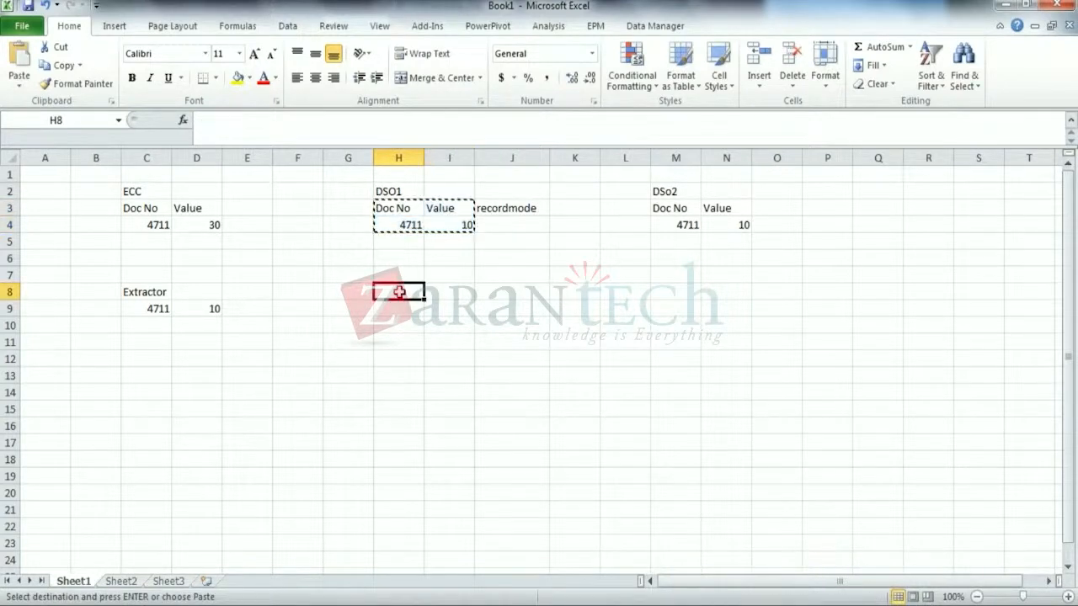
{"action": "key", "text": "ctrl+v"}
{"action": "left_click", "coordinate": [380, 272]}
{"action": "type", "text": "Change log"}
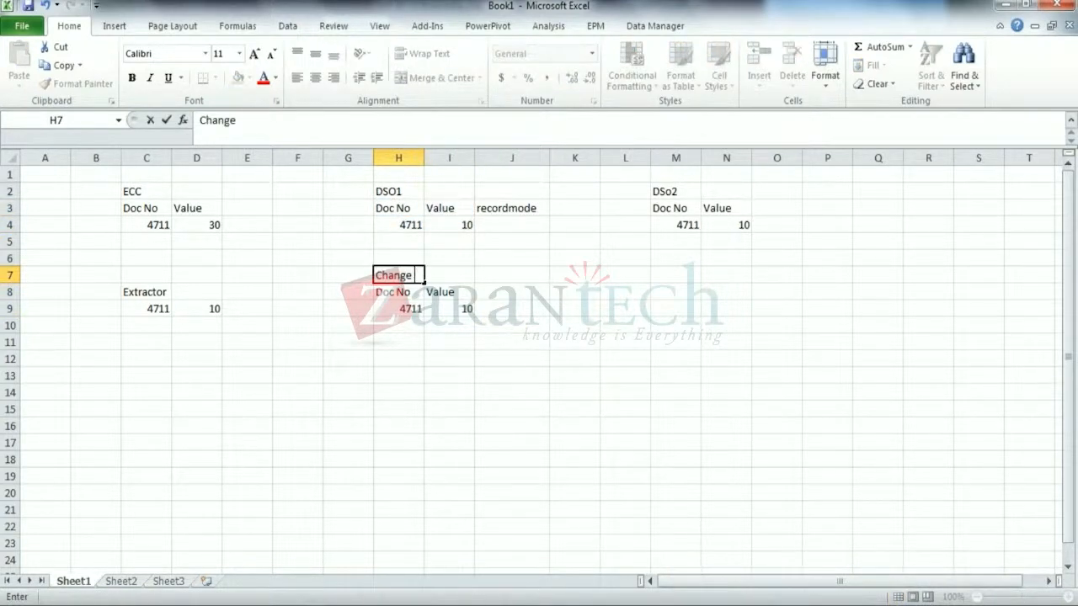
{"action": "left_click", "coordinate": [517, 409]}
- Move the recordmode header from J3 to J8 in the Change log table
{"action": "left_click", "coordinate": [511, 224]}
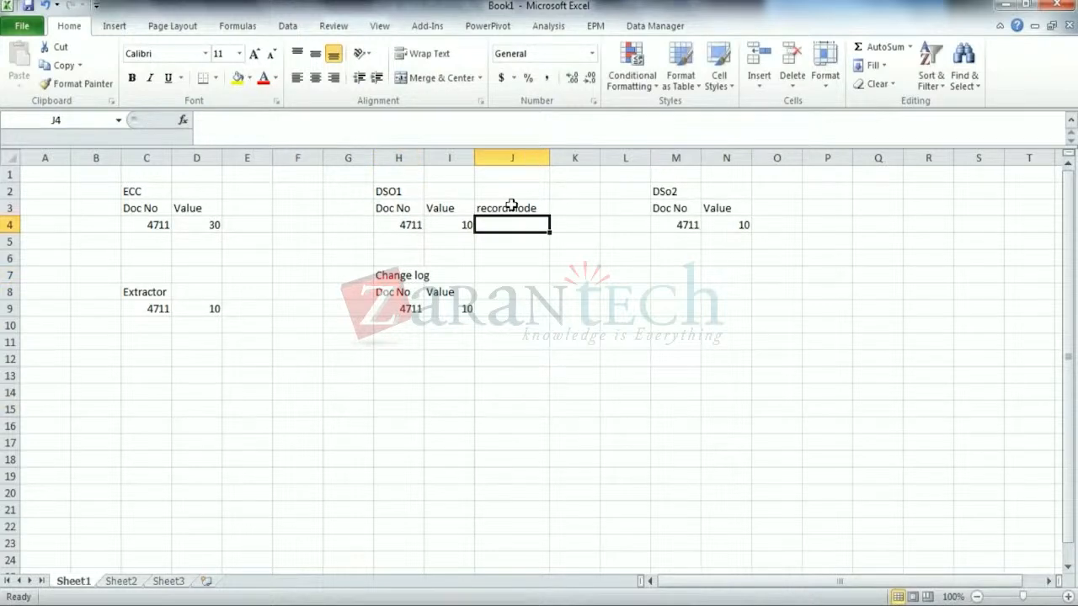
{"action": "left_click", "coordinate": [512, 208]}
{"action": "key", "text": "ctrl+c"}
{"action": "left_click", "coordinate": [507, 292]}
{"action": "key", "text": "ctrl+v"}
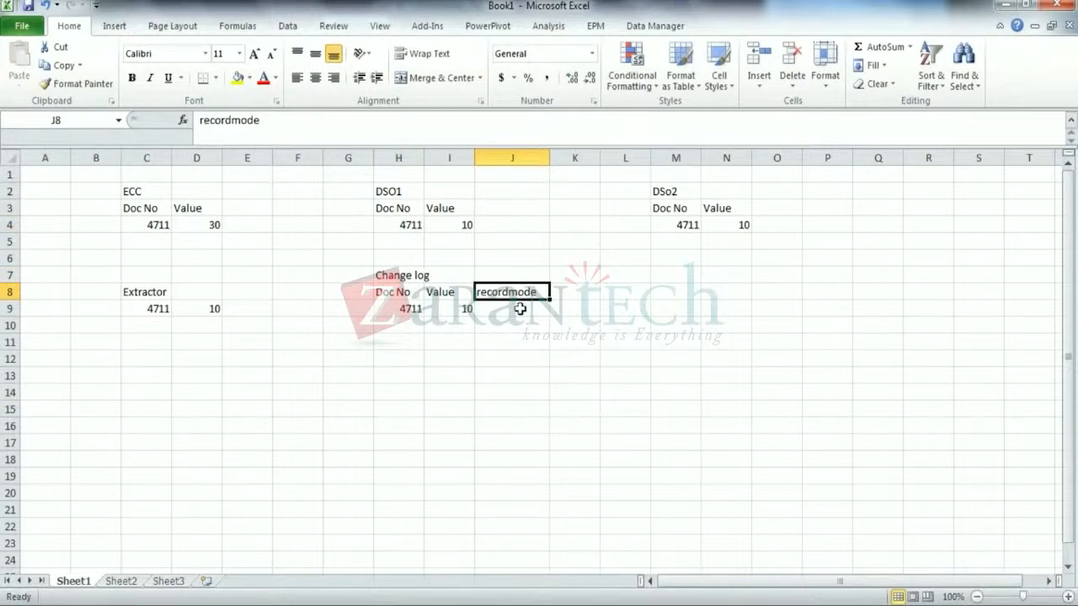
- Enter N as the Change log record's recordmode in J9 and widen column H slightly
{"action": "left_click", "coordinate": [516, 308]}
{"action": "type", "text": "N"}
{"action": "left_click", "coordinate": [556, 357]}
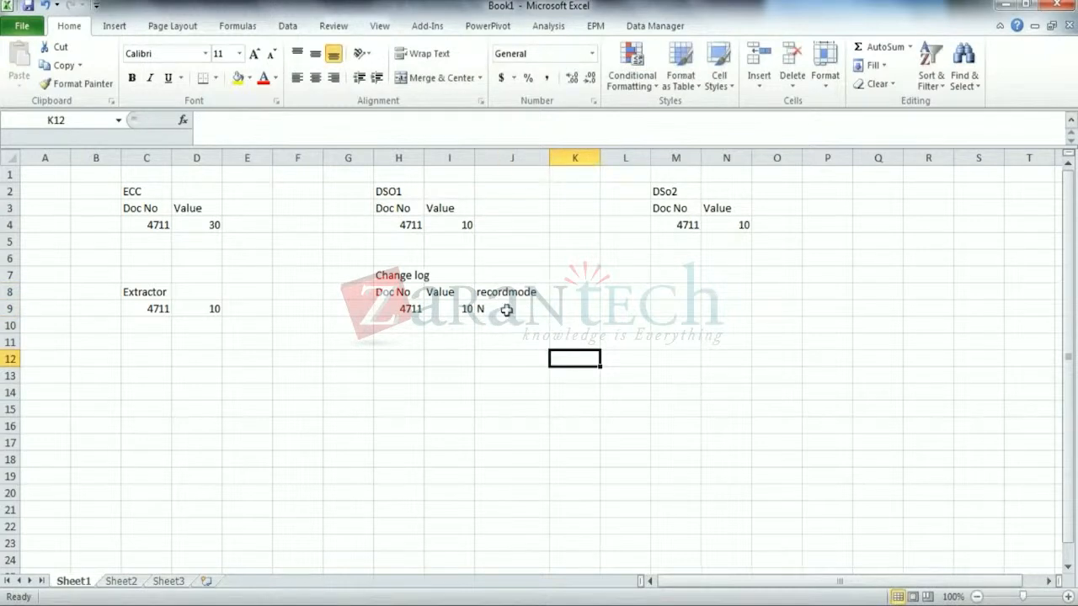
{"action": "left_click_drag", "start_coordinate": [420, 160], "coordinate": [437, 159]}
{"action": "left_click", "coordinate": [514, 308]}
{"action": "left_click", "coordinate": [480, 356]}
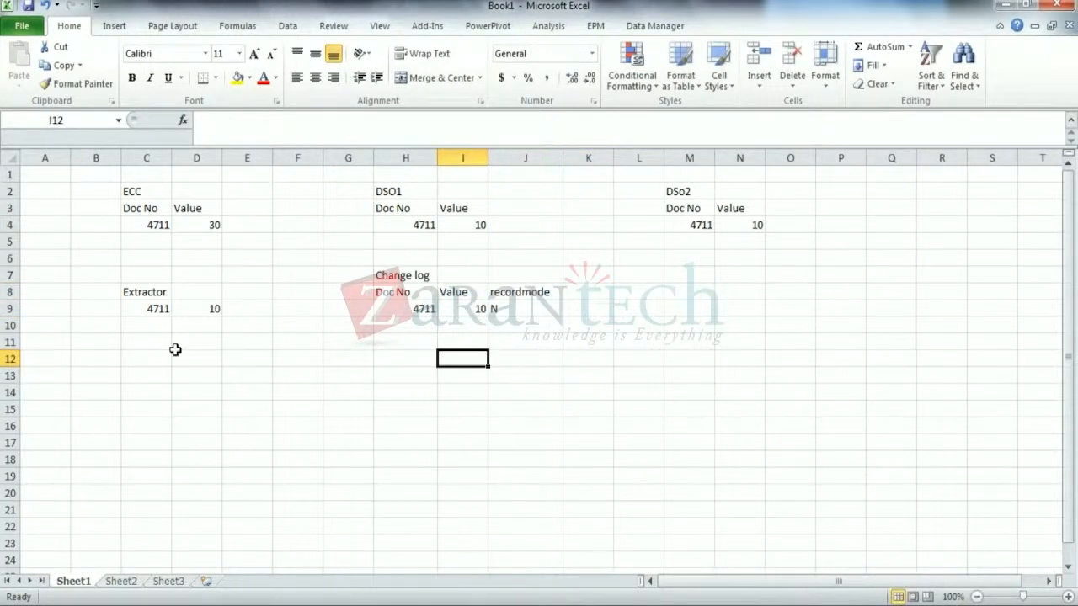
- Set the Extractor value for document 4711 in D9 to 30 and select that record
{"action": "left_click", "coordinate": [147, 307]}
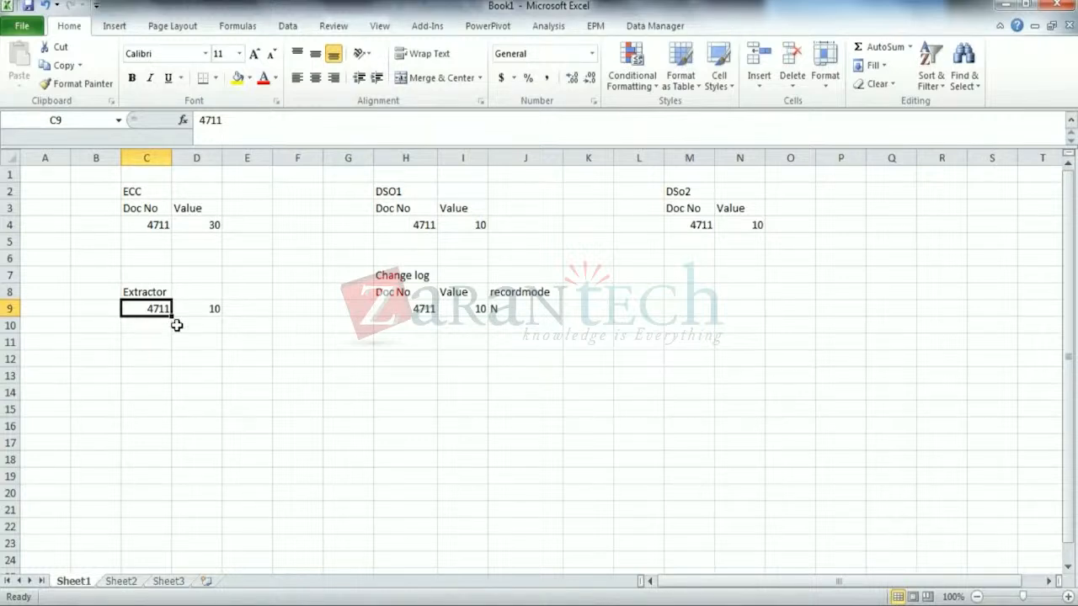
{"action": "left_click", "coordinate": [200, 311]}
{"action": "type", "text": "30"}
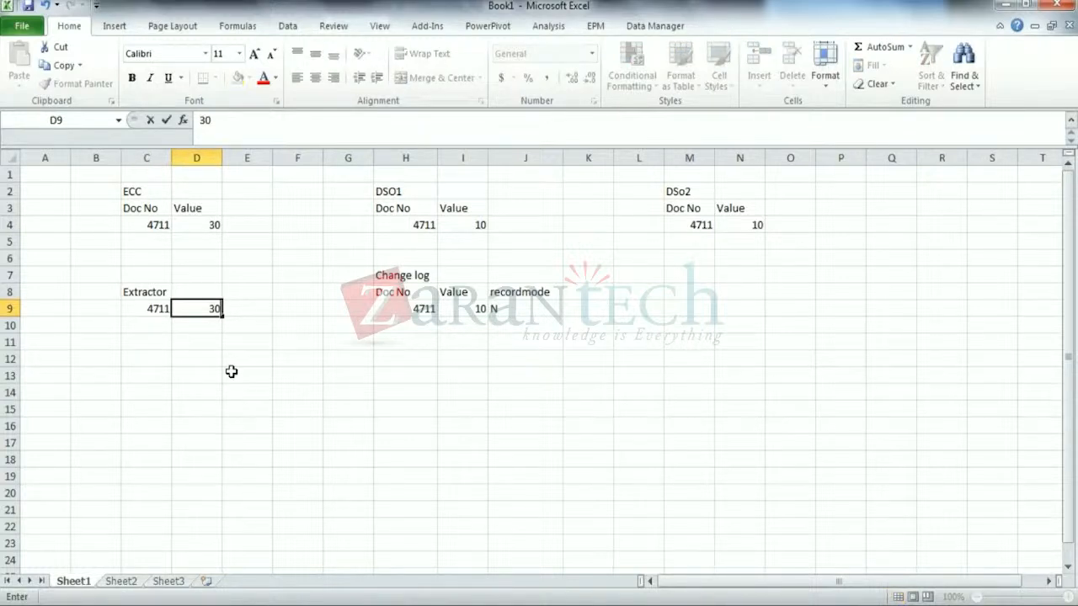
{"action": "left_click", "coordinate": [233, 309]}
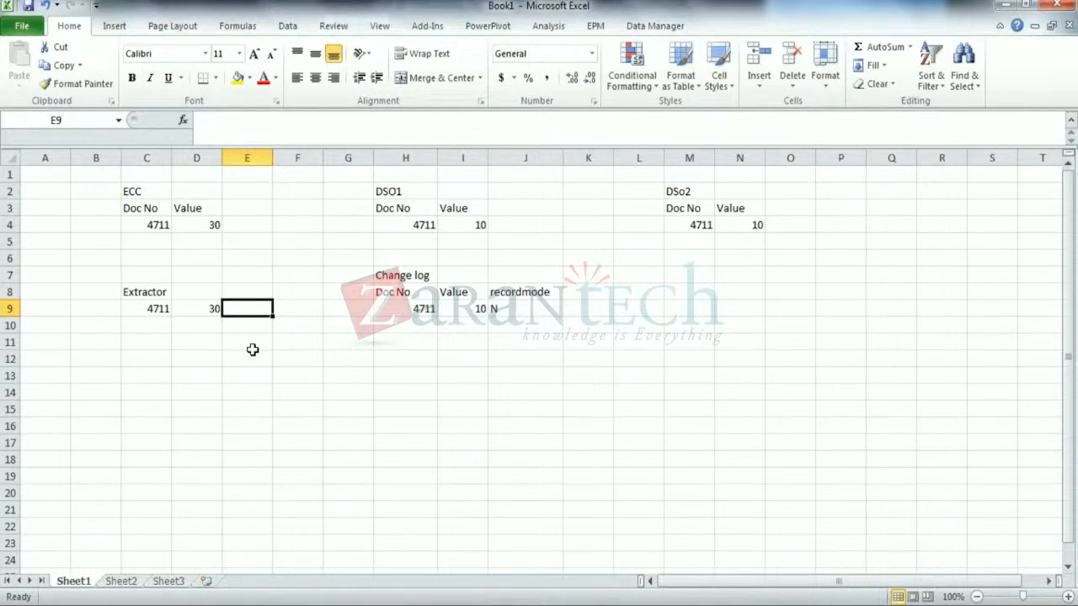
{"action": "left_click", "coordinate": [156, 325]}
{"action": "left_click", "coordinate": [206, 388]}
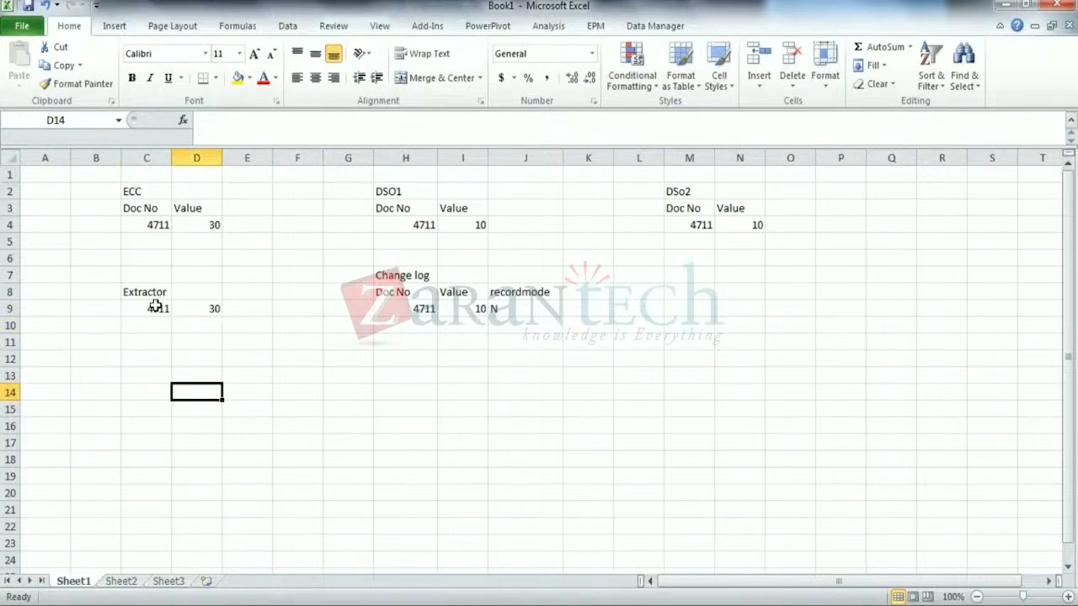
{"action": "left_click_drag", "start_coordinate": [156, 306], "coordinate": [191, 305]}
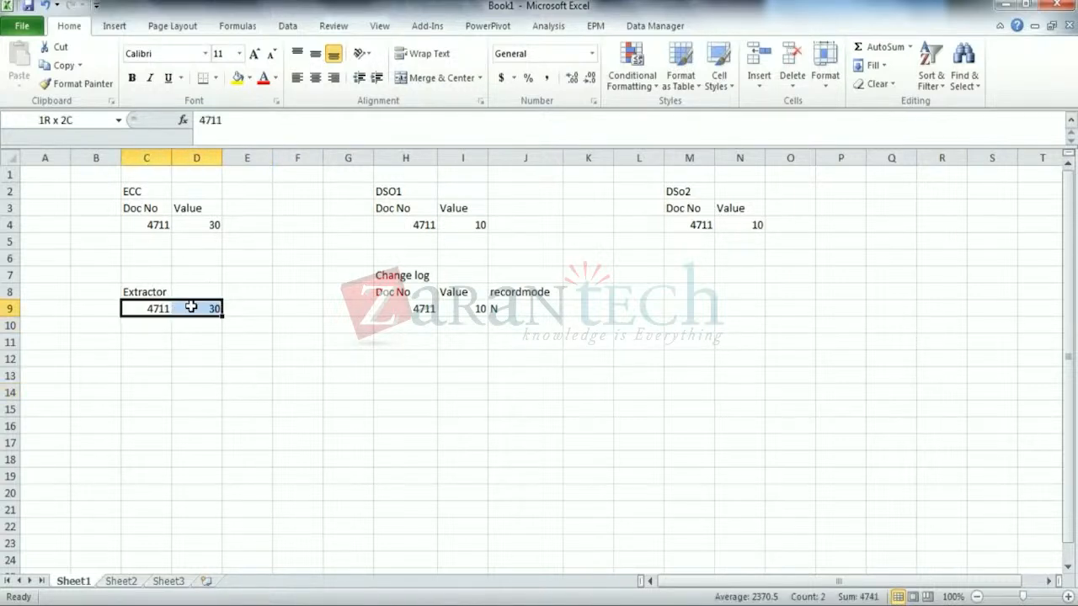
- Add the heading Active table in H1 above DSO1
{"action": "left_click", "coordinate": [395, 176]}
{"action": "type", "text": "A"}
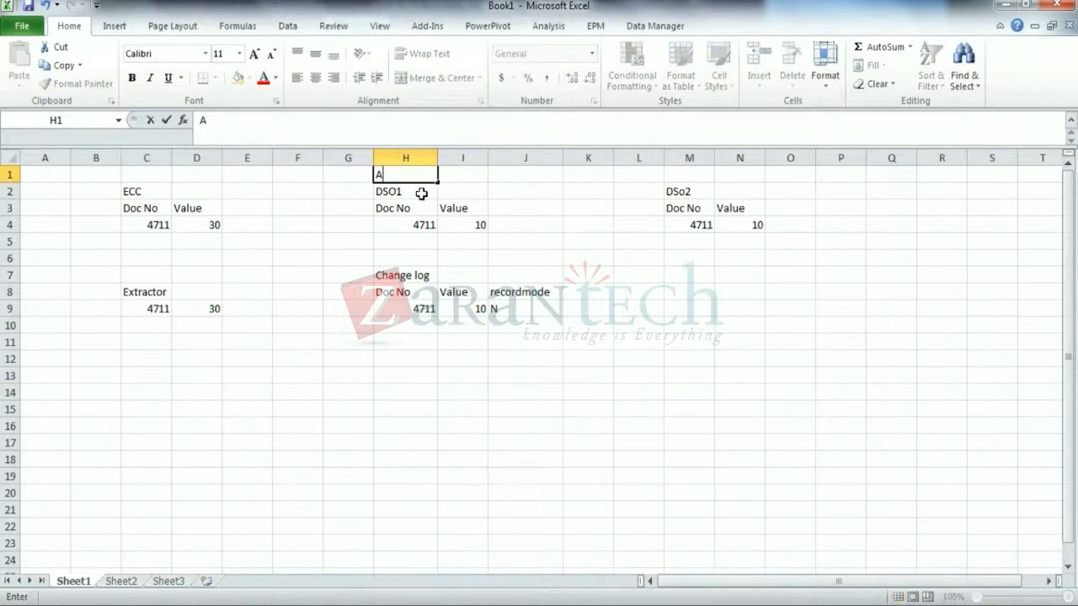
{"action": "type", "text": "ctive table"}
{"action": "left_click", "coordinate": [427, 340]}
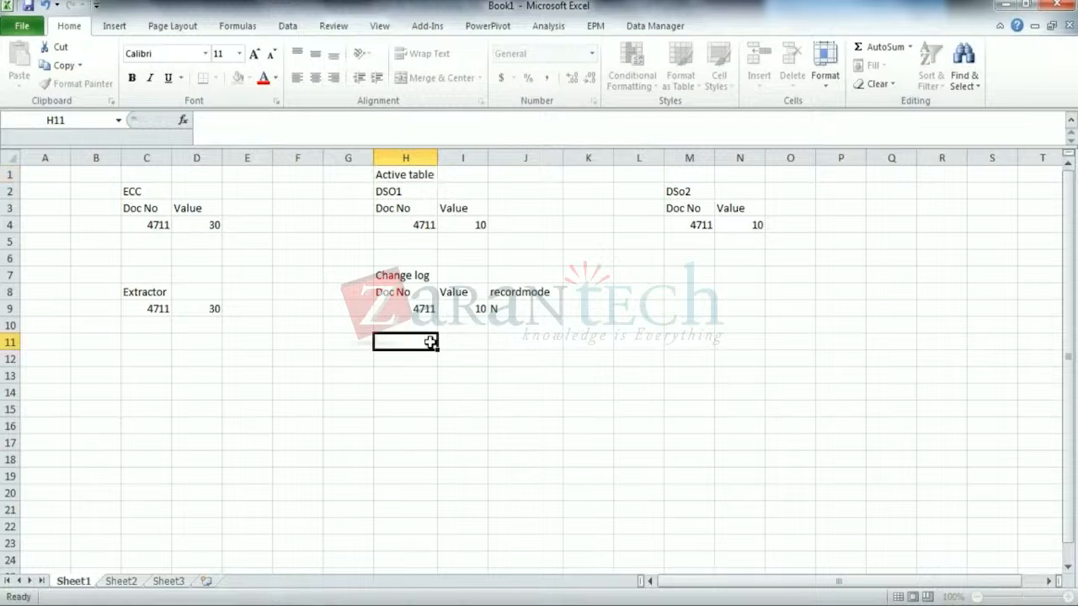
- Set the DSO1 active table value for document 4711 in I4 to 30
{"action": "left_click", "coordinate": [470, 224]}
{"action": "type", "text": "3"}
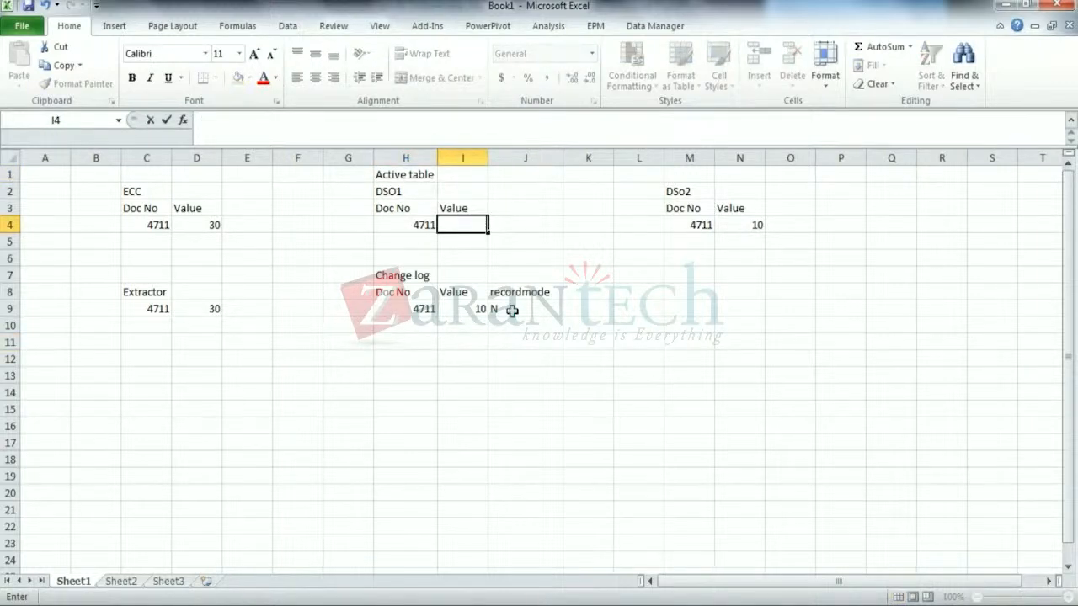
{"action": "left_click", "coordinate": [512, 360]}
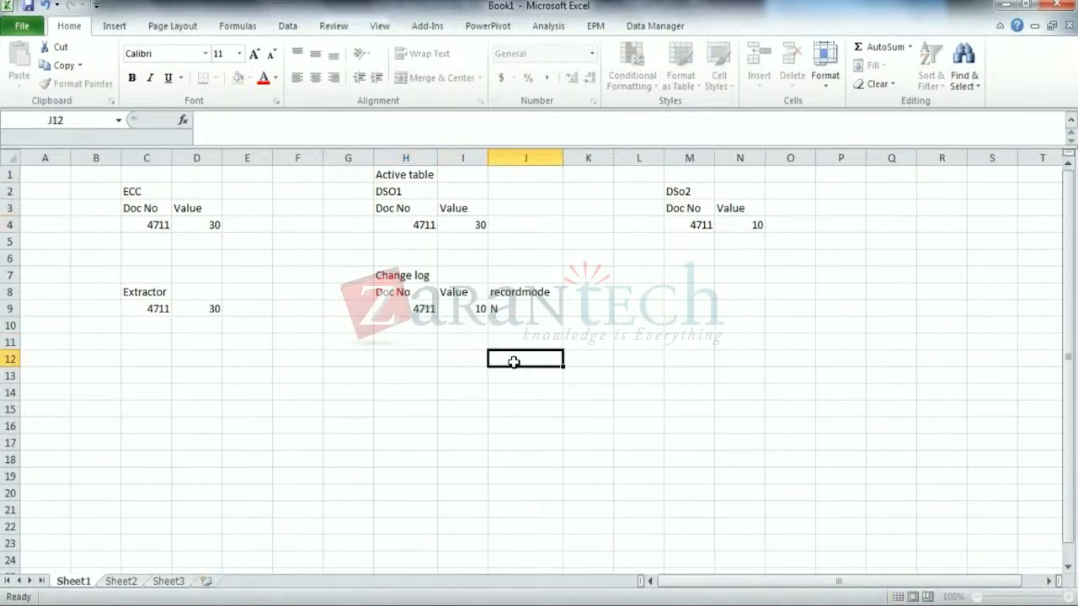
{"action": "left_click", "coordinate": [463, 222]}
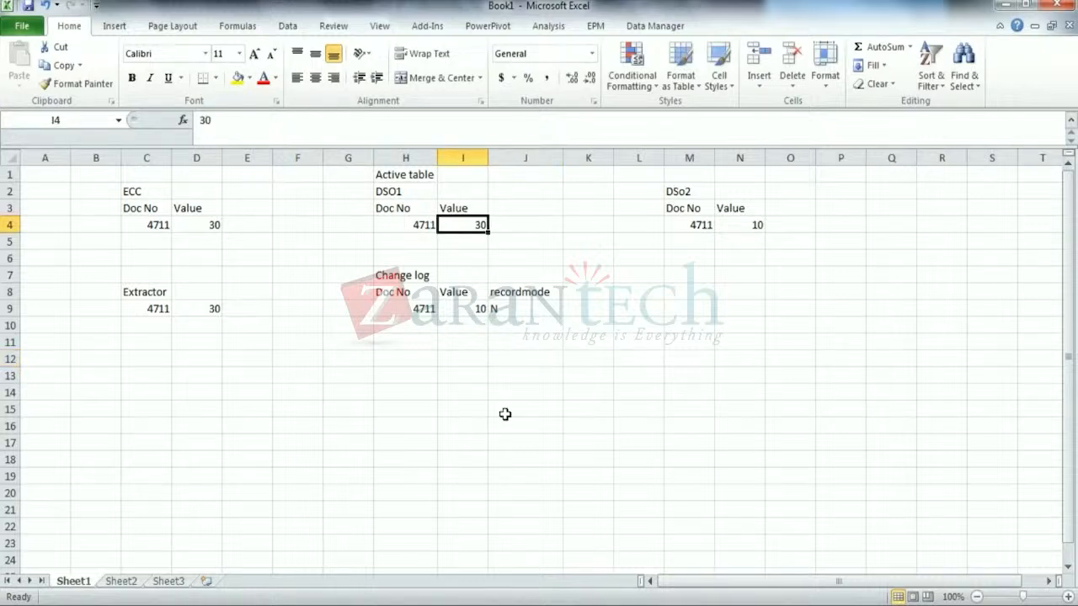
- Add a Change log record for document 4711 in row 10 with value -10 and recordmode X
{"action": "left_click", "coordinate": [400, 279]}
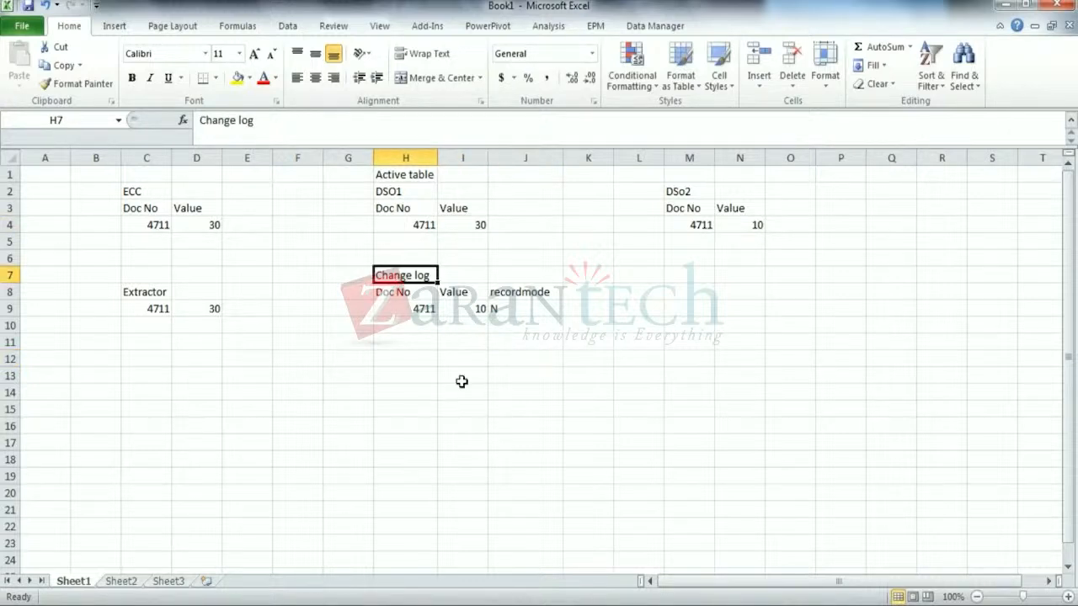
{"action": "left_click", "coordinate": [418, 326]}
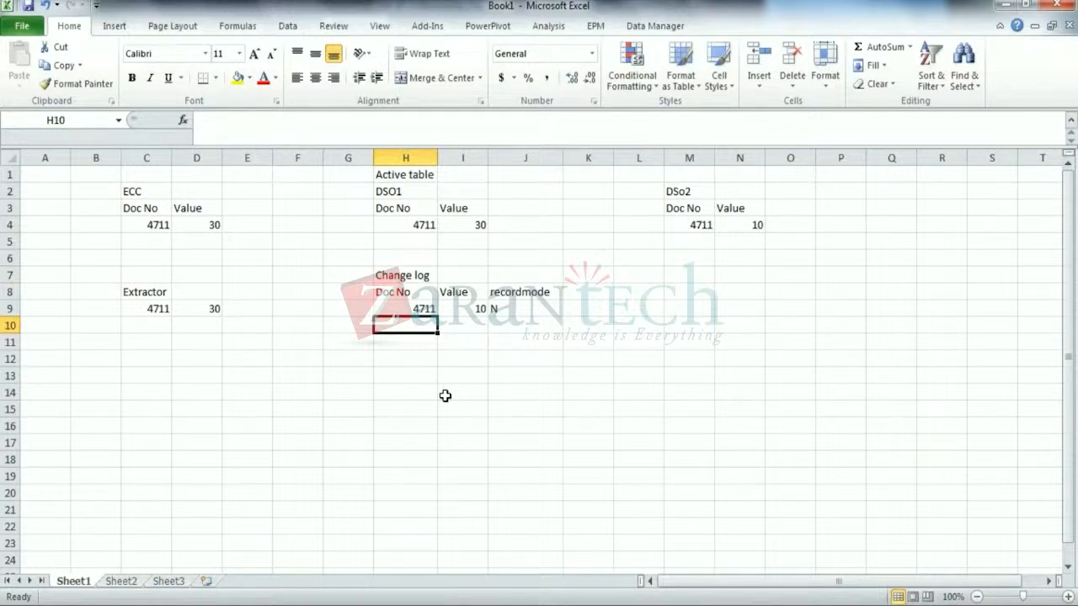
{"action": "type", "text": "4711"}
{"action": "key", "text": "Tab"}
{"action": "type", "text": "-"}
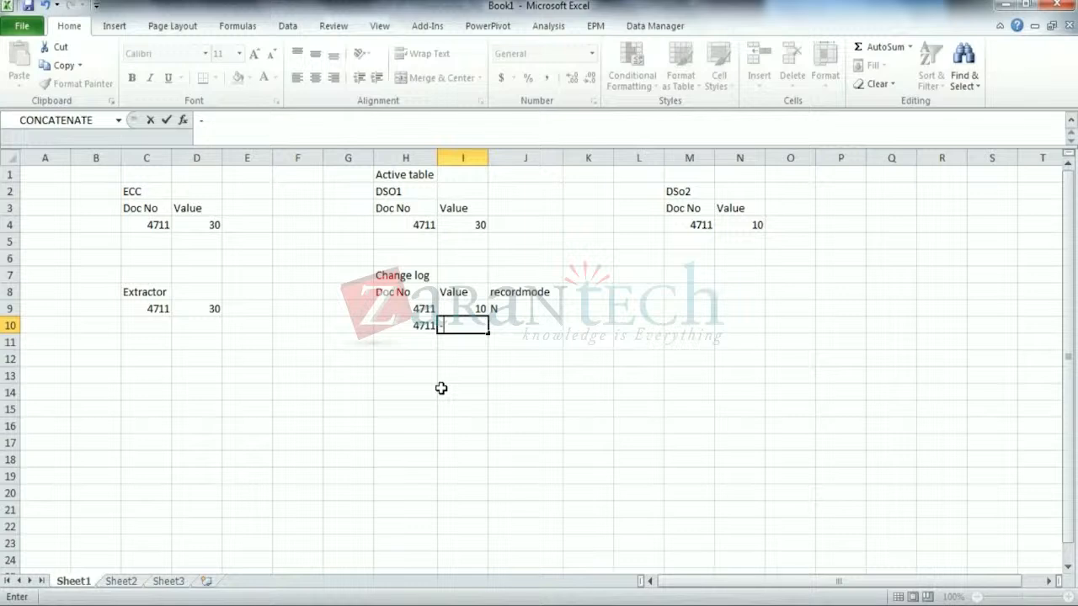
{"action": "type", "text": "10"}
{"action": "key", "text": "Tab"}
{"action": "type", "text": "X"}
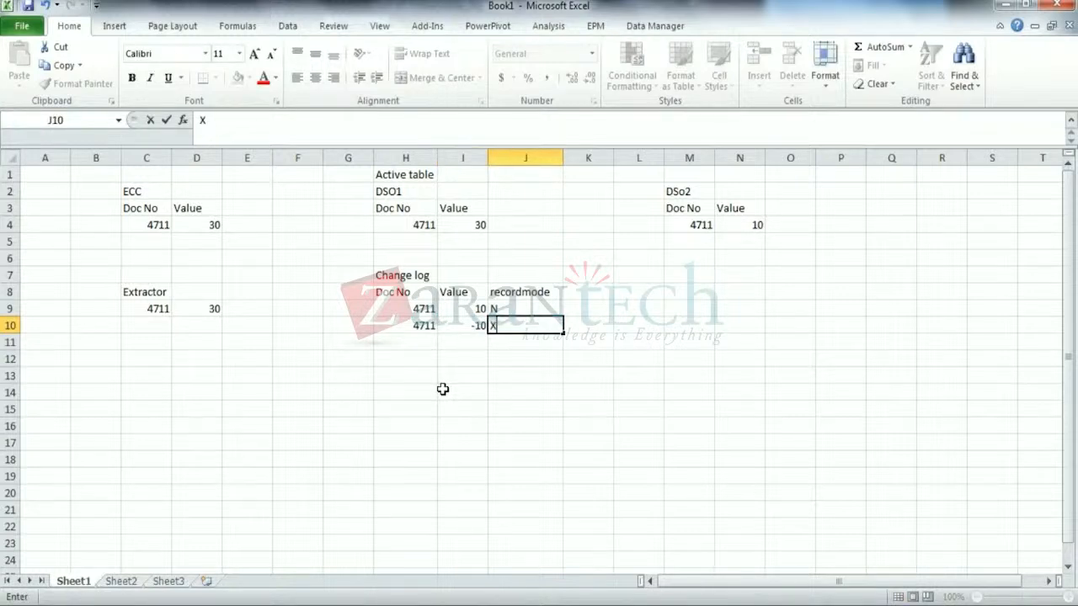
{"action": "left_click", "coordinate": [442, 389]}
{"action": "left_click", "coordinate": [512, 329]}
- Add another Change log record for document 4711 in row 11 with value 30, leaving its recordmode blank
{"action": "left_click", "coordinate": [462, 308]}
{"action": "left_click", "coordinate": [464, 325]}
{"action": "left_click", "coordinate": [413, 343]}
{"action": "type", "text": "4"}
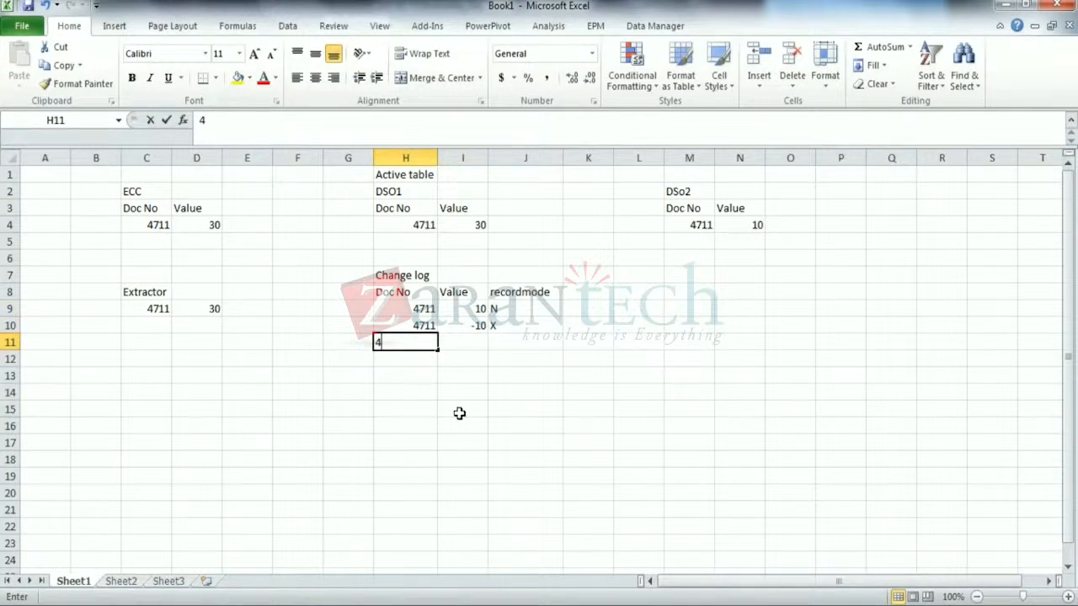
{"action": "type", "text": "711"}
{"action": "key", "text": "Tab"}
{"action": "type", "text": "3"}
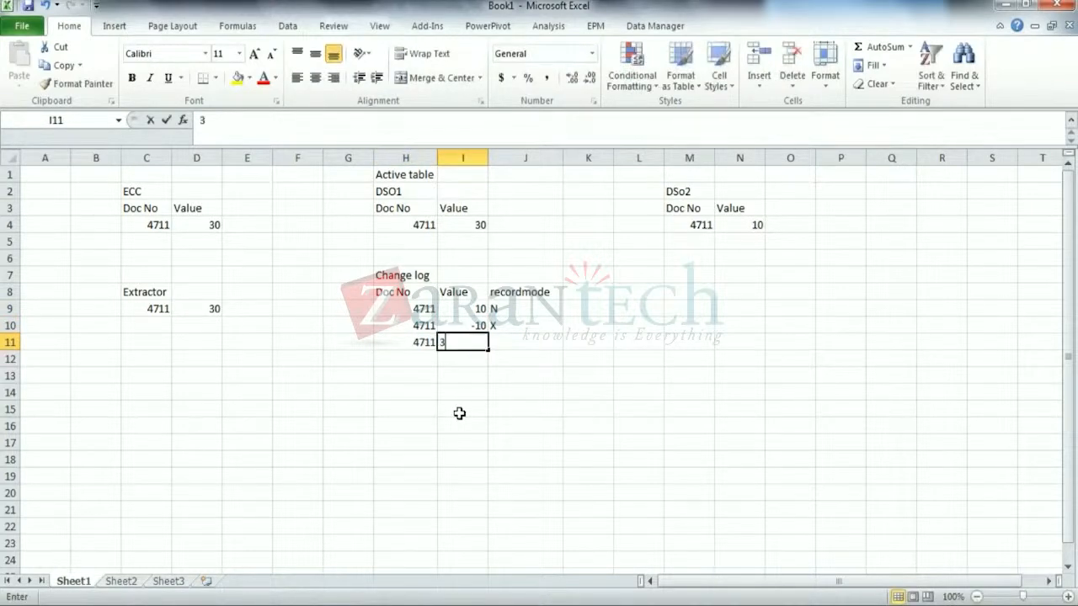
{"action": "type", "text": "0"}
{"action": "key", "text": "Tab"}
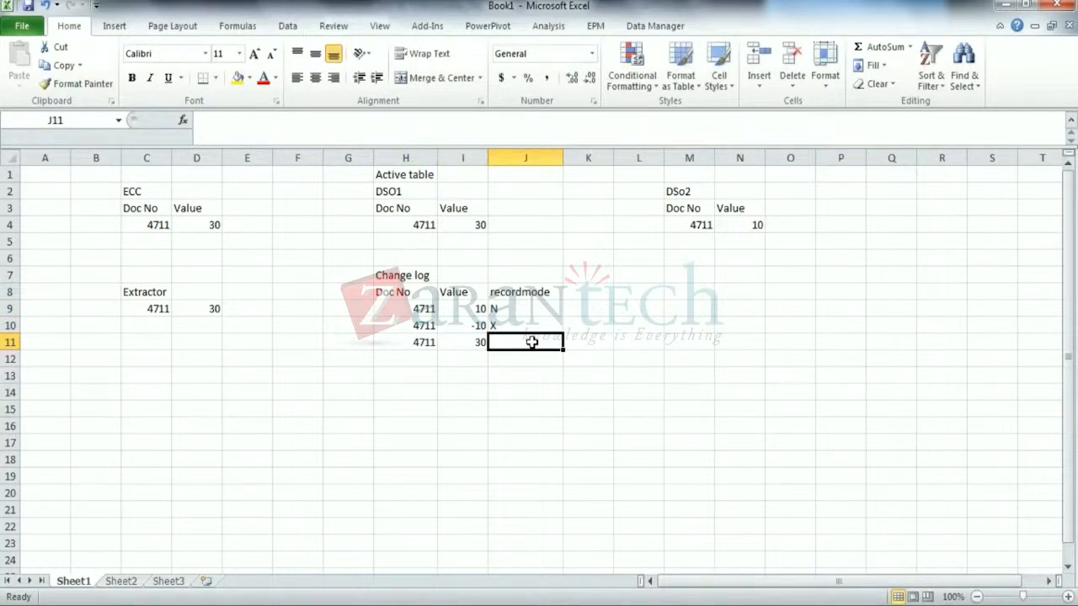
- Label the Change log records by request, with REQ1 in G9 and REQ2 in G10 and G11
{"action": "left_click", "coordinate": [411, 277]}
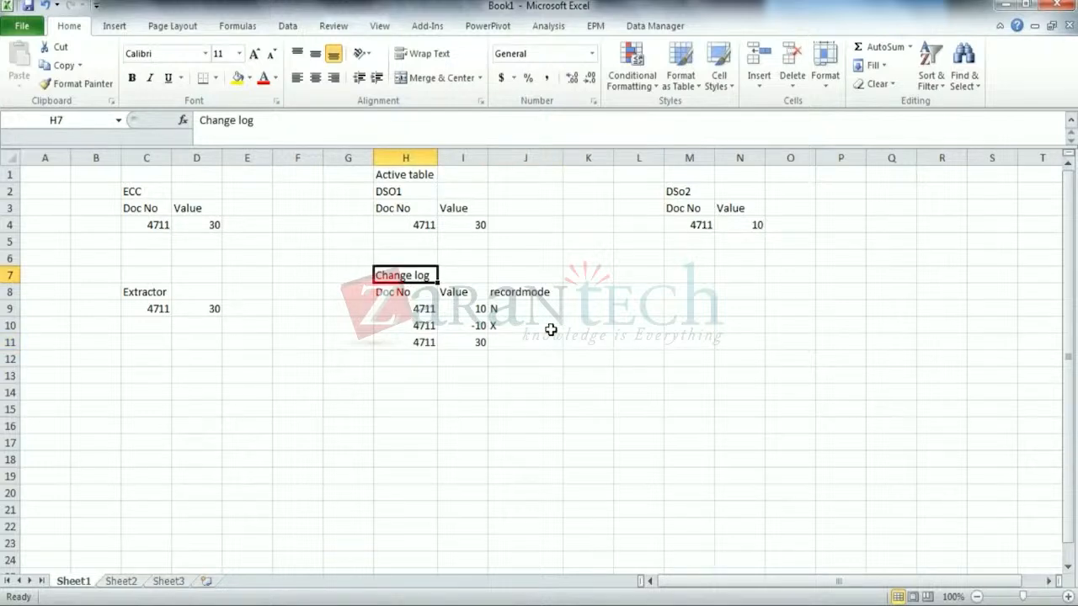
{"action": "left_click", "coordinate": [339, 310]}
{"action": "type", "text": "REQ1"}
{"action": "key", "text": "Return"}
{"action": "type", "text": "REQ2"}
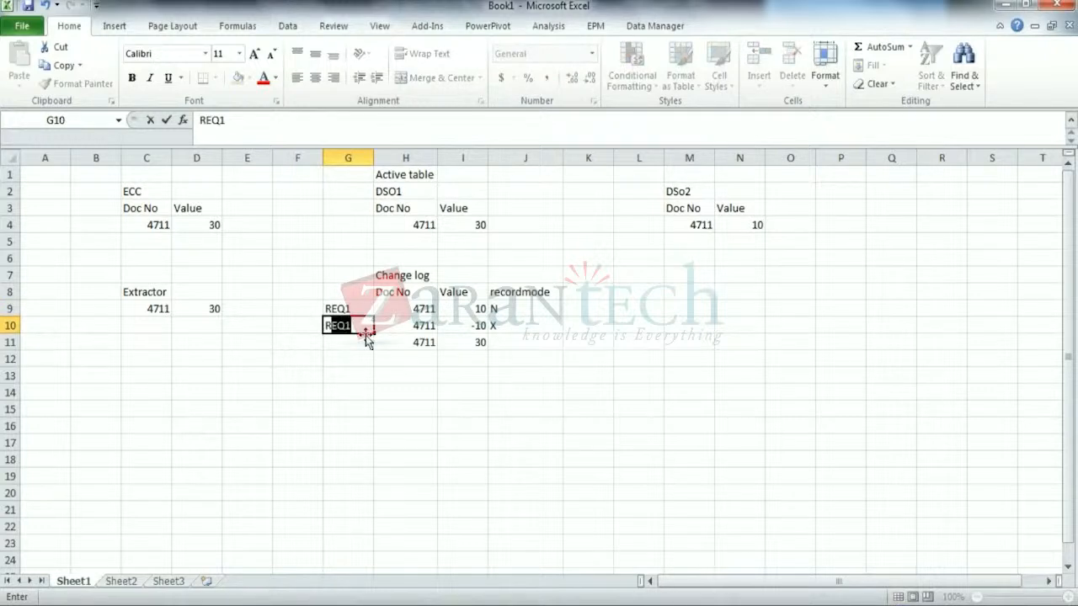
{"action": "key", "text": "Return"}
{"action": "key", "text": "Up"}
{"action": "key", "text": "ctrl+c"}
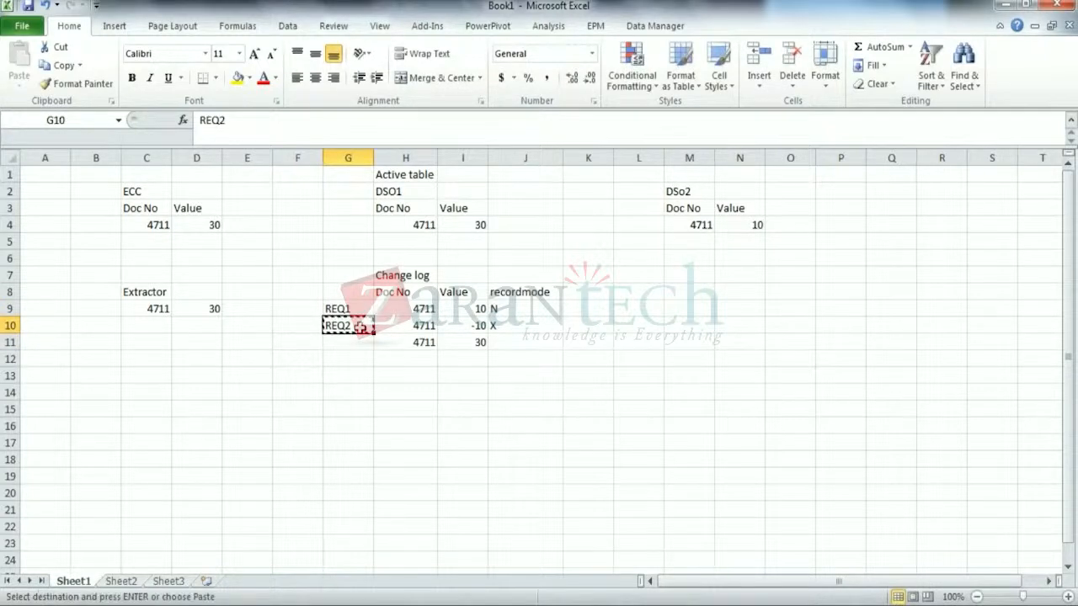
{"action": "key", "text": "Down"}
{"action": "key", "text": "ctrl+v"}
{"action": "key", "text": "Down"}
- Fill the REQ1 record in G9:J9 with light green
{"action": "left_click_drag", "start_coordinate": [357, 310], "coordinate": [539, 309]}
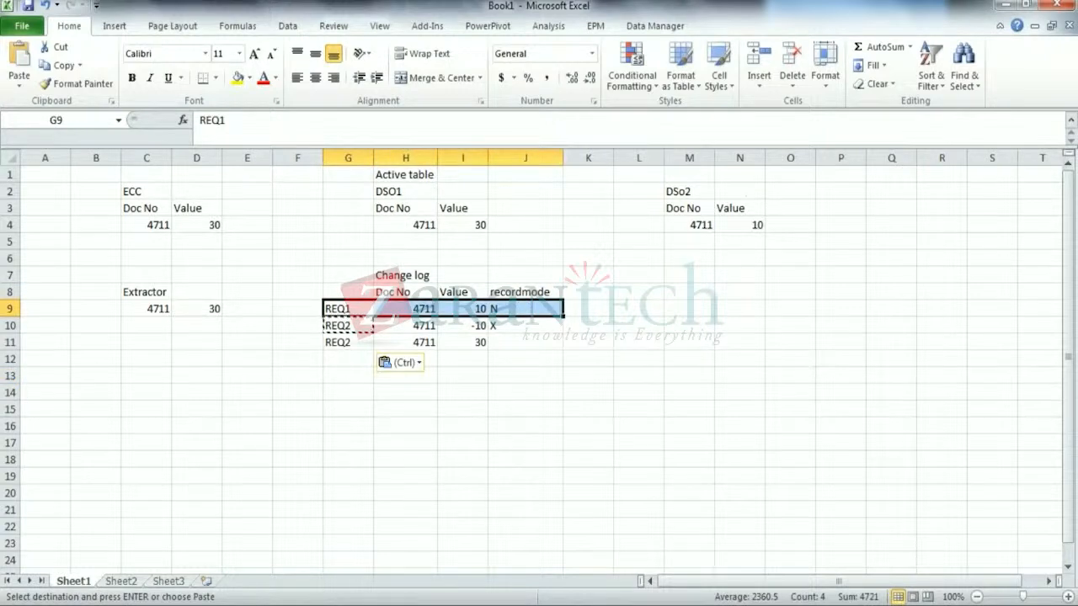
{"action": "left_click", "coordinate": [249, 78]}
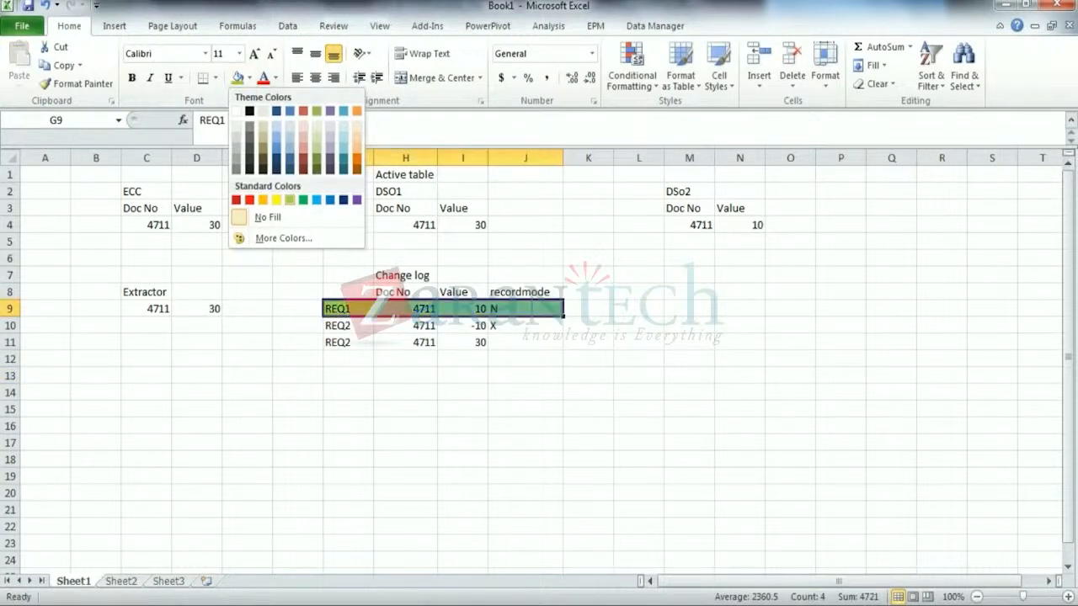
{"action": "left_click", "coordinate": [294, 203]}
{"action": "left_click", "coordinate": [415, 354]}
{"action": "left_click_drag", "start_coordinate": [353, 308], "coordinate": [530, 308]}
{"action": "left_click", "coordinate": [547, 393]}
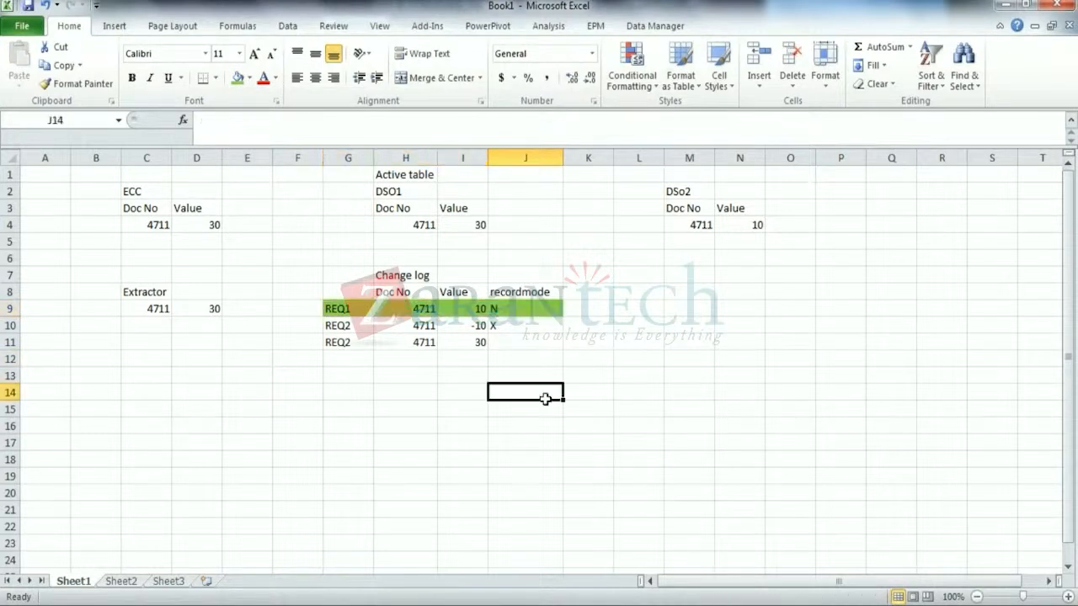
- Compare the REQ1 record, the ECC and DSO1 active table values, and the two REQ2 records in the Change log
{"action": "left_click_drag", "start_coordinate": [345, 308], "coordinate": [530, 309]}
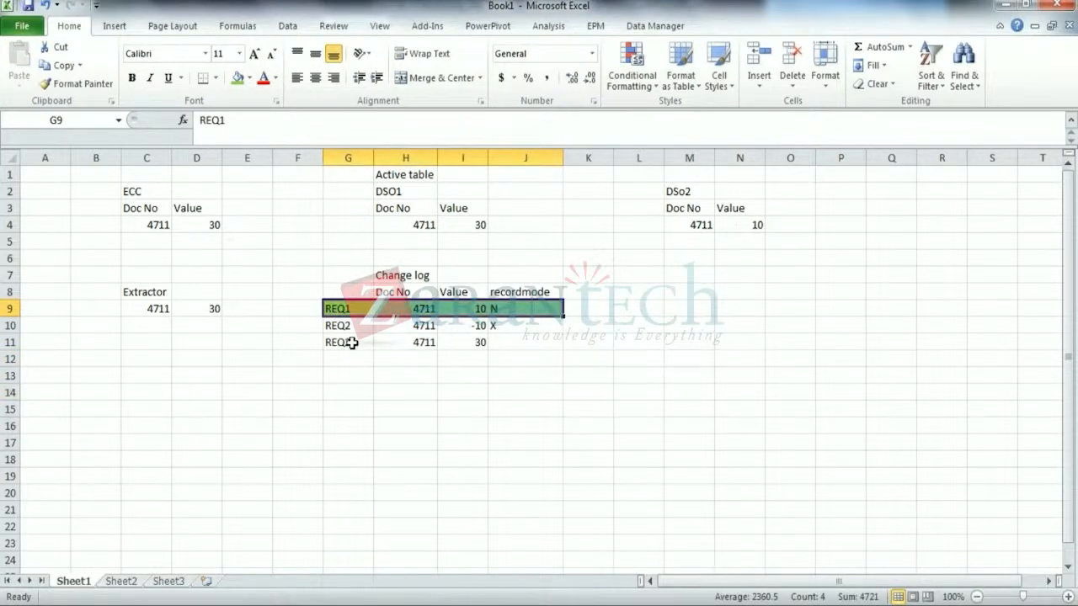
{"action": "left_click", "coordinate": [213, 223]}
{"action": "left_click", "coordinate": [480, 224]}
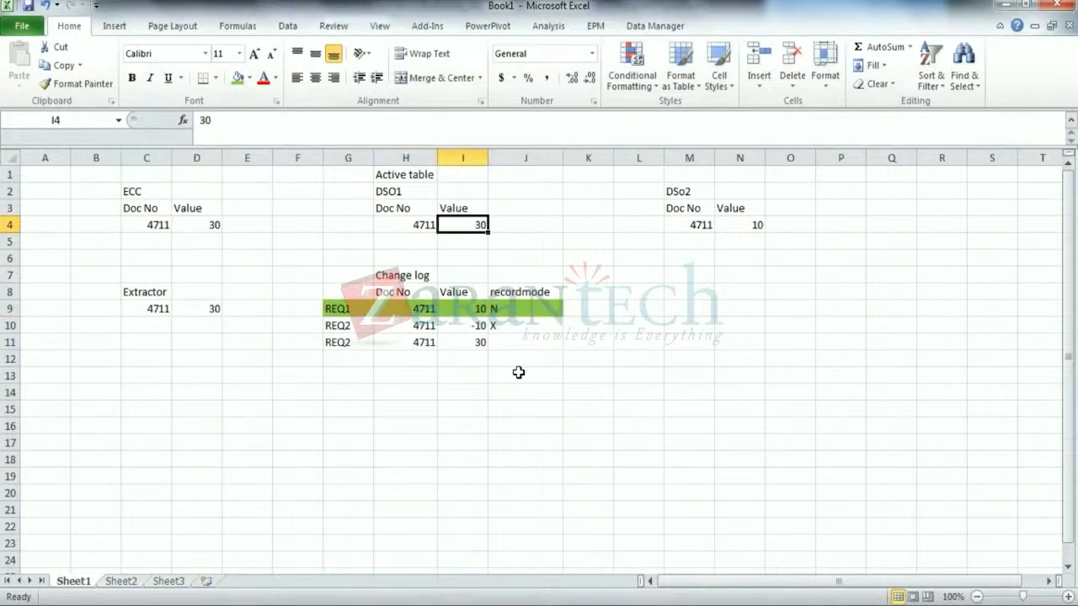
{"action": "left_click", "coordinate": [421, 276]}
{"action": "left_click_drag", "start_coordinate": [338, 330], "coordinate": [524, 344]}
{"action": "left_click", "coordinate": [526, 376]}
{"action": "left_click", "coordinate": [468, 327]}
{"action": "left_click", "coordinate": [476, 342]}
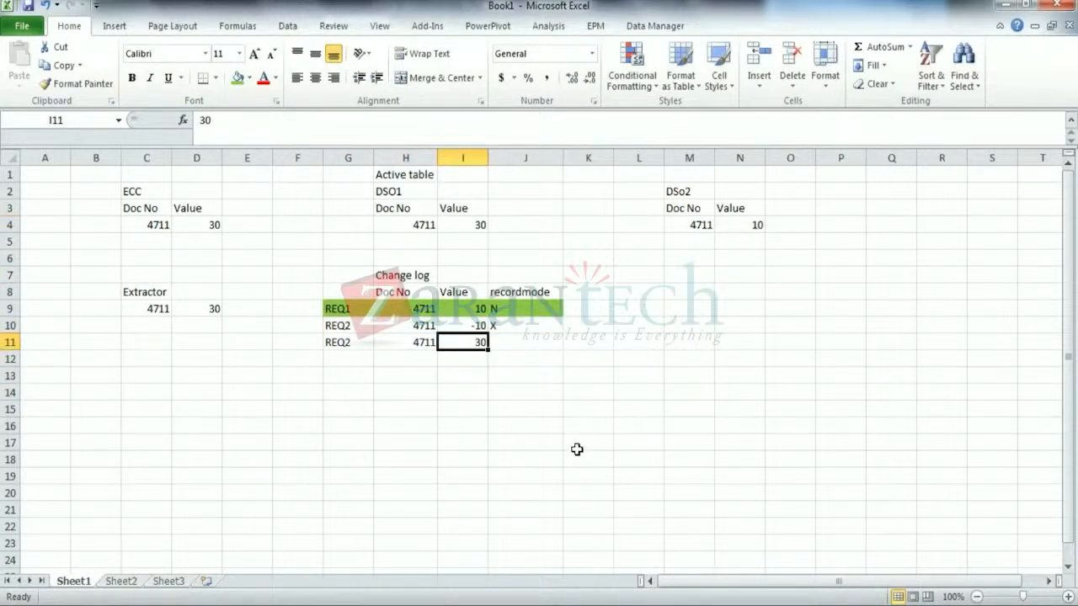
- Enter the heading Summation in N2 beside DSo2 and widen column N to fit it
{"action": "left_click", "coordinate": [688, 191]}
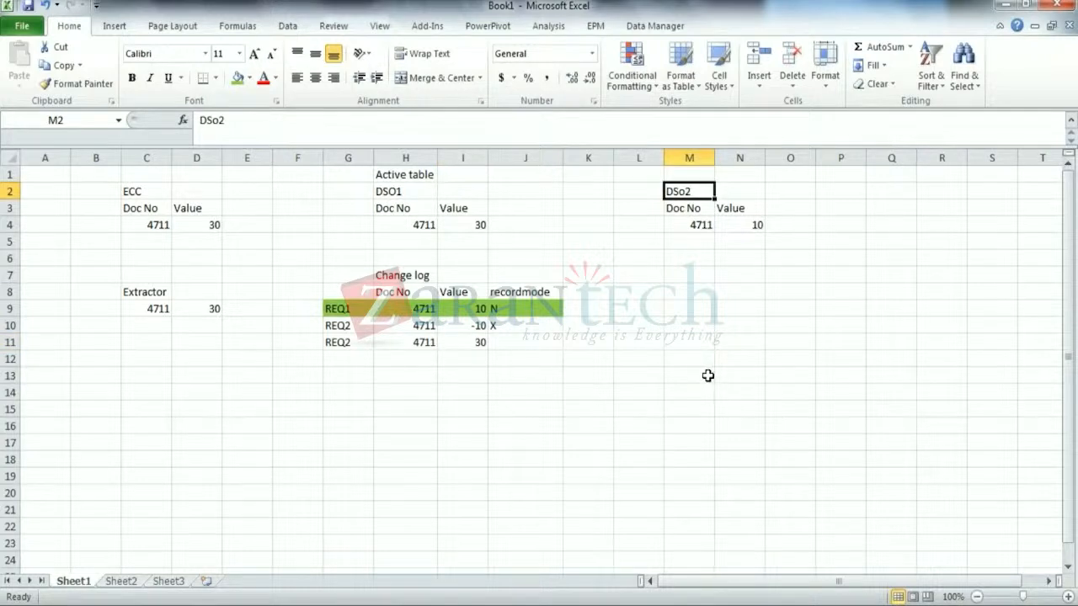
{"action": "left_click", "coordinate": [739, 191]}
{"action": "type", "text": "S"}
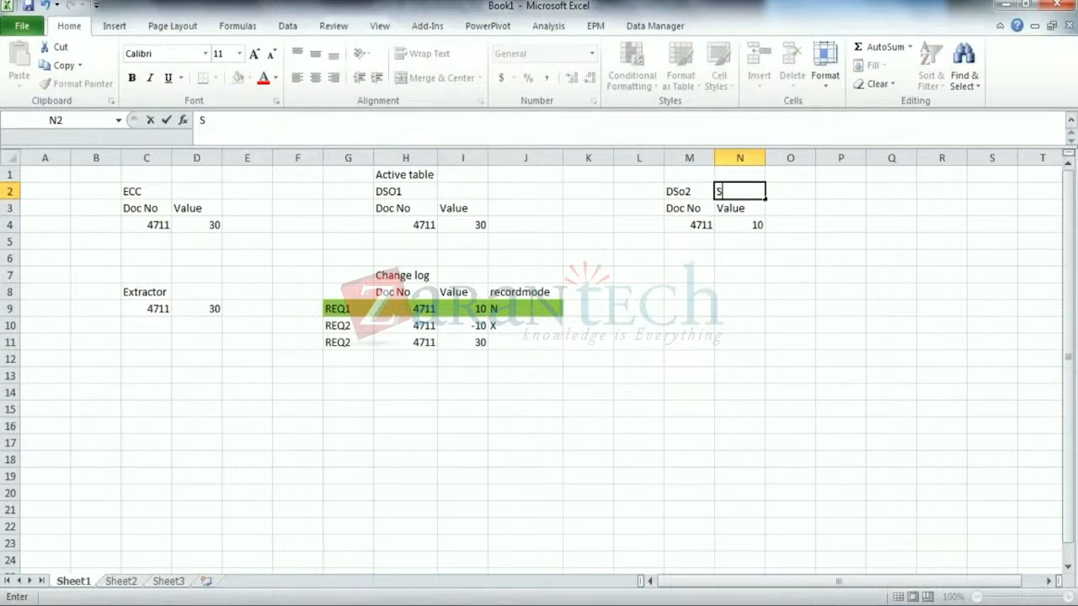
{"action": "type", "text": "ummation"}
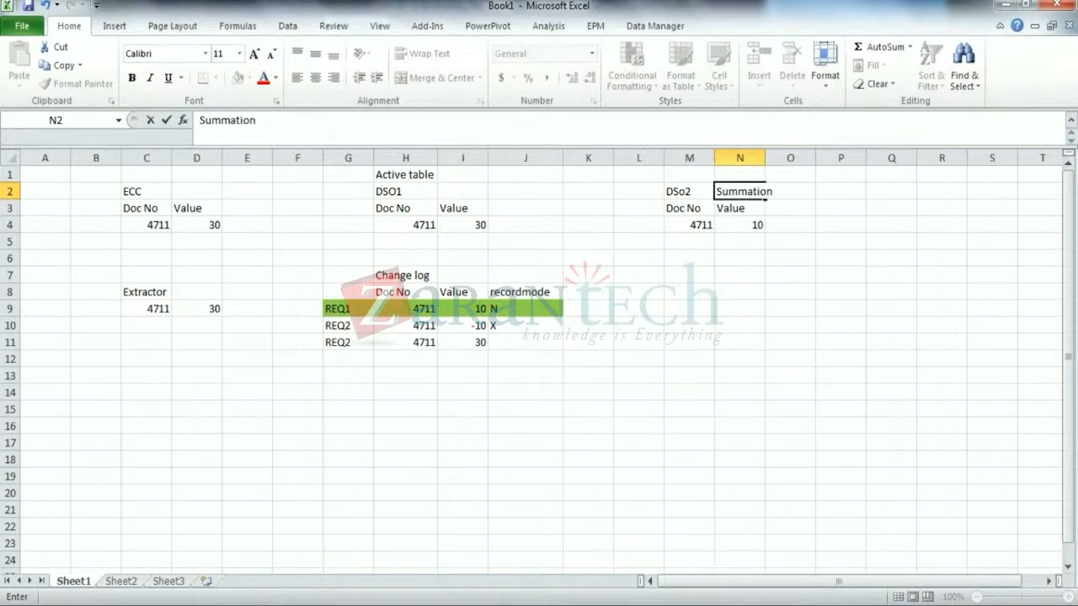
{"action": "left_click", "coordinate": [758, 256]}
{"action": "left_click", "coordinate": [755, 189]}
{"action": "left_click_drag", "start_coordinate": [768, 157], "coordinate": [778, 157]}
- Enter the net REQ2 change of +20 in N5 below DSo2's existing value
{"action": "left_click_drag", "start_coordinate": [353, 327], "coordinate": [556, 343]}
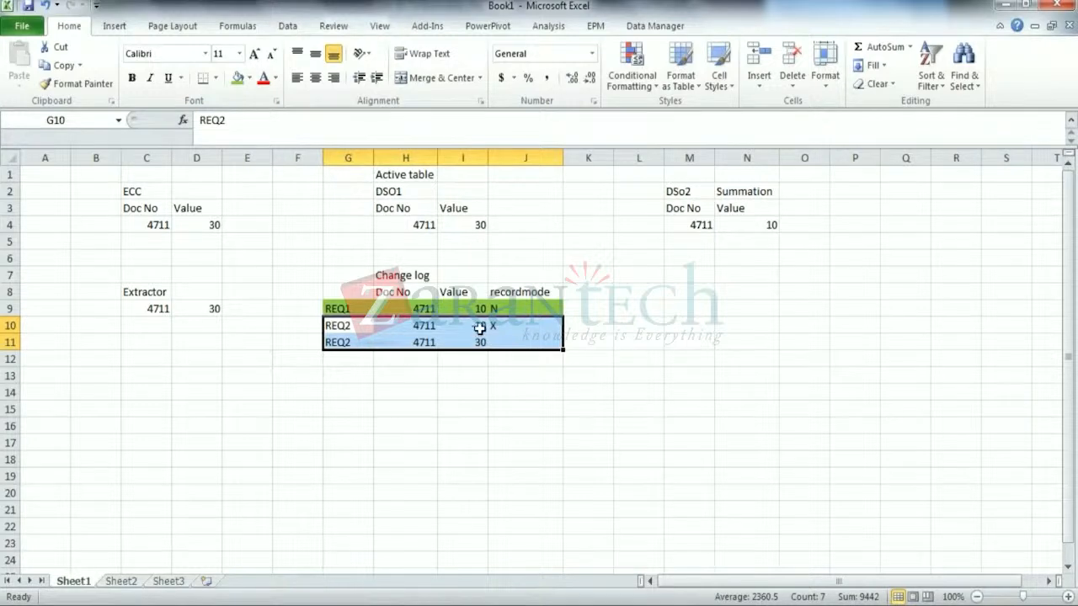
{"action": "left_click", "coordinate": [756, 244]}
{"action": "type", "text": "+"}
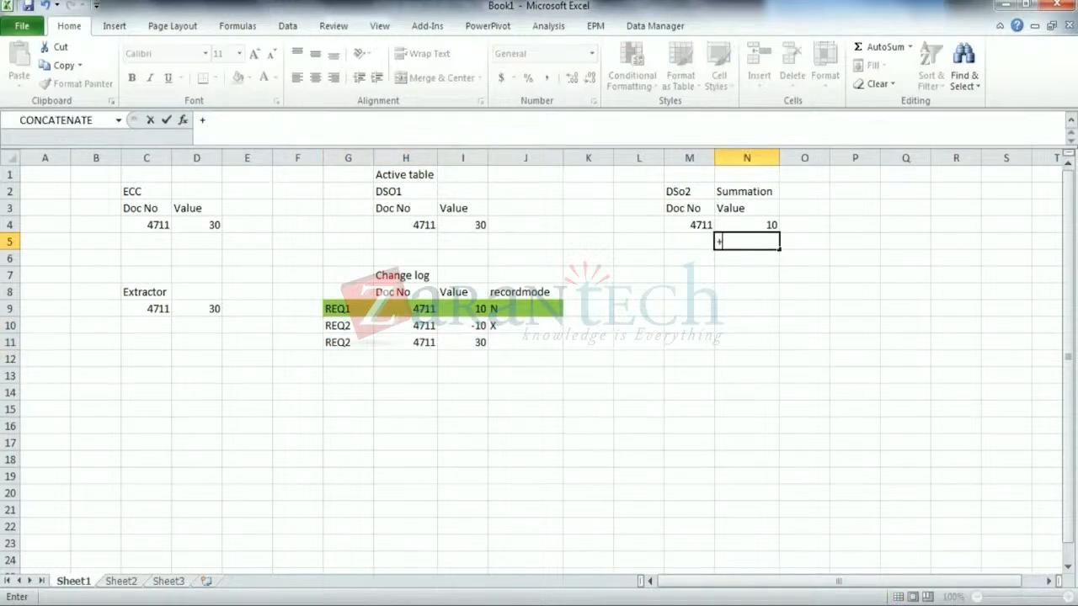
{"action": "type", "text": "20"}
{"action": "left_click", "coordinate": [777, 284]}
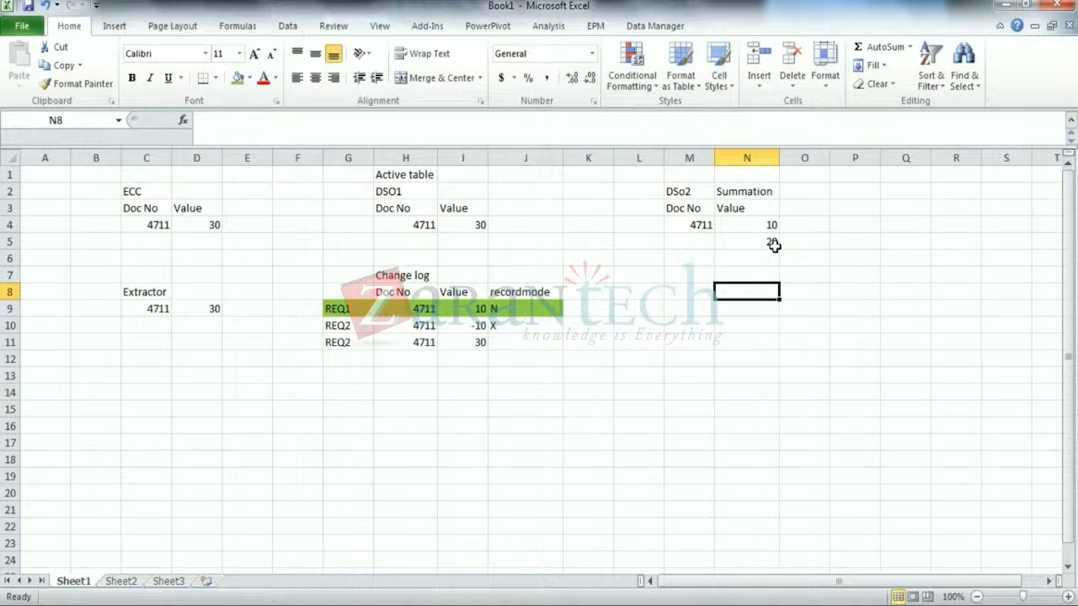
- Copy the DSo2 table in M2:N4 to M8 and change the copy's heading in N8 to Overwrite
{"action": "left_click_drag", "start_coordinate": [678, 192], "coordinate": [730, 220]}
{"action": "key", "text": "ctrl+c"}
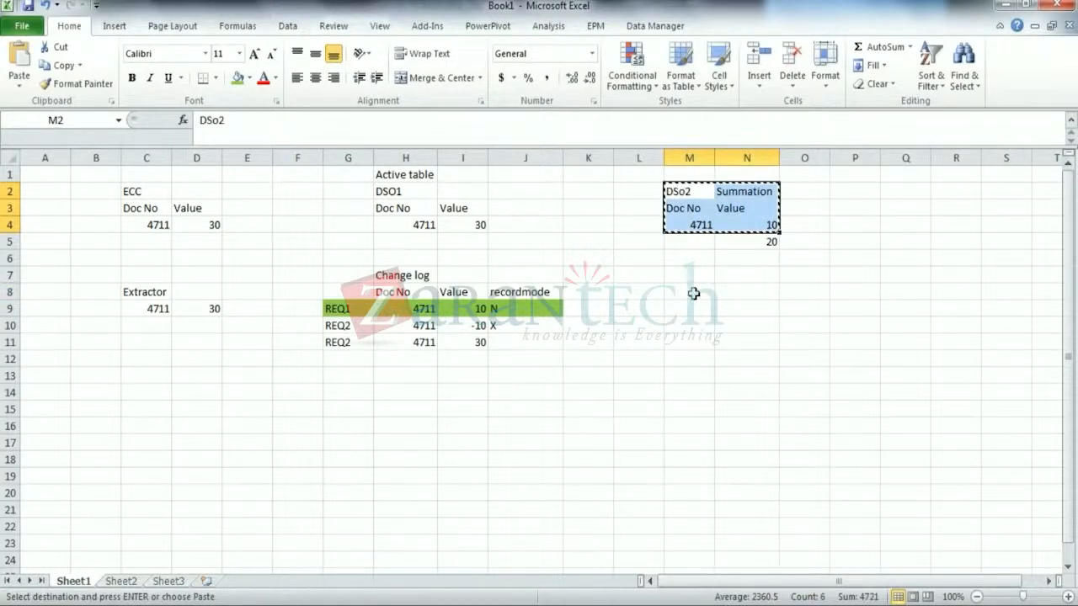
{"action": "left_click", "coordinate": [692, 291]}
{"action": "key", "text": "ctrl+v"}
{"action": "left_click", "coordinate": [745, 295]}
{"action": "type", "text": "Ove"}
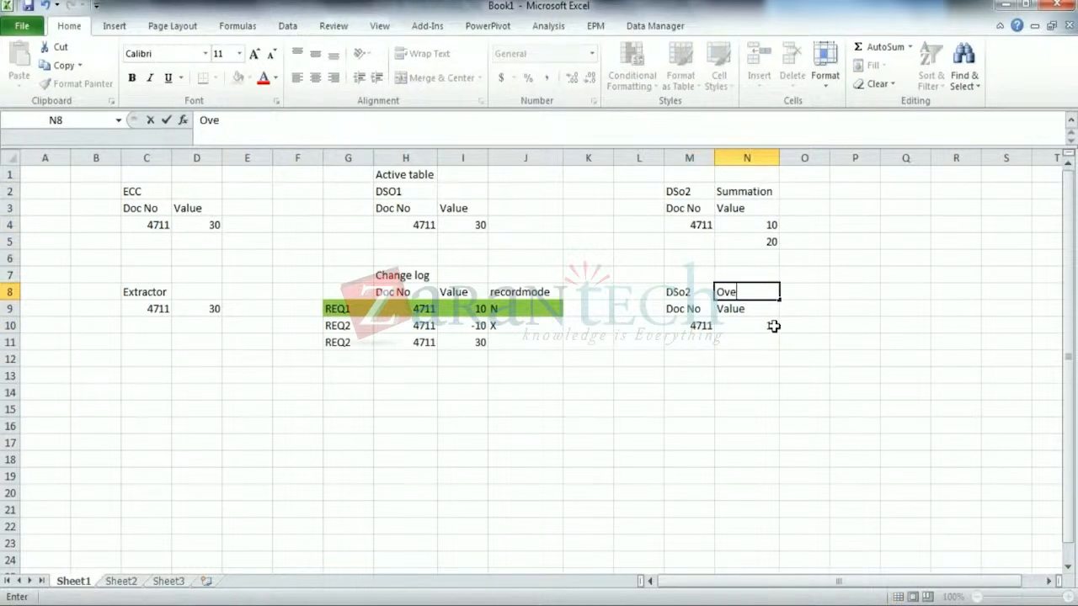
{"action": "type", "text": "rwrite"}
{"action": "key", "text": "Return"}
{"action": "left_click", "coordinate": [752, 291]}
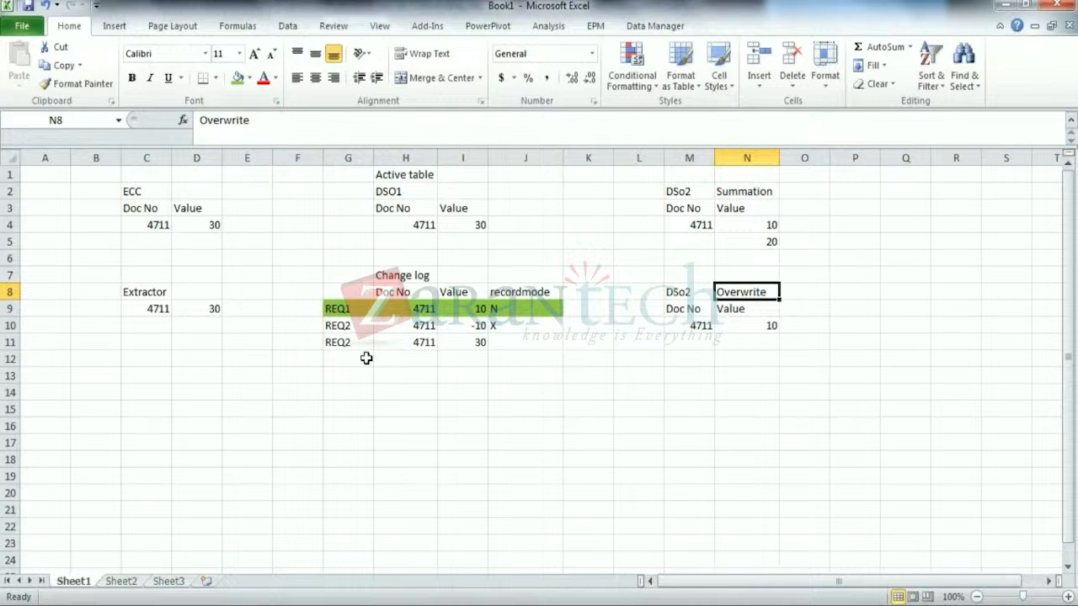
- Set the value for document 4711 in the Overwrite DSo2 table, cell N10, to 30
{"action": "left_click_drag", "start_coordinate": [349, 342], "coordinate": [520, 343]}
{"action": "left_click", "coordinate": [749, 325]}
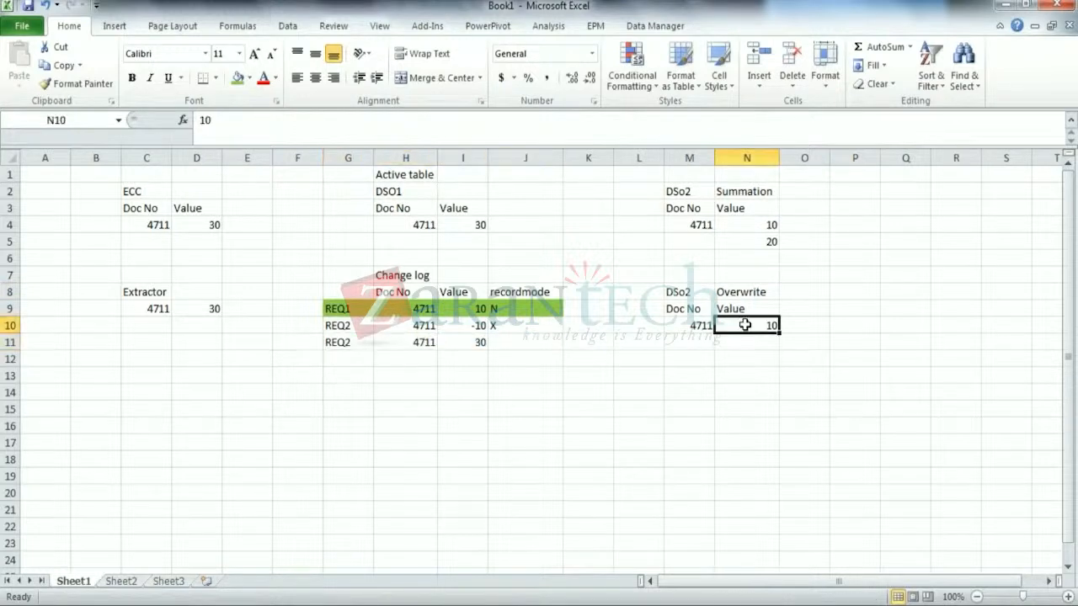
{"action": "type", "text": "30"}
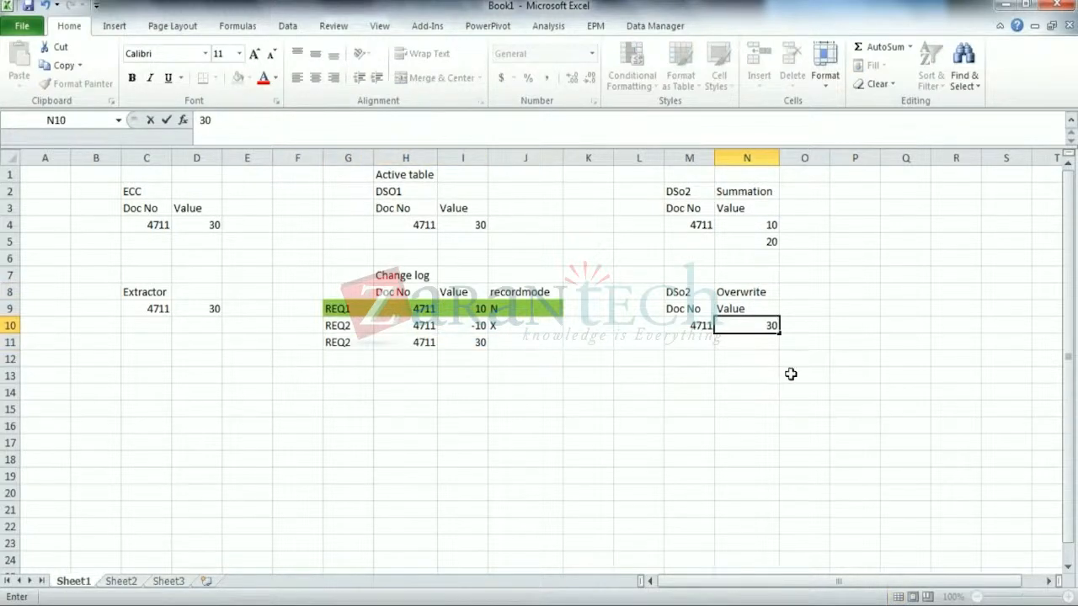
{"action": "left_click", "coordinate": [791, 375]}
{"action": "left_click", "coordinate": [747, 358]}
{"action": "left_click", "coordinate": [746, 324]}
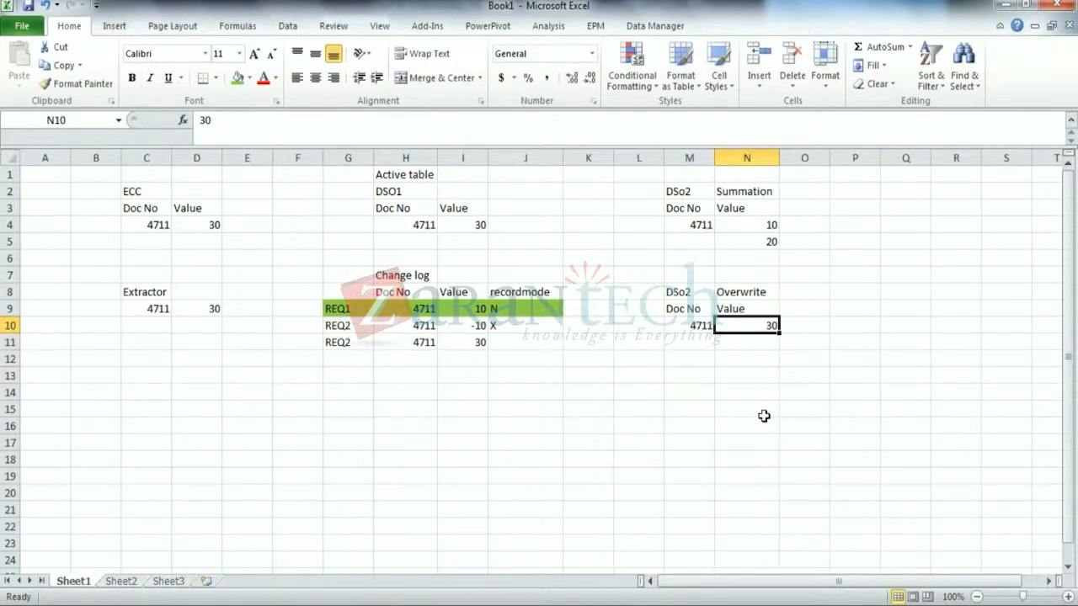
- Add a Change log record in row 12 by copying the REQ1 label and entering document 4712 with value 39
{"action": "left_click_drag", "start_coordinate": [343, 325], "coordinate": [526, 339]}
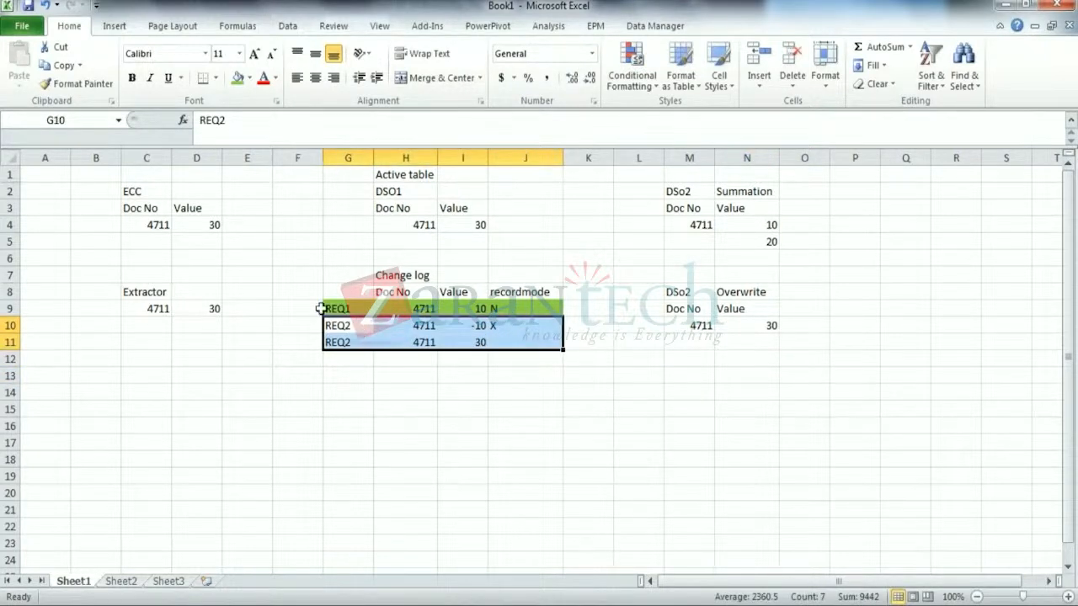
{"action": "left_click", "coordinate": [337, 308]}
{"action": "key", "text": "ctrl+c"}
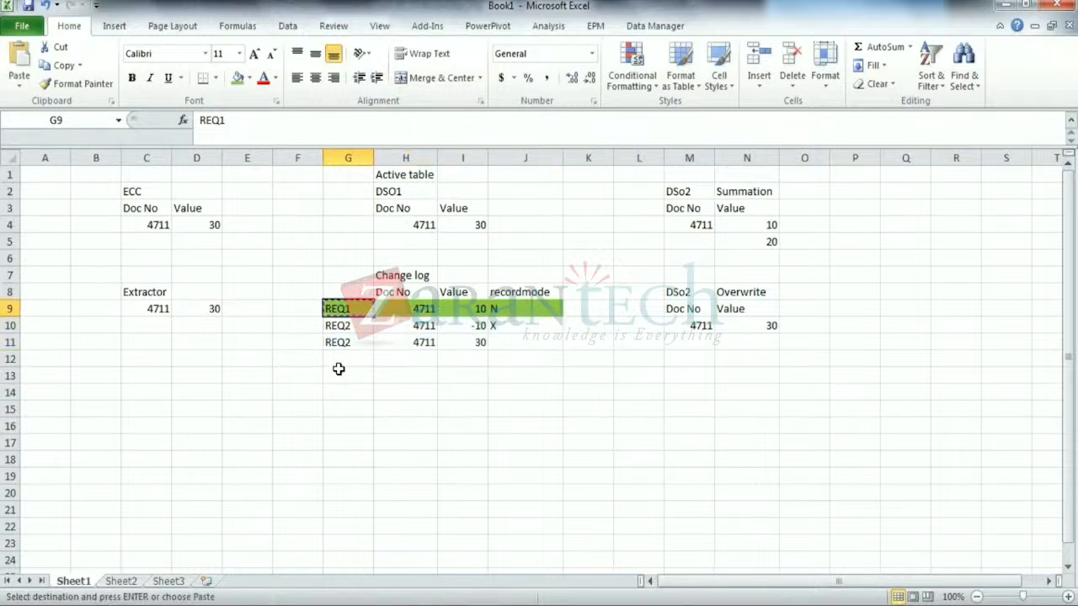
{"action": "left_click", "coordinate": [344, 359]}
{"action": "key", "text": "ctrl+v"}
{"action": "left_click", "coordinate": [406, 363]}
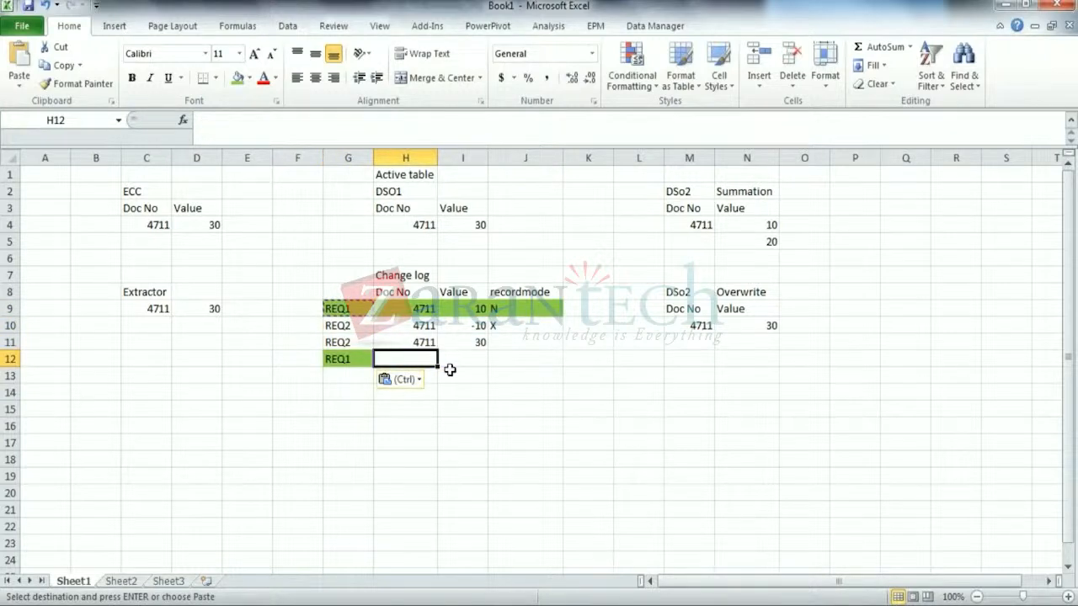
{"action": "type", "text": "472"}
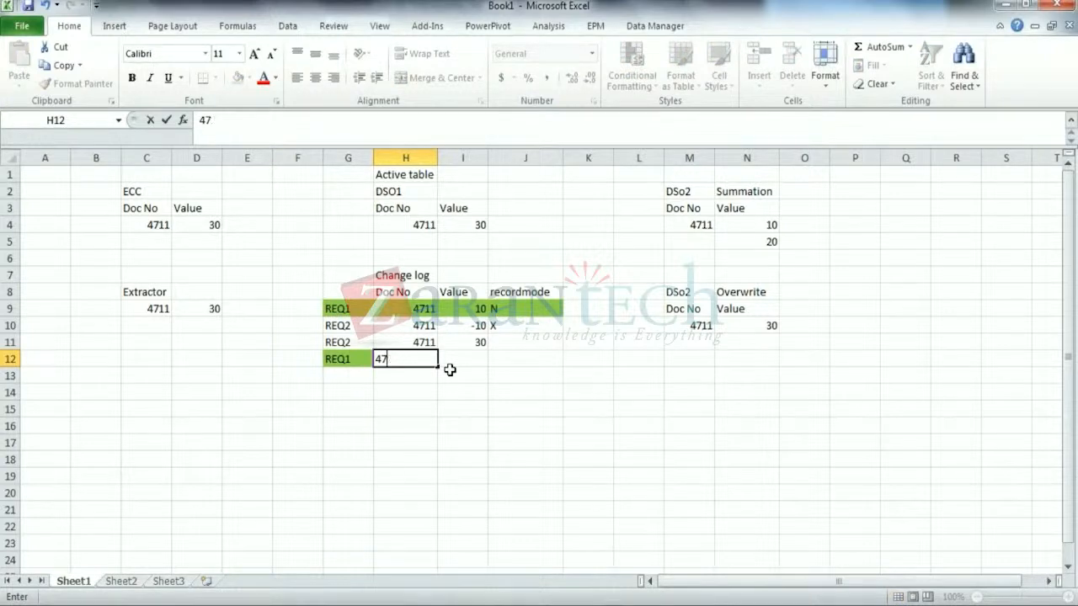
{"action": "type", "text": "39"}
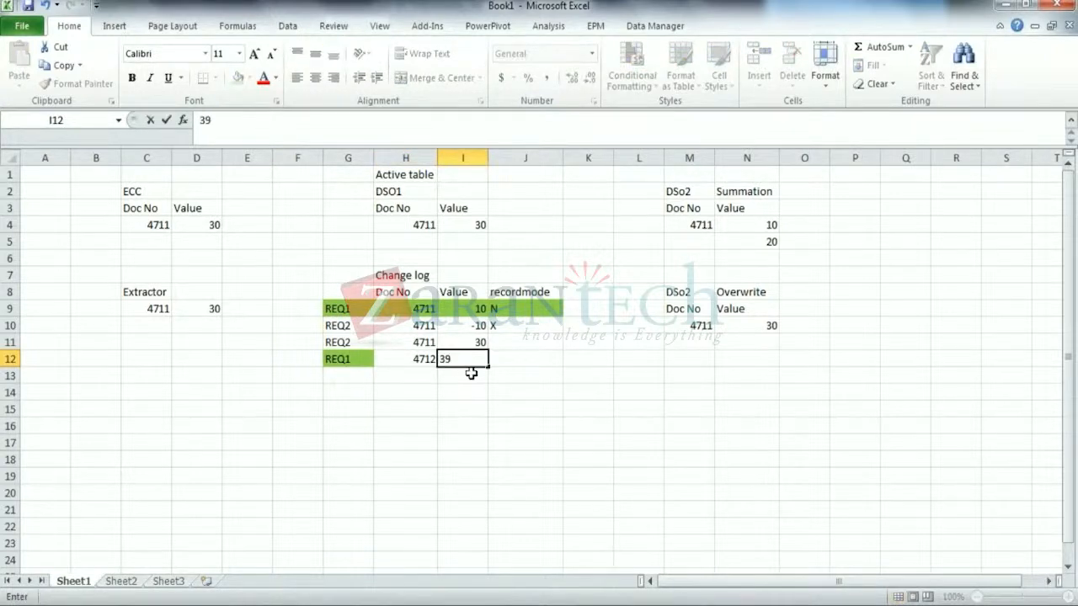
{"action": "key", "text": "Return"}
{"action": "left_click", "coordinate": [460, 393]}
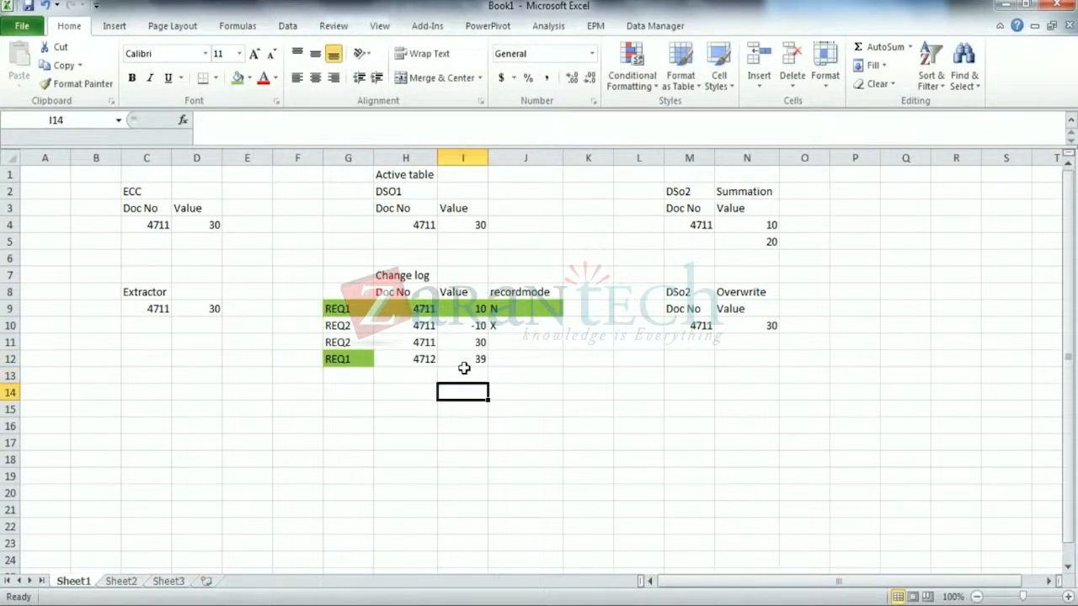
{"action": "left_click", "coordinate": [456, 371]}
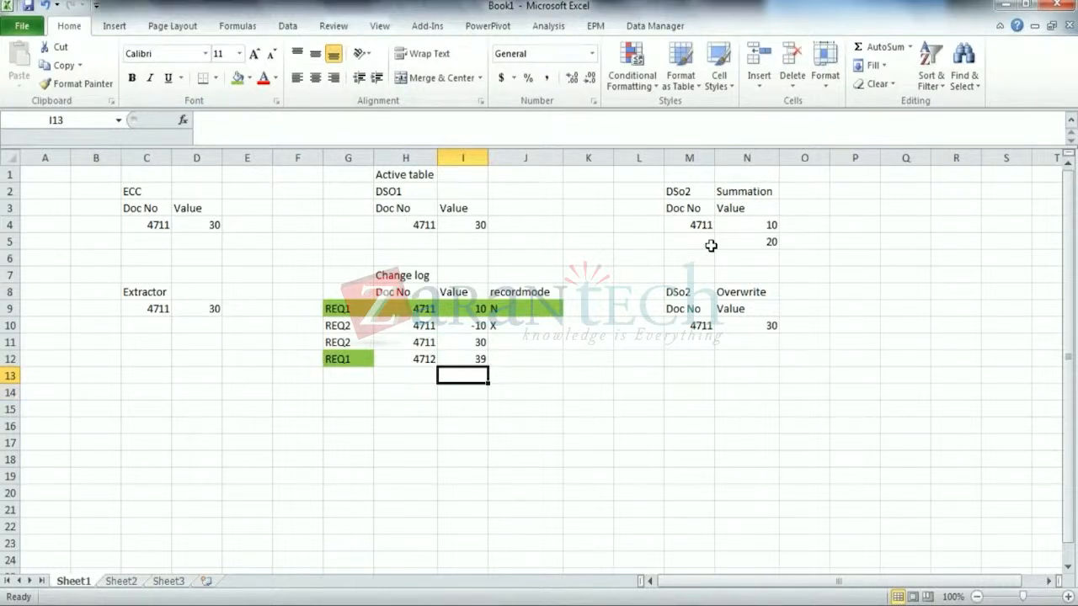
- Switch to the SAP BW 75 Dec Batch presentation in PowerPoint and examine the Sales DSO and Delta flow on slide 43
{"action": "mouse_move", "coordinate": [460, 602]}
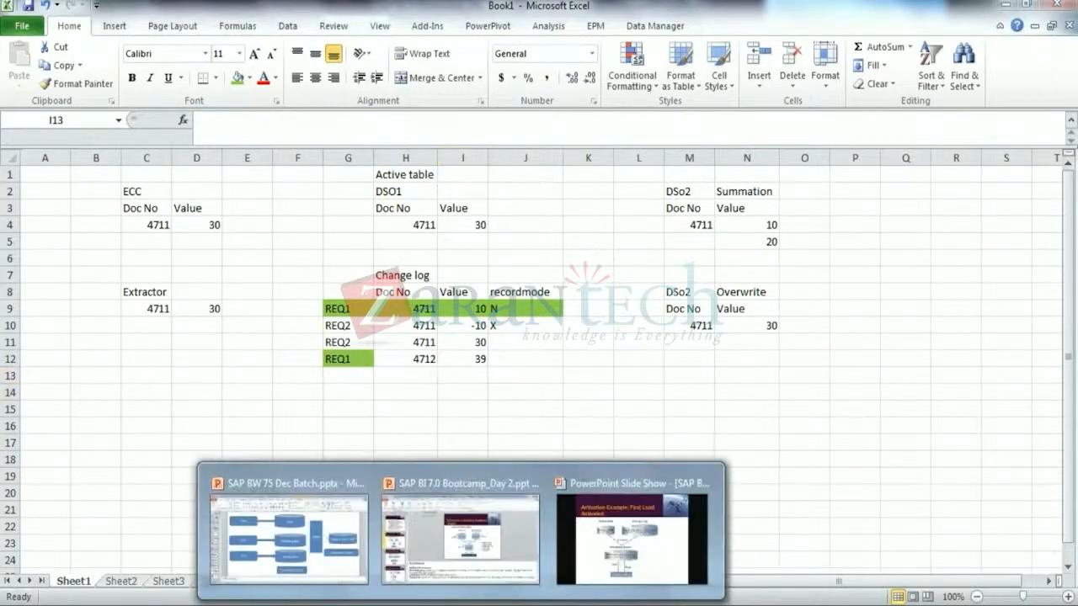
{"action": "left_click", "coordinate": [344, 548]}
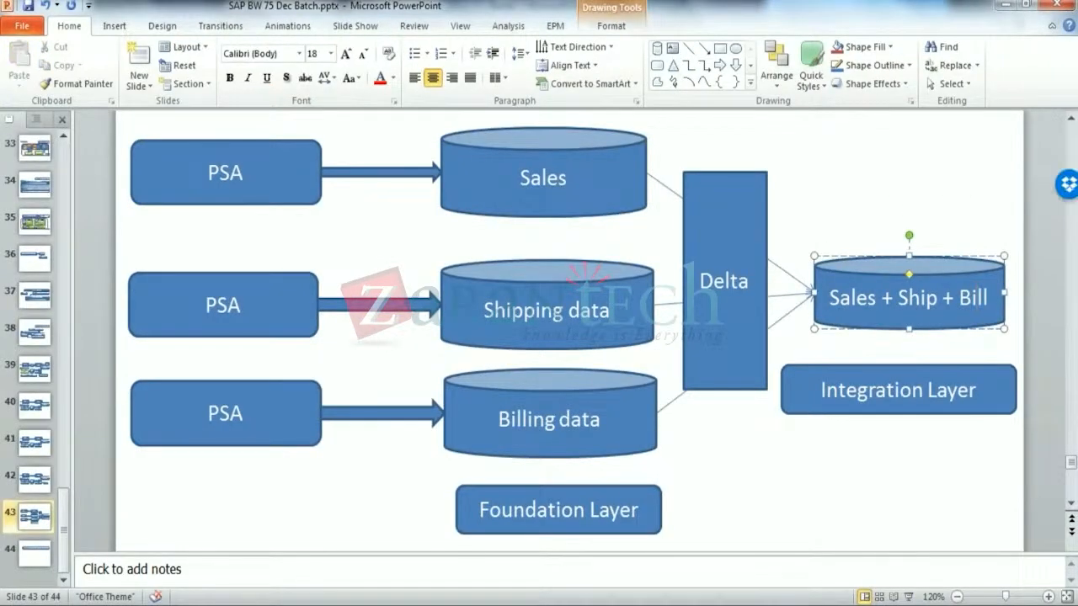
{"action": "left_click", "coordinate": [630, 191]}
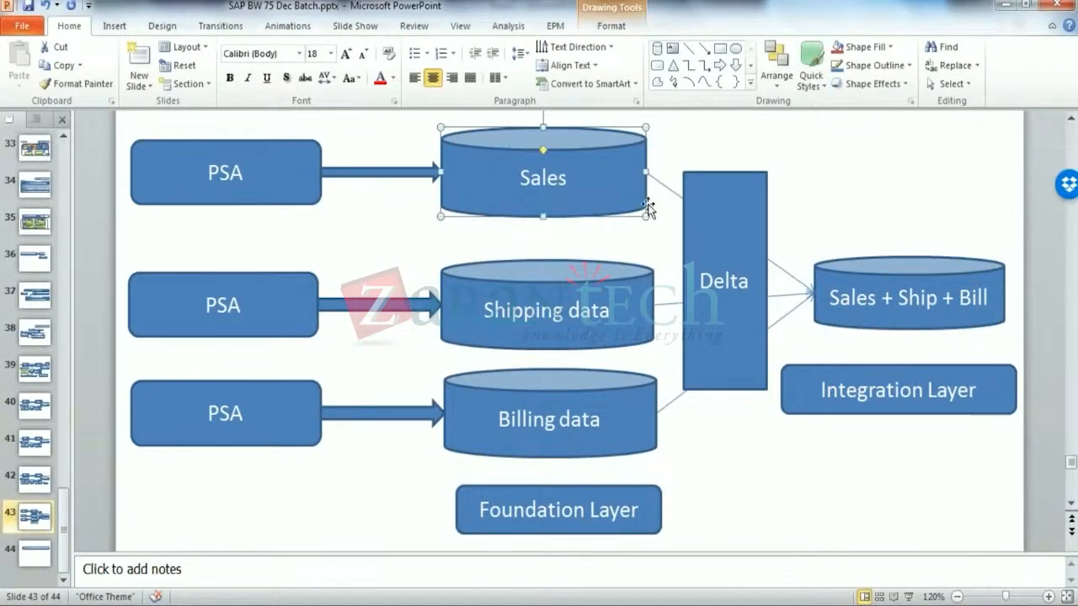
{"action": "left_click", "coordinate": [793, 212]}
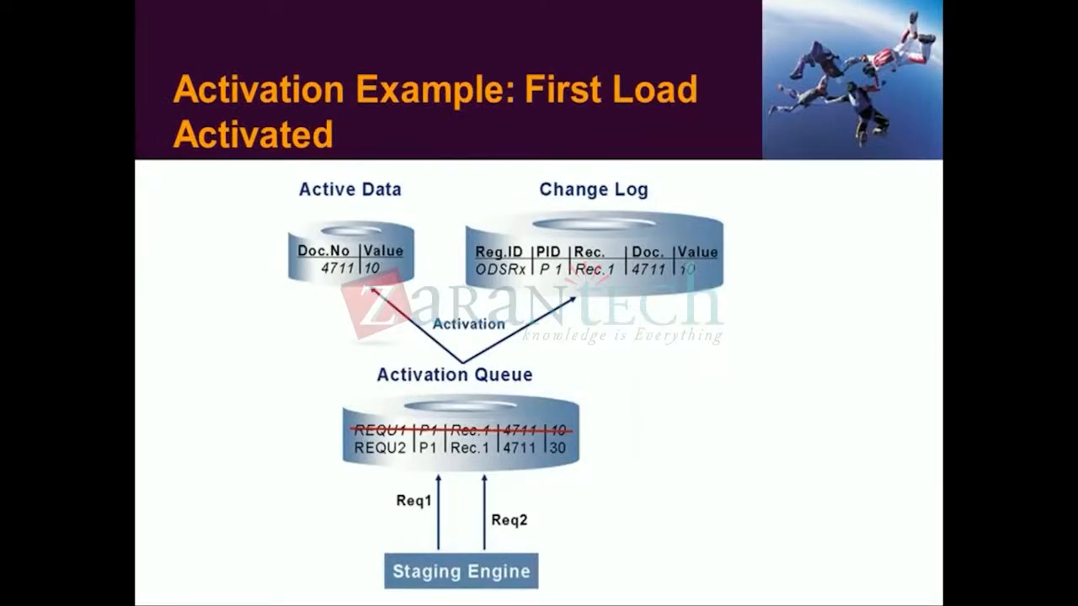
- Return to the Book1 workbook in Excel and select the recordmode heading of the Change log table
{"action": "key", "text": "alt+Tab"}
{"action": "key", "text": "alt+Tab"}
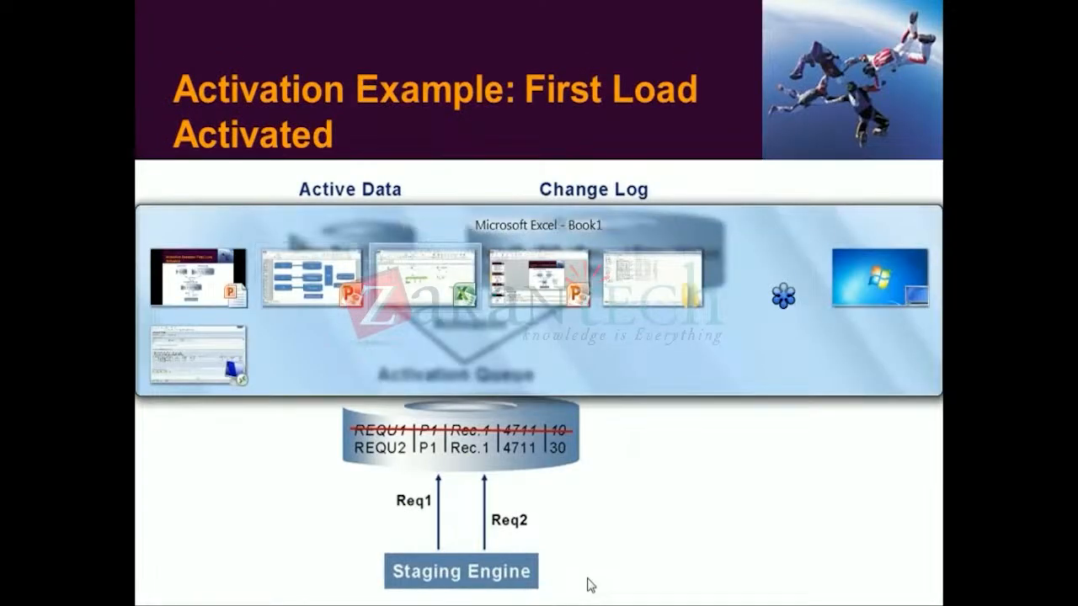
{"action": "left_click", "coordinate": [580, 439]}
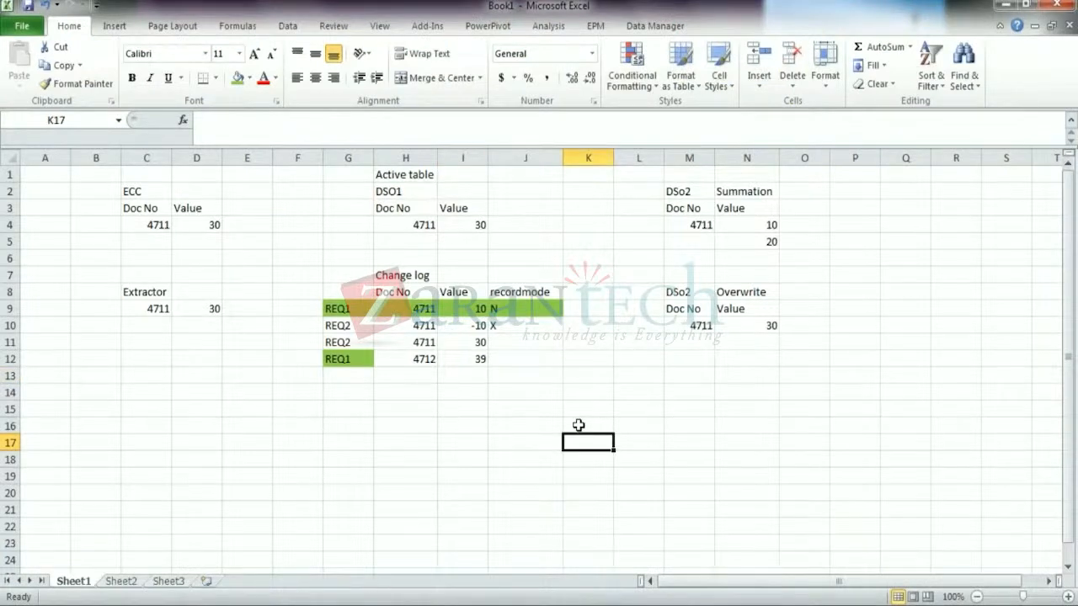
{"action": "left_click", "coordinate": [539, 296]}
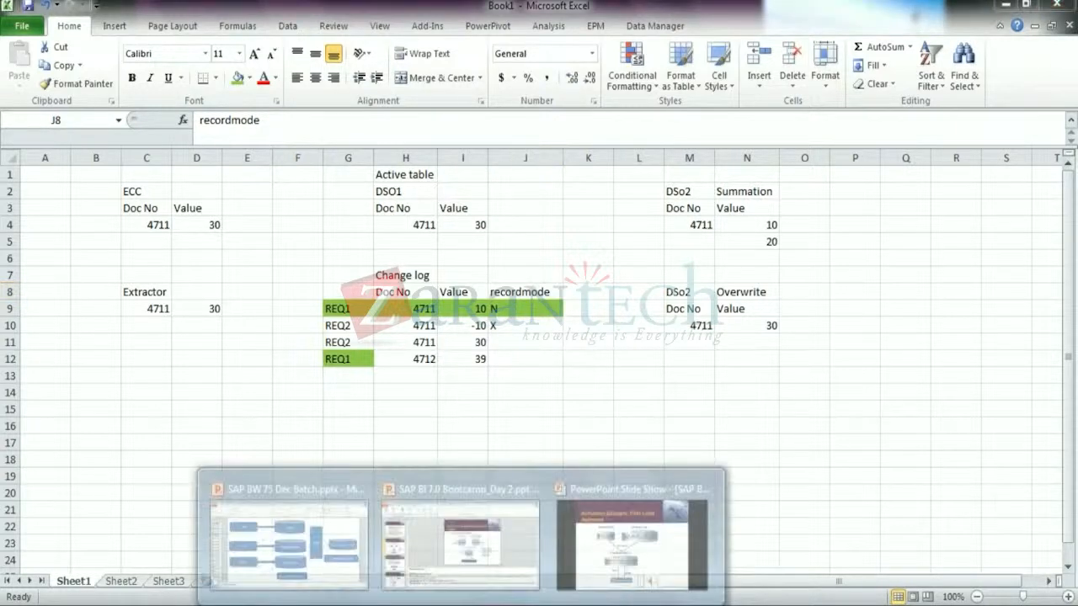
- Switch to the SAP BW 75 Dec Batch presentation and review slides 37 to 42 on DSO keys, delta loads and DTP modes
{"action": "left_click", "coordinate": [234, 495]}
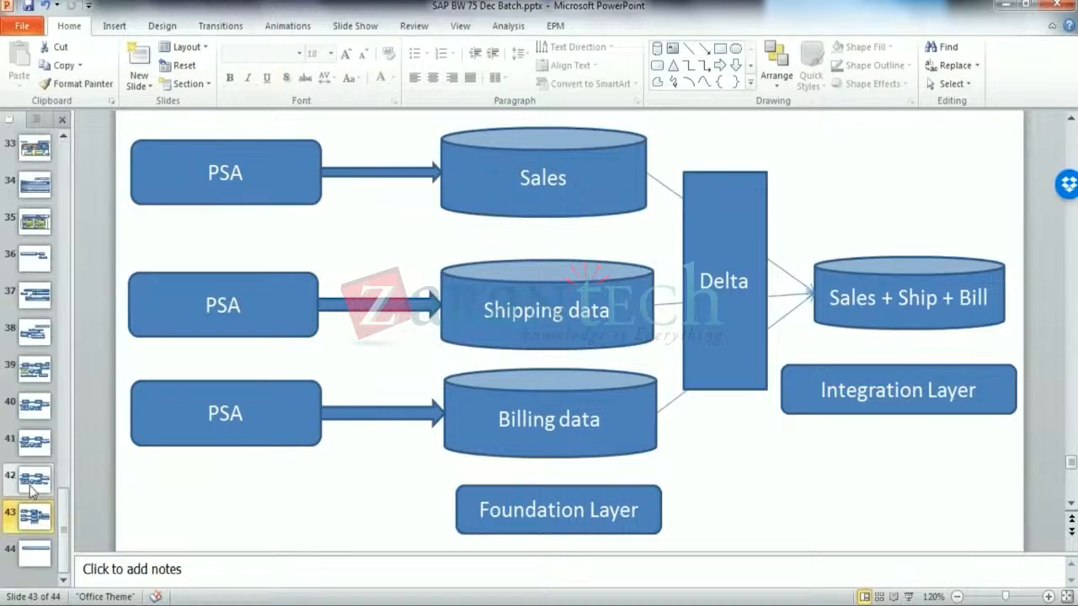
{"action": "left_click", "coordinate": [35, 478]}
{"action": "left_click", "coordinate": [35, 452]}
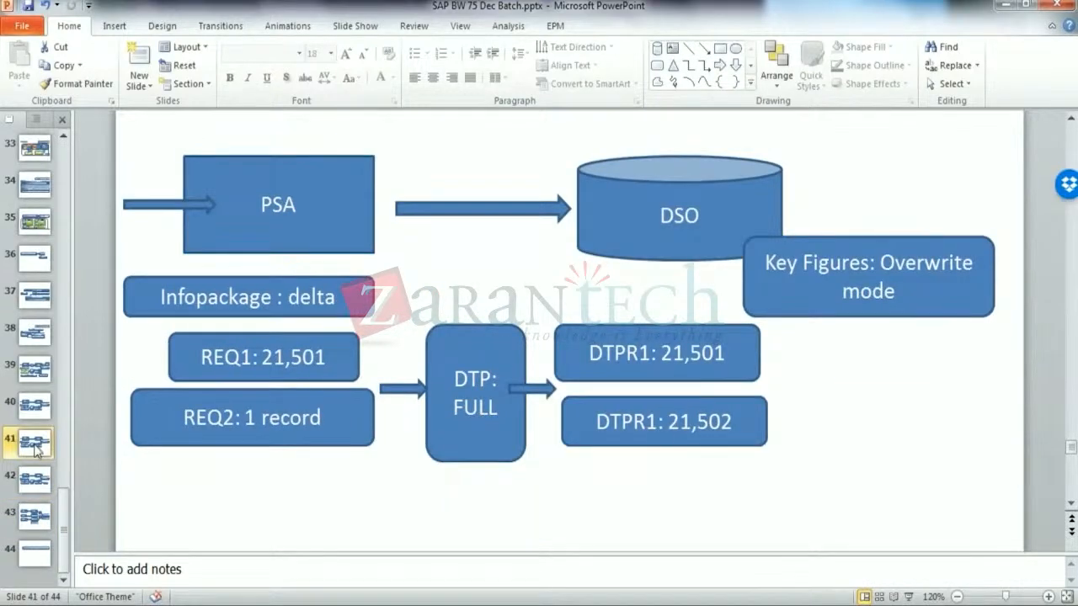
{"action": "left_click", "coordinate": [37, 409]}
{"action": "left_click", "coordinate": [40, 379]}
{"action": "left_click", "coordinate": [37, 334]}
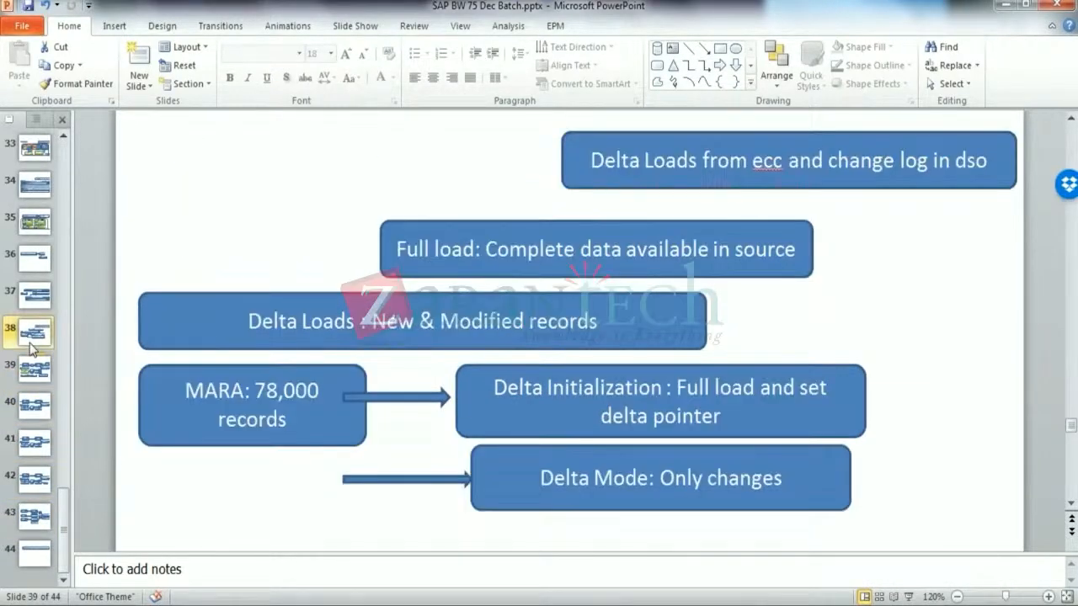
{"action": "left_click", "coordinate": [41, 296]}
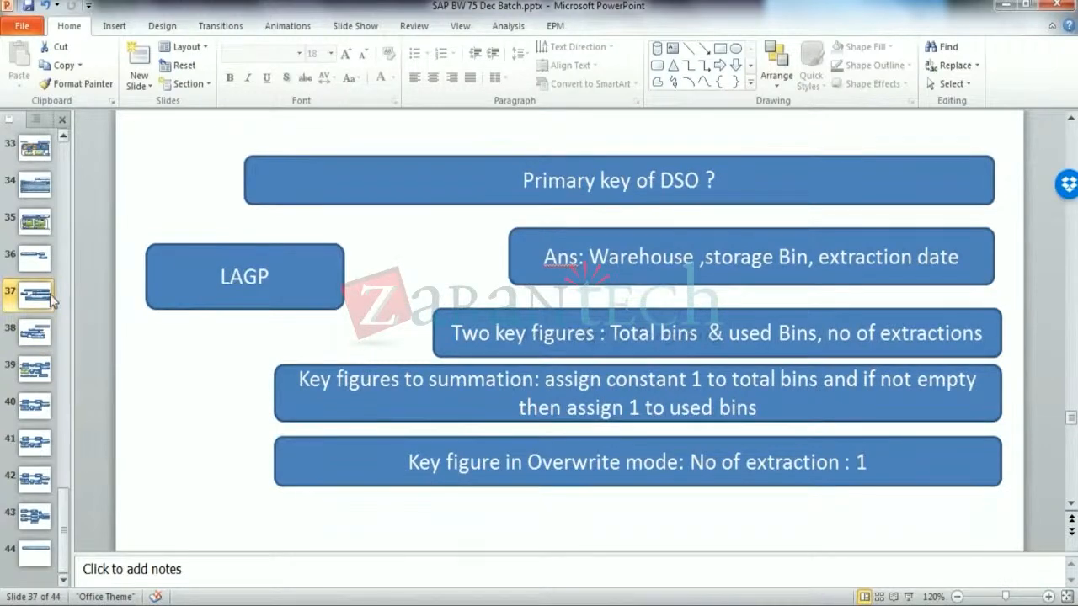
{"action": "left_click", "coordinate": [46, 335]}
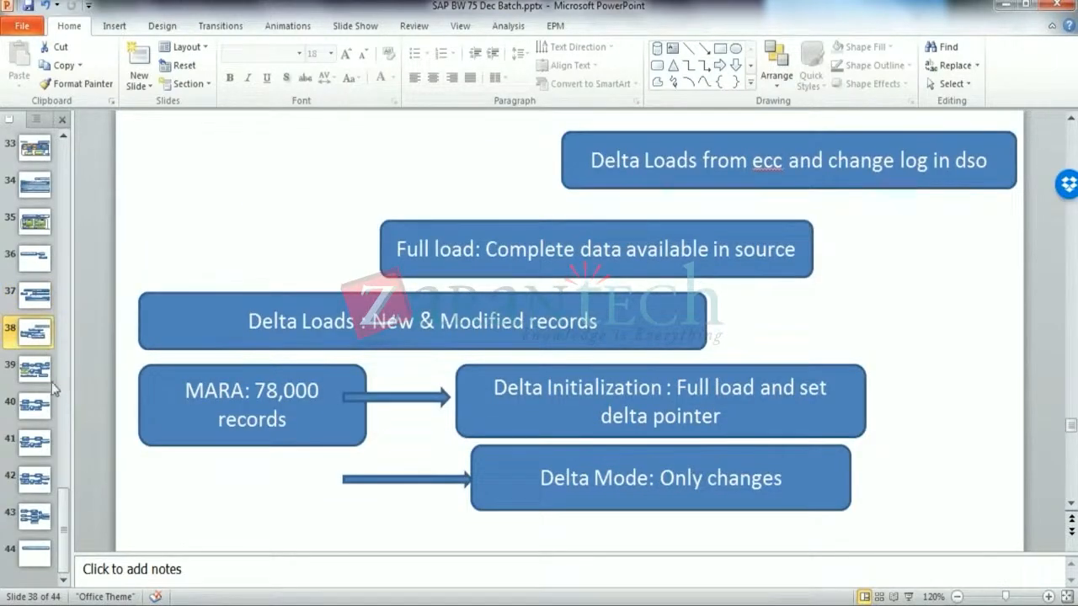
{"action": "left_click", "coordinate": [42, 371]}
{"action": "left_click", "coordinate": [35, 341]}
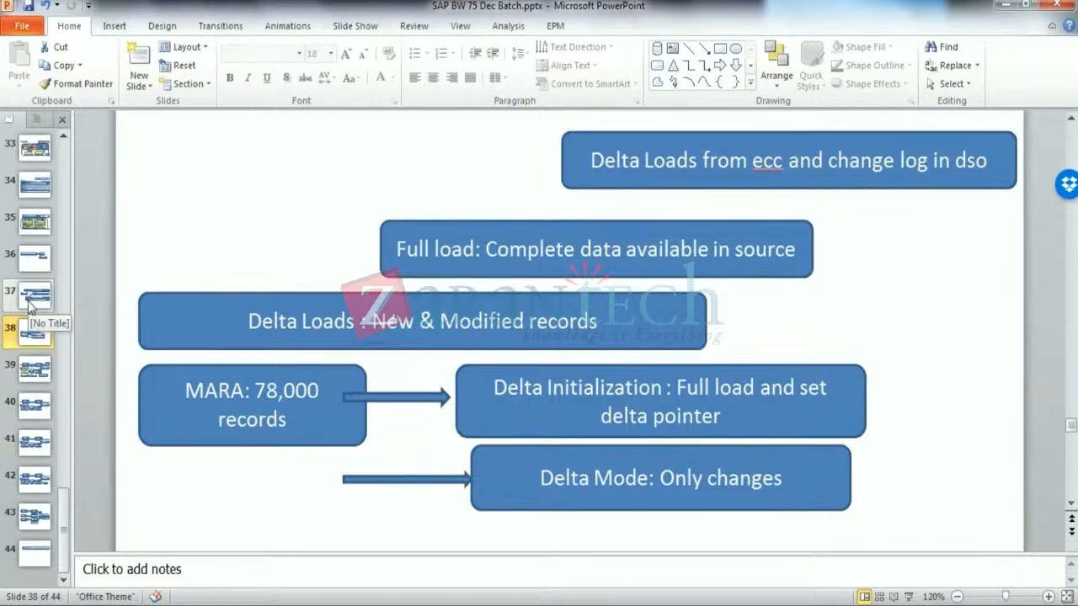
{"action": "left_click", "coordinate": [38, 367]}
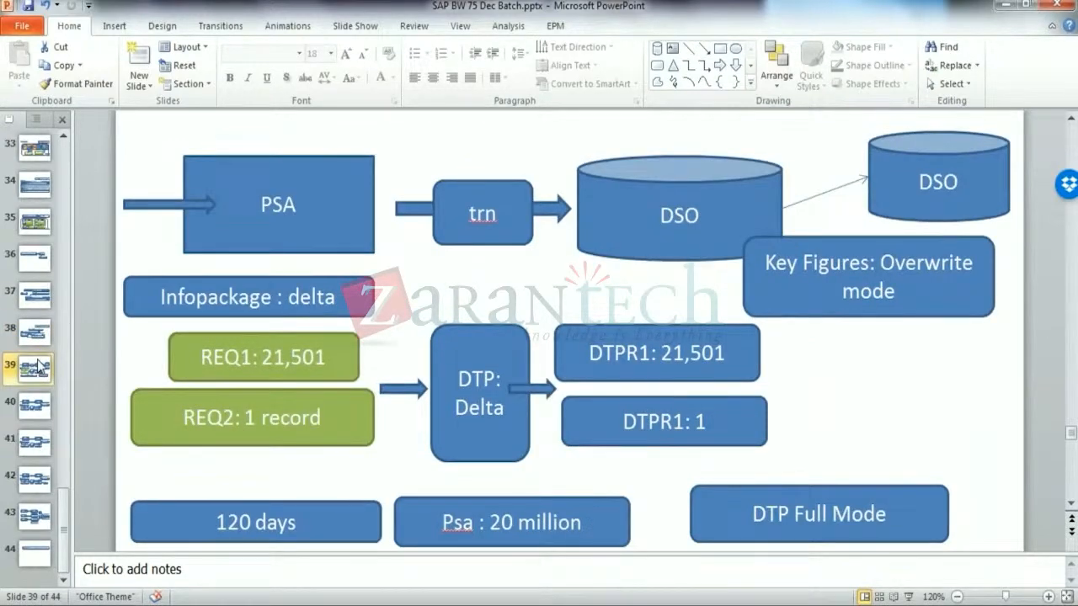
{"action": "left_click", "coordinate": [36, 338]}
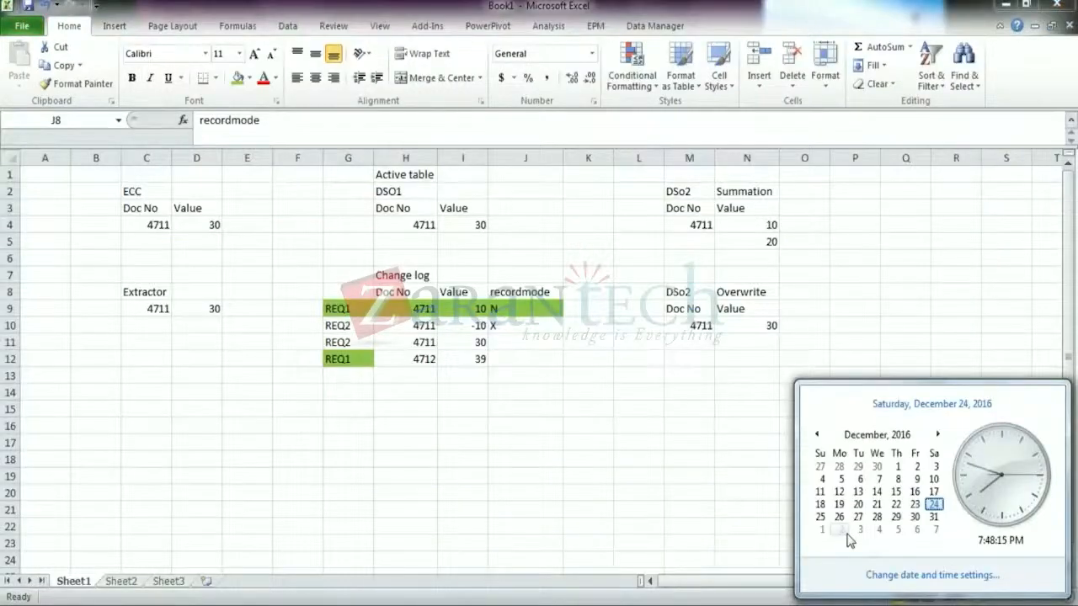
{"action": "left_click", "coordinate": [764, 512]}
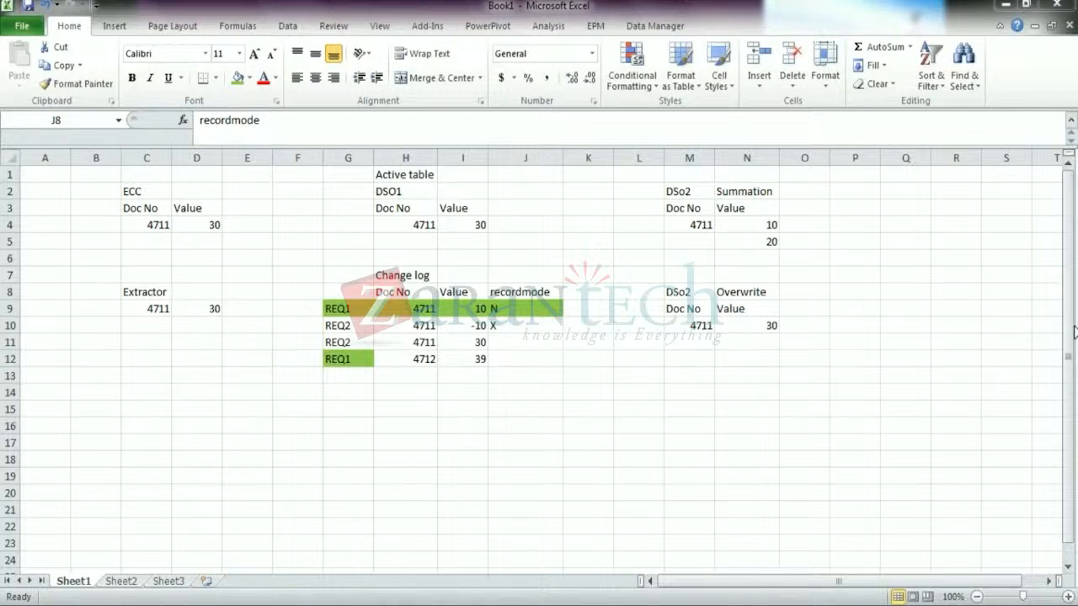
{"action": "left_click", "coordinate": [619, 453]}
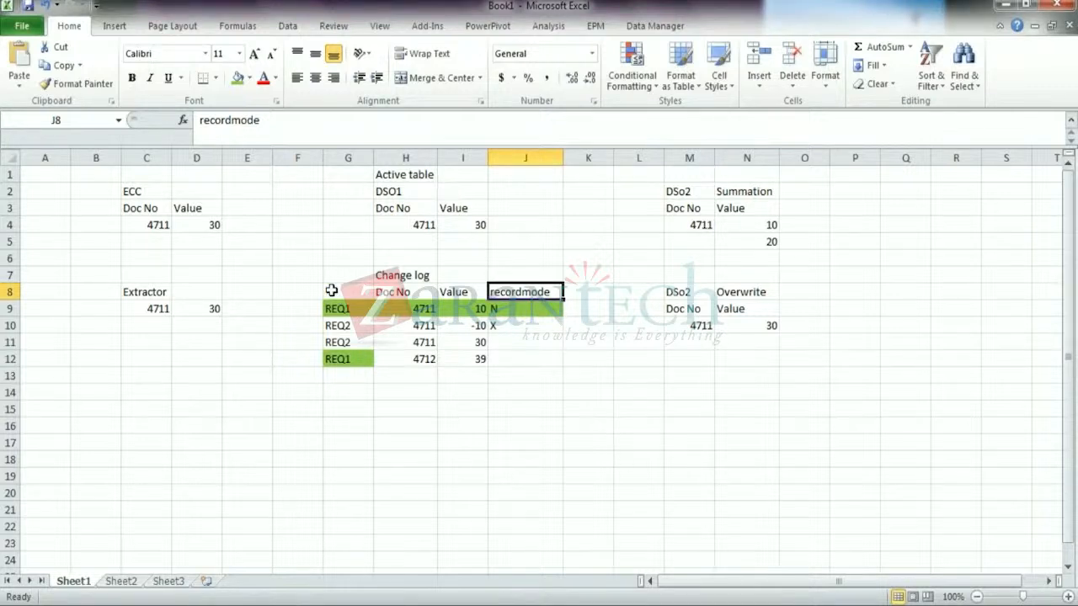
{"action": "left_click", "coordinate": [498, 433]}
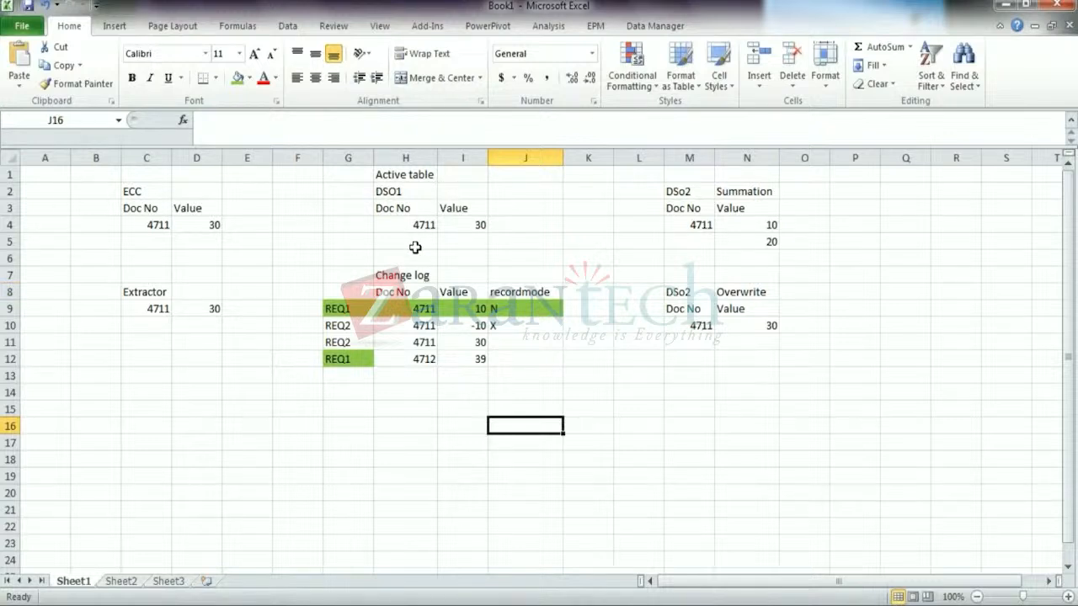
- Select the delta example range C1:N19 and start closing the Book1 workbook
{"action": "left_click_drag", "start_coordinate": [147, 175], "coordinate": [772, 483]}
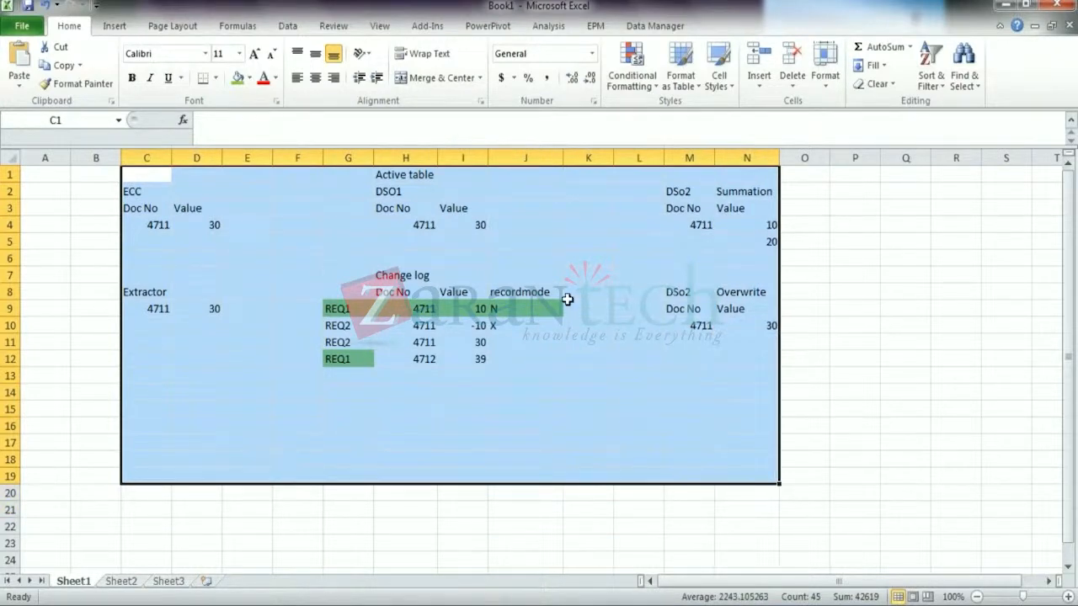
{"action": "left_click", "coordinate": [22, 27]}
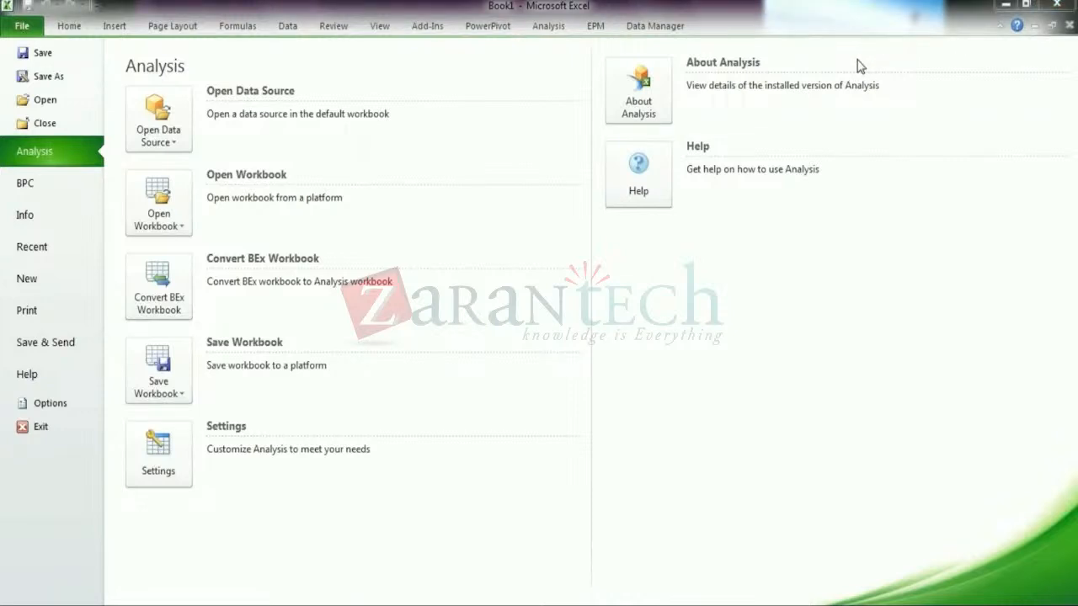
{"action": "left_click", "coordinate": [1057, 5]}
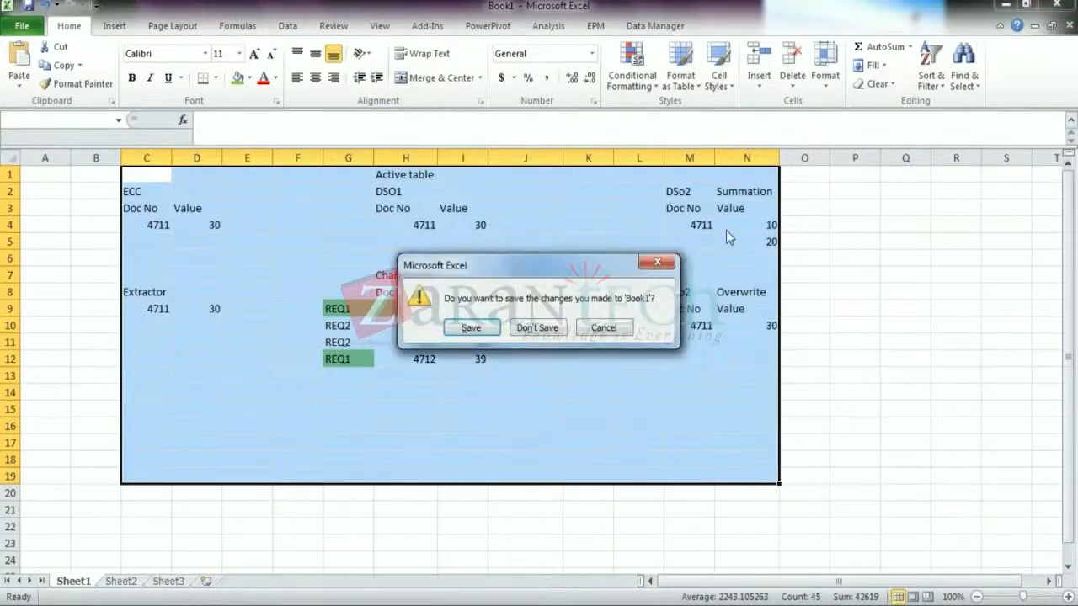